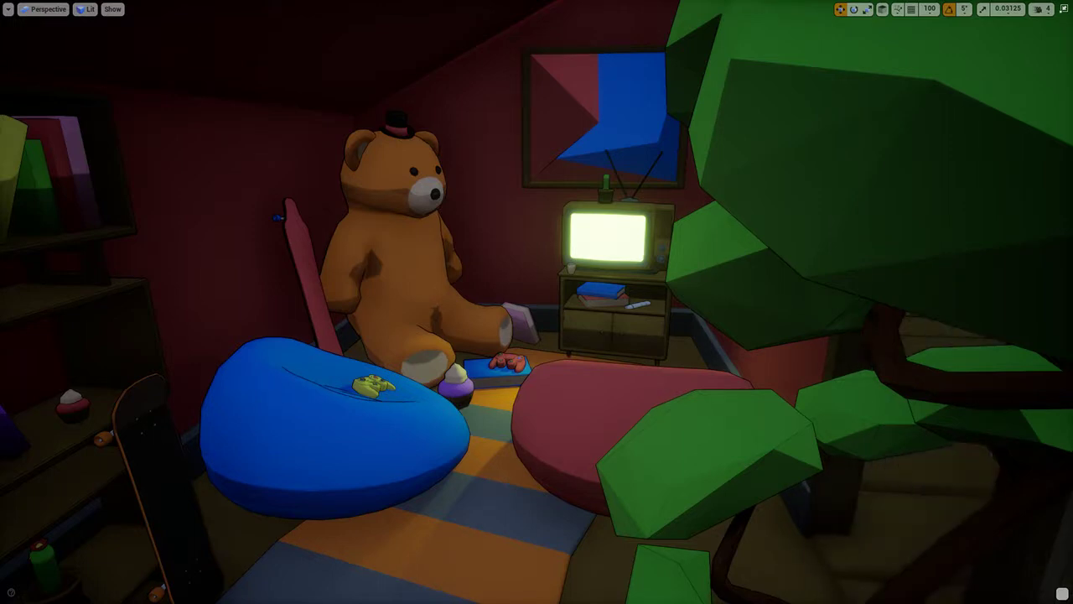
Step: Examine the house interior, including the bear room with the television, the hallway and the kitchen
{"action": "key", "text": "w"}
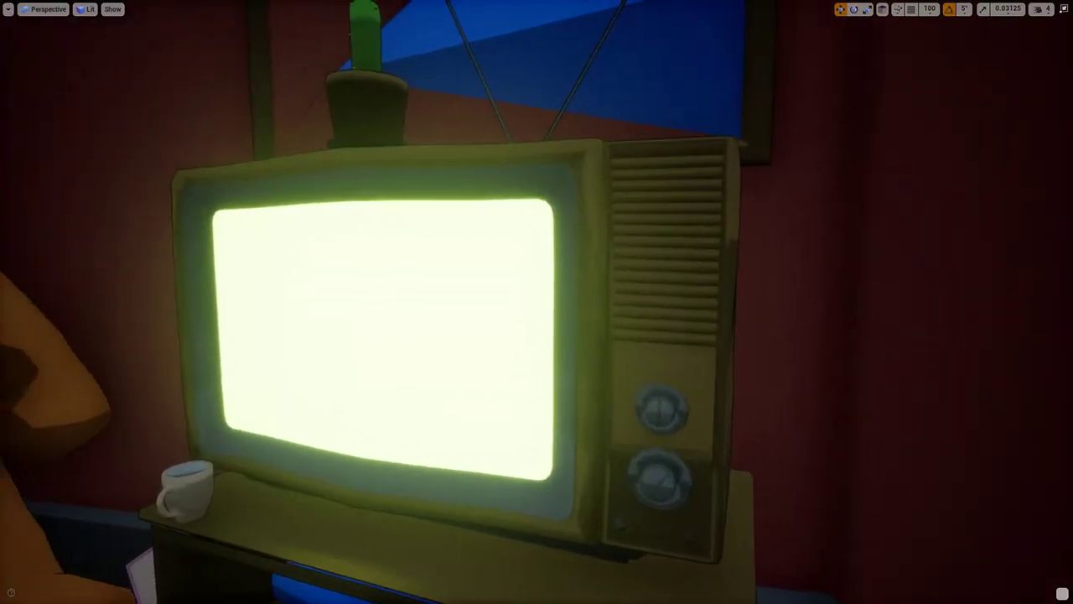
{"action": "key", "text": "s"}
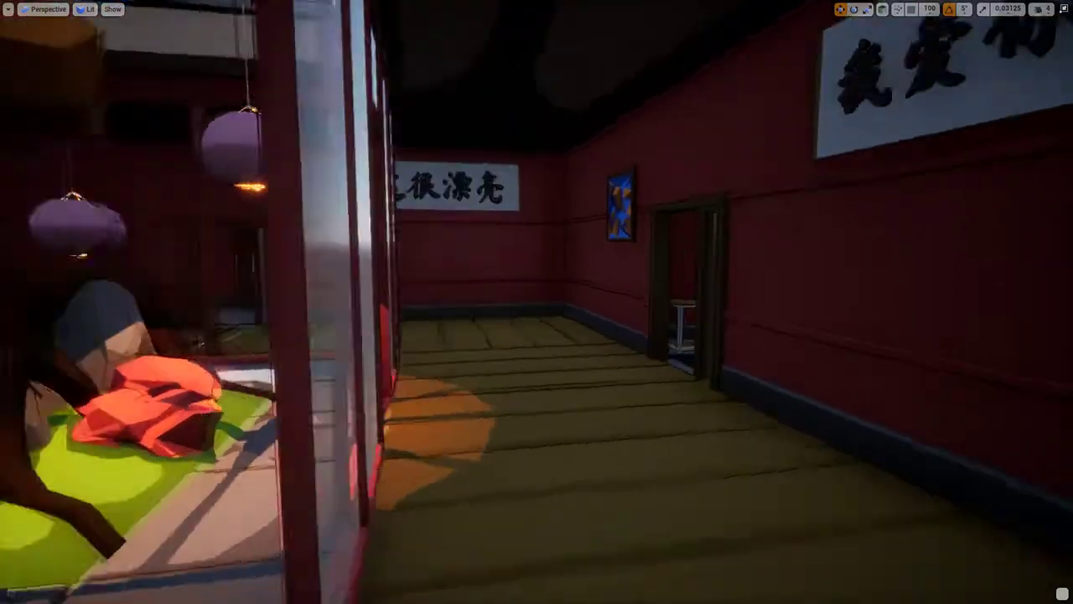
{"action": "key", "text": "w"}
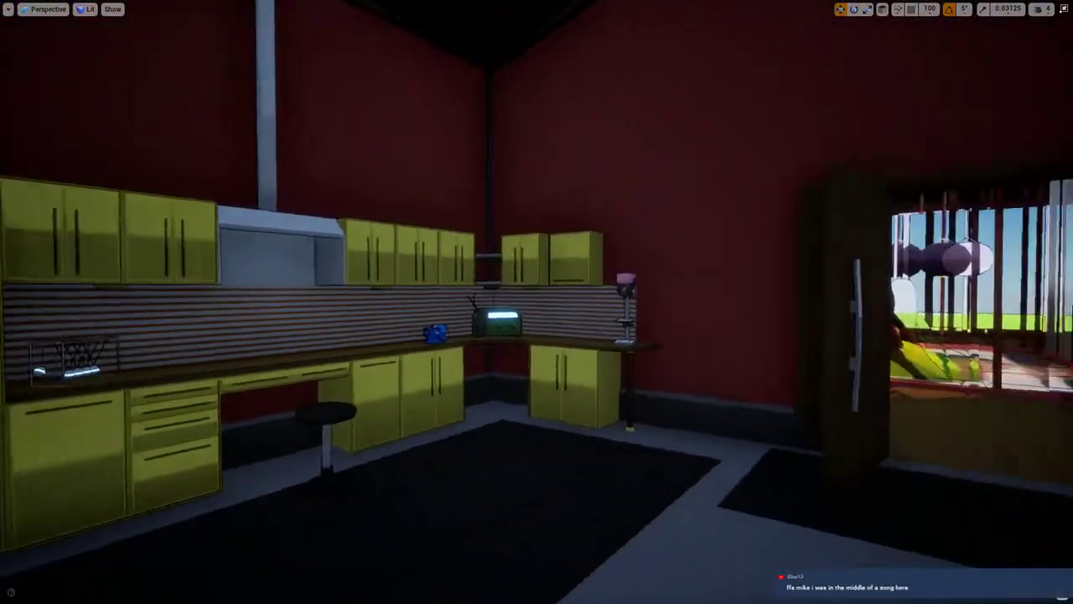
{"action": "key", "text": "w"}
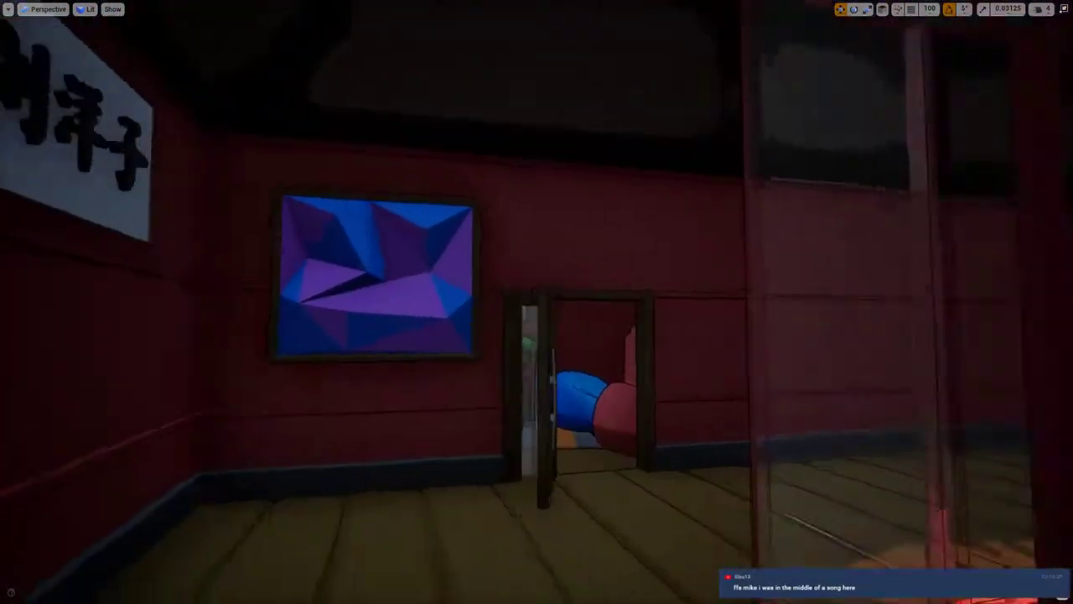
{"action": "key", "text": "w"}
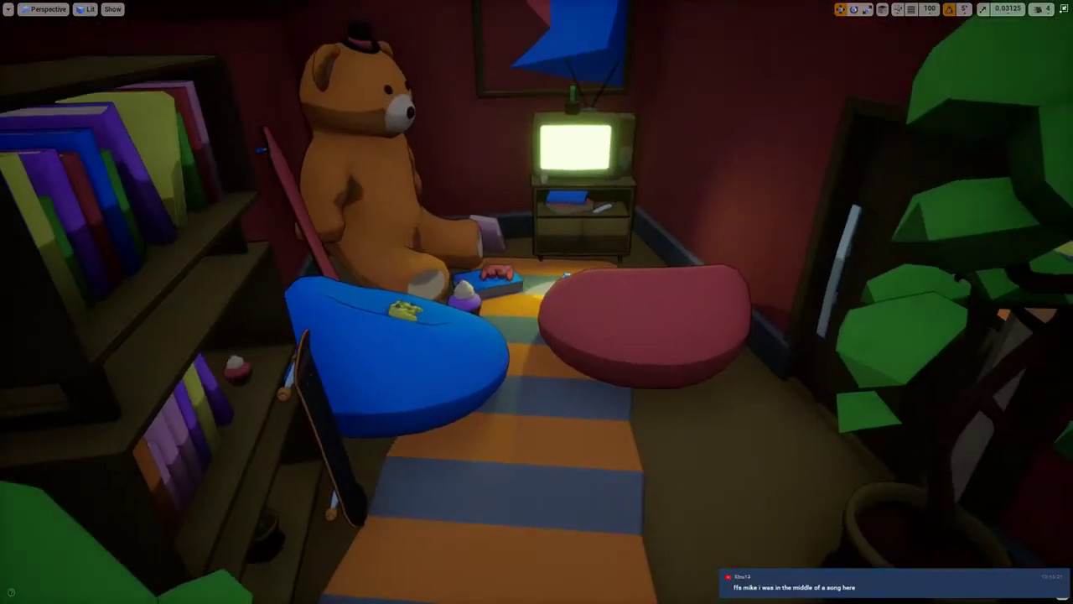
{"action": "key", "text": "a"}
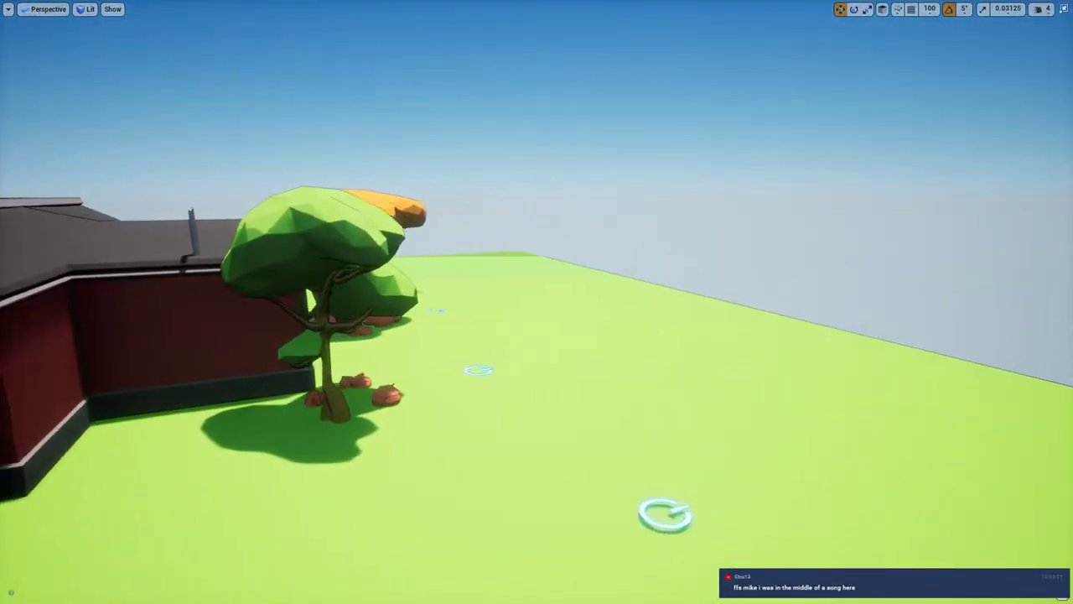
Step: Examine the house exterior, the trees and spawn markers on the lawn, and the characters outside the level's ground
{"action": "key", "text": "d"}
{"action": "key", "text": "w"}
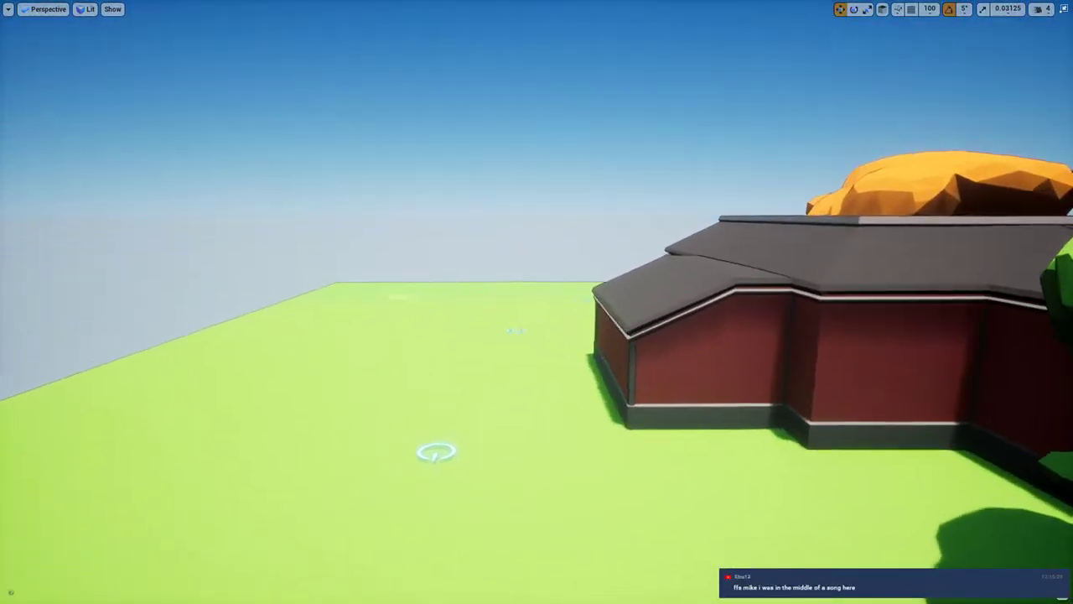
{"action": "key", "text": "w"}
{"action": "key", "text": "d"}
{"action": "right_click_drag", "start_coordinate": [500, 210], "coordinate": [755, 352]}
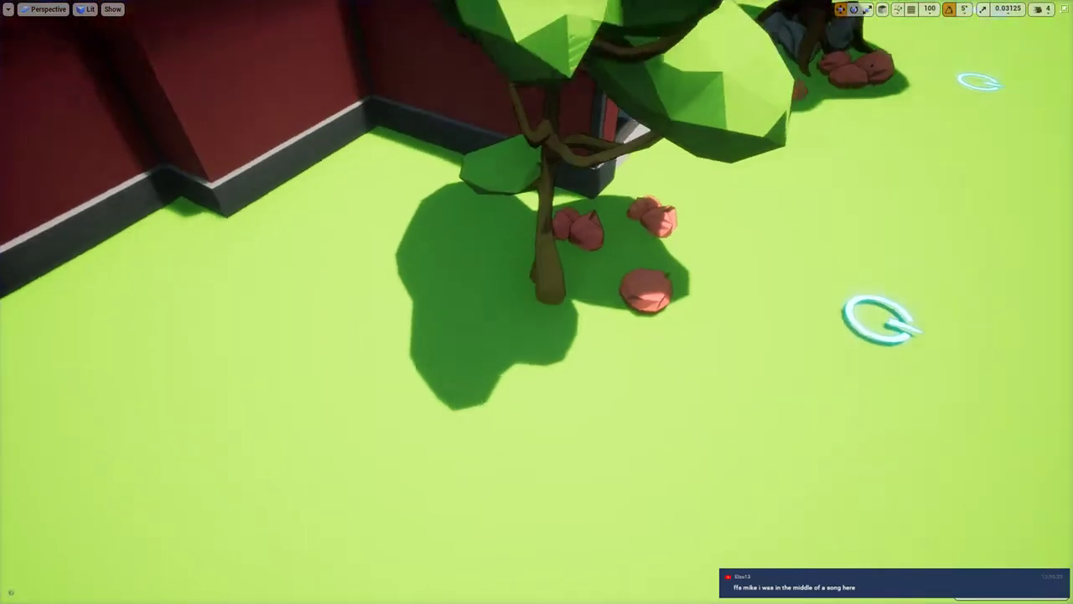
{"action": "key", "text": "s"}
{"action": "key", "text": "d"}
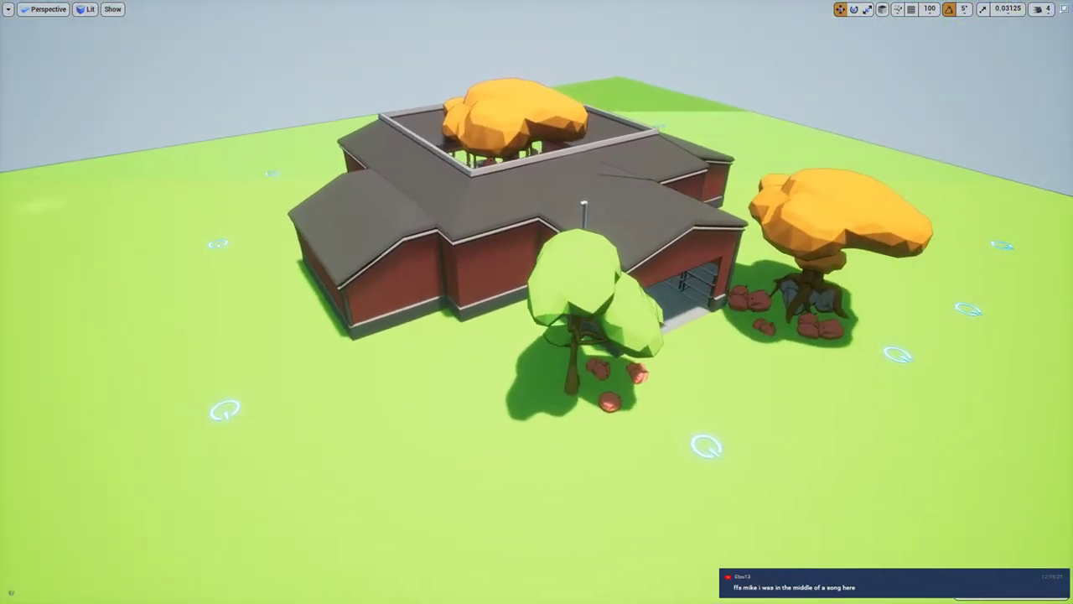
{"action": "key", "text": "d"}
{"action": "right_click_drag", "start_coordinate": [472, 216], "coordinate": [562, 305]}
{"action": "key", "text": "w"}
{"action": "right_click_drag", "start_coordinate": [359, 280], "coordinate": [197, 420]}
{"action": "key", "text": "w"}
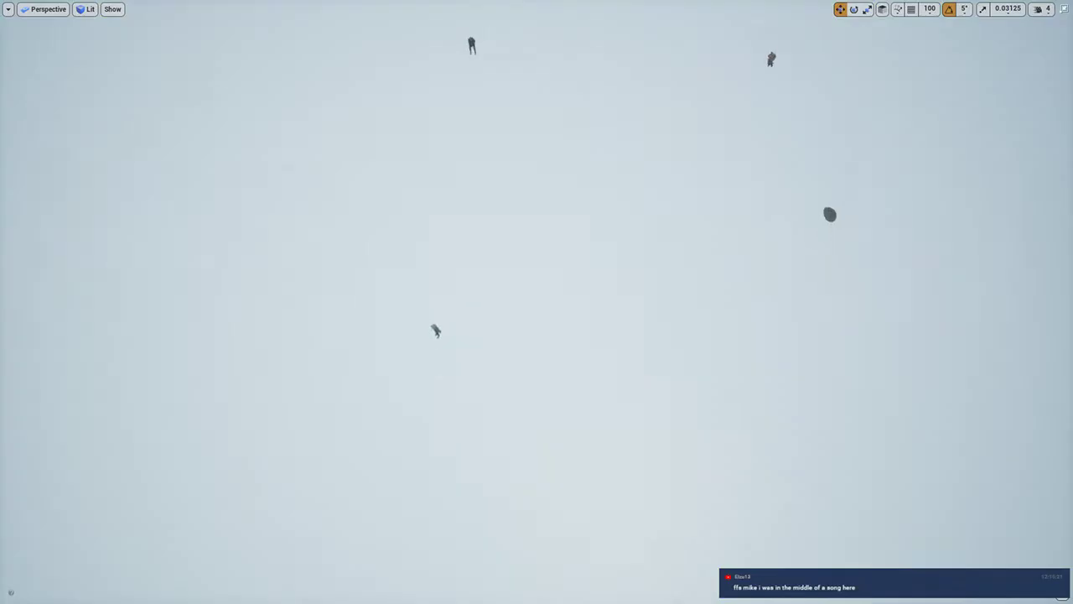
{"action": "key", "text": "s"}
{"action": "right_click_drag", "start_coordinate": [374, 288], "coordinate": [413, 267]}
Step: Leave the full-screen viewport, select the ModernZenHouse_BP actor in the level and widen the area showing its properties
{"action": "key", "text": "F11"}
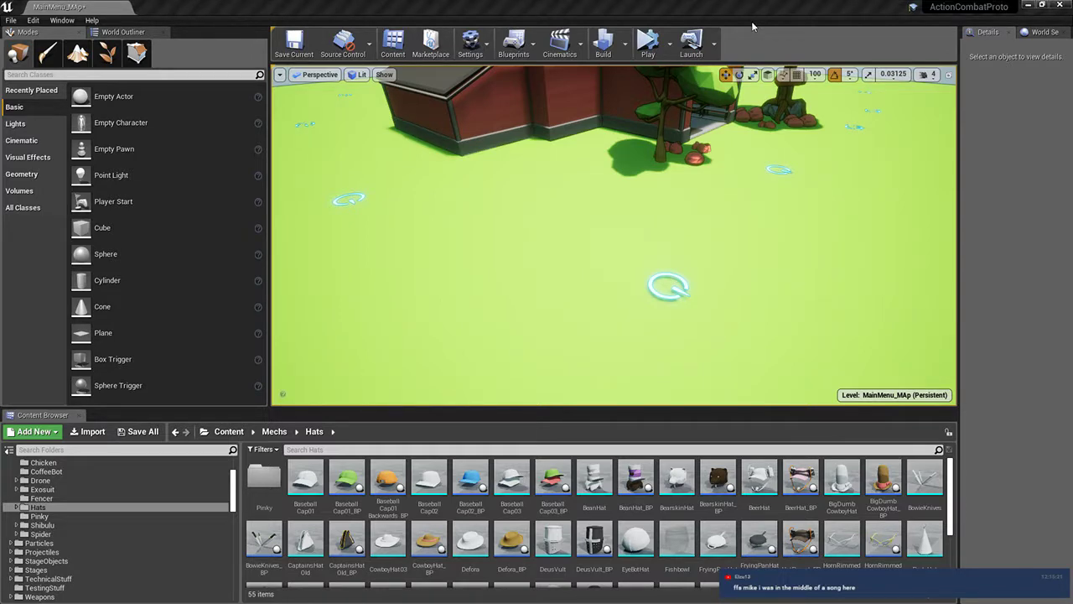
{"action": "right_click_drag", "start_coordinate": [620, 240], "coordinate": [528, 239]}
{"action": "left_click", "coordinate": [731, 181]}
{"action": "right_click_drag", "start_coordinate": [731, 181], "coordinate": [815, 159]}
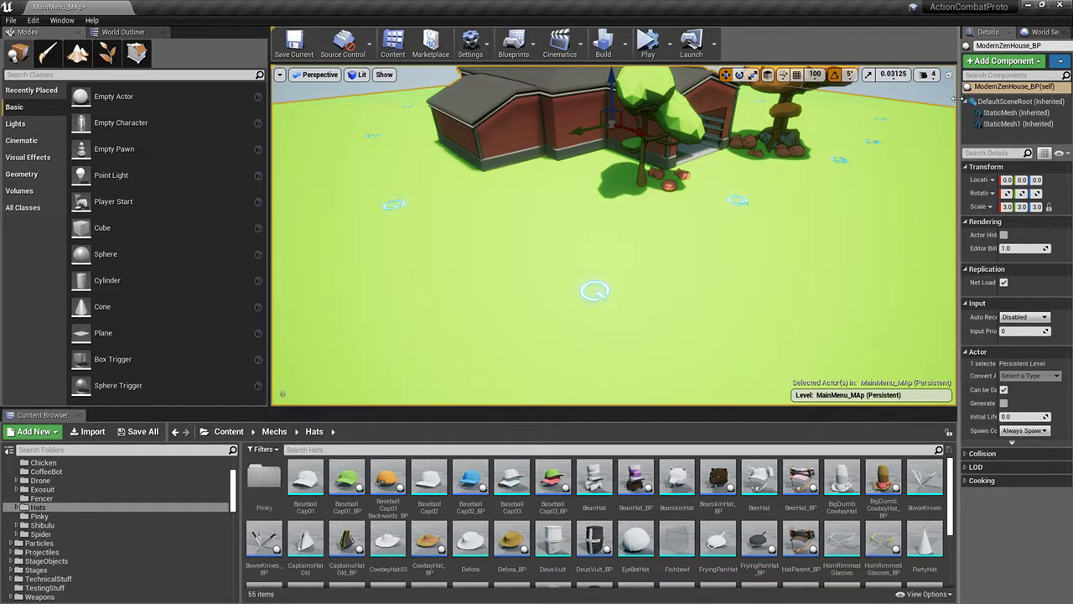
{"action": "left_click_drag", "start_coordinate": [958, 99], "coordinate": [856, 99]}
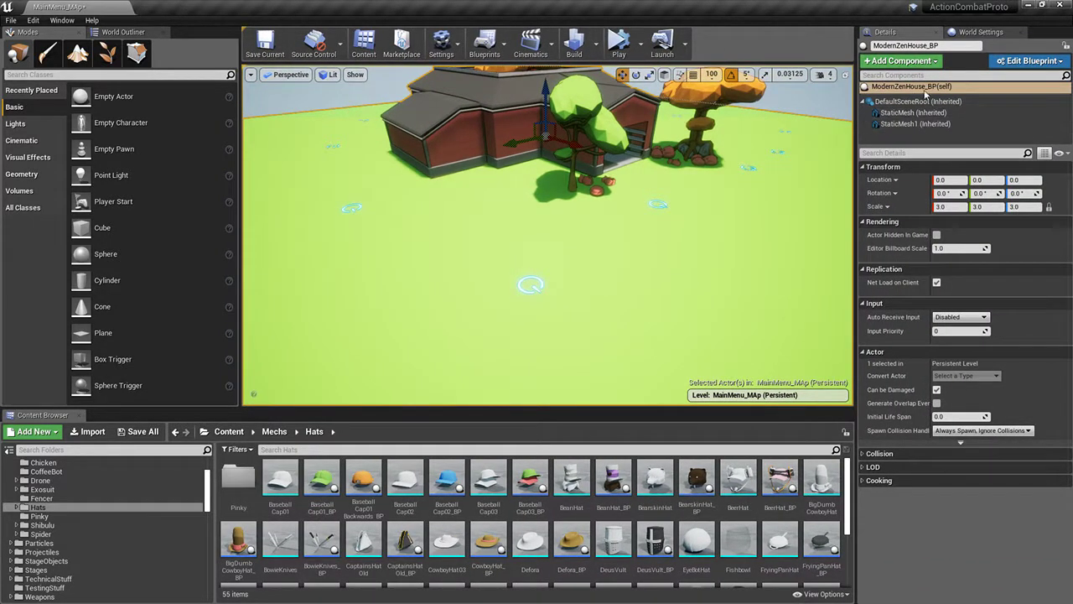
Step: Locate the ModernZenHouseYard mesh used by the StaticMesh1 component and open it for editing
{"action": "left_click", "coordinate": [915, 124]}
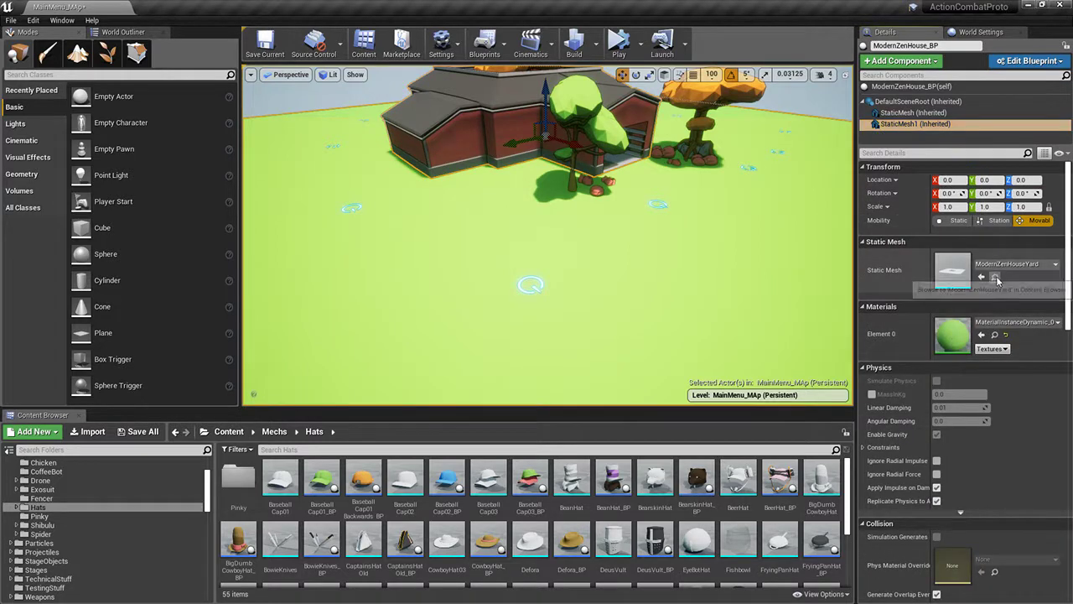
{"action": "left_click", "coordinate": [994, 277]}
{"action": "double_click", "coordinate": [324, 475]}
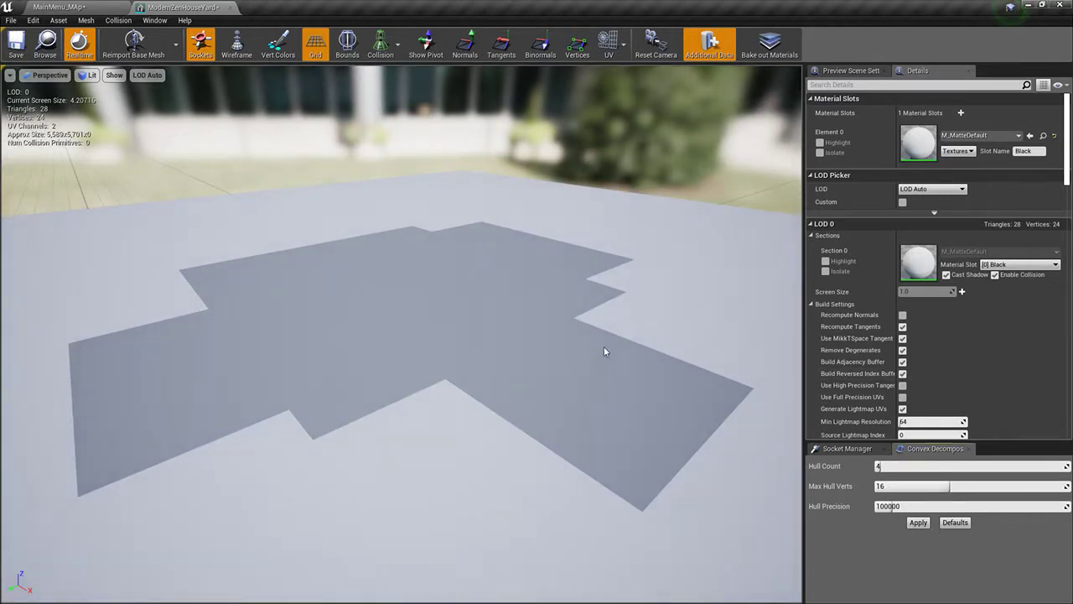
Step: Set the yard mesh's convex decomposition to 28 hulls, 32 maximum hull vertices and a hull precision of 910000
{"action": "right_click_drag", "start_coordinate": [544, 353], "coordinate": [562, 419]}
{"action": "key", "text": "s"}
{"action": "key", "text": "a"}
{"action": "key", "text": "w"}
{"action": "key", "text": "e"}
{"action": "key", "text": "s"}
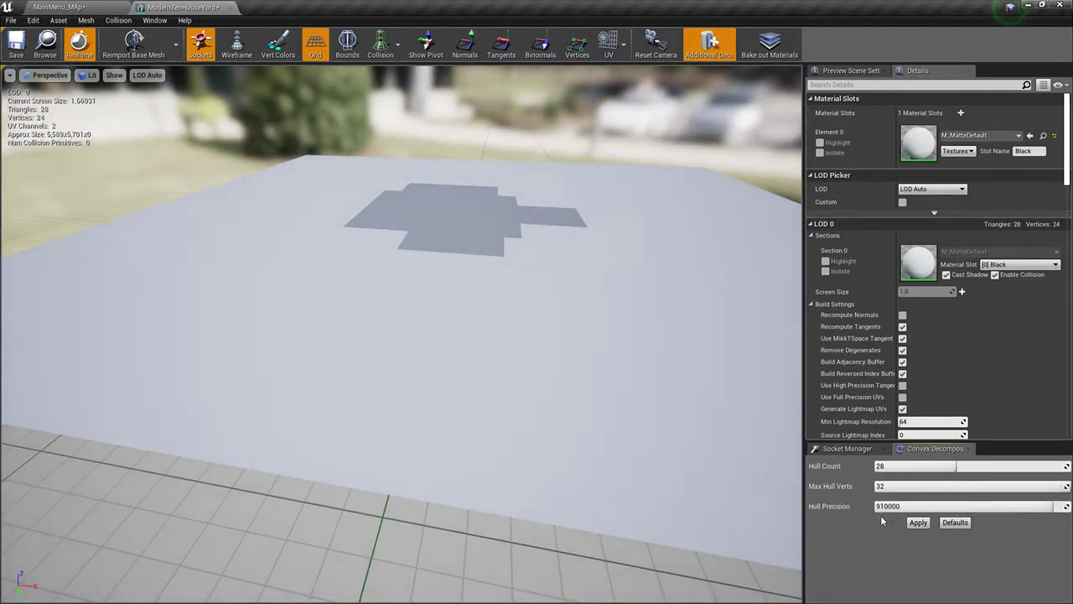
Step: Return to the MainMenu_MAp level and simulate it to test the yard's collision
{"action": "right_click_drag", "start_coordinate": [610, 448], "coordinate": [462, 242]}
{"action": "key", "text": "w"}
{"action": "key", "text": "d"}
{"action": "key", "text": "s"}
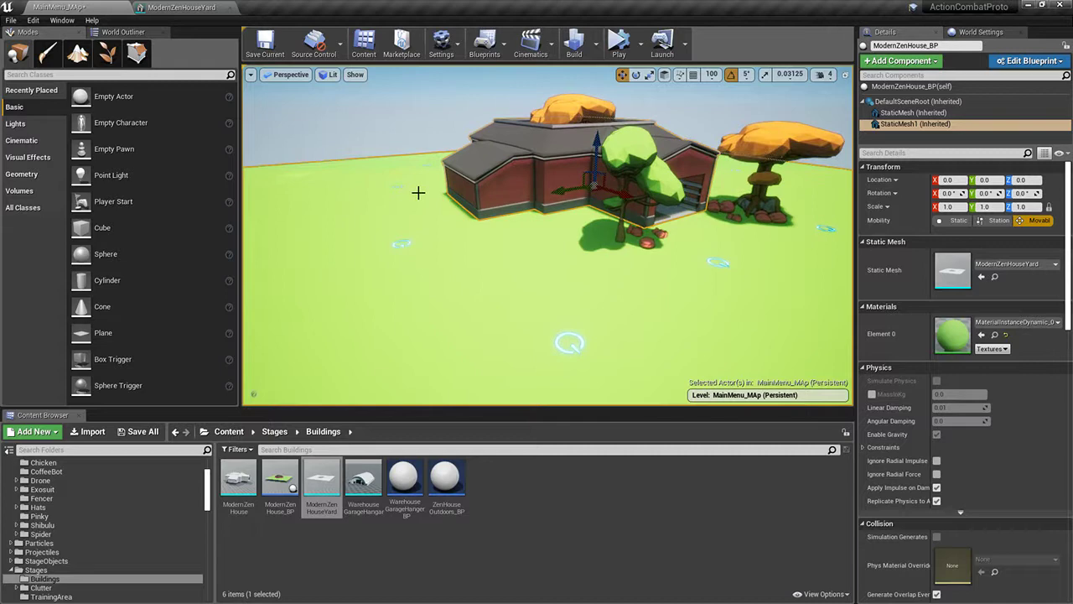
{"action": "left_click", "coordinate": [419, 193]}
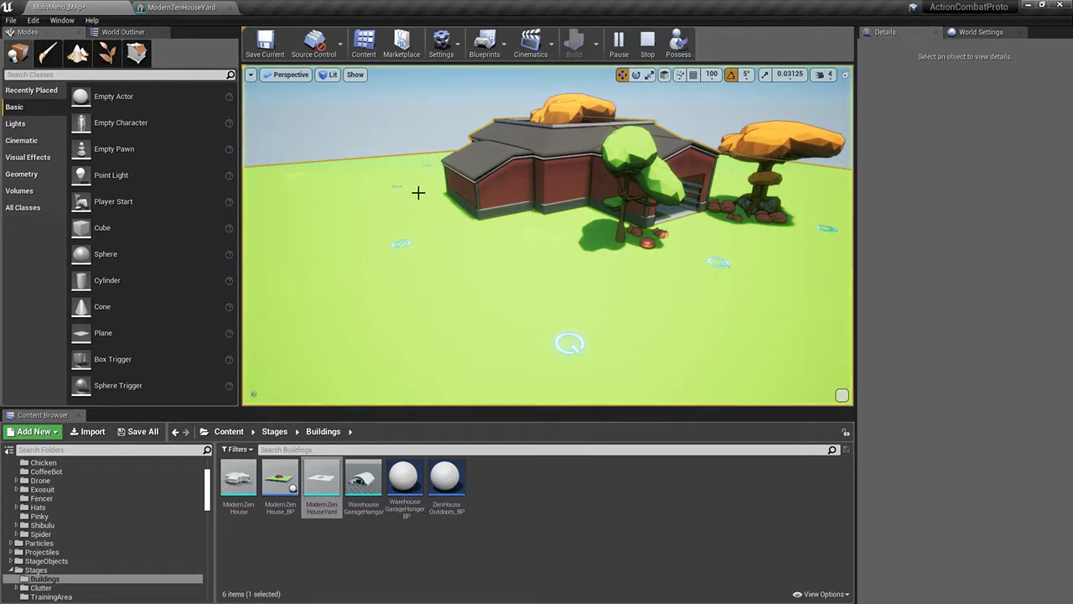
{"action": "right_click_drag", "start_coordinate": [419, 193], "coordinate": [437, 231]}
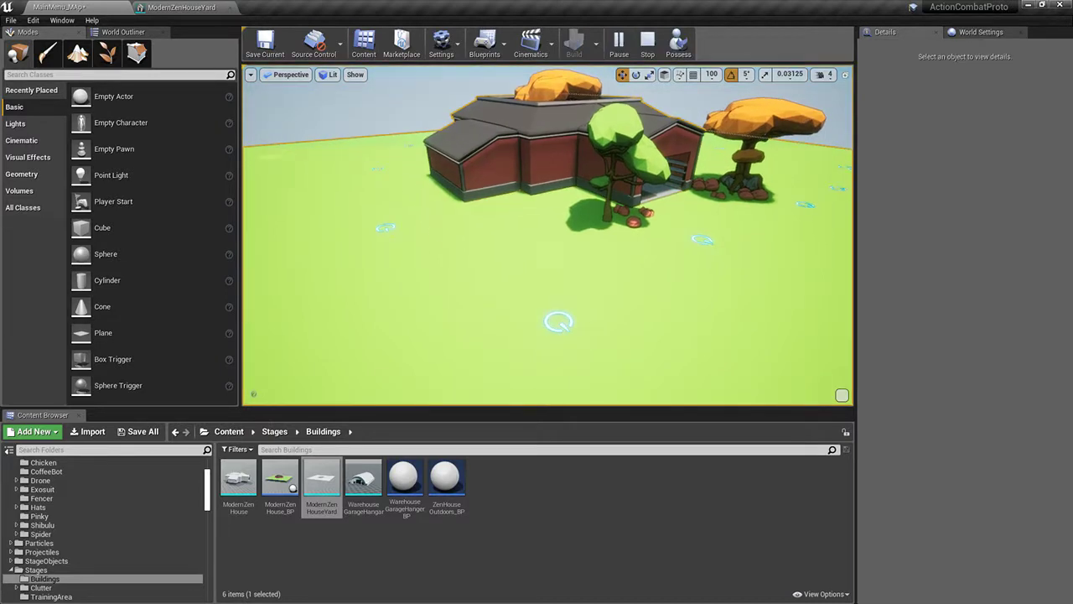
Step: Select the house in the simulated level and inspect the collision settings of its StaticMesh1 yard component
{"action": "left_click", "coordinate": [445, 236]}
{"action": "left_click", "coordinate": [905, 124]}
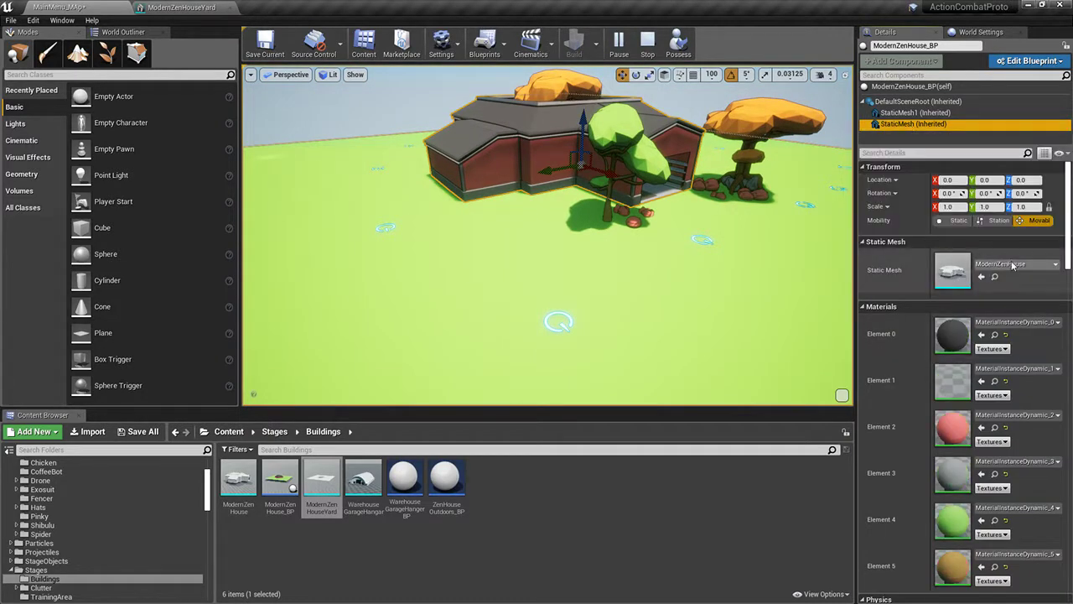
{"action": "left_click", "coordinate": [905, 112]}
{"action": "scroll", "coordinate": [1001, 350], "scroll_direction": "down", "scroll_amount": 5}
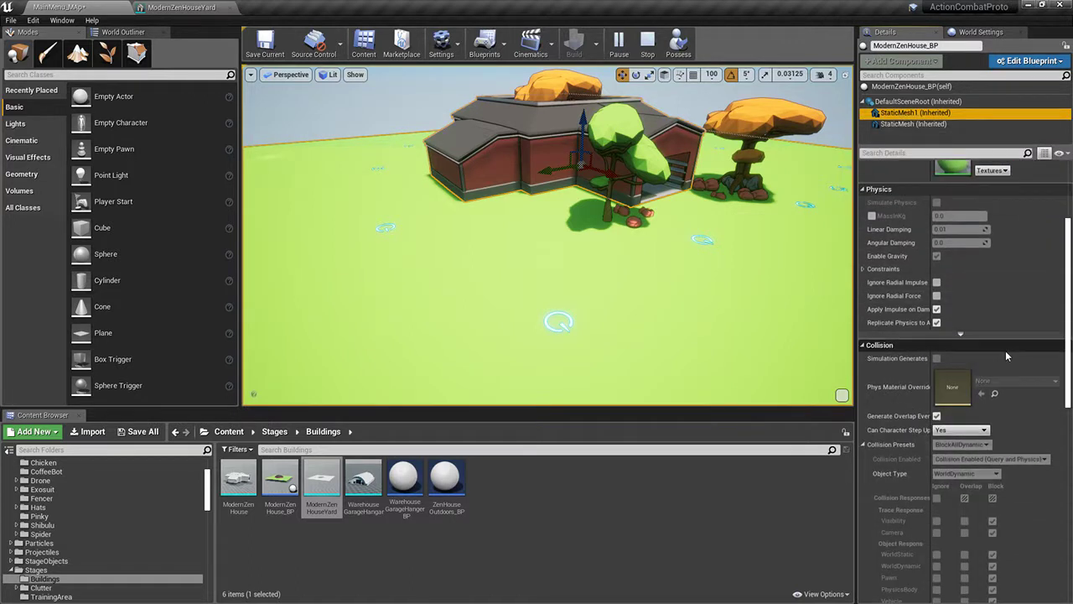
{"action": "left_click", "coordinate": [961, 431]}
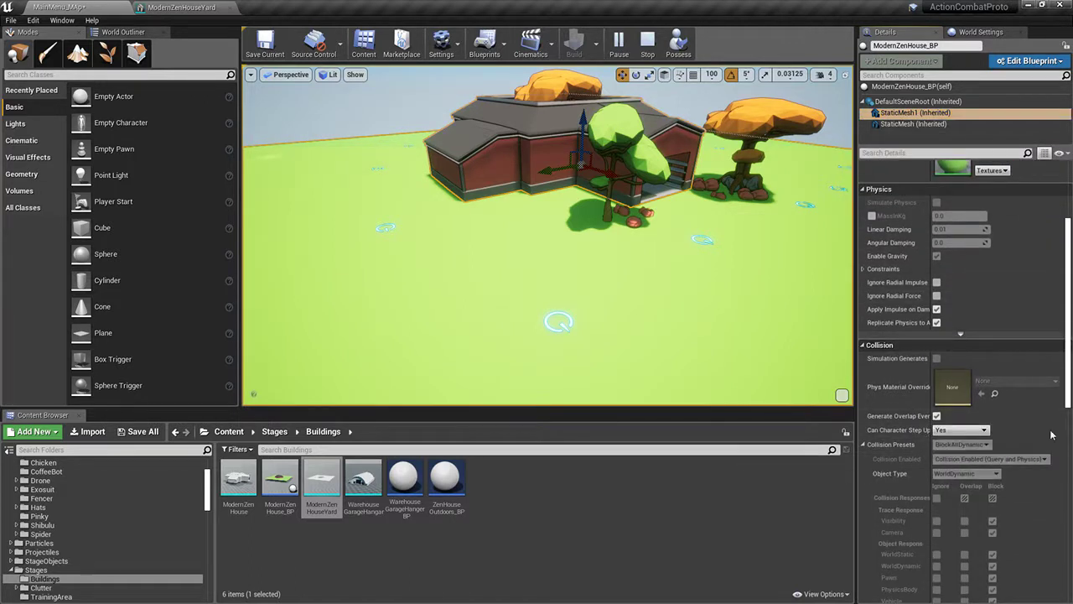
Step: Open the ModernZenHouse_BP blueprint for editing and select the yard mesh component in its 3D preview
{"action": "left_click", "coordinate": [1015, 67]}
{"action": "left_click", "coordinate": [979, 84]}
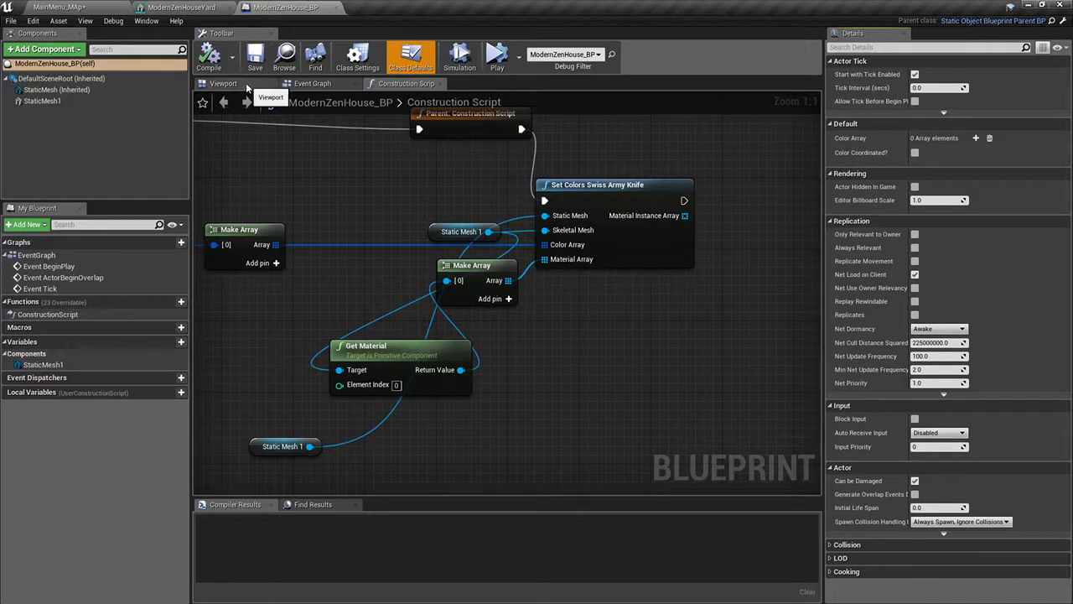
{"action": "left_click", "coordinate": [245, 84]}
{"action": "left_click", "coordinate": [489, 343]}
{"action": "left_click_drag", "start_coordinate": [489, 342], "coordinate": [513, 347]}
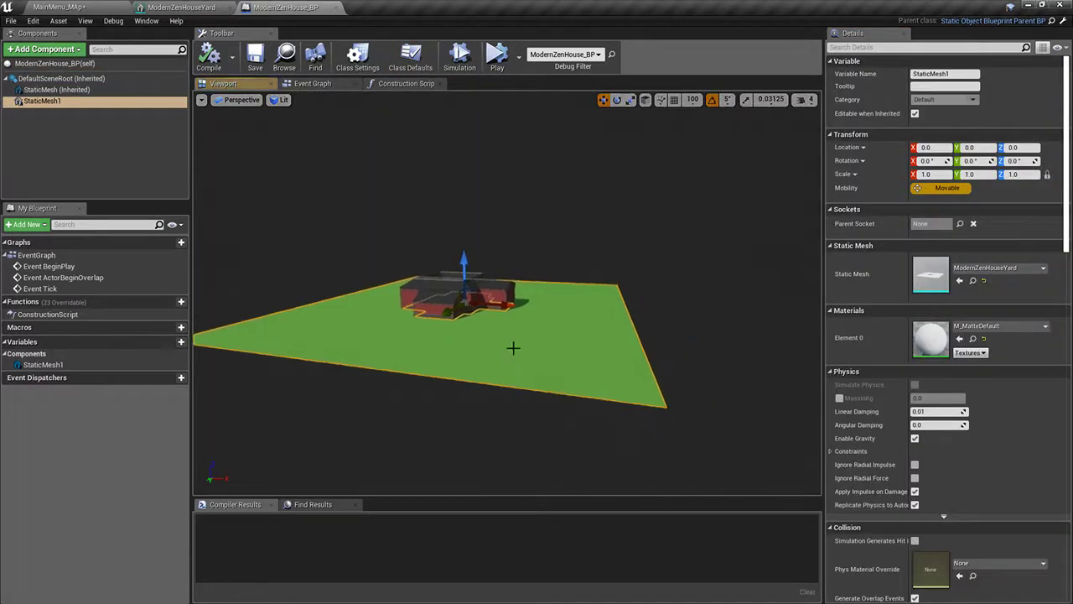
Step: Set the StaticMesh1 component's collision preset to BlockAll and save the house blueprint
{"action": "scroll", "coordinate": [969, 428], "scroll_direction": "down", "scroll_amount": 5}
{"action": "left_click", "coordinate": [937, 251]}
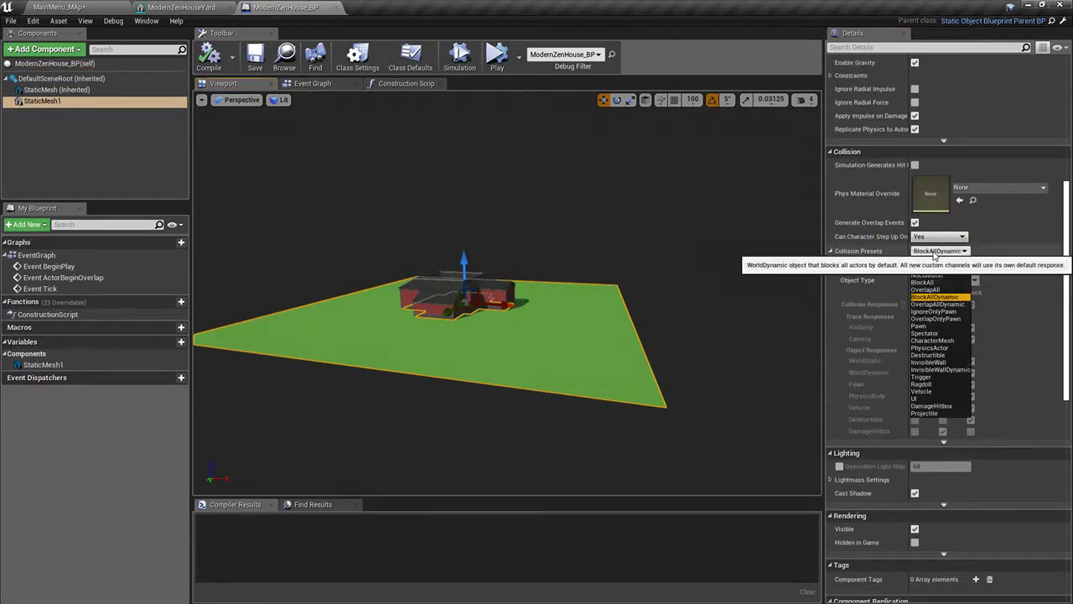
{"action": "left_click", "coordinate": [925, 283]}
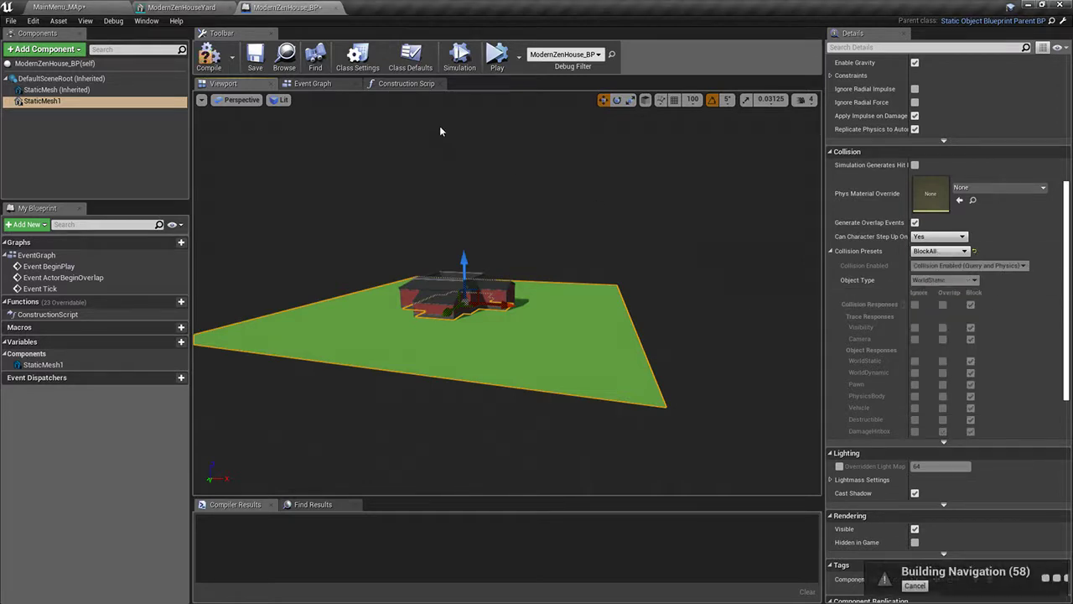
{"action": "left_click", "coordinate": [255, 57]}
Step: Go back to the level and simulate it again to test the characters on the yard
{"action": "left_click", "coordinate": [60, 7]}
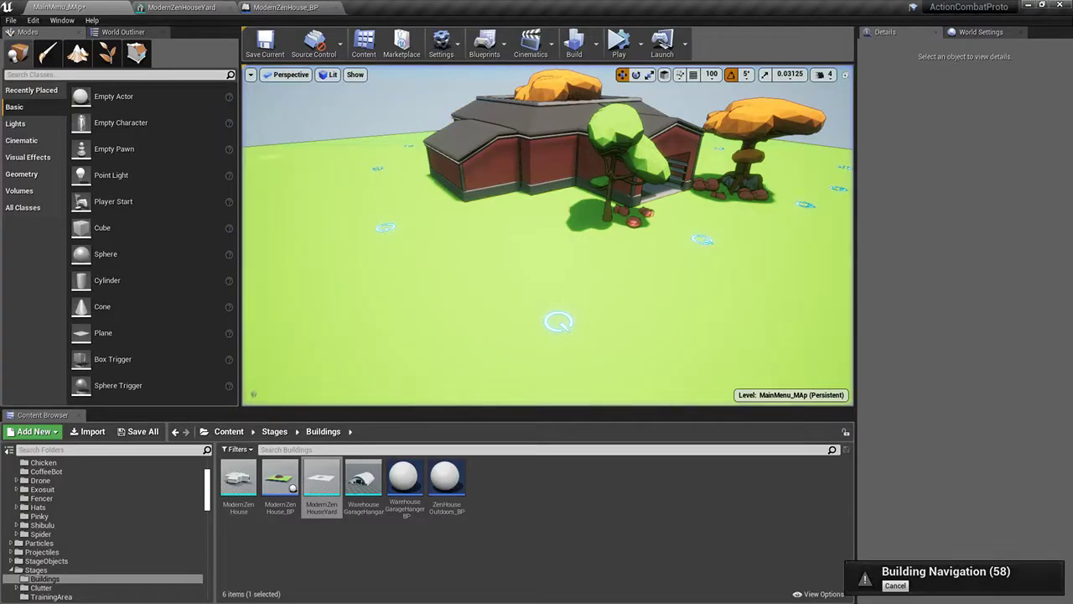
{"action": "right_click_drag", "start_coordinate": [485, 173], "coordinate": [444, 151]}
{"action": "key", "text": "alt+p"}
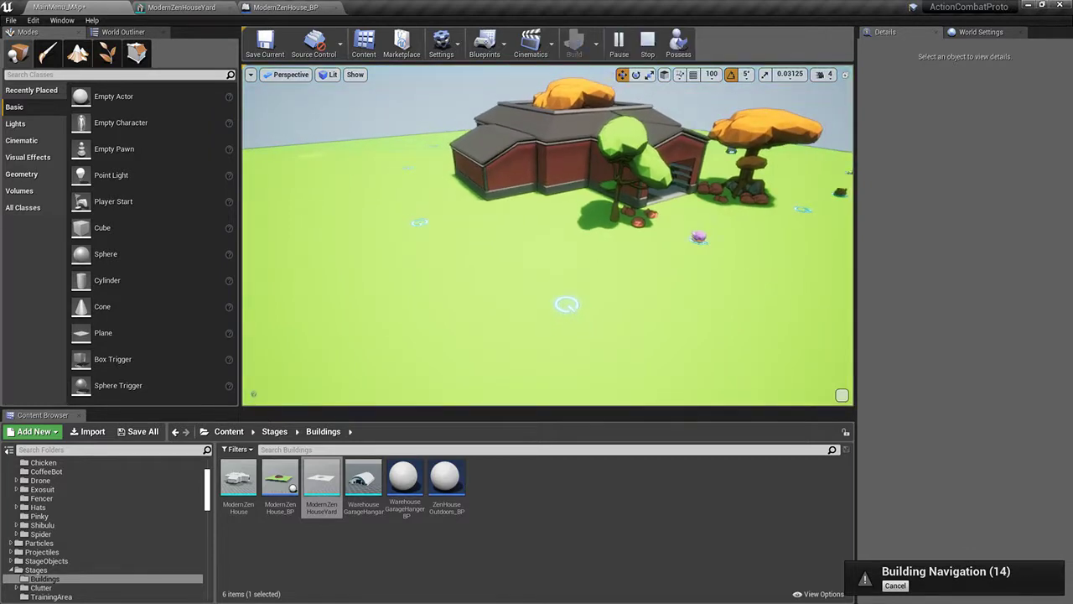
Step: Set the collision complexity of the ModernZenHouseYard mesh to Use Complex Collision As Simple
{"action": "left_click", "coordinate": [178, 6]}
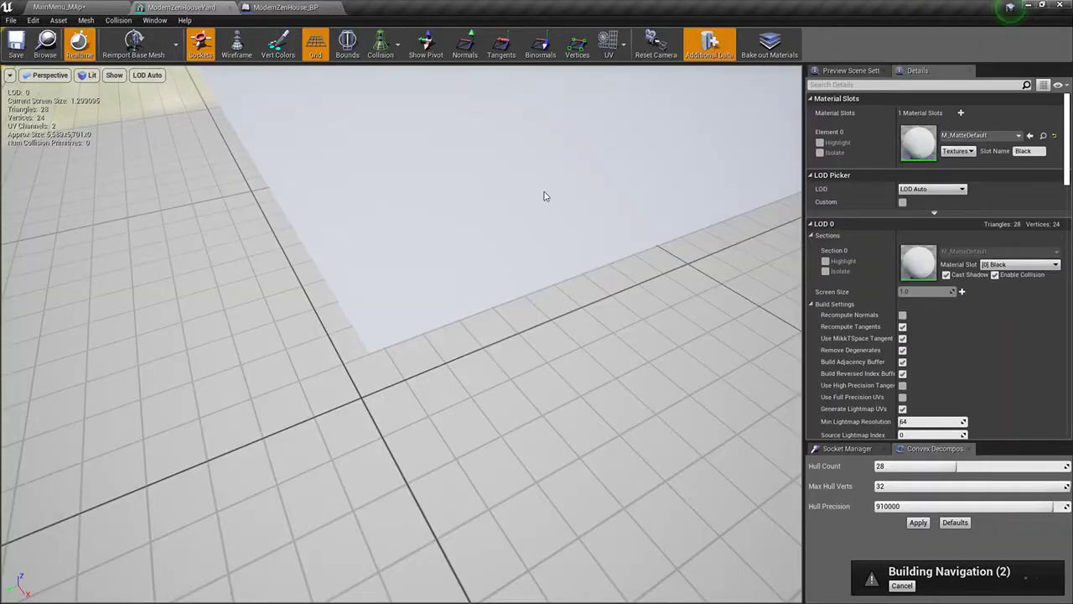
{"action": "right_click_drag", "start_coordinate": [544, 196], "coordinate": [508, 171]}
{"action": "right_click_drag", "start_coordinate": [840, 352], "coordinate": [885, 265]}
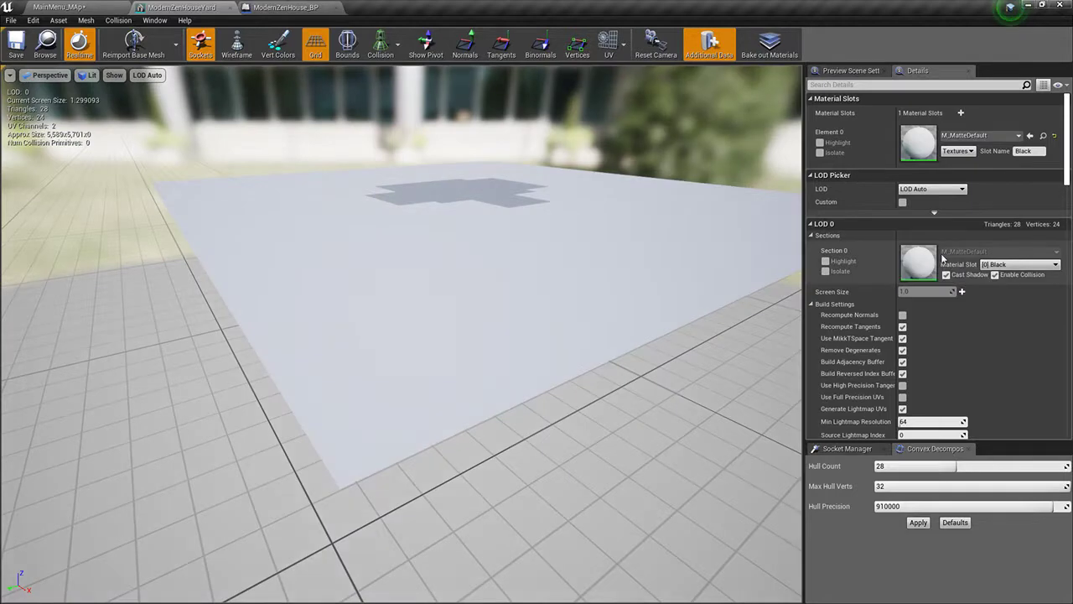
{"action": "scroll", "coordinate": [968, 290], "scroll_direction": "down", "scroll_amount": 10}
{"action": "scroll", "coordinate": [888, 339], "scroll_direction": "down", "scroll_amount": 6}
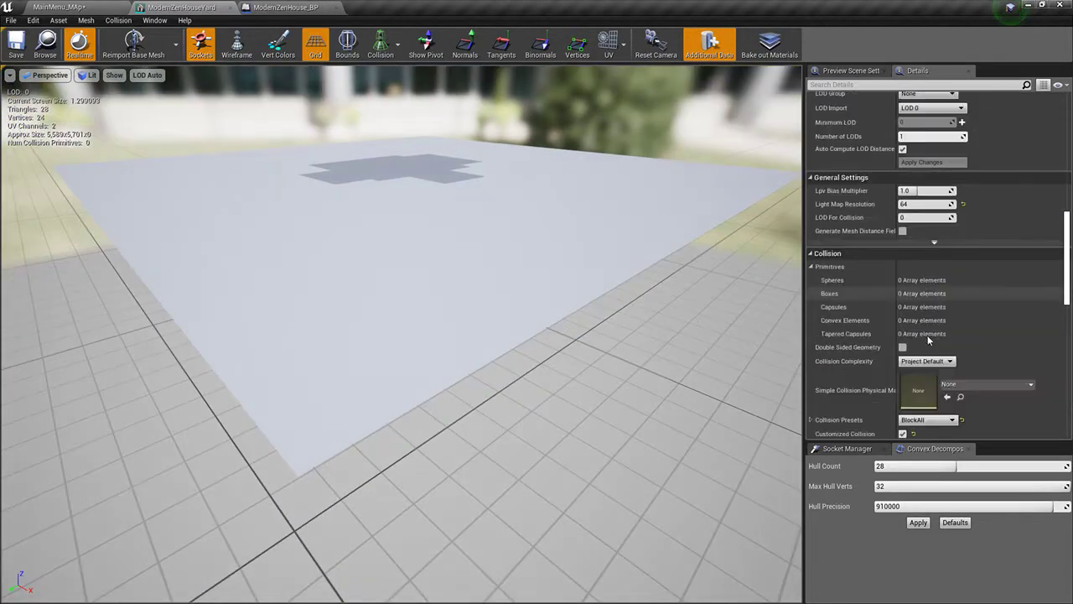
{"action": "left_click", "coordinate": [932, 316]}
{"action": "left_click", "coordinate": [935, 254]}
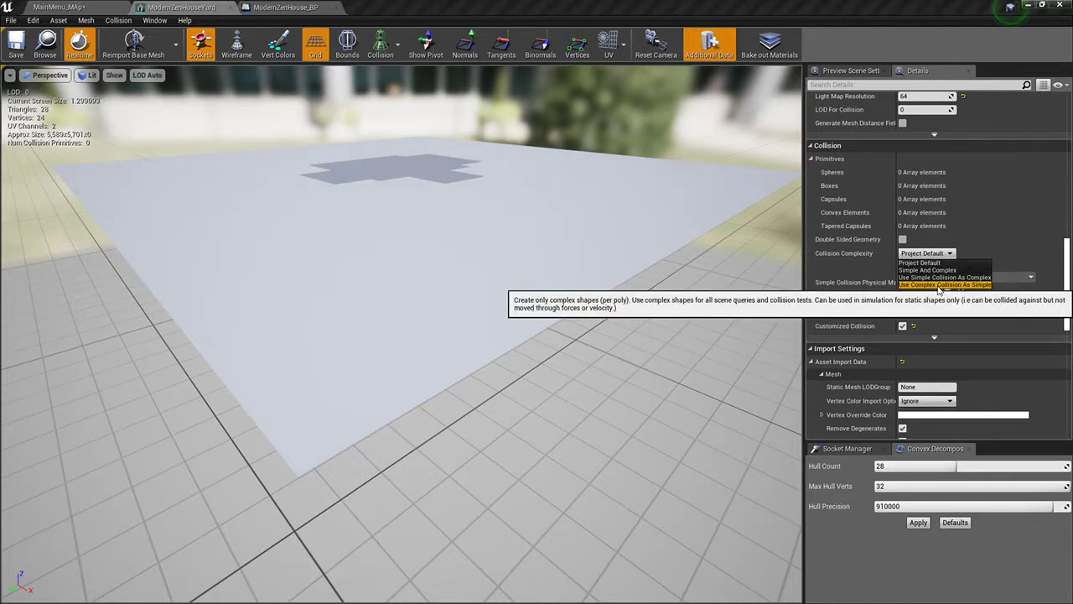
{"action": "left_click", "coordinate": [940, 284]}
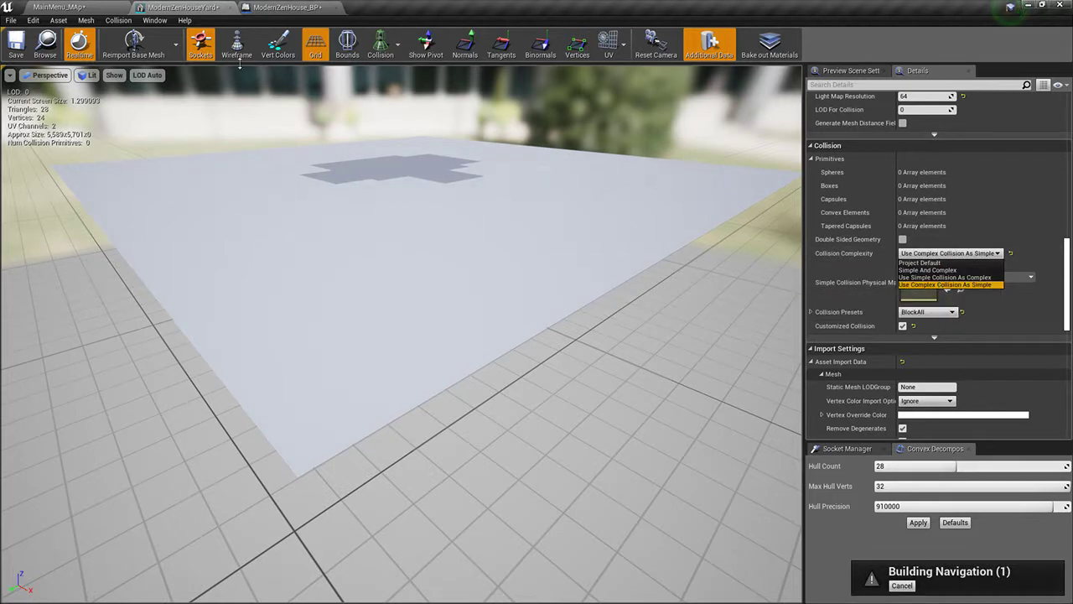
Step: Check how the characters stand on the yard in the simulated level, look over the house blueprint and stop the simulation
{"action": "left_click", "coordinate": [67, 7]}
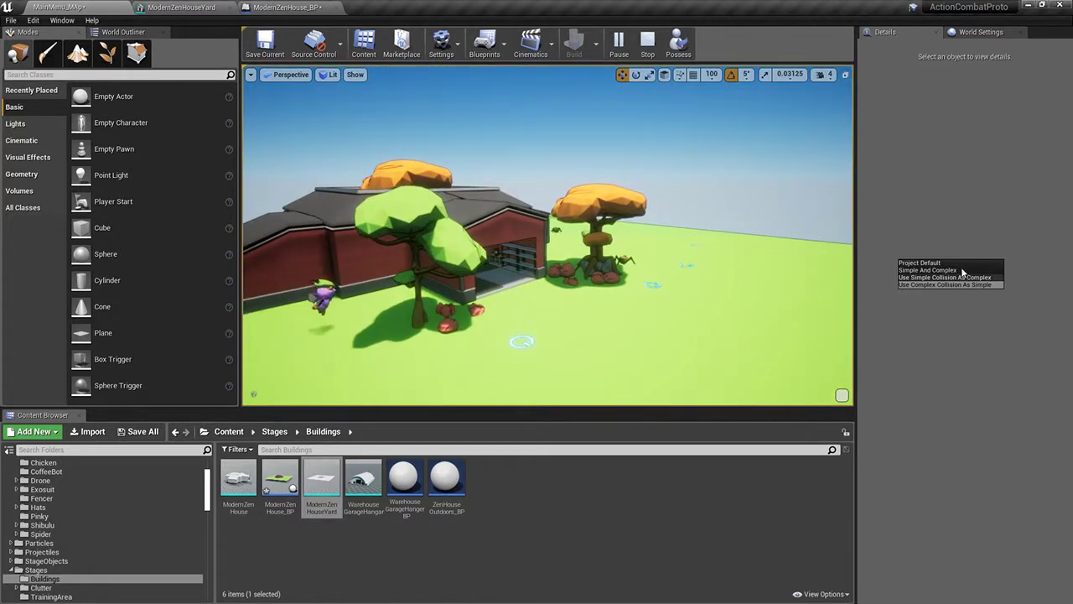
{"action": "left_click", "coordinate": [302, 7]}
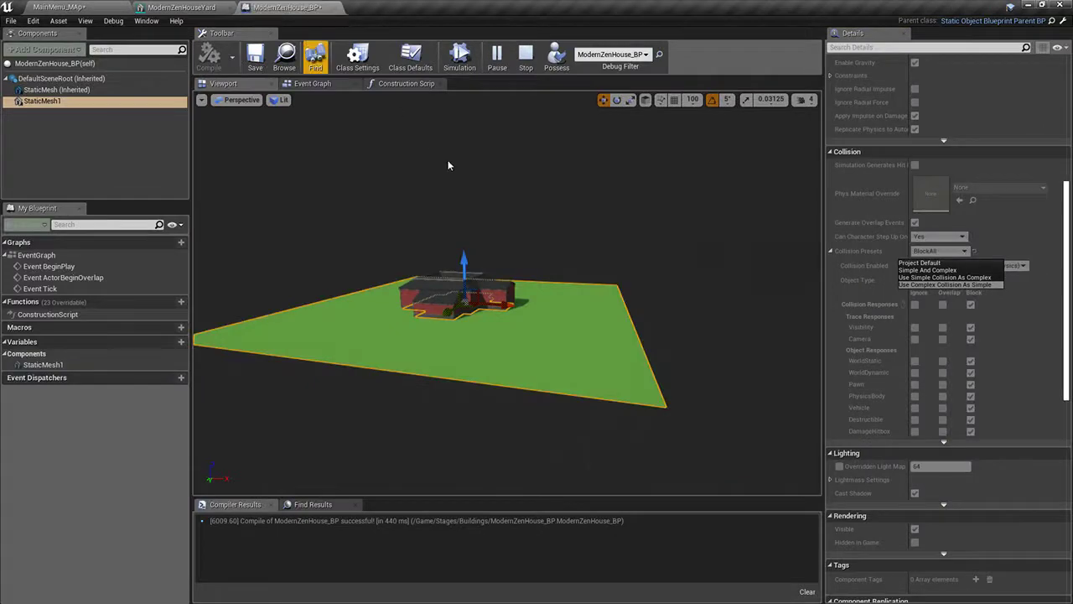
{"action": "key", "text": "Escape"}
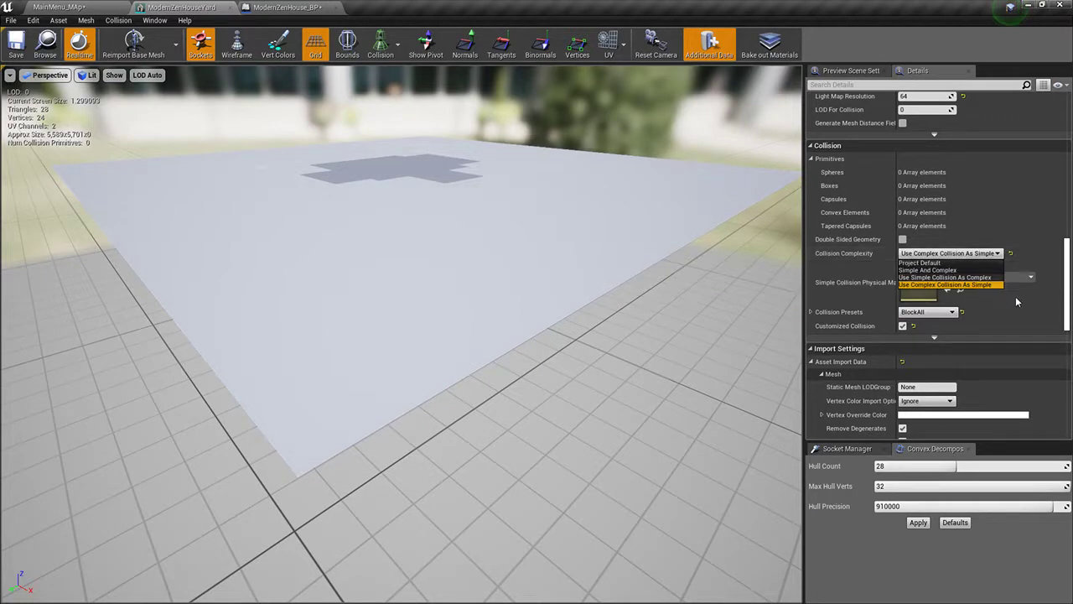
Step: Reapply Use Complex Collision As Simple to the ModernZenHouseYard mesh and save the MainMenu_MAp level
{"action": "left_click", "coordinate": [926, 253]}
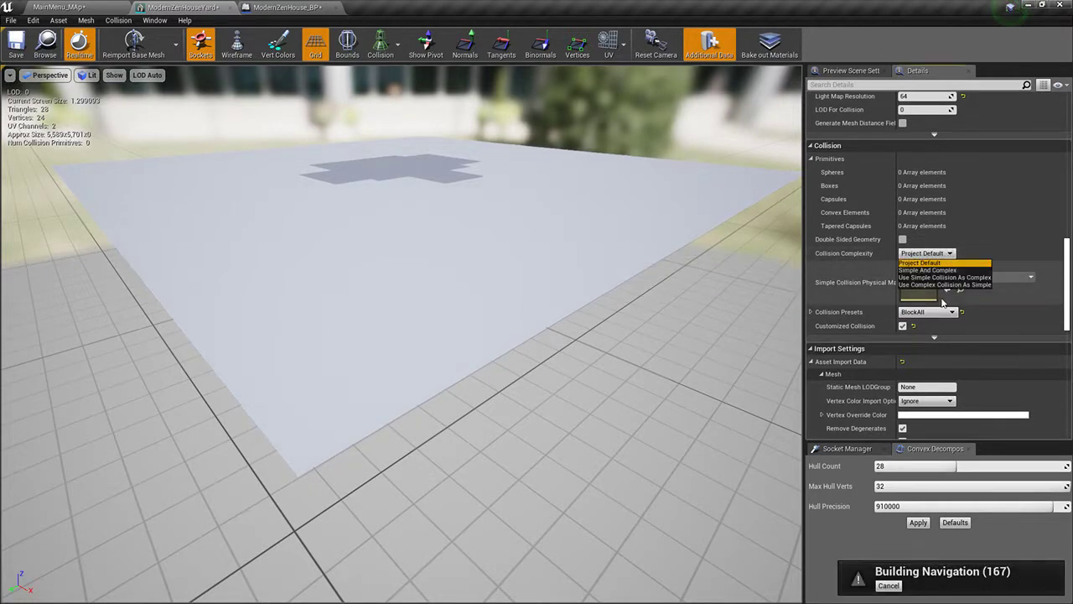
{"action": "left_click", "coordinate": [930, 287]}
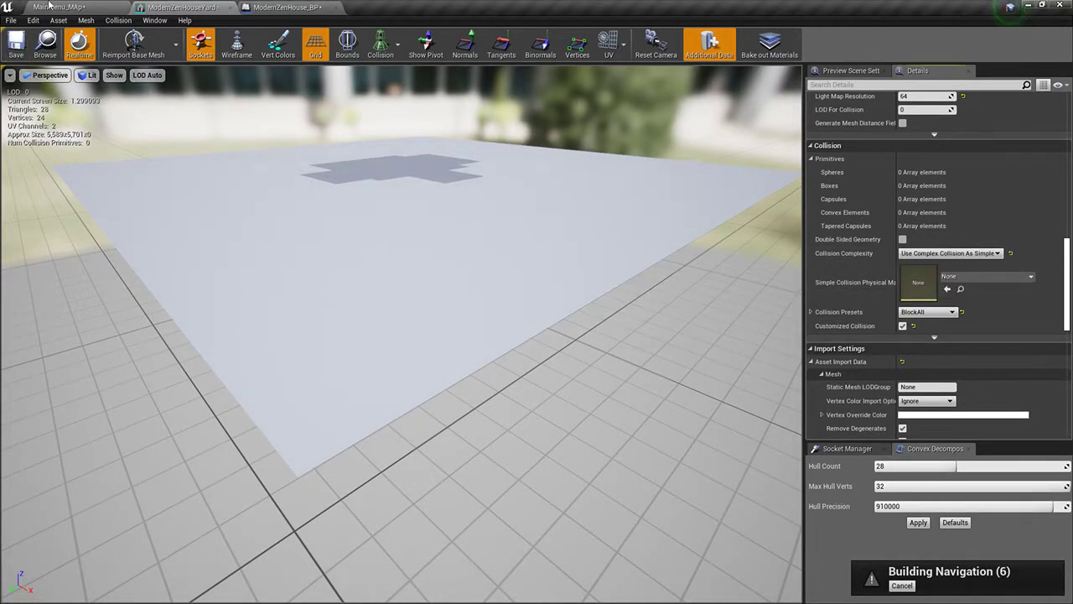
{"action": "left_click", "coordinate": [50, 6]}
{"action": "key", "text": "ctrl+s"}
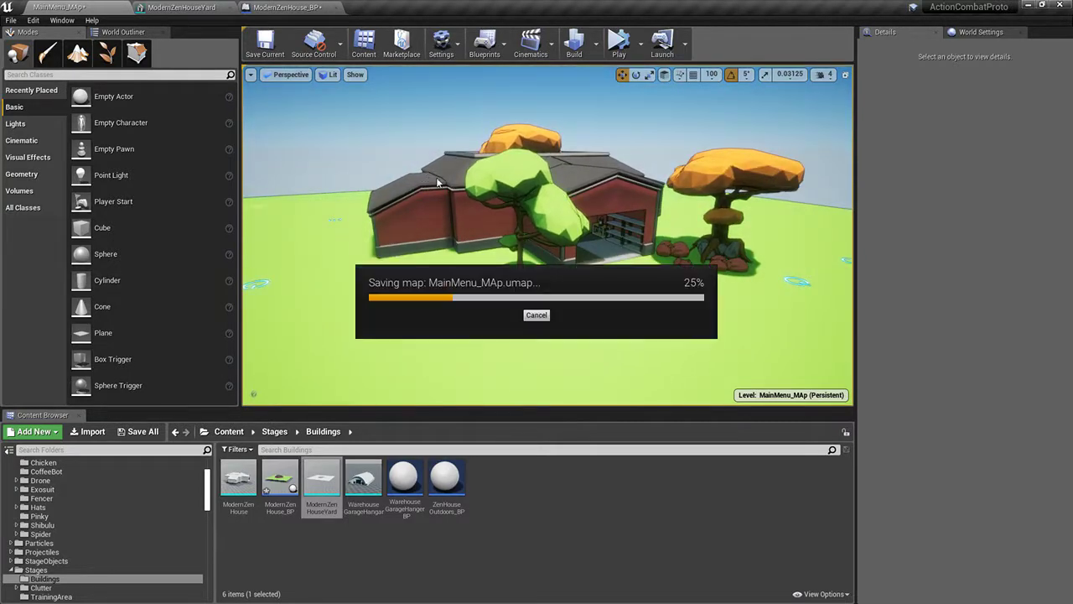
Step: Simulate the level full screen and examine the skateboards, bookshelf, beanbag and teddy bear in the playroom
{"action": "key", "text": "alt+p"}
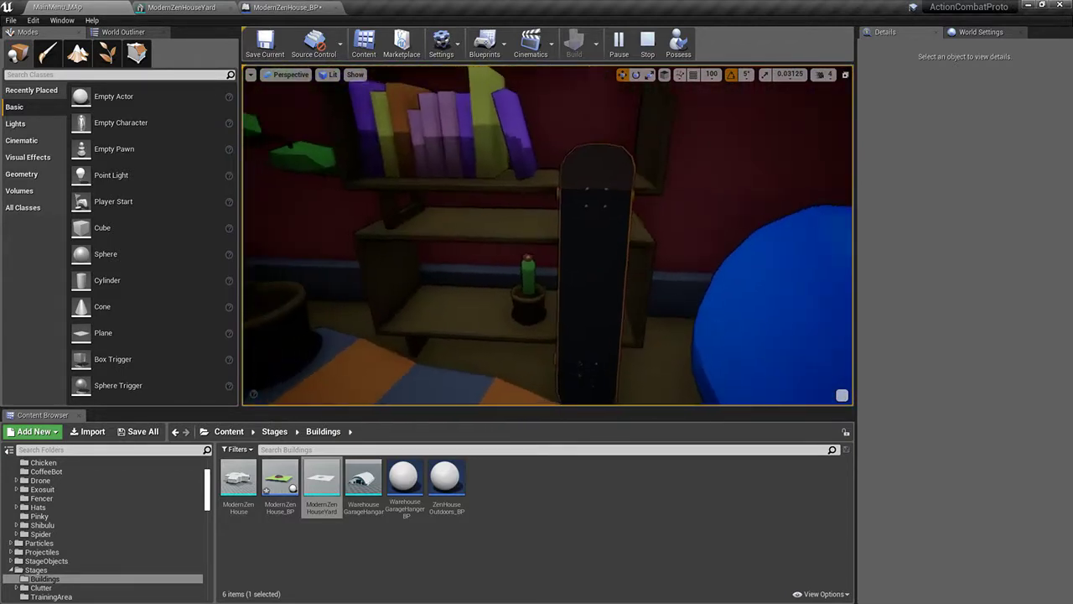
{"action": "key", "text": "F11"}
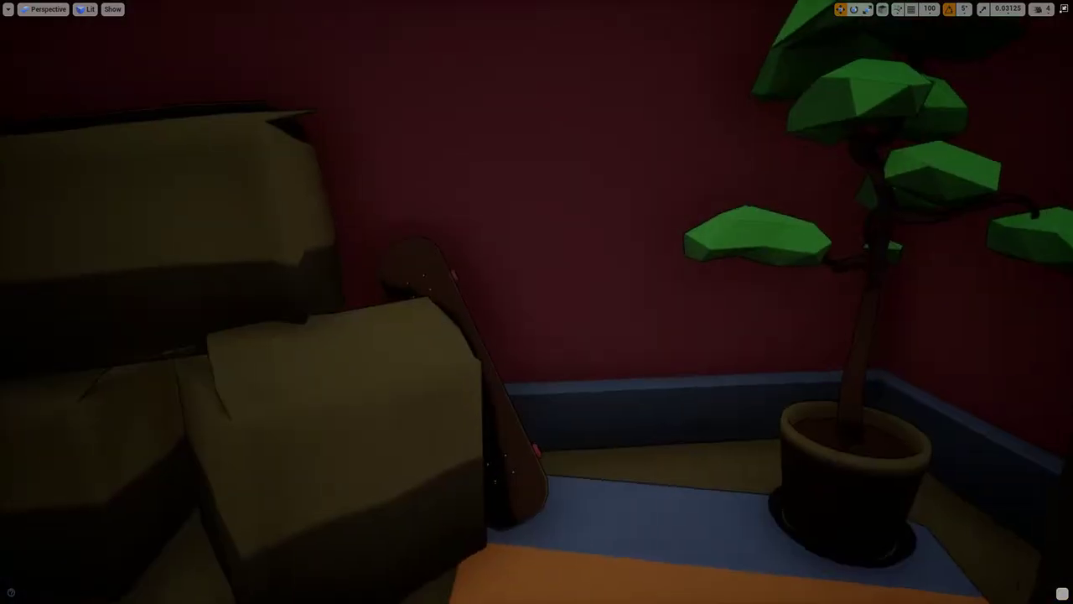
{"action": "right_click_drag", "start_coordinate": [569, 265], "coordinate": [570, 265]}
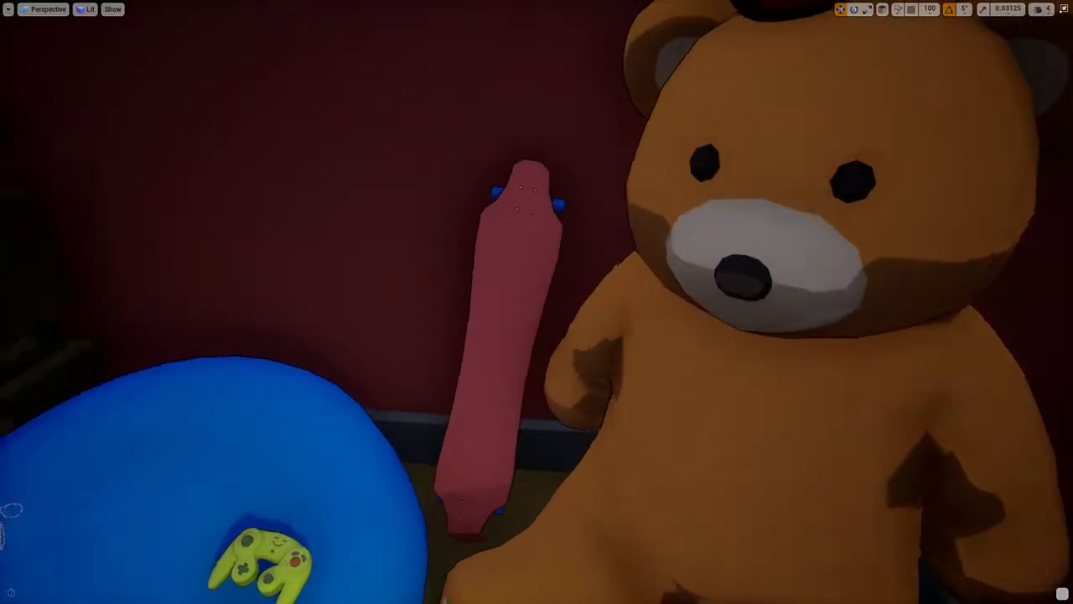
{"action": "right_click_drag", "start_coordinate": [536, 302], "coordinate": [536, 343]}
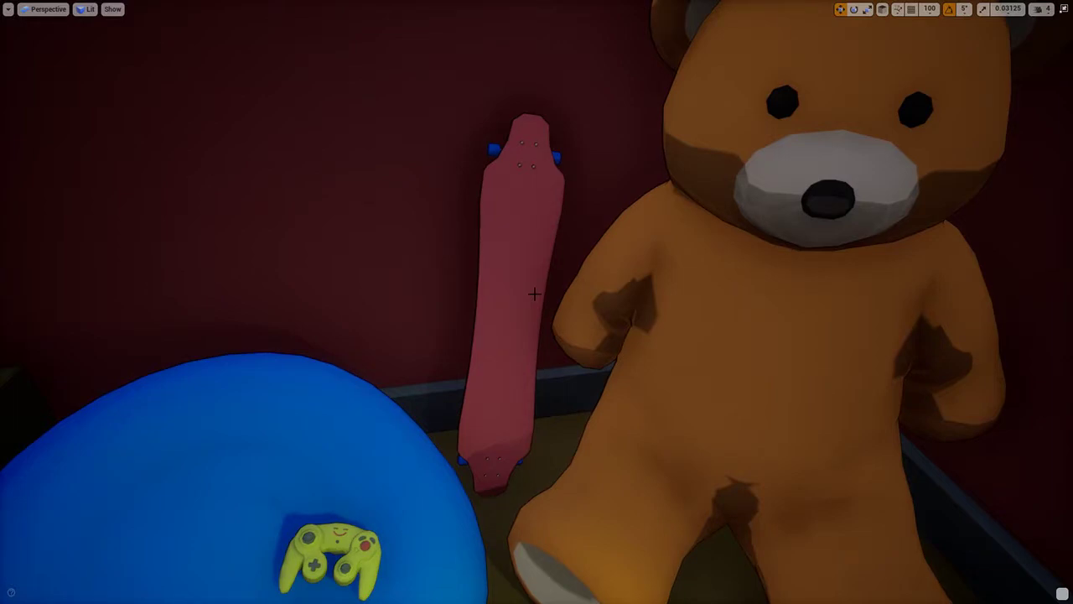
{"action": "right_click_drag", "start_coordinate": [529, 296], "coordinate": [529, 296]}
{"action": "right_click_drag", "start_coordinate": [570, 367], "coordinate": [569, 367]}
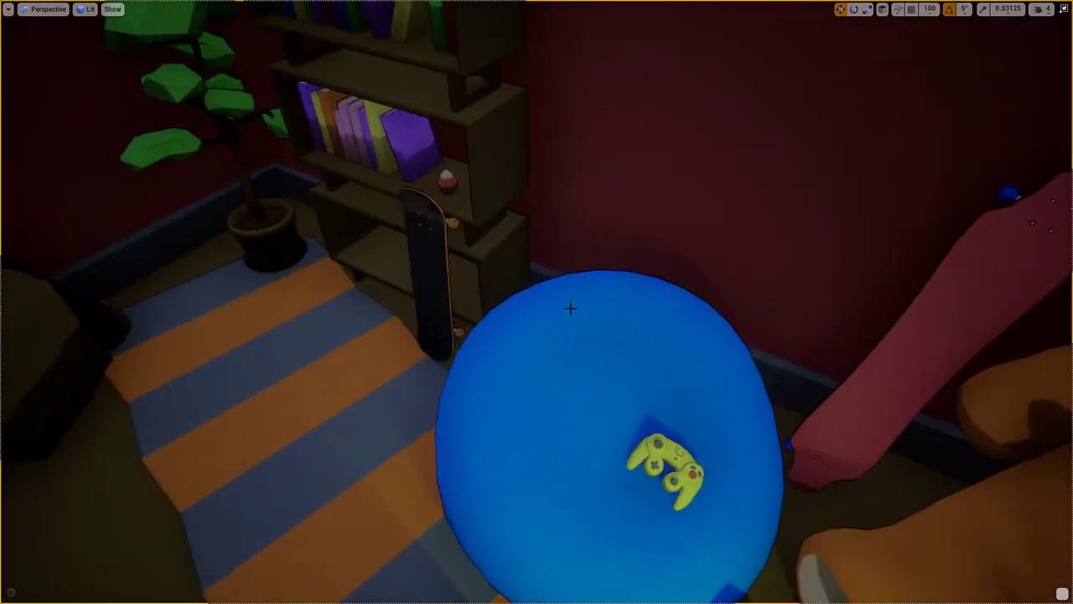
{"action": "right_click_drag", "start_coordinate": [571, 308], "coordinate": [569, 316]}
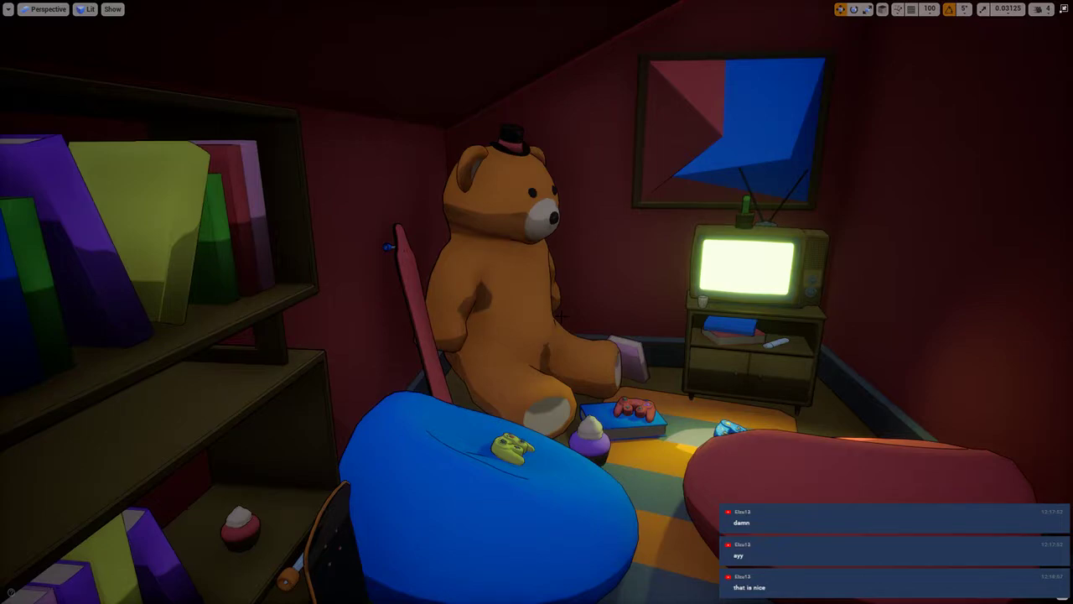
Step: Fly out of the playroom and examine the characters on the yard and the house's outer walls and roof
{"action": "right_click_drag", "start_coordinate": [614, 273], "coordinate": [218, 260]}
{"action": "key", "text": "w"}
{"action": "key", "text": "w"}
{"action": "key", "text": "w"}
{"action": "key", "text": "a"}
{"action": "key", "text": "w"}
{"action": "right_click_drag", "start_coordinate": [537, 302], "coordinate": [633, 269]}
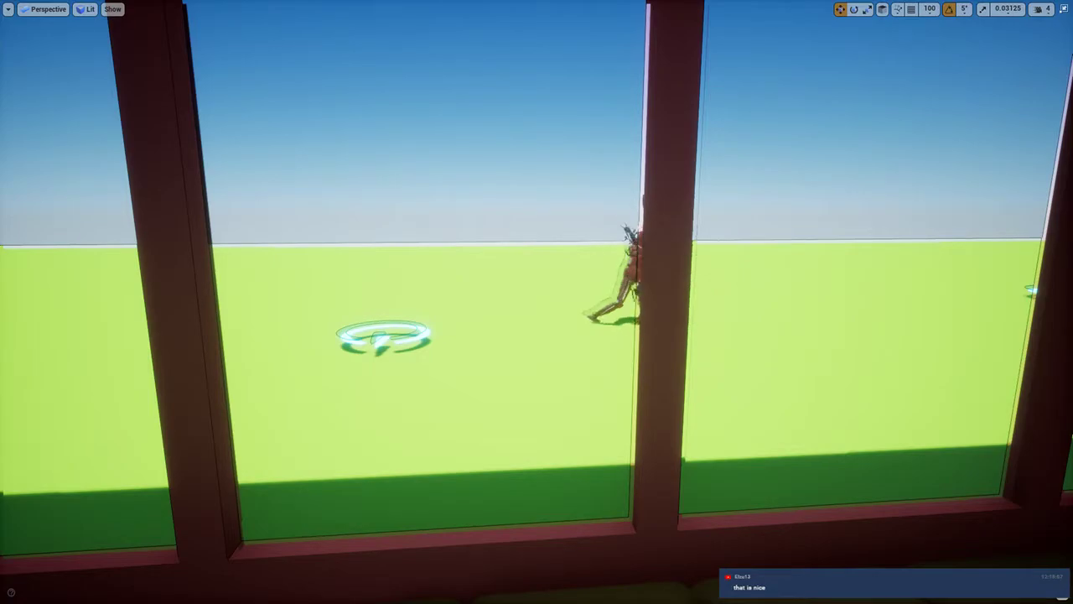
{"action": "right_click_drag", "start_coordinate": [633, 270], "coordinate": [177, 226]}
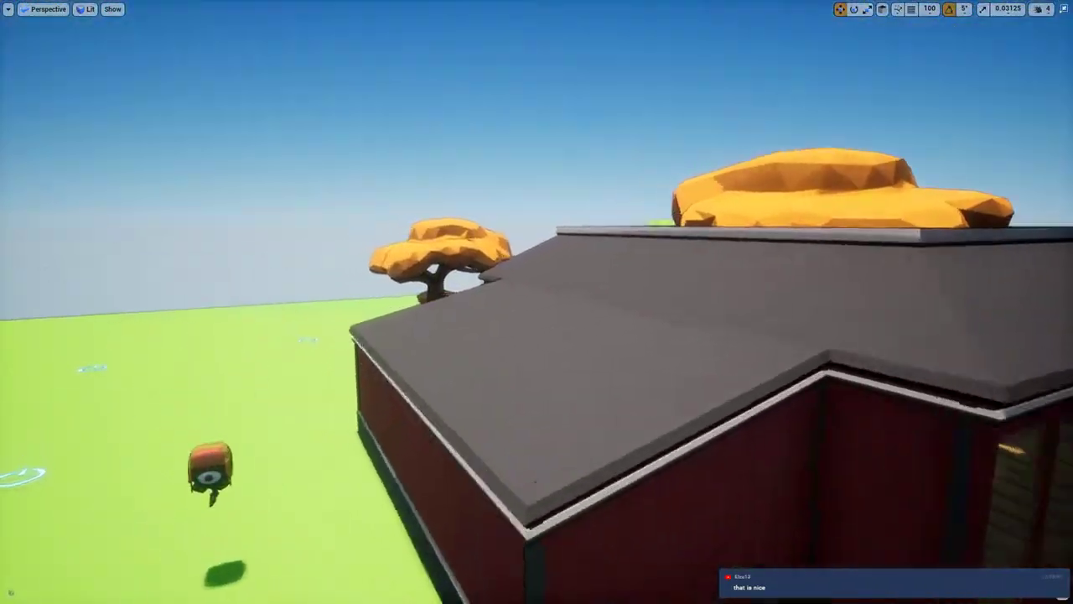
{"action": "key", "text": "w"}
{"action": "right_click_drag", "start_coordinate": [386, 85], "coordinate": [570, 132]}
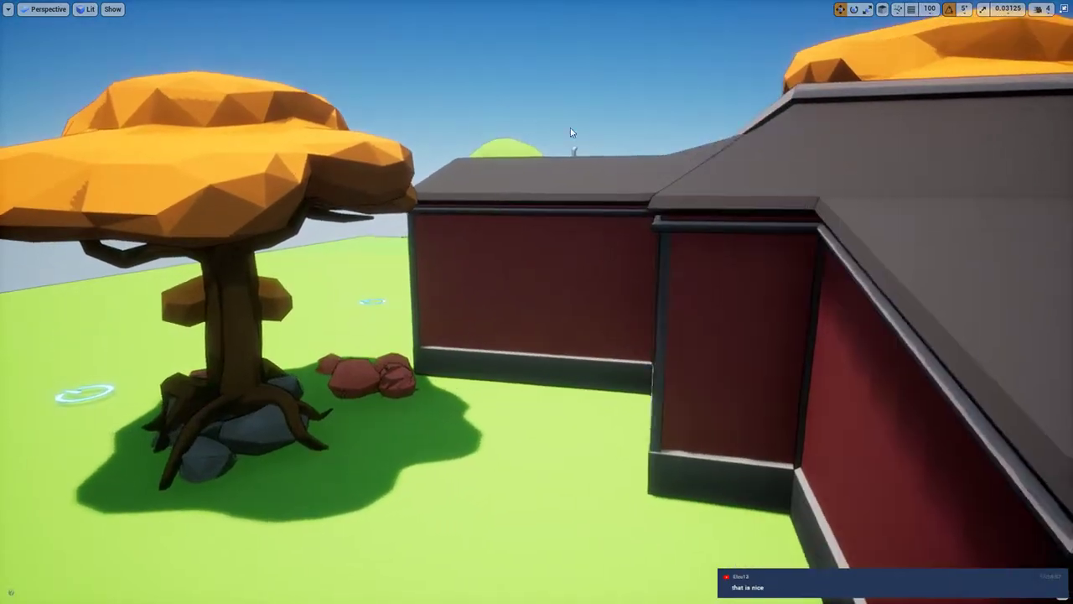
Step: Fly around the house and back inside to examine the glazed inner courtyard with its tree and lanterns
{"action": "right_click_drag", "start_coordinate": [475, 251], "coordinate": [738, 203]}
{"action": "key", "text": "w"}
{"action": "key", "text": "w"}
{"action": "key", "text": "w"}
{"action": "key", "text": "w"}
{"action": "key", "text": "w"}
{"action": "key", "text": "a"}
{"action": "key", "text": "d"}
{"action": "key", "text": "w"}
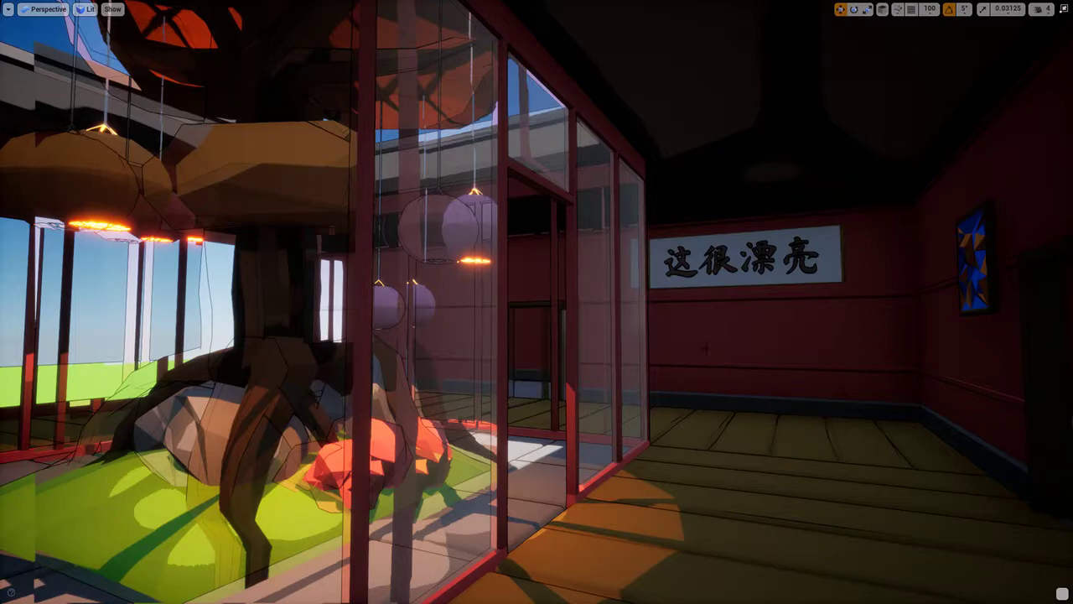
Step: Examine the hallway's wall scrolls and paintings and revisit the playroom with the television and teddy bear
{"action": "mouse_move", "coordinate": [706, 348]}
{"action": "right_mouse_down"}
{"action": "mouse_move", "coordinate": [788, 327]}
{"action": "mouse_move", "coordinate": [855, 348]}
{"action": "mouse_move", "coordinate": [1040, 356]}
{"action": "right_mouse_up"}
{"action": "key", "text": "w"}
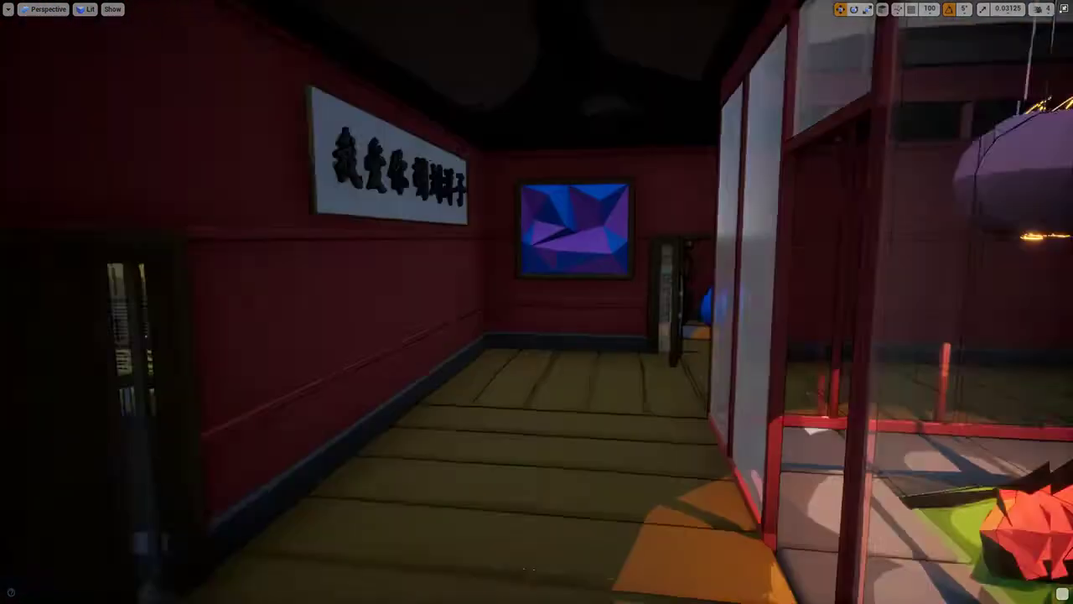
{"action": "key", "text": "w"}
{"action": "mouse_move", "coordinate": [537, 301]}
{"action": "right_mouse_down"}
{"action": "mouse_move", "coordinate": [755, 302]}
{"action": "mouse_move", "coordinate": [503, 377]}
{"action": "mouse_move", "coordinate": [495, 301]}
{"action": "mouse_move", "coordinate": [747, 277]}
{"action": "mouse_move", "coordinate": [1006, 311]}
{"action": "mouse_move", "coordinate": [754, 495]}
{"action": "mouse_move", "coordinate": [755, 227]}
{"action": "mouse_move", "coordinate": [989, 344]}
{"action": "mouse_move", "coordinate": [524, 298]}
{"action": "mouse_move", "coordinate": [398, 306]}
{"action": "mouse_move", "coordinate": [160, 260]}
{"action": "right_mouse_up"}
{"action": "key", "text": "w"}
{"action": "key", "text": "s"}
{"action": "key", "text": "w"}
{"action": "key", "text": "s"}
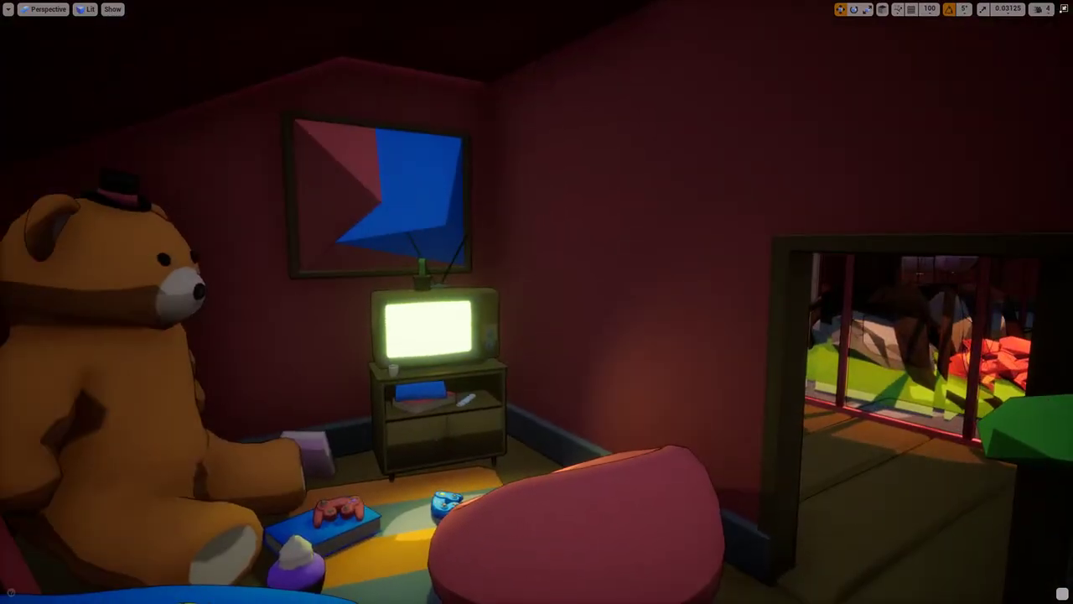
{"action": "key", "text": "w"}
{"action": "right_click_drag", "start_coordinate": [537, 301], "coordinate": [596, 277]}
{"action": "key", "text": "w"}
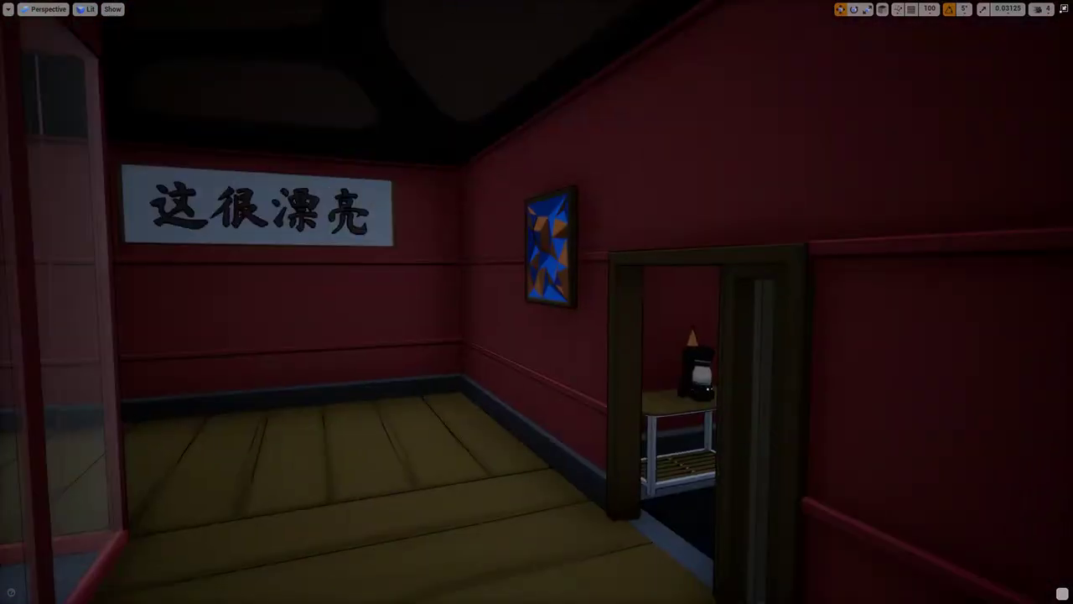
Step: Continue along the hallway beside the courtyard to inspect the remaining rooms of the house
{"action": "mouse_move", "coordinate": [536, 302]}
{"action": "right_mouse_down"}
{"action": "mouse_move", "coordinate": [478, 251]}
{"action": "mouse_move", "coordinate": [411, 252]}
{"action": "mouse_move", "coordinate": [252, 285]}
{"action": "mouse_move", "coordinate": [520, 298]}
{"action": "mouse_move", "coordinate": [519, 210]}
{"action": "mouse_move", "coordinate": [524, 277]}
{"action": "mouse_move", "coordinate": [554, 280]}
{"action": "mouse_move", "coordinate": [403, 301]}
{"action": "mouse_move", "coordinate": [327, 285]}
{"action": "mouse_move", "coordinate": [260, 301]}
{"action": "mouse_move", "coordinate": [524, 301]}
{"action": "mouse_move", "coordinate": [344, 302]}
{"action": "mouse_move", "coordinate": [582, 325]}
{"action": "mouse_move", "coordinate": [535, 301]}
{"action": "mouse_move", "coordinate": [277, 314]}
{"action": "mouse_move", "coordinate": [309, 312]}
{"action": "mouse_move", "coordinate": [310, 251]}
{"action": "mouse_move", "coordinate": [311, 317]}
{"action": "mouse_move", "coordinate": [218, 316]}
{"action": "mouse_move", "coordinate": [369, 304]}
{"action": "mouse_move", "coordinate": [206, 306]}
{"action": "mouse_move", "coordinate": [369, 303]}
{"action": "right_mouse_up"}
{"action": "key", "text": "w"}
{"action": "key", "text": "w"}
{"action": "key", "text": "w"}
{"action": "key", "text": "w"}
{"action": "key", "text": "w"}
{"action": "key", "text": "w"}
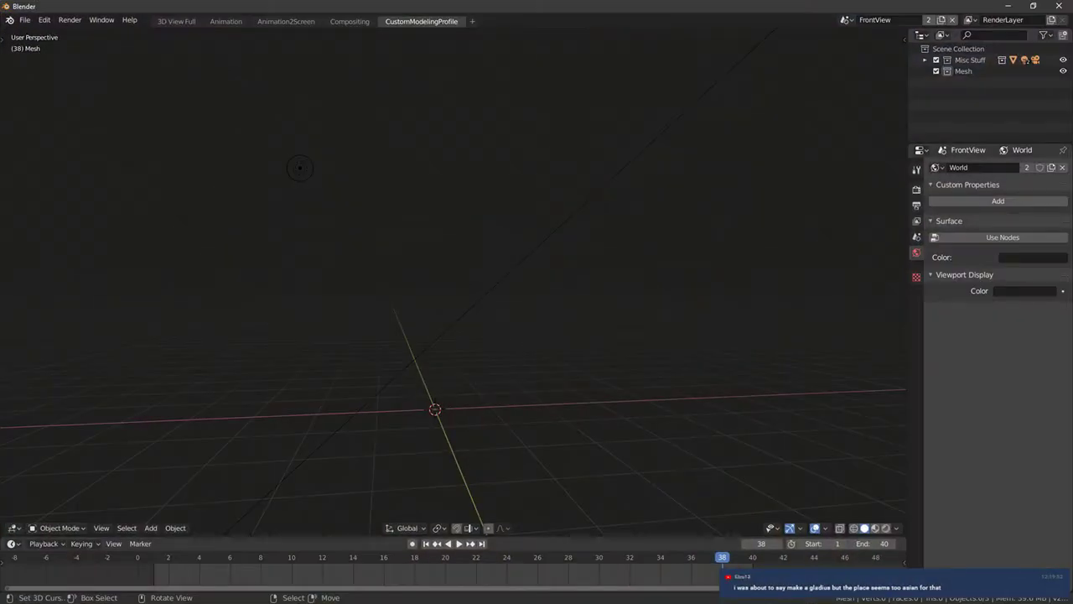
Step: Switch to Blender and view the empty scene straight from the front
{"action": "middle_click_drag", "start_coordinate": [461, 267], "coordinate": [452, 293]}
{"action": "key", "text": "KP_1"}
{"action": "middle_click_drag", "start_coordinate": [341, 419], "coordinate": [425, 383], "text": "shift"}
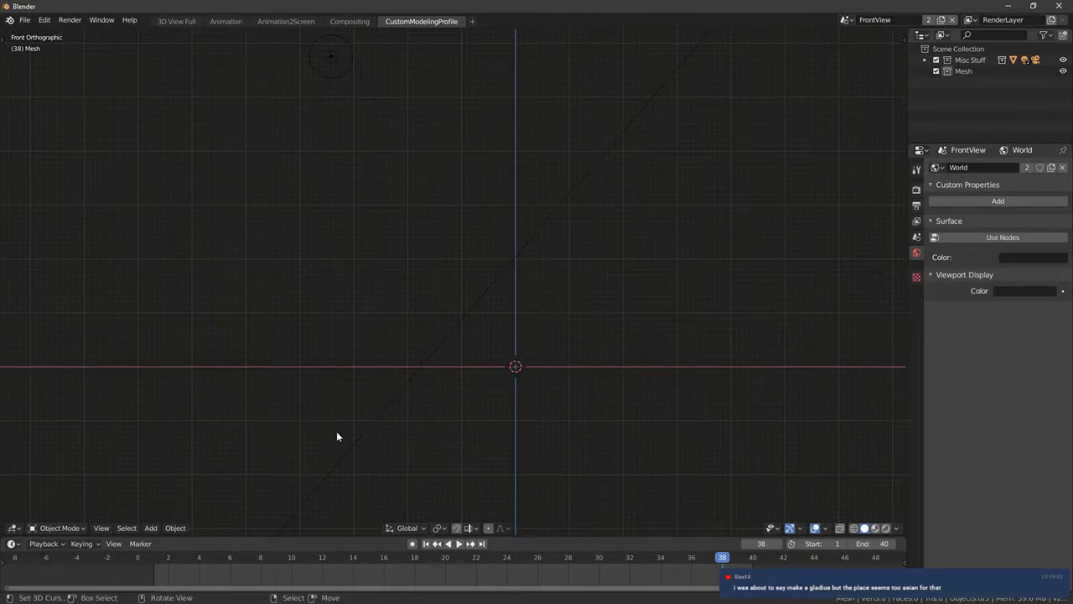
{"action": "key", "text": "shift+a"}
{"action": "mouse_move", "coordinate": [335, 387]}
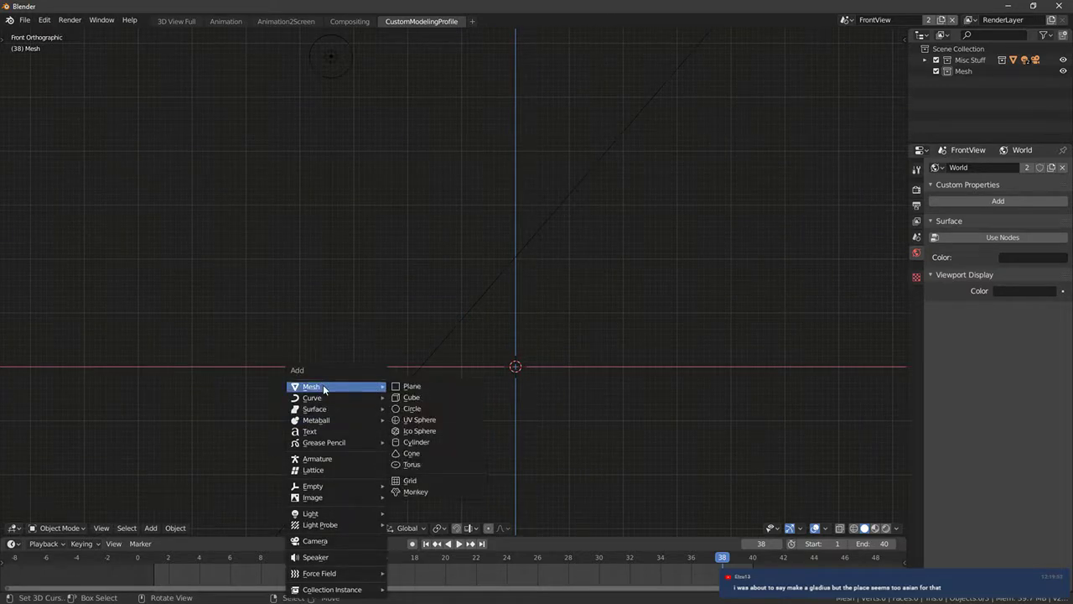
{"action": "left_click", "coordinate": [426, 423]}
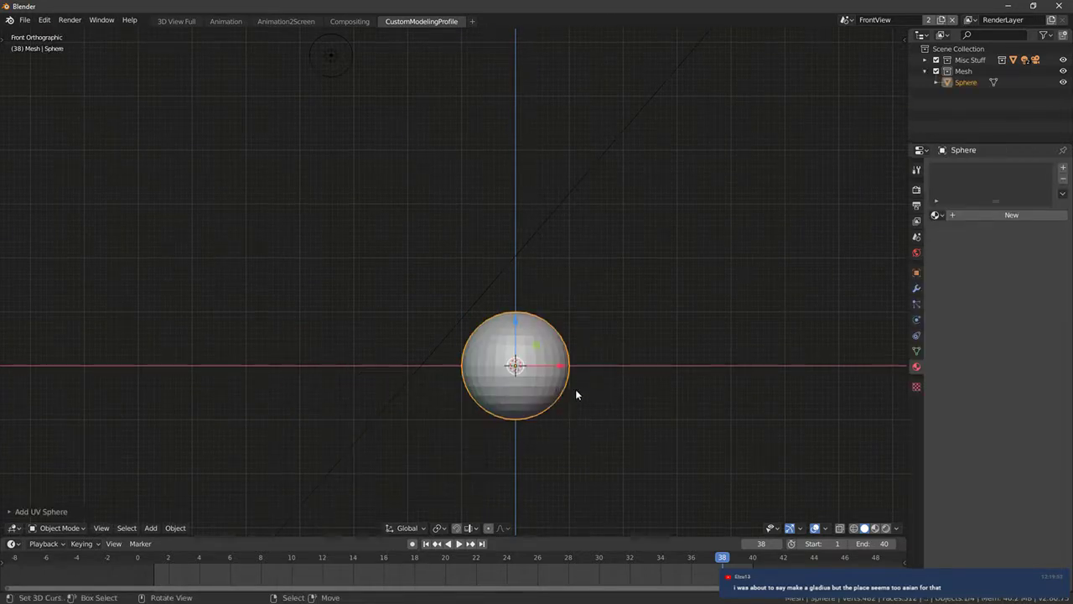
{"action": "key", "text": "Tab"}
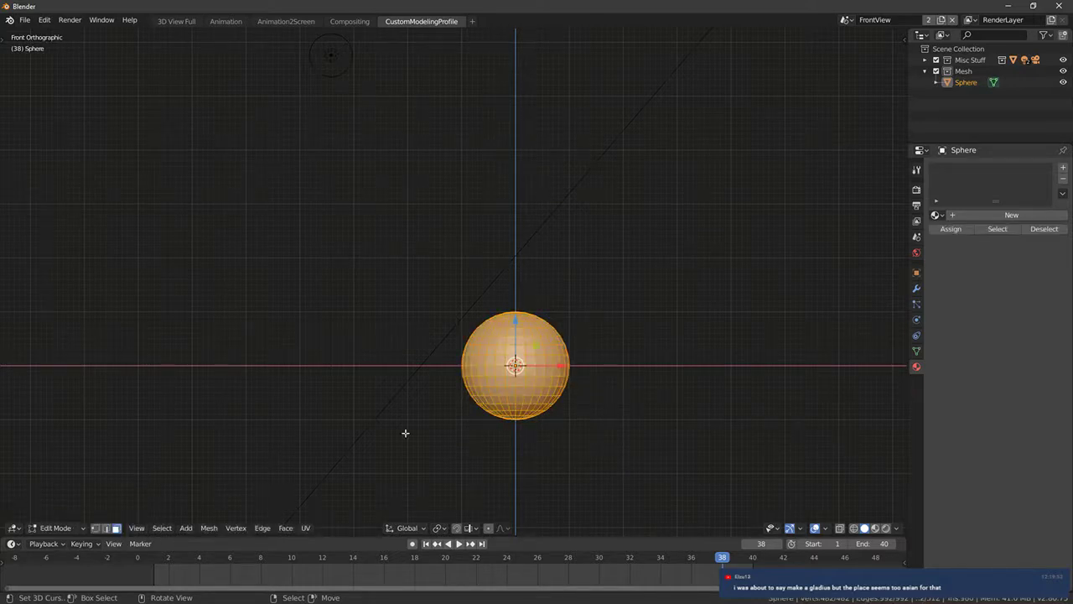
{"action": "key", "text": "Tab"}
{"action": "left_click", "coordinate": [465, 410]}
{"action": "key", "text": "x"}
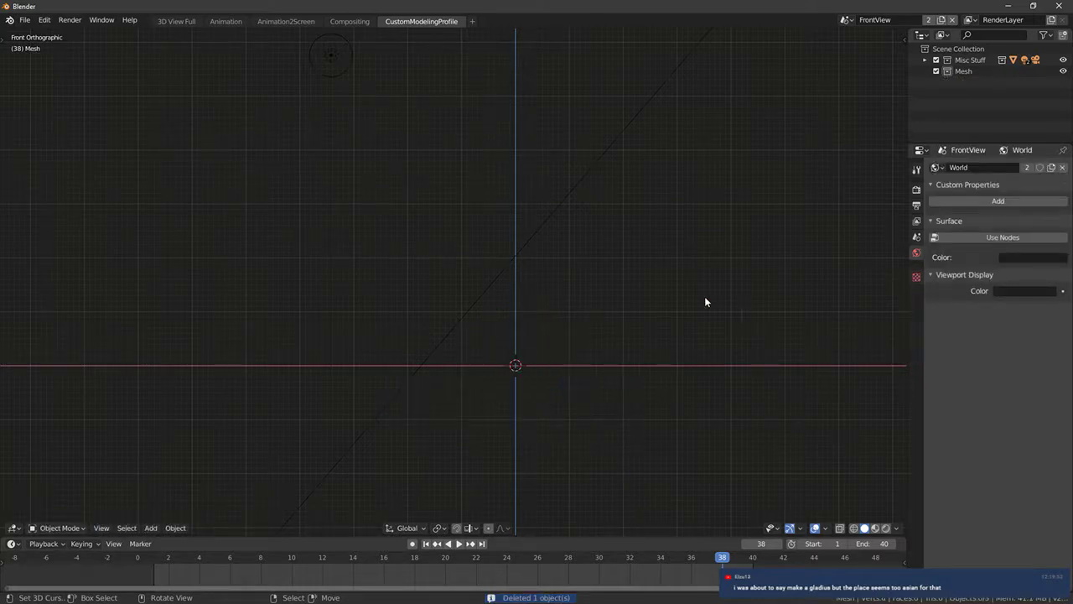
Step: Add a UV sphere at the scene origin with 8 segments and 8 rings
{"action": "key", "text": "shift+a"}
{"action": "mouse_move", "coordinate": [604, 309]}
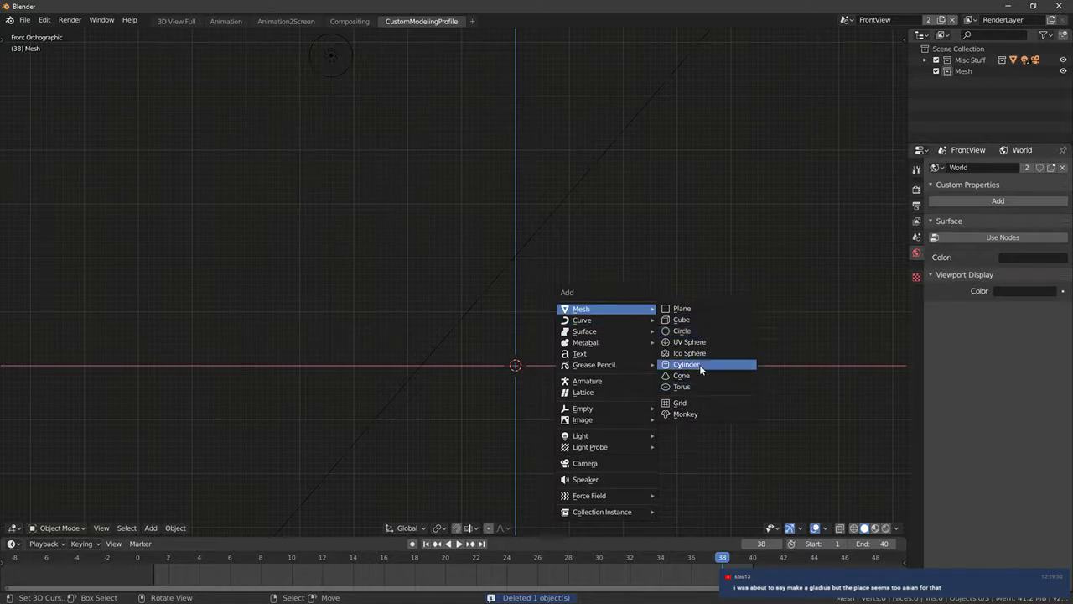
{"action": "left_click", "coordinate": [701, 343]}
{"action": "left_click", "coordinate": [40, 510]}
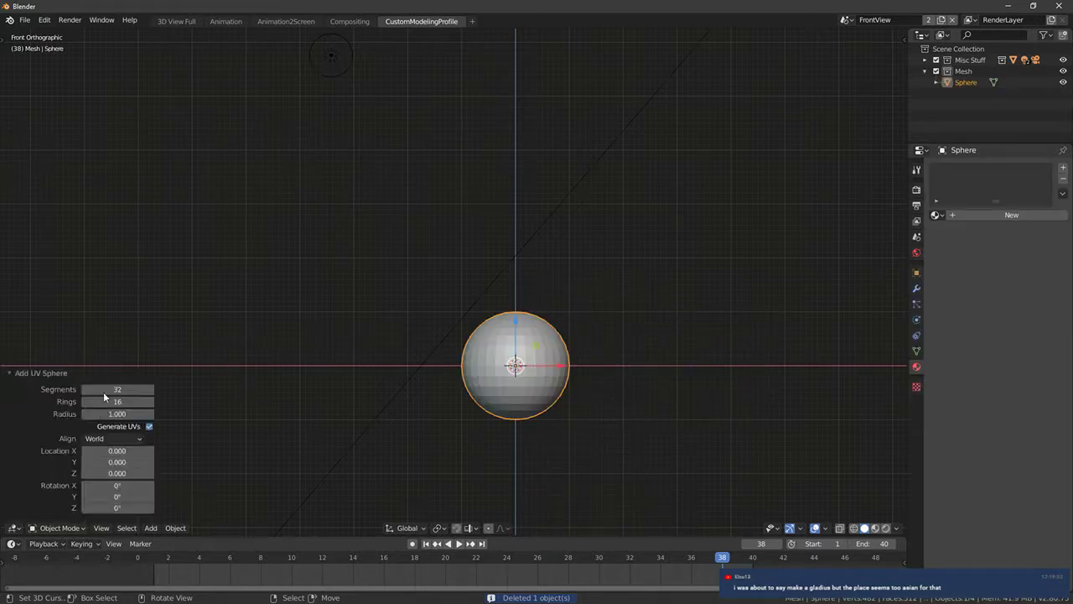
{"action": "left_click", "coordinate": [117, 389]}
{"action": "type", "text": "8"}
{"action": "key", "text": "Return"}
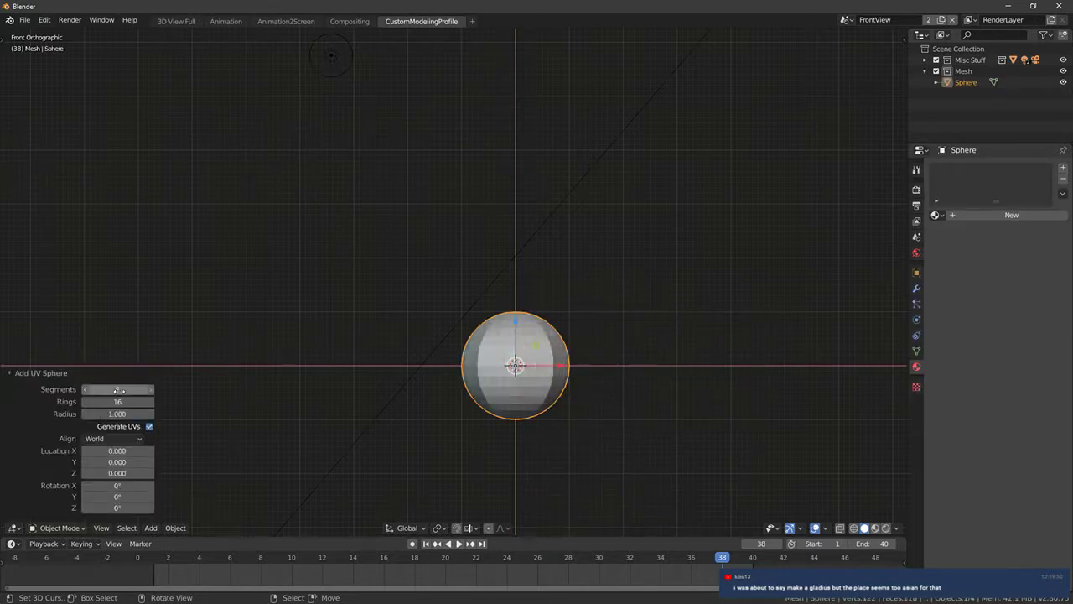
{"action": "type", "text": "4"}
{"action": "key", "text": "Return"}
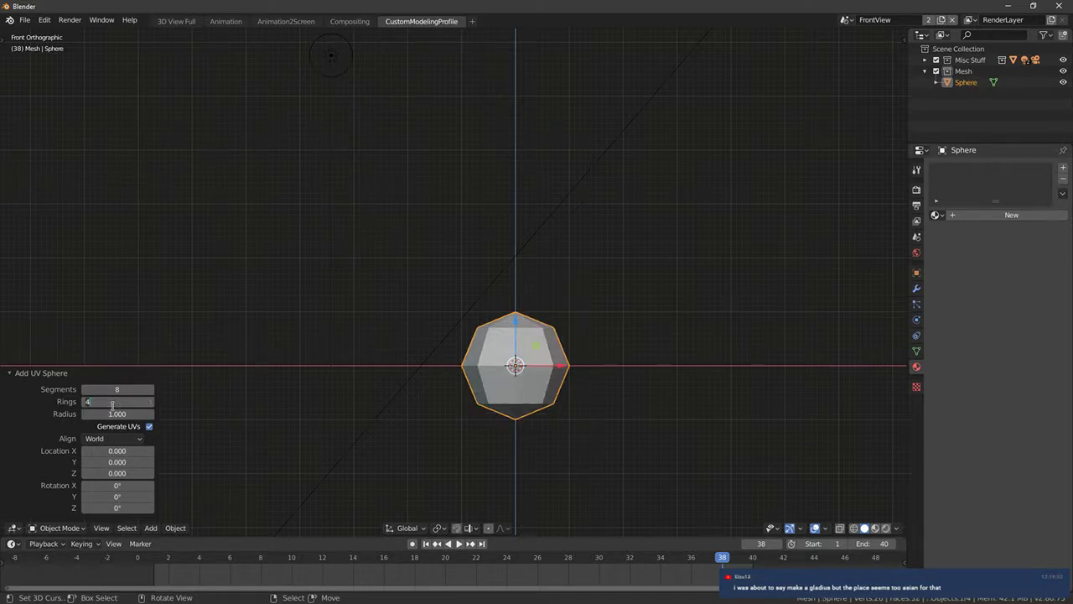
{"action": "type", "text": "8"}
{"action": "key", "text": "Return"}
Step: Slim the sphere into a barrel by scaling its middle edge loop to 0.626 with smooth proportional editing, size 1.611, and again to about 0.89
{"action": "middle_click_drag", "start_coordinate": [416, 387], "coordinate": [407, 334], "text": "shift"}
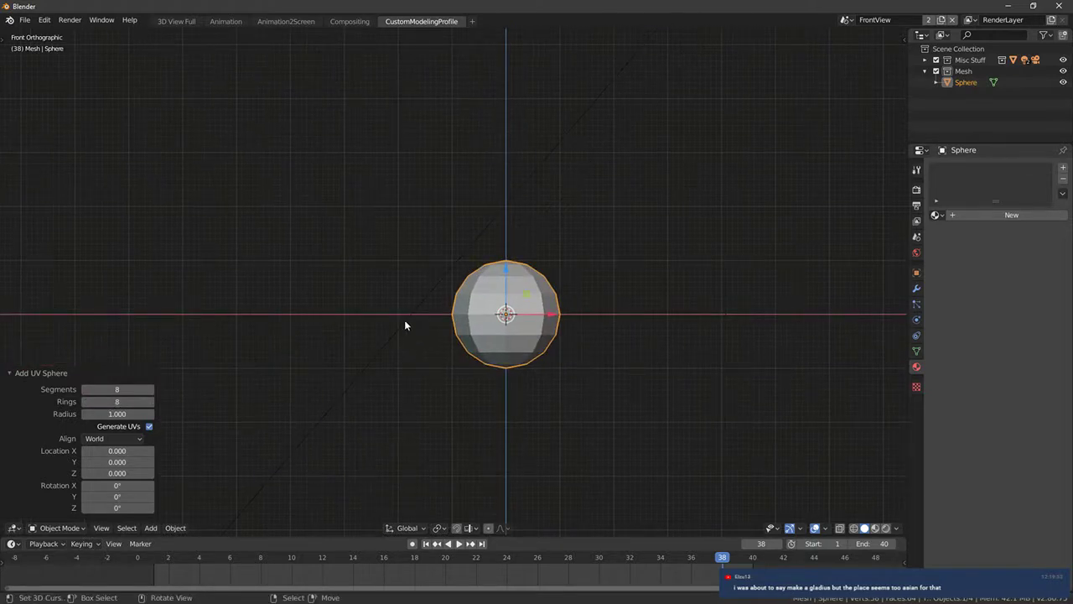
{"action": "scroll", "coordinate": [406, 321], "scroll_direction": "up", "scroll_amount": 2}
{"action": "key", "text": "Tab"}
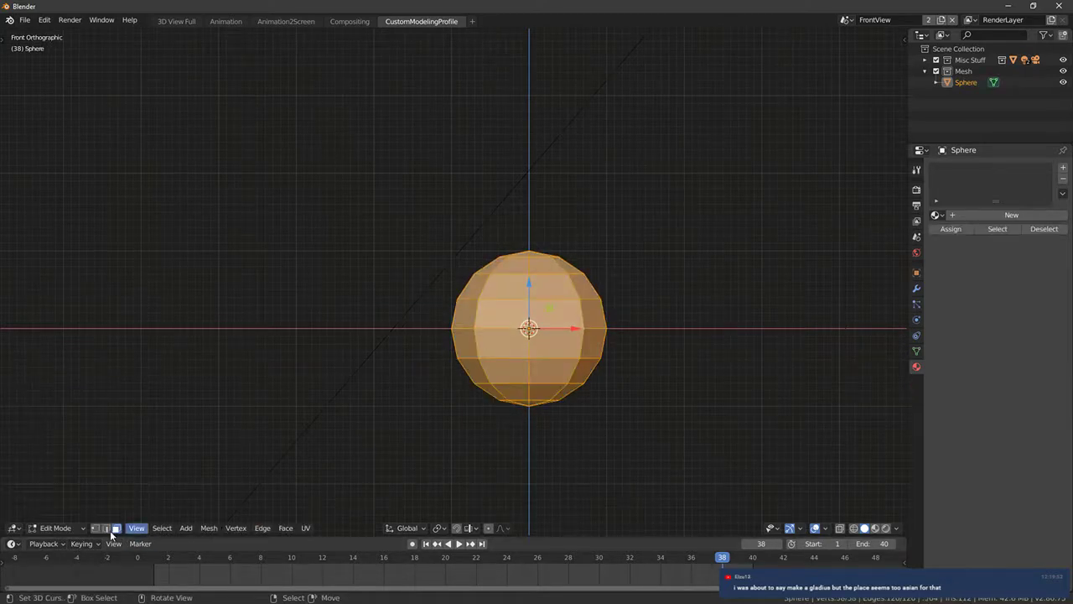
{"action": "key", "text": "1"}
{"action": "key", "text": "alt+a"}
{"action": "left_click", "coordinate": [498, 329], "text": "alt"}
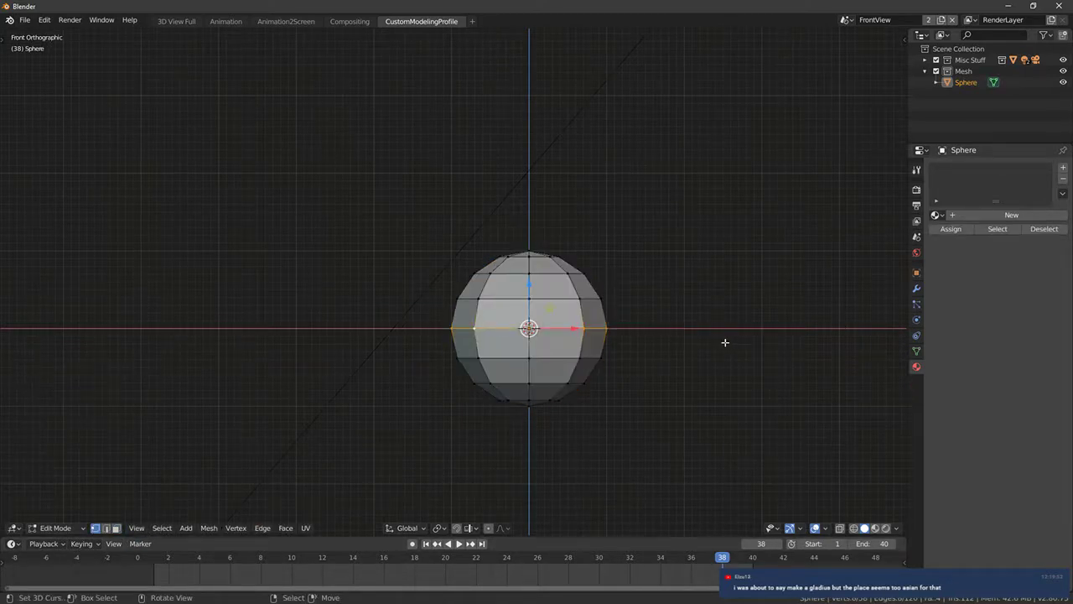
{"action": "key", "text": "s"}
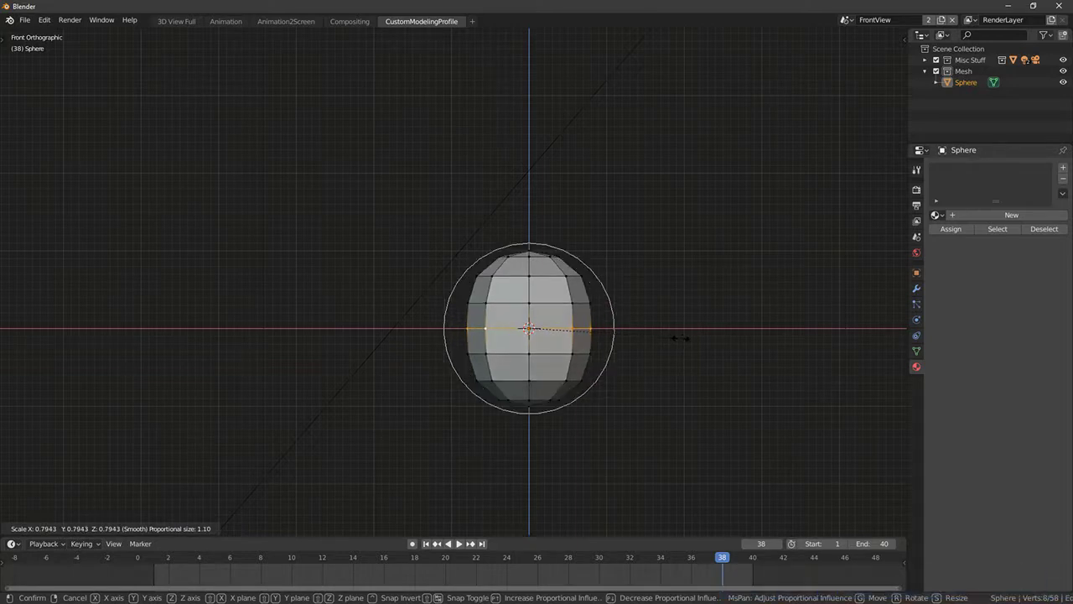
{"action": "scroll", "coordinate": [658, 333], "scroll_direction": "down", "scroll_amount": 2}
{"action": "scroll", "coordinate": [654, 332], "scroll_direction": "down", "scroll_amount": 3}
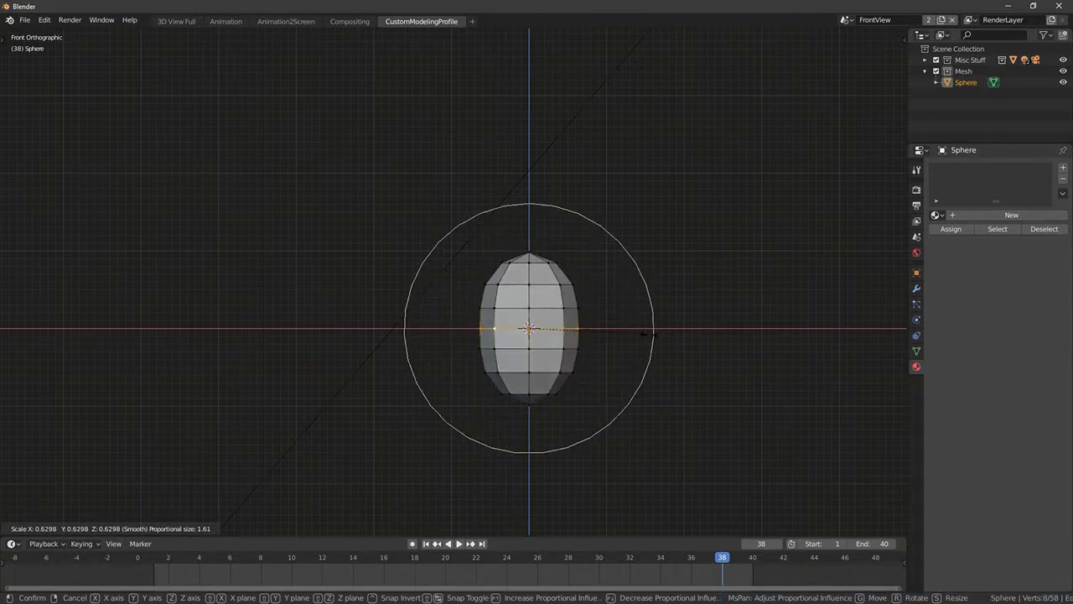
{"action": "left_click", "coordinate": [649, 332]}
{"action": "key", "text": "s"}
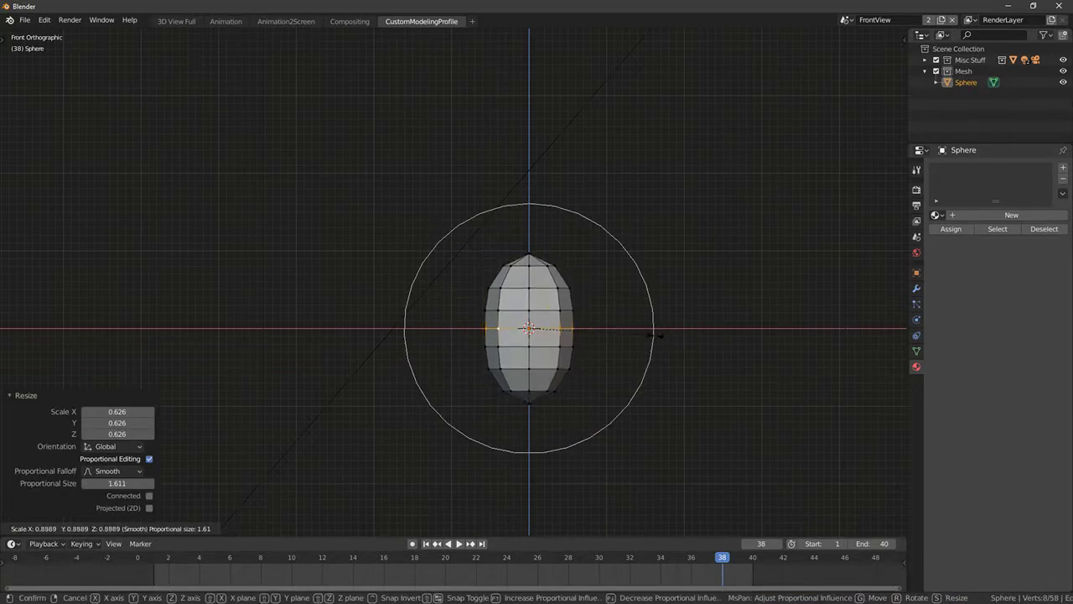
{"action": "left_click", "coordinate": [656, 334]}
{"action": "key", "text": "shift+z"}
{"action": "key", "text": "shift+z"}
{"action": "left_click", "coordinate": [532, 248]}
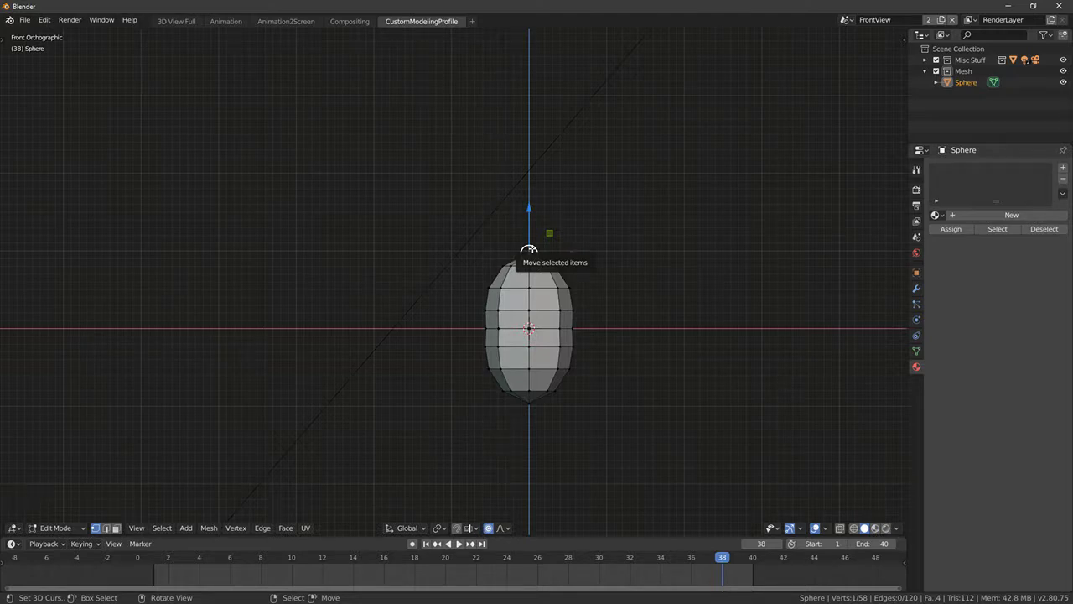
{"action": "scroll", "coordinate": [534, 315], "scroll_direction": "up", "scroll_amount": 2}
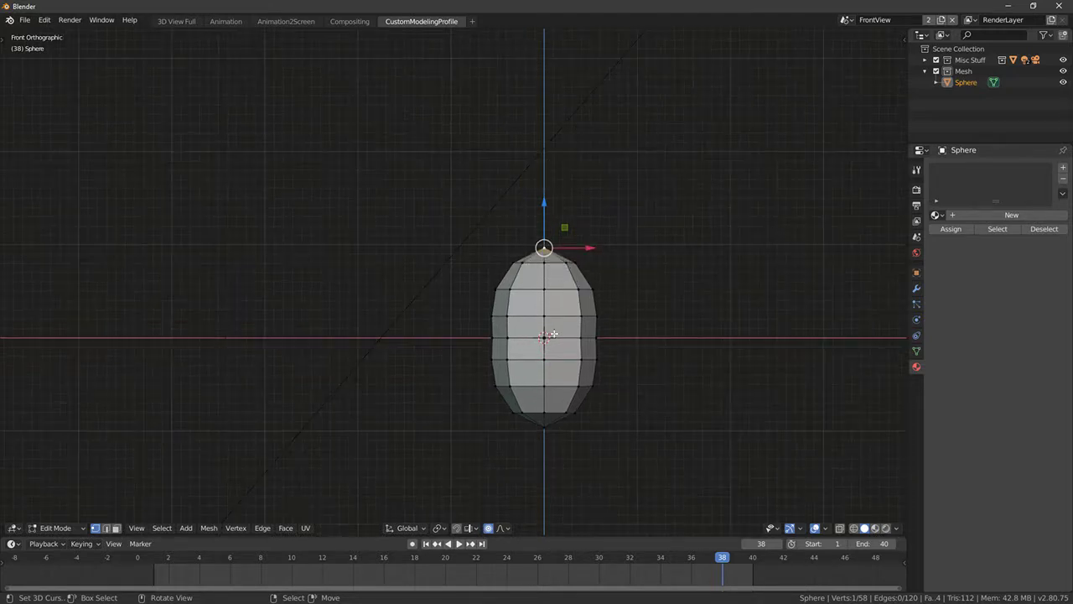
Step: Scale only the middle edge loop by 1.019 with proportional editing off
{"action": "middle_click_drag", "start_coordinate": [561, 321], "coordinate": [524, 292]}
{"action": "key", "text": "KP_1"}
{"action": "left_click", "coordinate": [494, 306], "text": "alt"}
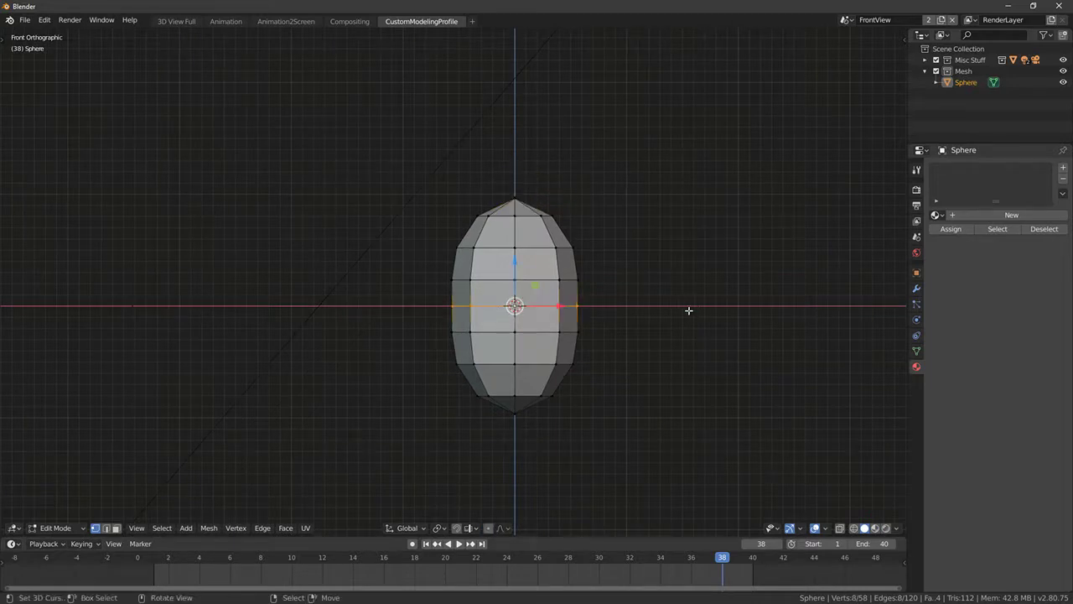
{"action": "key", "text": "s"}
{"action": "left_click", "coordinate": [694, 311]}
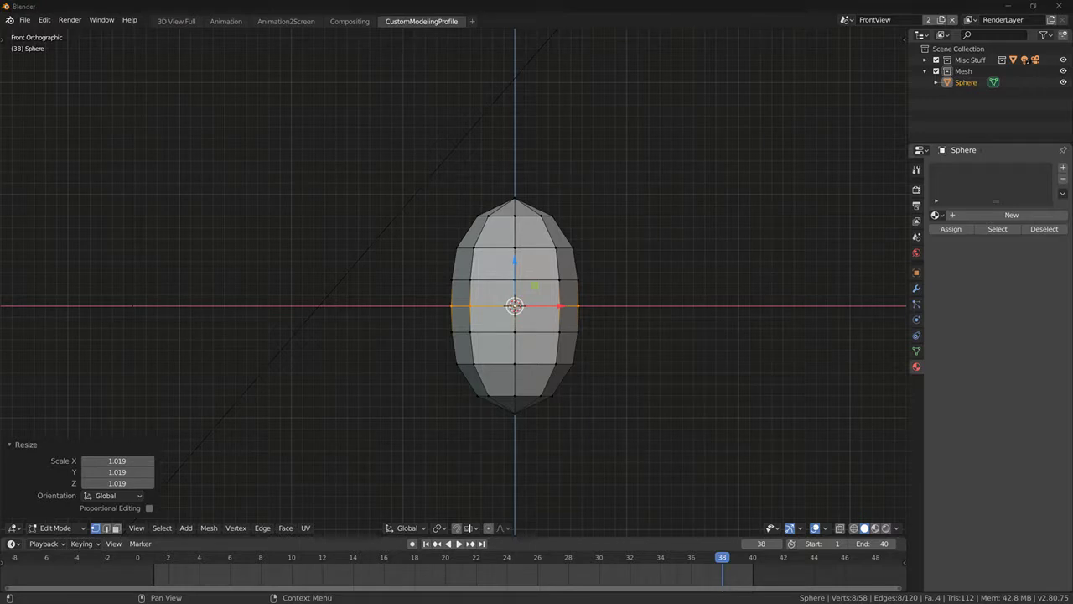
{"action": "scroll", "coordinate": [633, 327], "scroll_direction": "up", "scroll_amount": 1}
{"action": "scroll", "coordinate": [625, 324], "scroll_direction": "down", "scroll_amount": 1}
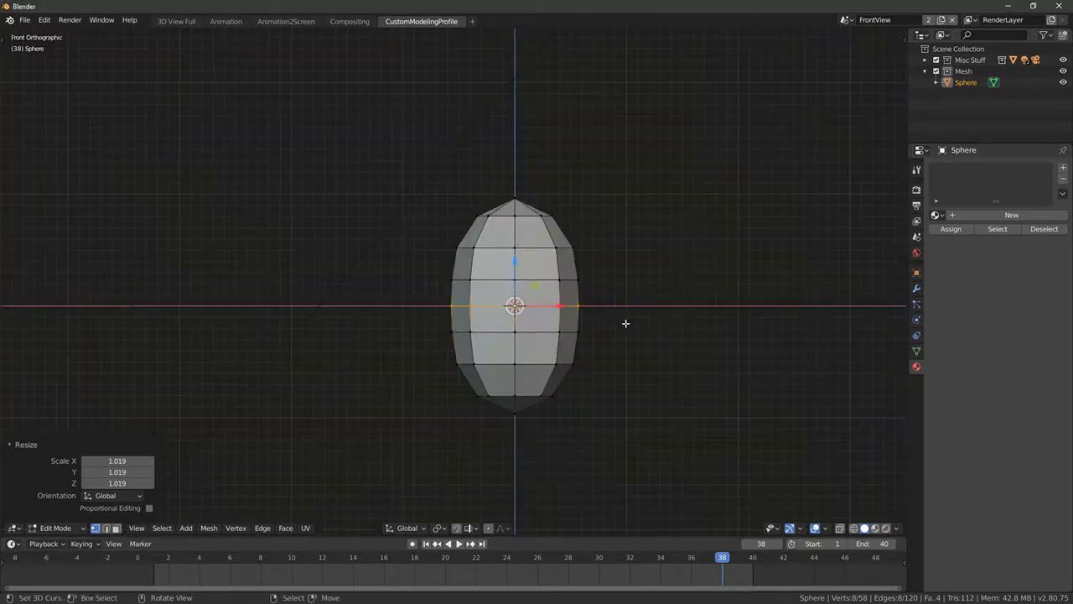
Step: Delete the pole vertex at the base of the barrel to leave it open
{"action": "scroll", "coordinate": [596, 462], "scroll_direction": "up", "scroll_amount": 1}
{"action": "middle_click_drag", "start_coordinate": [522, 435], "coordinate": [513, 366], "text": "shift"}
{"action": "left_click", "coordinate": [517, 369]}
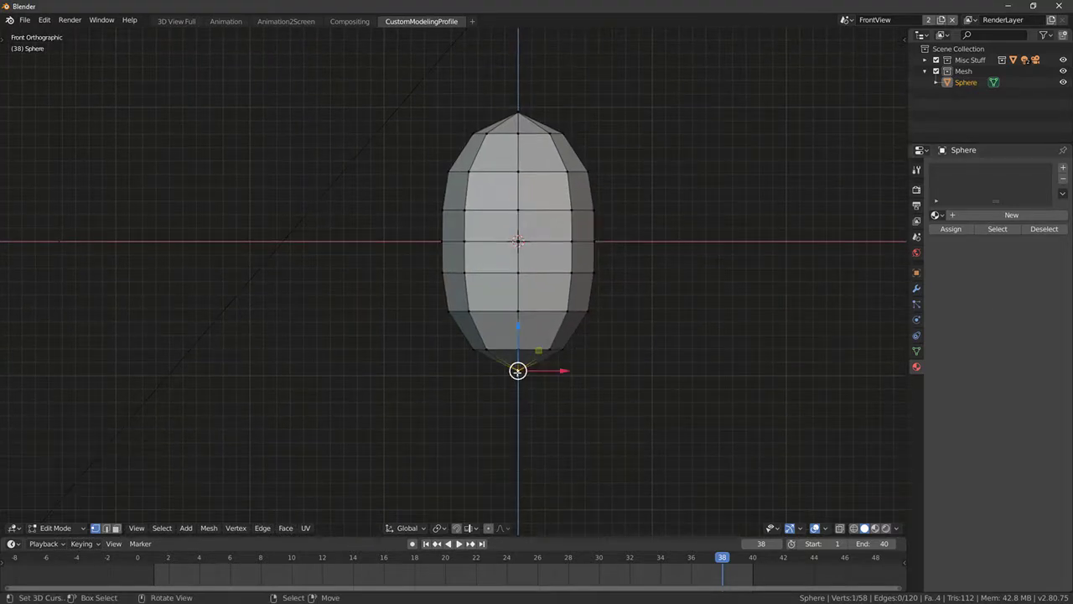
{"action": "key", "text": "x"}
{"action": "left_click", "coordinate": [528, 378]}
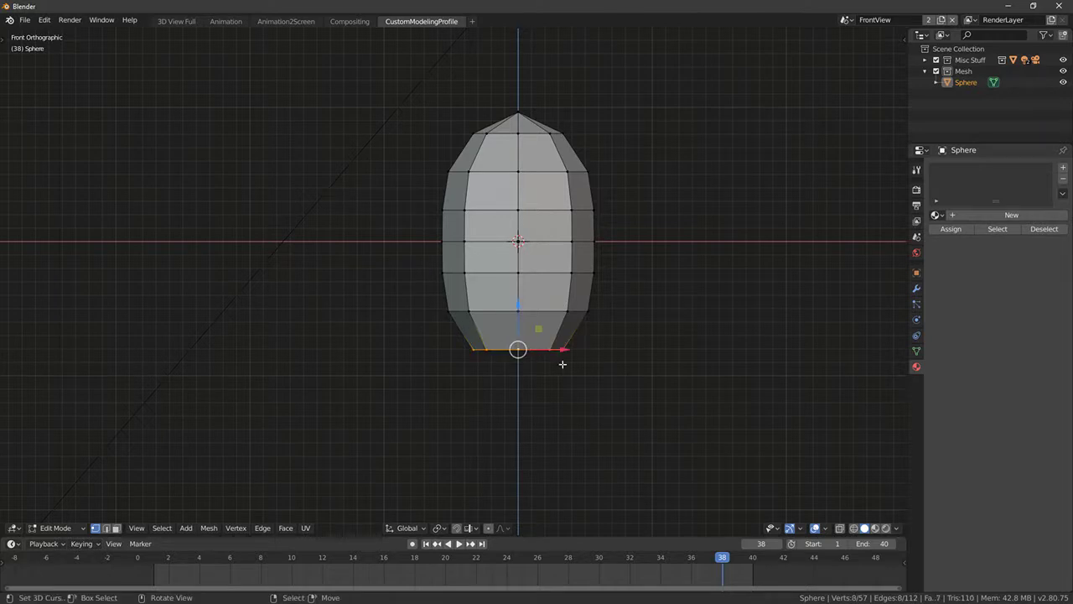
Step: Bevel the open base edge loop with a 0.133 offset width and one segment
{"action": "middle_click_drag", "start_coordinate": [563, 364], "coordinate": [749, 332]}
{"action": "key", "text": "ctrl+b"}
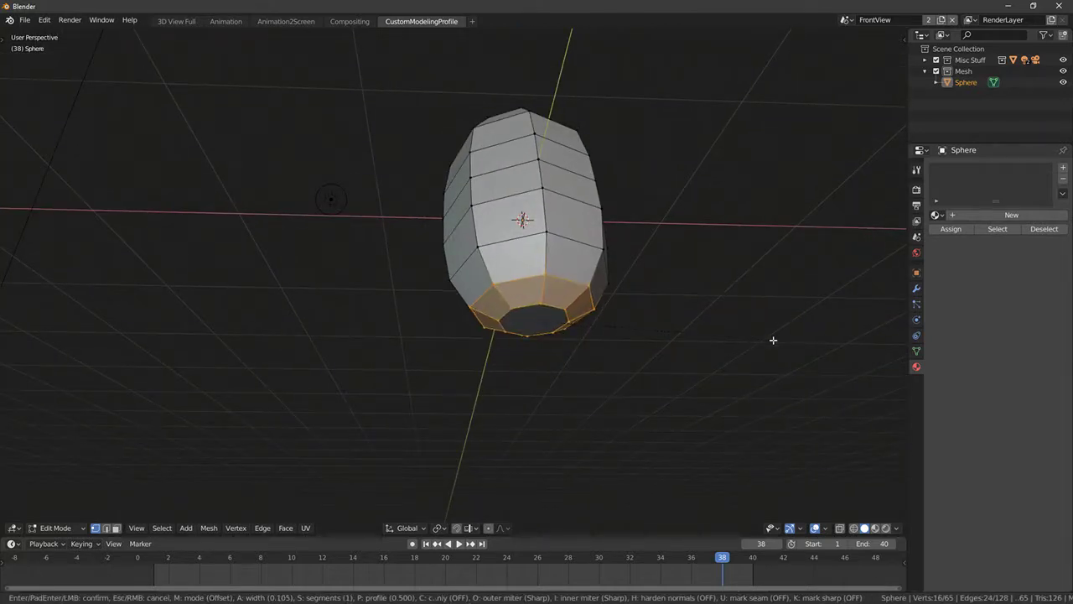
{"action": "left_click", "coordinate": [774, 338]}
{"action": "key", "text": "KP_1"}
Step: Turn on proportional editing and tune its influence size to 1.21 by test-scaling the bevelled base ring
{"action": "key", "text": "s"}
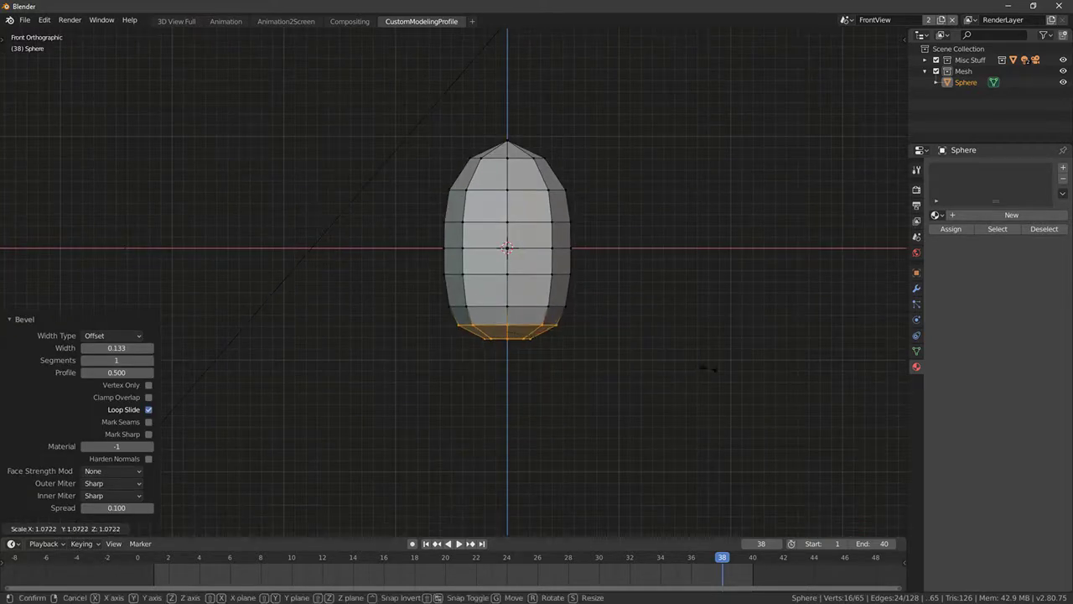
{"action": "key", "text": "o"}
{"action": "scroll", "coordinate": [724, 392], "scroll_direction": "down", "scroll_amount": 15}
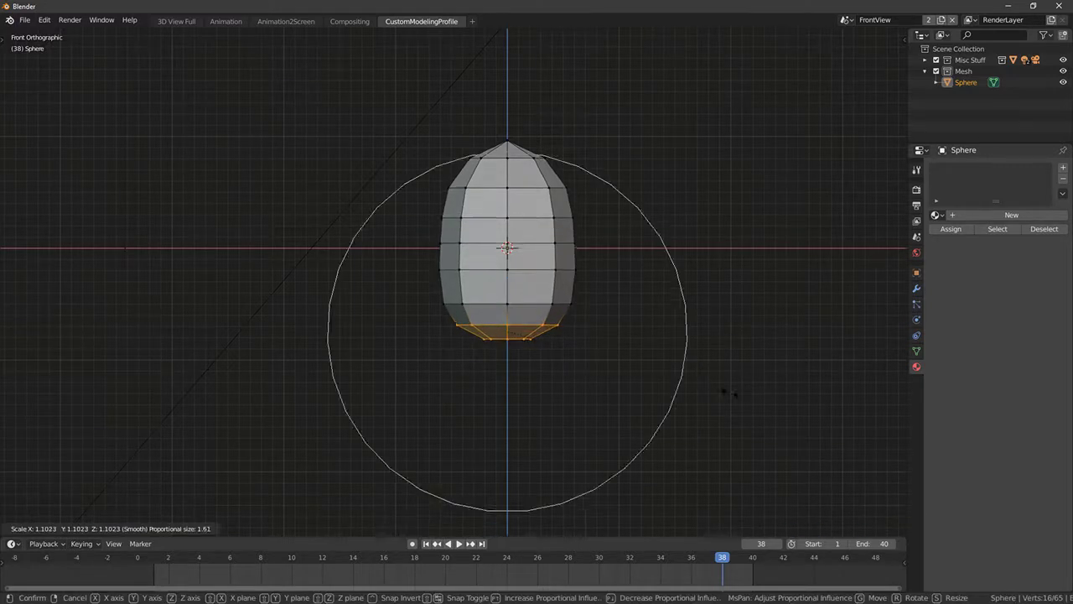
{"action": "scroll", "coordinate": [727, 394], "scroll_direction": "down", "scroll_amount": 2}
{"action": "scroll", "coordinate": [726, 391], "scroll_direction": "up", "scroll_amount": 4}
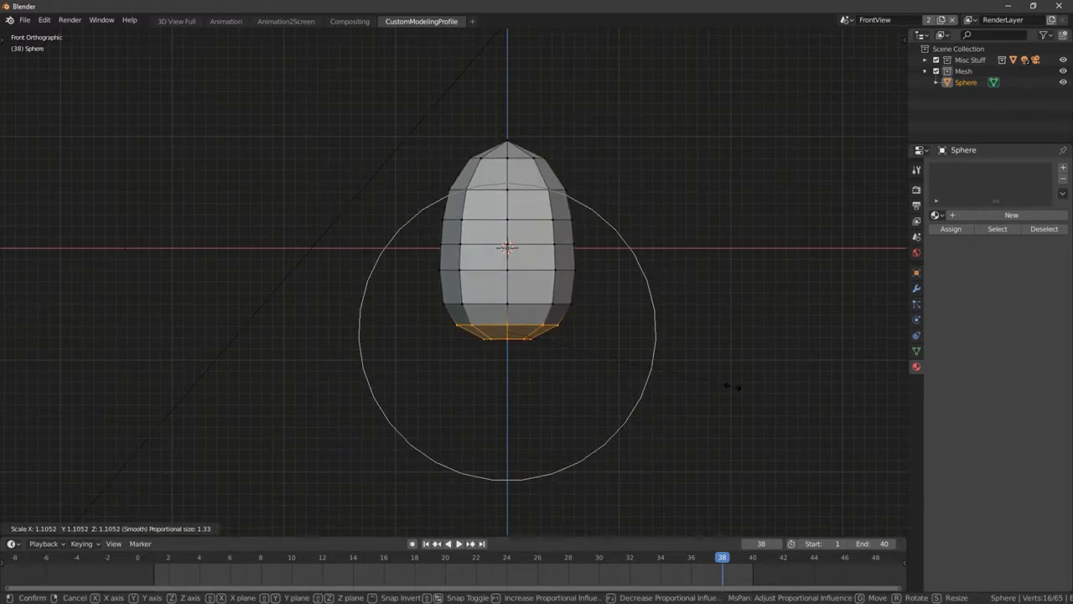
{"action": "right_click", "coordinate": [728, 386]}
{"action": "key", "text": "s"}
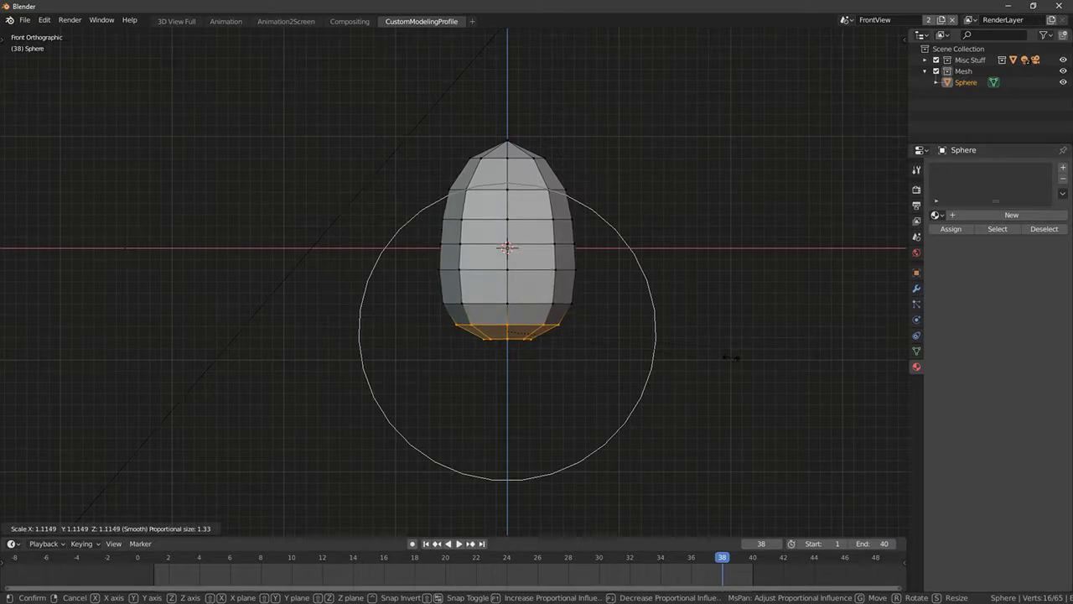
{"action": "right_click", "coordinate": [692, 354]}
{"action": "key", "text": "s"}
{"action": "scroll", "coordinate": [680, 330], "scroll_direction": "up", "scroll_amount": 3}
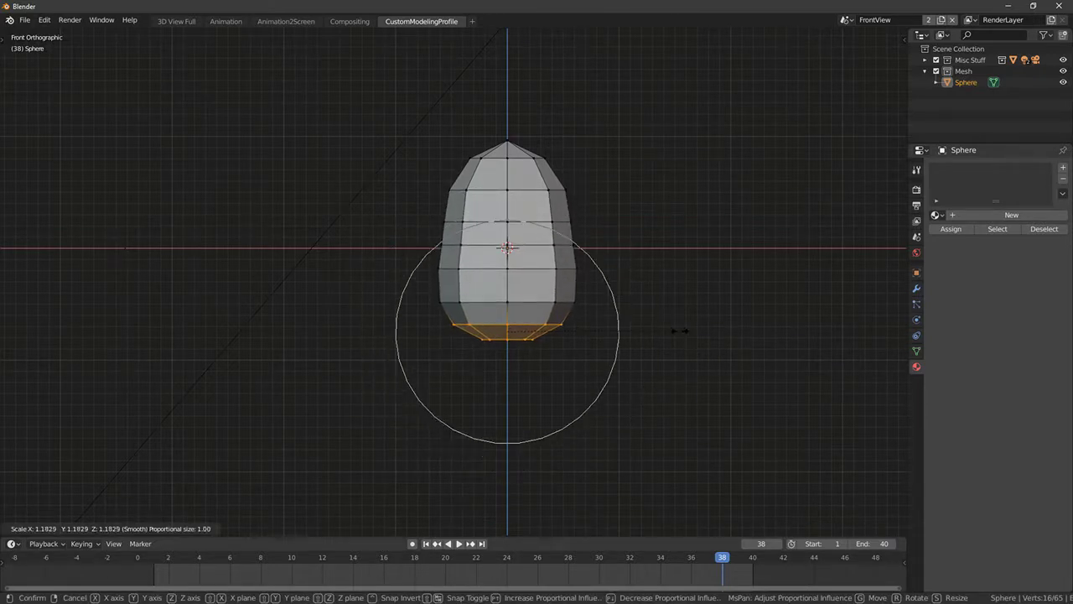
{"action": "scroll", "coordinate": [693, 338], "scroll_direction": "down", "scroll_amount": 6}
{"action": "scroll", "coordinate": [692, 338], "scroll_direction": "up", "scroll_amount": 4}
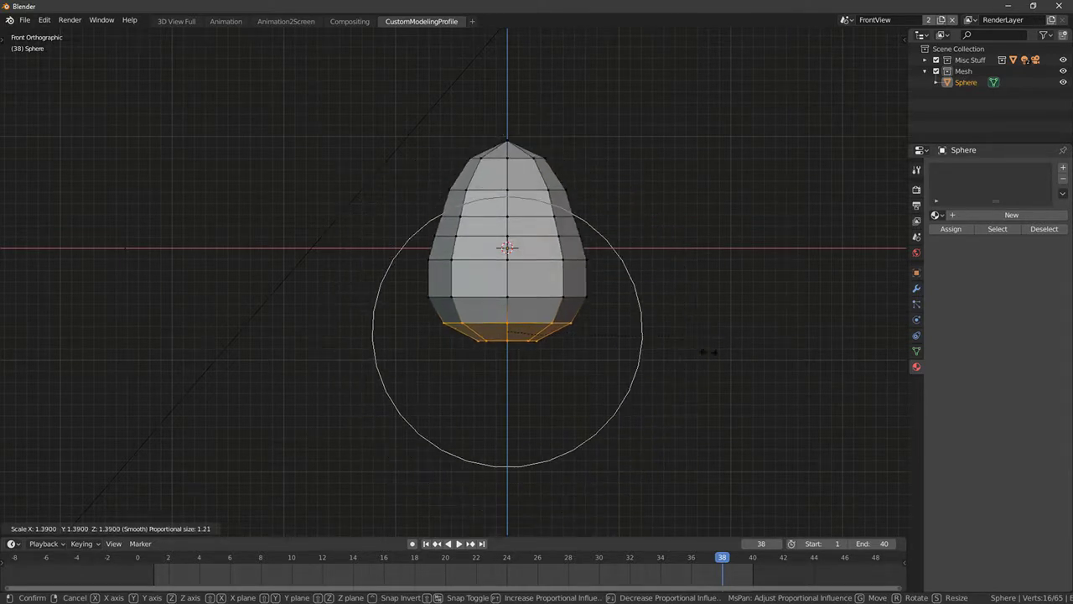
{"action": "right_click", "coordinate": [694, 342]}
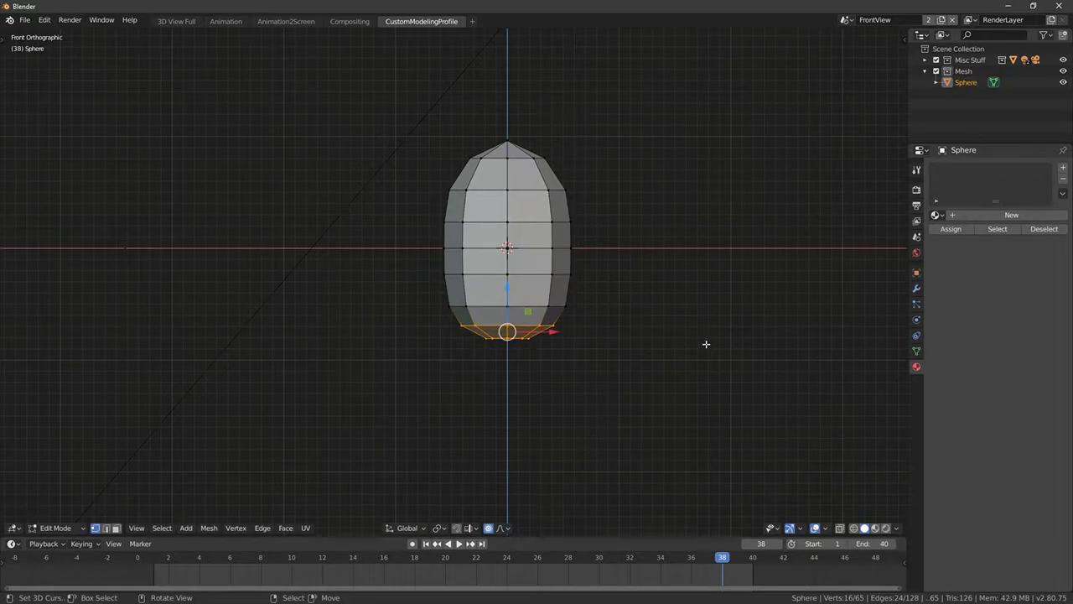
Step: Scale the bevelled base ring proportionally by 1.143 and move it down 0.185 along Z
{"action": "key", "text": "s"}
{"action": "left_click", "coordinate": [727, 334]}
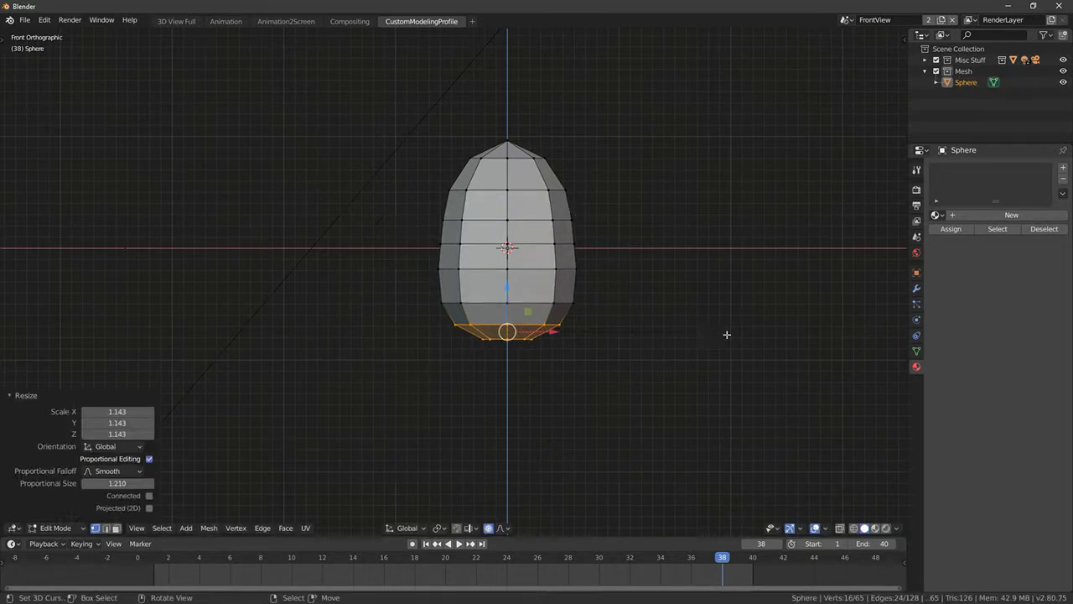
{"action": "left_click_drag", "start_coordinate": [508, 286], "coordinate": [512, 305]}
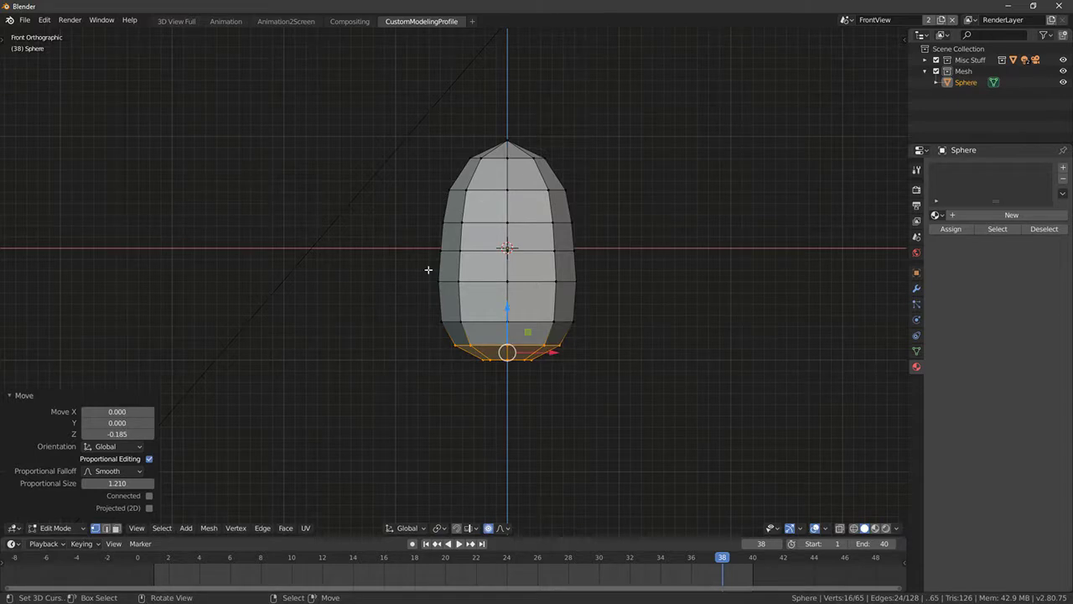
Step: Delete the pole vertex at the barrel's peak and raise the open rim proportionally by 0.18 along Z
{"action": "left_click", "coordinate": [507, 143]}
{"action": "key", "text": "x"}
{"action": "left_click", "coordinate": [509, 143]}
{"action": "left_click", "coordinate": [502, 121], "text": "alt"}
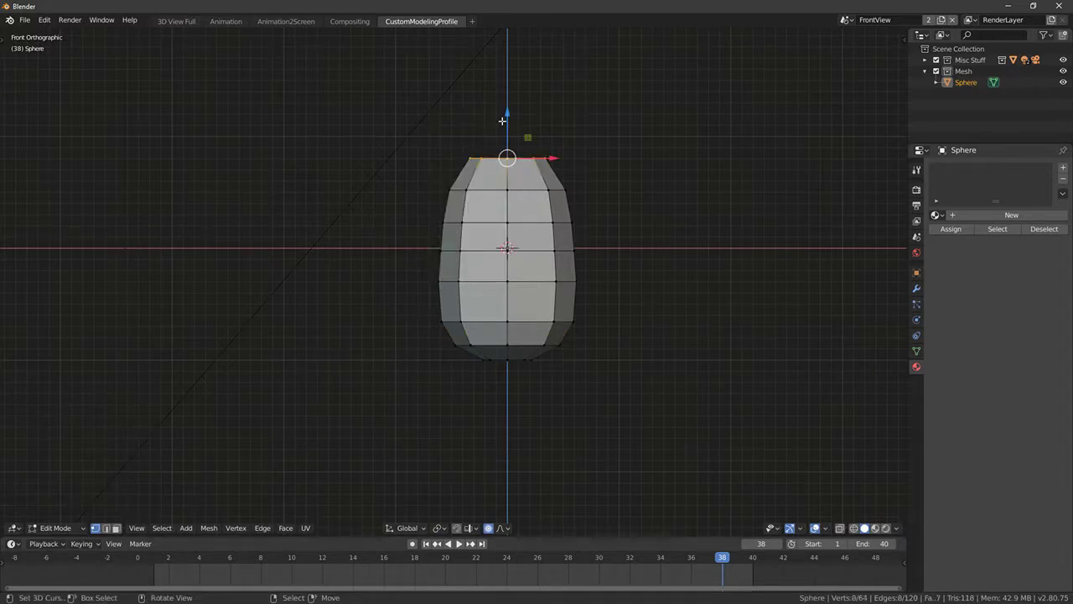
{"action": "left_click_drag", "start_coordinate": [502, 121], "coordinate": [508, 105]}
{"action": "left_click", "coordinate": [497, 98]}
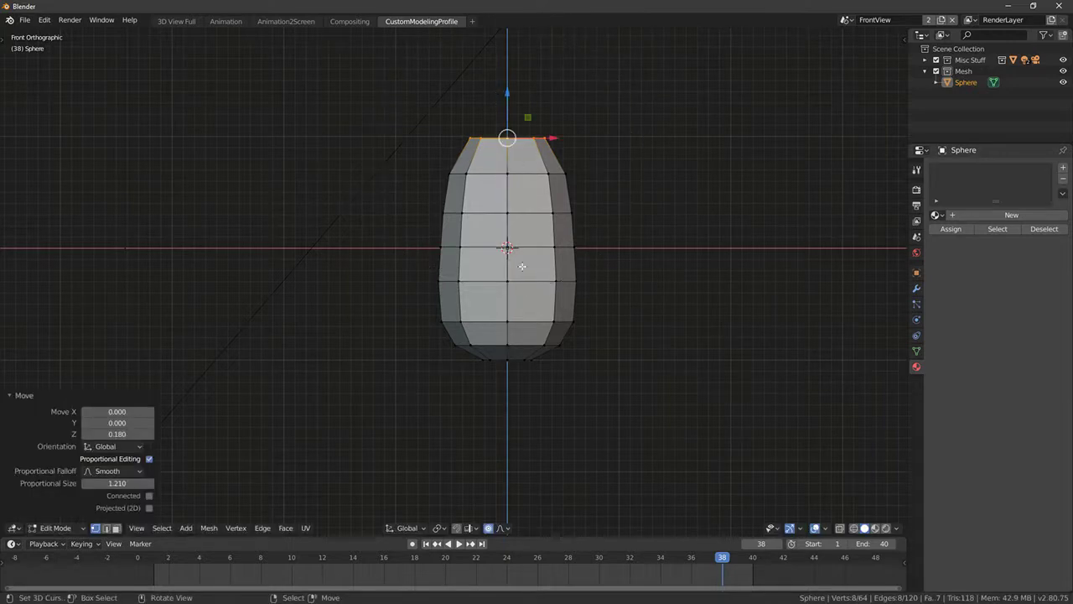
Step: Scale the edge loop just above the bevelled base by 1.009 and slide it slightly upward along its edges
{"action": "left_click", "coordinate": [532, 321], "text": "alt"}
{"action": "key", "text": "s"}
{"action": "left_click", "coordinate": [688, 299]}
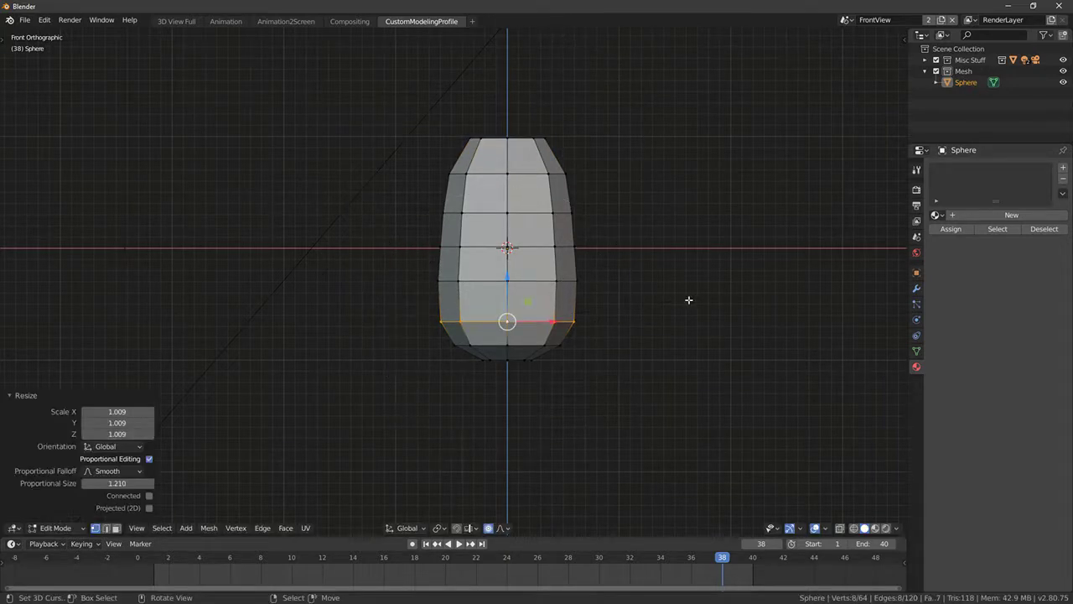
{"action": "left_click_drag", "start_coordinate": [507, 277], "coordinate": [507, 273]}
{"action": "key", "text": "ctrl+z"}
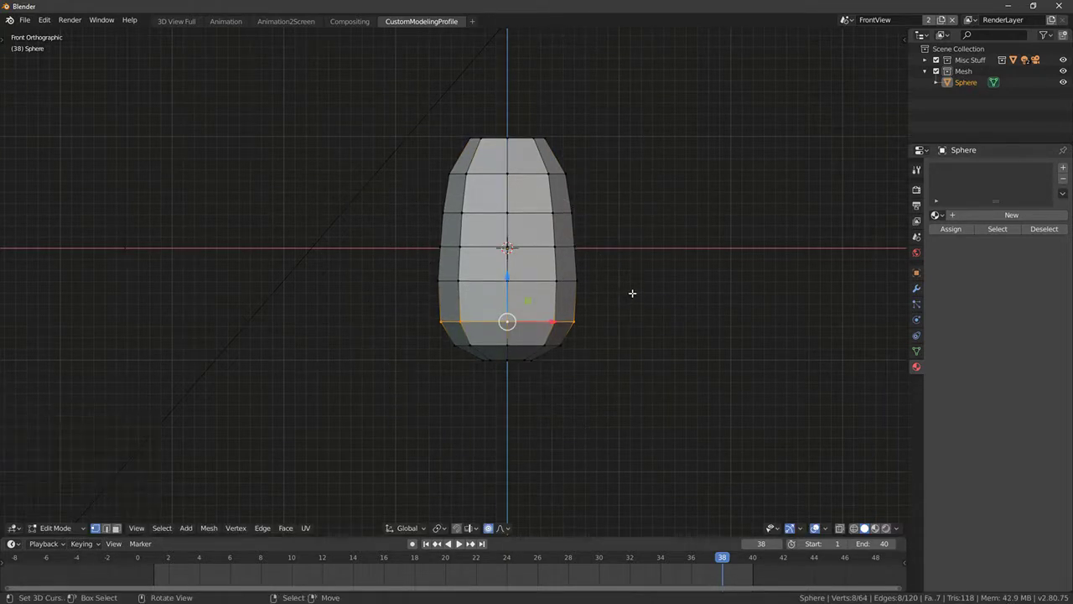
{"action": "key", "text": "g"}
{"action": "key", "text": "g"}
{"action": "left_click", "coordinate": [635, 288]}
{"action": "key", "text": "alt+a"}
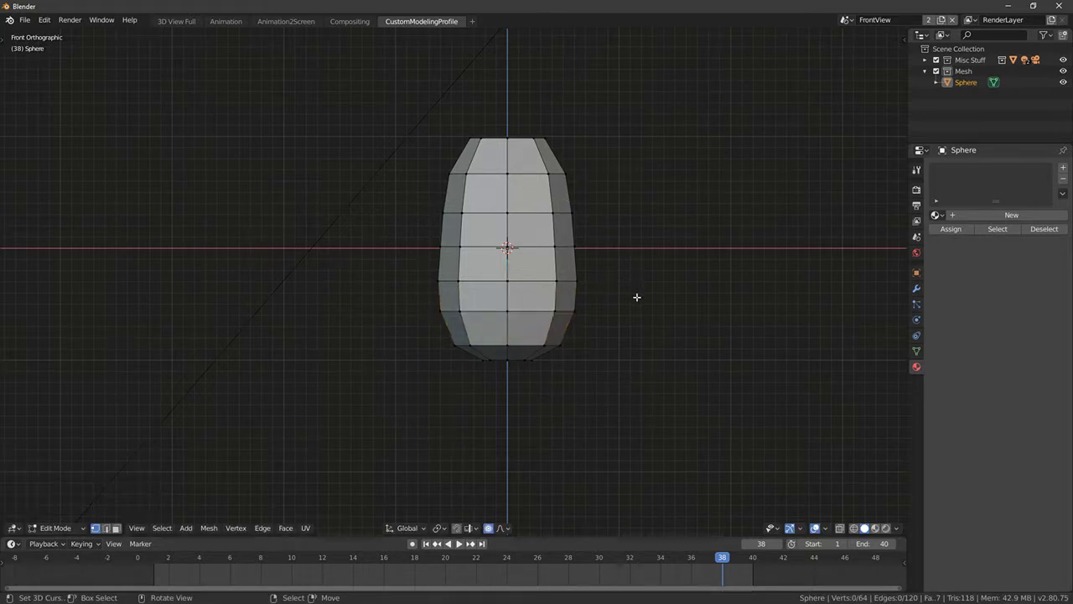
{"action": "middle_click_drag", "start_coordinate": [634, 297], "coordinate": [558, 304]}
{"action": "key", "text": "KP_1"}
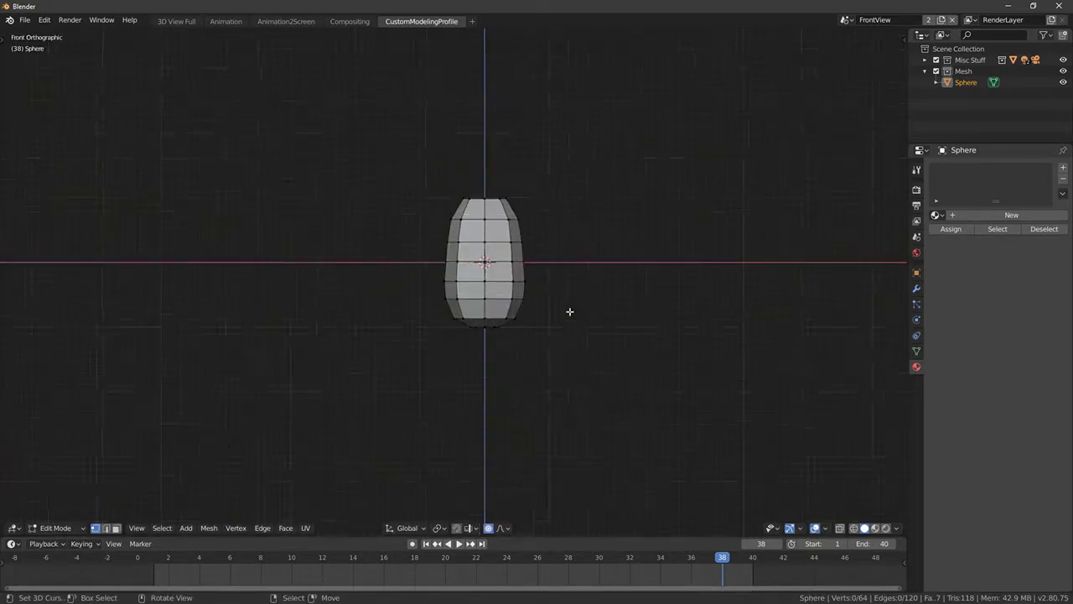
{"action": "key", "text": "a"}
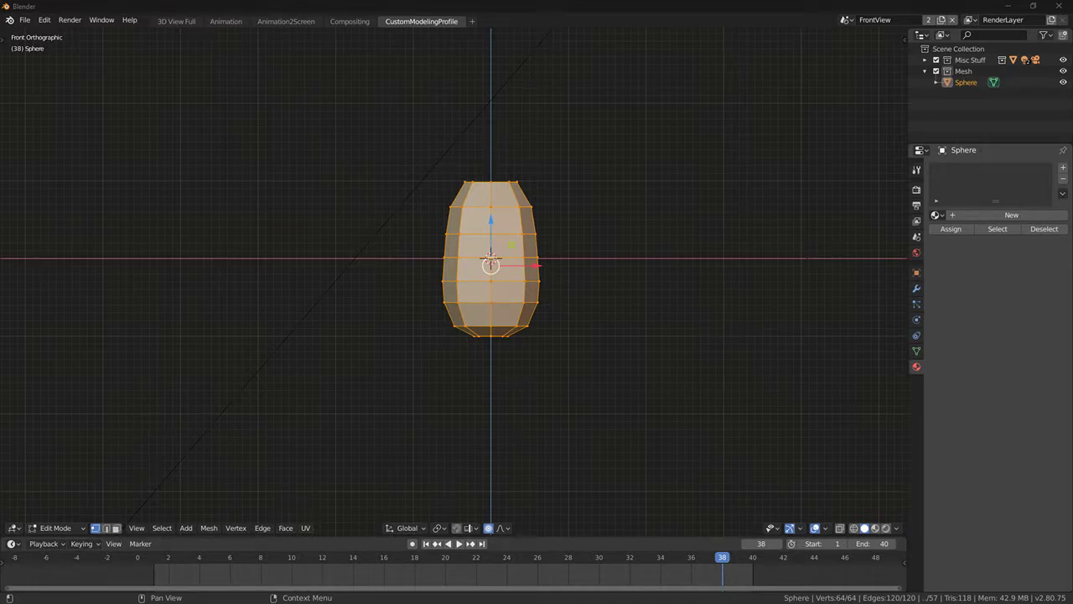
{"action": "middle_click_drag", "start_coordinate": [506, 272], "coordinate": [515, 266]}
{"action": "key", "text": "KP_1"}
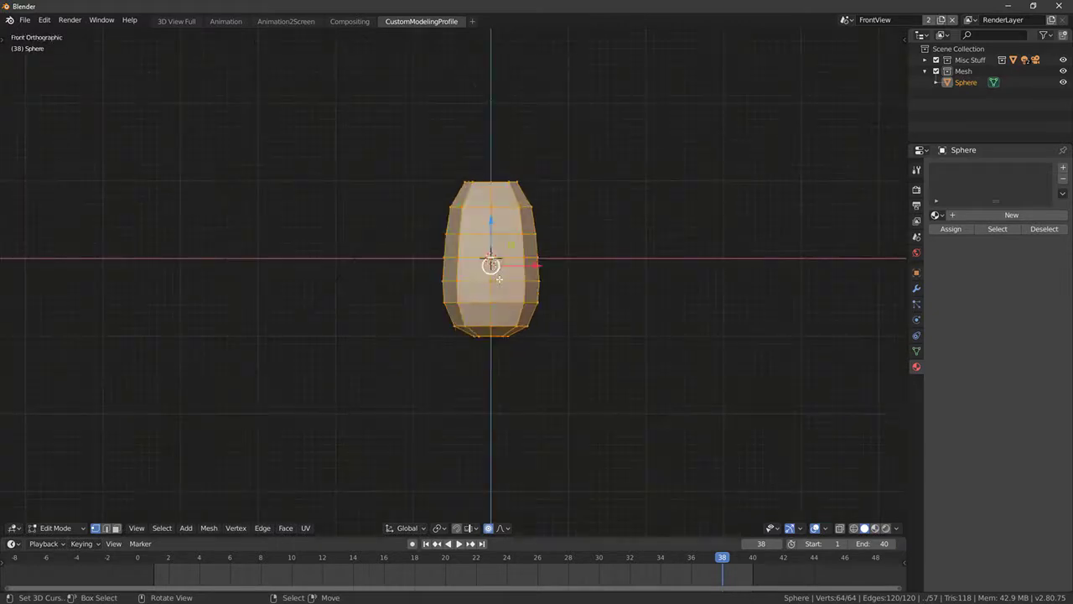
{"action": "scroll", "coordinate": [503, 285], "scroll_direction": "up", "scroll_amount": 6}
{"action": "scroll", "coordinate": [453, 330], "scroll_direction": "down", "scroll_amount": 4}
{"action": "middle_click_drag", "start_coordinate": [468, 153], "coordinate": [477, 206], "text": "shift"}
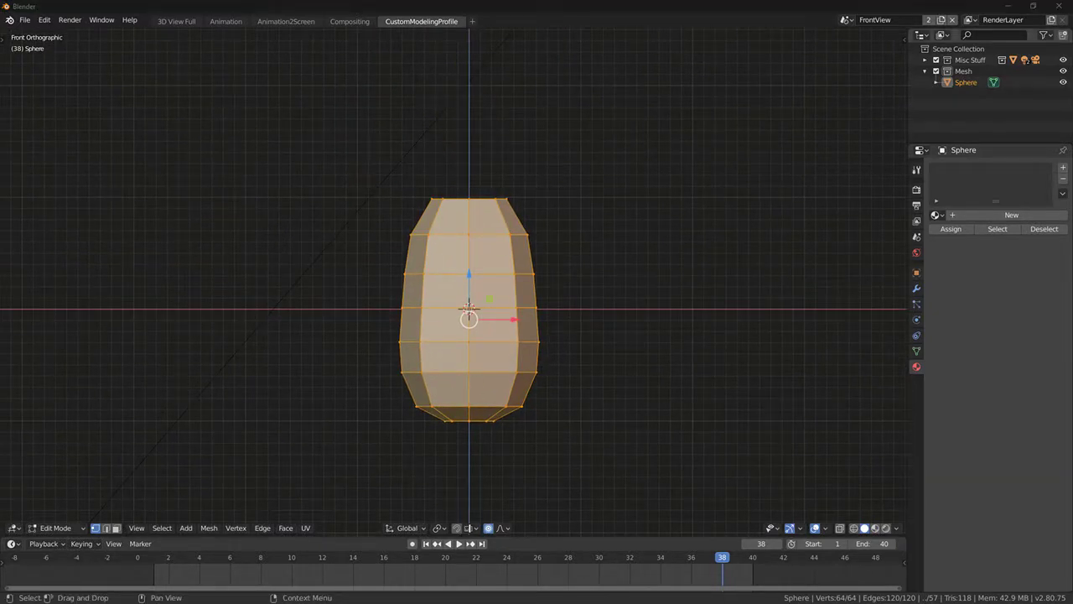
Step: Duplicate the upper rim edge loop in place and scale the copy slightly outward with proportional editing off
{"action": "middle_click_drag", "start_coordinate": [485, 202], "coordinate": [472, 301]}
{"action": "key", "text": "KP_1"}
{"action": "scroll", "coordinate": [494, 212], "scroll_direction": "up", "scroll_amount": 2}
{"action": "key", "text": "alt+a"}
{"action": "left_click", "coordinate": [489, 230], "text": "alt"}
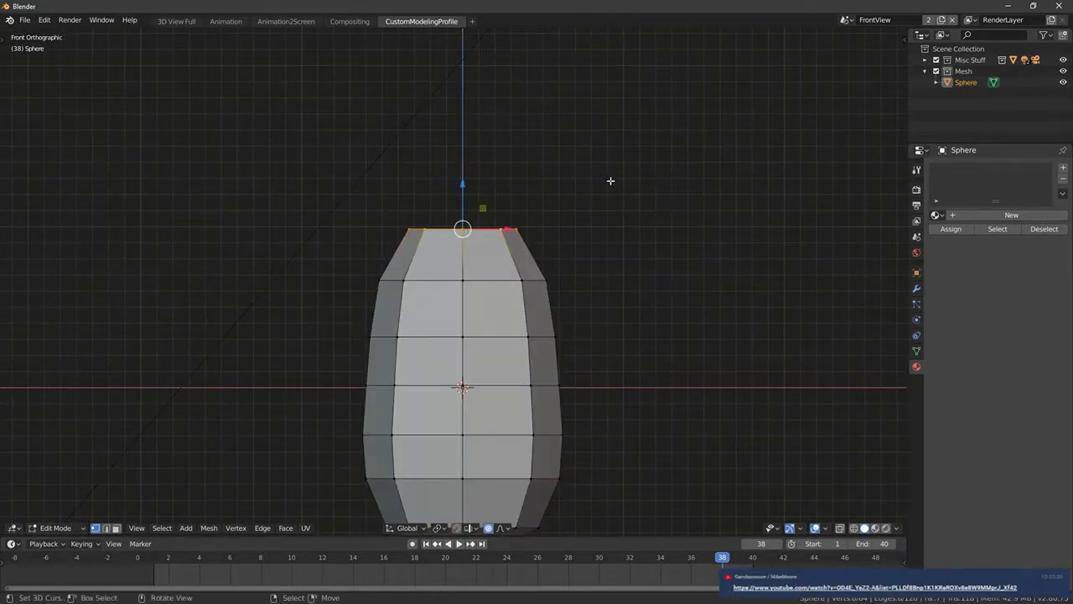
{"action": "key", "text": "shift+d"}
{"action": "right_click", "coordinate": [576, 196]}
{"action": "key", "text": "s"}
{"action": "right_click", "coordinate": [660, 215]}
{"action": "key", "text": "o"}
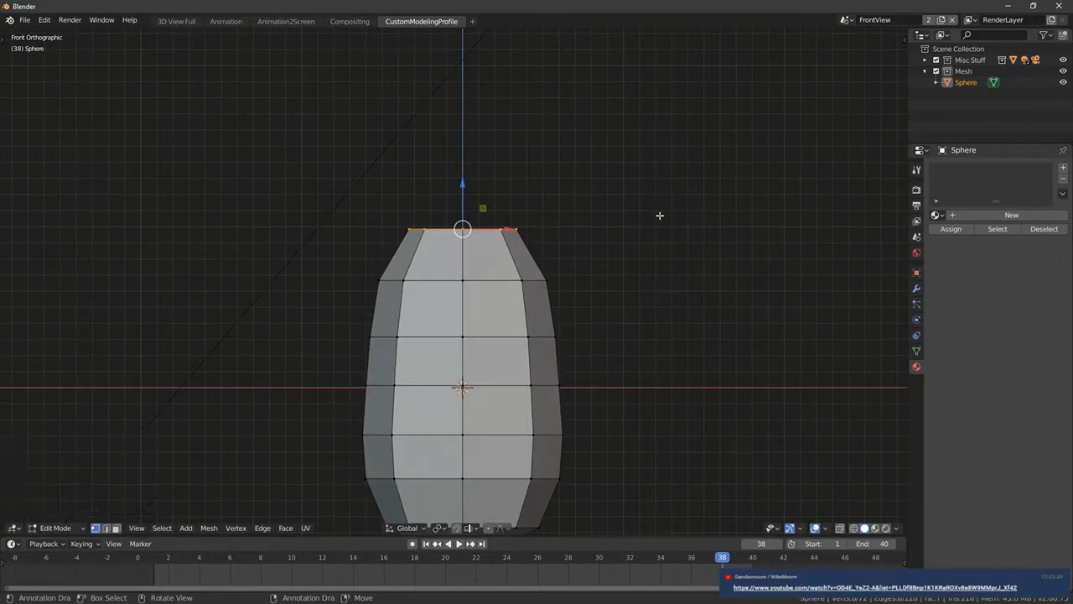
{"action": "key", "text": "s"}
{"action": "left_click", "coordinate": [699, 223]}
Step: Extrude the duplicated rim loop into a short vertical collar around the opening and select the whole linked band
{"action": "mouse_move", "coordinate": [464, 188]}
{"action": "left_mouse_down"}
{"action": "mouse_move", "coordinate": [463, 205]}
{"action": "mouse_move", "coordinate": [462, 171]}
{"action": "left_mouse_up"}
{"action": "key", "text": "e"}
{"action": "right_click", "coordinate": [471, 170]}
{"action": "key", "text": "ctrl+l"}
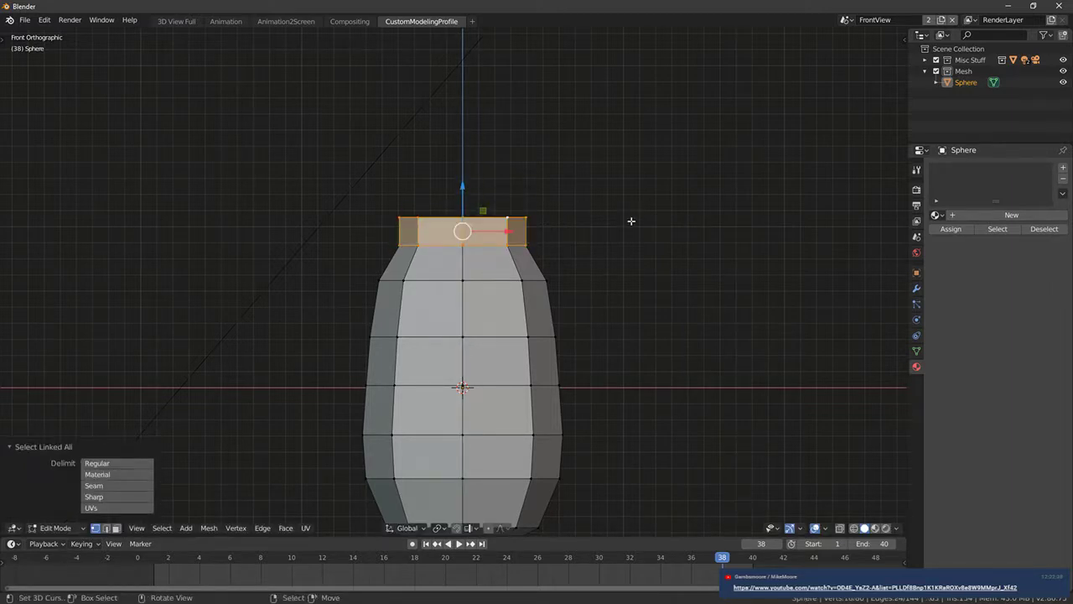
Step: Scale the linked collar band outward and narrow its upper edge loop so the collar tapers inward toward the top
{"action": "key", "text": "s"}
{"action": "left_click", "coordinate": [657, 236]}
{"action": "key", "text": "alt+a"}
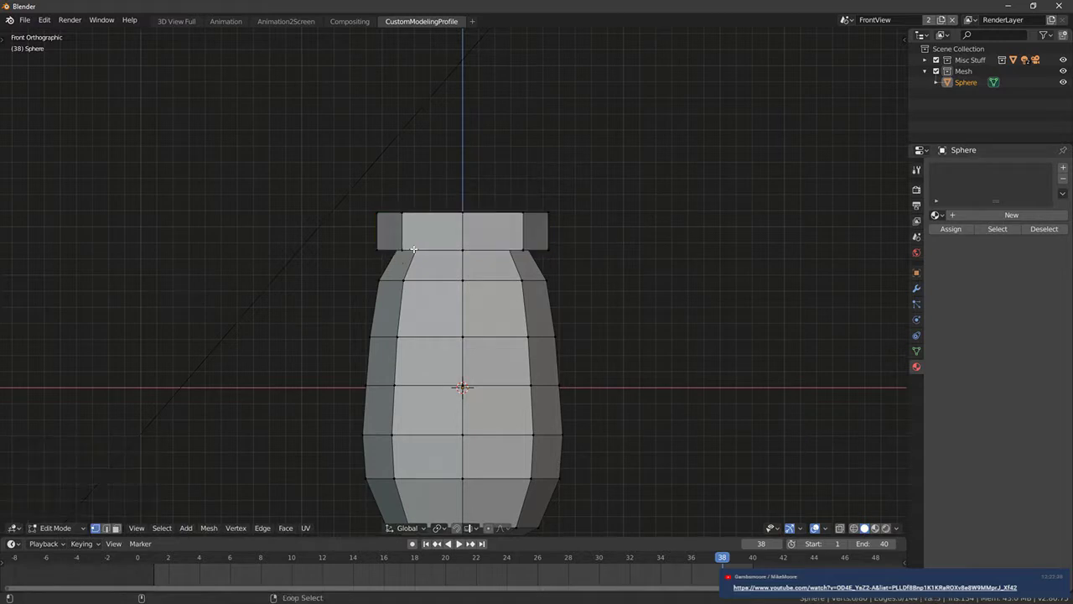
{"action": "right_click", "coordinate": [431, 249], "text": "alt"}
{"action": "key", "text": "alt+a"}
{"action": "right_click", "coordinate": [430, 214], "text": "alt"}
{"action": "key", "text": "s"}
{"action": "left_click", "coordinate": [617, 212]}
{"action": "key", "text": "alt+a"}
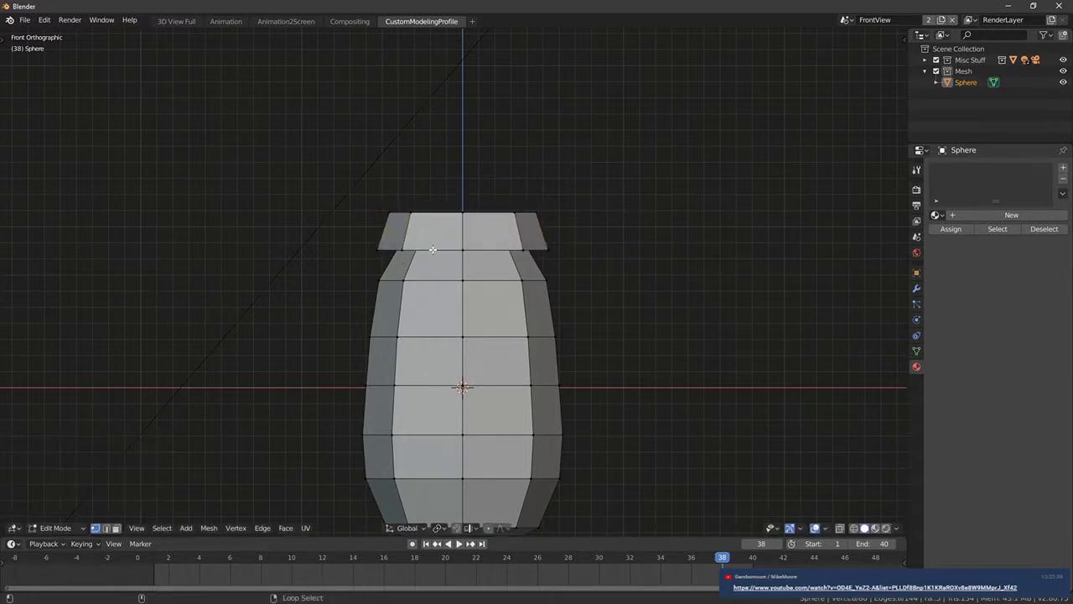
Step: Extrude the collar's lower edge loop in place and scale the new loop inward to about 0.83
{"action": "right_click", "coordinate": [427, 249], "text": "alt"}
{"action": "key", "text": "e"}
{"action": "right_click", "coordinate": [627, 247]}
{"action": "key", "text": "s"}
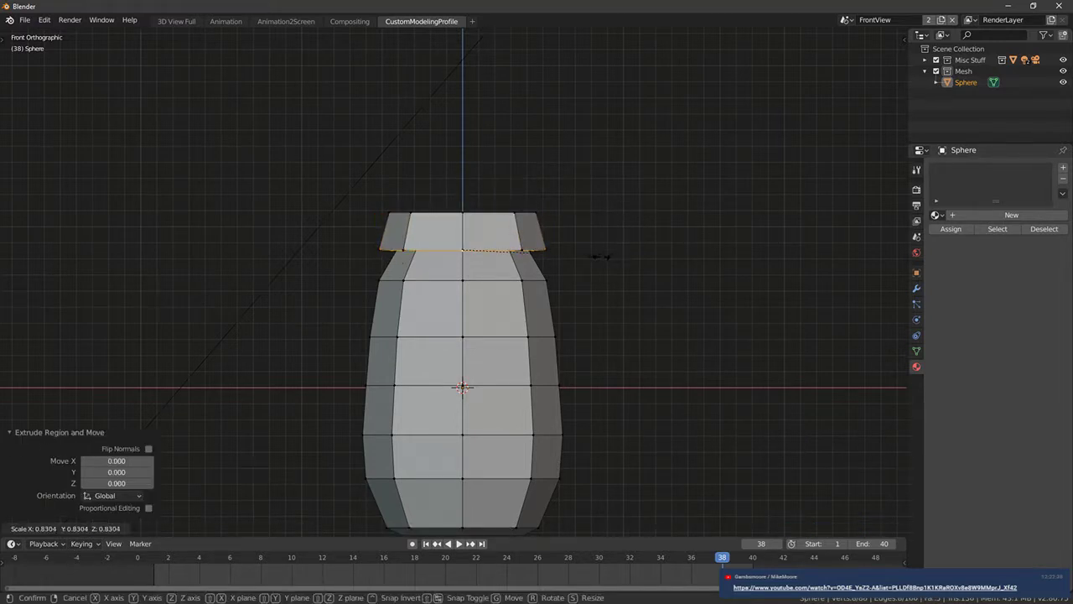
{"action": "left_click", "coordinate": [598, 255]}
{"action": "key", "text": "alt+a"}
Step: Bevel the collar's outer lower edge loop with a single narrow segment
{"action": "right_click", "coordinate": [412, 245], "text": "alt"}
{"action": "key", "text": "s"}
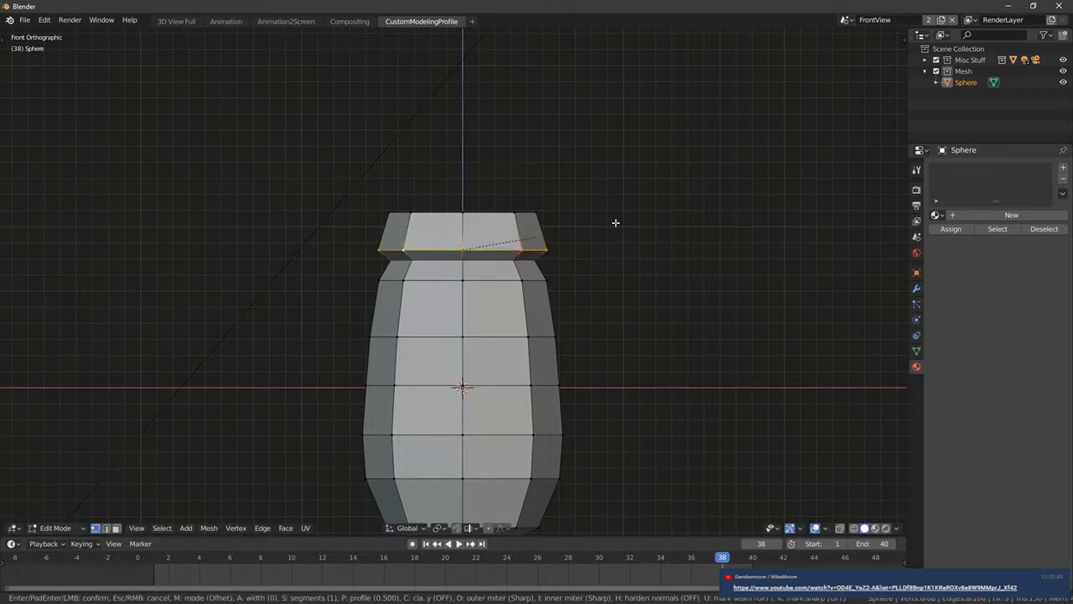
{"action": "left_click", "coordinate": [623, 227]}
{"action": "key", "text": "alt+a"}
Step: Lower the collar's top loop by 0.066 along Z and extrude it inward and slightly upward to form the lid's top surface
{"action": "right_click", "coordinate": [486, 214], "text": "alt"}
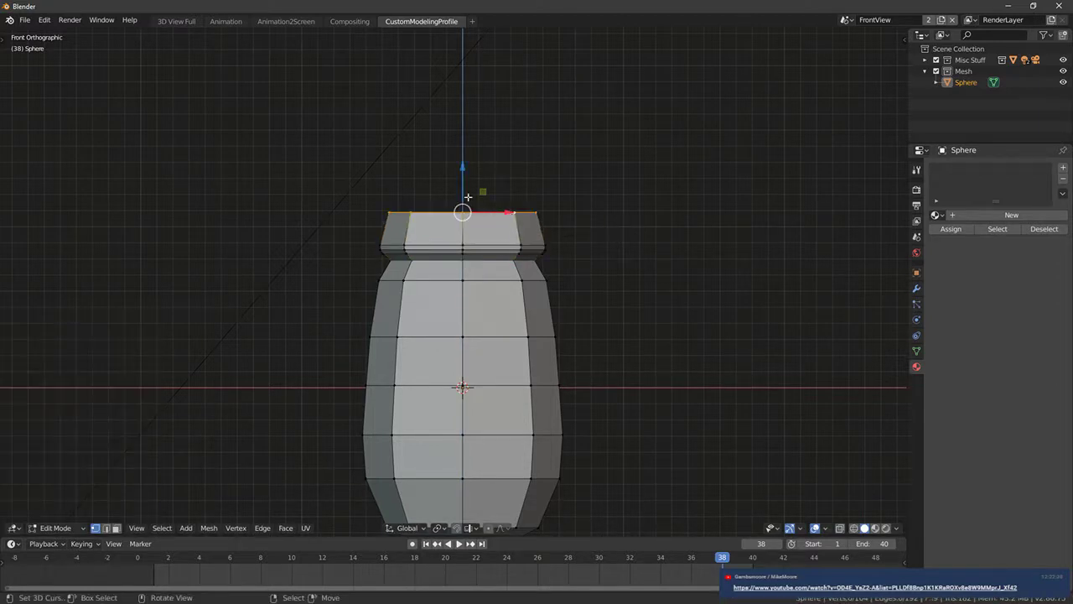
{"action": "left_click_drag", "start_coordinate": [463, 171], "coordinate": [461, 183]}
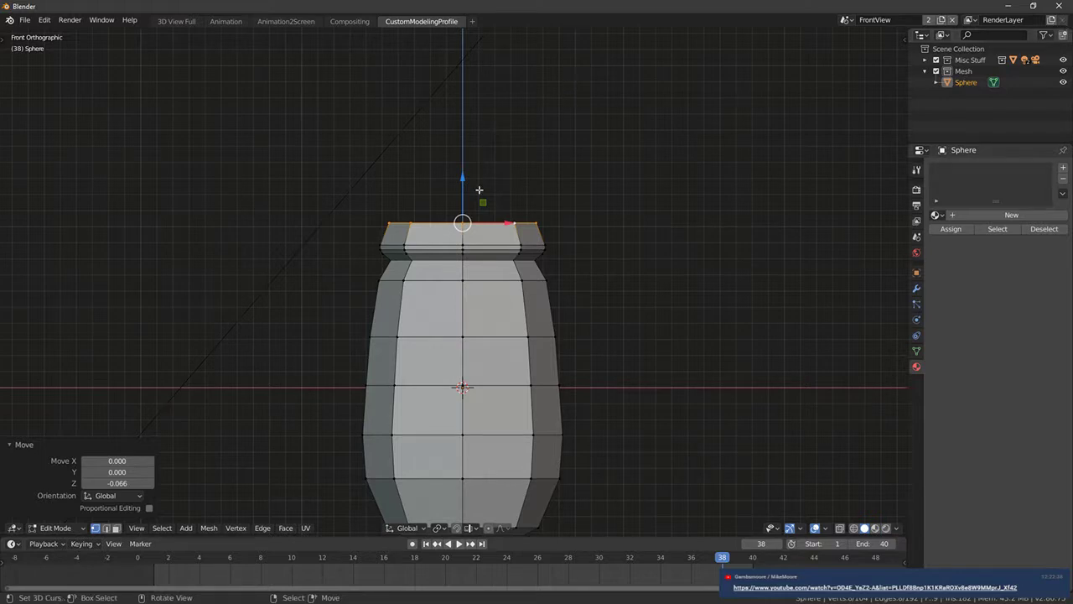
{"action": "key", "text": "e"}
{"action": "key", "text": "Escape"}
{"action": "left_click_drag", "start_coordinate": [467, 176], "coordinate": [462, 174]}
{"action": "key", "text": "s"}
{"action": "left_click", "coordinate": [491, 197]}
Step: Extrude the lid's inner loop upward 0.125 into a small knob and bevel the knob's base loop 0.034 wide with one segment
{"action": "left_click_drag", "start_coordinate": [462, 174], "coordinate": [464, 146]}
{"action": "right_click", "coordinate": [463, 149]}
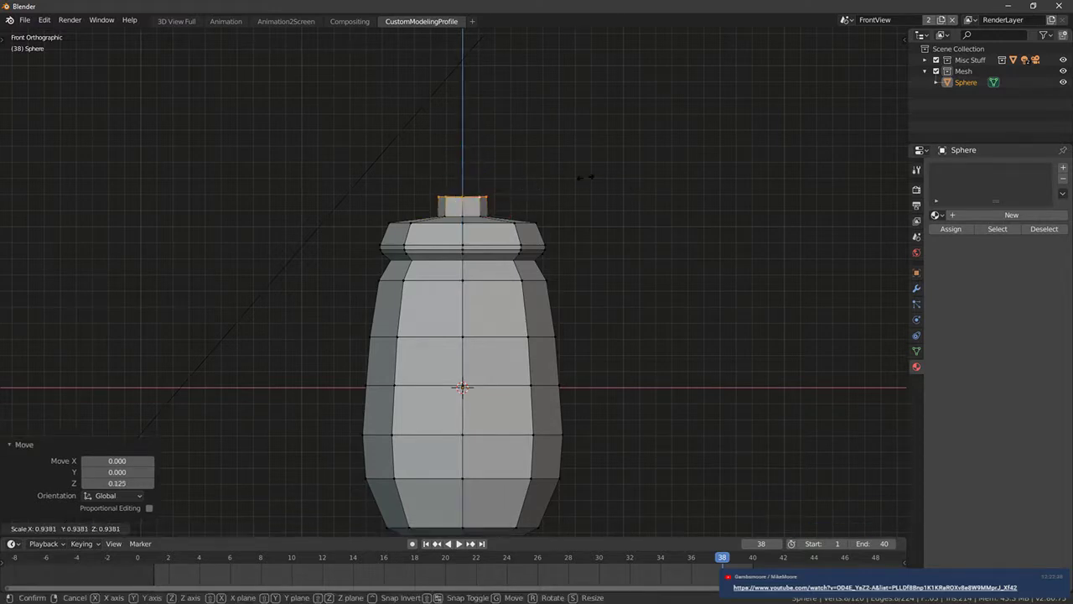
{"action": "key", "text": "ctrl+b"}
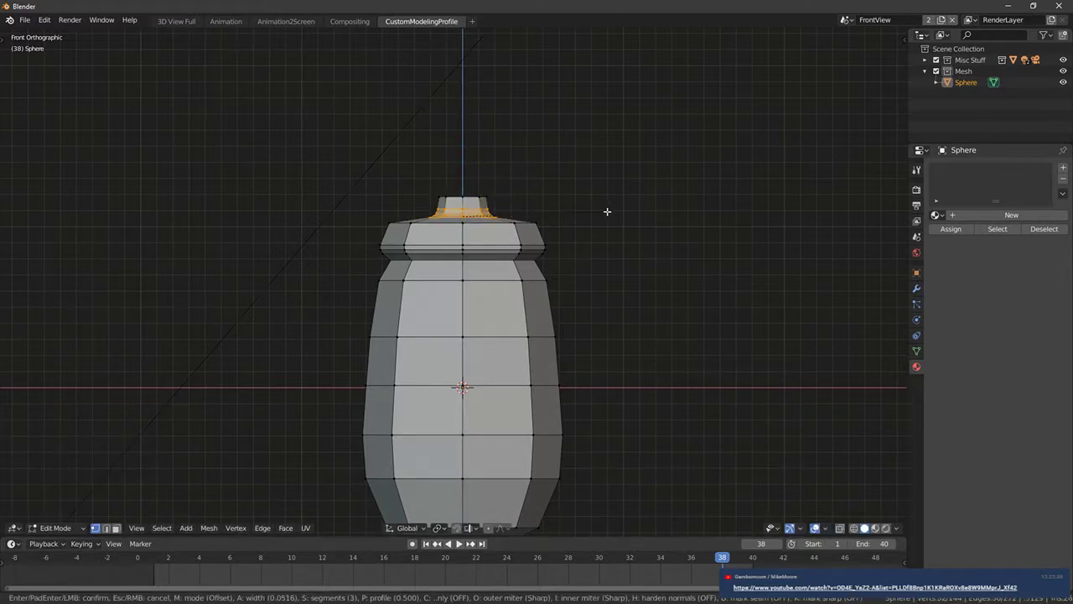
{"action": "left_click", "coordinate": [607, 213]}
{"action": "middle_click_drag", "start_coordinate": [558, 280], "coordinate": [591, 249]}
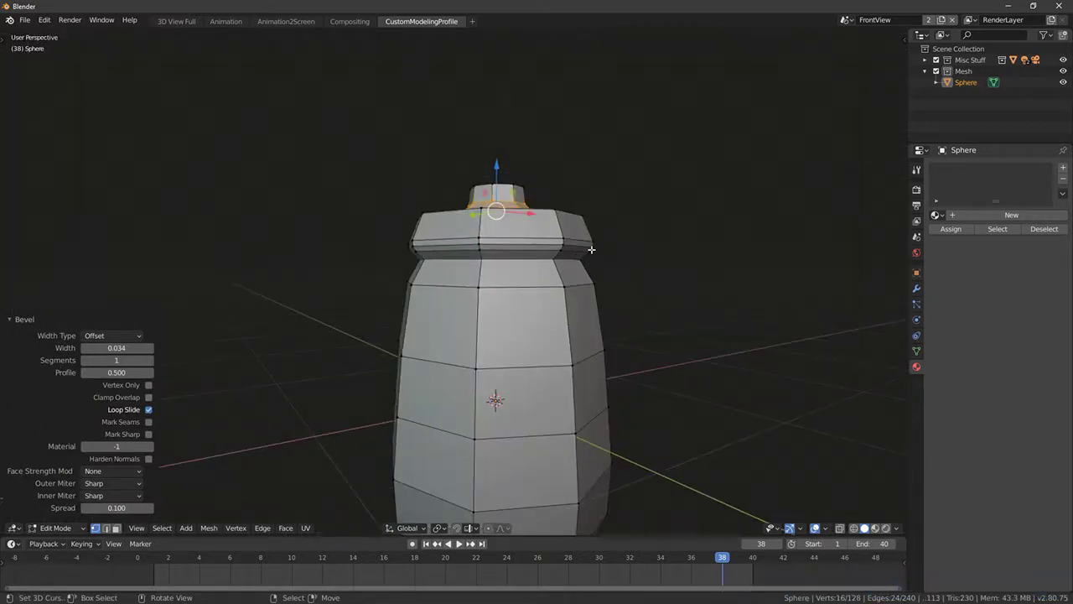
{"action": "key", "text": "KP_1"}
{"action": "scroll", "coordinate": [592, 288], "scroll_direction": "down", "scroll_amount": 4}
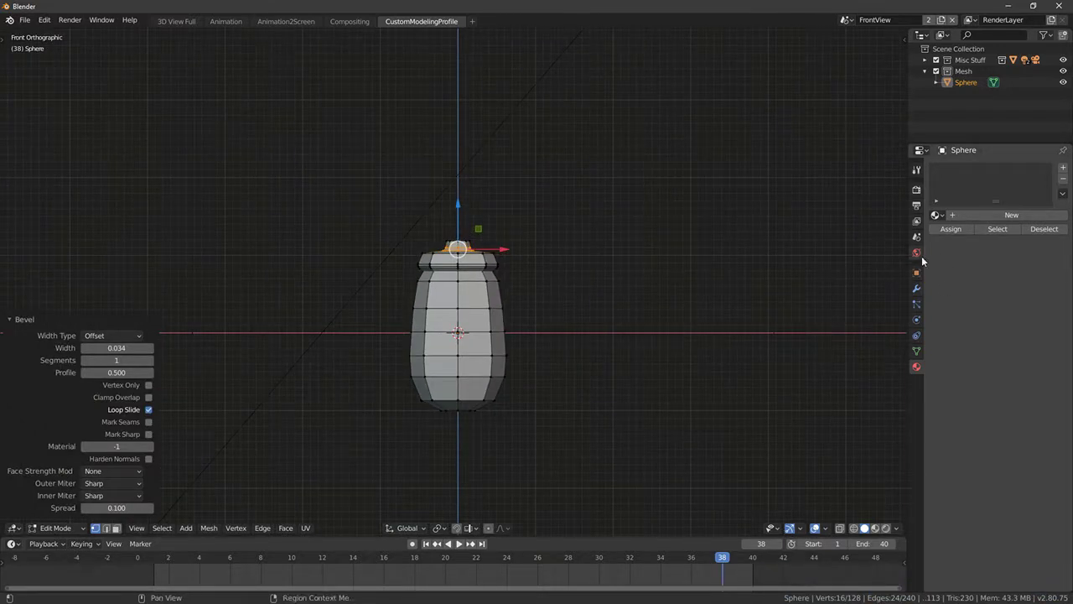
{"action": "left_click", "coordinate": [918, 255]}
{"action": "left_click", "coordinate": [917, 367]}
{"action": "left_click", "coordinate": [936, 215]}
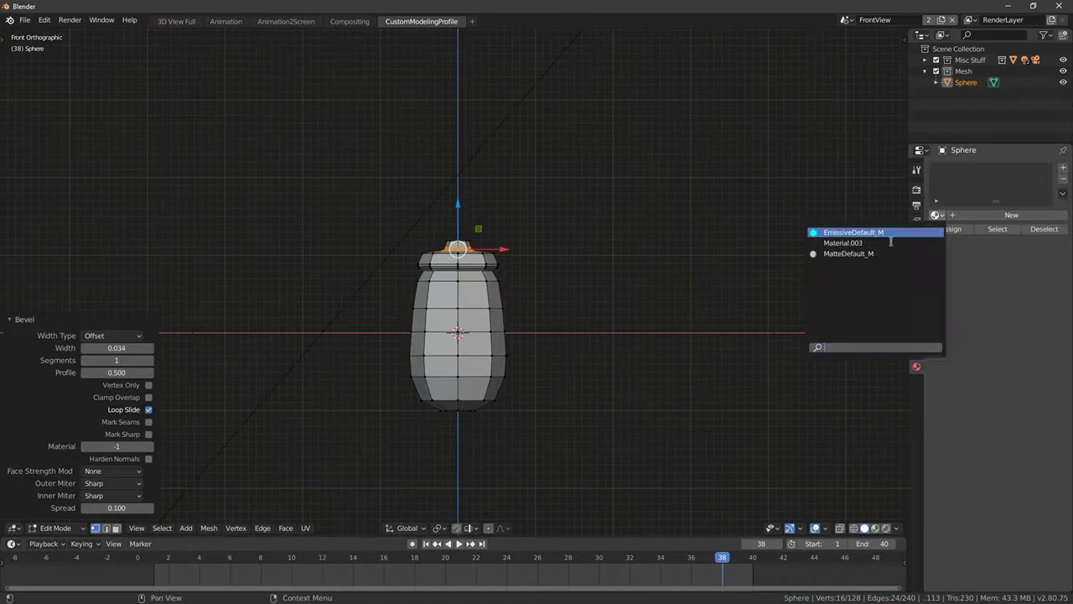
{"action": "left_click", "coordinate": [488, 335]}
{"action": "key", "text": "ctrl+l"}
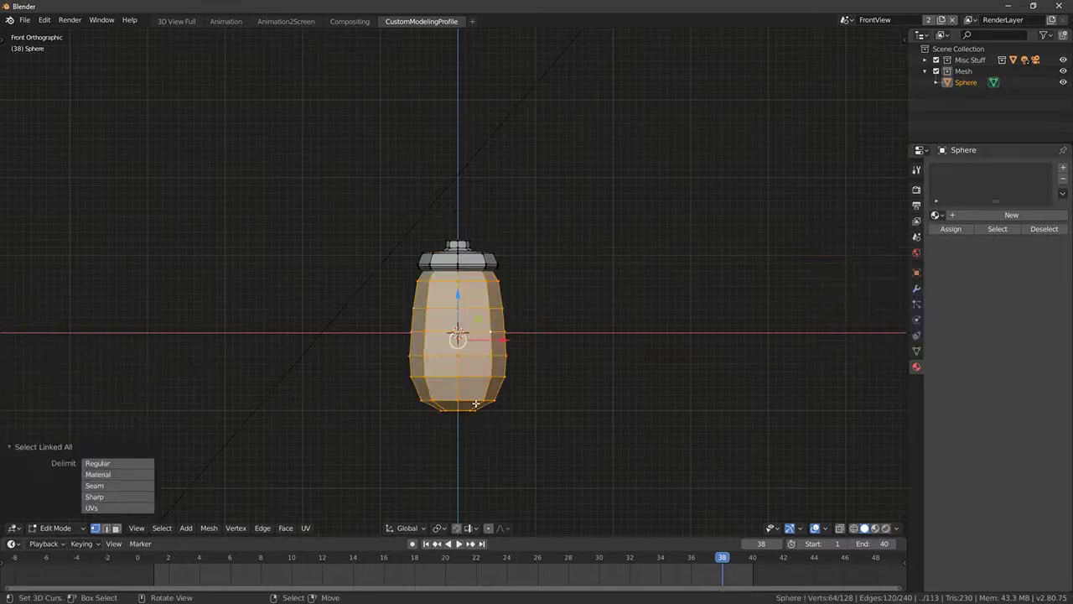
{"action": "middle_click_drag", "start_coordinate": [434, 380], "coordinate": [495, 291], "text": "shift"}
Step: Turn on proportional editing and try scaling the edge loop just below the lid on the jar body
{"action": "key", "text": "alt+a"}
{"action": "right_click", "coordinate": [495, 192], "text": "alt"}
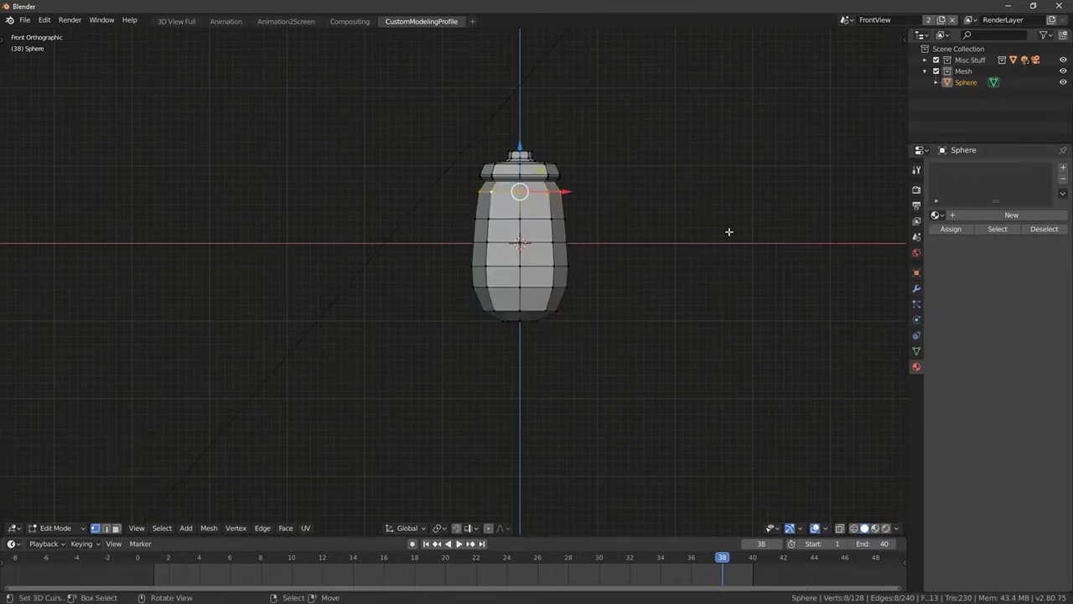
{"action": "key", "text": "s"}
{"action": "right_click", "coordinate": [695, 228]}
{"action": "key", "text": "o"}
{"action": "key", "text": "s"}
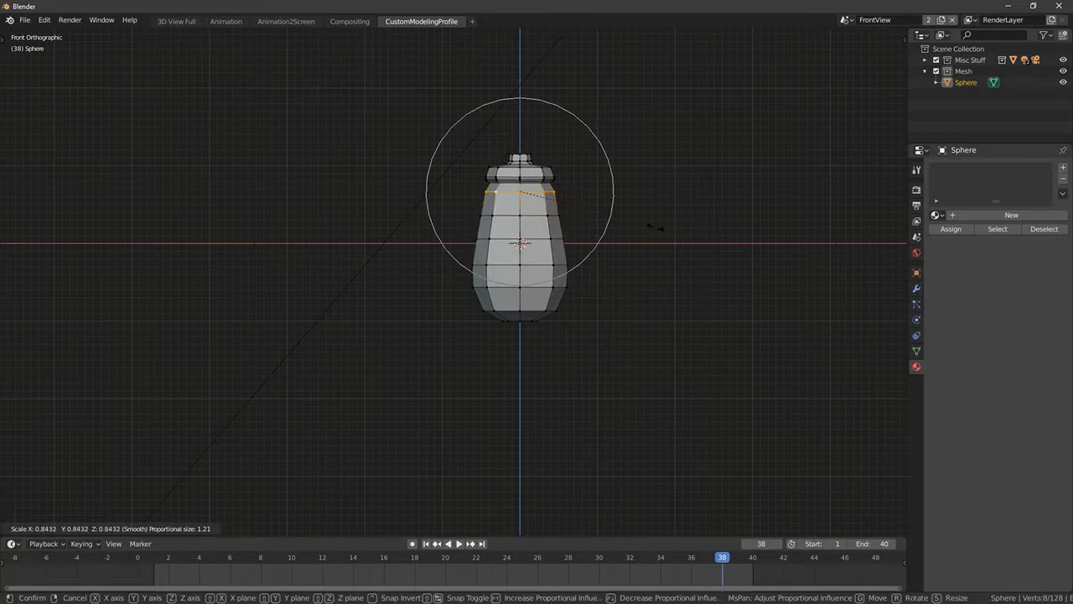
{"action": "right_click", "coordinate": [644, 246]}
Step: Restrict proportional editing to connected geometry and try narrowing the upper body edge loop with a smaller influence radius
{"action": "left_click", "coordinate": [506, 529]}
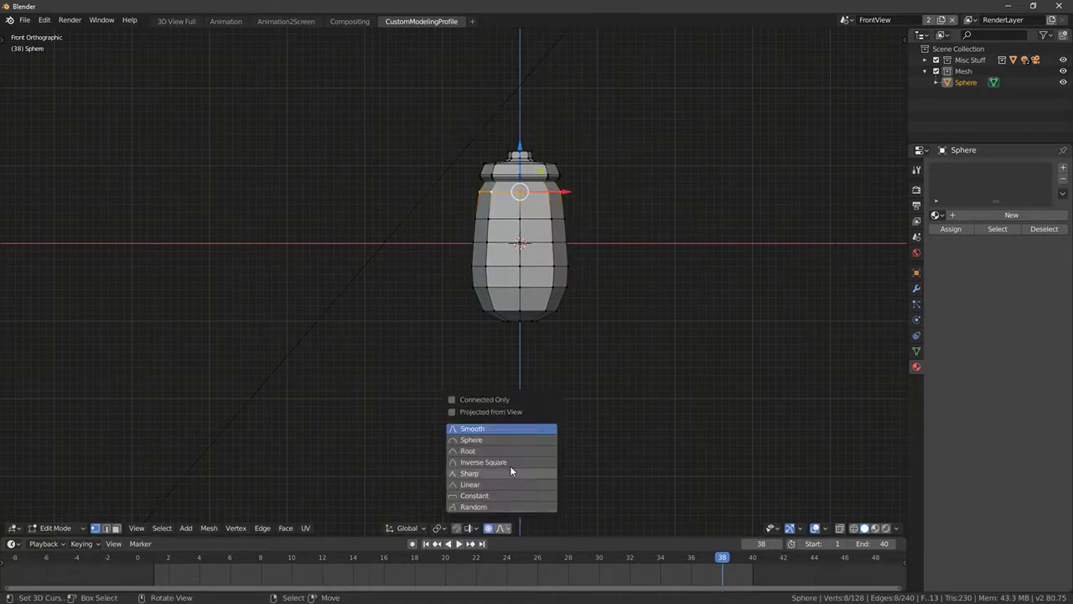
{"action": "key", "text": "s"}
{"action": "scroll", "coordinate": [706, 243], "scroll_direction": "down", "scroll_amount": 5}
{"action": "scroll", "coordinate": [656, 225], "scroll_direction": "up", "scroll_amount": 7}
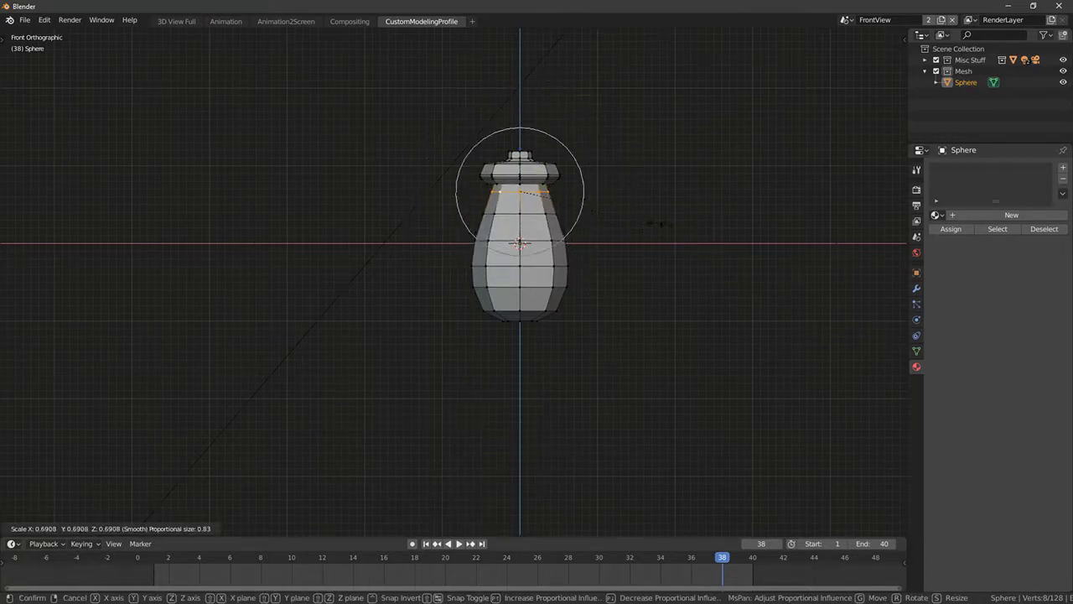
{"action": "right_click", "coordinate": [635, 191]}
Step: Move the upper body edge loop slightly down and scale it to 0.896 with smooth connected proportional editing
{"action": "key", "text": "g"}
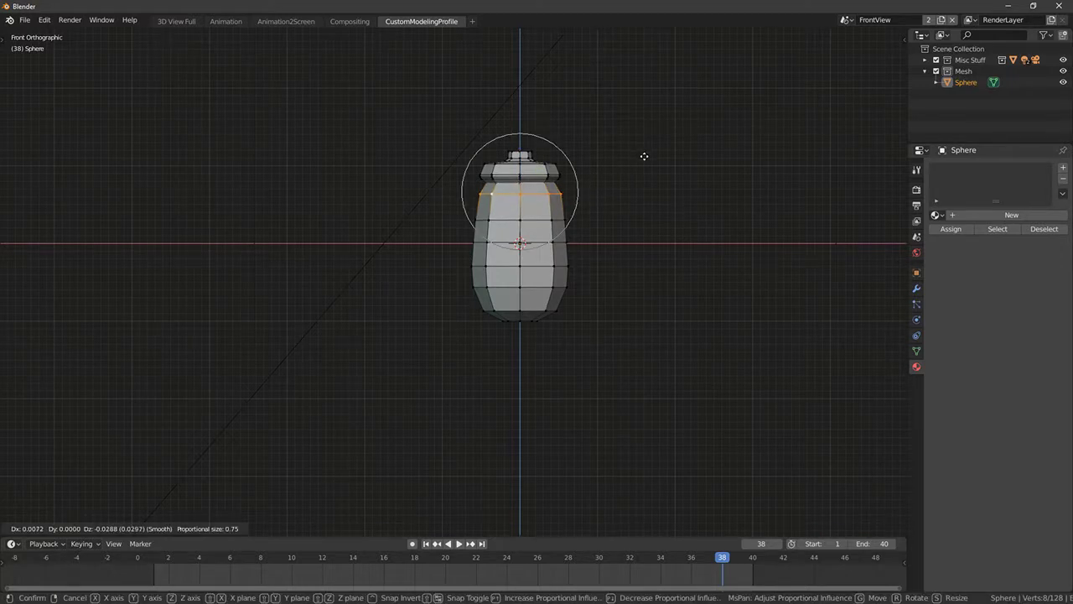
{"action": "key", "text": "g"}
{"action": "left_click", "coordinate": [642, 167]}
{"action": "key", "text": "s"}
{"action": "left_click", "coordinate": [679, 182]}
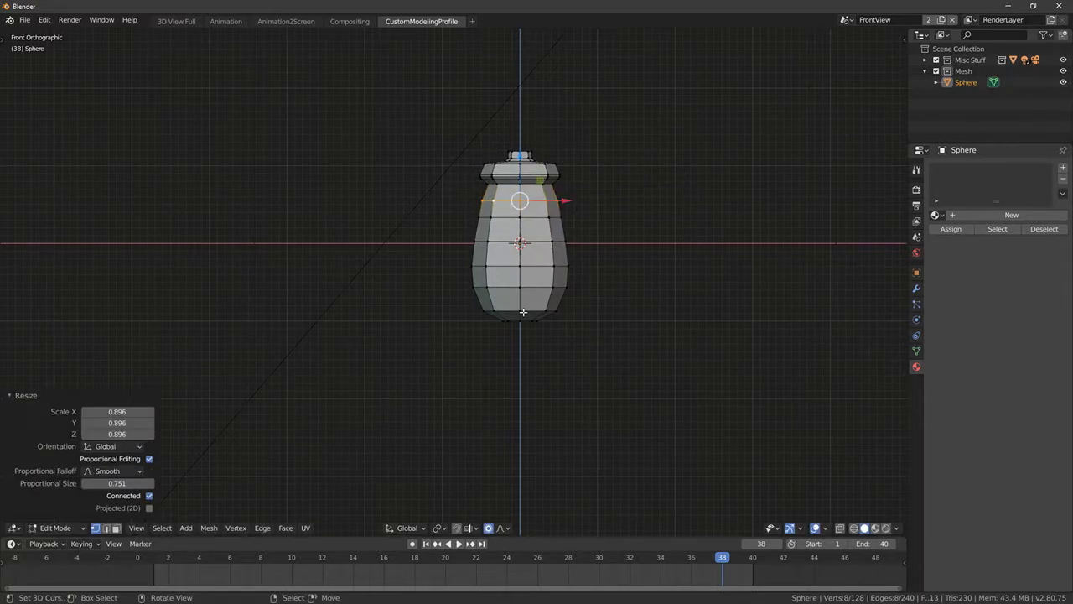
Step: Switch to wireframe display and dissolve the edge loop just below the middle of the jar body
{"action": "key", "text": "alt+a"}
{"action": "key", "text": "shift+z"}
{"action": "left_click", "coordinate": [505, 264], "text": "alt"}
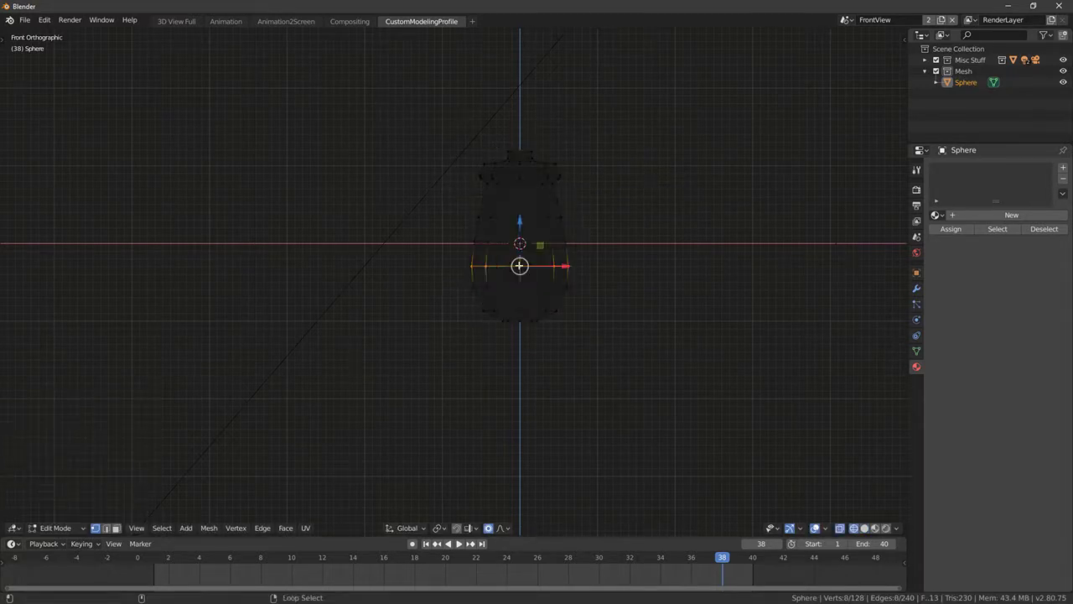
{"action": "key", "text": "x"}
{"action": "left_click", "coordinate": [630, 359]}
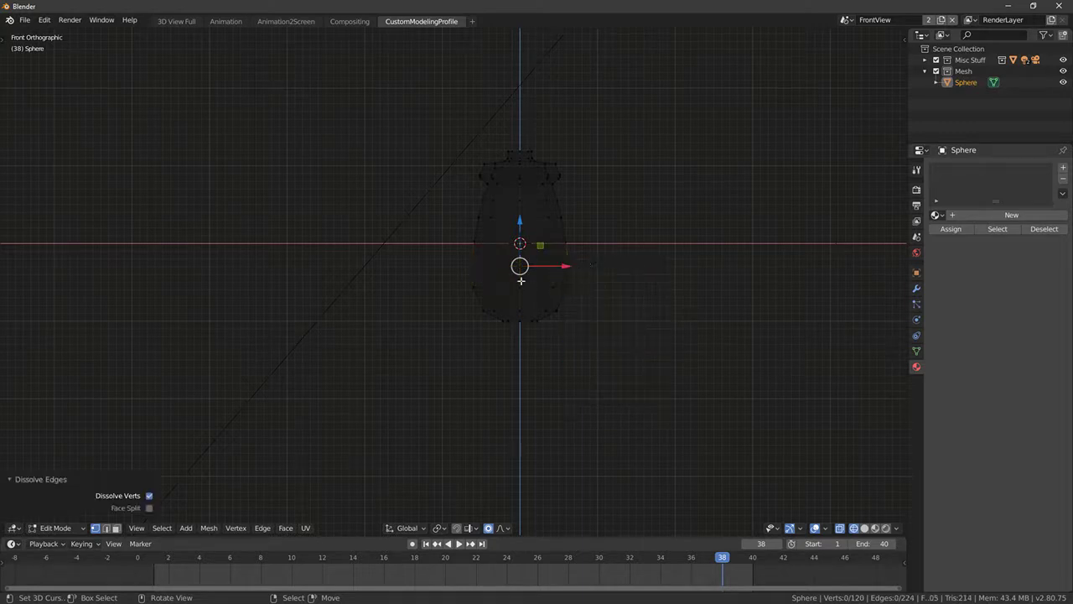
Step: Raise the mid-body edge loop by 0.108 along Z with proportional editing and scale it slightly
{"action": "key", "text": "a"}
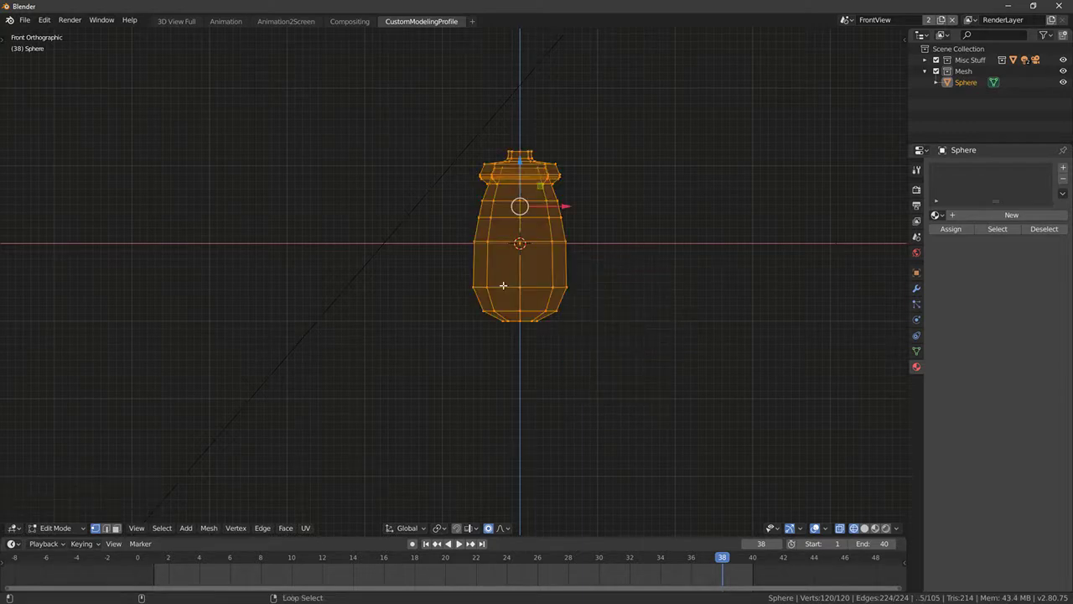
{"action": "key", "text": "alt+a"}
{"action": "left_click", "coordinate": [503, 242], "text": "alt"}
{"action": "key", "text": "g"}
{"action": "left_click", "coordinate": [521, 194]}
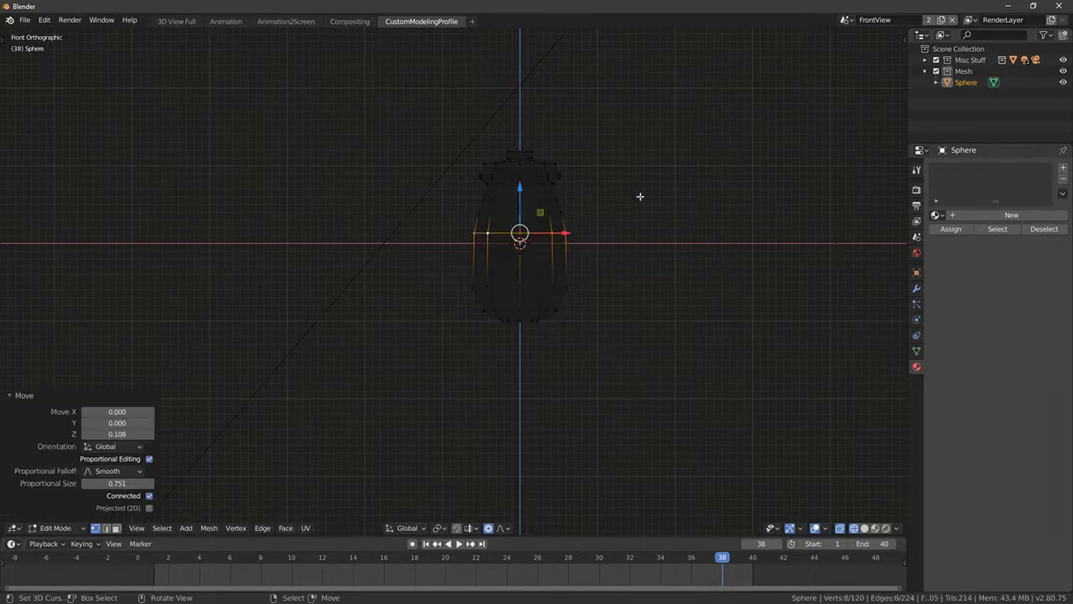
{"action": "key", "text": "s"}
{"action": "left_click", "coordinate": [659, 194]}
Step: Scale the raised mid-body edge loop to 0.888 with smooth connected proportional editing
{"action": "key", "text": "alt+a"}
{"action": "right_click", "coordinate": [503, 287], "text": "alt"}
{"action": "key", "text": "alt+a"}
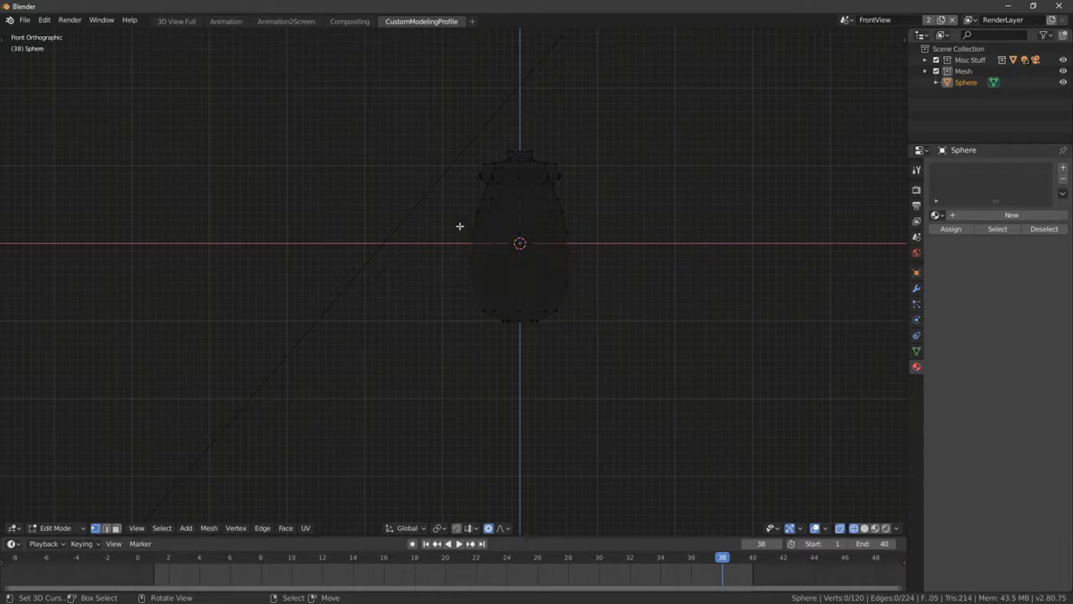
{"action": "left_click", "coordinate": [476, 233], "text": "alt"}
{"action": "key", "text": "s"}
{"action": "left_click", "coordinate": [651, 237]}
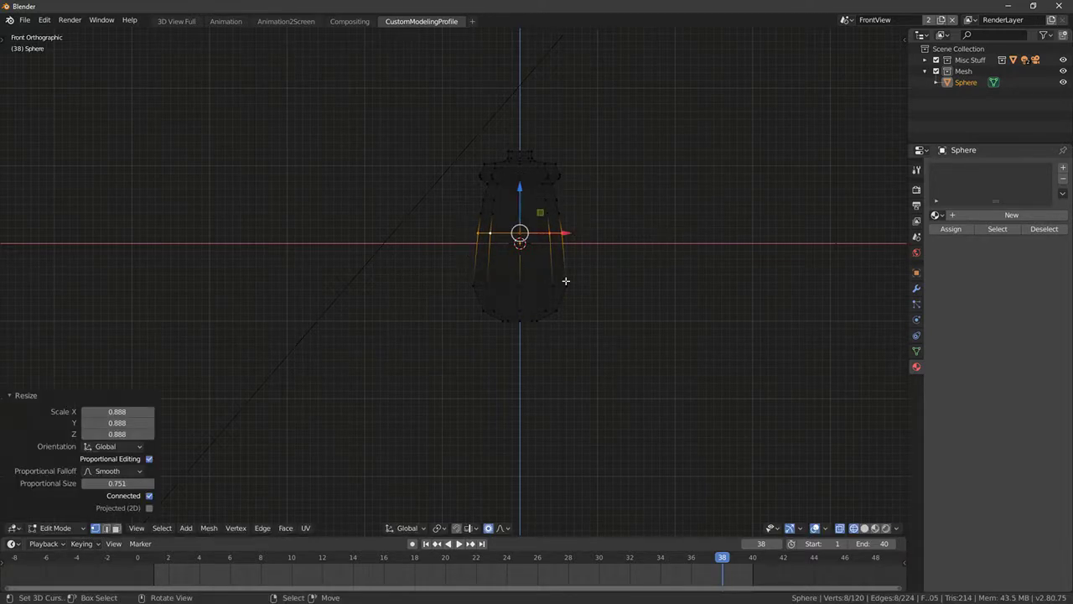
Step: Bevel the edge loop around the widest lower part of the body into two loops and return to solid display
{"action": "key", "text": "alt+a"}
{"action": "right_click", "coordinate": [566, 284], "text": "alt"}
{"action": "key", "text": "ctrl+b"}
{"action": "left_click", "coordinate": [689, 283]}
{"action": "key", "text": "alt+a"}
{"action": "mouse_move", "coordinate": [689, 283]}
{"action": "middle_mouse_down"}
{"action": "mouse_move", "coordinate": [590, 290]}
{"action": "mouse_move", "coordinate": [591, 342]}
{"action": "mouse_move", "coordinate": [568, 345]}
{"action": "middle_mouse_up"}
{"action": "key", "text": "KP_1"}
{"action": "scroll", "coordinate": [541, 334], "scroll_direction": "up", "scroll_amount": 5}
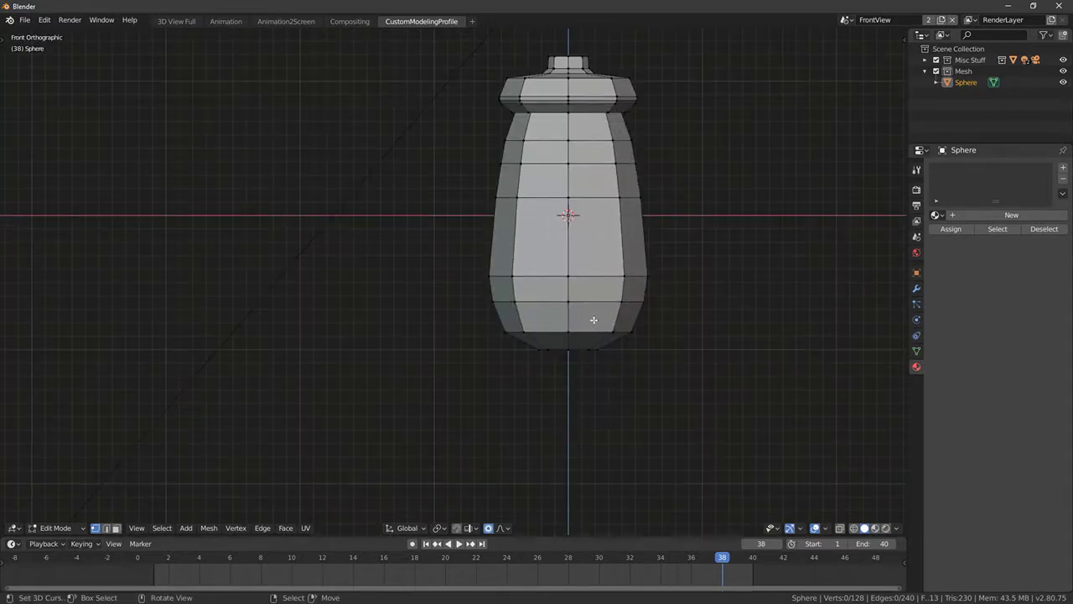
Step: Extrude the edge loop at the very bottom of the jar in place and scale the new loop inward to 0.638
{"action": "scroll", "coordinate": [593, 307], "scroll_direction": "down", "scroll_amount": 4}
{"action": "right_click", "coordinate": [508, 319], "text": "alt"}
{"action": "middle_click_drag", "start_coordinate": [508, 319], "coordinate": [352, 393]}
{"action": "key", "text": "KP_1"}
{"action": "scroll", "coordinate": [546, 341], "scroll_direction": "up", "scroll_amount": 2}
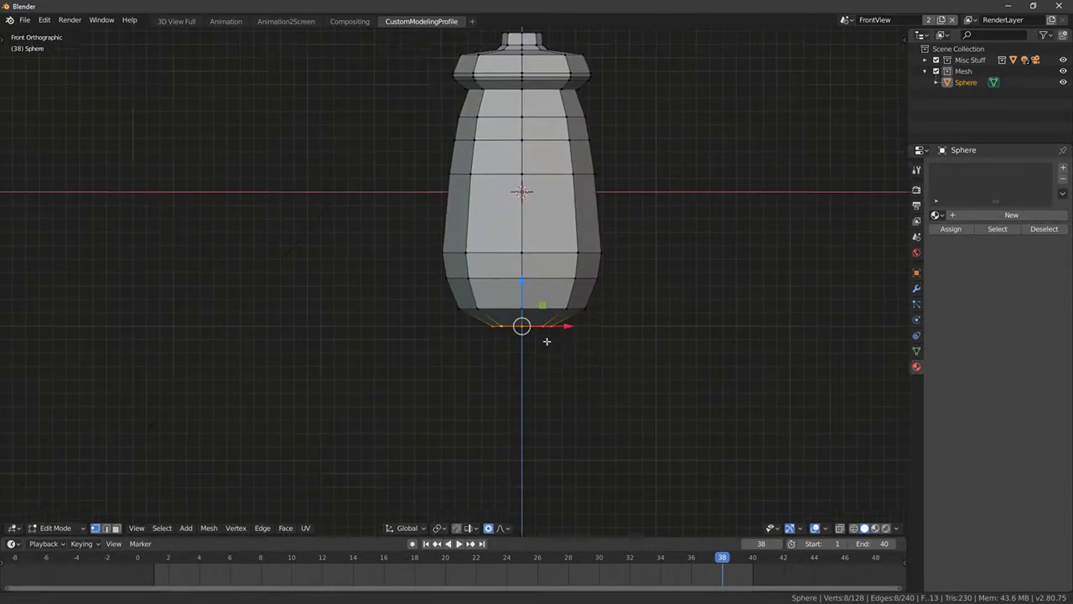
{"action": "scroll", "coordinate": [711, 363], "scroll_direction": "up", "scroll_amount": 4}
{"action": "middle_click_drag", "start_coordinate": [711, 363], "coordinate": [612, 299], "text": "shift"}
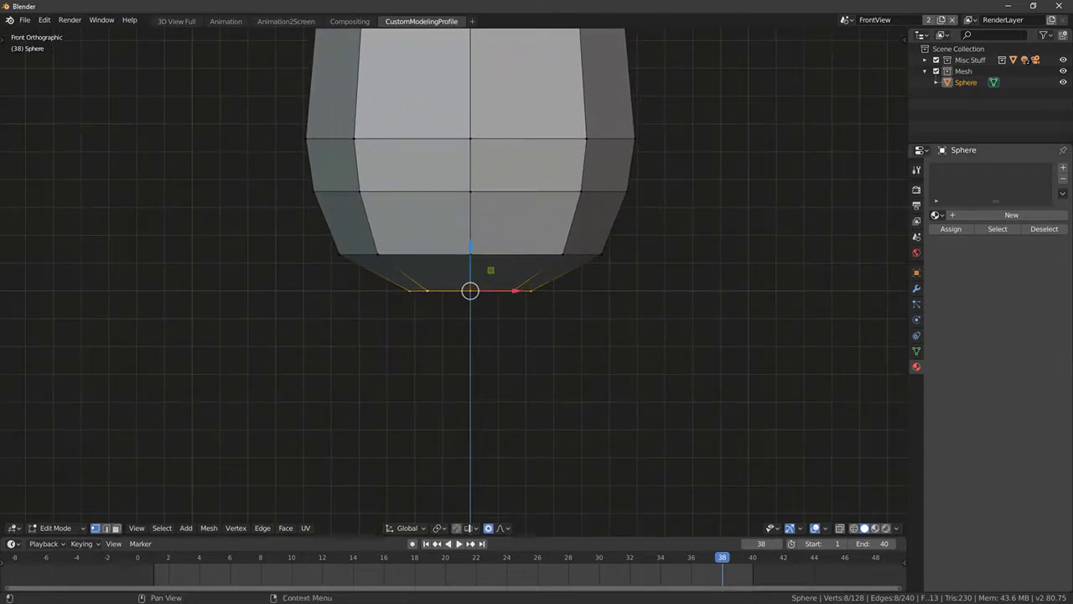
{"action": "key", "text": "e"}
{"action": "right_click", "coordinate": [777, 275]}
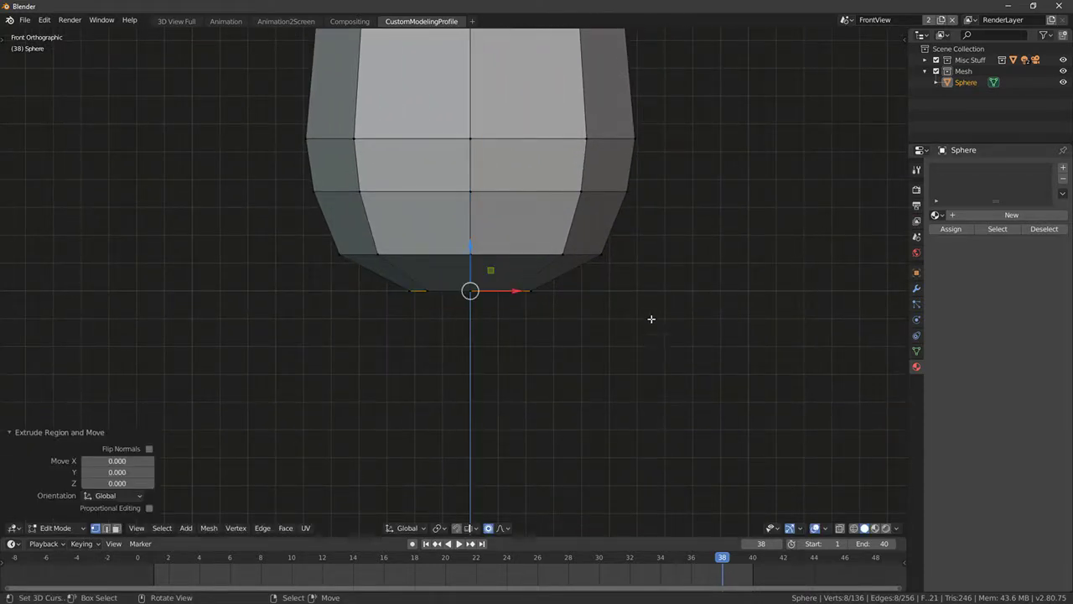
{"action": "middle_click_drag", "start_coordinate": [652, 319], "coordinate": [651, 290]}
{"action": "key", "text": "s"}
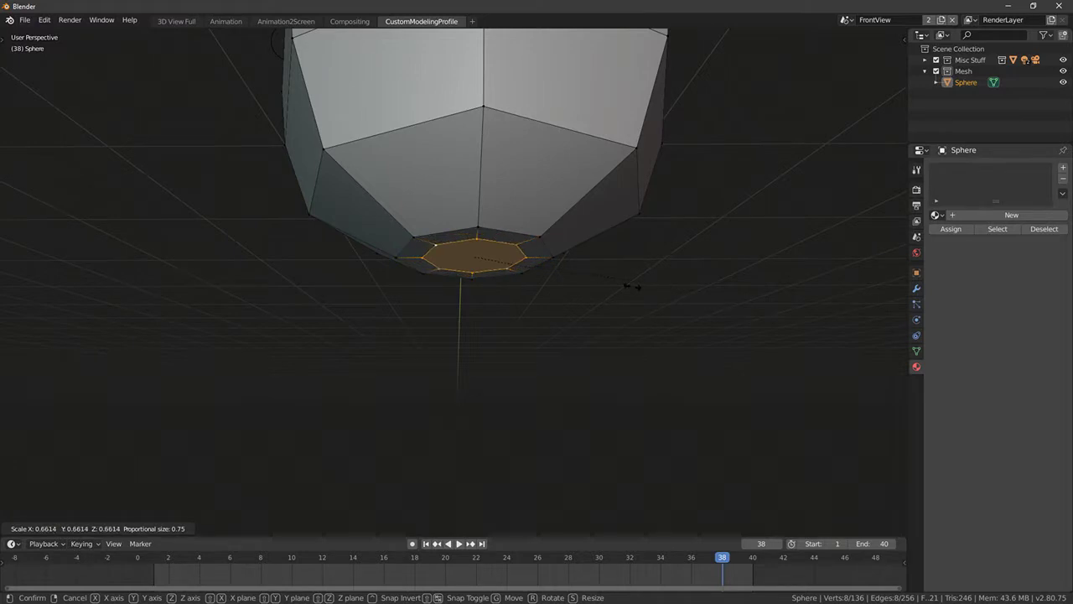
{"action": "left_click", "coordinate": [625, 283]}
Step: Lower and narrow the inner bottom loop, adjust its height, and extrude it straight down into a short nub
{"action": "key", "text": "KP_1"}
{"action": "key", "text": "s"}
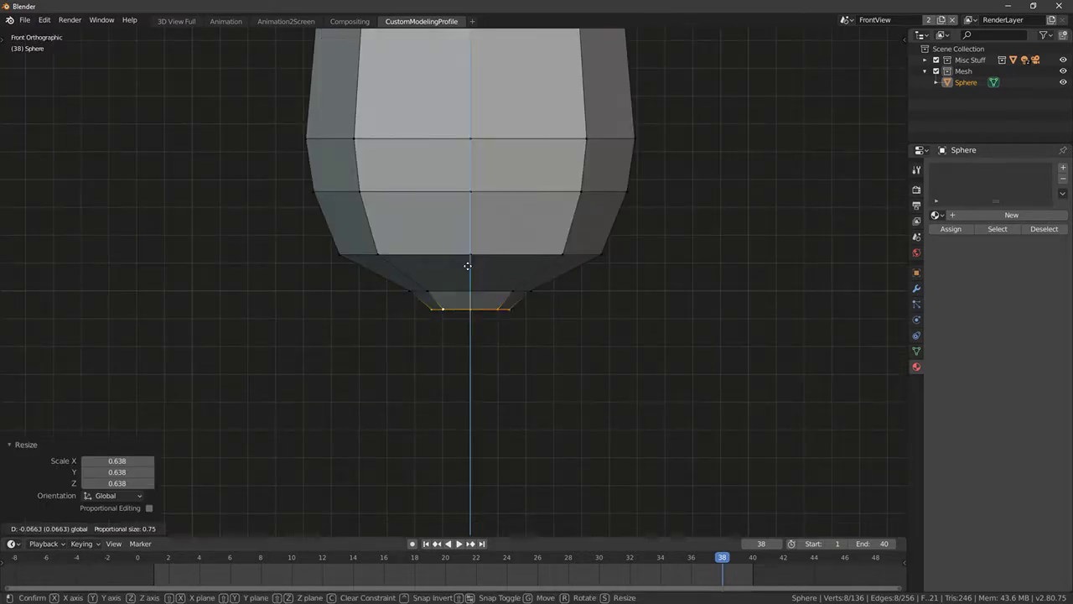
{"action": "left_click", "coordinate": [557, 306]}
{"action": "left_click_drag", "start_coordinate": [485, 270], "coordinate": [466, 256]}
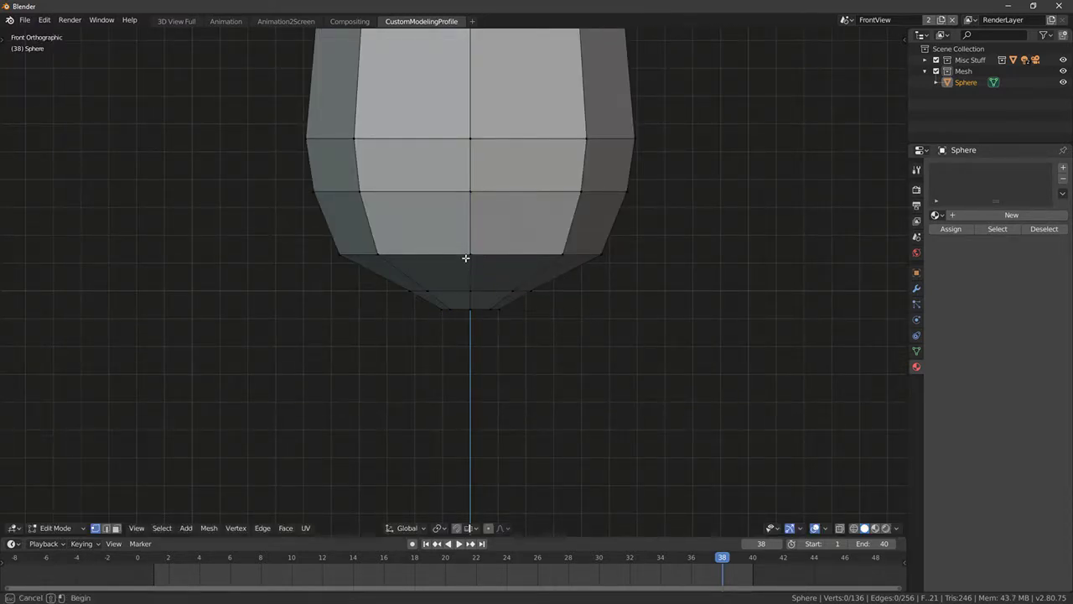
{"action": "key", "text": "ctrl+z"}
{"action": "key", "text": "e"}
{"action": "left_click", "coordinate": [475, 300]}
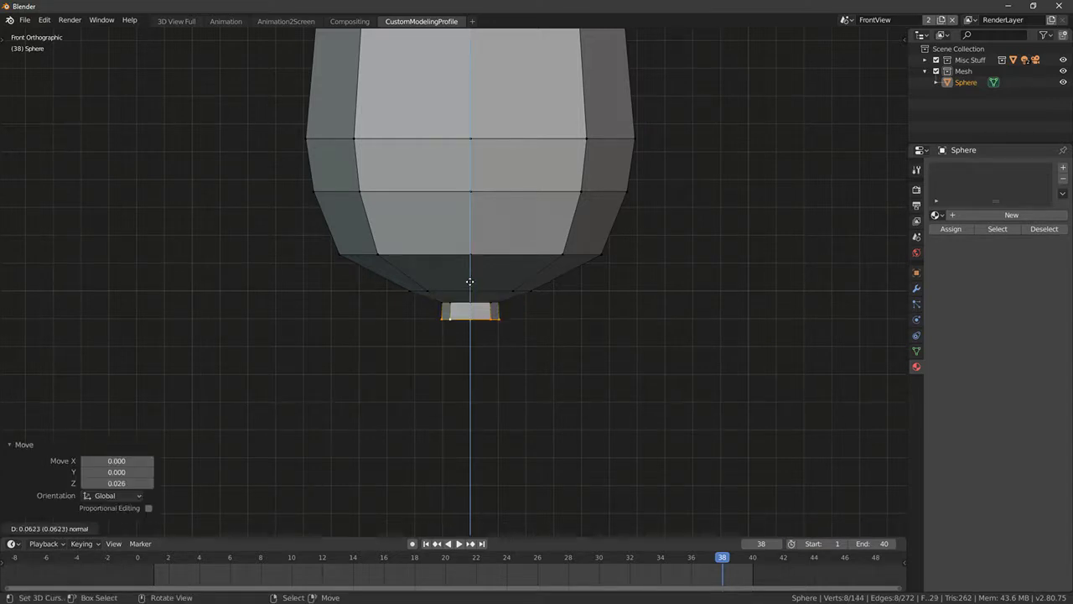
Step: Try scaling the nub's lower loop to 0.626 and bevelling it, and undo both changes
{"action": "key", "text": "s"}
{"action": "left_click", "coordinate": [596, 303]}
{"action": "key", "text": "ctrl+b"}
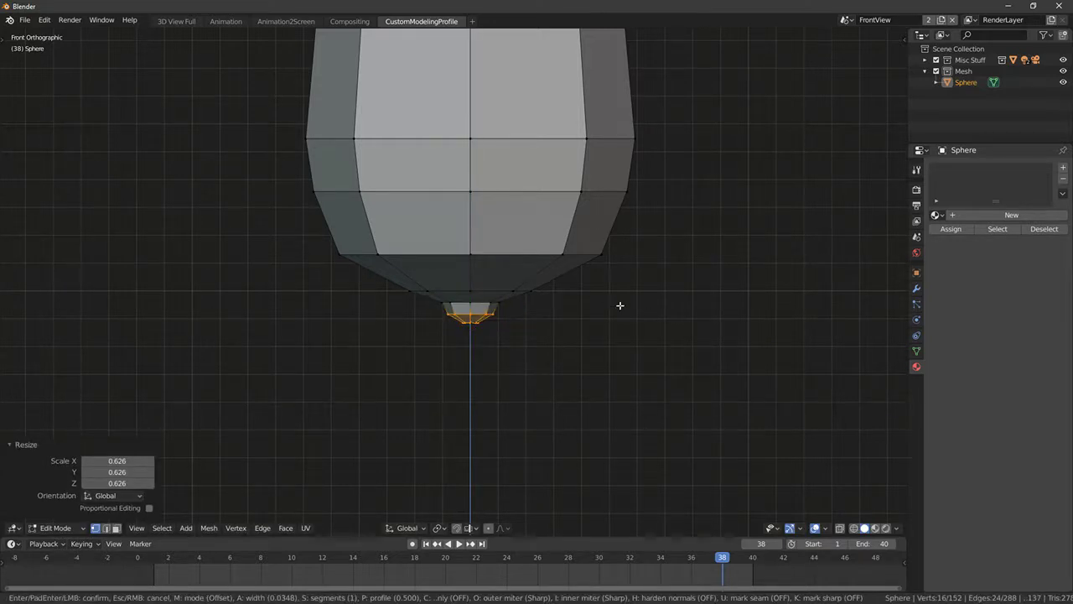
{"action": "left_click", "coordinate": [616, 304]}
{"action": "middle_click_drag", "start_coordinate": [587, 340], "coordinate": [615, 298]}
{"action": "key", "text": "alt+a"}
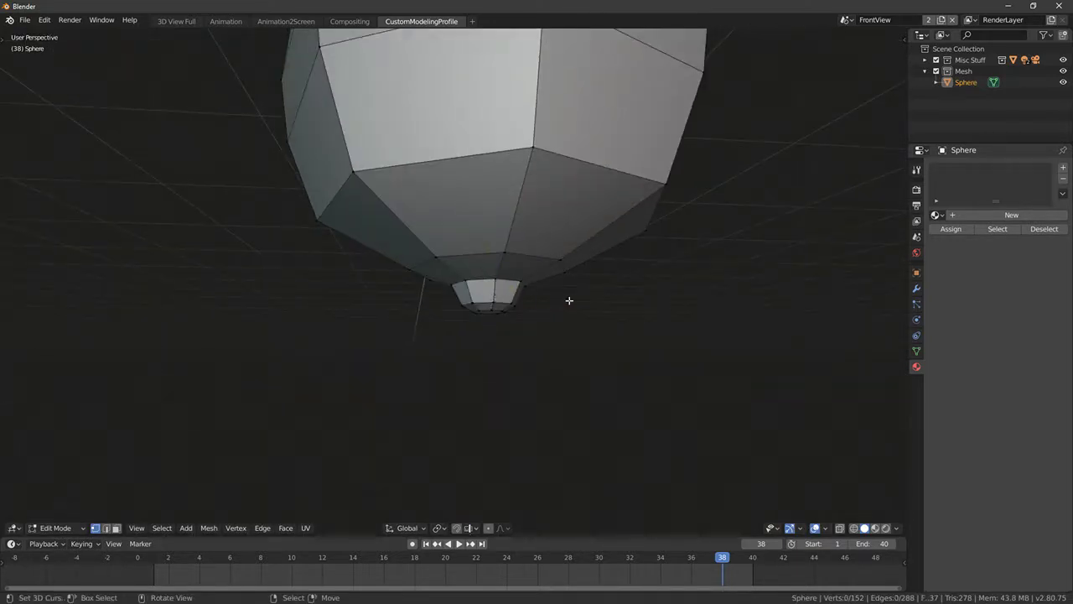
{"action": "key", "text": "ctrl+z"}
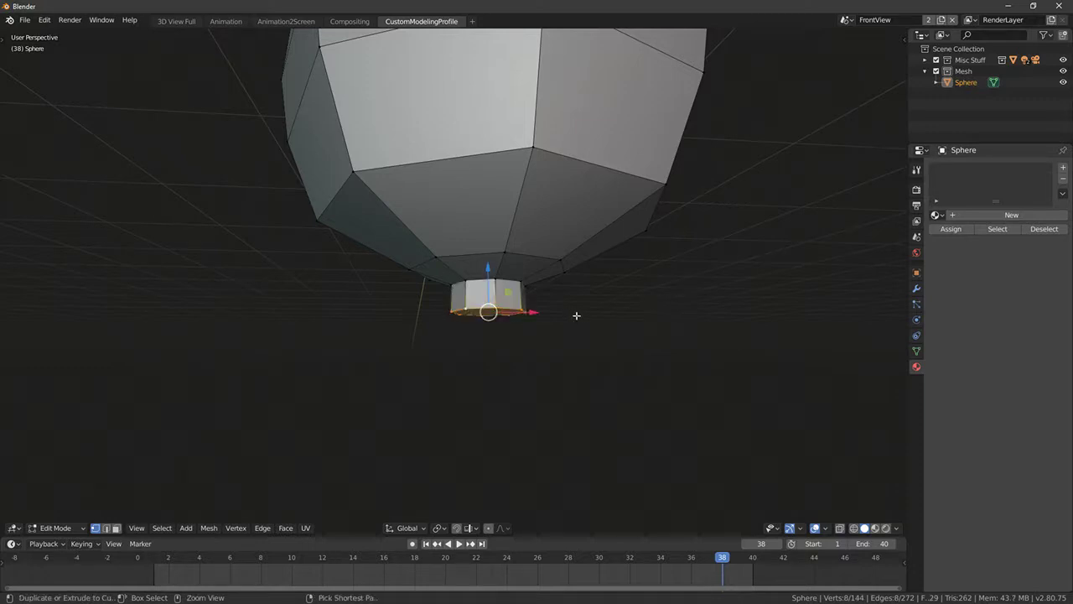
Step: Undo the bottom nub's extrusion and move the jar's bottom edge loop 0.055 down along Z
{"action": "key", "text": "ctrl+z"}
{"action": "middle_click_drag", "start_coordinate": [575, 314], "coordinate": [474, 234]}
{"action": "key", "text": "g"}
{"action": "key", "text": "z"}
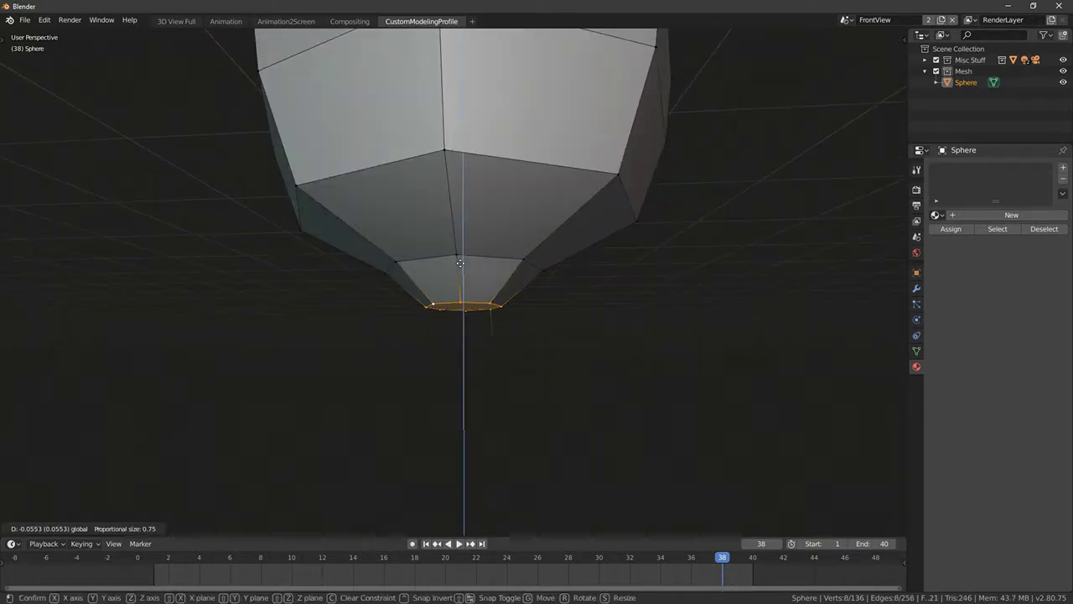
{"action": "left_click", "coordinate": [558, 283]}
Step: Bevel the jar's bottom edge loop about 0.043 wide into two loops, and switch the viewport to rendered display
{"action": "key", "text": "KP_1"}
{"action": "key", "text": "ctrl+b"}
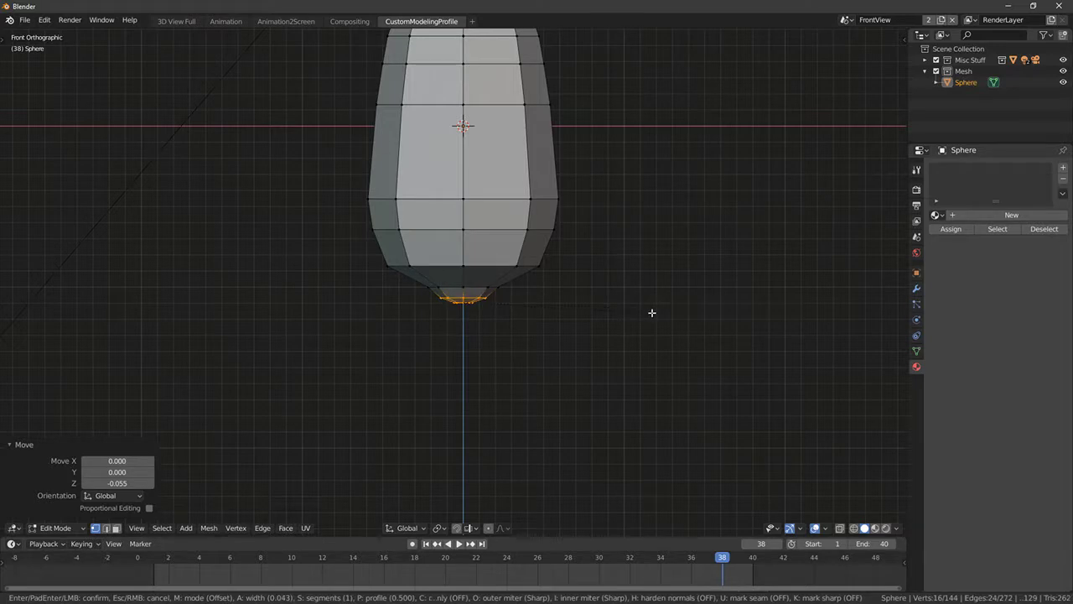
{"action": "left_click", "coordinate": [651, 313]}
{"action": "key", "text": "alt+a"}
{"action": "scroll", "coordinate": [651, 317], "scroll_direction": "down", "scroll_amount": 2}
{"action": "key", "text": "shift+z"}
{"action": "middle_click_drag", "start_coordinate": [633, 323], "coordinate": [578, 340]}
{"action": "key", "text": "KP_1"}
{"action": "key", "text": "a"}
{"action": "key", "text": "alt+a"}
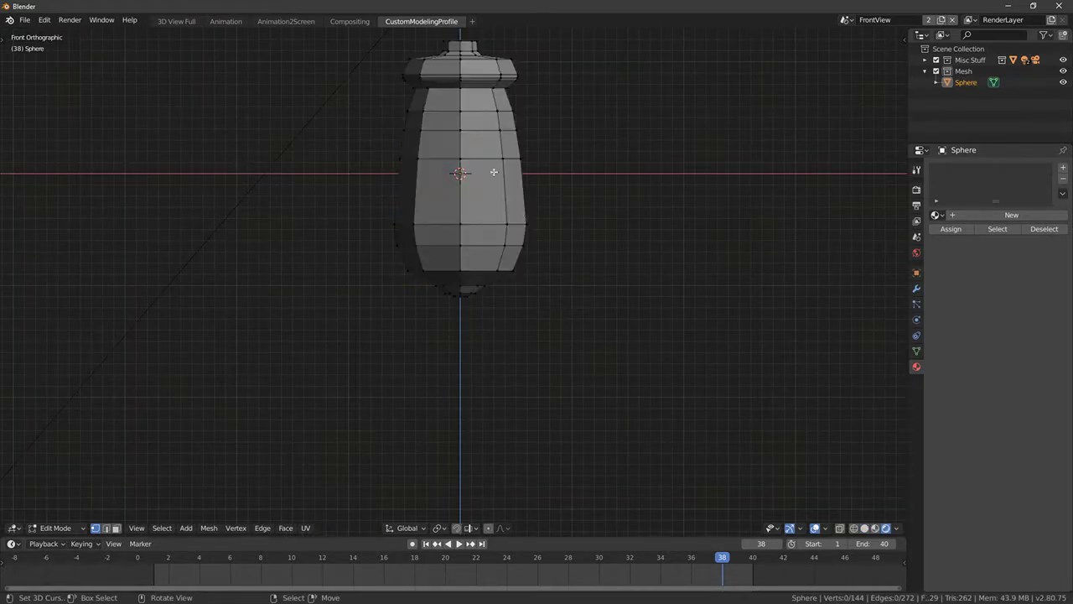
Step: Extrude the lid's lower inner edge loop in place, scale the new loop inward and raise it 0.034 along Z
{"action": "middle_click_drag", "start_coordinate": [545, 136], "coordinate": [497, 98]}
{"action": "scroll", "coordinate": [478, 144], "scroll_direction": "up", "scroll_amount": 4}
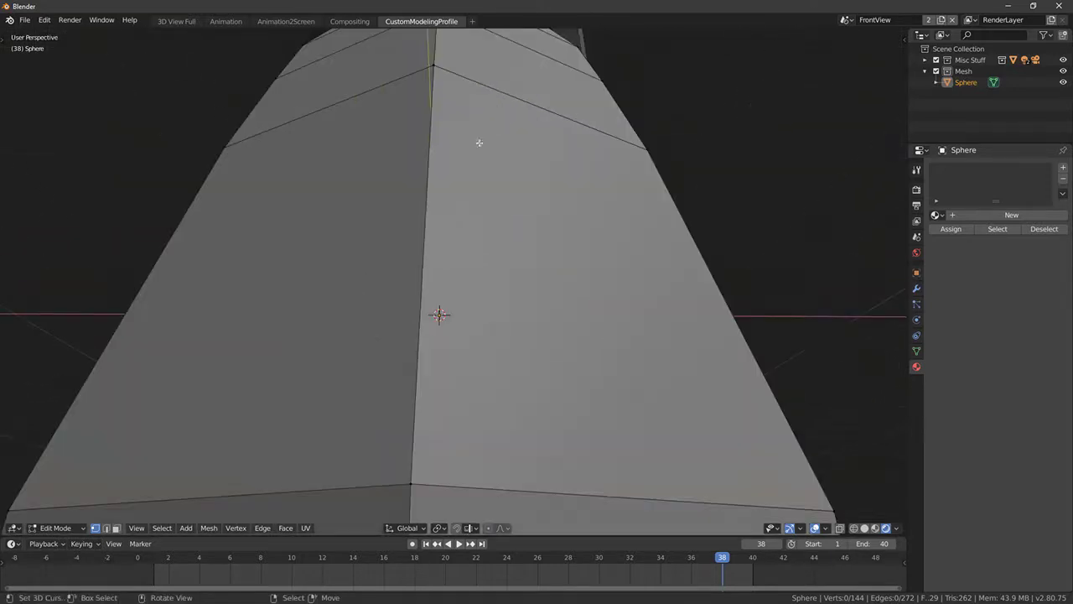
{"action": "key", "text": "a"}
{"action": "scroll", "coordinate": [498, 187], "scroll_direction": "down", "scroll_amount": 4}
{"action": "left_click", "coordinate": [452, 230], "text": "alt"}
{"action": "key", "text": "e"}
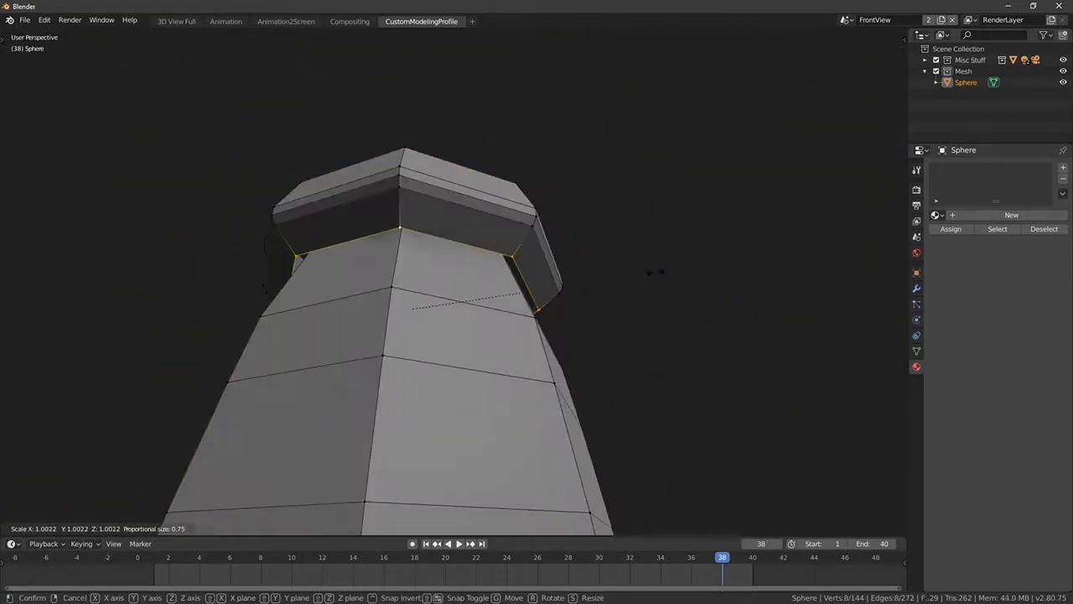
{"action": "right_click", "coordinate": [661, 268]}
{"action": "middle_click_drag", "start_coordinate": [660, 268], "coordinate": [598, 297]}
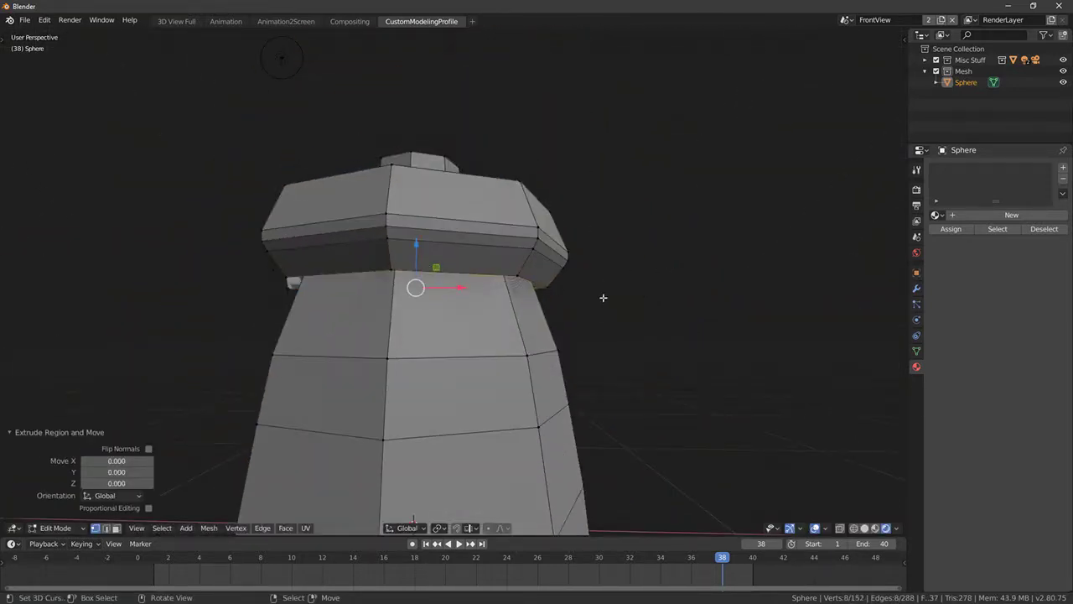
{"action": "key", "text": "s"}
{"action": "left_click", "coordinate": [572, 297]}
{"action": "middle_click_drag", "start_coordinate": [439, 247], "coordinate": [494, 233]}
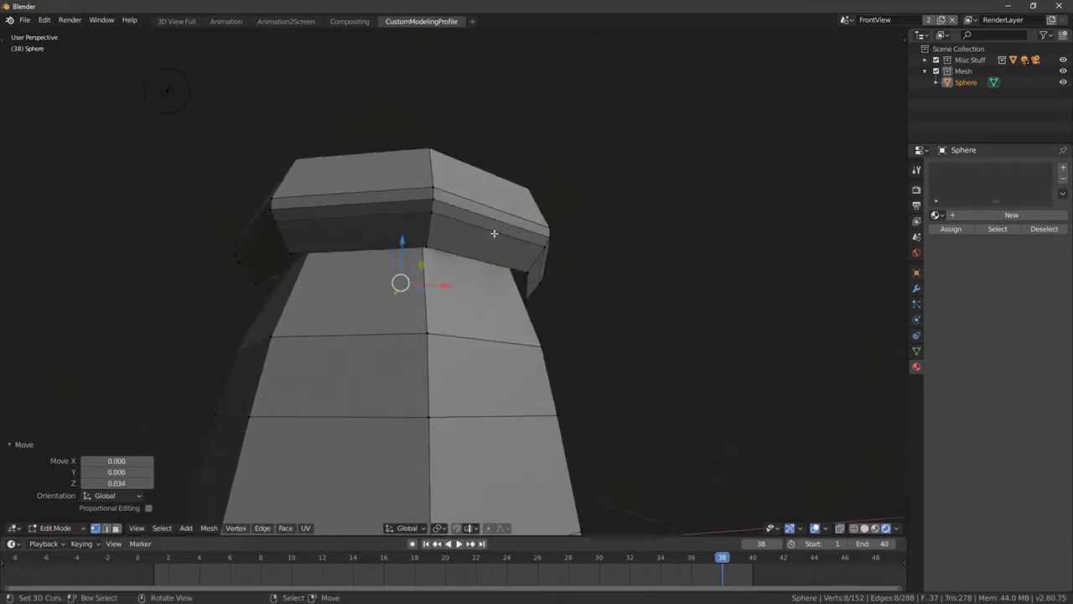
Step: Bevel the new edge loop under the lid into two loops and clear the selection
{"action": "key", "text": "ctrl+b"}
{"action": "left_click", "coordinate": [618, 230]}
{"action": "key", "text": "alt+a"}
{"action": "scroll", "coordinate": [575, 287], "scroll_direction": "down", "scroll_amount": 5}
{"action": "middle_click_drag", "start_coordinate": [618, 230], "coordinate": [885, 274]}
{"action": "key", "text": "KP_1"}
{"action": "scroll", "coordinate": [621, 293], "scroll_direction": "up", "scroll_amount": 5}
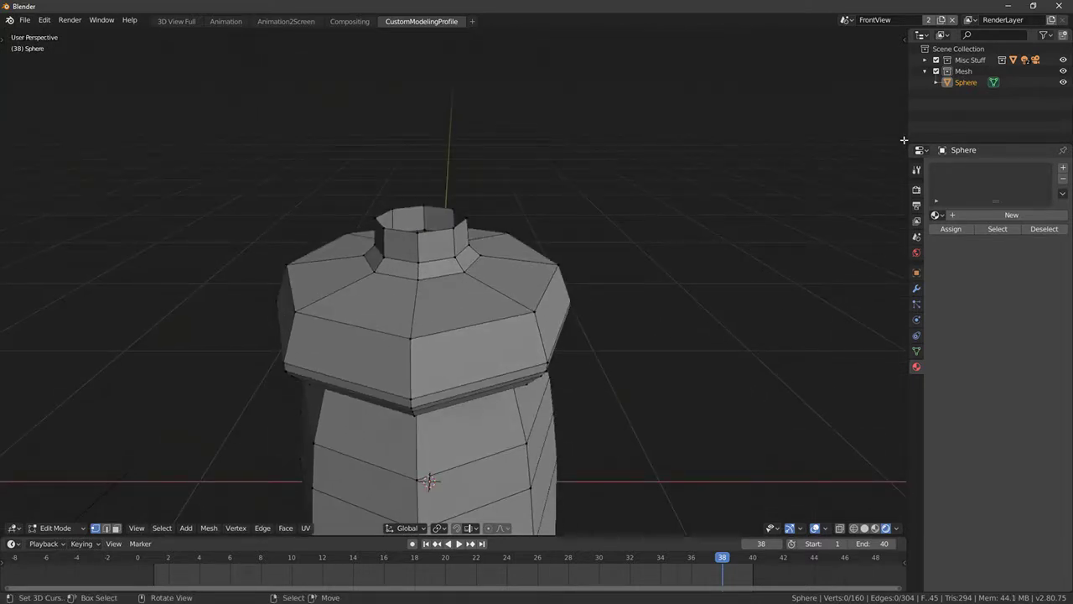
Step: Extrude the open top edge loop of the lid's knob in place and scale the new loop inward to 0.503
{"action": "middle_click_drag", "start_coordinate": [439, 210], "coordinate": [443, 240]}
{"action": "key", "text": "a"}
{"action": "left_click", "coordinate": [438, 230], "text": "alt"}
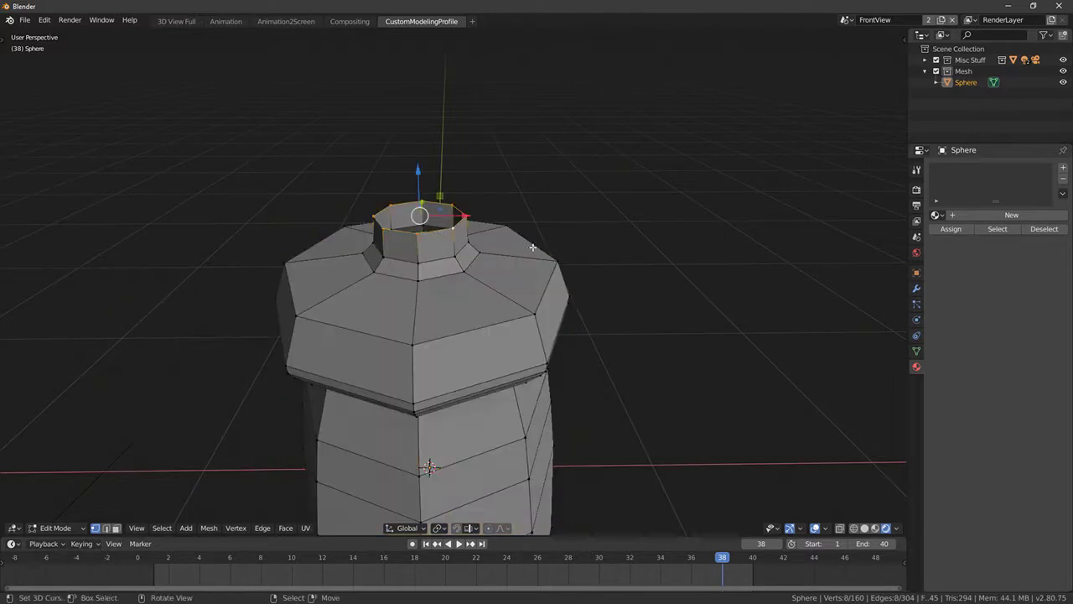
{"action": "key", "text": "KP_1"}
{"action": "middle_click_drag", "start_coordinate": [531, 212], "coordinate": [570, 192]}
{"action": "key", "text": "e"}
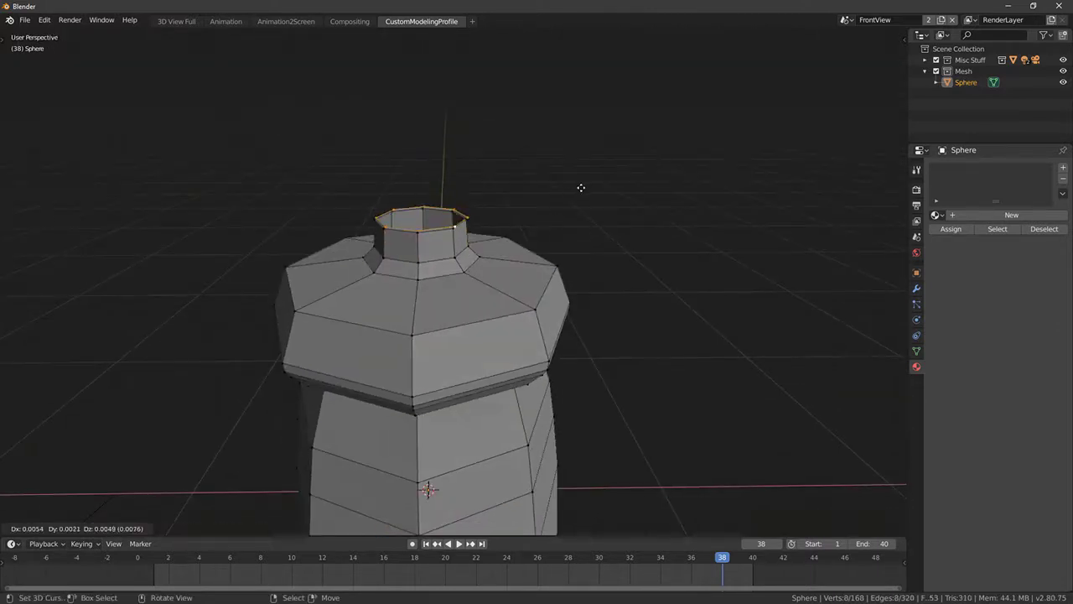
{"action": "right_click", "coordinate": [580, 187]}
{"action": "key", "text": "s"}
{"action": "left_click", "coordinate": [508, 199]}
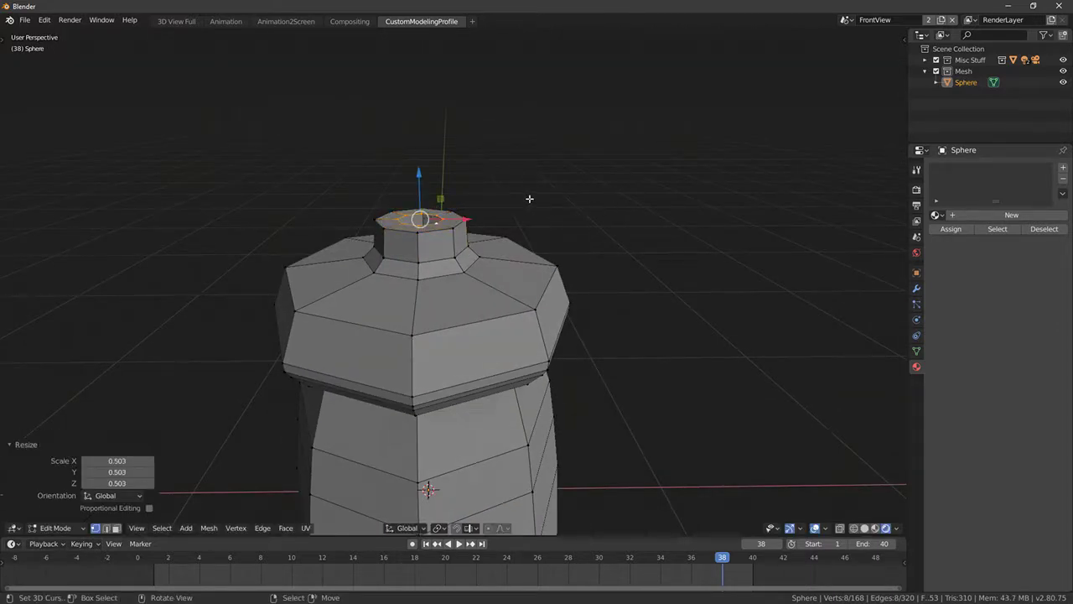
Step: Extrude the knob's inner loop down into a shallow recess and scale the recess's upper loop to about 1.2
{"action": "key", "text": "e"}
{"action": "right_click", "coordinate": [497, 190]}
{"action": "left_click_drag", "start_coordinate": [420, 176], "coordinate": [420, 188]}
{"action": "middle_click_drag", "start_coordinate": [420, 191], "coordinate": [429, 216]}
{"action": "key", "text": "alt+a"}
{"action": "right_click", "coordinate": [419, 198], "text": "alt"}
{"action": "key", "text": "s"}
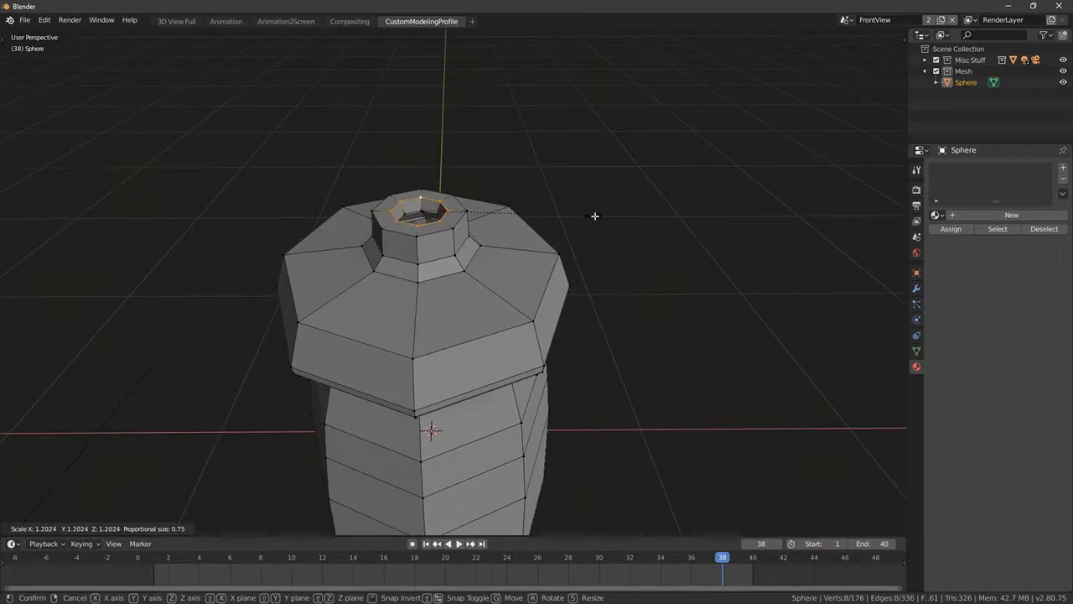
{"action": "left_click", "coordinate": [594, 215]}
Step: Fill the open bottom loop of the knob's recess with a face
{"action": "key", "text": "alt+a"}
{"action": "right_click", "coordinate": [411, 209], "text": "alt"}
{"action": "key", "text": "f"}
Step: Select the outer and inner loops of the knob's rim in edge mode and bevel them with a width of 0.014
{"action": "key", "text": "alt+a"}
{"action": "right_click", "coordinate": [375, 218], "text": "alt"}
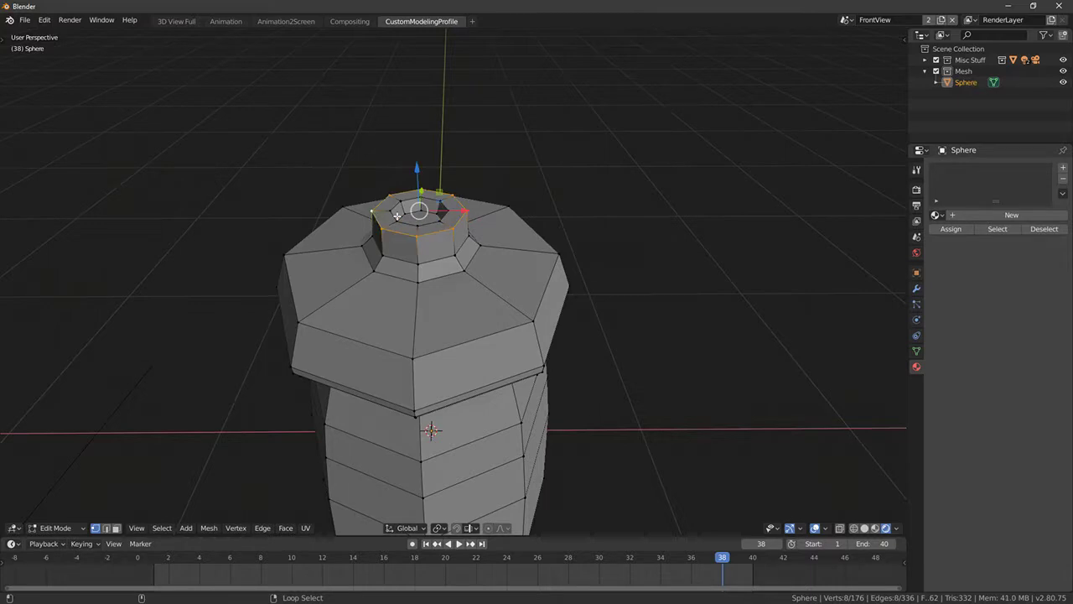
{"action": "right_click", "coordinate": [397, 219], "text": "alt+shift"}
{"action": "left_click", "coordinate": [105, 528]}
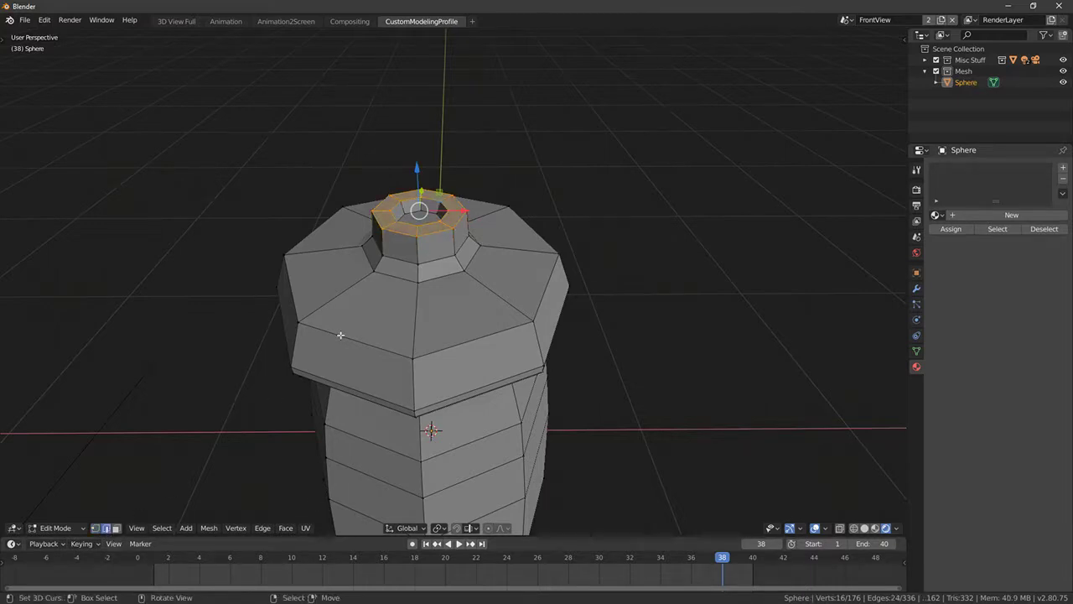
{"action": "key", "text": "ctrl+b"}
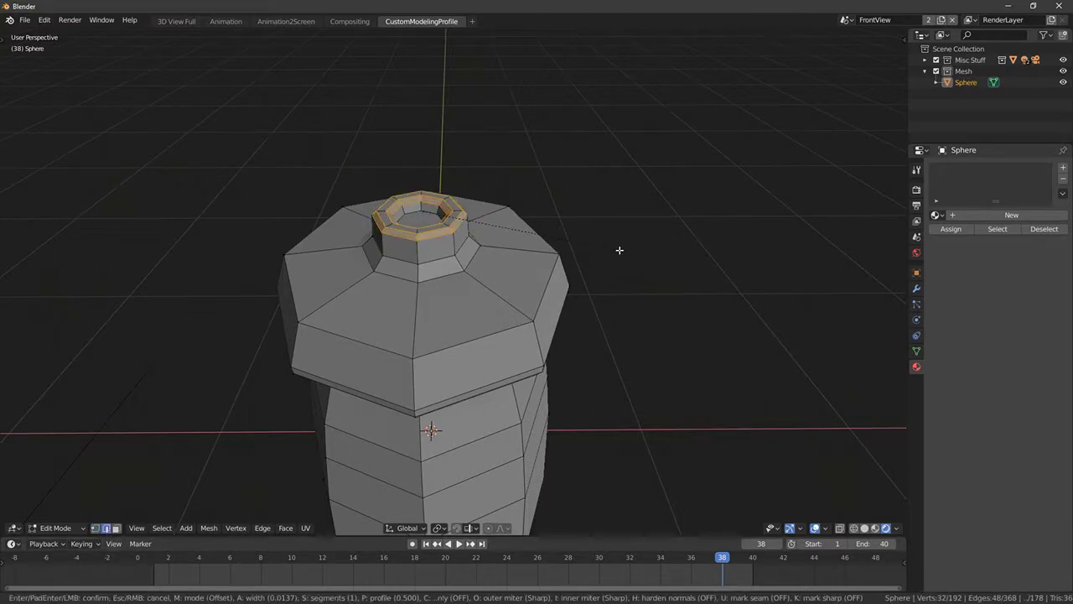
{"action": "left_click", "coordinate": [618, 250]}
Step: Examine the whole jar's silhouette from the front with nothing selected
{"action": "middle_click_drag", "start_coordinate": [455, 297], "coordinate": [521, 277]}
{"action": "middle_click_drag", "start_coordinate": [434, 233], "coordinate": [491, 219]}
{"action": "key", "text": "KP_1"}
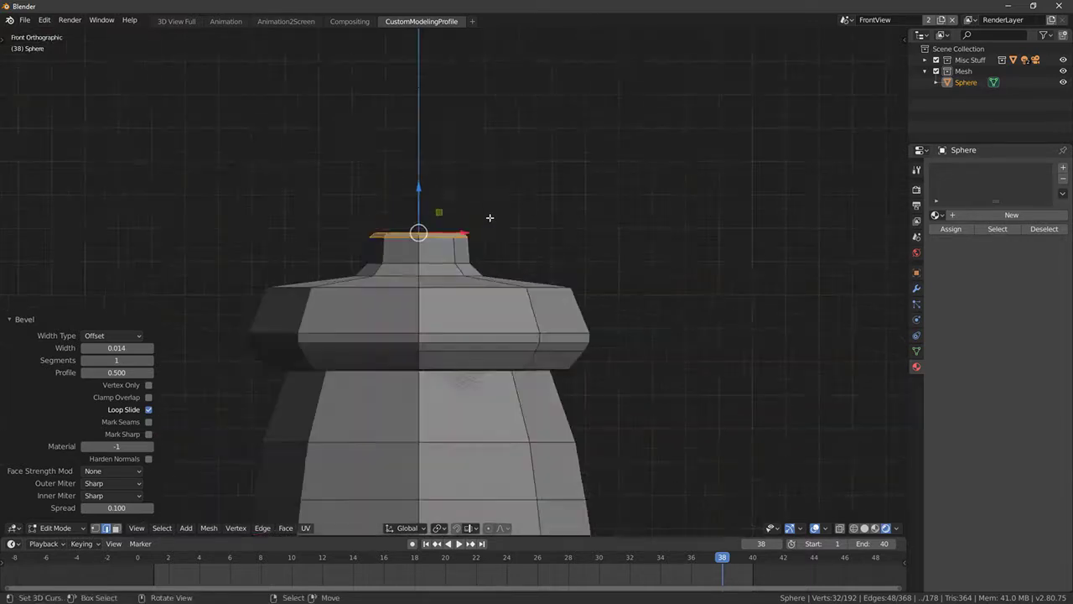
{"action": "scroll", "coordinate": [482, 232], "scroll_direction": "down", "scroll_amount": 4}
{"action": "key", "text": "alt+a"}
{"action": "scroll", "coordinate": [422, 273], "scroll_direction": "down", "scroll_amount": 4}
{"action": "middle_click_drag", "start_coordinate": [422, 274], "coordinate": [451, 355]}
{"action": "key", "text": "KP_1"}
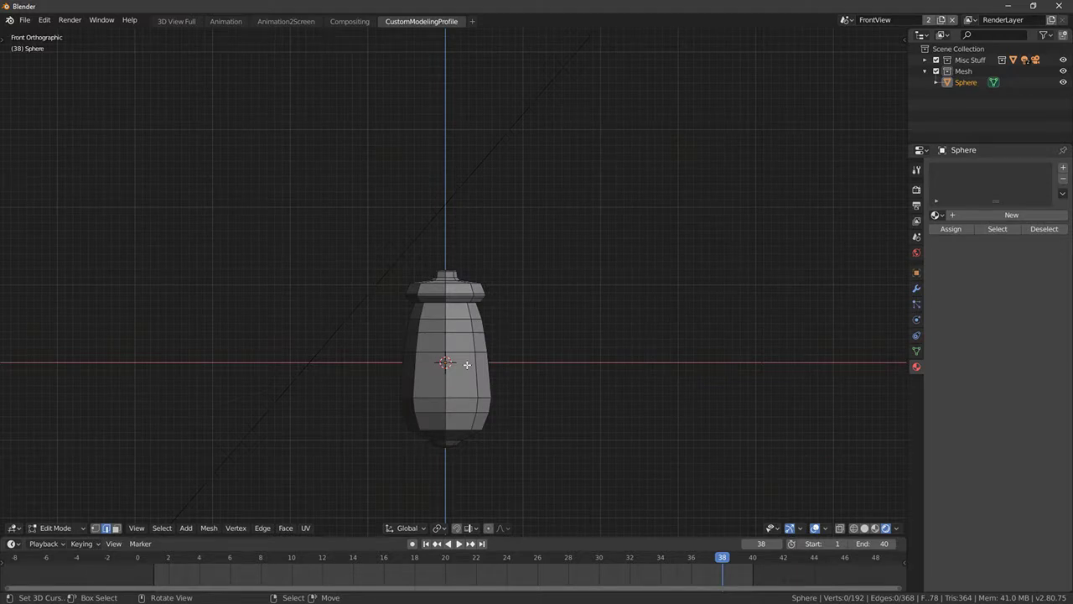
{"action": "scroll", "coordinate": [580, 291], "scroll_direction": "down", "scroll_amount": 2}
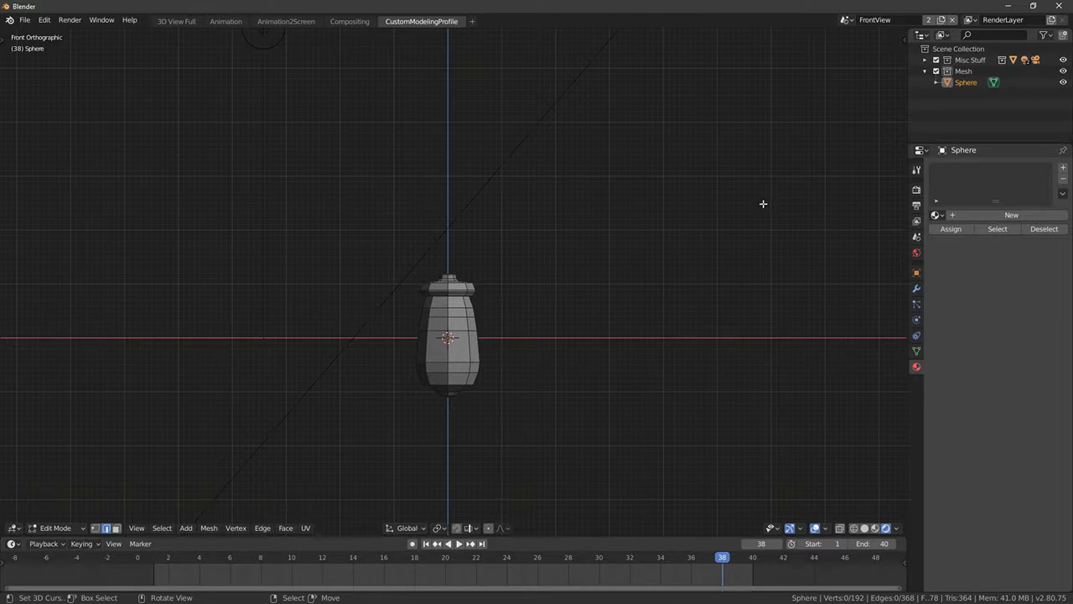
{"action": "scroll", "coordinate": [529, 391], "scroll_direction": "up", "scroll_amount": 3}
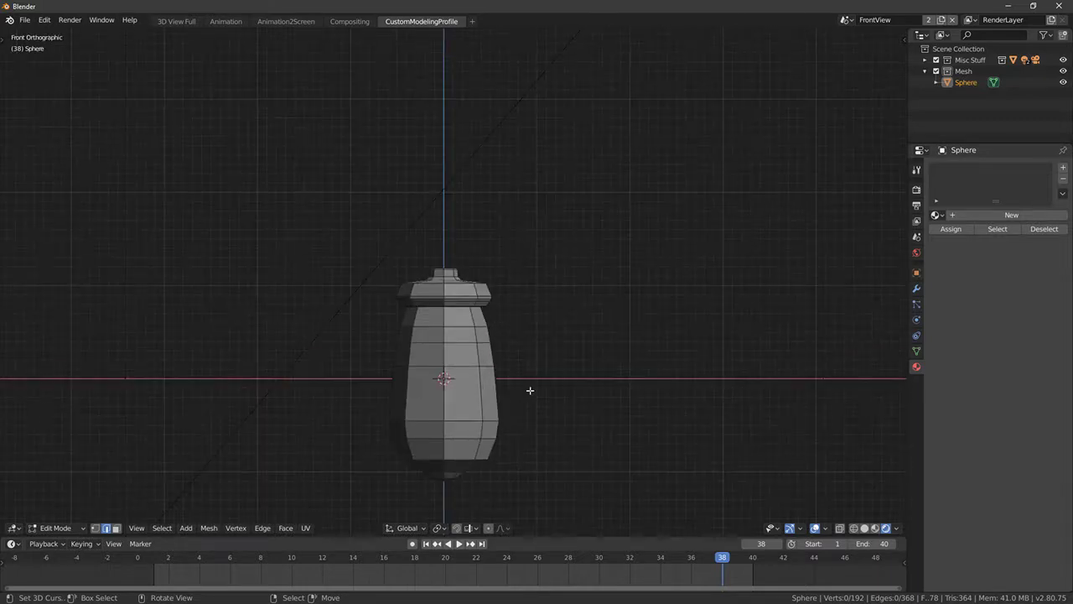
Step: Select the entire connected jar body and try clipping the side view to one half of the jar
{"action": "middle_click_drag", "start_coordinate": [529, 391], "coordinate": [544, 276], "text": "shift"}
{"action": "left_click", "coordinate": [456, 327]}
{"action": "key", "text": "ctrl+l"}
{"action": "middle_click_drag", "start_coordinate": [628, 259], "coordinate": [512, 248]}
{"action": "key", "text": "b"}
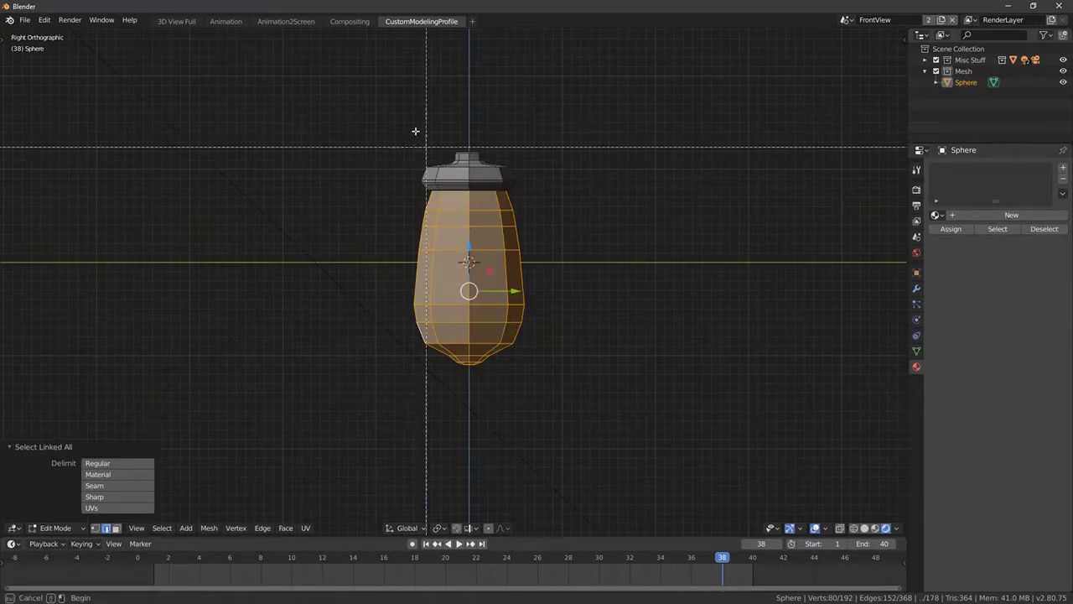
{"action": "left_click_drag", "start_coordinate": [385, 94], "coordinate": [470, 468]}
{"action": "key", "text": "KP_1"}
{"action": "key", "text": "KP_3"}
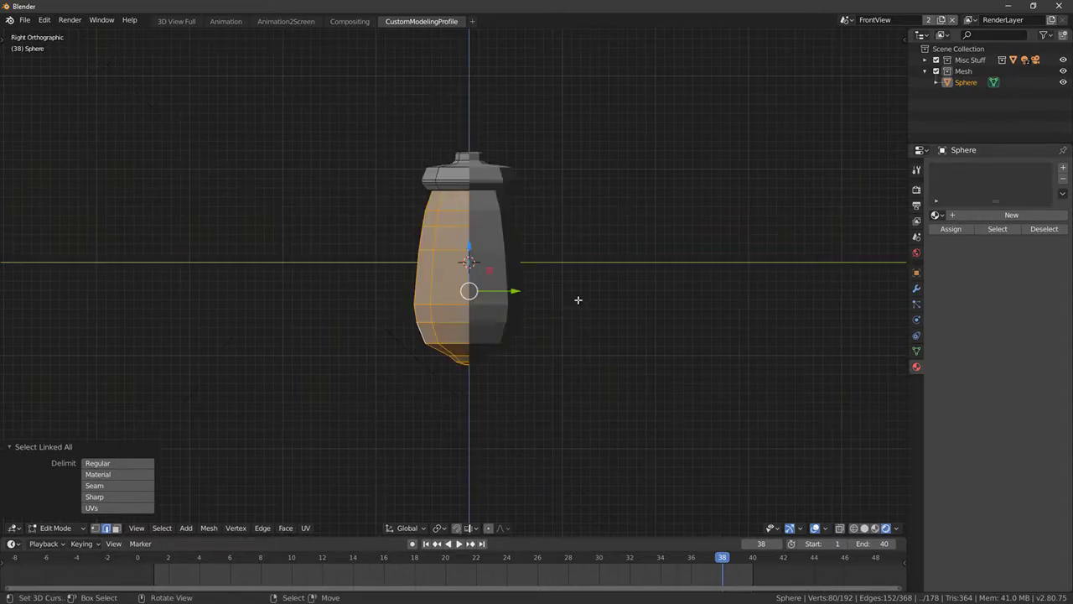
Step: Check the clipped jar from an angle, then clear the view clipping and the body selection
{"action": "key", "text": "ctrl+KP_1"}
{"action": "middle_click_drag", "start_coordinate": [546, 274], "coordinate": [673, 323]}
{"action": "key", "text": "Tab"}
{"action": "key", "text": "Tab"}
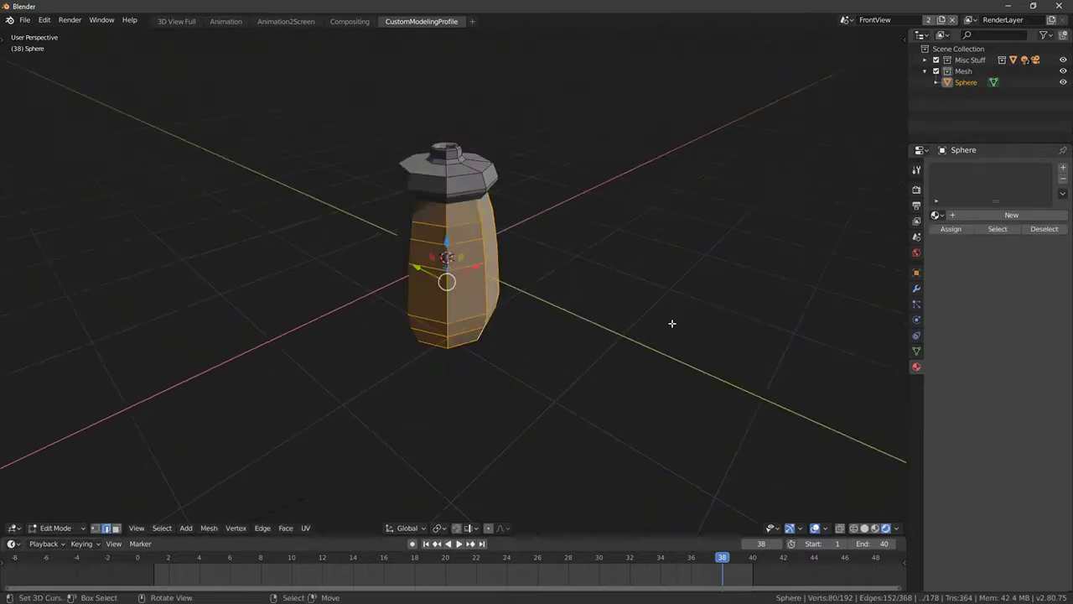
{"action": "middle_click_drag", "start_coordinate": [515, 300], "coordinate": [479, 297]}
{"action": "key", "text": "KP_3"}
{"action": "key", "text": "alt+h"}
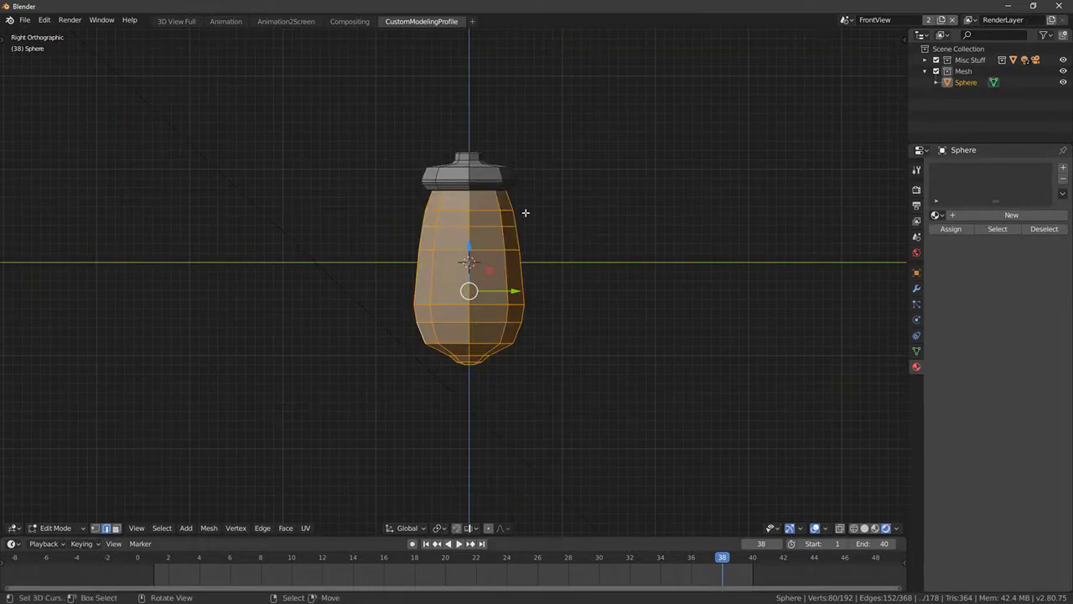
{"action": "key", "text": "alt+a"}
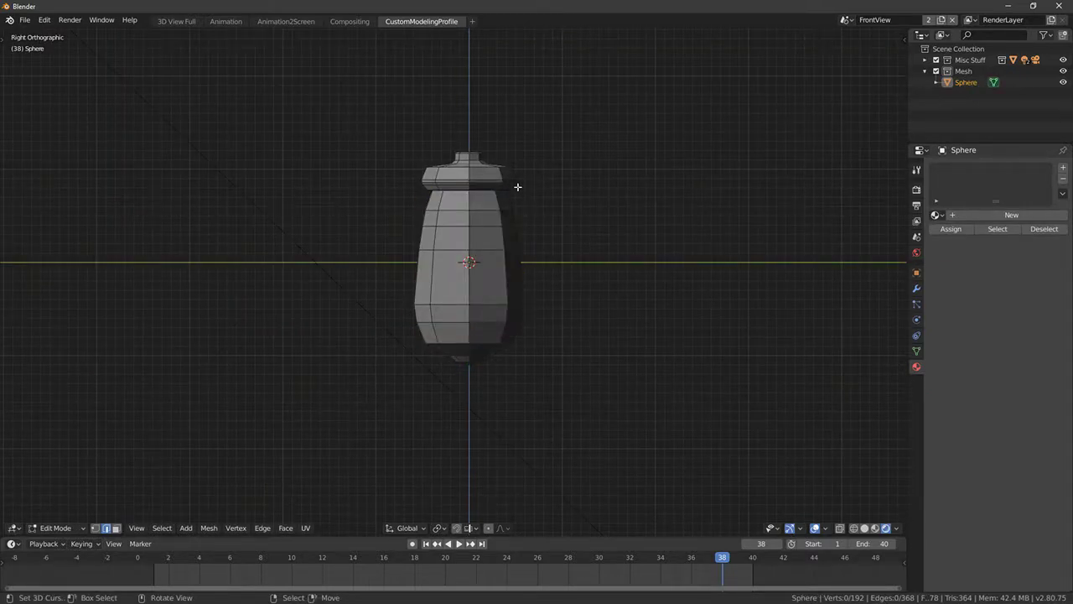
Step: Clip the side view to the opposite half of the jar to expose its interior, and return to solid display
{"action": "key", "text": "alt+b"}
{"action": "left_click_drag", "start_coordinate": [451, 127], "coordinate": [638, 469]}
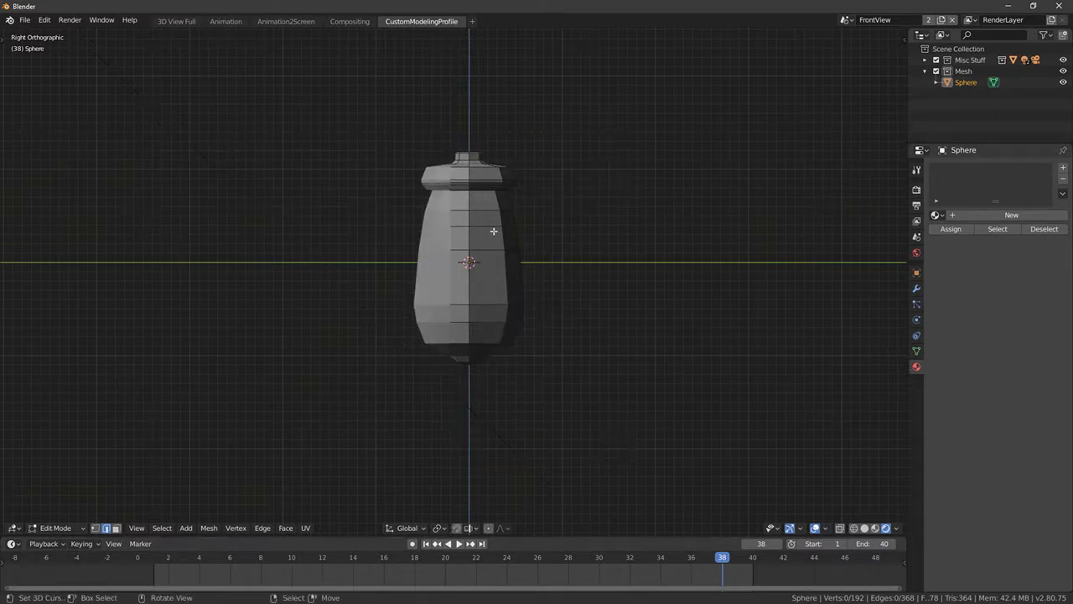
{"action": "mouse_move", "coordinate": [494, 232]}
{"action": "middle_mouse_down", "text": "alt"}
{"action": "mouse_move", "coordinate": [606, 256]}
{"action": "mouse_move", "coordinate": [534, 246]}
{"action": "mouse_move", "coordinate": [539, 260]}
{"action": "middle_mouse_up", "text": "alt"}
{"action": "key", "text": "Tab"}
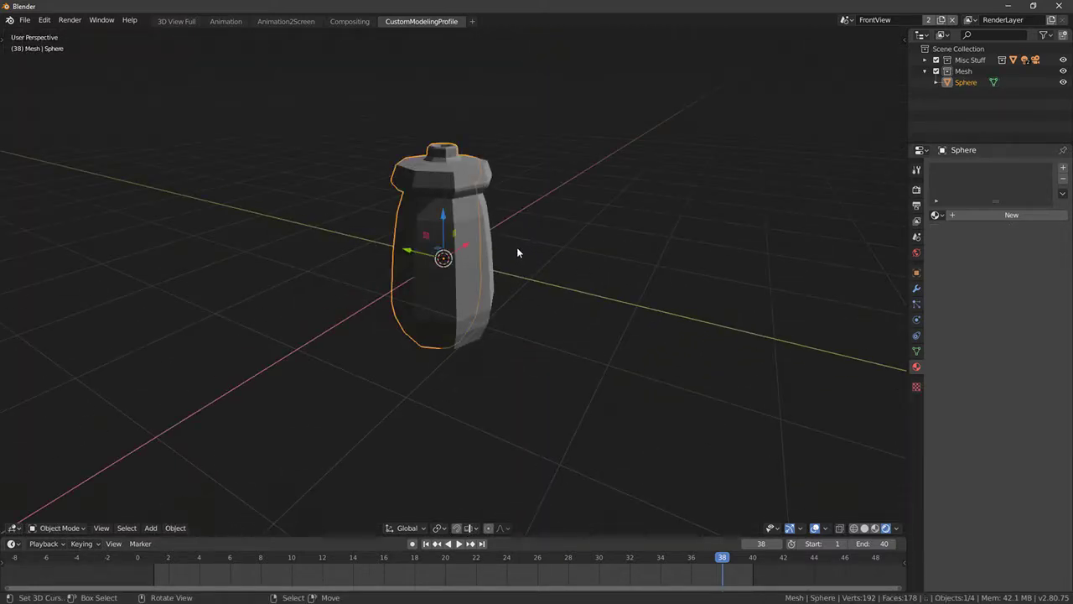
{"action": "key", "text": "Tab"}
{"action": "middle_click_drag", "start_coordinate": [470, 248], "coordinate": [469, 258]}
{"action": "key", "text": "z"}
{"action": "mouse_move", "coordinate": [563, 251]}
{"action": "middle_mouse_down"}
{"action": "mouse_move", "coordinate": [431, 231]}
{"action": "mouse_move", "coordinate": [522, 236]}
{"action": "mouse_move", "coordinate": [508, 270]}
{"action": "mouse_move", "coordinate": [473, 267]}
{"action": "mouse_move", "coordinate": [491, 208]}
{"action": "mouse_move", "coordinate": [442, 150]}
{"action": "mouse_move", "coordinate": [448, 134]}
{"action": "mouse_move", "coordinate": [444, 161]}
{"action": "mouse_move", "coordinate": [462, 181]}
{"action": "middle_mouse_up"}
{"action": "scroll", "coordinate": [431, 230], "scroll_direction": "up", "scroll_amount": 4}
{"action": "key", "text": "KP_1"}
{"action": "scroll", "coordinate": [522, 235], "scroll_direction": "down", "scroll_amount": 2}
Step: Select the innermost edge loop under the lid and fill it with a face
{"action": "key", "text": "a"}
{"action": "left_click", "coordinate": [444, 162], "text": "alt"}
{"action": "key", "text": "KP_1"}
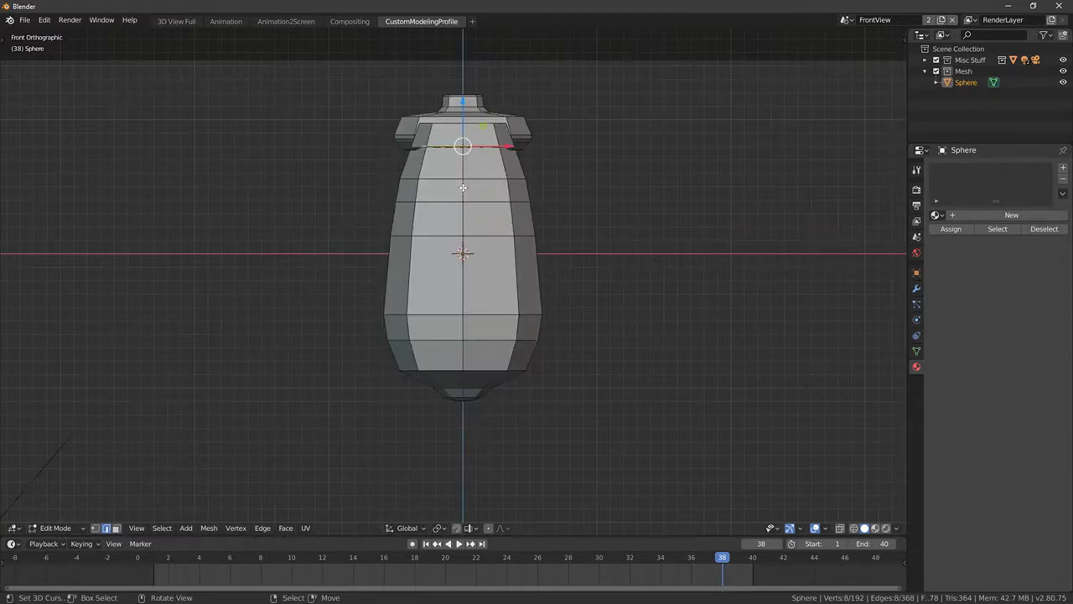
{"action": "scroll", "coordinate": [452, 149], "scroll_direction": "up", "scroll_amount": 1}
{"action": "key", "text": "e"}
{"action": "right_click", "coordinate": [570, 151]}
{"action": "key", "text": "ctrl+z"}
{"action": "middle_click_drag", "start_coordinate": [570, 151], "coordinate": [493, 178]}
{"action": "key", "text": "f"}
Step: Redefine the side-view clipping around one half of the jar and return to Object Mode in solid display
{"action": "key", "text": "KP_3"}
{"action": "key", "text": "b"}
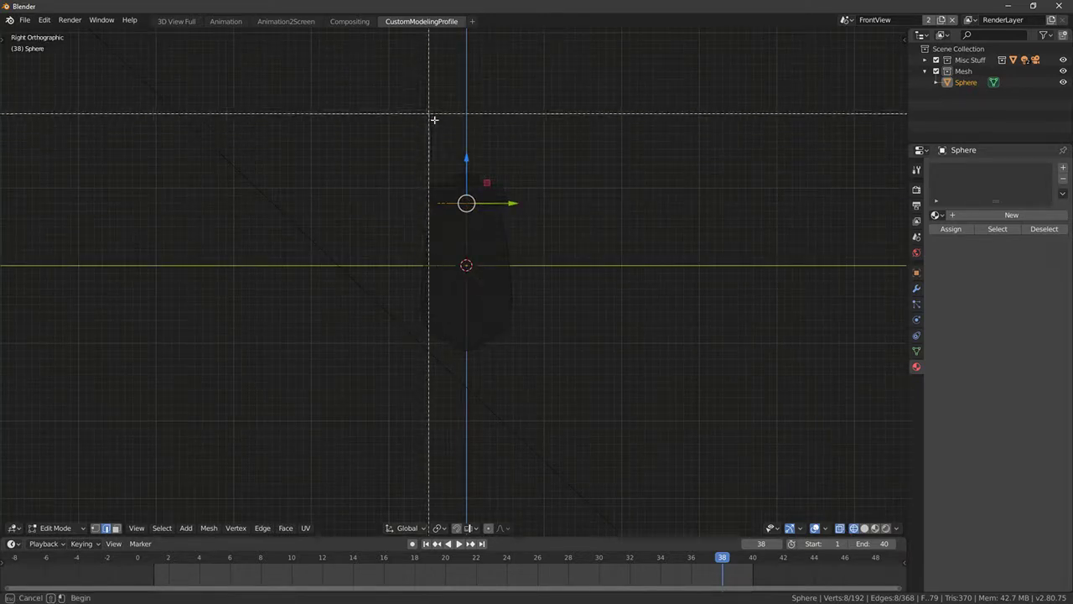
{"action": "left_click_drag", "start_coordinate": [459, 125], "coordinate": [583, 384]}
{"action": "key", "text": "Tab"}
{"action": "mouse_move", "coordinate": [430, 327]}
{"action": "middle_mouse_down"}
{"action": "mouse_move", "coordinate": [475, 341]}
{"action": "mouse_move", "coordinate": [532, 312]}
{"action": "mouse_move", "coordinate": [498, 320]}
{"action": "middle_mouse_up"}
{"action": "key", "text": "shift+z"}
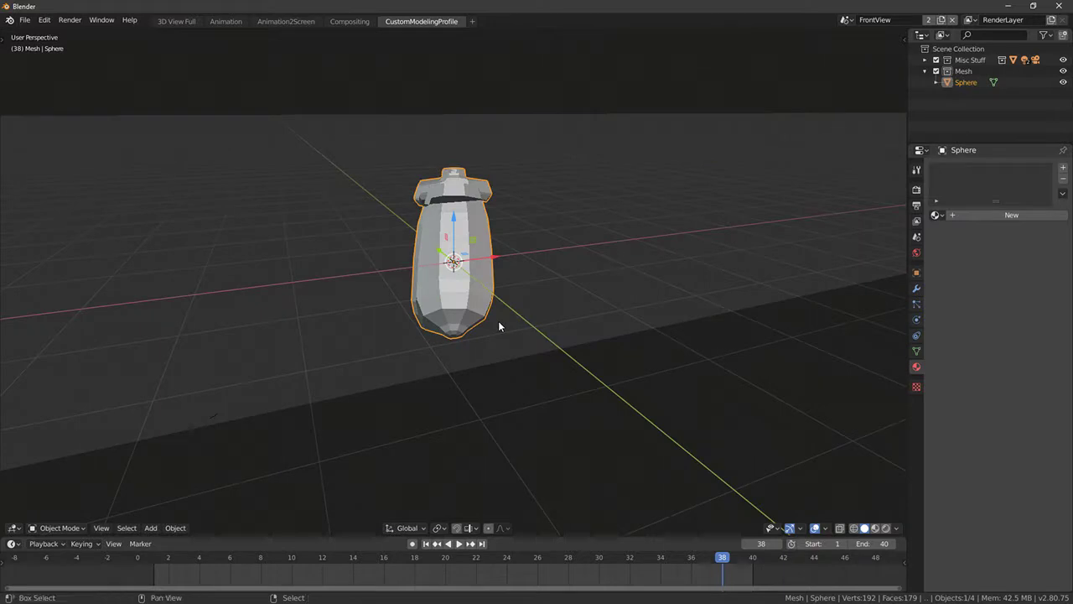
Step: Add a Bezier curve at the jar's centre and open it in Edit Mode
{"action": "key", "text": "shift+a"}
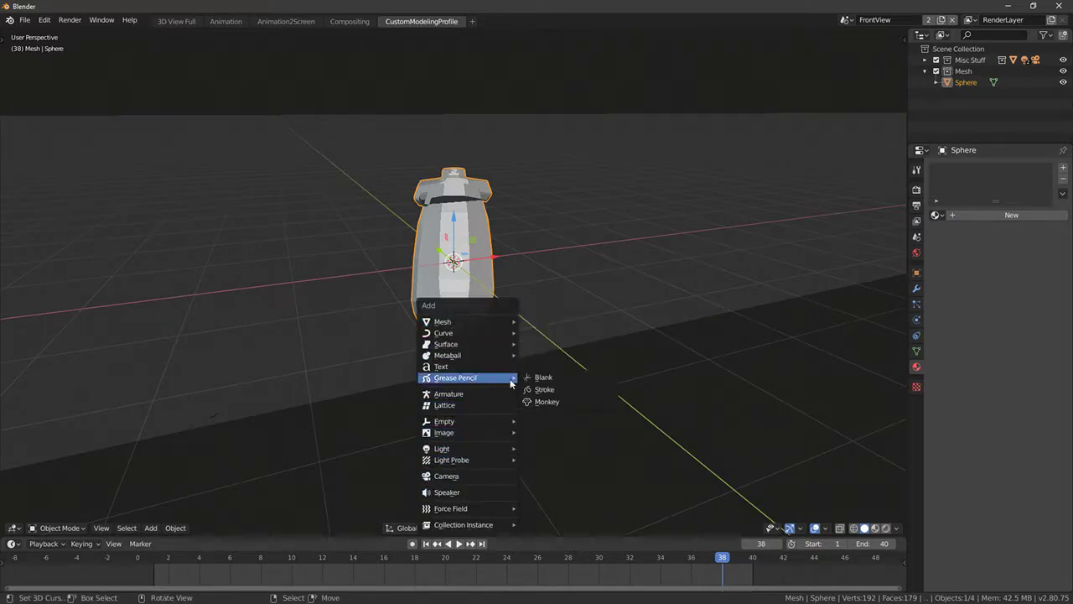
{"action": "mouse_move", "coordinate": [469, 333]}
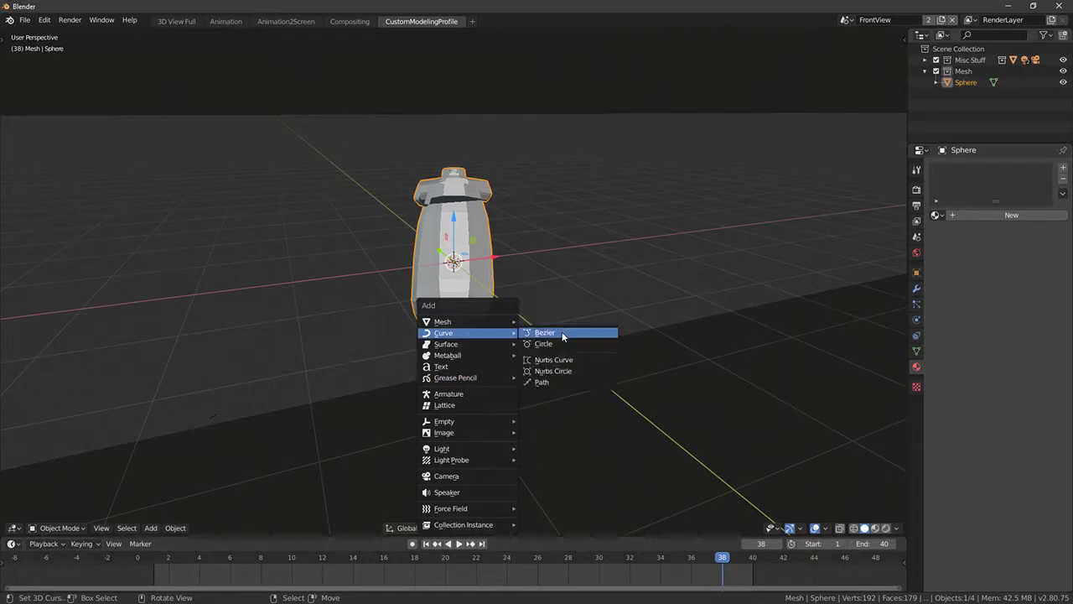
{"action": "left_click", "coordinate": [562, 331]}
{"action": "key", "text": "KP_1"}
{"action": "middle_click_drag", "start_coordinate": [540, 285], "coordinate": [522, 307]}
{"action": "key", "text": "Tab"}
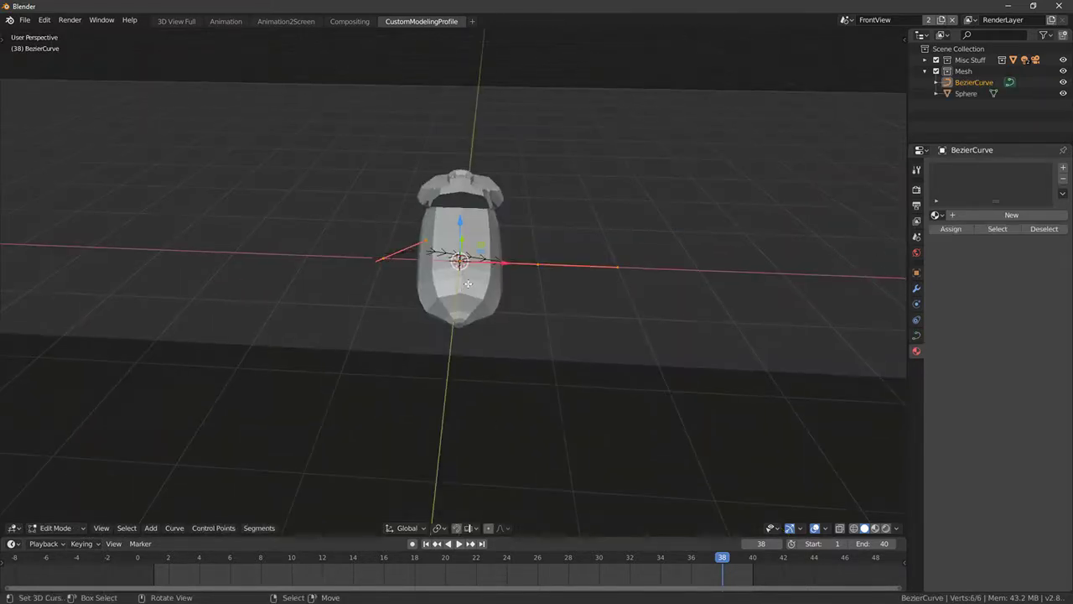
Step: Move the curve's control point on the negative X side by 0.663 in X and 0.598 in Z, onto the upper body
{"action": "key", "text": "KP_1"}
{"action": "right_click", "coordinate": [383, 267]}
{"action": "middle_click_drag", "start_coordinate": [384, 276], "coordinate": [323, 308]}
{"action": "key", "text": "KP_1"}
{"action": "key", "text": "g"}
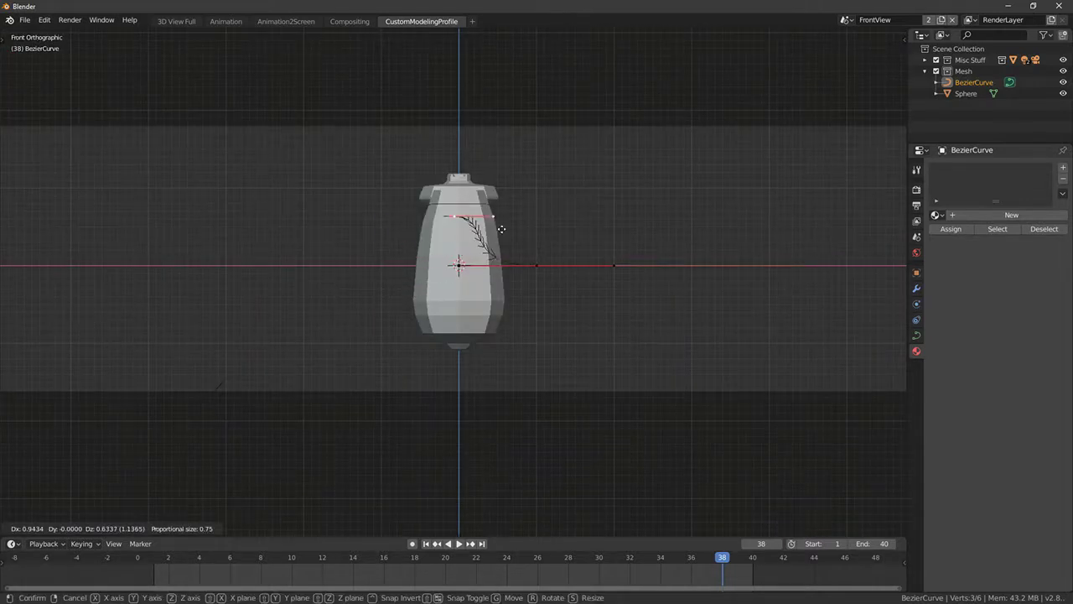
{"action": "left_click", "coordinate": [482, 214]}
Step: Shift the same control point by 0.216 in X and 0.007 in Y in the top view
{"action": "middle_click_drag", "start_coordinate": [568, 199], "coordinate": [515, 279]}
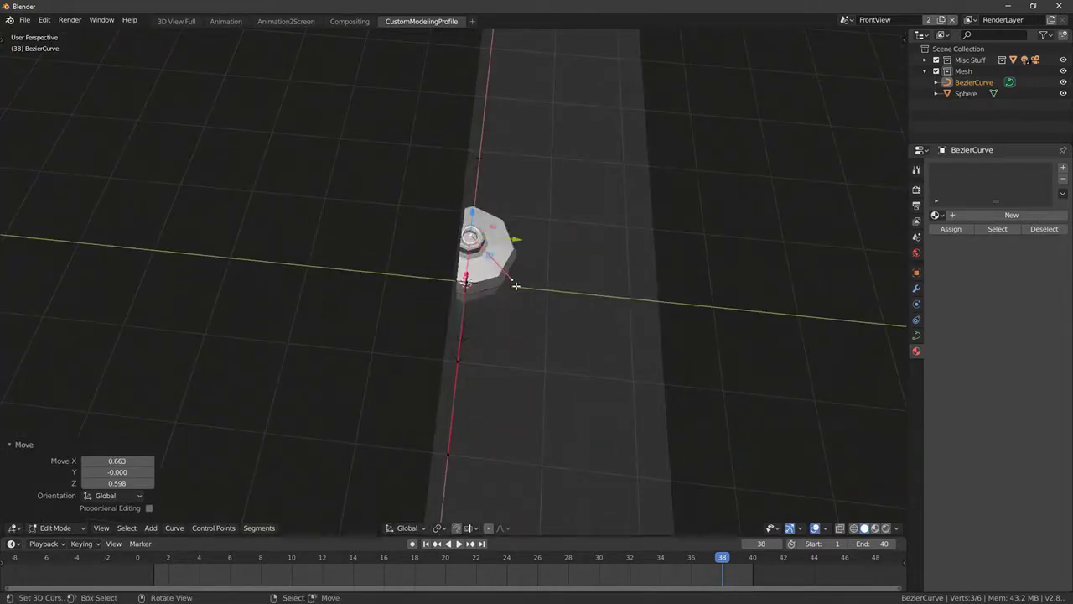
{"action": "key", "text": "KP_7"}
{"action": "key", "text": "g"}
{"action": "left_click", "coordinate": [544, 267]}
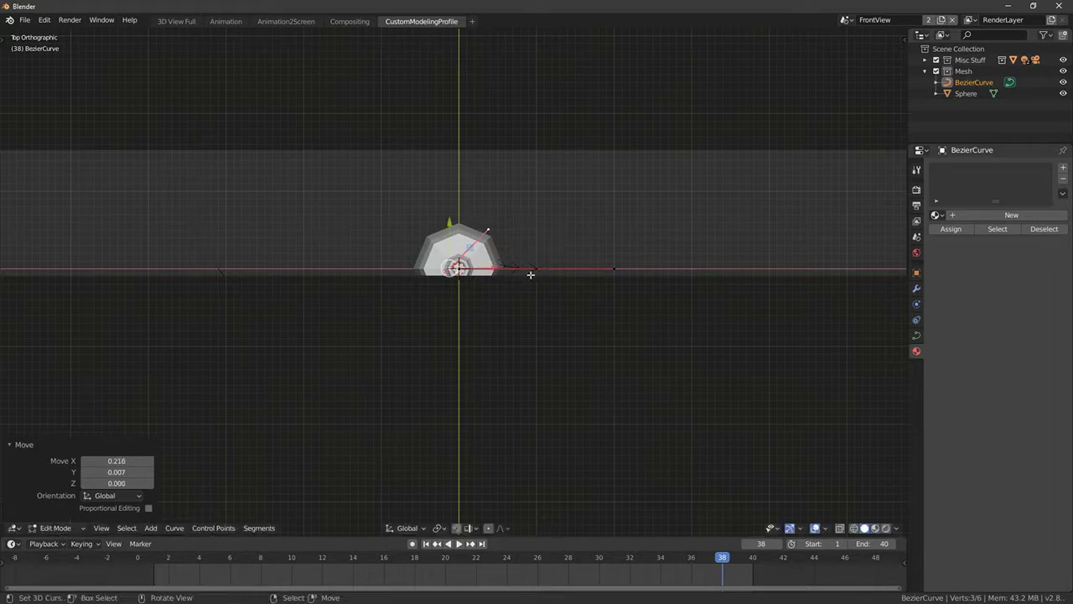
Step: Rotate the curve's control point on the positive X side to a nearly vertical direction in the front view
{"action": "right_click", "coordinate": [534, 271]}
{"action": "key", "text": "r"}
{"action": "right_click", "coordinate": [630, 302]}
{"action": "key", "text": "KP_1"}
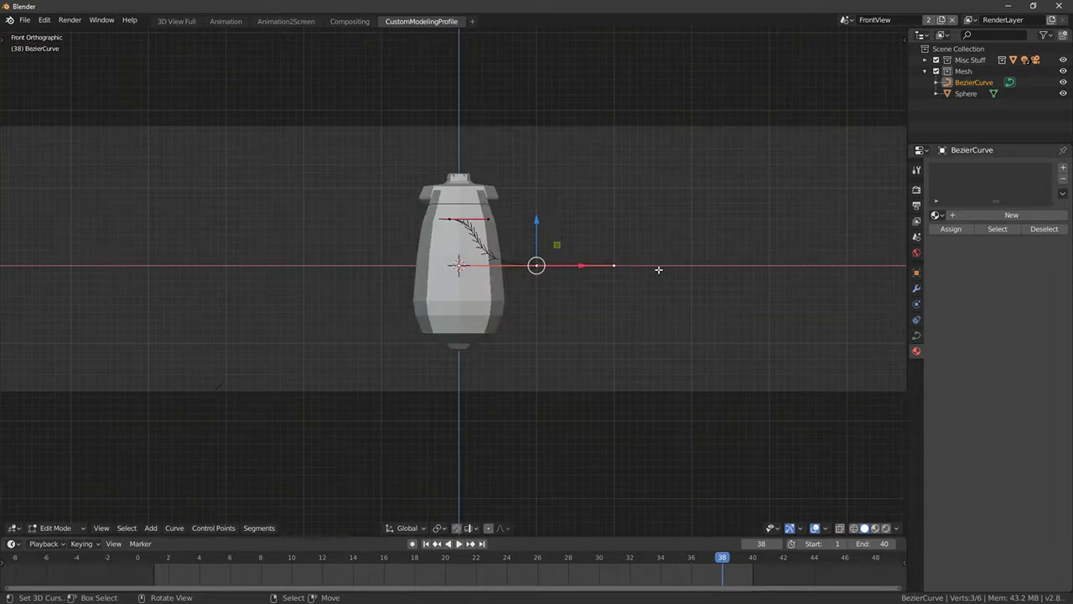
{"action": "key", "text": "r"}
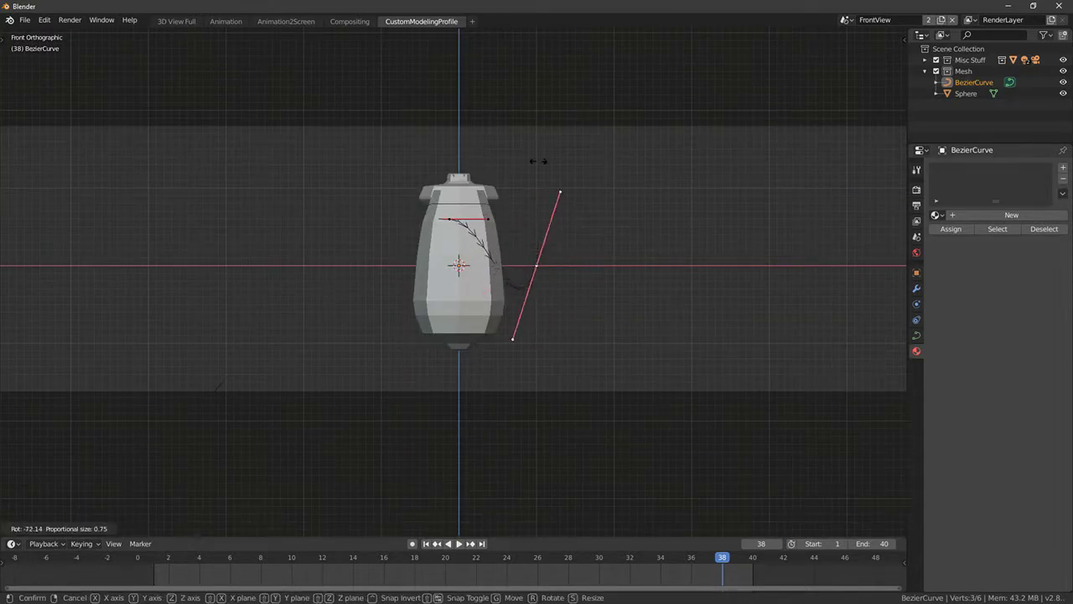
{"action": "left_click", "coordinate": [508, 179]}
Step: Rotate the control point on the jar's upper body until its handles run nearly vertical, finishing with a 5.94° turn
{"action": "key", "text": "r"}
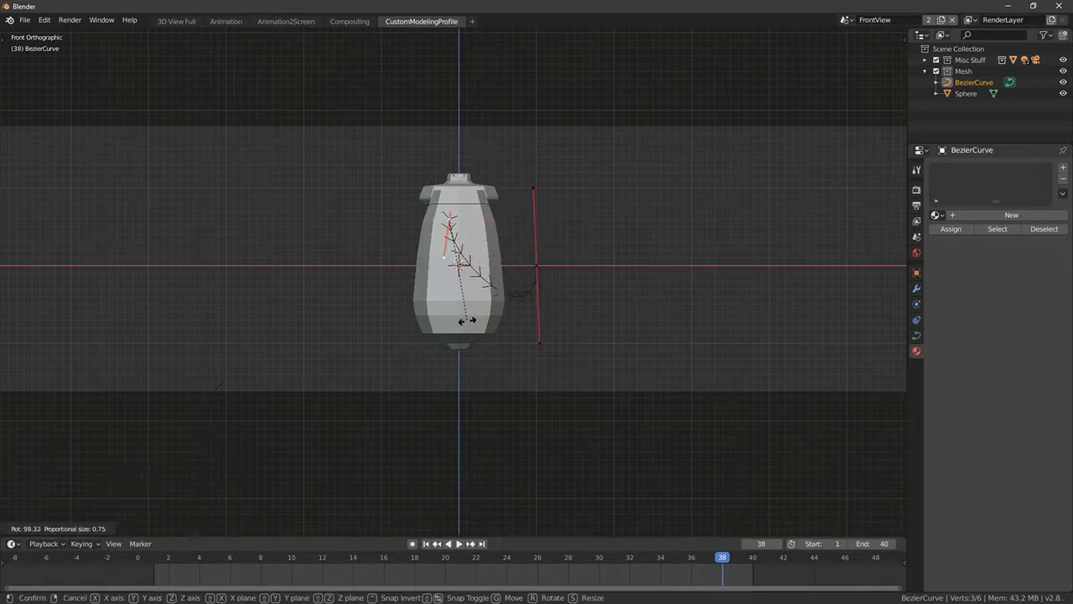
{"action": "left_click", "coordinate": [497, 318]}
{"action": "key", "text": "r"}
{"action": "left_click", "coordinate": [500, 242]}
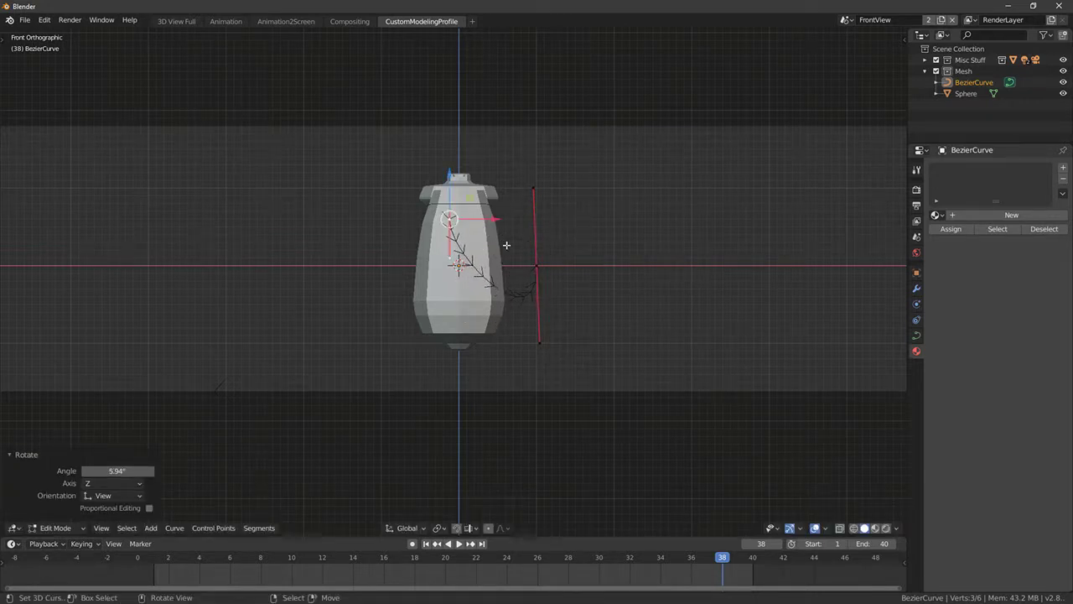
Step: Move the positive-X control point onto the upper body level with the other one, and extend the other point's lower handle downward
{"action": "key", "text": "g"}
{"action": "left_click", "coordinate": [473, 208]}
{"action": "right_click", "coordinate": [449, 257]}
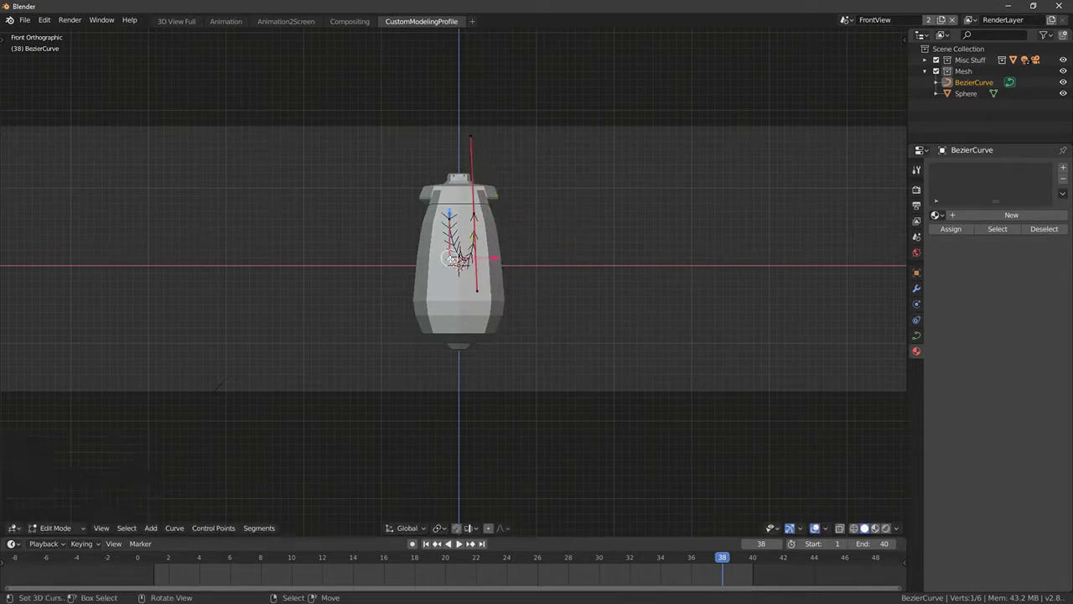
{"action": "key", "text": "g"}
{"action": "left_click", "coordinate": [433, 312]}
Step: Subdivide the entire curve with 3 cuts
{"action": "right_click", "coordinate": [474, 215]}
{"action": "key", "text": "a"}
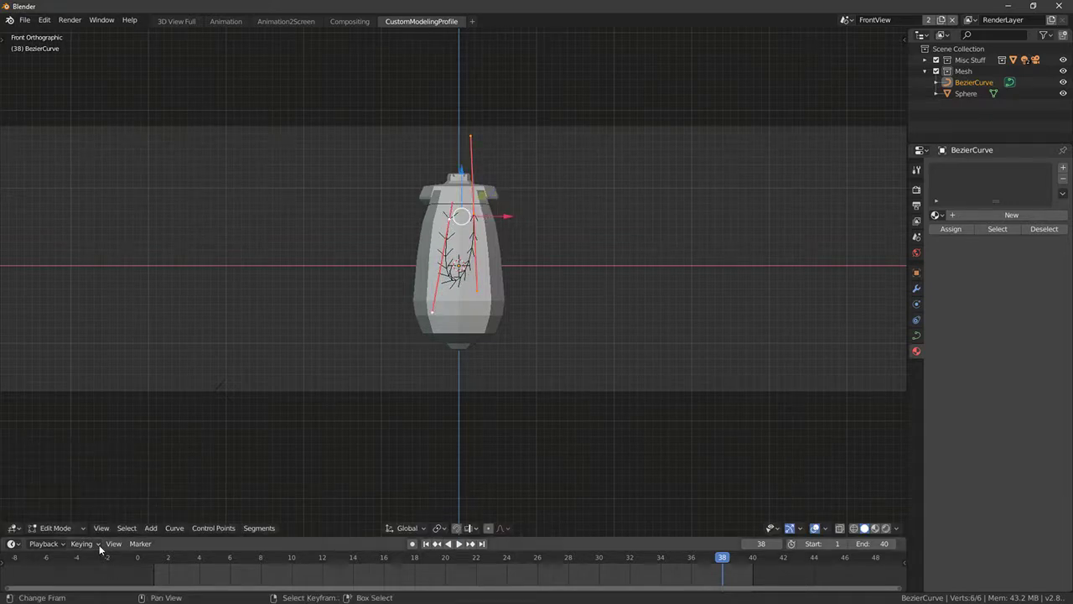
{"action": "key", "text": "F3"}
{"action": "type", "text": "subdiv"}
{"action": "key", "text": "Return"}
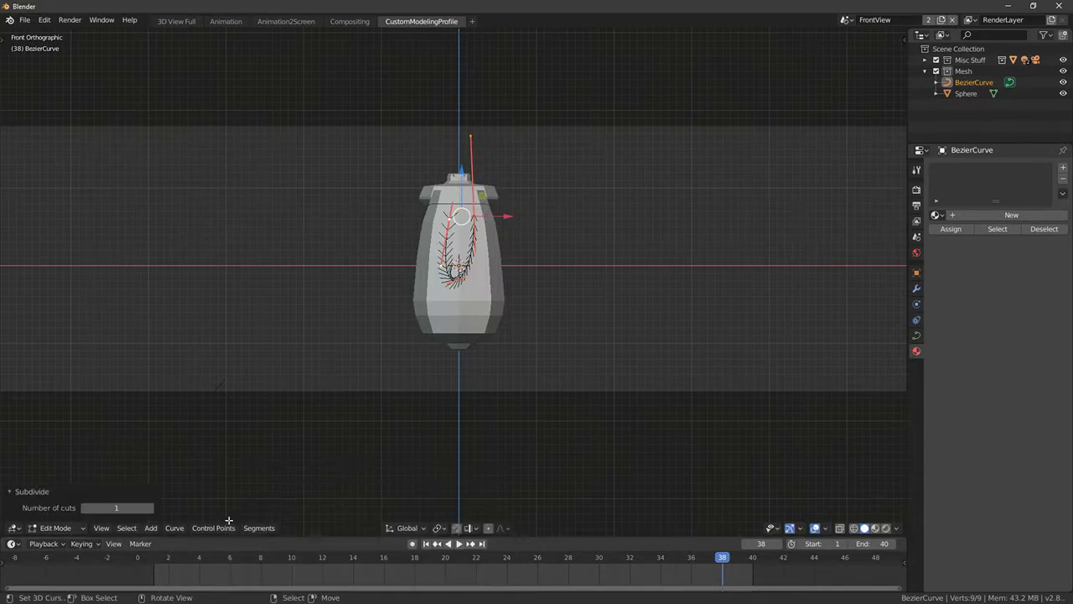
{"action": "left_click", "coordinate": [149, 509]}
{"action": "left_click", "coordinate": [149, 509]}
Step: Spread the curve's three lower control points downward and outward to form a wider U on the jar's lower body in the front view
{"action": "scroll", "coordinate": [305, 344], "scroll_direction": "up", "scroll_amount": 8}
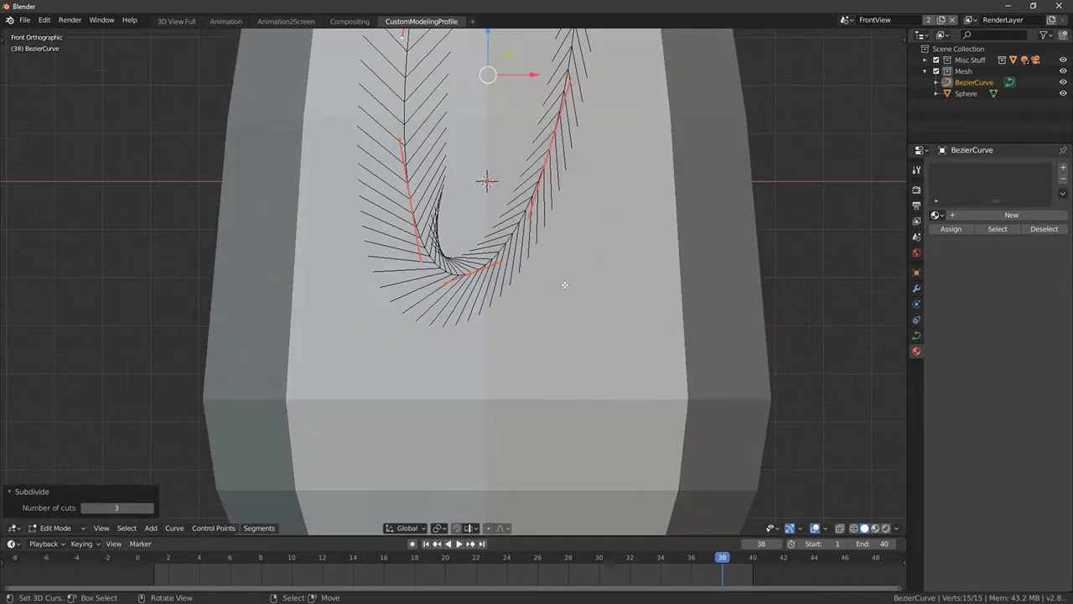
{"action": "scroll", "coordinate": [523, 267], "scroll_direction": "down", "scroll_amount": 5}
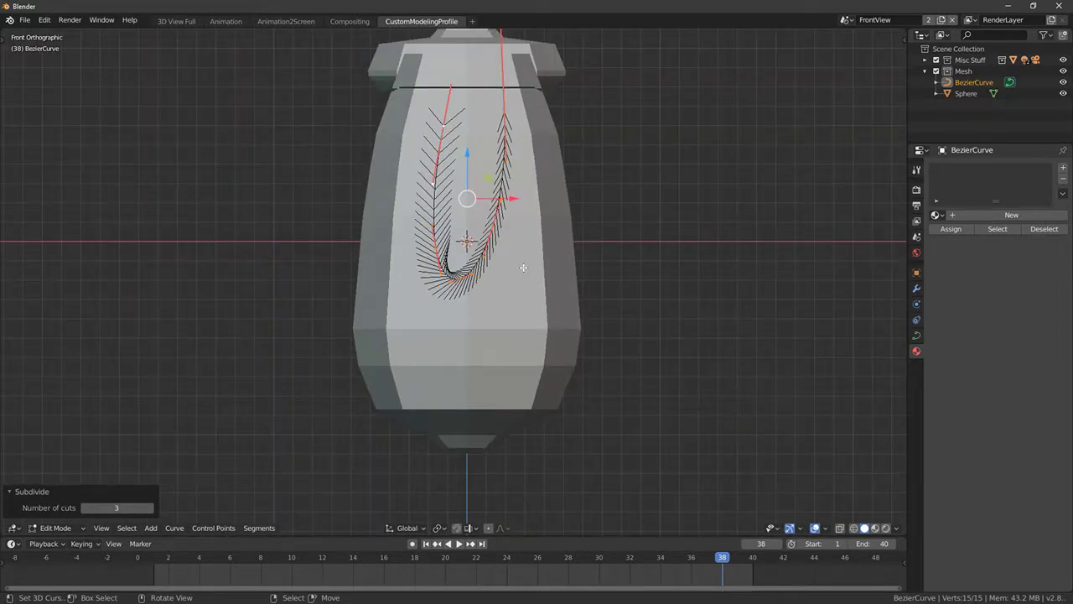
{"action": "scroll", "coordinate": [454, 282], "scroll_direction": "up", "scroll_amount": 4}
{"action": "right_click", "coordinate": [414, 215]}
{"action": "key", "text": "g"}
{"action": "left_click", "coordinate": [393, 296]}
{"action": "right_click", "coordinate": [470, 287]}
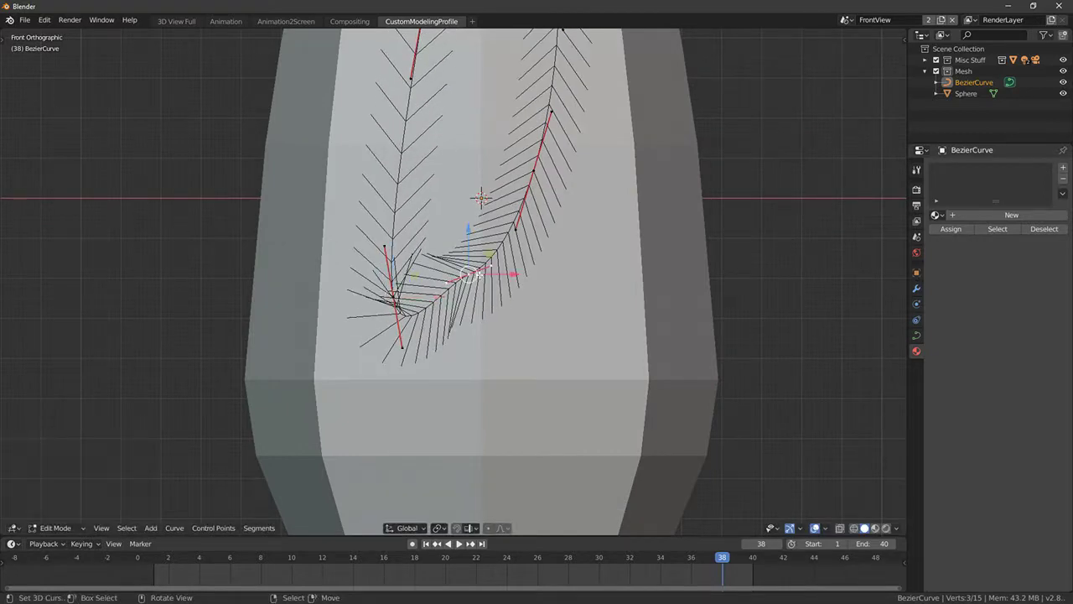
{"action": "key", "text": "g"}
{"action": "left_click", "coordinate": [468, 379]}
{"action": "right_click", "coordinate": [536, 187]}
{"action": "key", "text": "g"}
{"action": "left_click", "coordinate": [556, 299]}
Step: Reposition the lower negative-X control point in perspective, and move the bottom one by -0.010 in X, -0.012 in Y and 0.035 in Z
{"action": "middle_click_drag", "start_coordinate": [556, 300], "coordinate": [531, 279]}
{"action": "right_click", "coordinate": [490, 297]}
{"action": "key", "text": "g"}
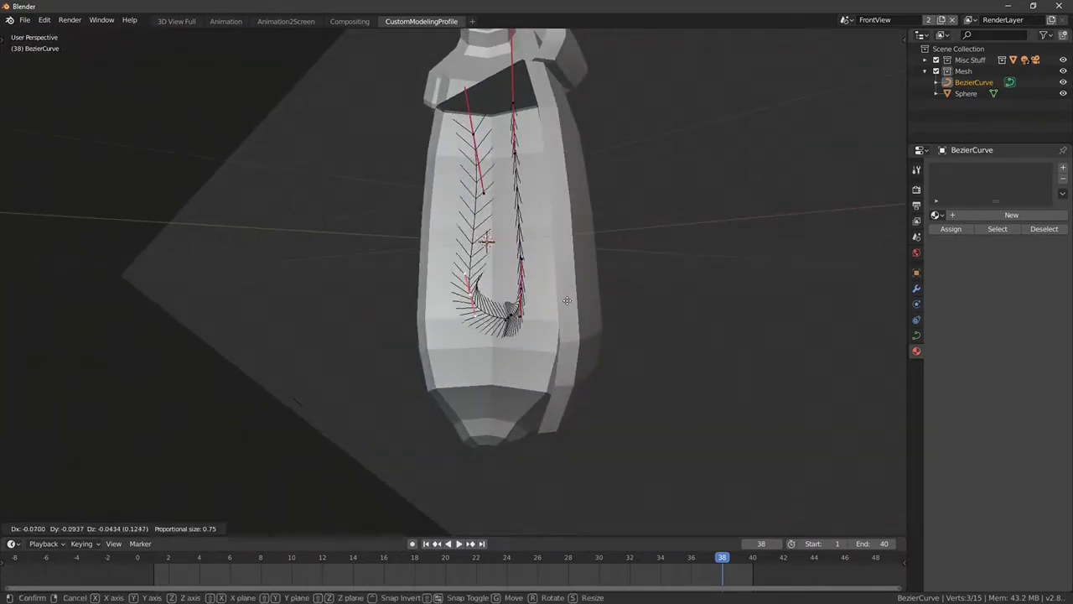
{"action": "left_click", "coordinate": [557, 303]}
{"action": "right_click", "coordinate": [506, 319]}
{"action": "key", "text": "g"}
{"action": "left_click", "coordinate": [503, 311]}
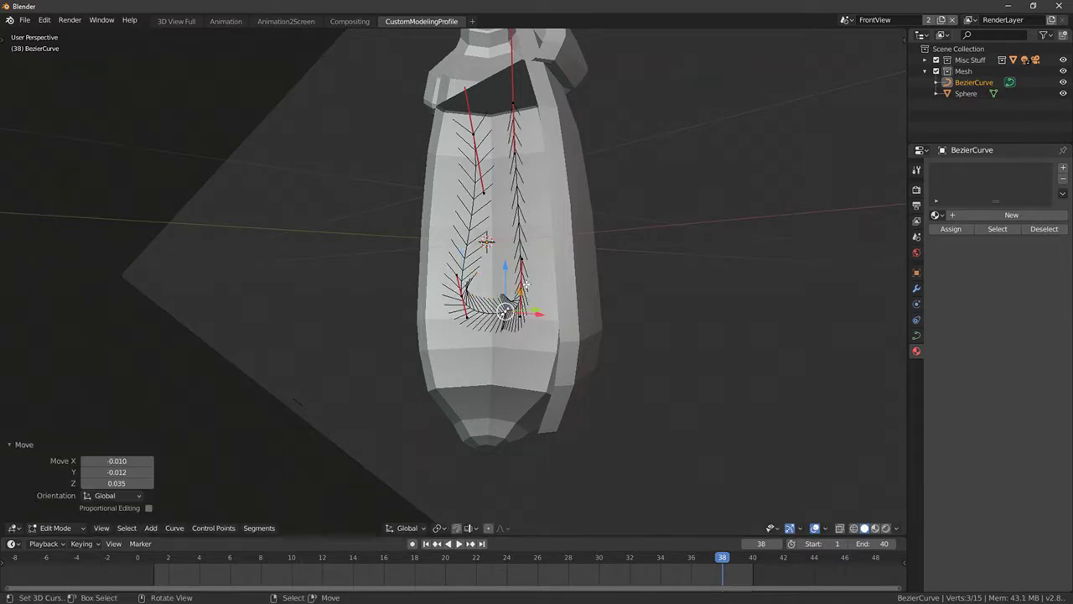
{"action": "right_click", "coordinate": [525, 286]}
{"action": "key", "text": "g"}
{"action": "right_click", "coordinate": [510, 297]}
{"action": "key", "text": "KP_3"}
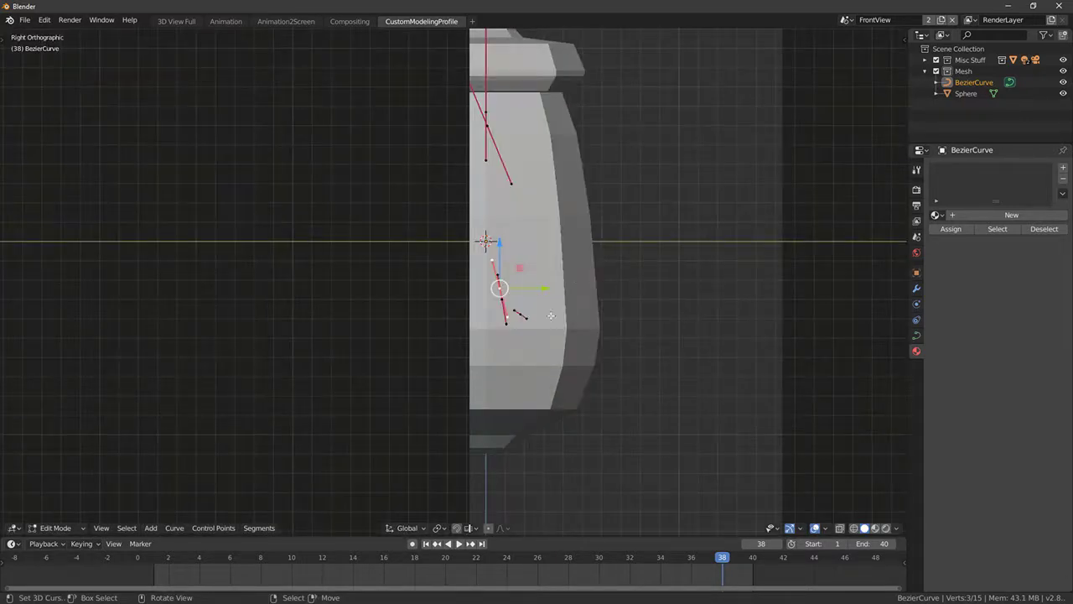
Step: Hide the jar mesh in Object Mode and select the Bezier curve with its curve data settings shown
{"action": "middle_click_drag", "start_coordinate": [462, 255], "coordinate": [543, 212]}
{"action": "key", "text": "Tab"}
{"action": "right_click", "coordinate": [589, 285]}
{"action": "scroll", "coordinate": [543, 212], "scroll_direction": "down", "scroll_amount": 4}
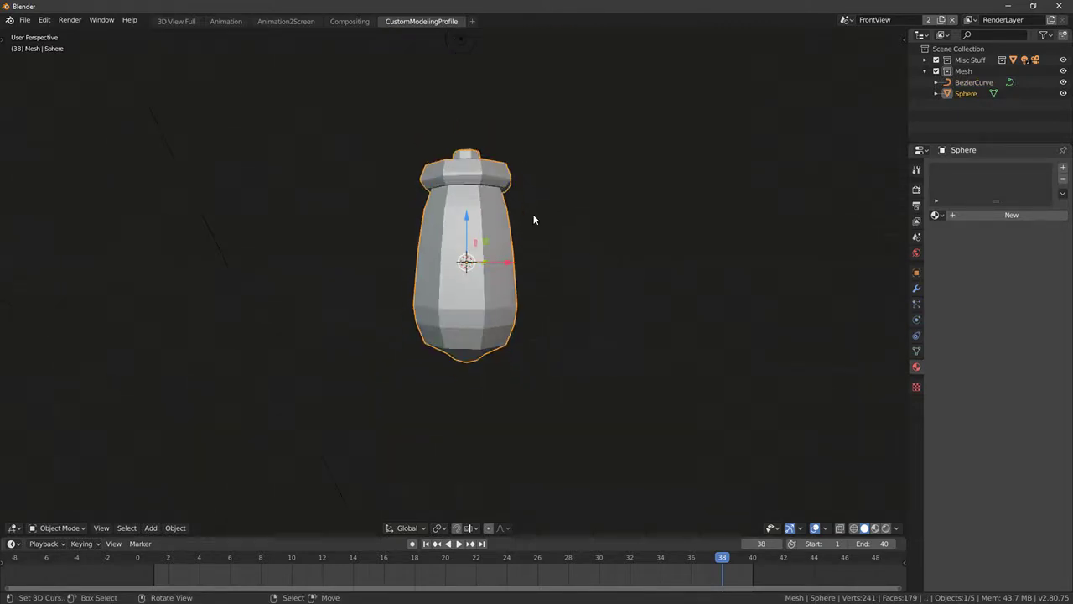
{"action": "key", "text": "h"}
{"action": "right_click", "coordinate": [468, 237]}
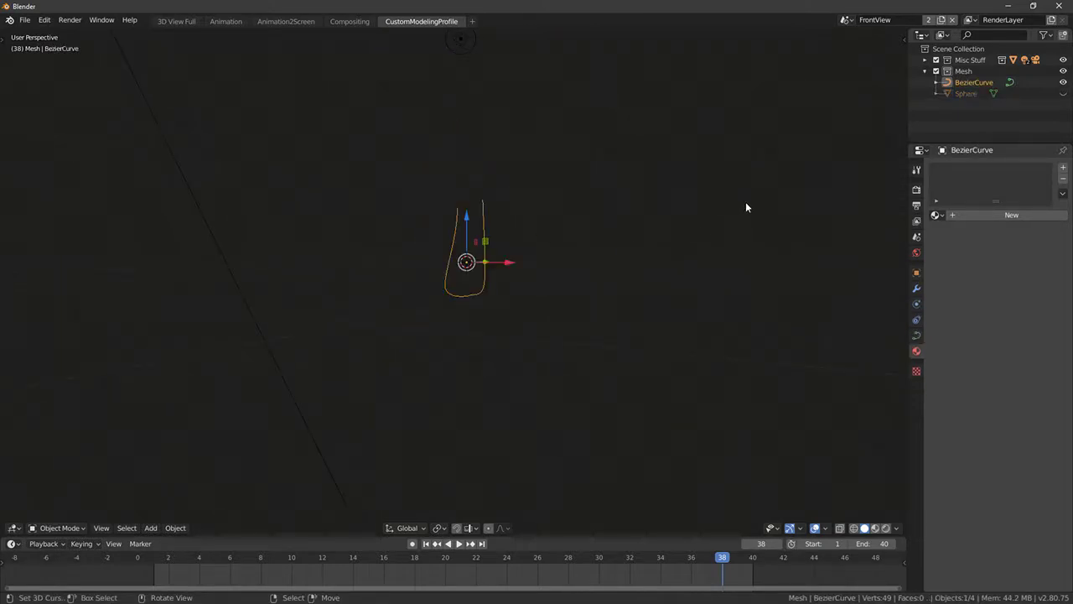
{"action": "left_click", "coordinate": [916, 337]}
Step: Add a Bezier circle at the origin and lower its preview resolution to 1
{"action": "middle_click_drag", "start_coordinate": [495, 280], "coordinate": [630, 324]}
{"action": "key", "text": "shift+a"}
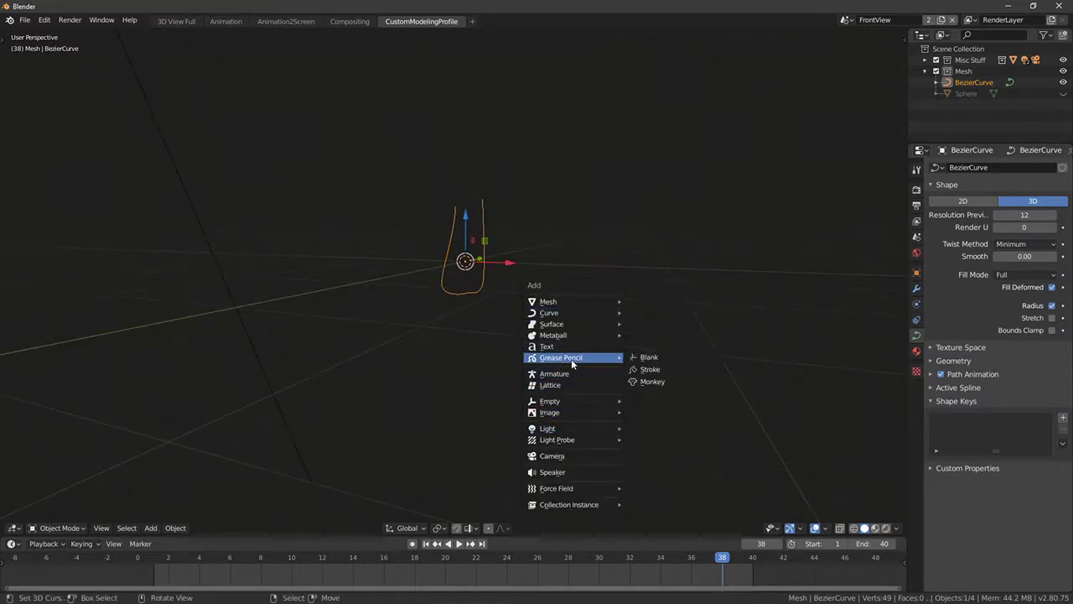
{"action": "mouse_move", "coordinate": [584, 315]}
{"action": "left_click", "coordinate": [654, 323]}
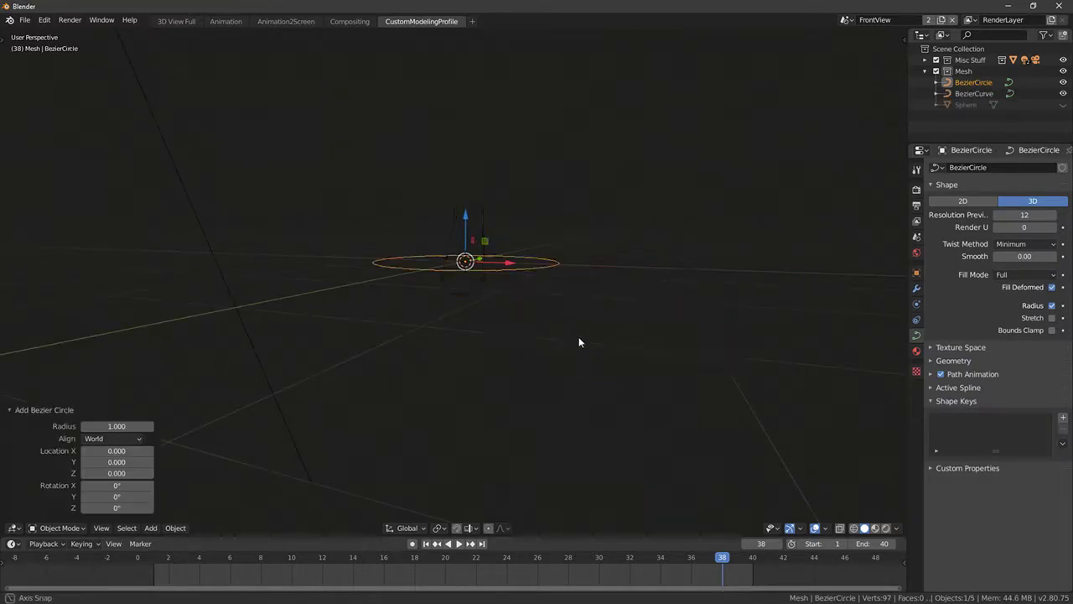
{"action": "middle_click_drag", "start_coordinate": [579, 341], "coordinate": [535, 293]}
{"action": "key", "text": "Tab"}
{"action": "key", "text": "Tab"}
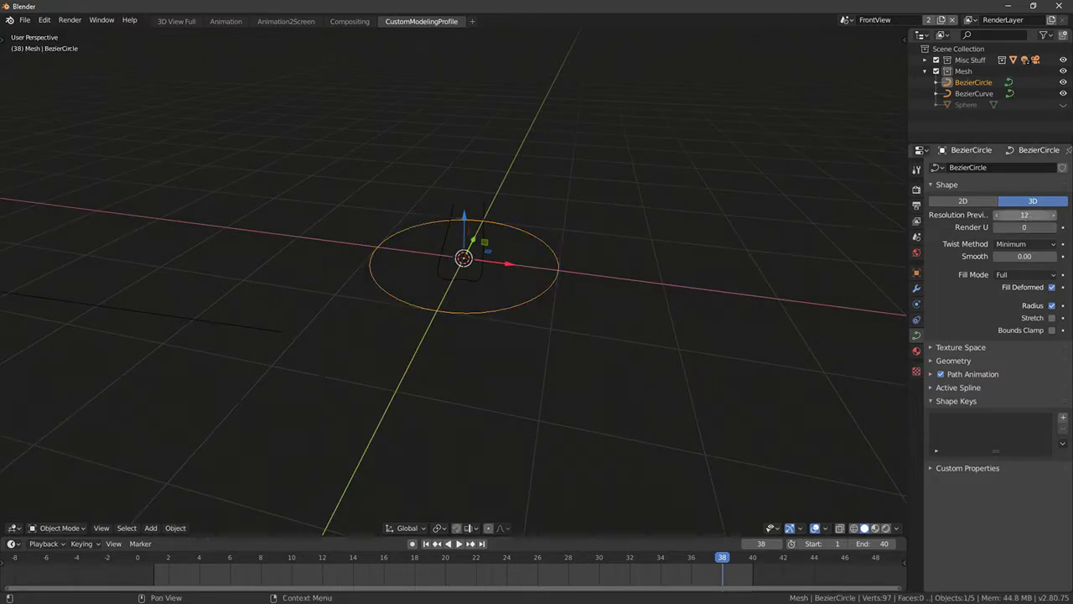
{"action": "left_click_drag", "start_coordinate": [1029, 215], "coordinate": [964, 214]}
Step: Move the Bezier circle 3.103 along X, away from the curve, and scale it down
{"action": "key", "text": "g"}
{"action": "left_click", "coordinate": [869, 320]}
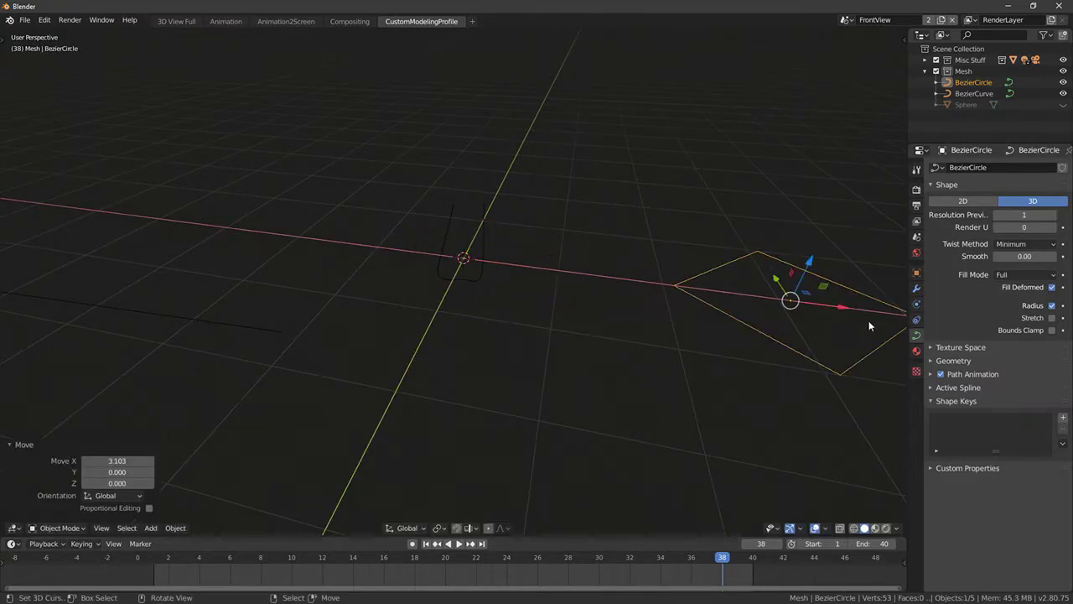
{"action": "key", "text": "s"}
{"action": "left_click", "coordinate": [795, 309]}
Step: Set BezierCircle as the bevel object of the U-shaped Bezier curve
{"action": "left_click", "coordinate": [484, 252]}
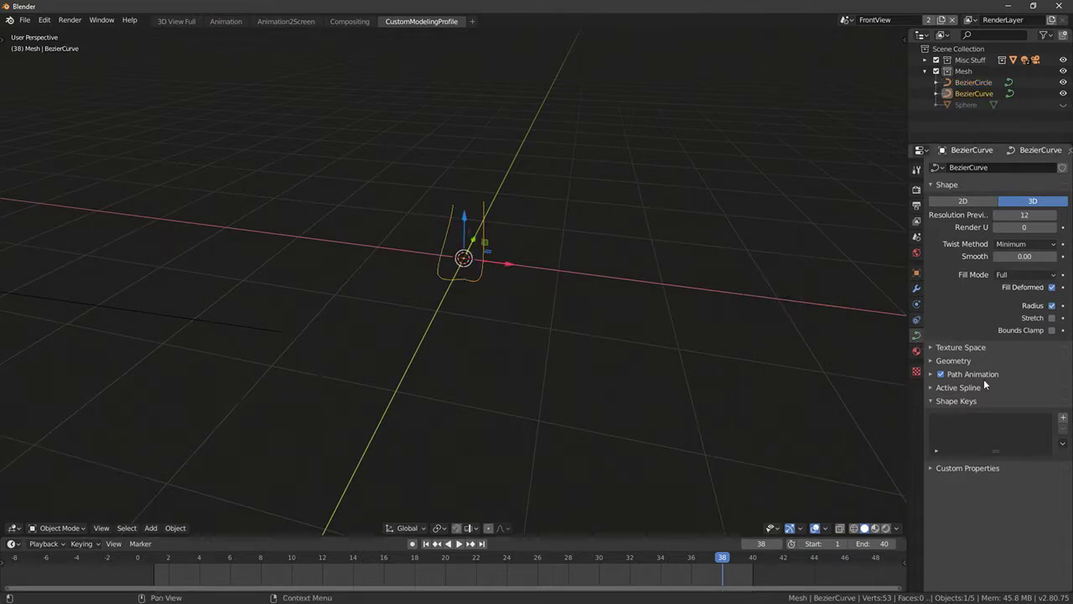
{"action": "left_click", "coordinate": [931, 361]}
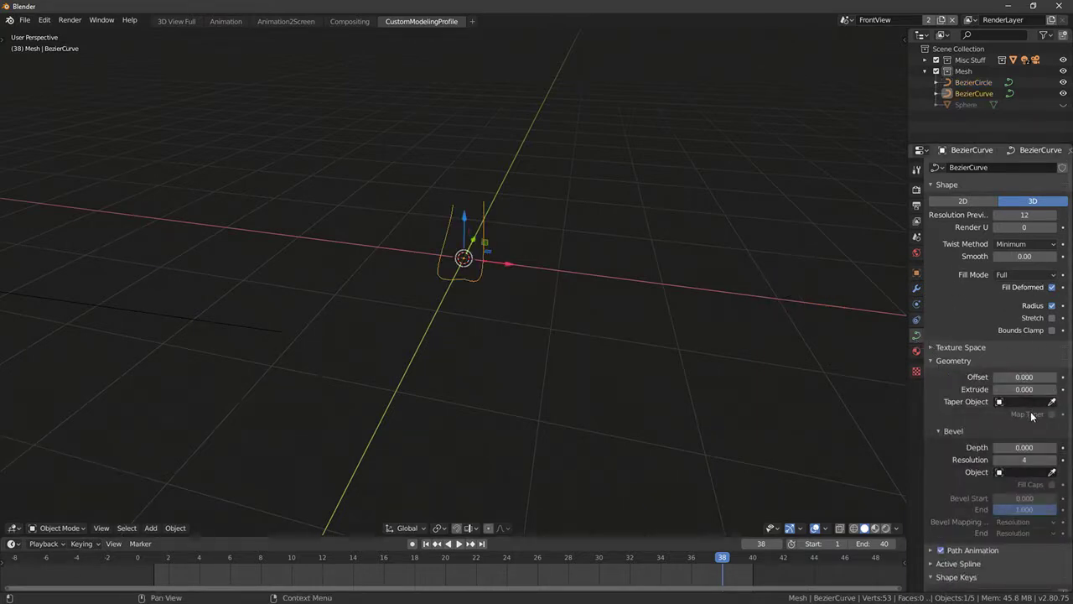
{"action": "left_click", "coordinate": [1022, 472]}
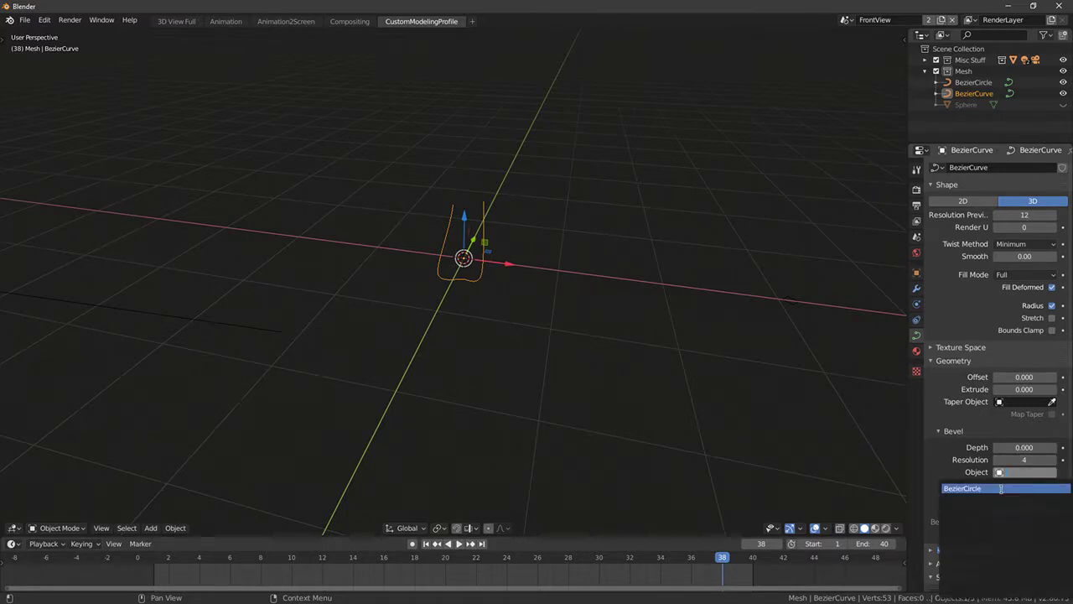
{"action": "left_click", "coordinate": [1001, 487]}
Step: Scale the Bezier circle down further to make the curve's tube thinner
{"action": "scroll", "coordinate": [646, 272], "scroll_direction": "up", "scroll_amount": 5}
{"action": "scroll", "coordinate": [624, 268], "scroll_direction": "down", "scroll_amount": 6}
{"action": "middle_click_drag", "start_coordinate": [625, 267], "coordinate": [642, 290]}
{"action": "right_click", "coordinate": [711, 280]}
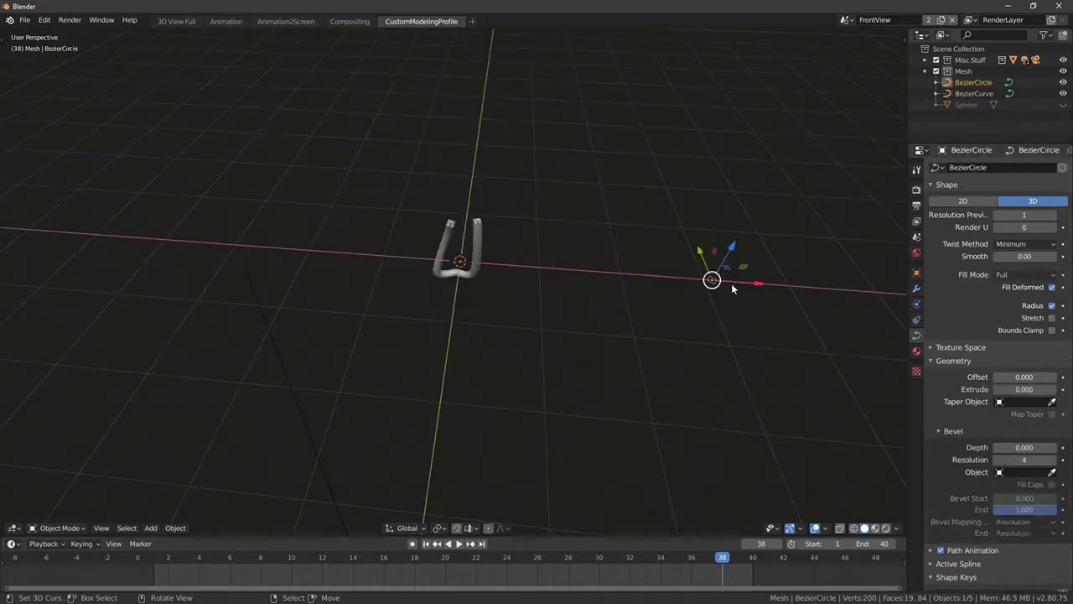
{"action": "key", "text": "s"}
{"action": "left_click", "coordinate": [771, 291]}
Step: Assign the EmissiveDefault_M material to the Bezier curve
{"action": "left_click", "coordinate": [974, 93]}
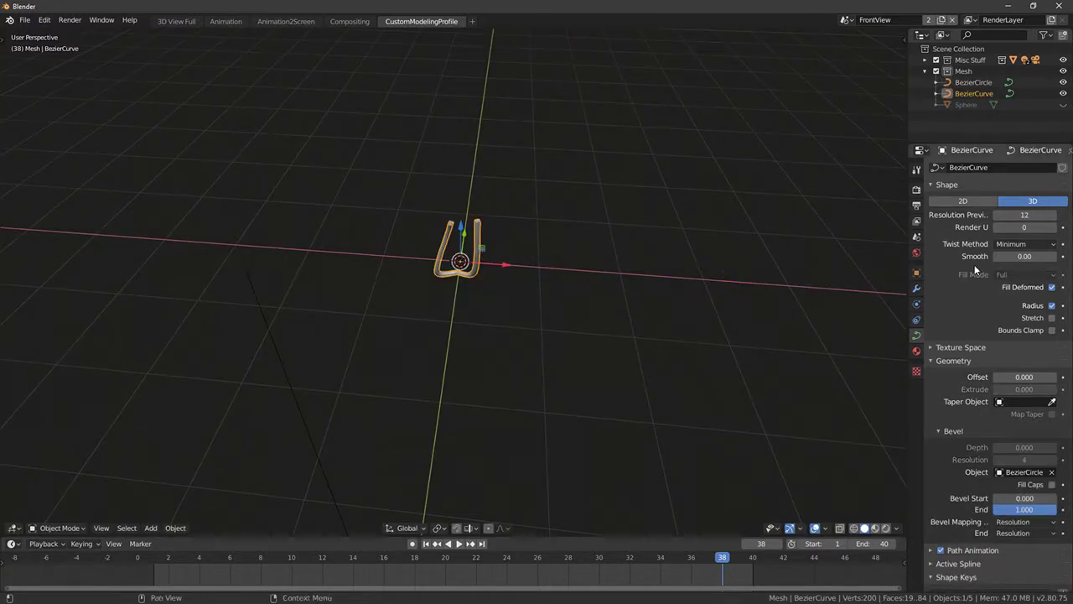
{"action": "left_click", "coordinate": [915, 351]}
{"action": "left_click", "coordinate": [936, 216]}
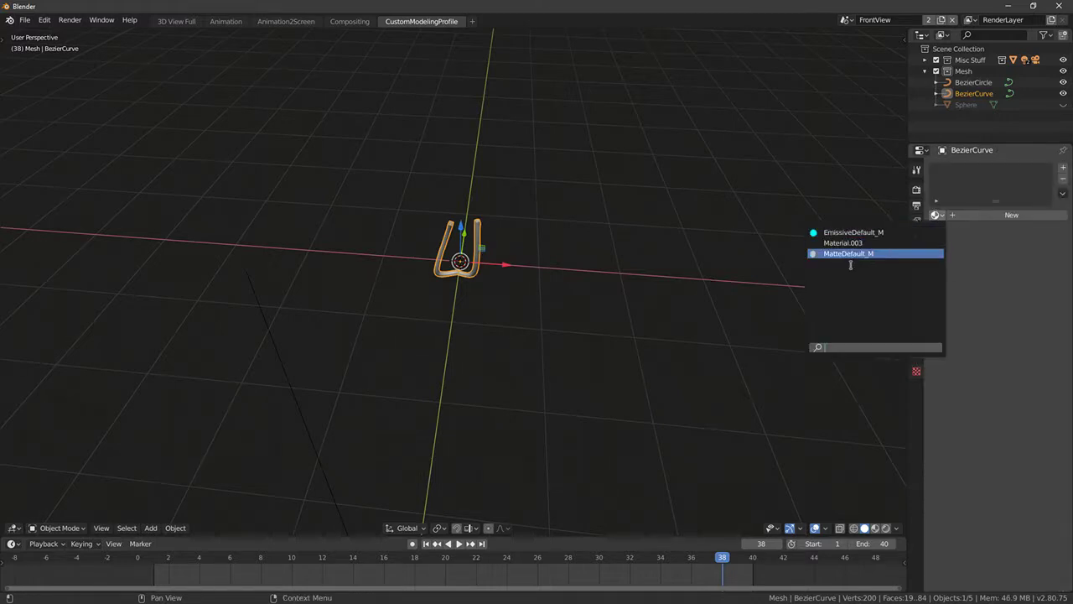
{"action": "left_click", "coordinate": [851, 232]}
Step: Inspect the curve's lower bends up close and check the tube in rendered shading
{"action": "key", "text": "KP_1"}
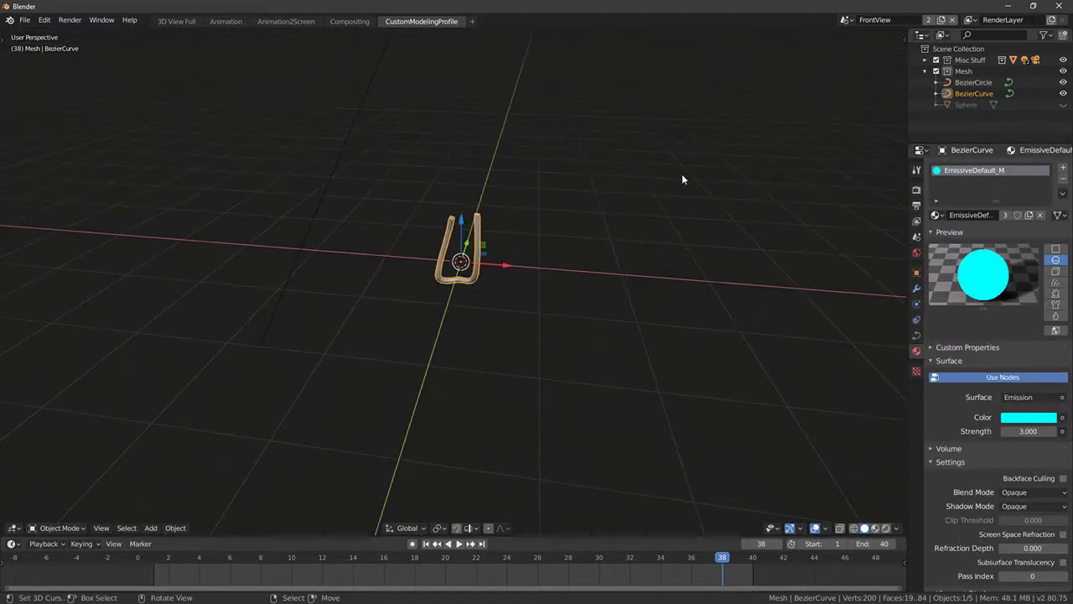
{"action": "scroll", "coordinate": [451, 277], "scroll_direction": "up", "scroll_amount": 8}
{"action": "key", "text": "Tab"}
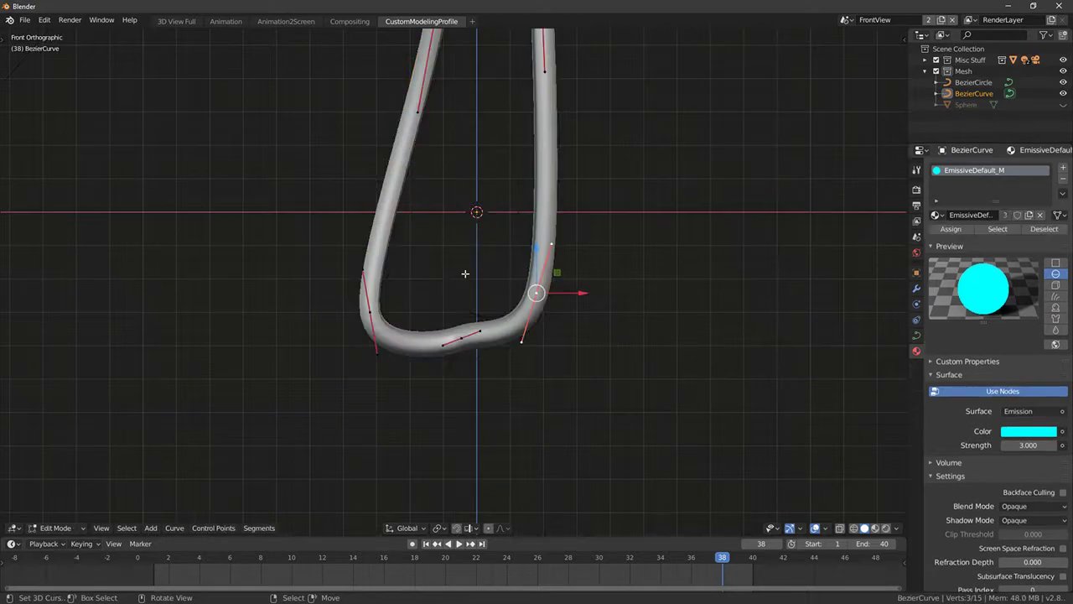
{"action": "scroll", "coordinate": [461, 280], "scroll_direction": "down", "scroll_amount": 1}
{"action": "key", "text": "Tab"}
{"action": "key", "text": "shift+z"}
{"action": "key", "text": "shift+z"}
{"action": "mouse_move", "coordinate": [460, 289]}
{"action": "middle_mouse_down"}
{"action": "mouse_move", "coordinate": [549, 319]}
{"action": "mouse_move", "coordinate": [497, 314]}
{"action": "middle_mouse_up"}
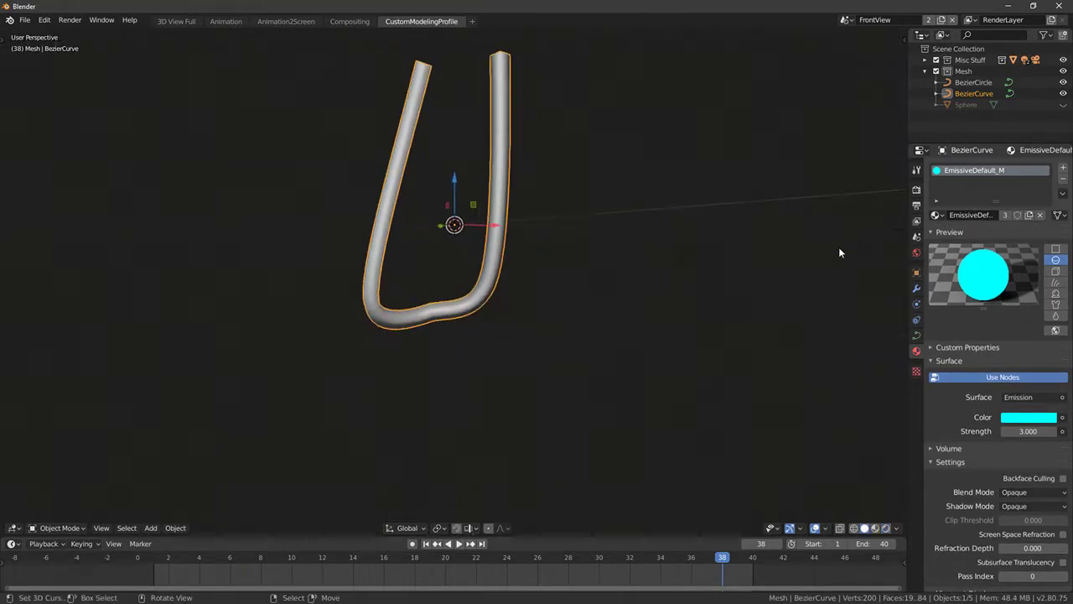
Step: Change the emission colour to orange with hue 0.081 and saturation 0.872, and show the curve in rendered shading
{"action": "key", "text": "KP_1"}
{"action": "left_click", "coordinate": [1030, 416]}
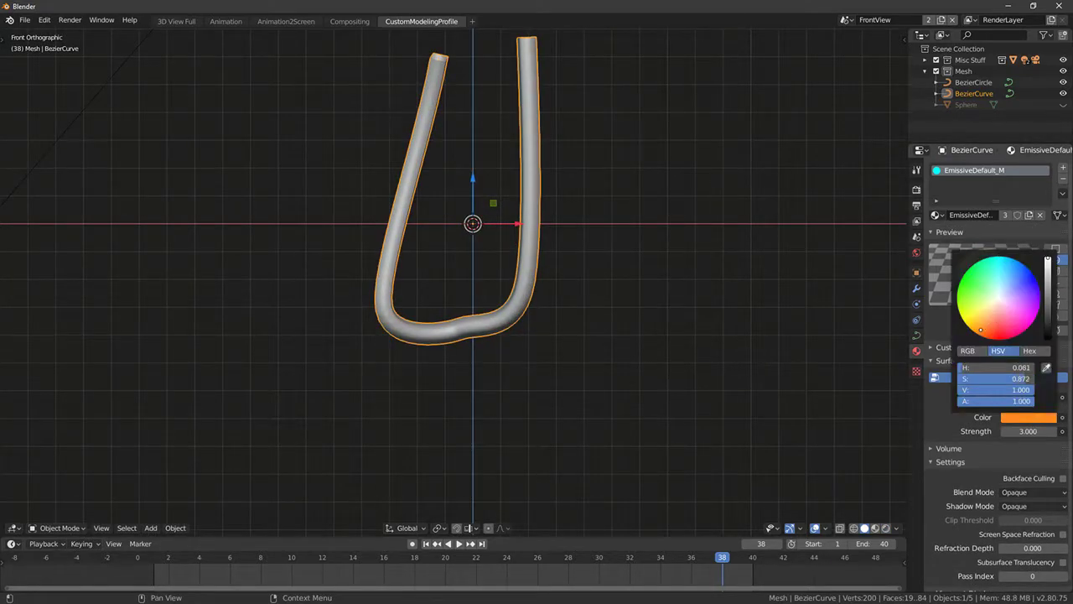
{"action": "middle_click_drag", "start_coordinate": [804, 312], "coordinate": [748, 302]}
{"action": "key", "text": "shift+z"}
{"action": "mouse_move", "coordinate": [587, 335]}
{"action": "middle_mouse_down"}
{"action": "mouse_move", "coordinate": [498, 342]}
{"action": "mouse_move", "coordinate": [514, 344]}
{"action": "mouse_move", "coordinate": [419, 305]}
{"action": "mouse_move", "coordinate": [376, 324]}
{"action": "mouse_move", "coordinate": [383, 314]}
{"action": "middle_mouse_up"}
{"action": "key", "text": "KP_1"}
Step: In the top view, move the bottom control point by 0.021 in X and -0.135 in Y, and bring the lower negative-X point inward
{"action": "key", "text": "Tab"}
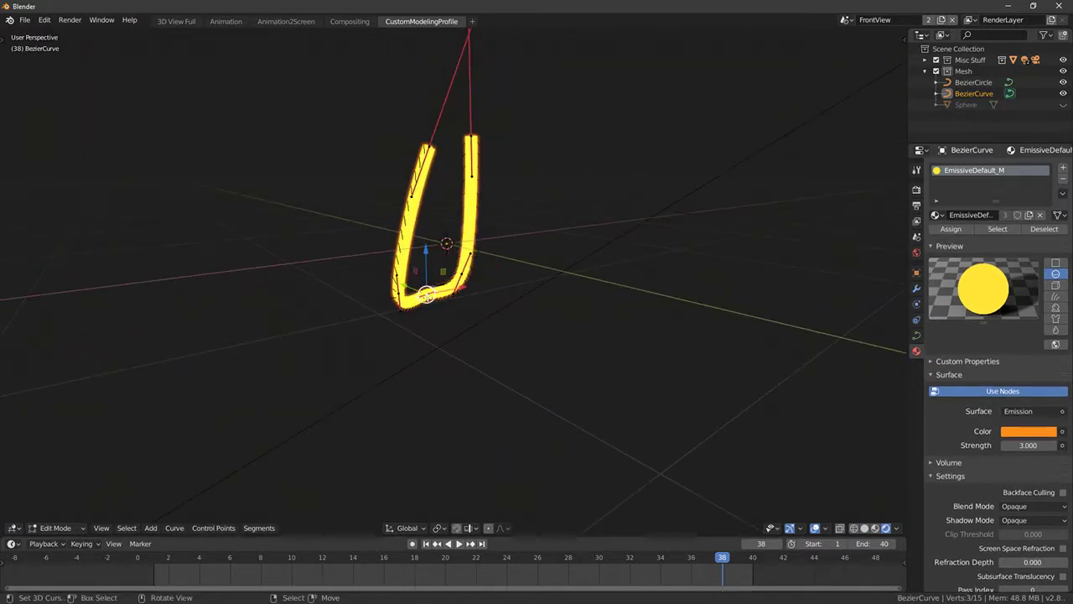
{"action": "key", "text": "KP_7"}
{"action": "key", "text": "g"}
{"action": "left_click", "coordinate": [491, 323]}
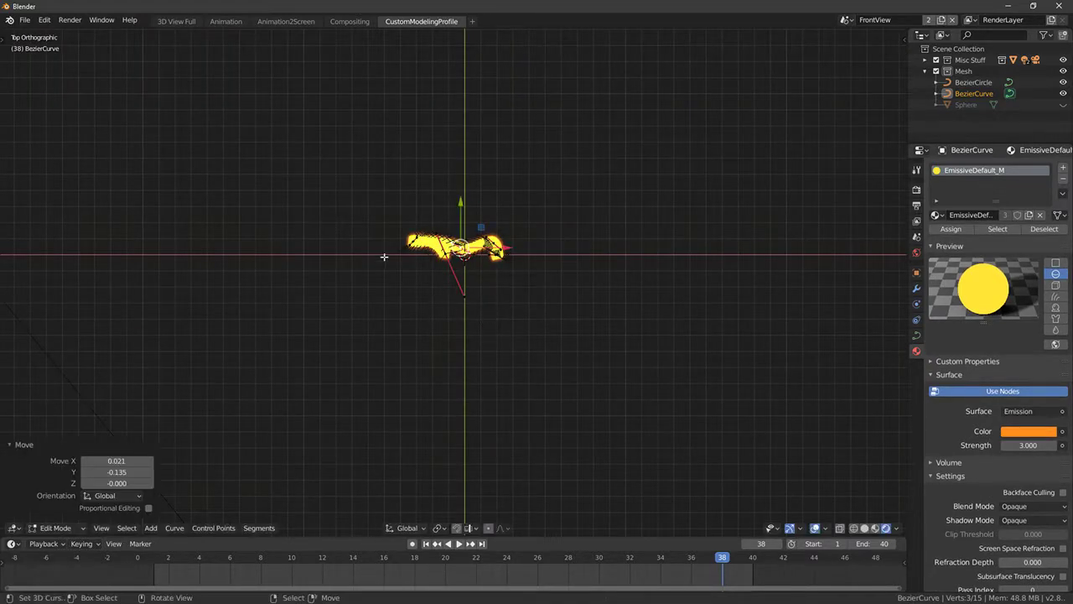
{"action": "right_click", "coordinate": [413, 240]}
{"action": "key", "text": "g"}
{"action": "key", "text": "Return"}
Step: Flatten the entire curve by scaling all its points to 0 in Y about the 3D cursor
{"action": "key", "text": "a"}
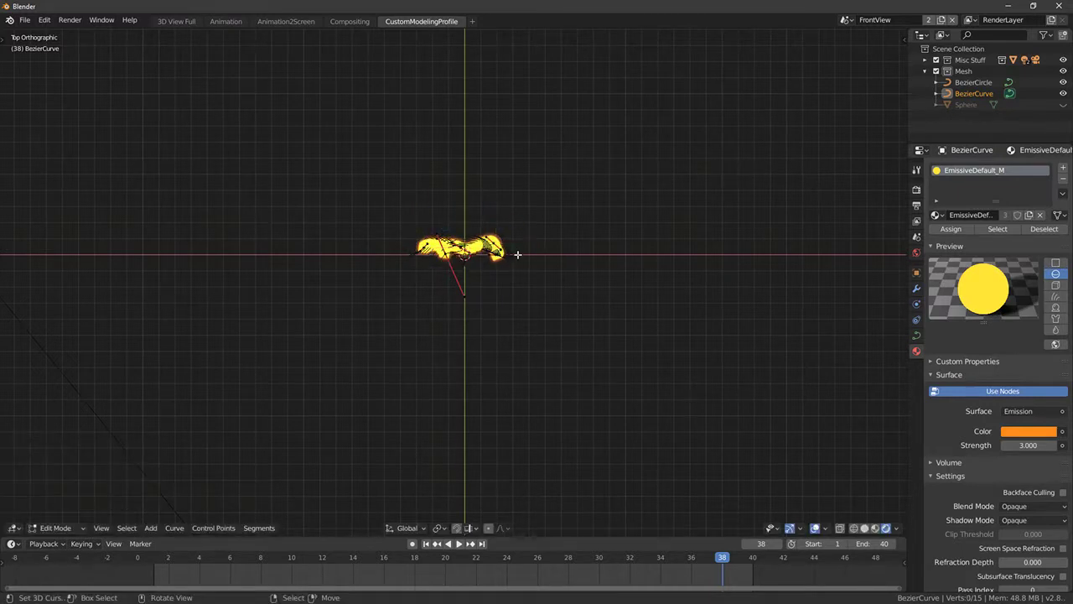
{"action": "key", "text": "s"}
{"action": "key", "text": "z"}
{"action": "left_click", "coordinate": [457, 207]}
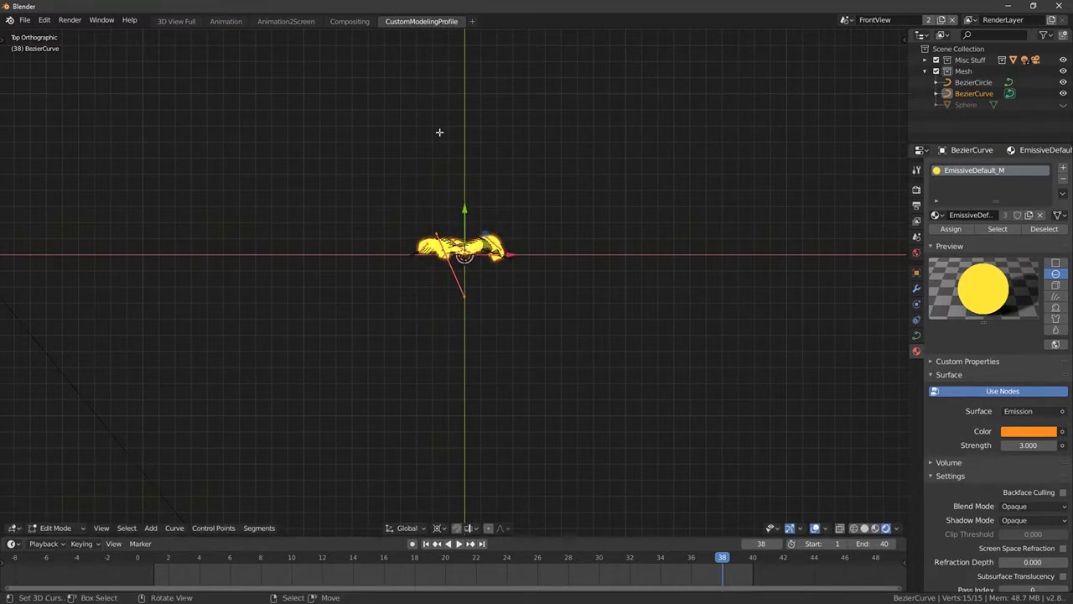
{"action": "key", "text": "s"}
{"action": "key", "text": "y"}
{"action": "key", "text": "0"}
{"action": "key", "text": "Return"}
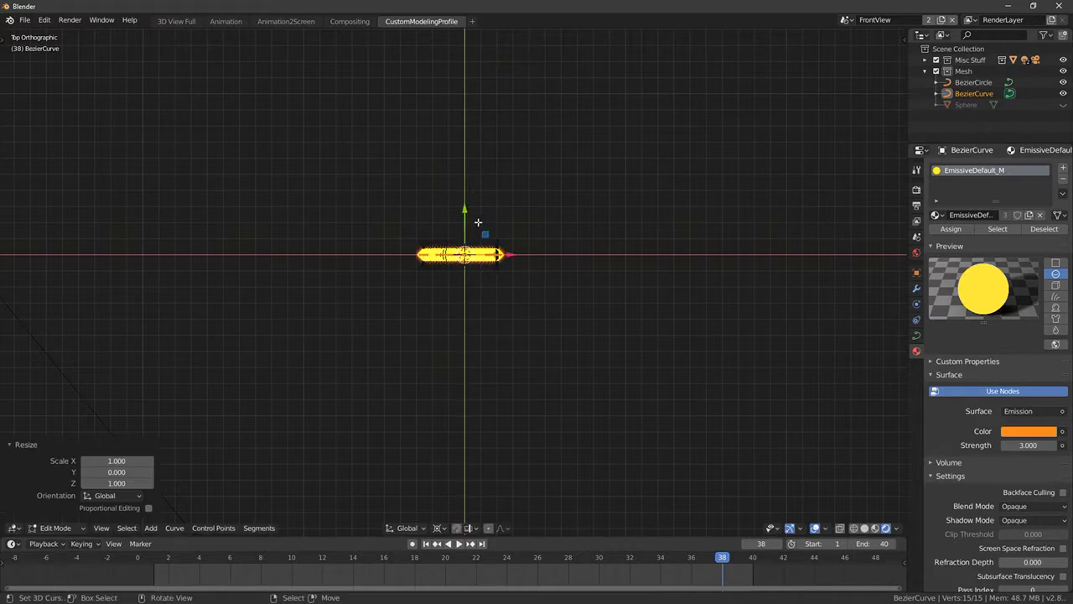
Step: In the front view, raise the curve's bottom middle control point slightly
{"action": "key", "text": "KP_1"}
{"action": "right_click", "coordinate": [457, 311]}
{"action": "key", "text": "g"}
{"action": "right_click", "coordinate": [463, 307]}
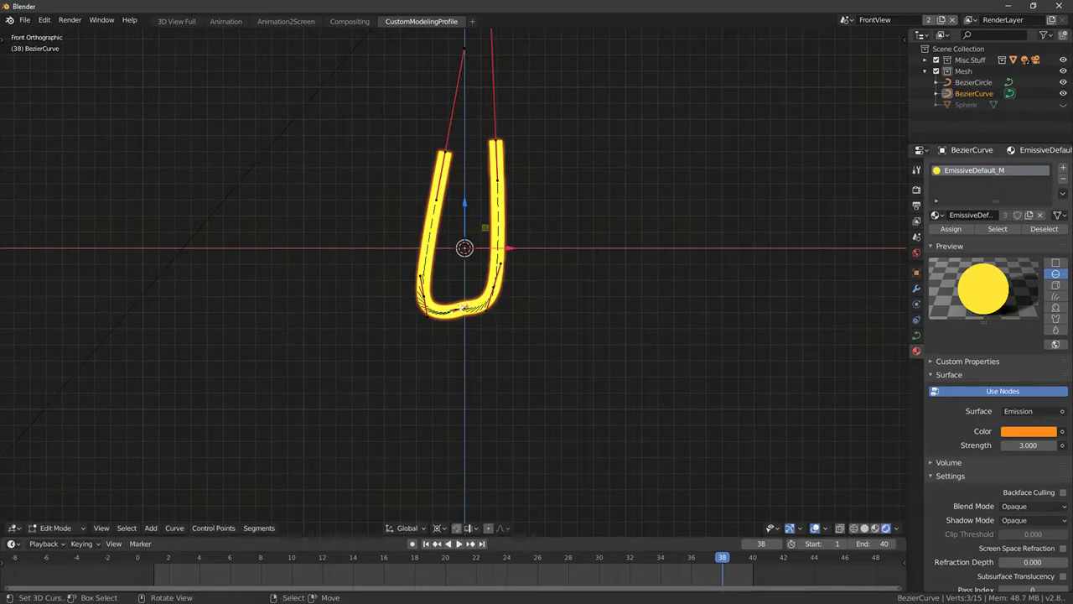
{"action": "key", "text": "g"}
{"action": "left_click", "coordinate": [466, 296]}
Step: Delete the curve's two lower corner control points, keeping only the bottom middle point and the two upper ends
{"action": "right_click", "coordinate": [502, 293]}
{"action": "key", "text": "g"}
{"action": "left_click", "coordinate": [513, 312]}
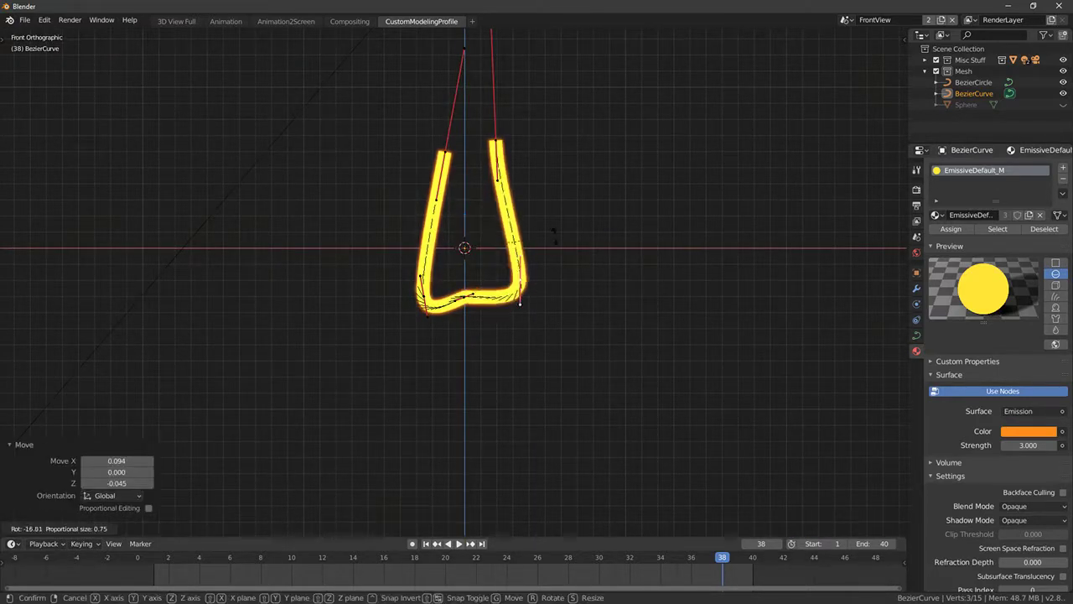
{"action": "key", "text": "v"}
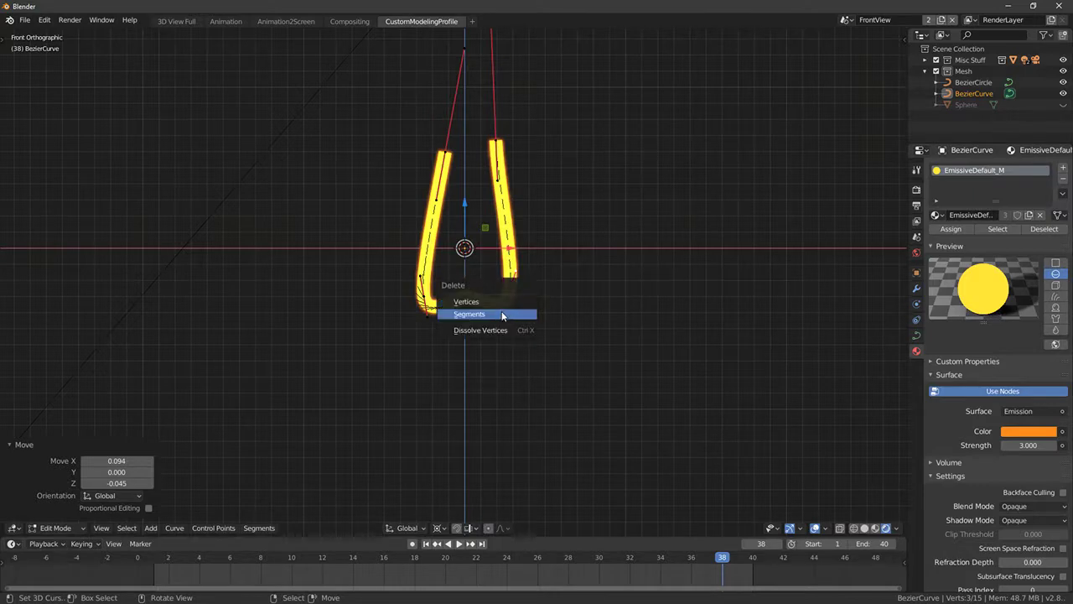
{"action": "left_click", "coordinate": [480, 330]}
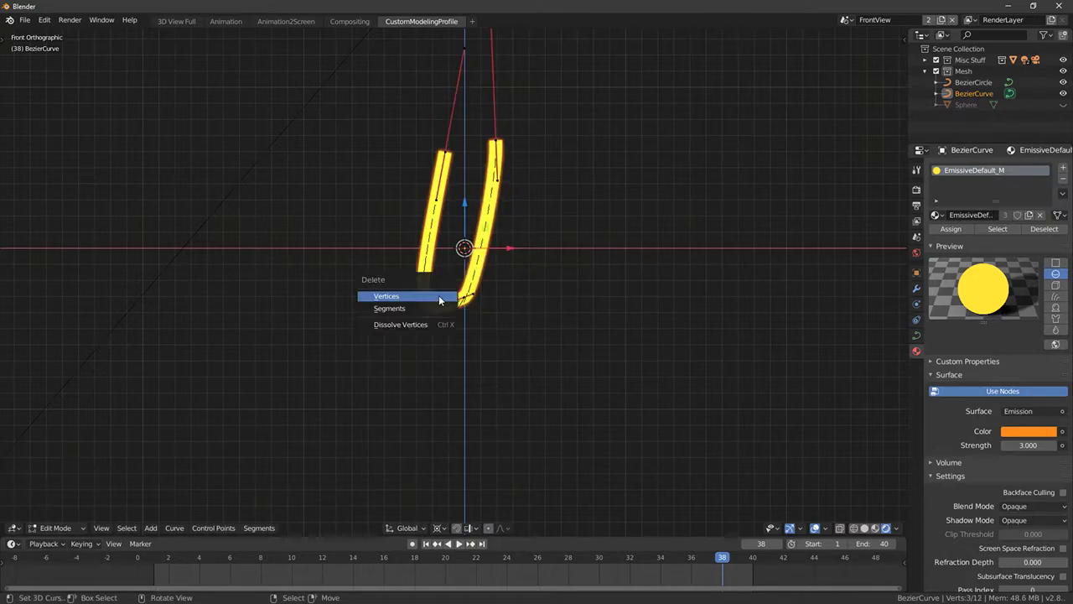
{"action": "left_click", "coordinate": [439, 299]}
Step: Pull the lower handles of both upper end points far down and outward to form the sides of the tube
{"action": "right_click", "coordinate": [436, 199]}
{"action": "key", "text": "g"}
{"action": "left_click", "coordinate": [400, 384]}
{"action": "right_click", "coordinate": [501, 210]}
{"action": "key", "text": "g"}
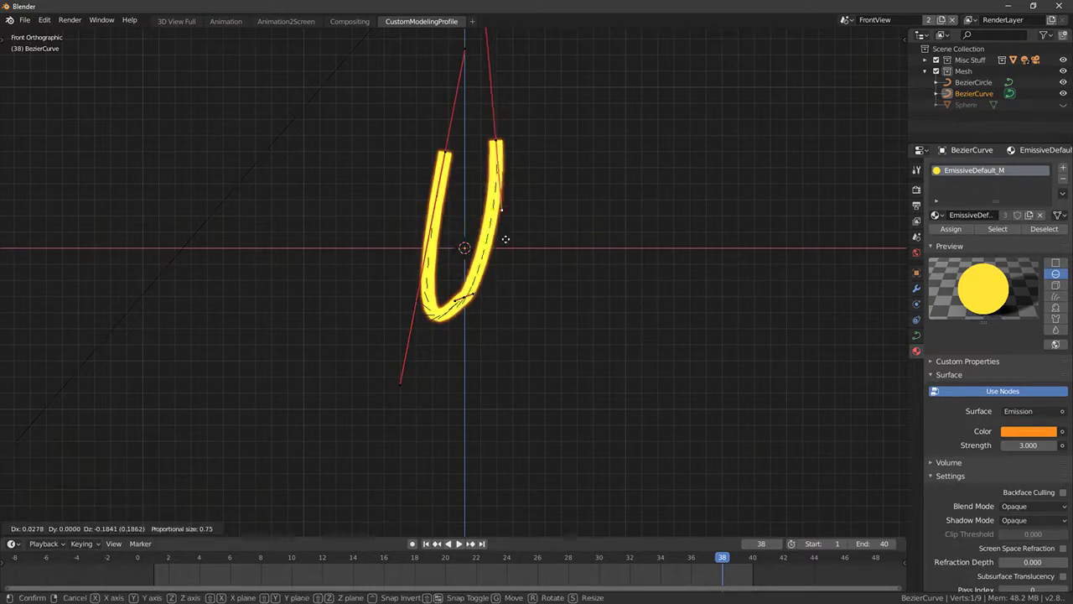
{"action": "left_click", "coordinate": [530, 395]}
Step: Rotate the bottom control point by about 19 degrees to level its handles and scale them by 3.347
{"action": "right_click", "coordinate": [466, 298]}
{"action": "key", "text": "r"}
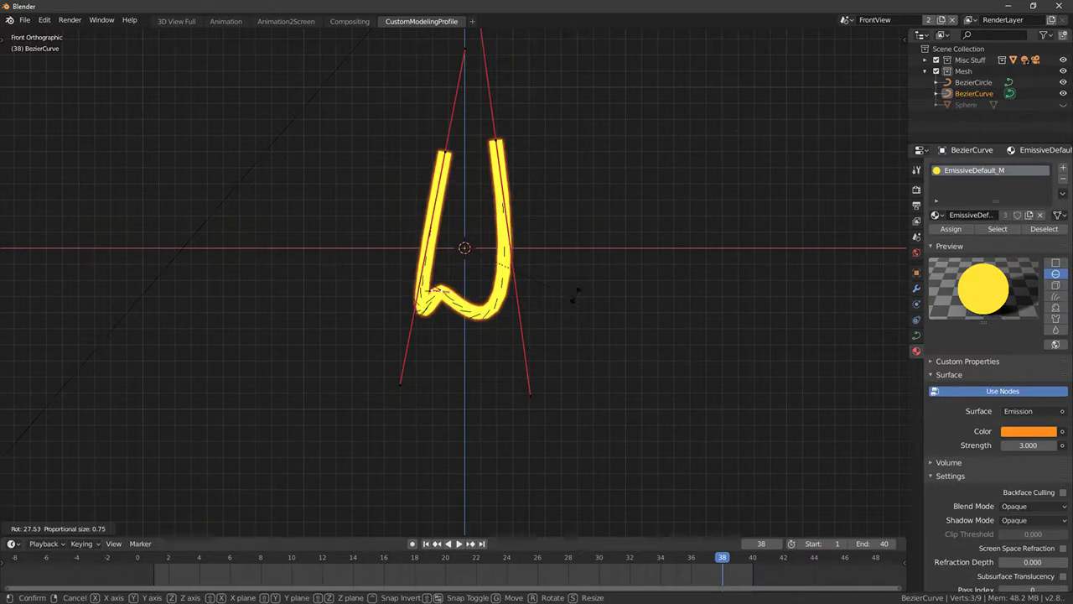
{"action": "right_click", "coordinate": [576, 285]}
{"action": "key", "text": "r"}
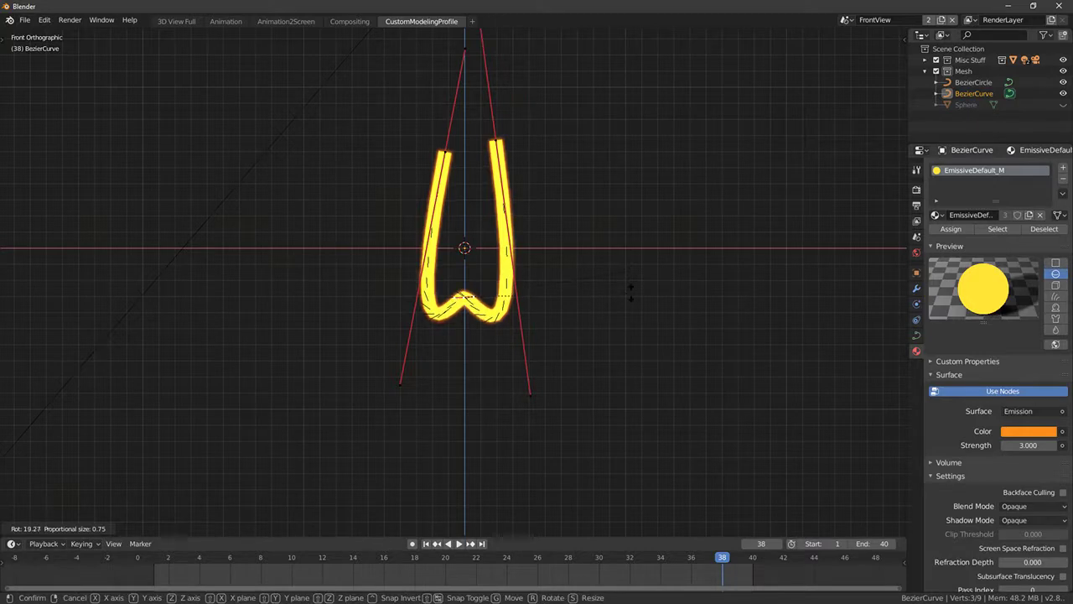
{"action": "left_click", "coordinate": [631, 289]}
{"action": "key", "text": "s"}
{"action": "left_click", "coordinate": [135, 300]}
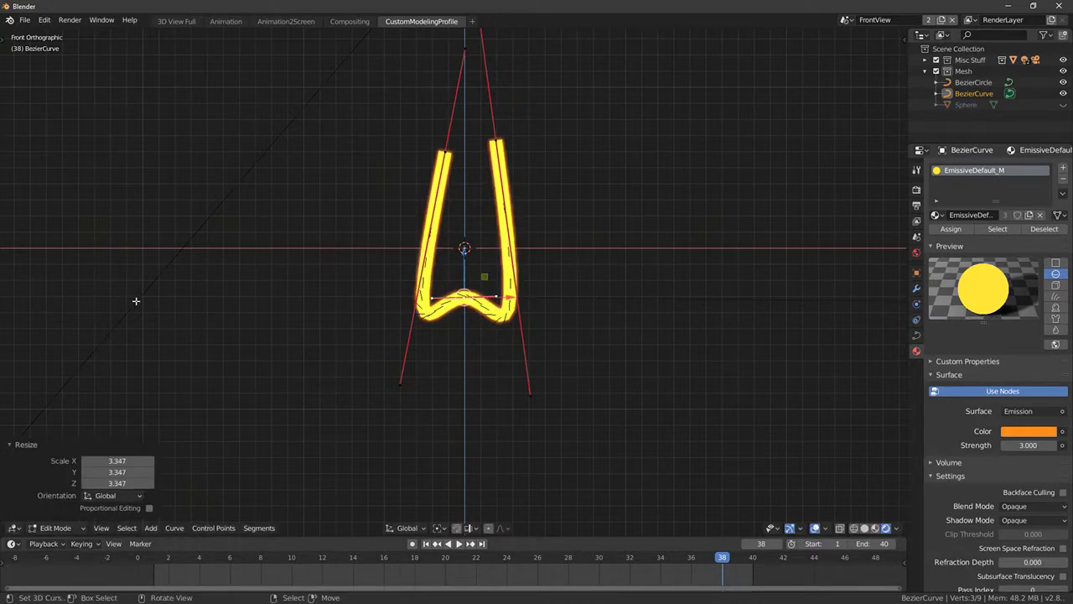
Step: Pull the negative-X end's lower handle outward and readjust the bottom control point's height and handle length
{"action": "key", "text": "g"}
{"action": "left_click", "coordinate": [389, 376]}
{"action": "key", "text": "s"}
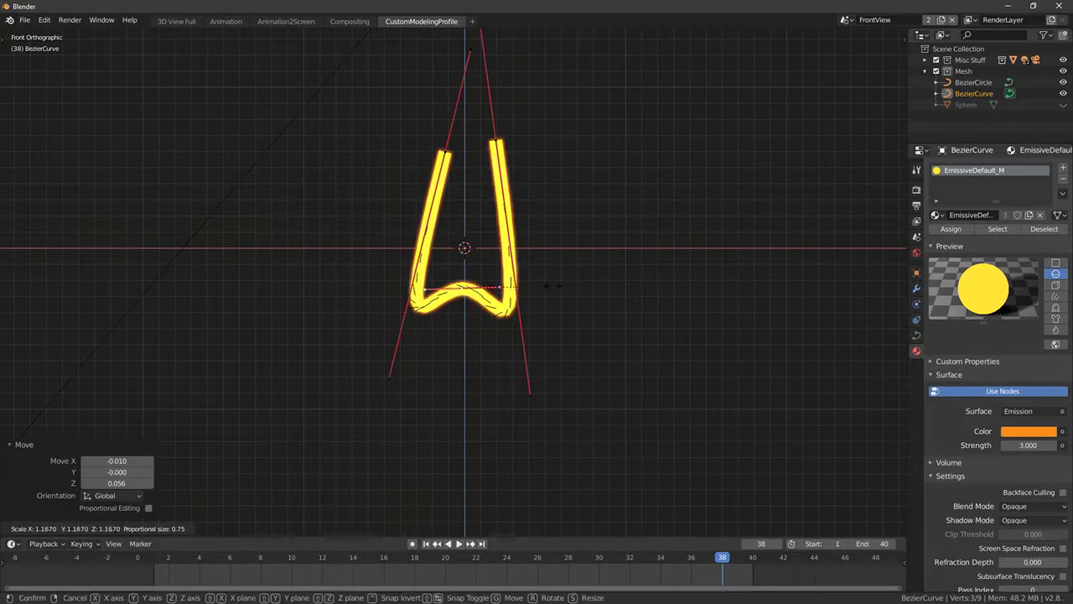
{"action": "left_click", "coordinate": [508, 285]}
{"action": "key", "text": "g"}
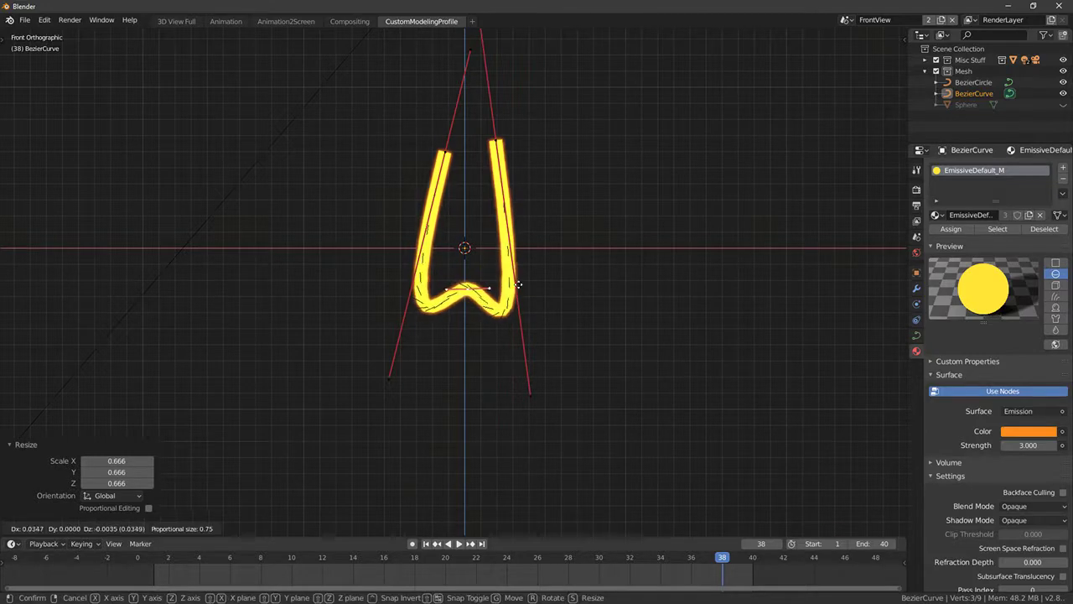
{"action": "left_click", "coordinate": [484, 268]}
{"action": "key", "text": "s"}
{"action": "left_click", "coordinate": [558, 317]}
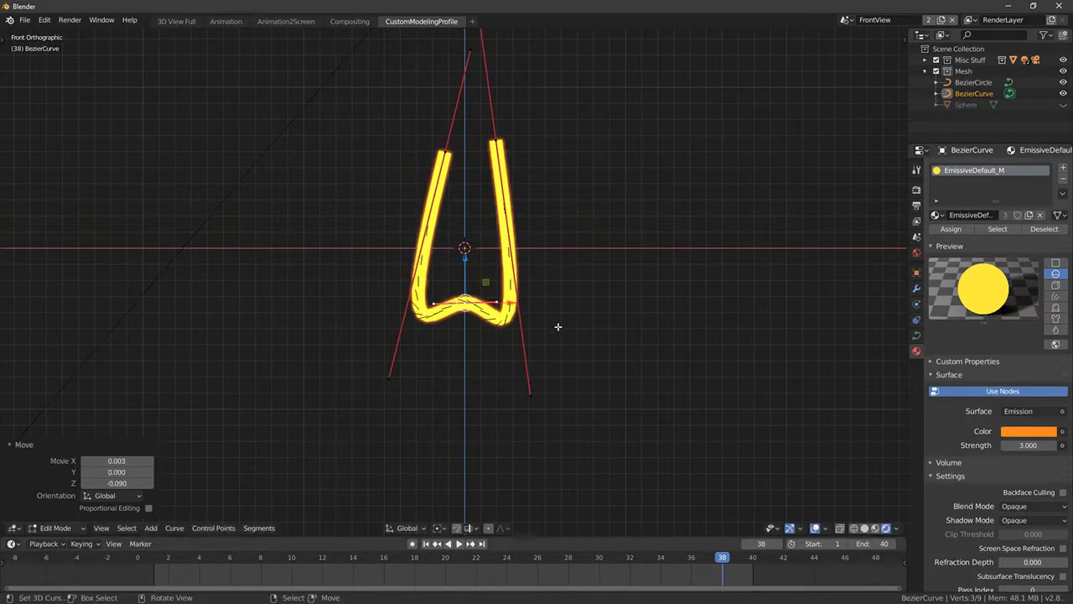
Step: Raise the positive-X end's lower handle slightly and move the bottom control point by -0.003 in X and -0.066 in Z
{"action": "left_click", "coordinate": [530, 393]}
{"action": "left_click_drag", "start_coordinate": [530, 394], "coordinate": [536, 387]}
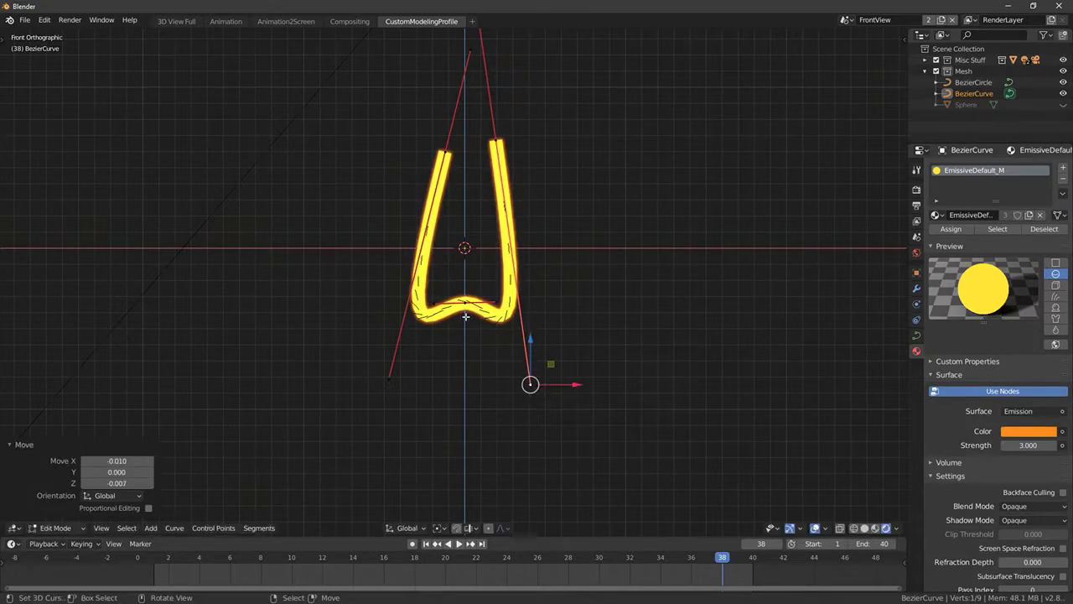
{"action": "right_click_drag", "start_coordinate": [467, 305], "coordinate": [474, 331]}
{"action": "left_click", "coordinate": [468, 317]}
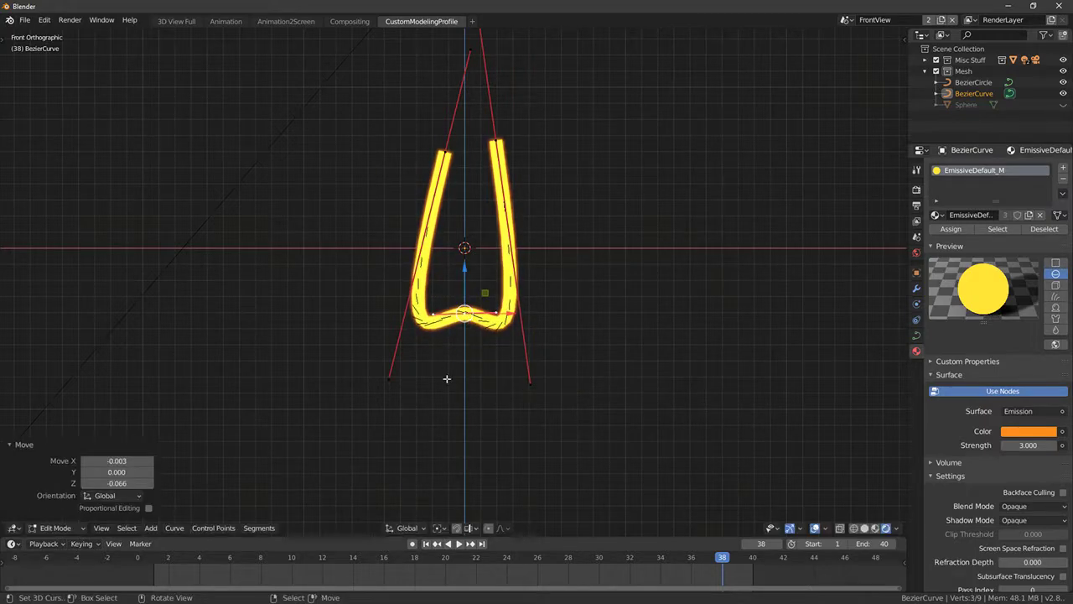
{"action": "key", "text": "alt+a"}
{"action": "scroll", "coordinate": [402, 394], "scroll_direction": "down", "scroll_amount": 2}
{"action": "key", "text": "Tab"}
{"action": "middle_click_drag", "start_coordinate": [378, 400], "coordinate": [431, 417]}
{"action": "key", "text": "KP_1"}
{"action": "key", "text": "Tab"}
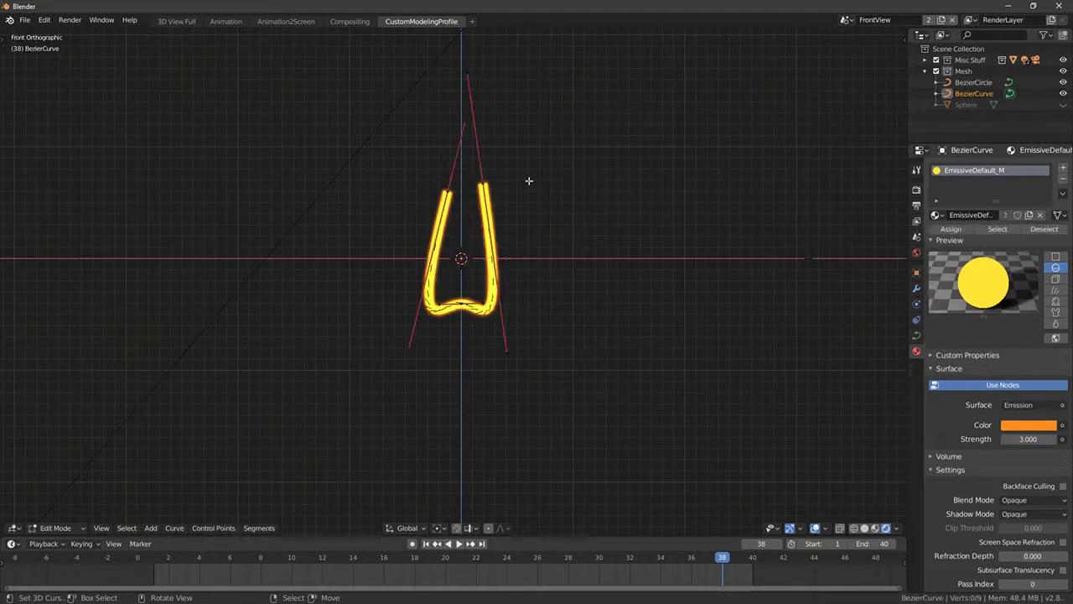
{"action": "right_click", "coordinate": [487, 176]}
{"action": "right_click", "coordinate": [446, 194], "text": "shift"}
{"action": "key", "text": "s"}
{"action": "key", "text": "z"}
{"action": "right_click", "coordinate": [487, 198]}
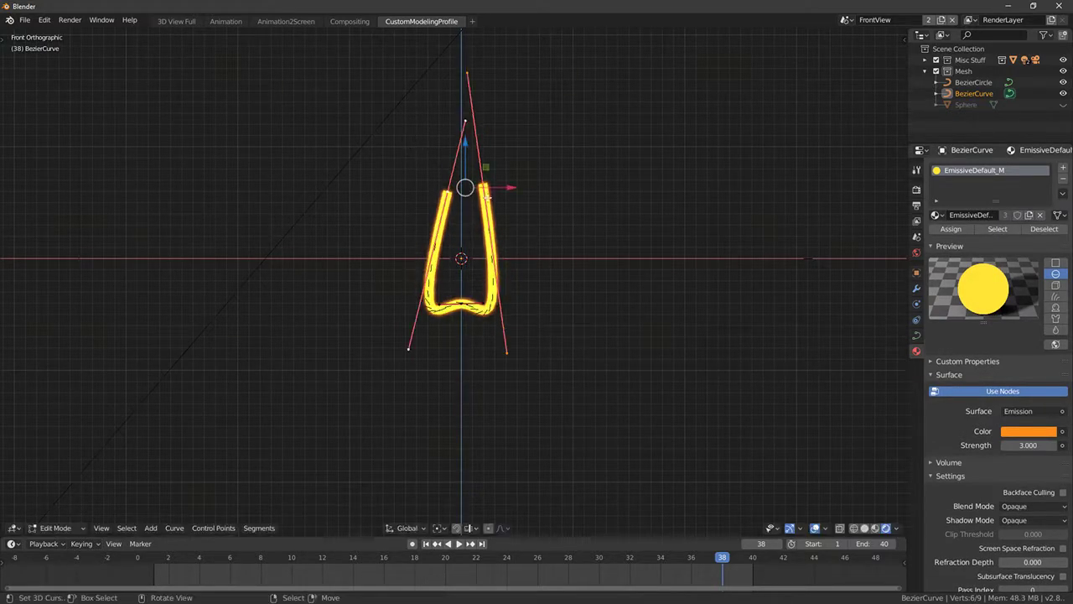
{"action": "key", "text": "c"}
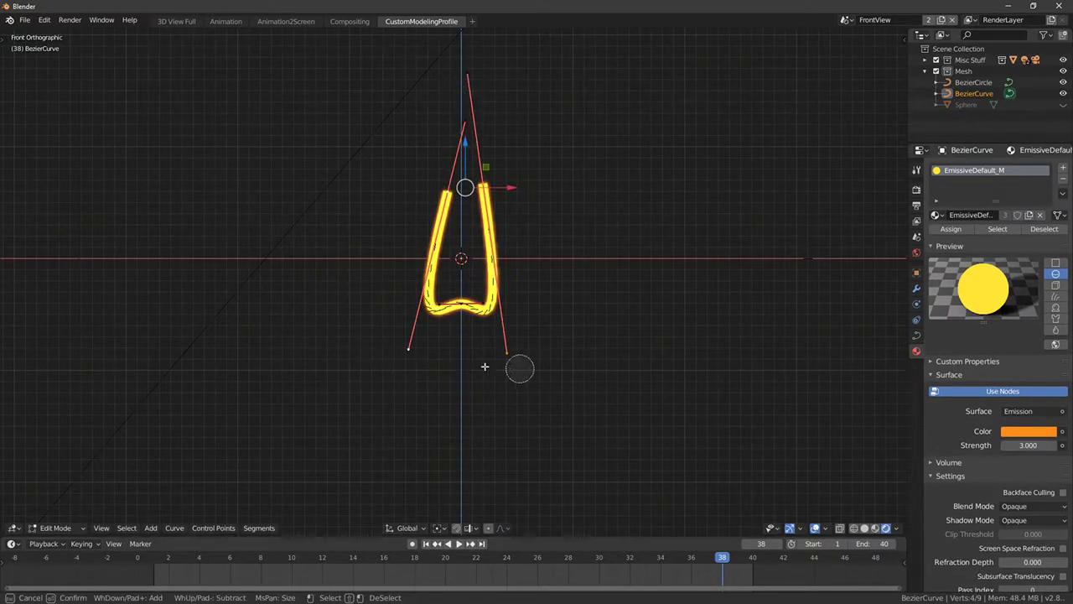
{"action": "right_click", "coordinate": [400, 352]}
{"action": "key", "text": "s"}
{"action": "key", "text": "z"}
{"action": "right_click", "coordinate": [503, 167]}
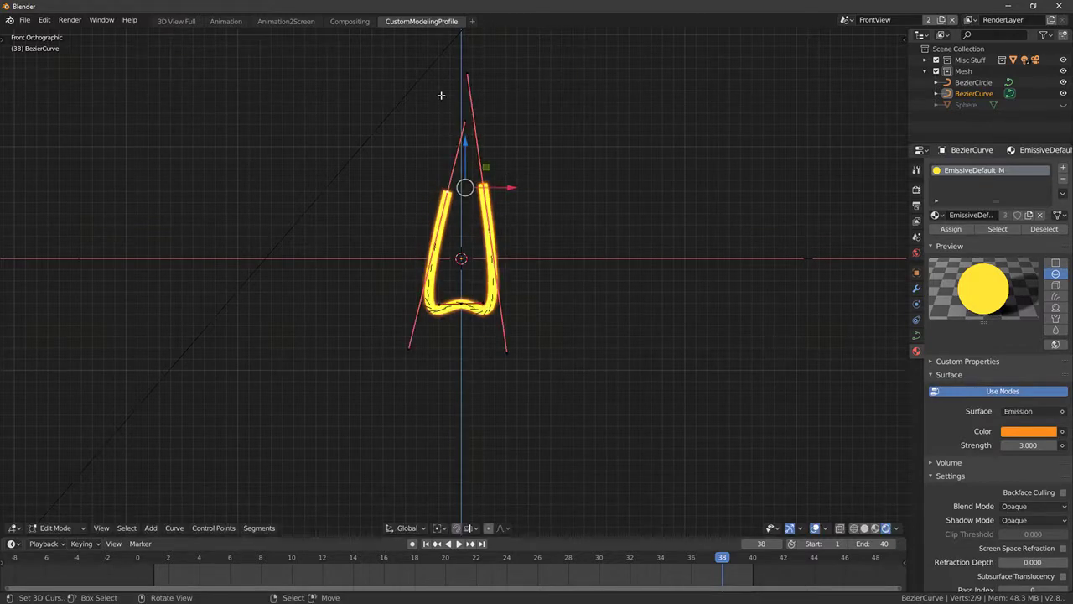
{"action": "key", "text": "s"}
{"action": "key", "text": "z"}
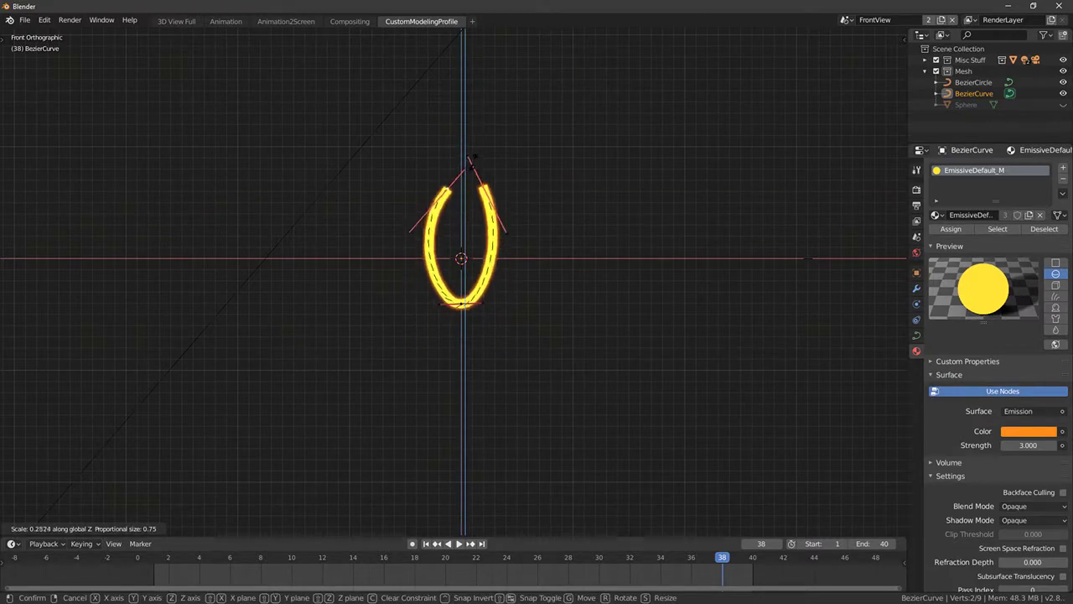
{"action": "right_click", "coordinate": [467, 164]}
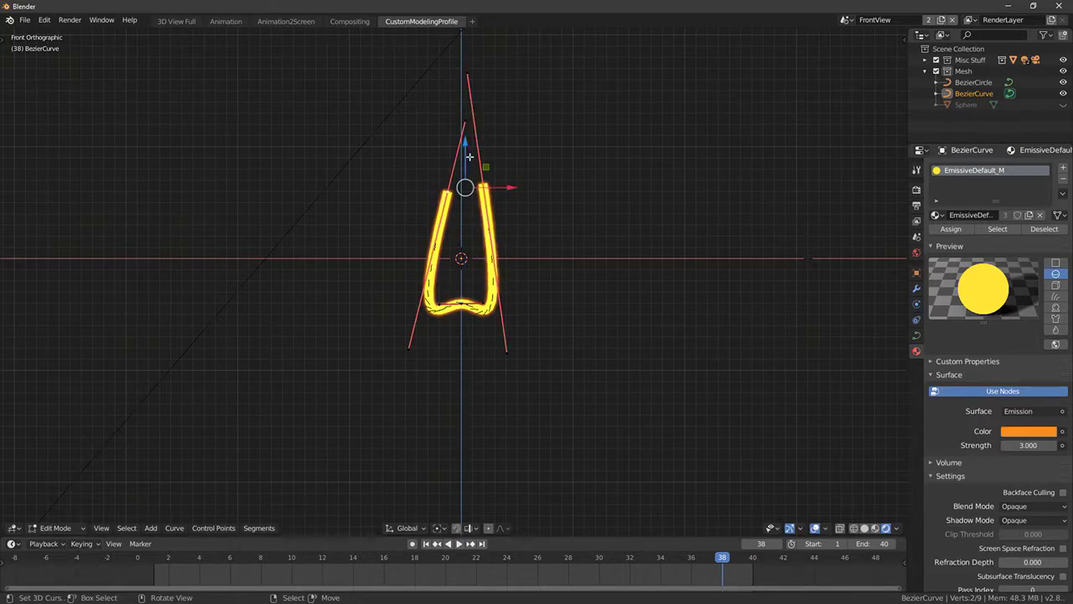
Step: Level the tube's two upper ends by raising the negative-X end point and moving the positive-X one 0.030 in Z
{"action": "scroll", "coordinate": [470, 157], "scroll_direction": "up", "scroll_amount": 3}
{"action": "scroll", "coordinate": [477, 136], "scroll_direction": "down", "scroll_amount": 1}
{"action": "left_click", "coordinate": [428, 186]}
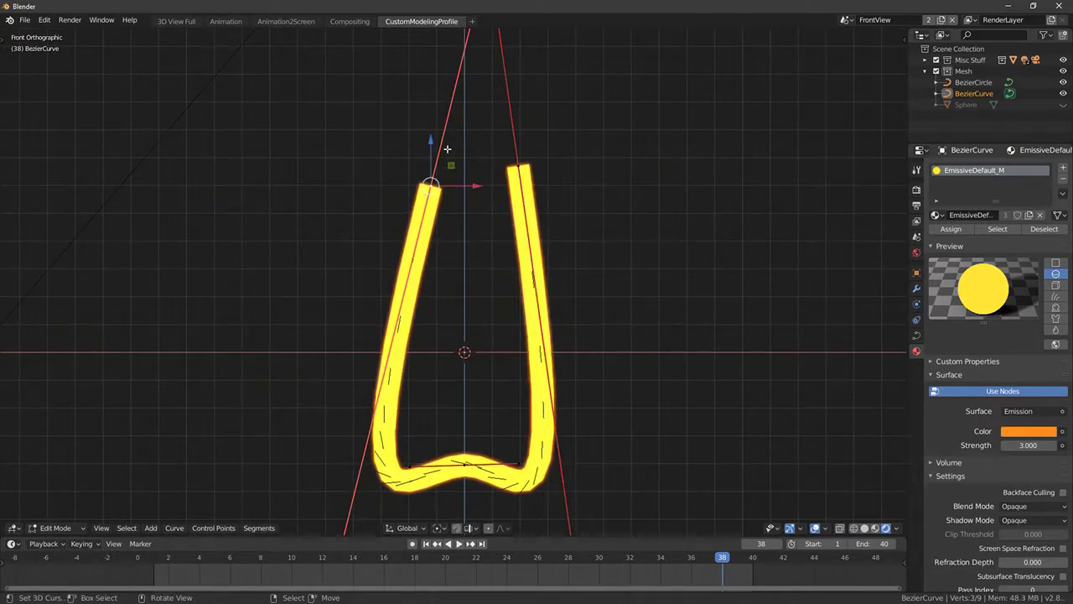
{"action": "key", "text": "g"}
{"action": "key", "text": "z"}
{"action": "left_click", "coordinate": [499, 132]}
{"action": "left_click", "coordinate": [537, 160]}
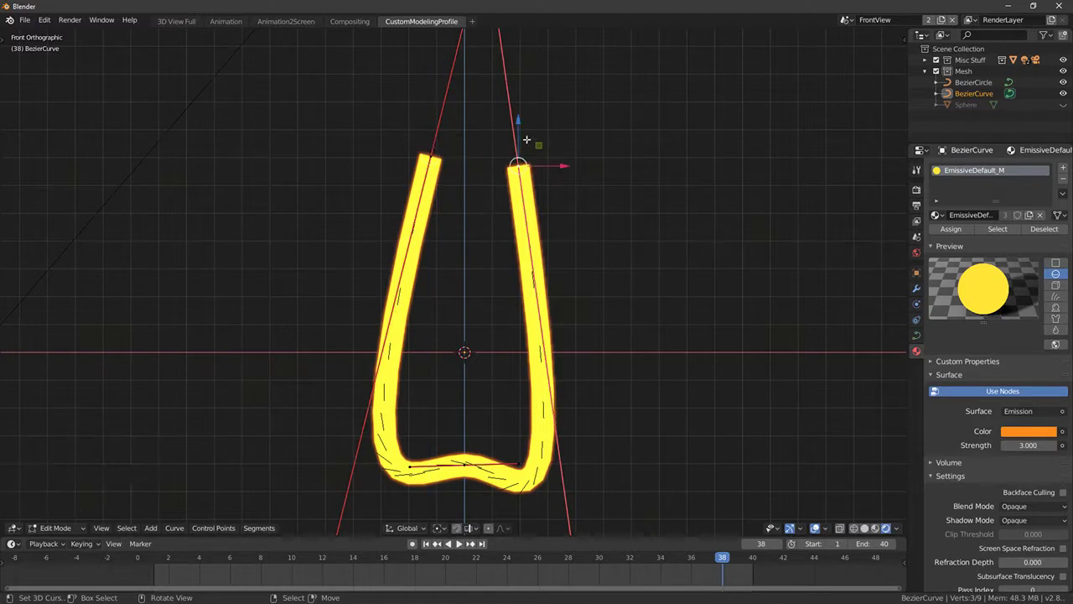
{"action": "key", "text": "g"}
{"action": "key", "text": "z"}
{"action": "left_click", "coordinate": [528, 139]}
{"action": "scroll", "coordinate": [533, 163], "scroll_direction": "down", "scroll_amount": 2}
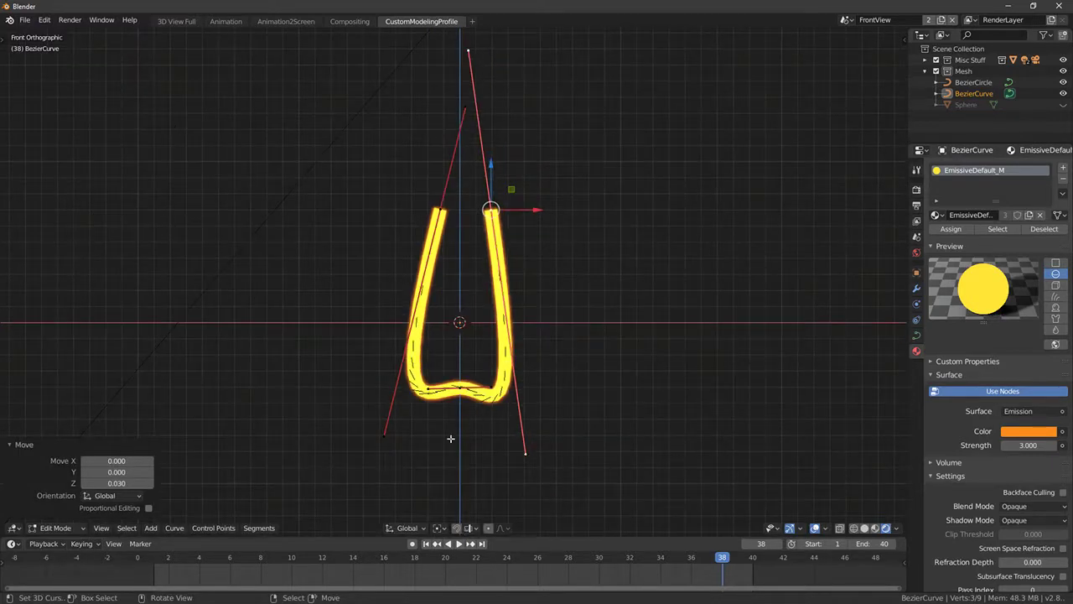
Step: Pull the positive-X end's lower handle outward and move the negative-X end's lower handle by -0.049 in X and -0.069 in Z
{"action": "left_click", "coordinate": [526, 452]}
{"action": "key", "text": "g"}
{"action": "left_click", "coordinate": [545, 424]}
{"action": "key", "text": "g"}
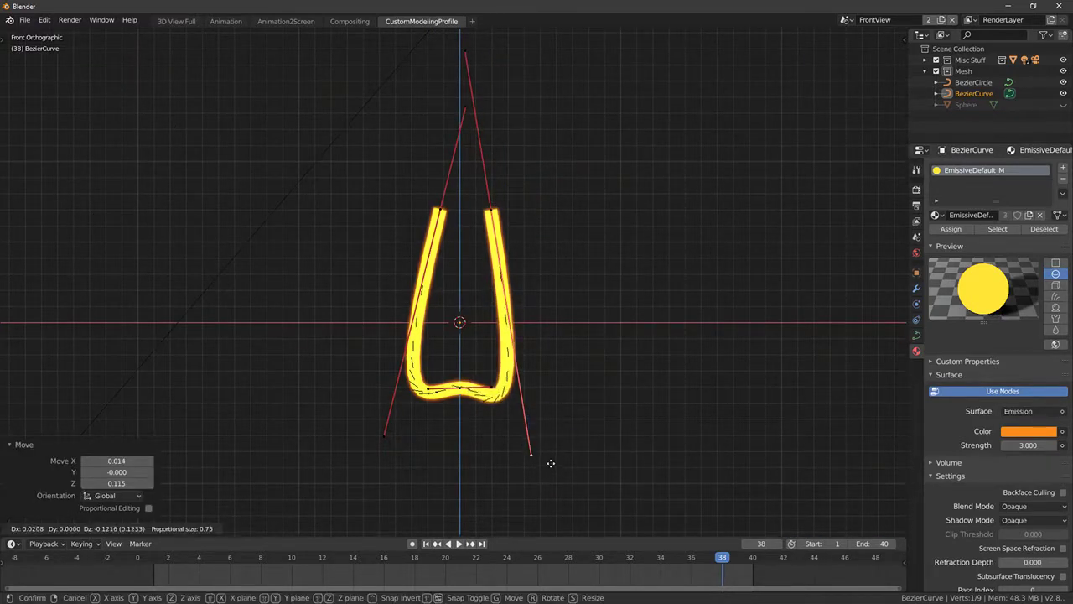
{"action": "left_click", "coordinate": [552, 468]}
{"action": "right_click", "coordinate": [385, 432]}
{"action": "key", "text": "g"}
{"action": "left_click", "coordinate": [378, 445]}
{"action": "scroll", "coordinate": [513, 218], "scroll_direction": "down", "scroll_amount": 1}
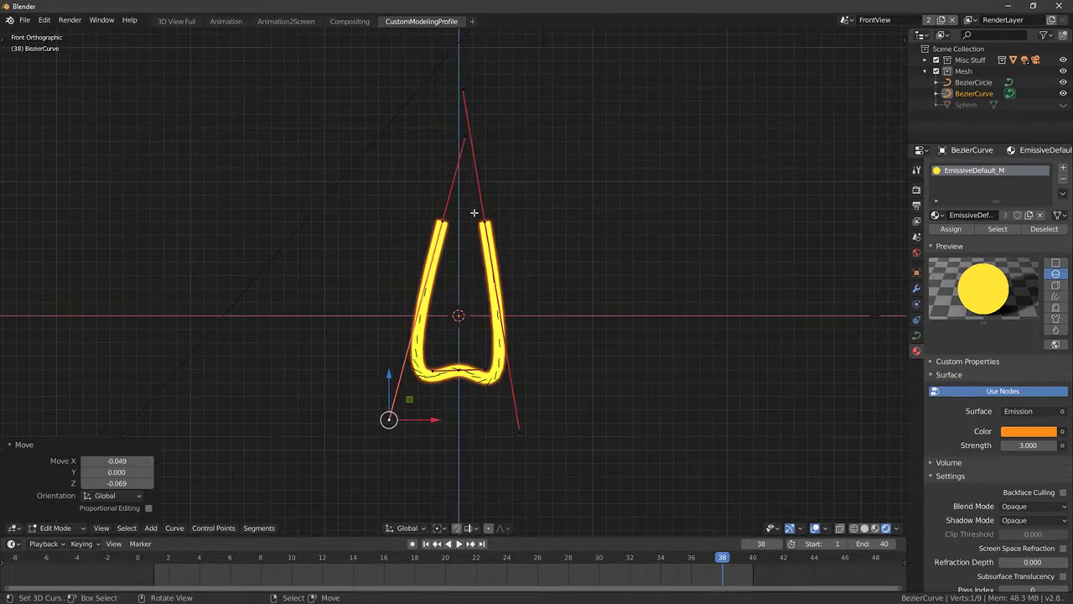
Step: Move the negative-X end's upper handle by -0.058 in X and the positive-X one by about 0.06 in X and -0.36 in Z
{"action": "right_click", "coordinate": [452, 140]}
{"action": "key", "text": "g"}
{"action": "left_click", "coordinate": [443, 135]}
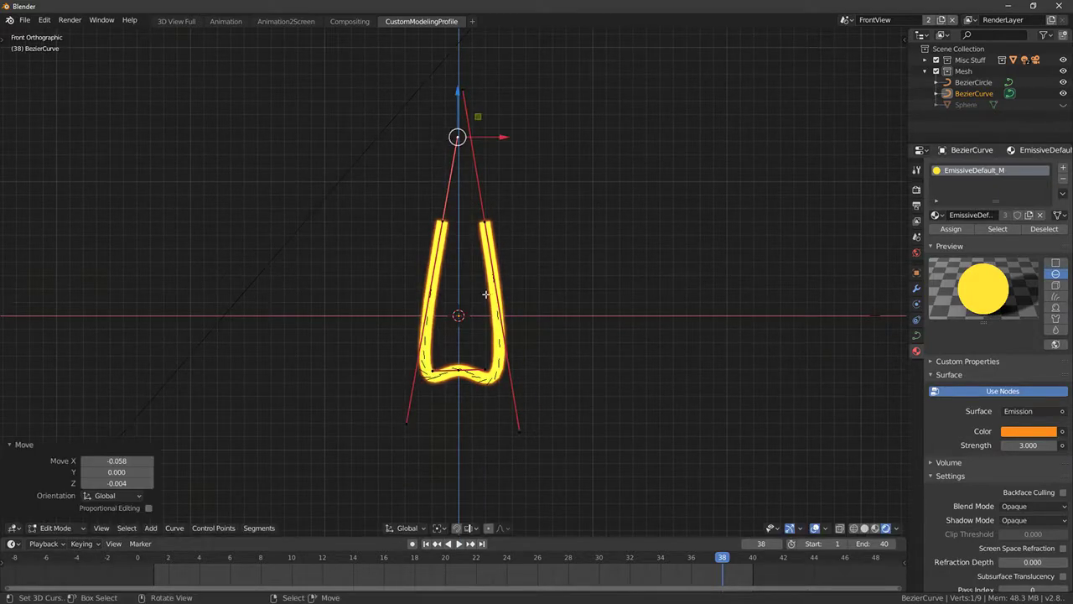
{"action": "right_click", "coordinate": [457, 94]}
{"action": "key", "text": "g"}
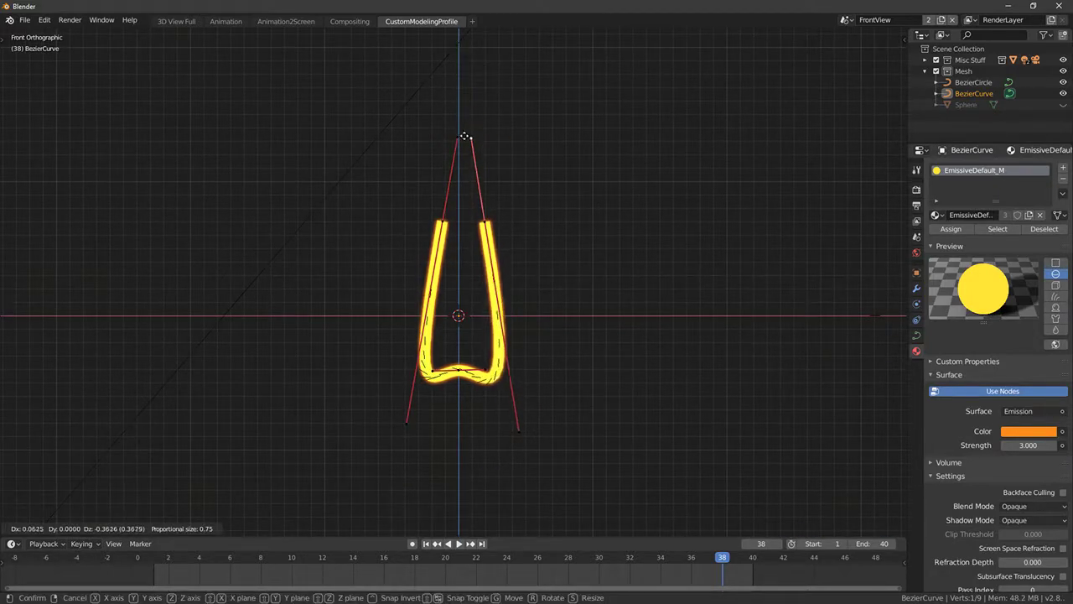
{"action": "left_click", "coordinate": [465, 135]}
Step: Check the reshaped tube's lower bends up close and from several angles
{"action": "middle_click_drag", "start_coordinate": [468, 135], "coordinate": [429, 393]}
{"action": "right_click", "coordinate": [438, 353]}
{"action": "scroll", "coordinate": [428, 393], "scroll_direction": "up", "scroll_amount": 3}
{"action": "left_click_drag", "start_coordinate": [402, 390], "coordinate": [395, 391]}
{"action": "middle_click_drag", "start_coordinate": [413, 385], "coordinate": [424, 319]}
{"action": "left_click_drag", "start_coordinate": [387, 328], "coordinate": [399, 326]}
{"action": "middle_click_drag", "start_coordinate": [406, 335], "coordinate": [531, 328]}
{"action": "key", "text": "Tab"}
{"action": "key", "text": "Tab"}
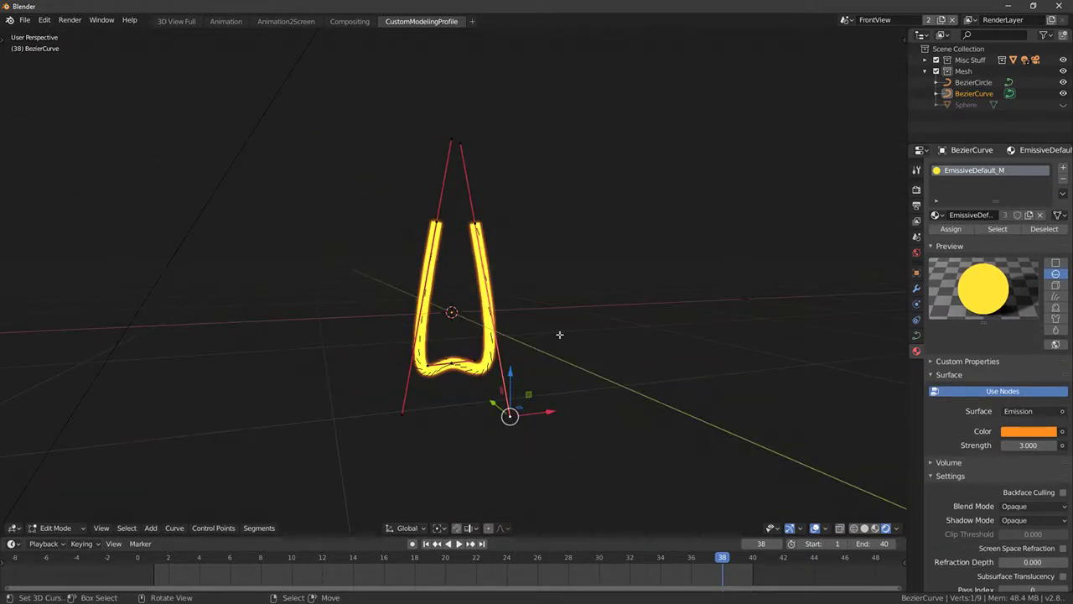
Step: Lower the curve's preview resolution to 4
{"action": "left_click", "coordinate": [915, 335]}
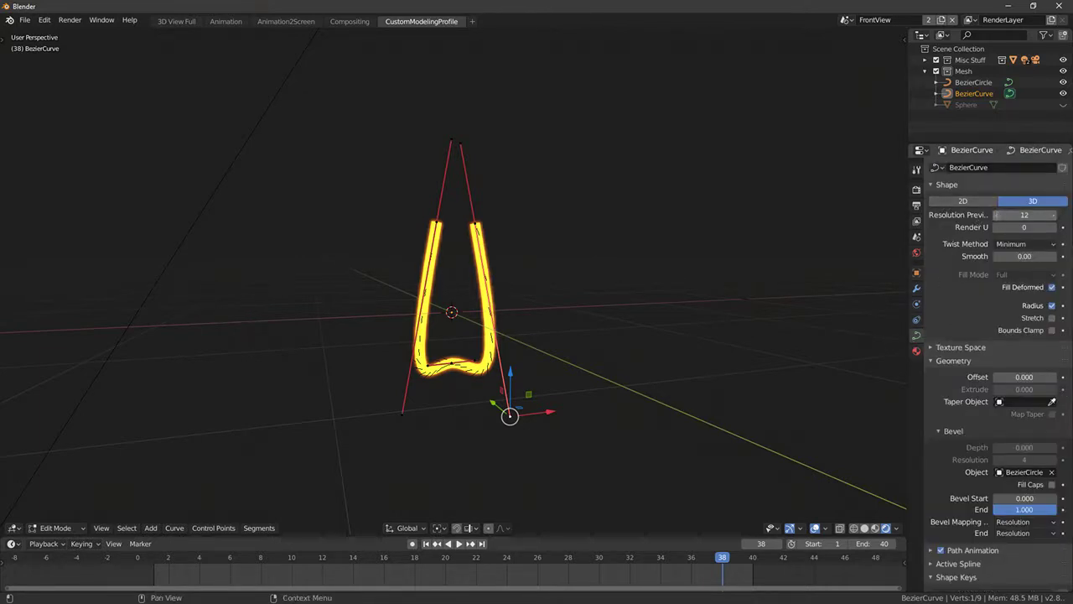
{"action": "left_click_drag", "start_coordinate": [998, 215], "coordinate": [964, 215]}
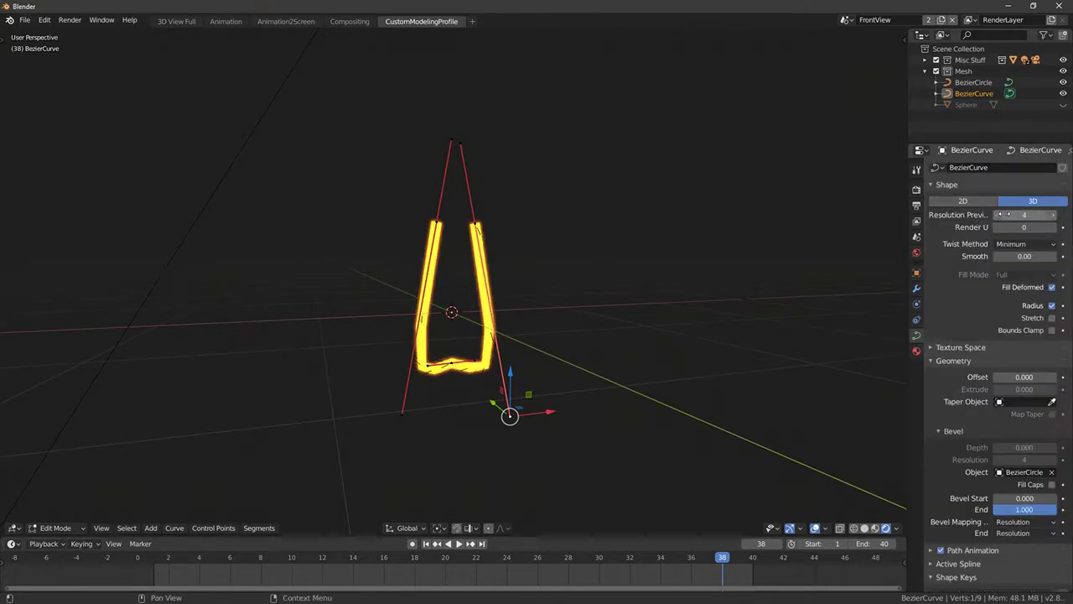
{"action": "left_click", "coordinate": [1054, 216]}
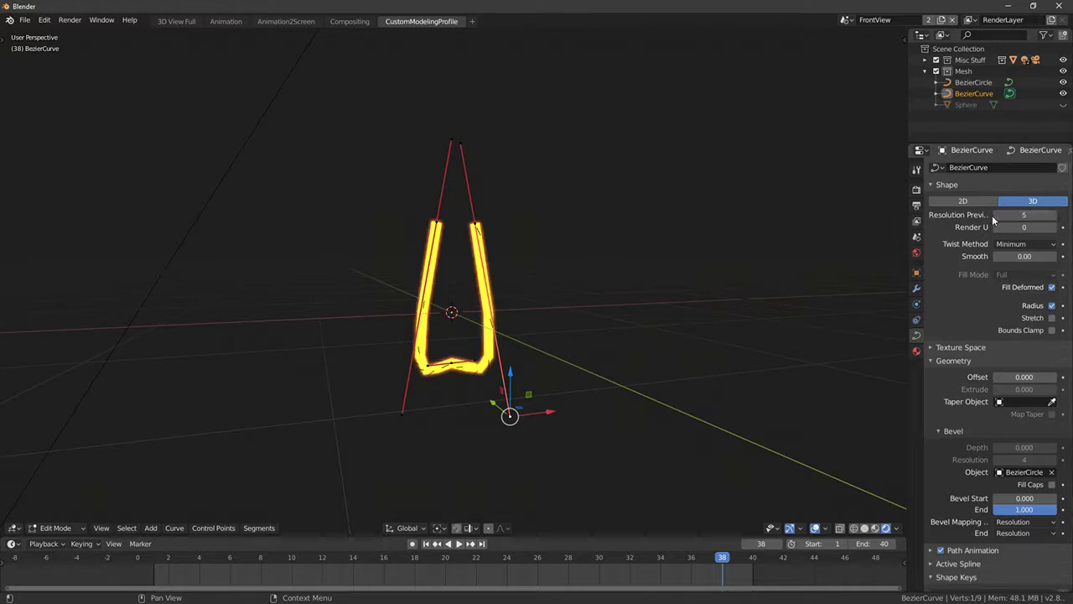
{"action": "left_click", "coordinate": [996, 214]}
{"action": "mouse_move", "coordinate": [663, 246]}
{"action": "middle_mouse_down"}
{"action": "mouse_move", "coordinate": [677, 242]}
{"action": "mouse_move", "coordinate": [670, 257]}
{"action": "middle_mouse_up"}
Step: Leave the curve open-ended and convert it to a mesh in Object Mode
{"action": "key", "text": "alt+c"}
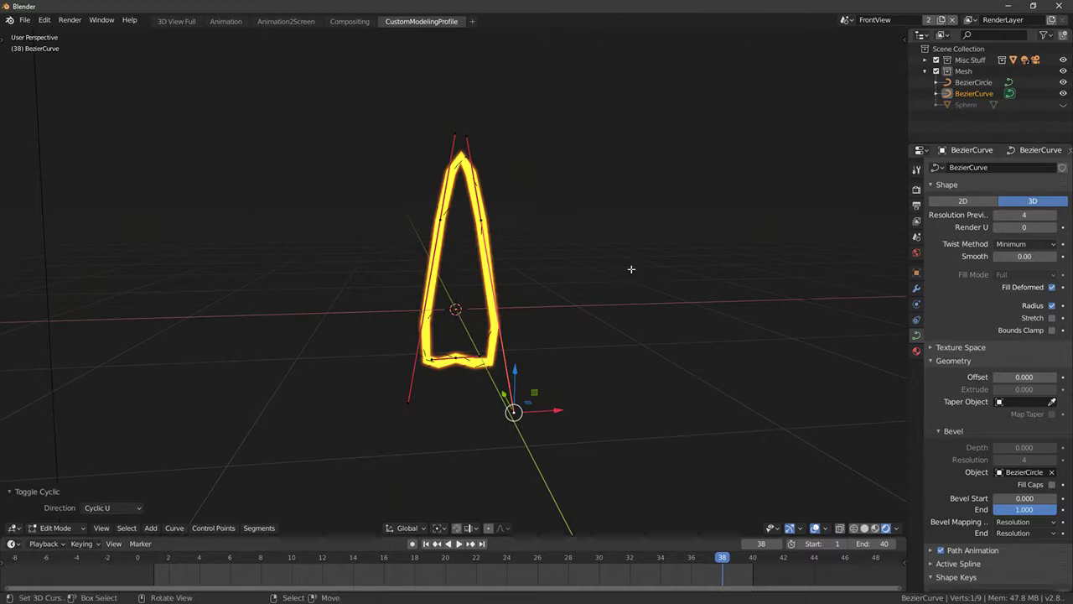
{"action": "key", "text": "ctrl+z"}
{"action": "key", "text": "Tab"}
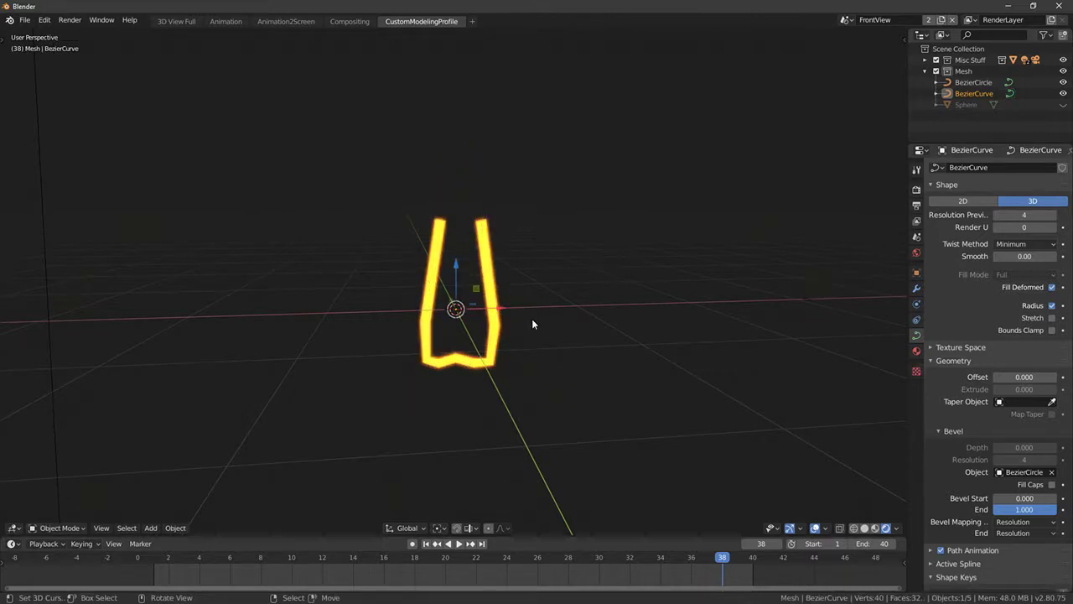
{"action": "key", "text": "alt+c"}
{"action": "left_click", "coordinate": [513, 333]}
{"action": "key", "text": "Tab"}
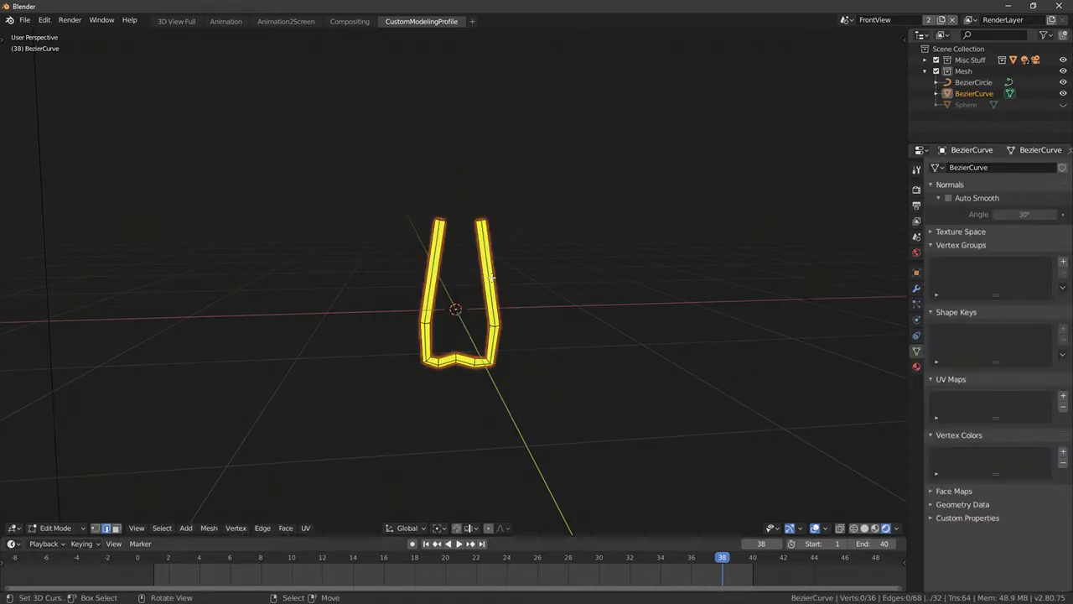
{"action": "key", "text": "Tab"}
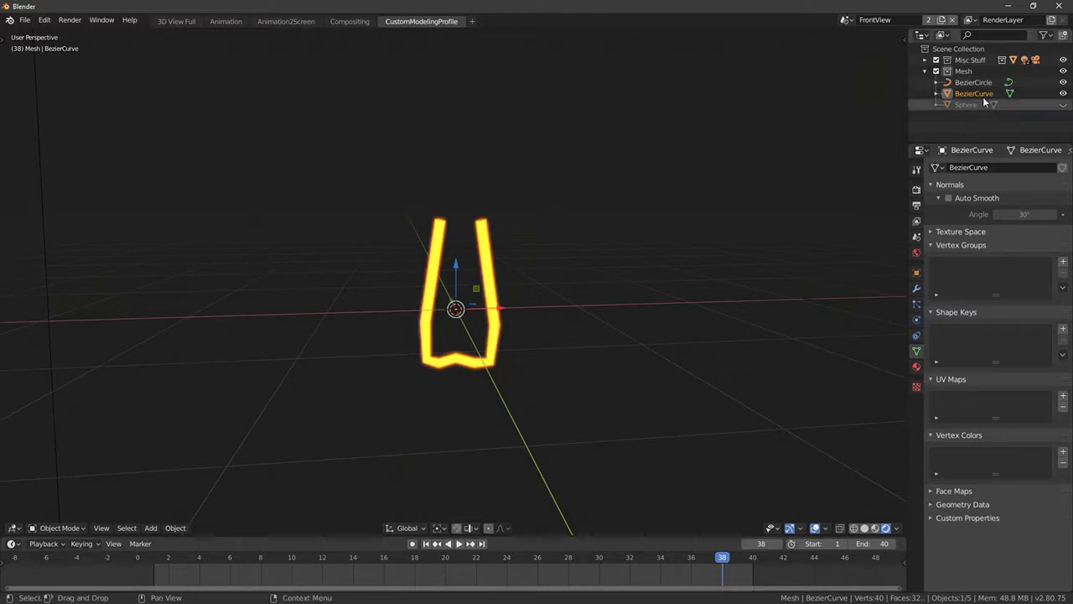
Step: Unhide the Sphere jar and show it in wireframe around the tube mesh while editing the tube
{"action": "left_click", "coordinate": [1063, 104]}
{"action": "mouse_move", "coordinate": [500, 267]}
{"action": "middle_mouse_down"}
{"action": "mouse_move", "coordinate": [506, 305]}
{"action": "mouse_move", "coordinate": [473, 311]}
{"action": "middle_mouse_up"}
{"action": "key", "text": "Tab"}
{"action": "key", "text": "KP_1"}
{"action": "key", "text": "shift+z"}
{"action": "key", "text": "z"}
{"action": "scroll", "coordinate": [498, 310], "scroll_direction": "down", "scroll_amount": 3}
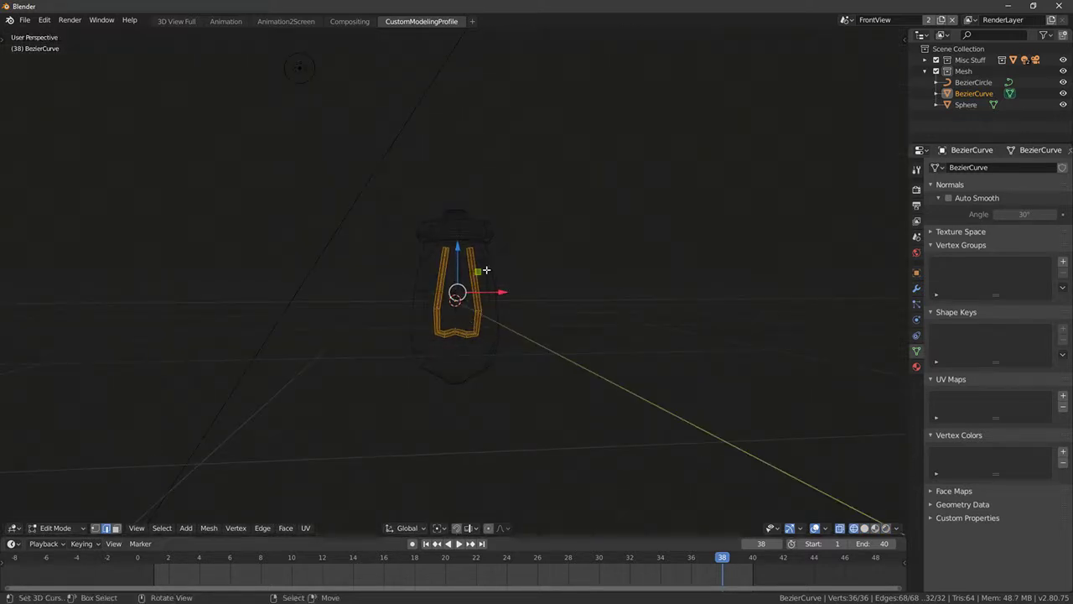
Step: In Object Mode, move all the objects down along Z by about 1.15 so the jar's top sits at the origin
{"action": "key", "text": "KP_1"}
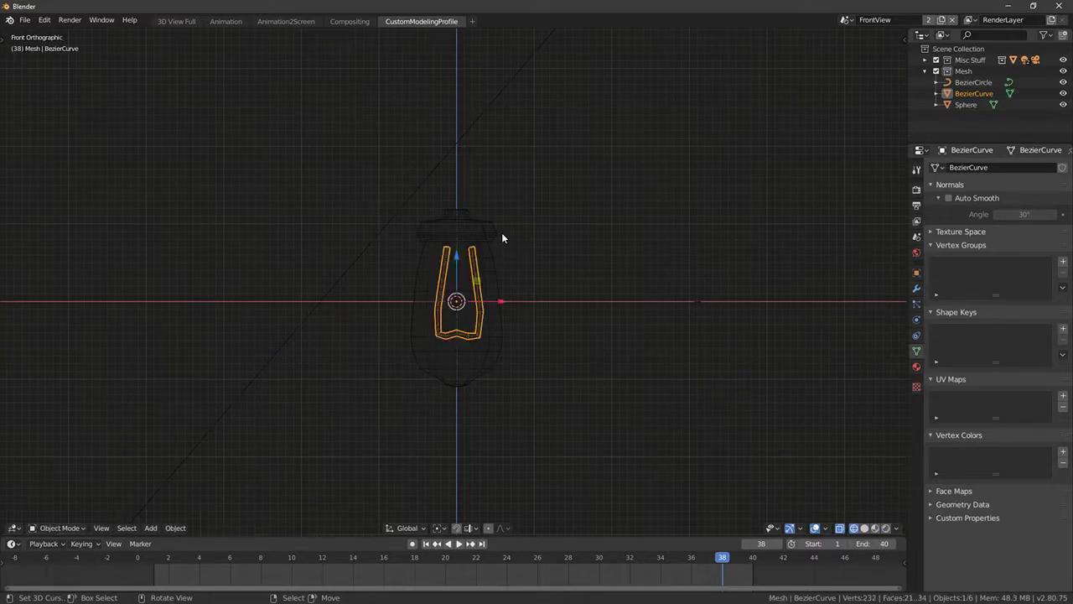
{"action": "key", "text": "Tab"}
{"action": "key", "text": "a"}
{"action": "key", "text": "g"}
{"action": "key", "text": "z"}
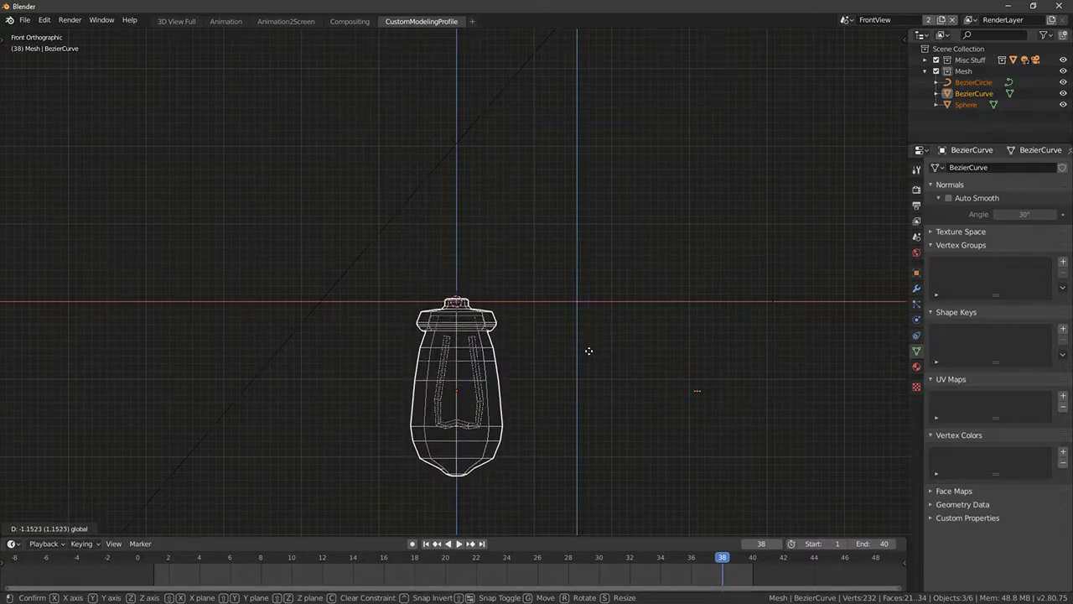
{"action": "left_click", "coordinate": [590, 350]}
{"action": "middle_click_drag", "start_coordinate": [509, 319], "coordinate": [525, 269], "text": "shift"}
Step: Scale the entire tube mesh by about 1.227 and raise it about 0.209 inside the jar
{"action": "right_click", "coordinate": [483, 373]}
{"action": "key", "text": "Tab"}
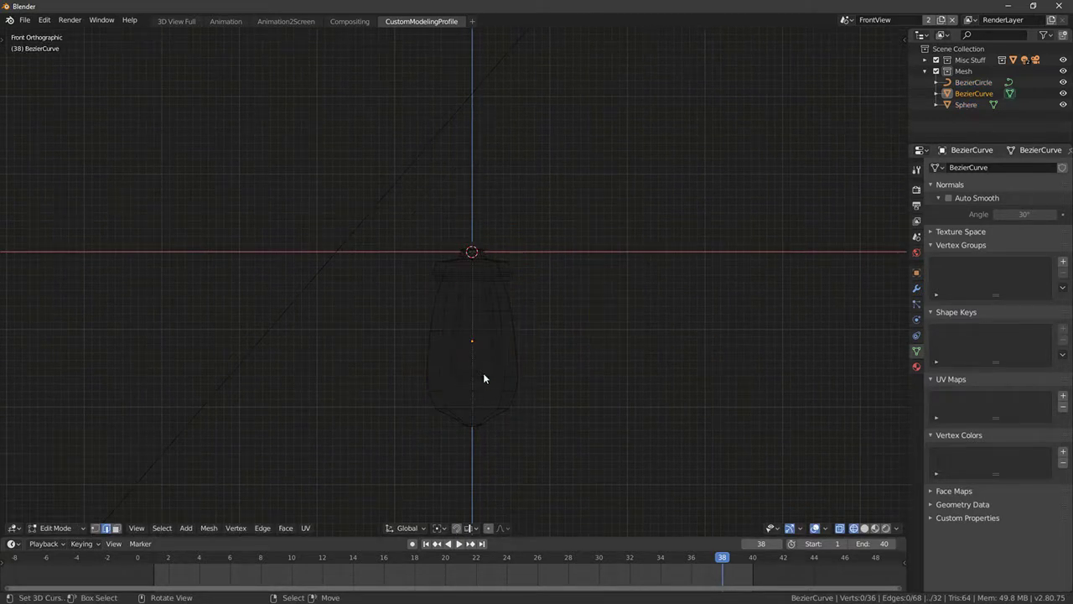
{"action": "key", "text": "Tab"}
{"action": "key", "text": "Tab"}
{"action": "key", "text": "a"}
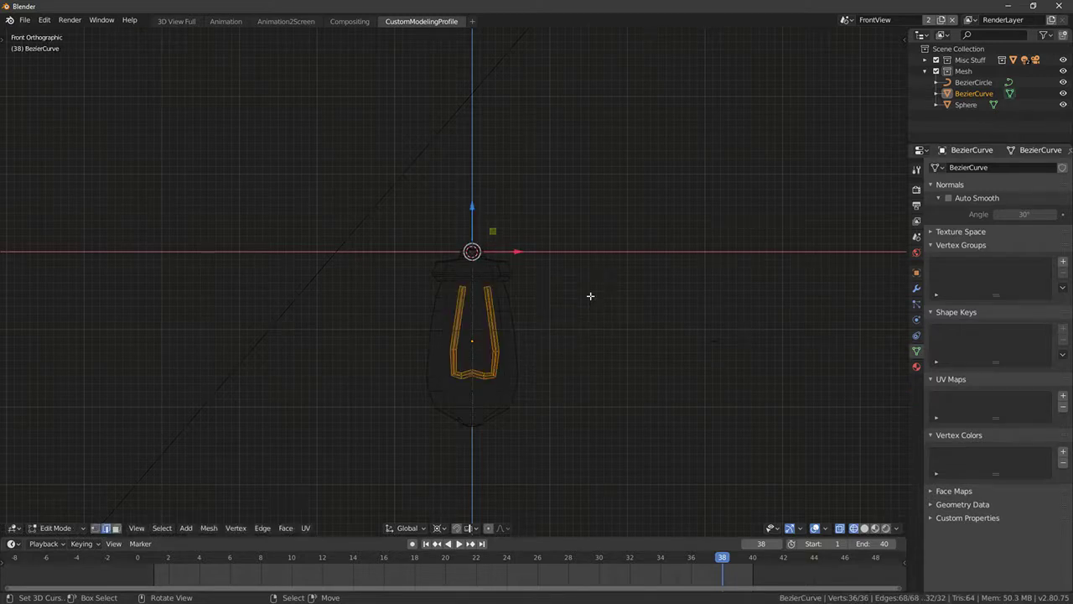
{"action": "key", "text": "s"}
{"action": "left_click", "coordinate": [631, 328]}
{"action": "key", "text": "g"}
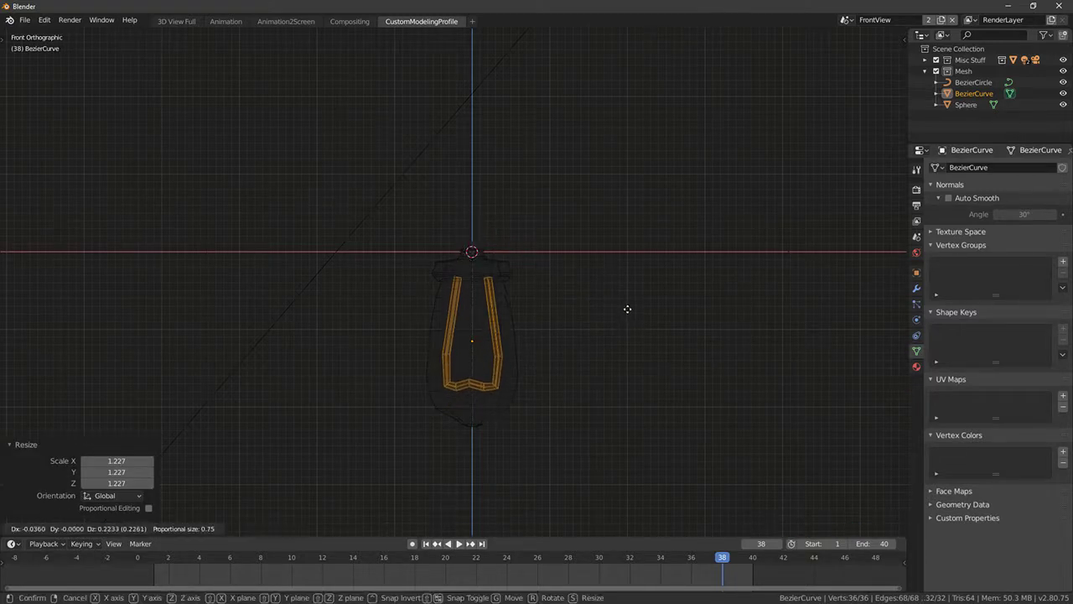
{"action": "left_click", "coordinate": [625, 307]}
{"action": "key", "text": "s"}
{"action": "key", "text": "x"}
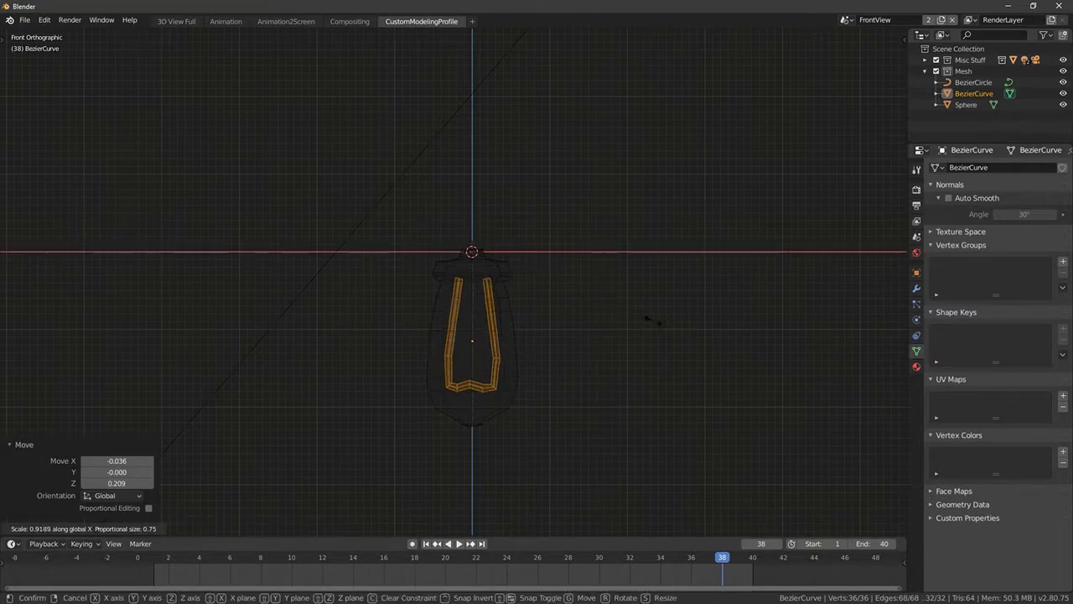
{"action": "right_click", "coordinate": [659, 330]}
Step: Stretch the tube mesh by about 1.071 along Z and nudge it vertically inside the jar
{"action": "key", "text": "s"}
{"action": "key", "text": "z"}
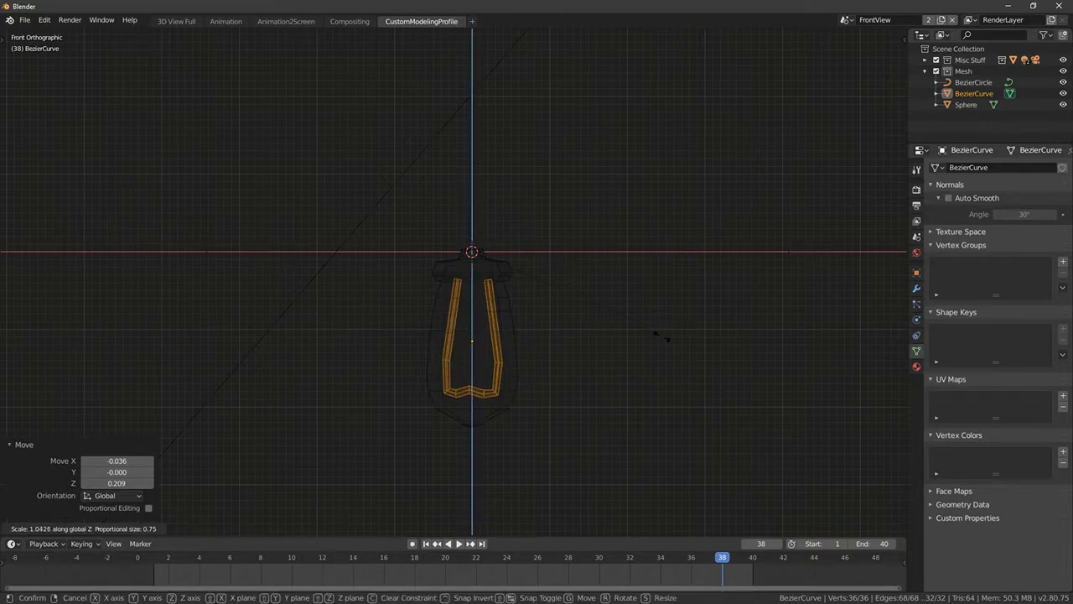
{"action": "left_click", "coordinate": [666, 342]}
{"action": "key", "text": "g"}
{"action": "key", "text": "z"}
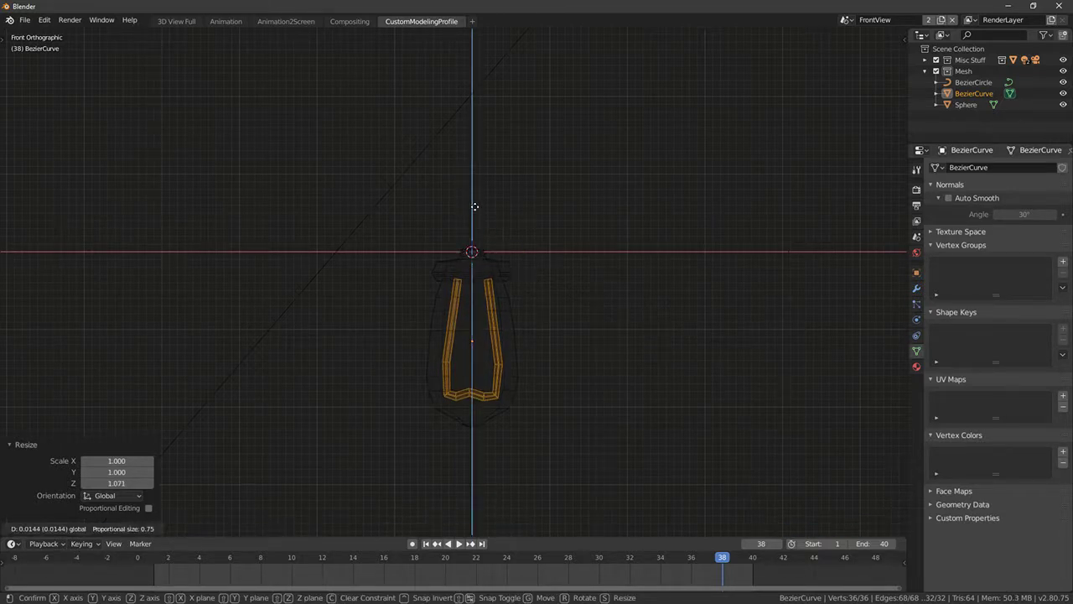
{"action": "left_click", "coordinate": [521, 234]}
{"action": "left_click_drag", "start_coordinate": [522, 251], "coordinate": [522, 253]}
{"action": "scroll", "coordinate": [469, 357], "scroll_direction": "down", "scroll_amount": 1}
{"action": "key", "text": "Tab"}
{"action": "middle_click_drag", "start_coordinate": [468, 357], "coordinate": [455, 383]}
{"action": "key", "text": "KP_1"}
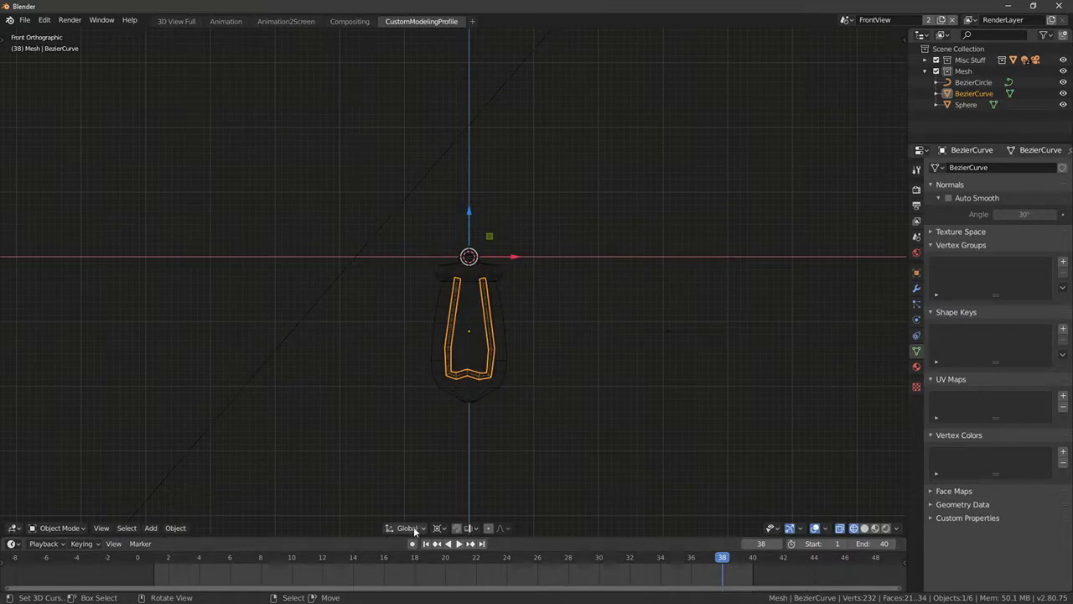
Step: Bring the tube's two lower outer corners closer together by scaling their vertices to about 0.89 along X
{"action": "scroll", "coordinate": [340, 482], "scroll_direction": "up", "scroll_amount": 2}
{"action": "key", "text": "Tab"}
{"action": "scroll", "coordinate": [411, 455], "scroll_direction": "up", "scroll_amount": 1}
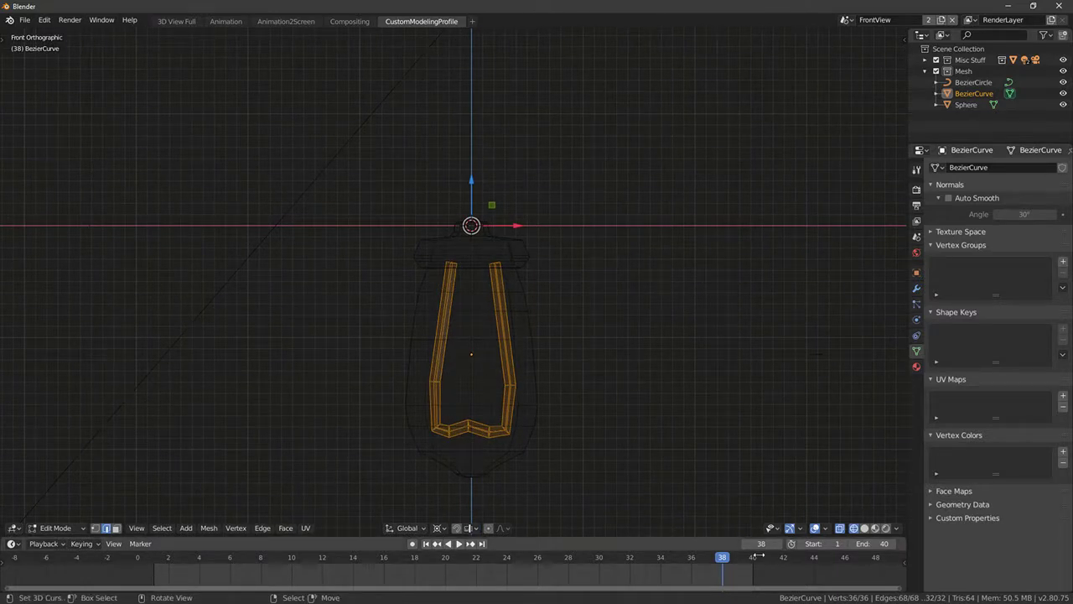
{"action": "key", "text": "alt+a"}
{"action": "key", "text": "c"}
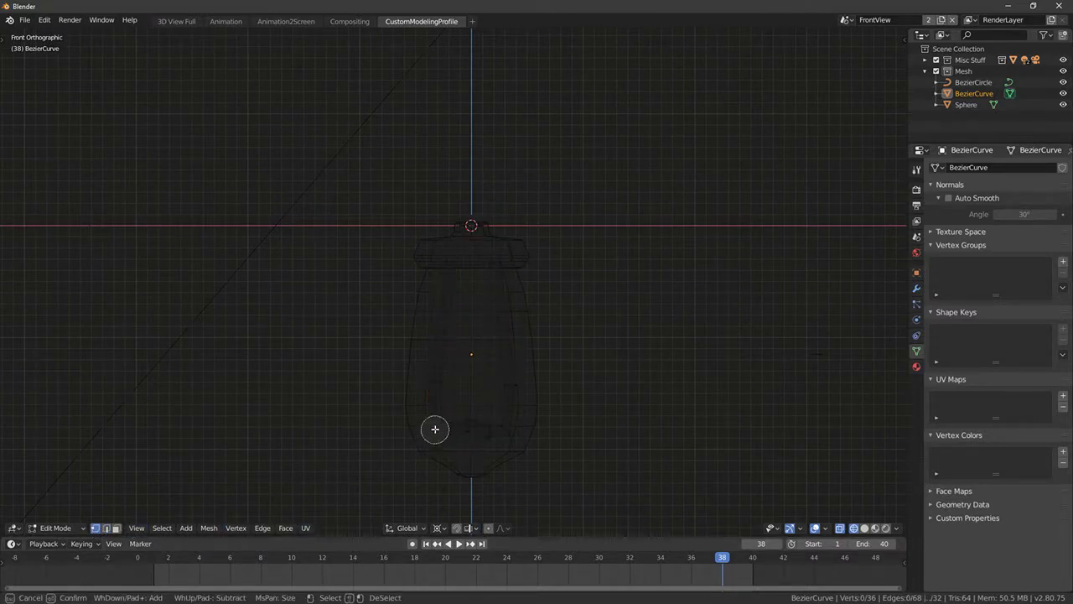
{"action": "left_click", "coordinate": [434, 428]}
{"action": "left_click", "coordinate": [507, 430]}
{"action": "right_click", "coordinate": [509, 430]}
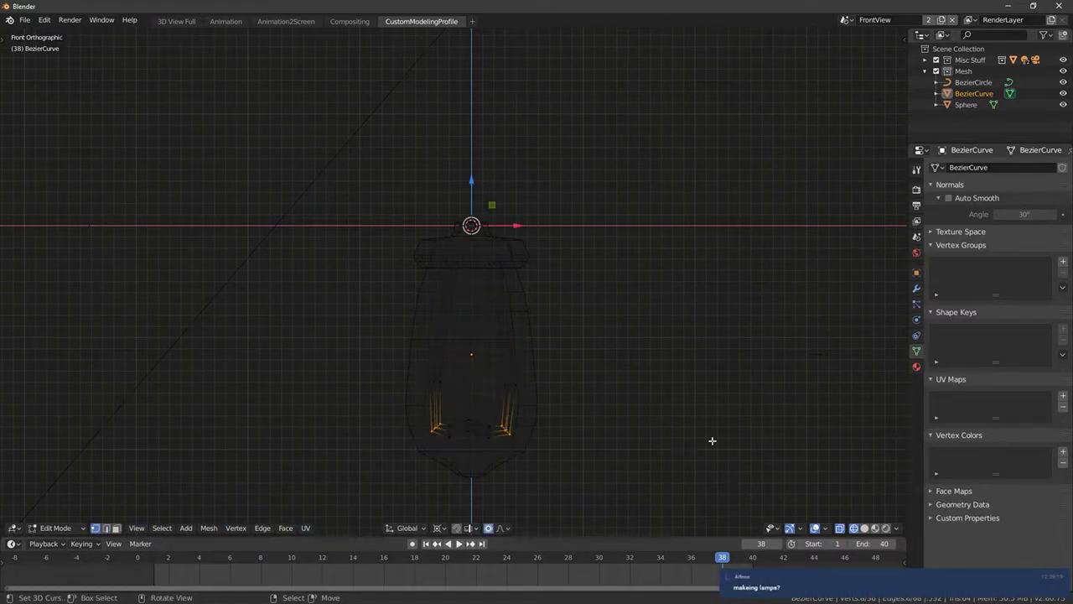
{"action": "key", "text": "s"}
{"action": "key", "text": "x"}
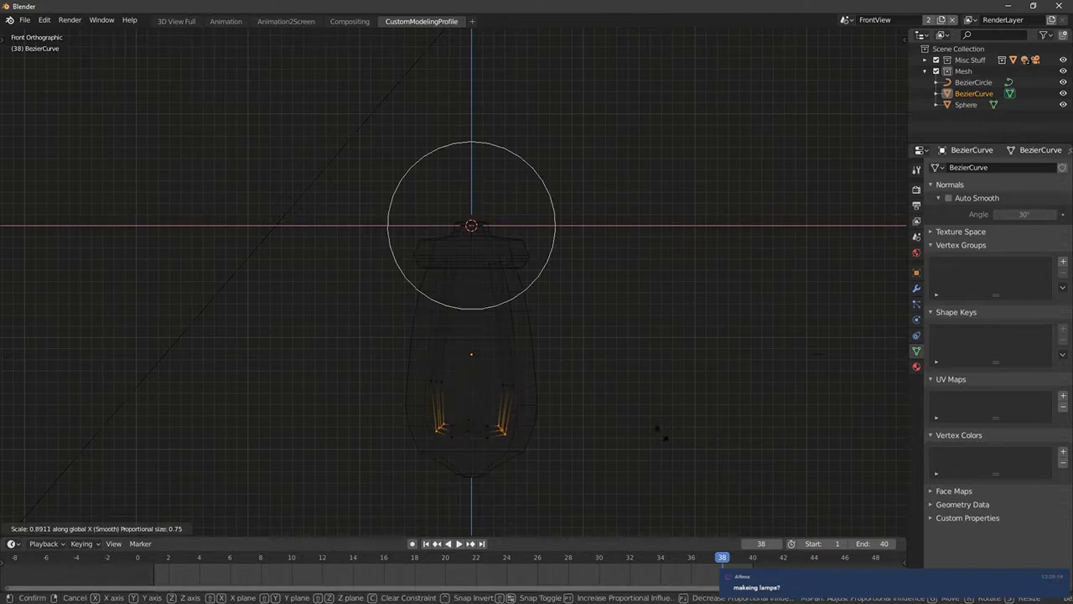
{"action": "left_click", "coordinate": [663, 436]}
Step: Return to Object Mode with solid shading and select the jar
{"action": "key", "text": "Tab"}
{"action": "key", "text": "Tab"}
{"action": "mouse_move", "coordinate": [531, 405]}
{"action": "middle_mouse_down"}
{"action": "mouse_move", "coordinate": [544, 429]}
{"action": "mouse_move", "coordinate": [599, 423]}
{"action": "mouse_move", "coordinate": [336, 408]}
{"action": "middle_mouse_up"}
{"action": "key", "text": "Tab"}
{"action": "key", "text": "shift+z"}
{"action": "key", "text": "Tab"}
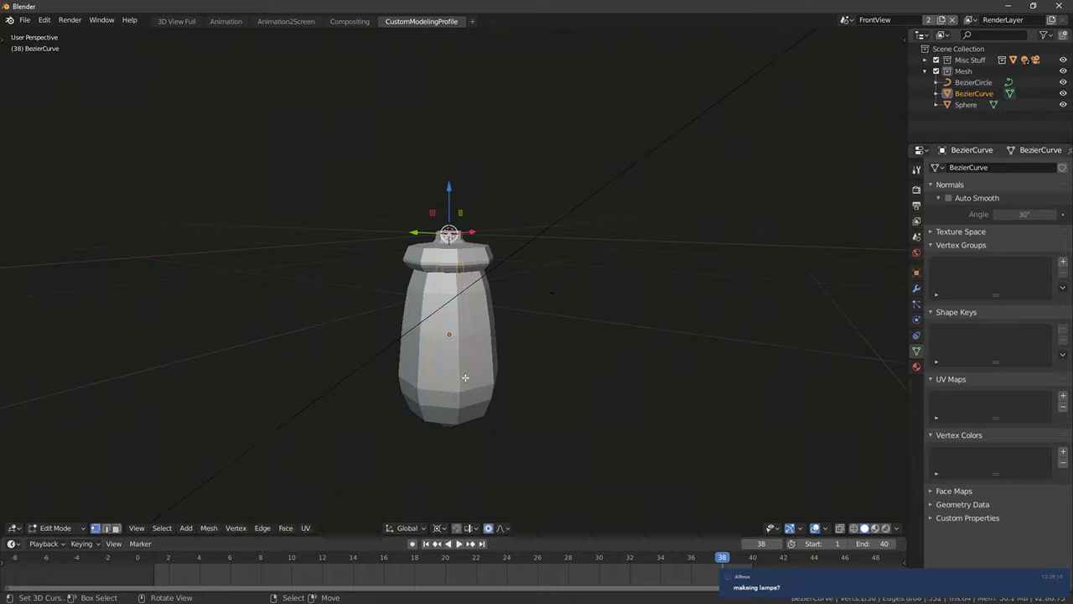
{"action": "key", "text": "Tab"}
{"action": "right_click", "coordinate": [493, 383]}
{"action": "middle_click_drag", "start_coordinate": [493, 383], "coordinate": [394, 385]}
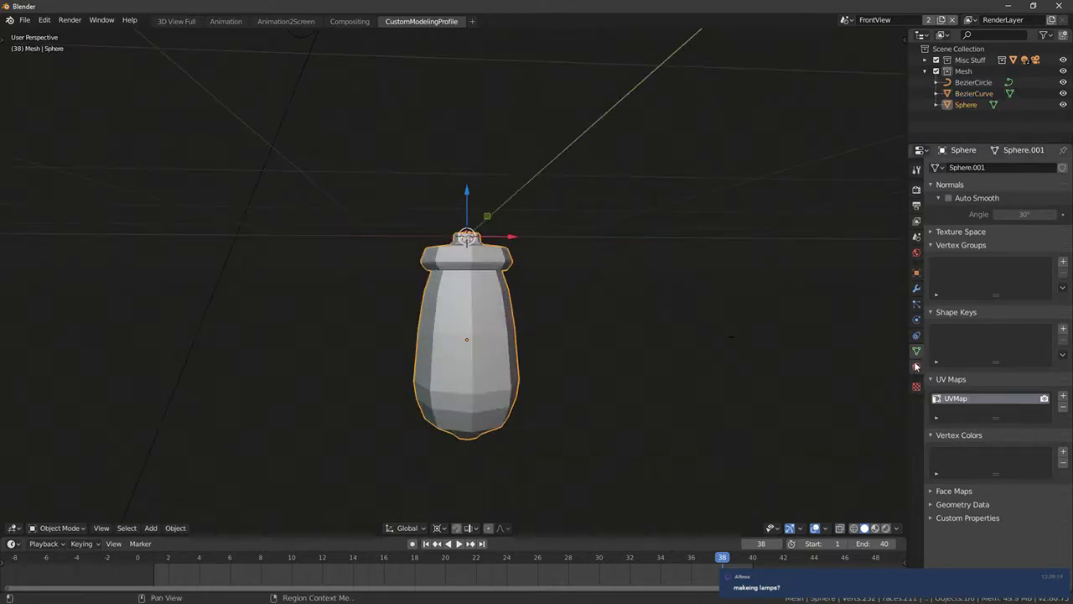
Step: Create a new material on the jar and name it Glass
{"action": "left_click", "coordinate": [917, 366]}
{"action": "left_click", "coordinate": [936, 214]}
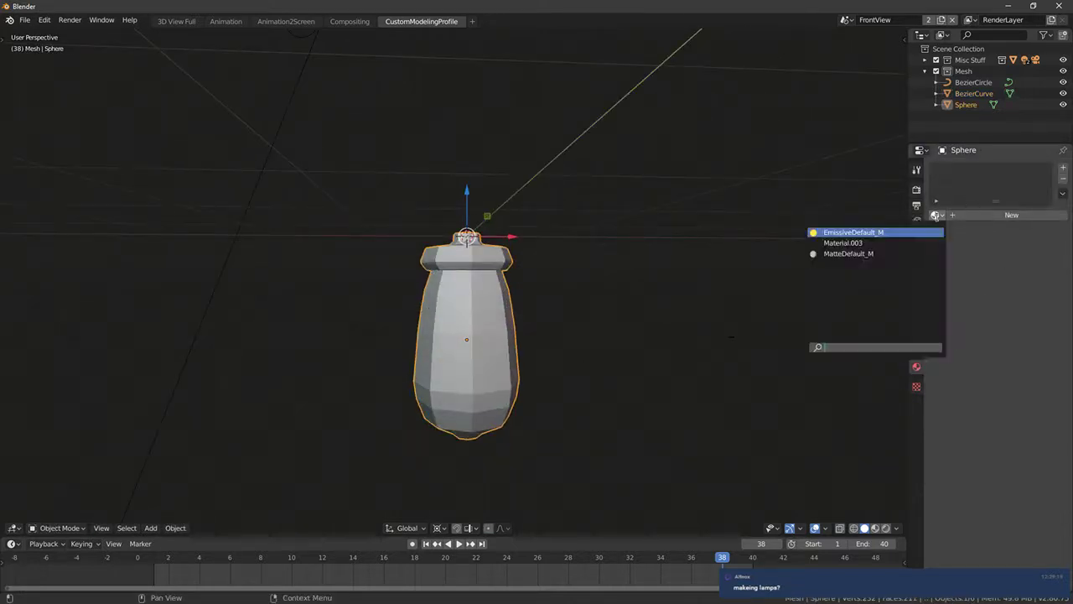
{"action": "left_click", "coordinate": [972, 214]}
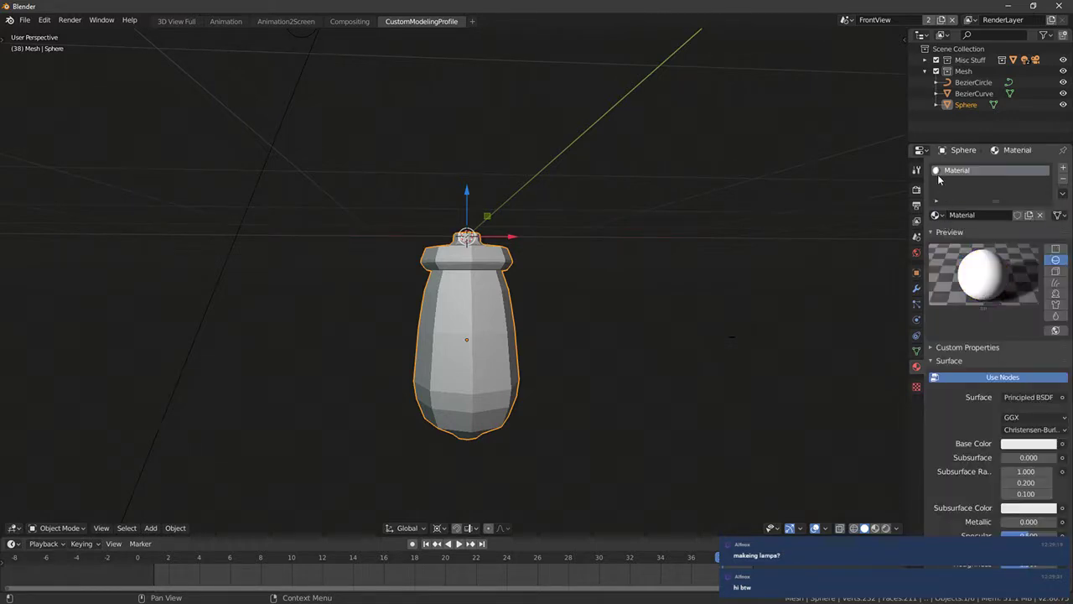
{"action": "left_click", "coordinate": [940, 214]}
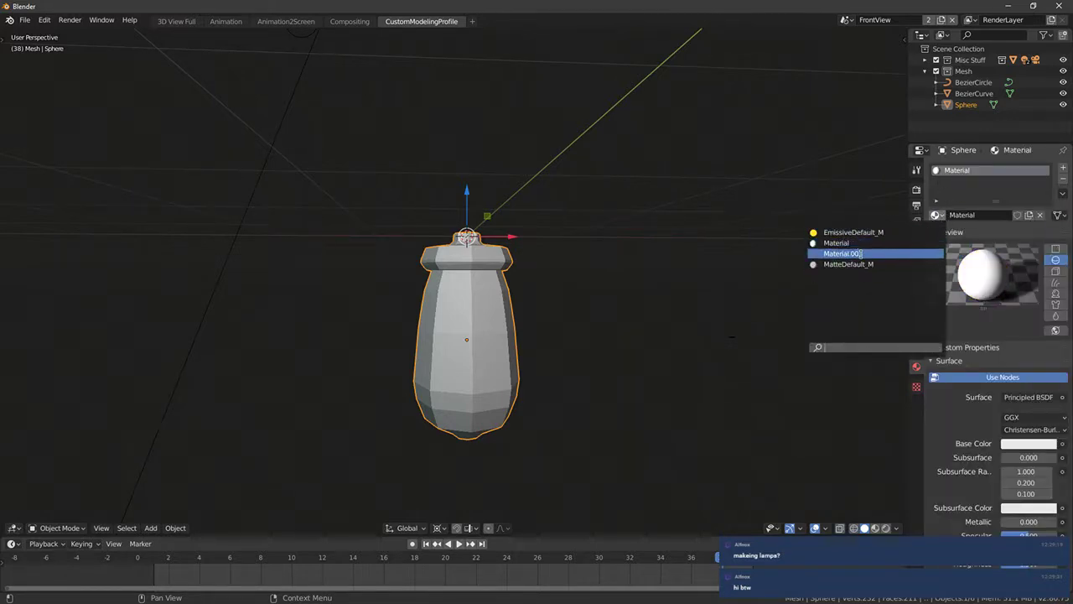
{"action": "double_click", "coordinate": [951, 173]}
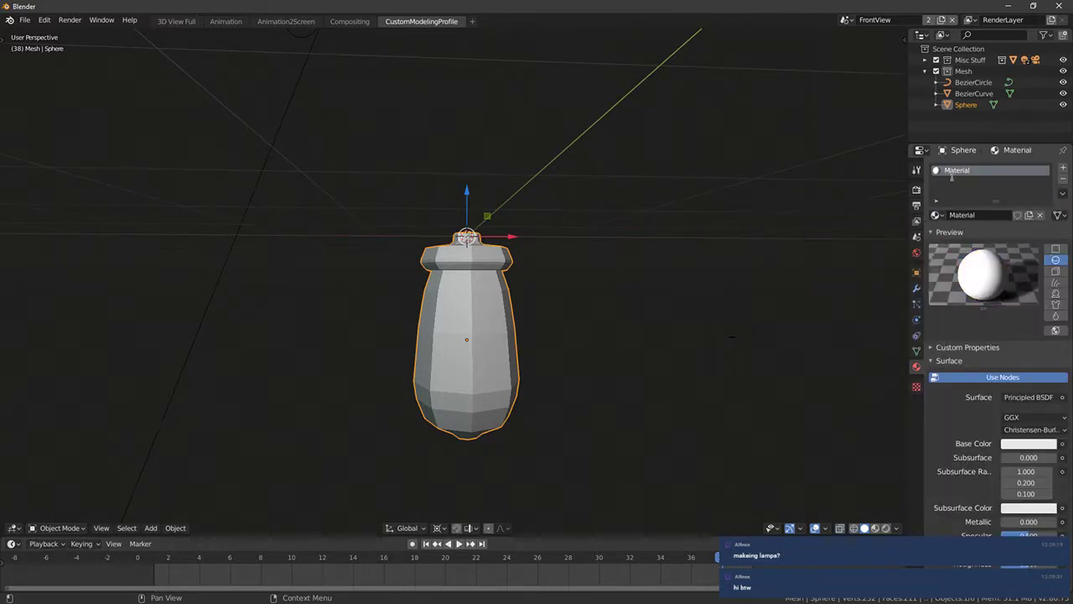
{"action": "type", "text": "GLASS"}
{"action": "key", "text": "Return"}
{"action": "double_click", "coordinate": [957, 171]}
Step: Add a second material slot to the jar and assign MatteDefault_M to it
{"action": "left_click", "coordinate": [1063, 168]}
{"action": "left_click", "coordinate": [936, 237]}
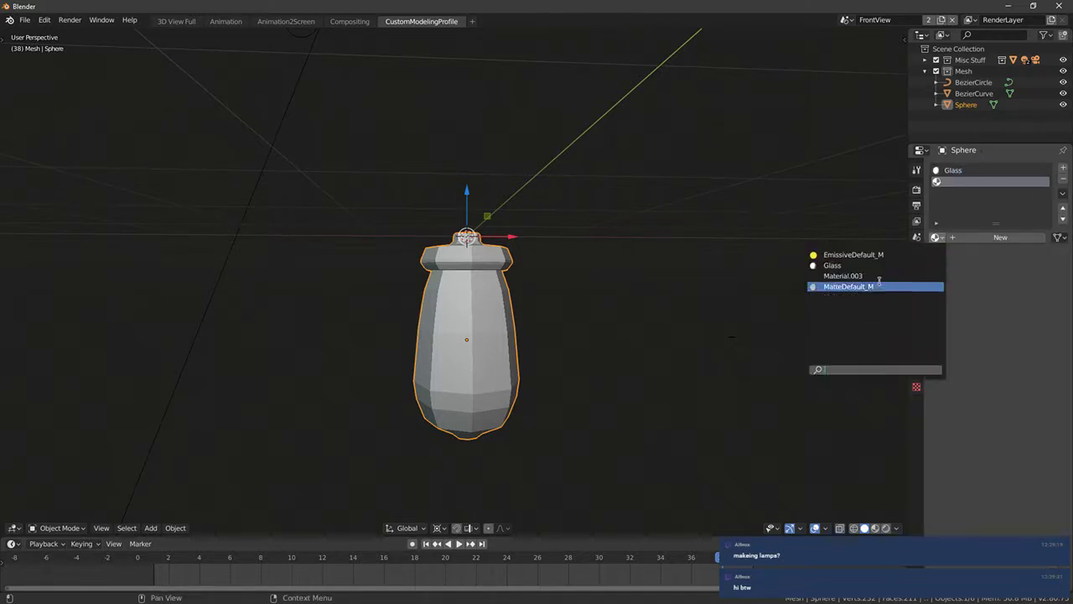
{"action": "left_click", "coordinate": [849, 286]}
{"action": "middle_click_drag", "start_coordinate": [742, 232], "coordinate": [562, 283]}
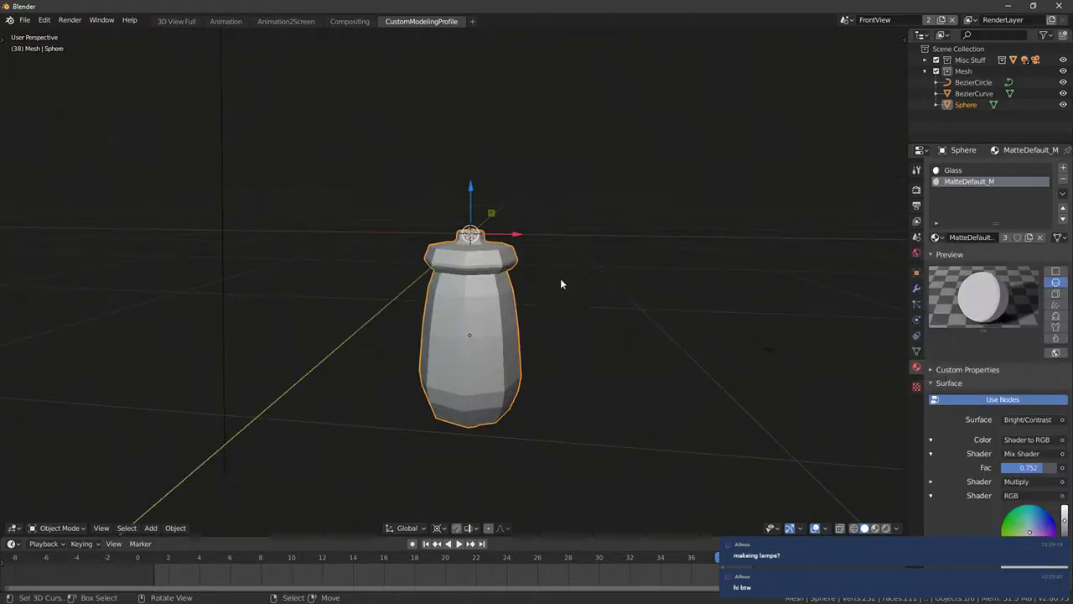
Step: Show the objects in wireframe and join the tube into the Sphere jar
{"action": "key", "text": "shift+z"}
{"action": "key", "text": "shift+z"}
{"action": "key", "text": "shift+z"}
{"action": "left_click", "coordinate": [489, 336]}
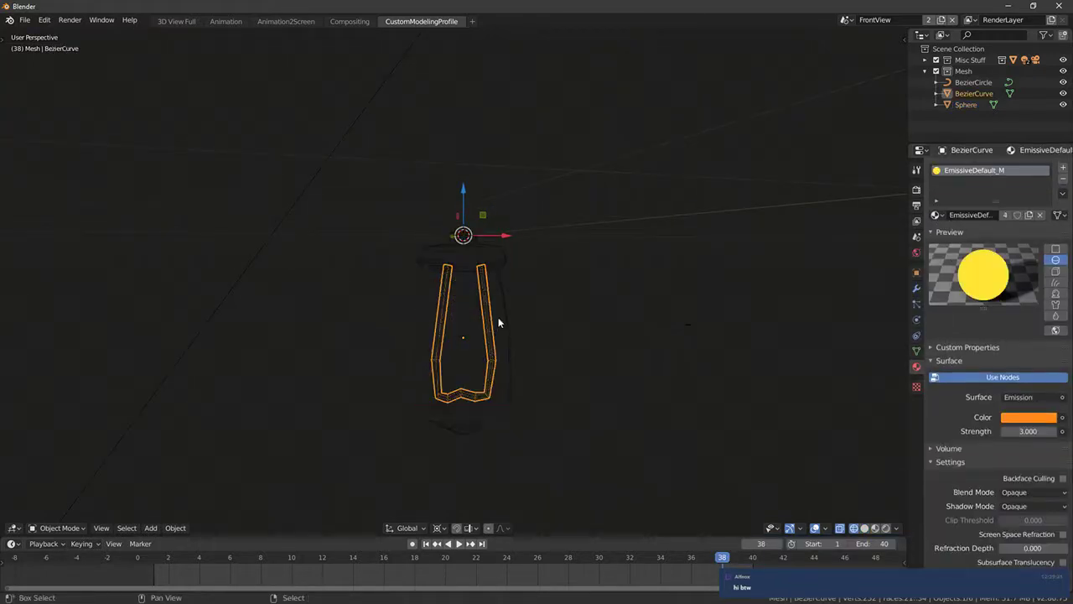
{"action": "left_click", "coordinate": [498, 318], "text": "shift"}
{"action": "key", "text": "ctrl+j"}
Step: Move the EmissiveDefault_M material slot above MatteDefault_M on the joined jar
{"action": "left_click", "coordinate": [989, 194]}
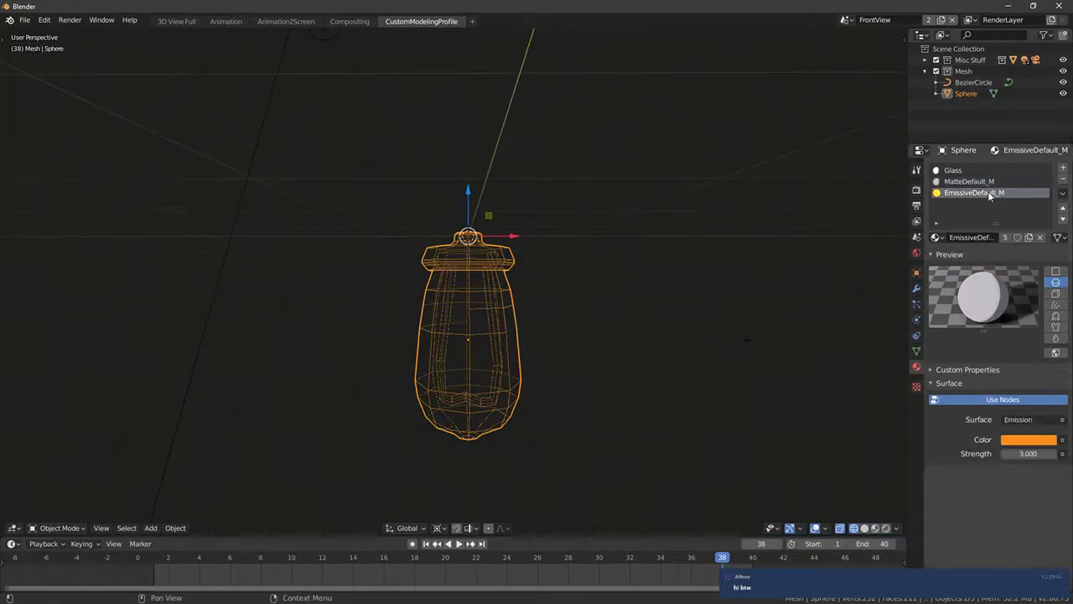
{"action": "left_click", "coordinate": [1063, 208]}
{"action": "middle_click_drag", "start_coordinate": [711, 213], "coordinate": [271, 74]}
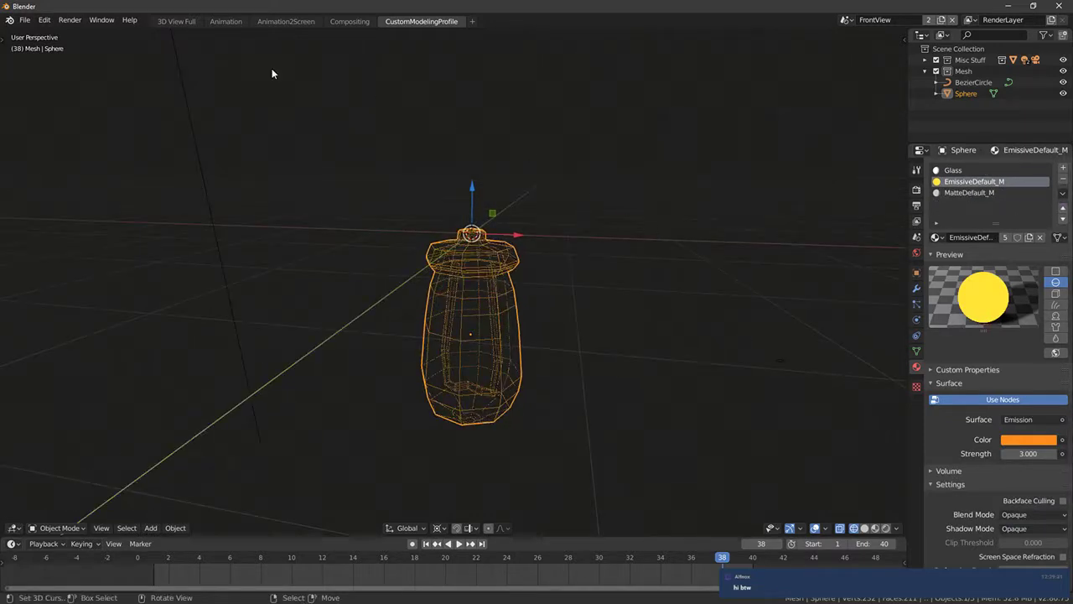
Step: Open the Save As browser for the lamp model's file
{"action": "left_click", "coordinate": [26, 20]}
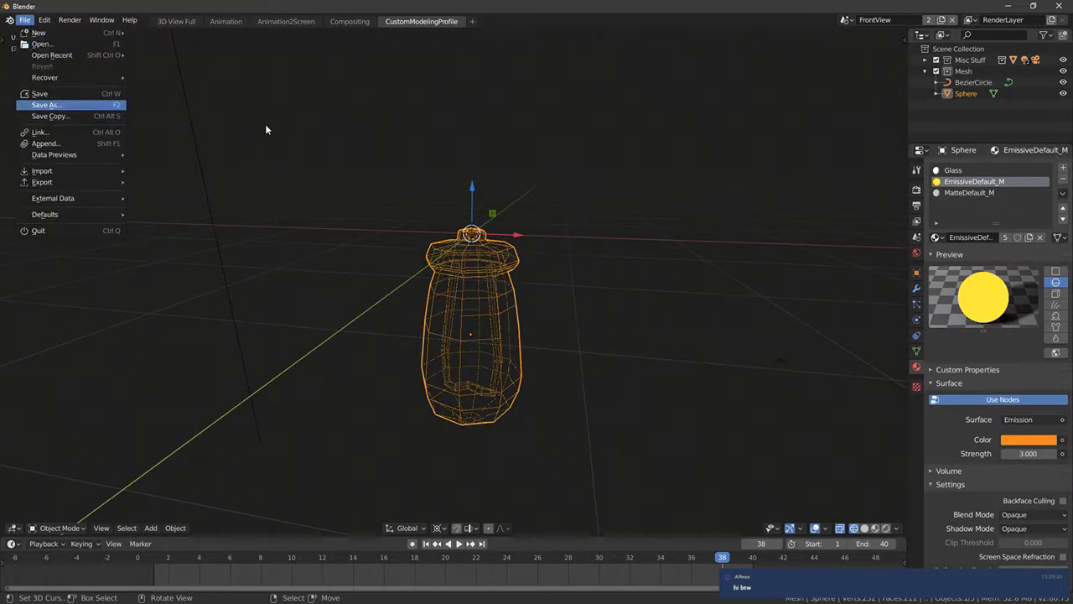
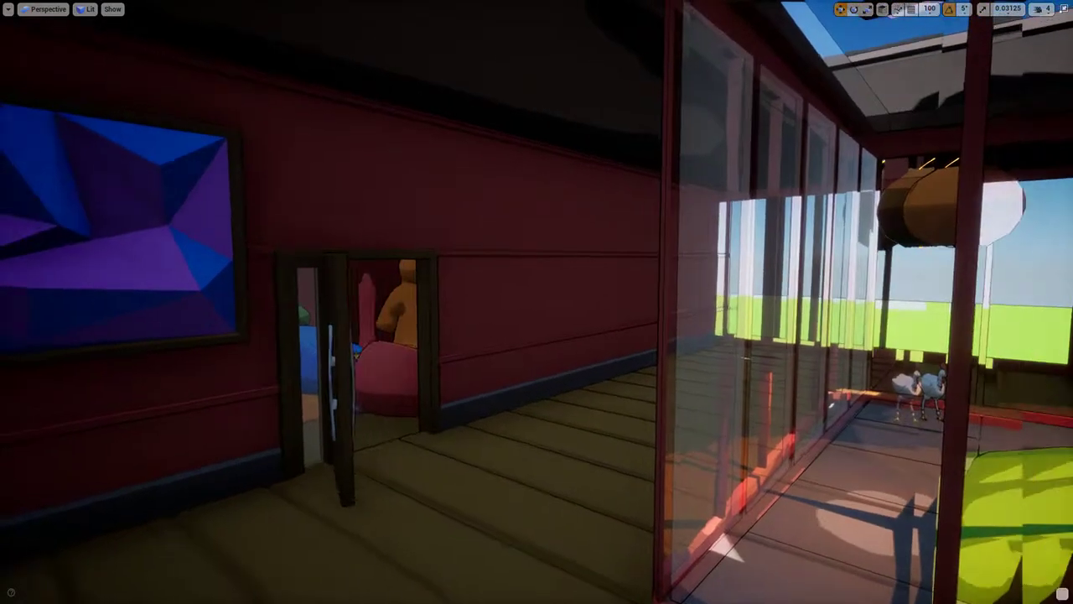
Step: In Unreal Editor, end the play session and close the Message Log
{"action": "key", "text": "Escape"}
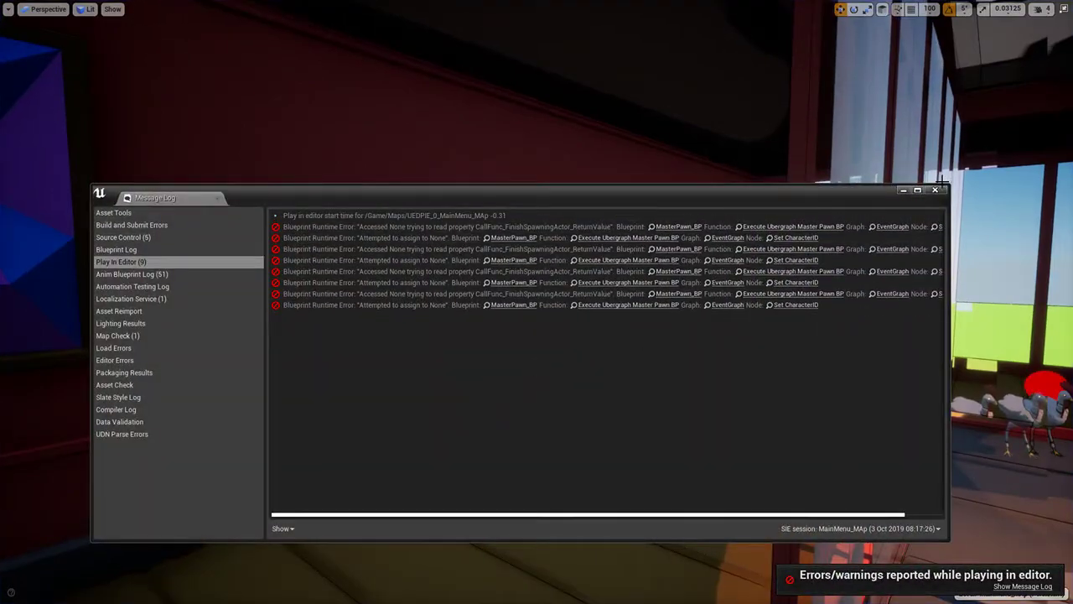
{"action": "left_click", "coordinate": [936, 189]}
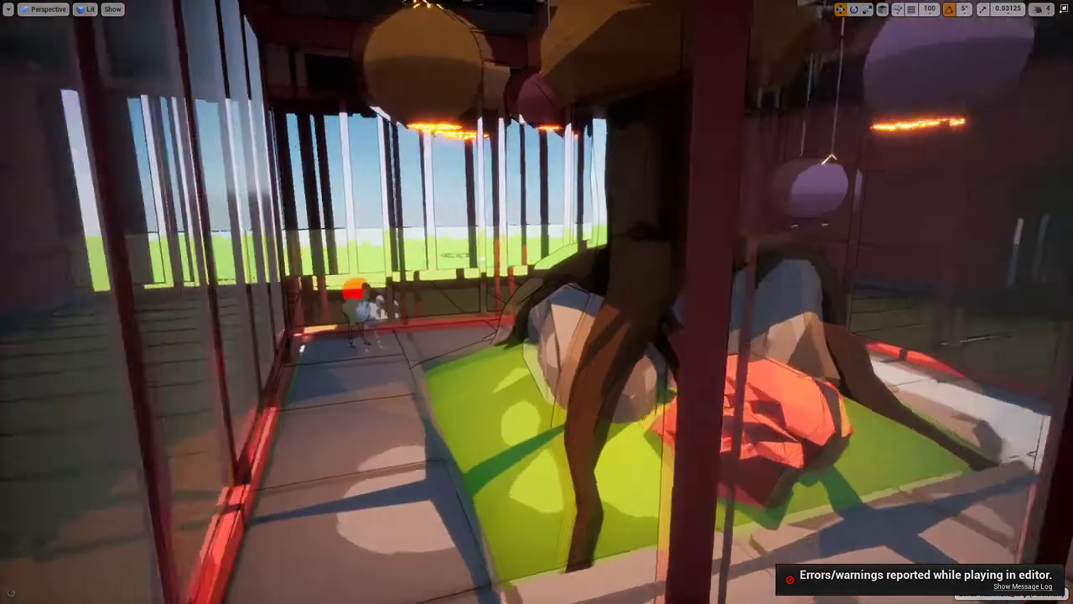
Step: Look over the zen house's game room with the TV and teddy bear, and the hallway outside it
{"action": "key", "text": "w"}
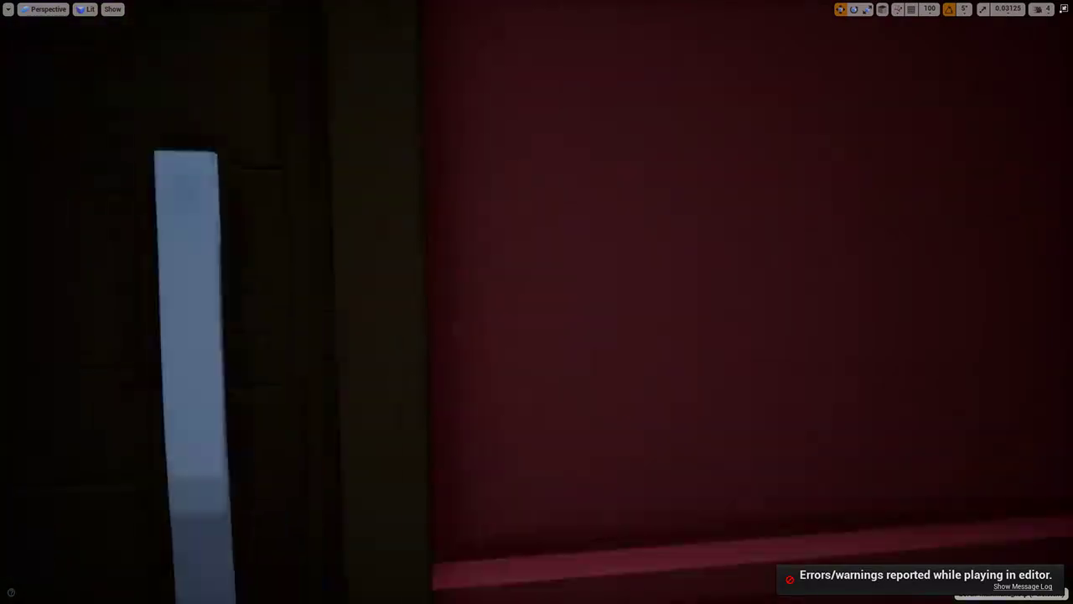
{"action": "mouse_move", "coordinate": [560, 285]}
{"action": "right_mouse_down"}
{"action": "mouse_move", "coordinate": [352, 285]}
{"action": "mouse_move", "coordinate": [335, 369]}
{"action": "mouse_move", "coordinate": [570, 277]}
{"action": "mouse_move", "coordinate": [561, 285]}
{"action": "right_mouse_up"}
{"action": "key", "text": "alt+Tab"}
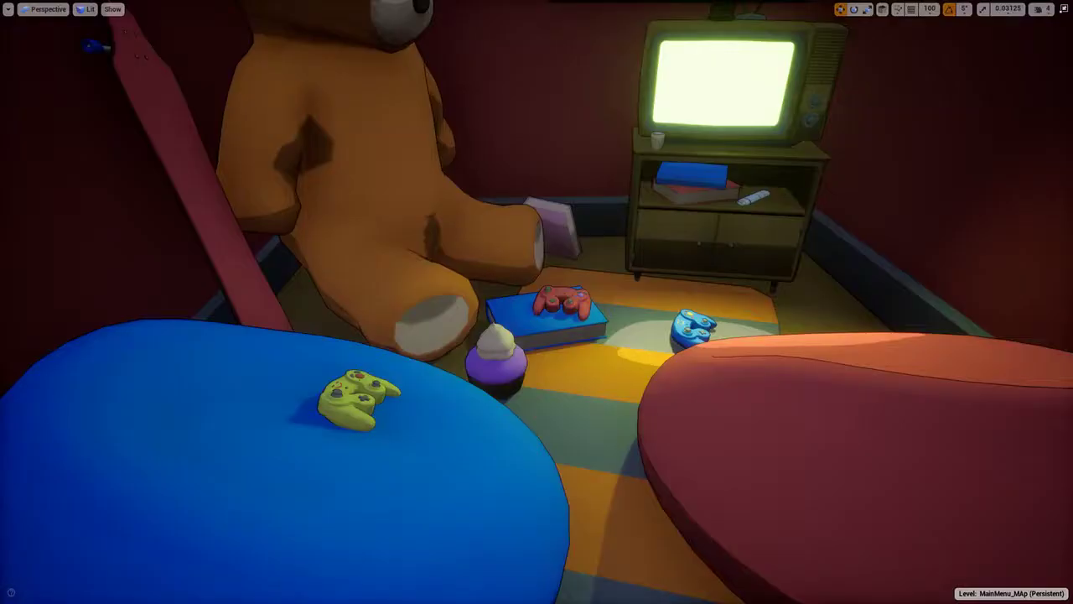
{"action": "right_click", "coordinate": [477, 243]}
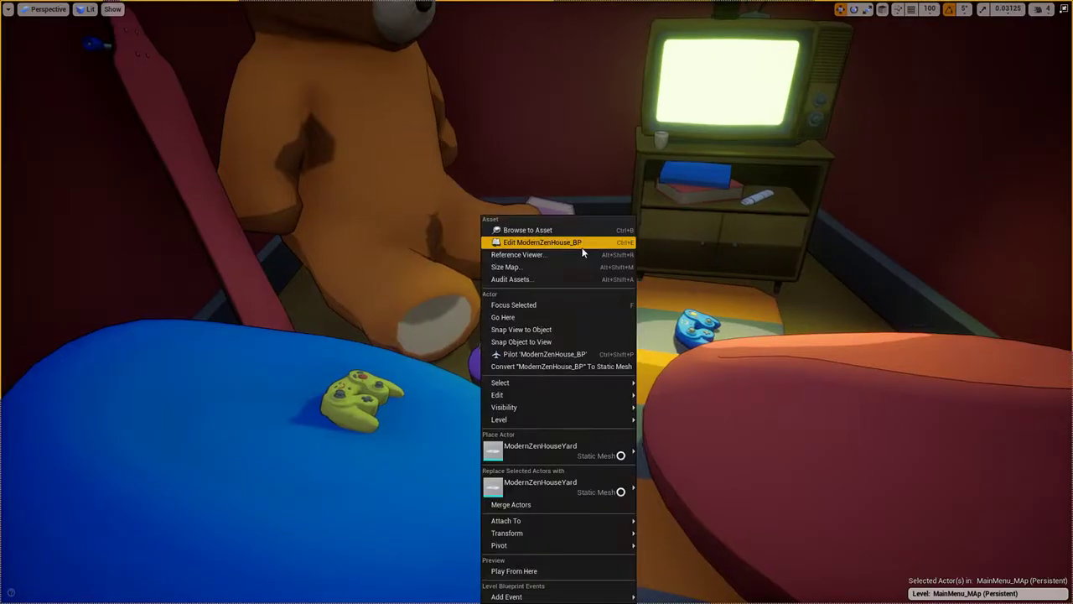
{"action": "key", "text": "Escape"}
{"action": "right_click_drag", "start_coordinate": [569, 237], "coordinate": [763, 159]}
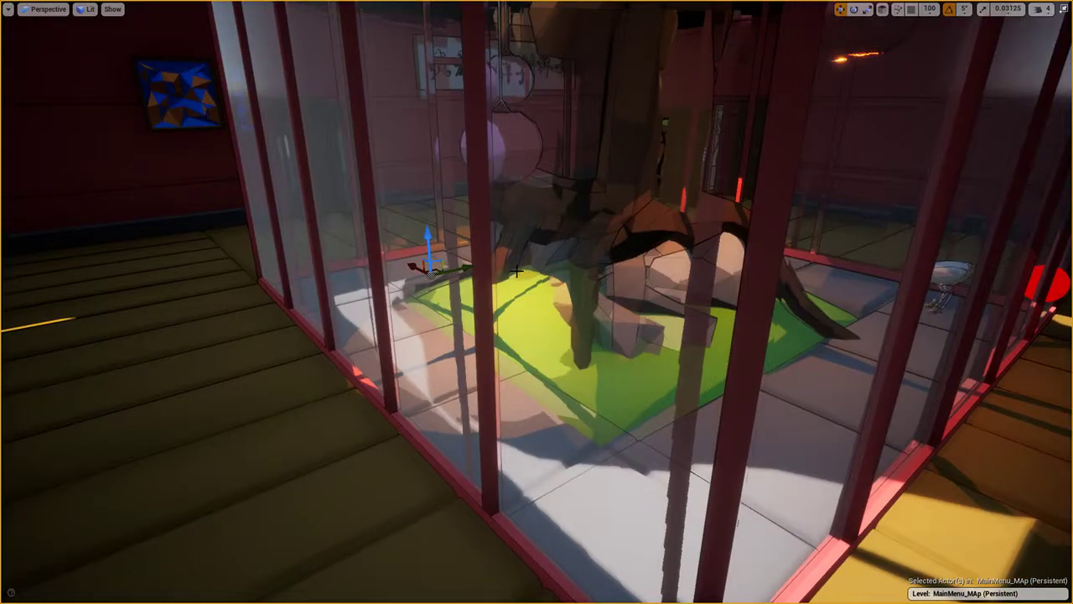
{"action": "right_click_drag", "start_coordinate": [536, 302], "coordinate": [402, 302]}
{"action": "key", "text": "Escape"}
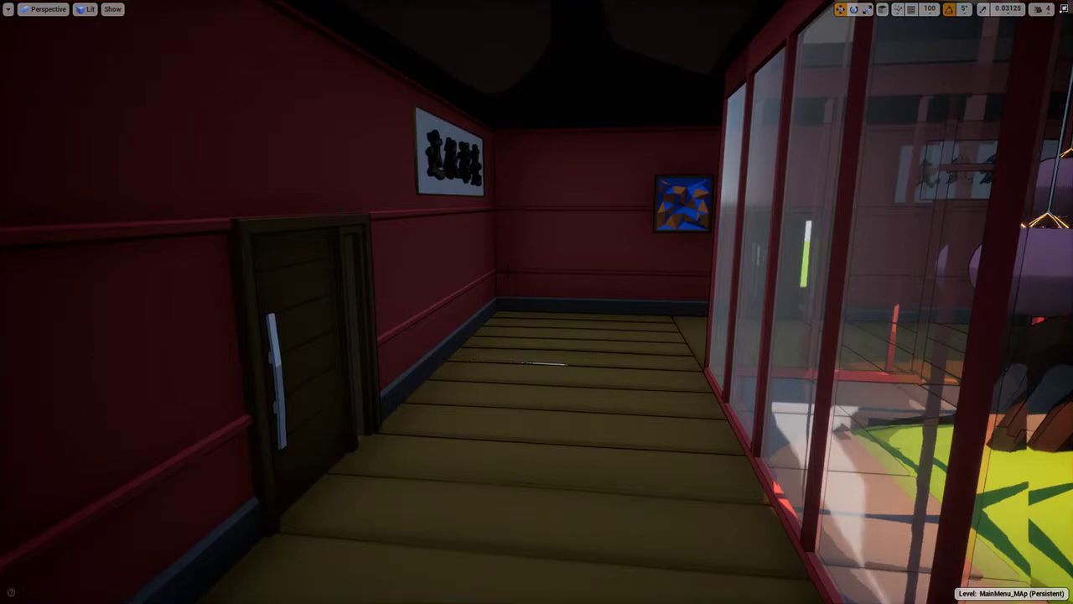
Step: Examine the hallways around the glass-walled tree courtyard of the zen house
{"action": "key", "text": "w"}
{"action": "right_click_drag", "start_coordinate": [537, 301], "coordinate": [713, 318]}
{"action": "key", "text": "s"}
{"action": "key", "text": "a"}
{"action": "key", "text": "s"}
{"action": "right_click_drag", "start_coordinate": [516, 271], "coordinate": [621, 218]}
{"action": "key", "text": "a"}
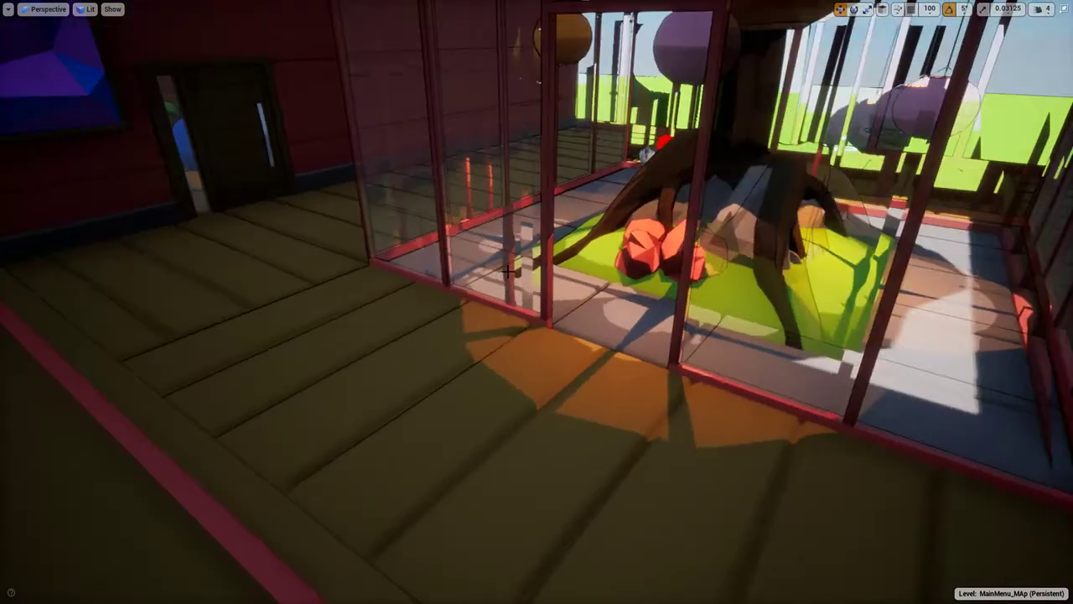
{"action": "right_click_drag", "start_coordinate": [537, 302], "coordinate": [637, 201]}
{"action": "key", "text": "w"}
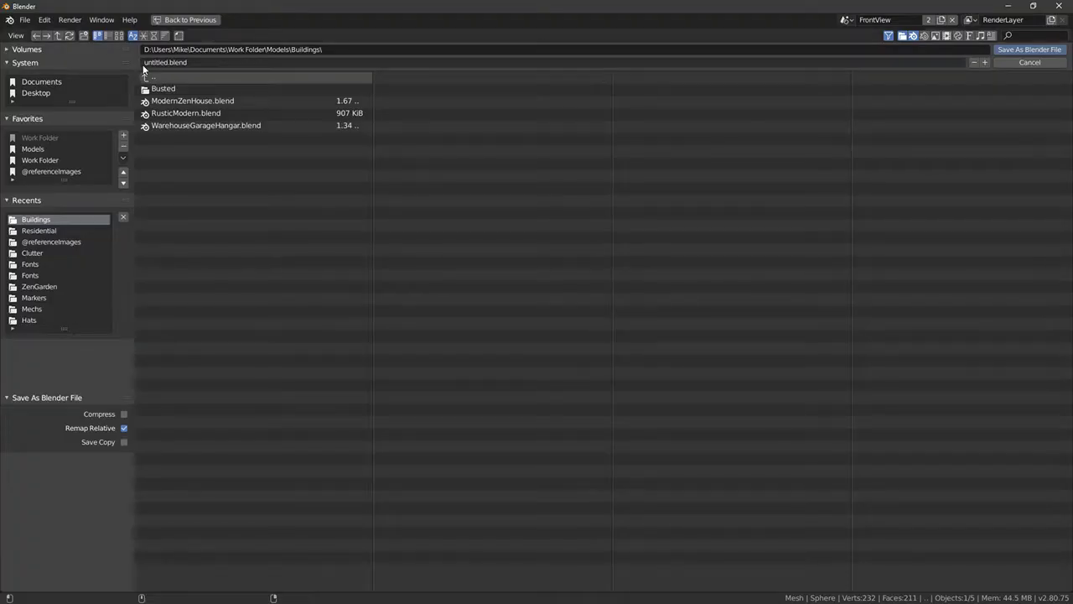
Step: Browse to the Clutter folder inside Models and create a new folder named Lighting
{"action": "left_click", "coordinate": [30, 149]}
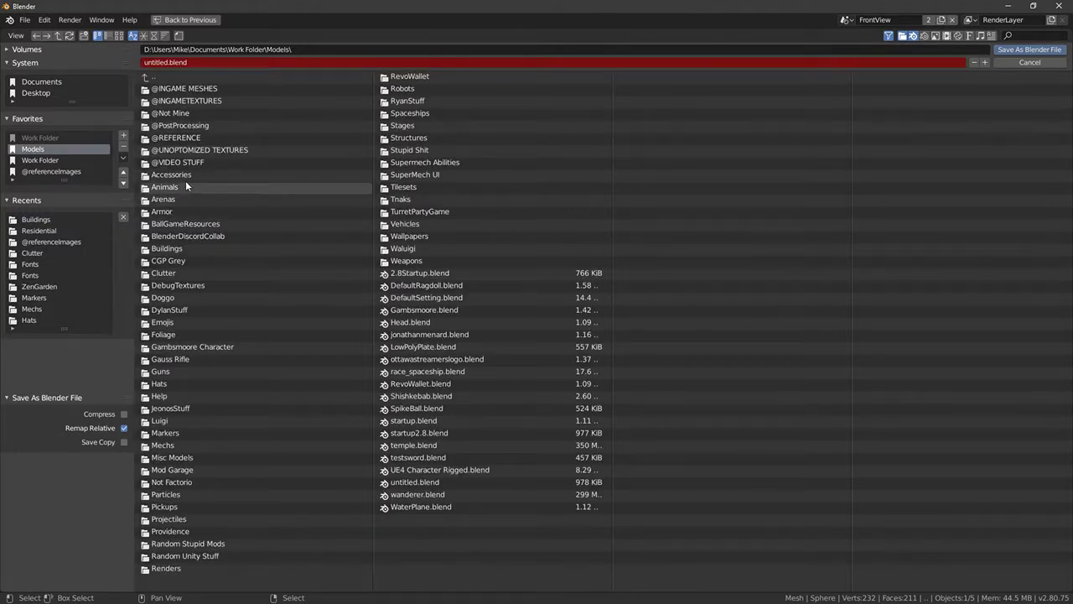
{"action": "left_click", "coordinate": [172, 248]}
{"action": "left_click", "coordinate": [152, 78]}
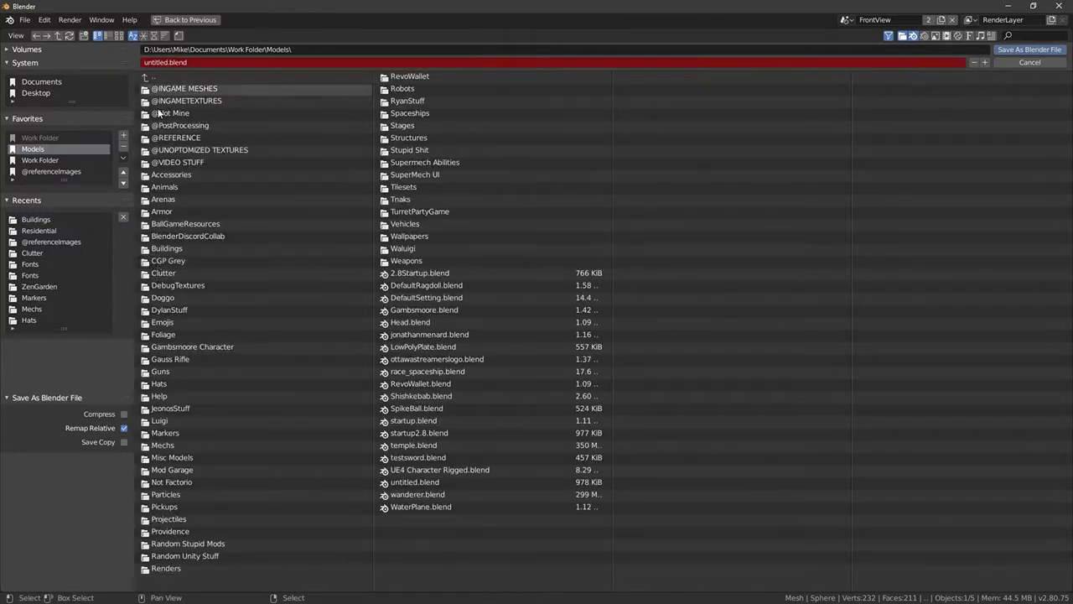
{"action": "left_click", "coordinate": [162, 273]}
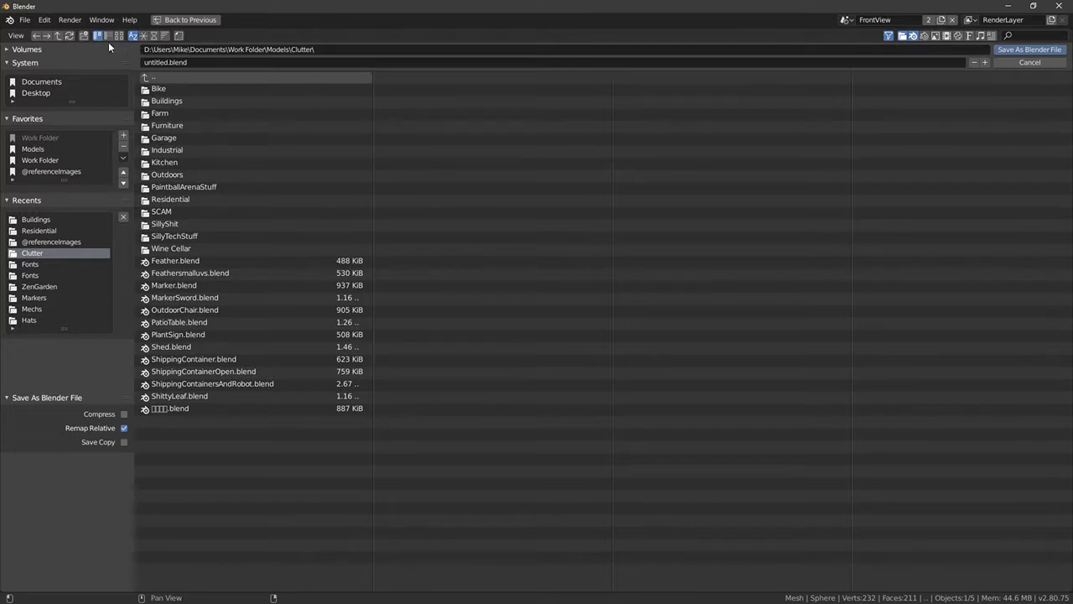
{"action": "left_click", "coordinate": [83, 36]}
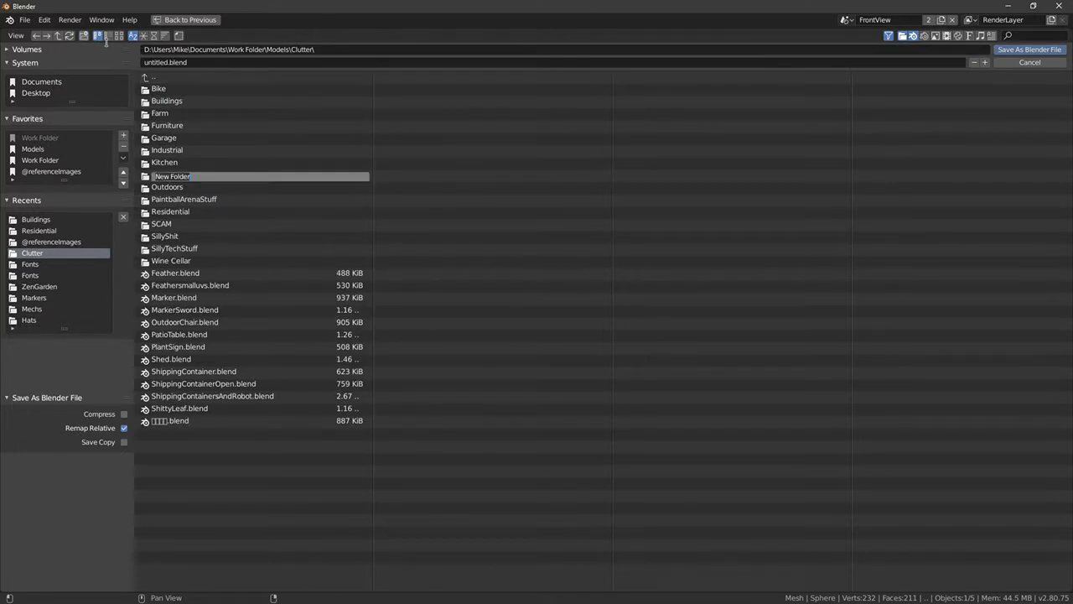
{"action": "type", "text": "Lighting"}
{"action": "key", "text": "Return"}
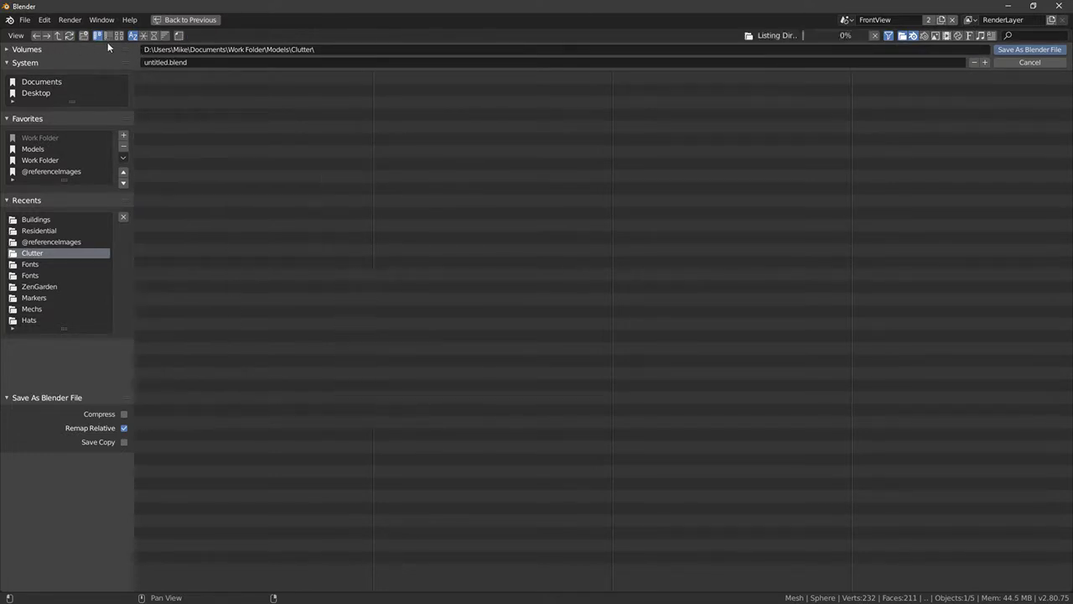
Step: Save the lamp model in the Lighting folder as EdisonBulb
{"action": "left_click", "coordinate": [166, 177]}
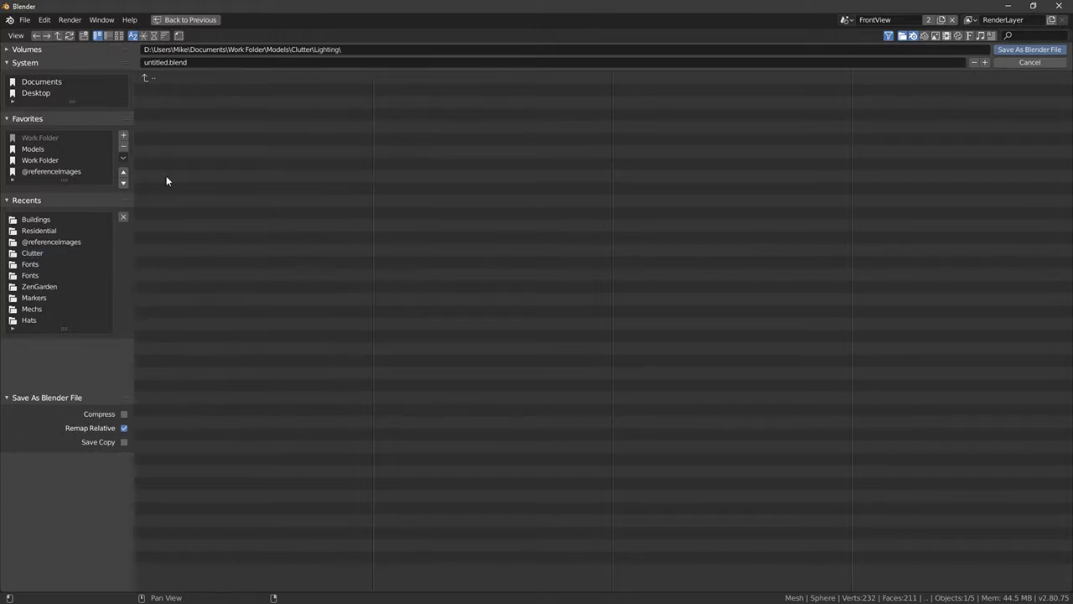
{"action": "left_click", "coordinate": [165, 62]}
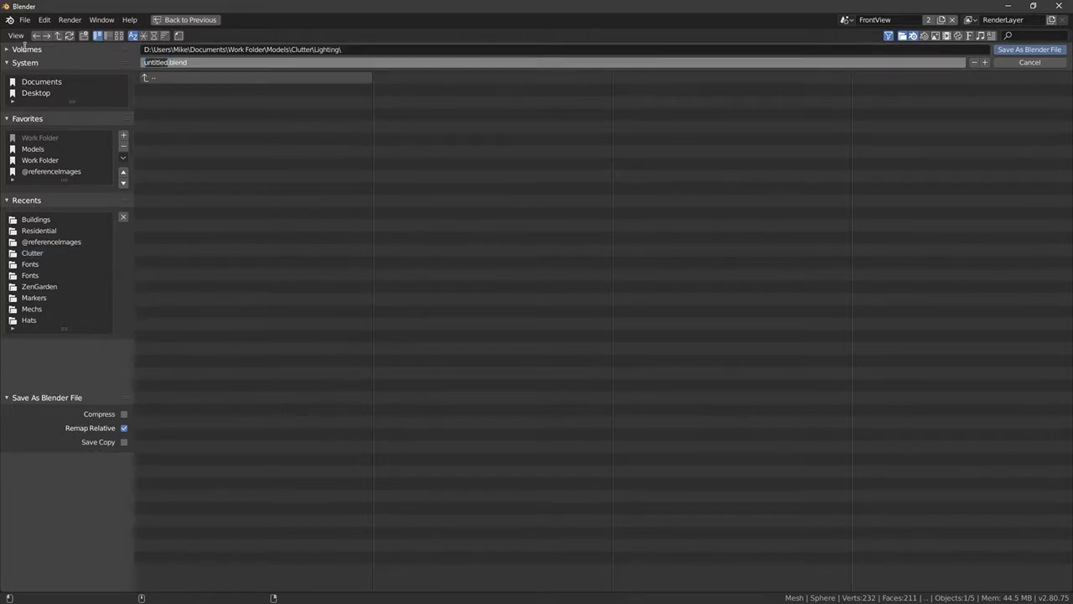
{"action": "type", "text": "EdisonBulb"}
{"action": "key", "text": "Return"}
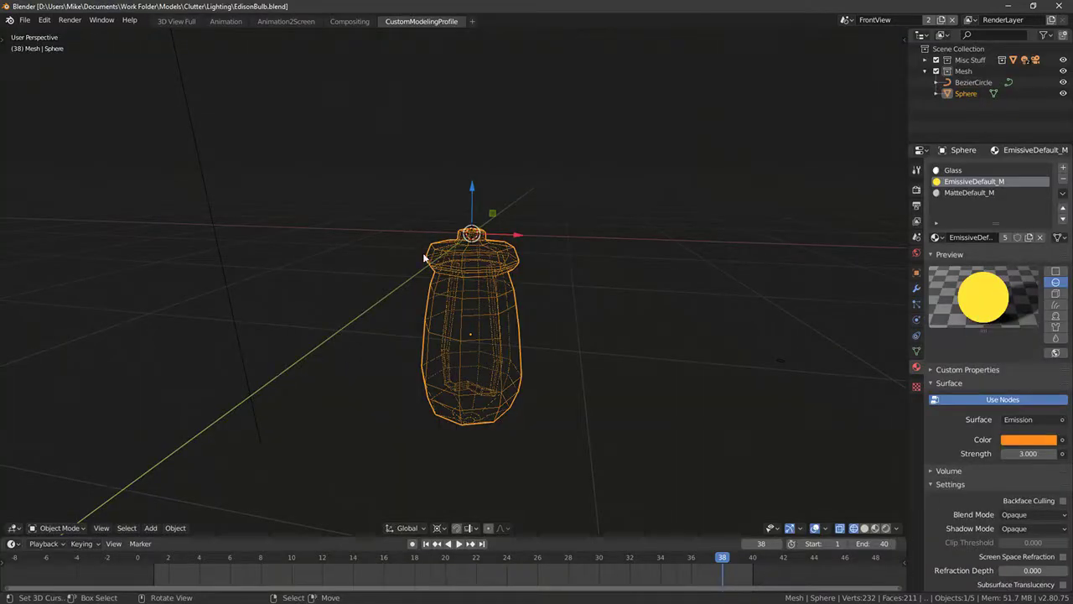
Step: Switch to Unreal Editor, leave the full-screen viewport and open the Stages/Clutter content folder
{"action": "key", "text": "alt+Tab"}
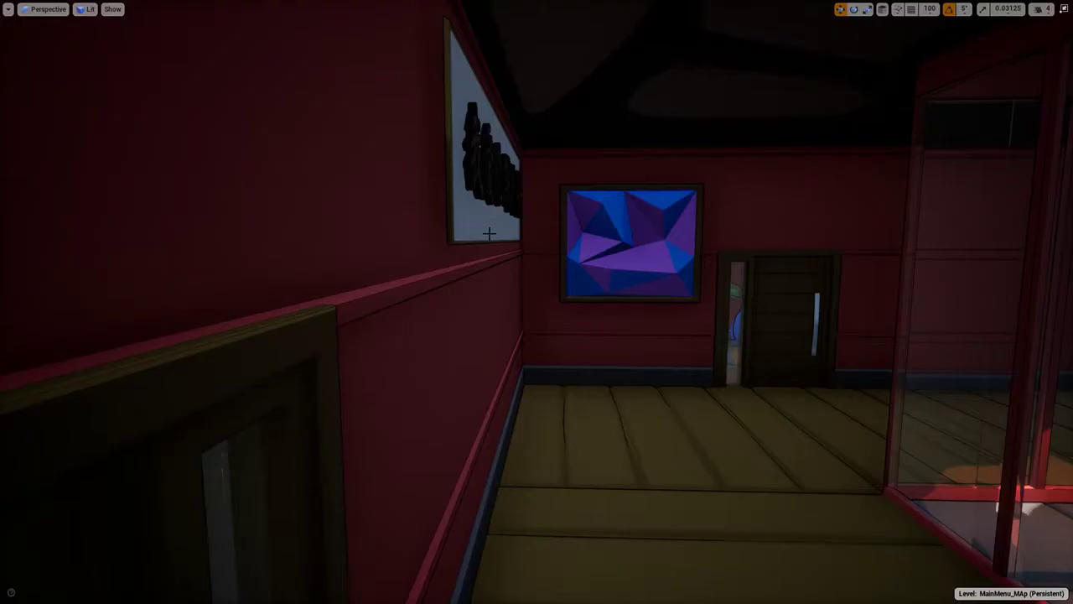
{"action": "mouse_move", "coordinate": [489, 232]}
{"action": "right_mouse_down"}
{"action": "mouse_move", "coordinate": [662, 287]}
{"action": "mouse_move", "coordinate": [641, 240]}
{"action": "mouse_move", "coordinate": [608, 243]}
{"action": "mouse_move", "coordinate": [603, 197]}
{"action": "mouse_move", "coordinate": [602, 239]}
{"action": "mouse_move", "coordinate": [788, 245]}
{"action": "mouse_move", "coordinate": [646, 234]}
{"action": "mouse_move", "coordinate": [664, 251]}
{"action": "mouse_move", "coordinate": [587, 248]}
{"action": "mouse_move", "coordinate": [586, 218]}
{"action": "mouse_move", "coordinate": [585, 283]}
{"action": "right_mouse_up"}
{"action": "key", "text": "F11"}
{"action": "right_click_drag", "start_coordinate": [297, 386], "coordinate": [327, 402]}
{"action": "left_click", "coordinate": [40, 542]}
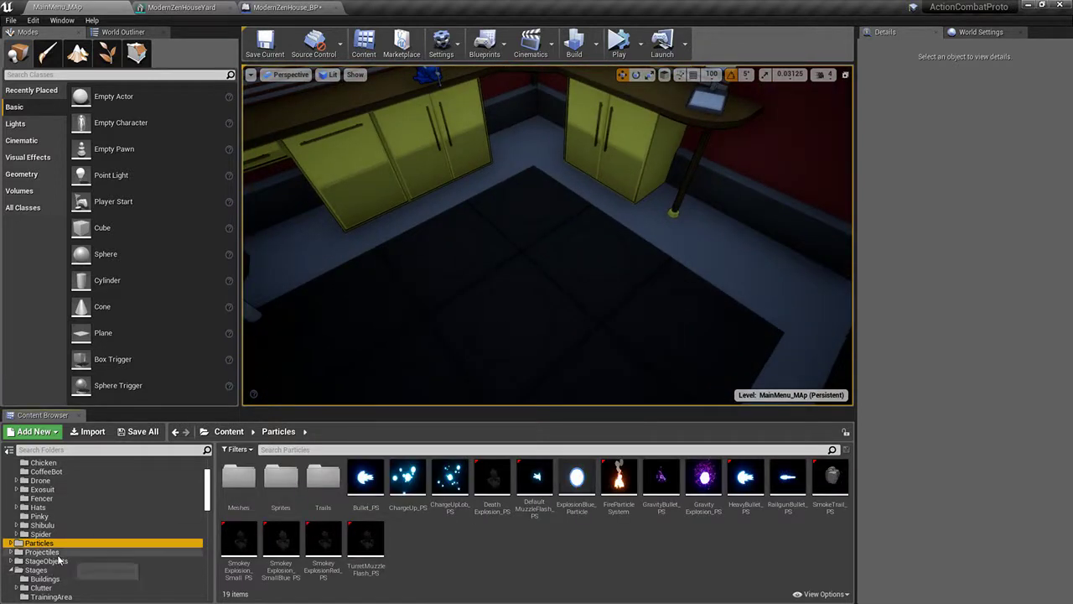
{"action": "scroll", "coordinate": [52, 503], "scroll_direction": "up", "scroll_amount": 3}
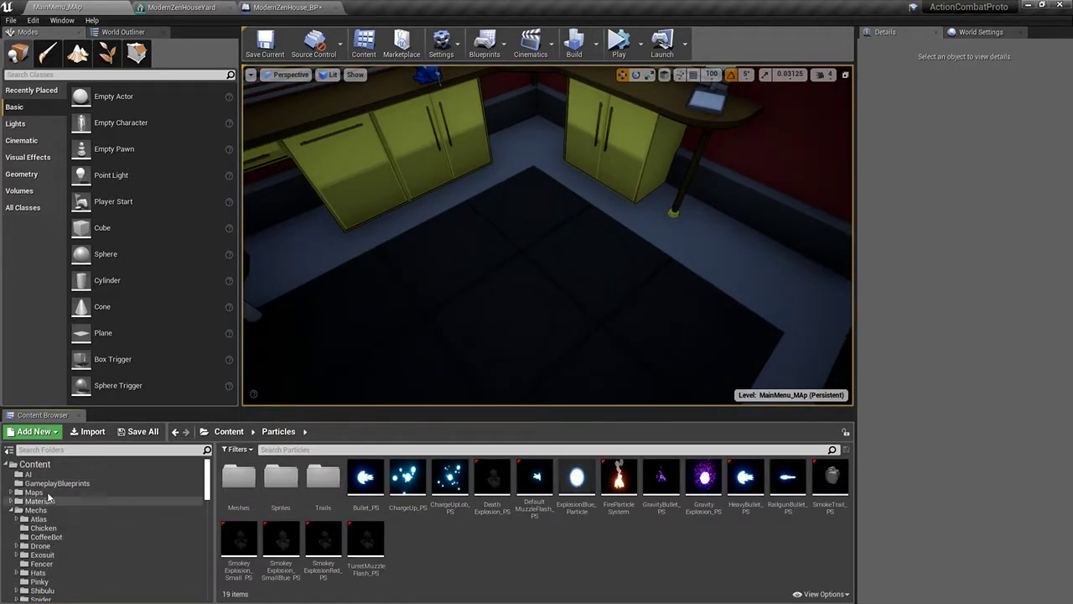
{"action": "scroll", "coordinate": [50, 500], "scroll_direction": "down", "scroll_amount": 5}
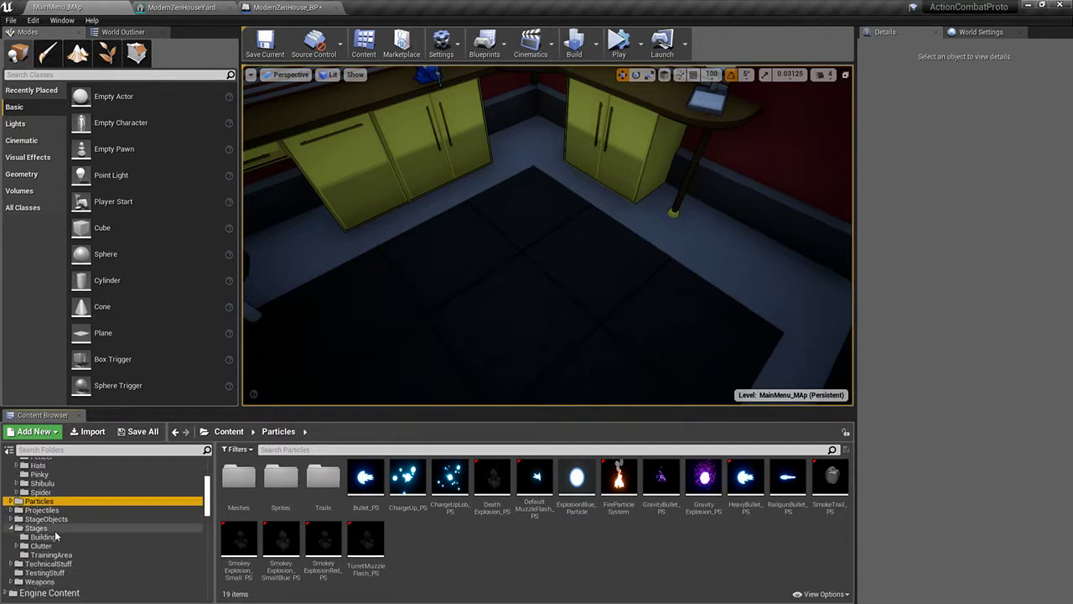
{"action": "left_click", "coordinate": [40, 545]}
Step: Create a content folder named Lights inside Clutter and open it
{"action": "right_click", "coordinate": [332, 532]}
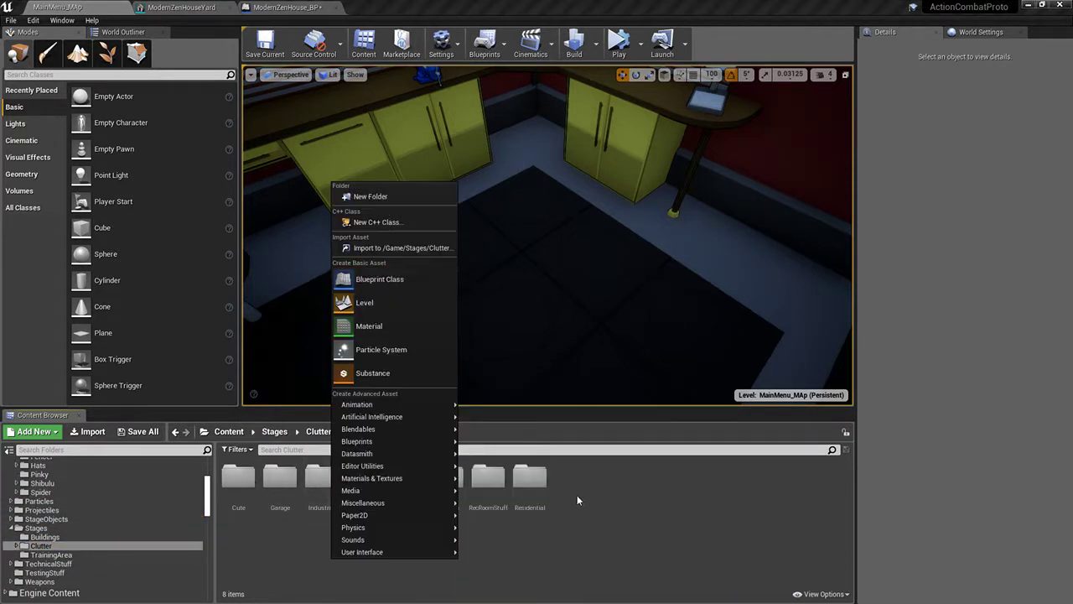
{"action": "left_click", "coordinate": [388, 197]}
{"action": "type", "text": "Lights"}
{"action": "key", "text": "Return"}
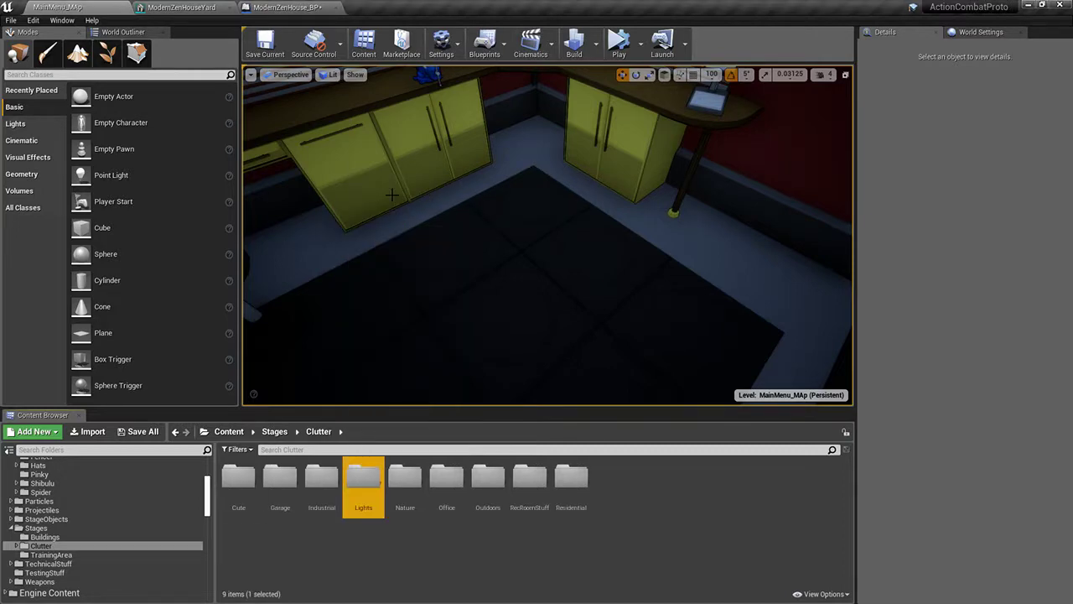
{"action": "double_click", "coordinate": [360, 487]}
{"action": "left_click", "coordinate": [87, 431]}
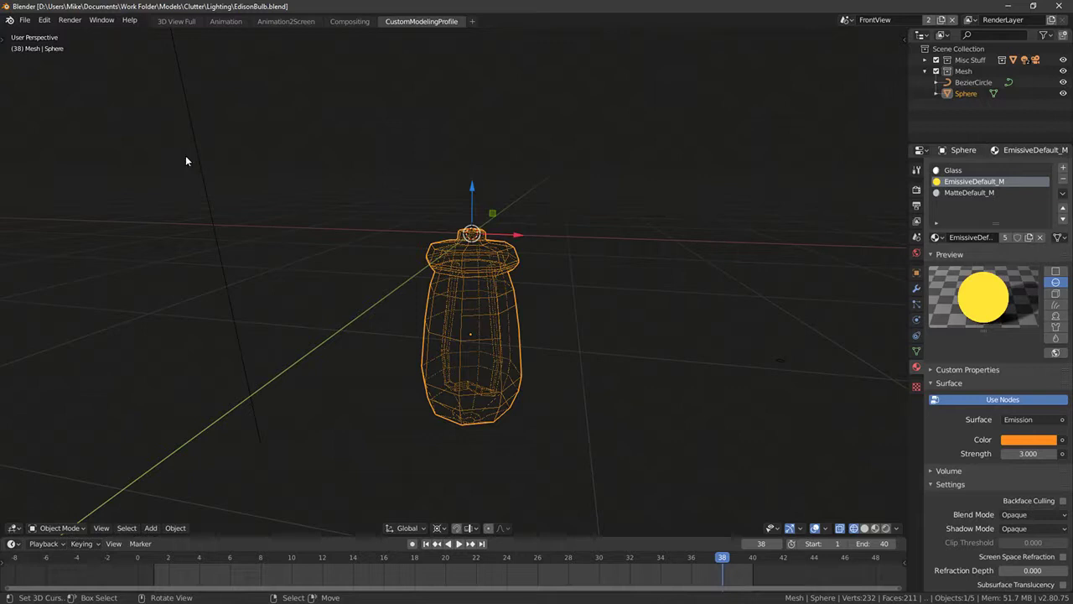
{"action": "left_click", "coordinate": [25, 19]}
{"action": "mouse_move", "coordinate": [67, 182]}
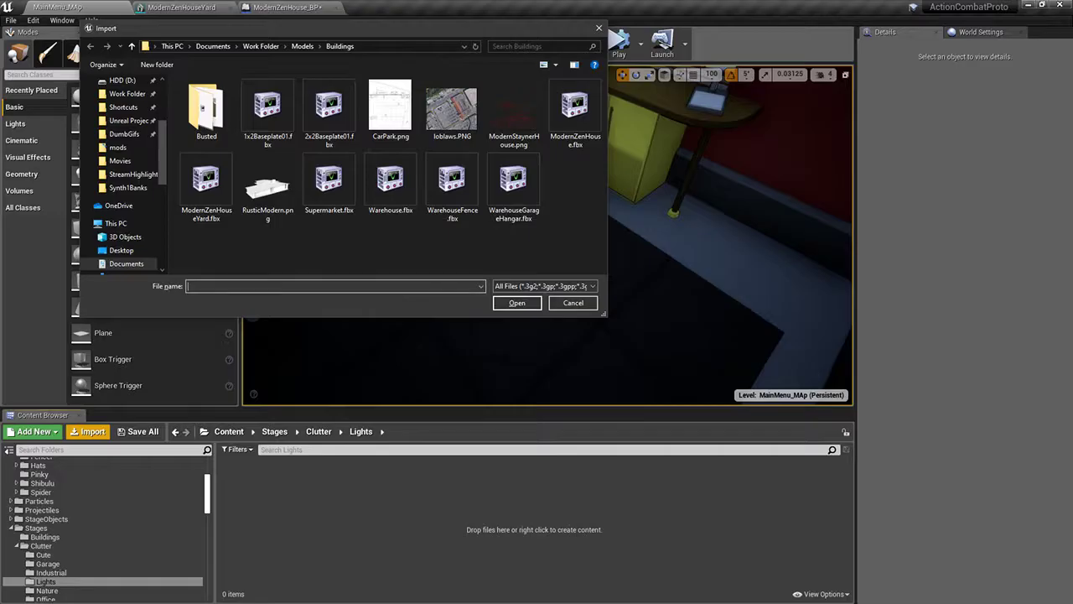
{"action": "left_click", "coordinate": [573, 304]}
Step: Open the Garage folder inside Stages/Clutter to reach its prop assets
{"action": "mouse_move", "coordinate": [547, 236]}
{"action": "right_mouse_down"}
{"action": "mouse_move", "coordinate": [637, 202]}
{"action": "mouse_move", "coordinate": [503, 210]}
{"action": "mouse_move", "coordinate": [486, 222]}
{"action": "mouse_move", "coordinate": [520, 217]}
{"action": "mouse_move", "coordinate": [536, 231]}
{"action": "right_mouse_up"}
{"action": "scroll", "coordinate": [75, 526], "scroll_direction": "up", "scroll_amount": 4}
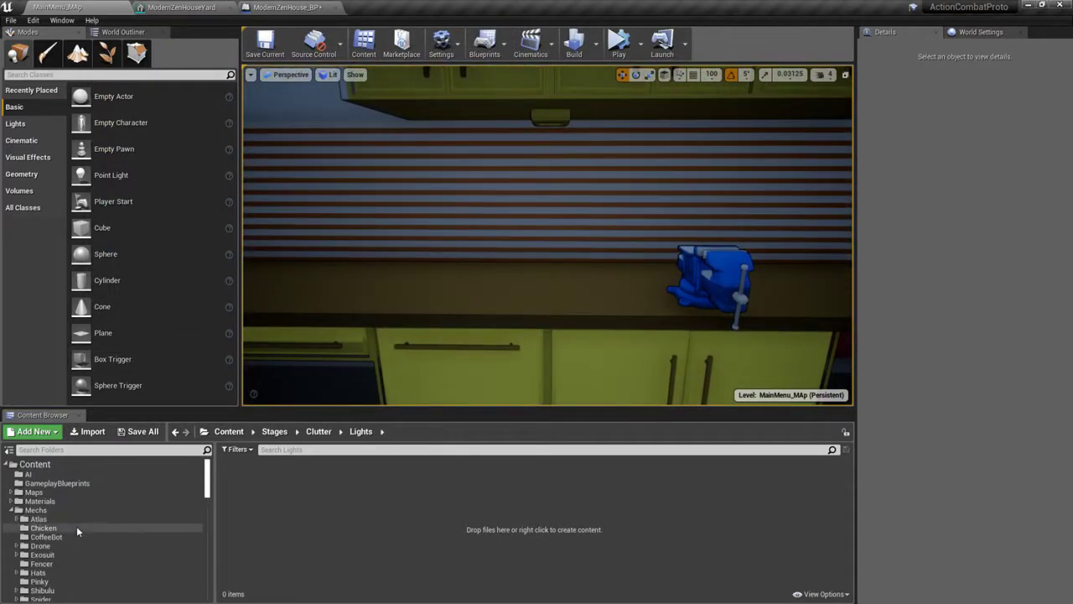
{"action": "scroll", "coordinate": [76, 527], "scroll_direction": "down", "scroll_amount": 6}
{"action": "left_click", "coordinate": [43, 483]}
{"action": "left_click", "coordinate": [41, 492]}
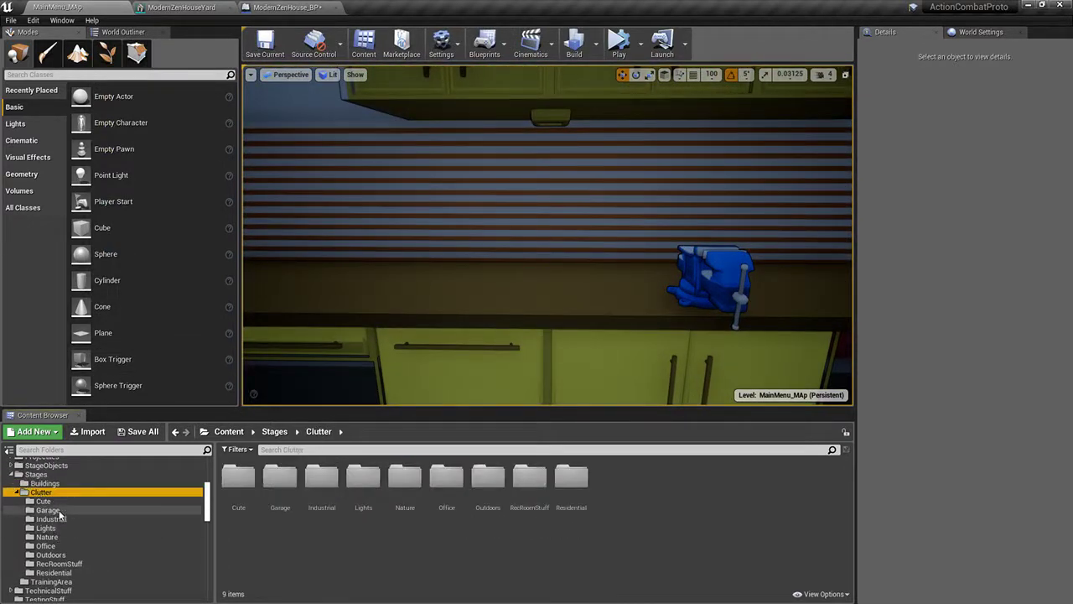
{"action": "left_click", "coordinate": [47, 510]}
Step: Place DuctTape_BP on the striped backsplash above the counter, raise it and duplicate it sideways for a second roll
{"action": "right_click_drag", "start_coordinate": [407, 312], "coordinate": [394, 256]}
{"action": "left_click_drag", "start_coordinate": [528, 541], "coordinate": [472, 314]}
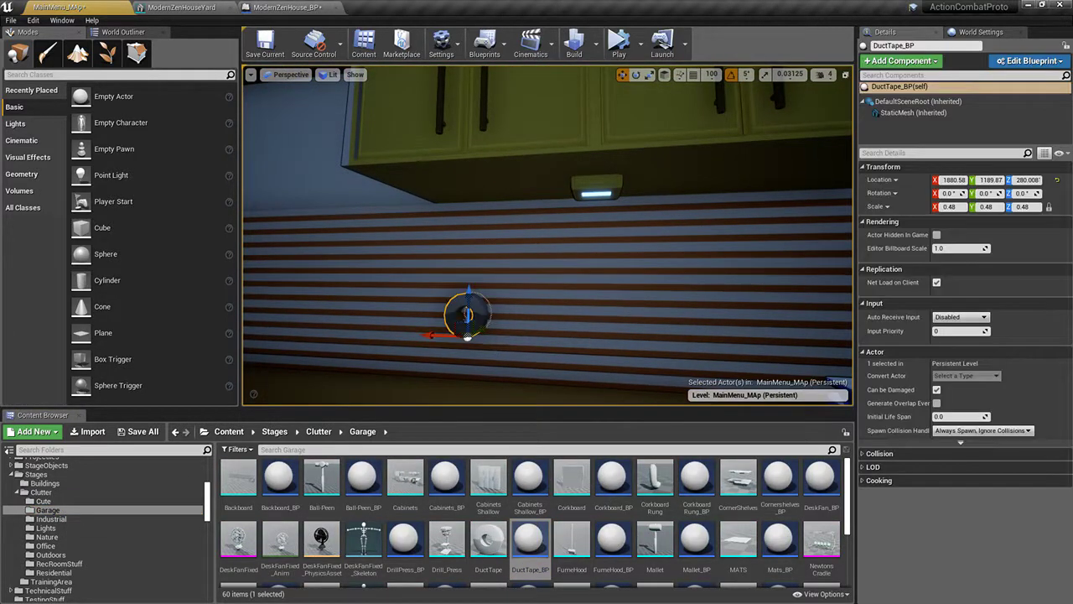
{"action": "right_click_drag", "start_coordinate": [472, 313], "coordinate": [451, 299]}
{"action": "left_click_drag", "start_coordinate": [437, 298], "coordinate": [442, 255]}
{"action": "left_click_drag", "start_coordinate": [415, 293], "coordinate": [483, 295], "text": "alt"}
Step: Select both duct tape rolls and pull them out from the wall to about Y 1181
{"action": "right_click_drag", "start_coordinate": [483, 295], "coordinate": [390, 285]}
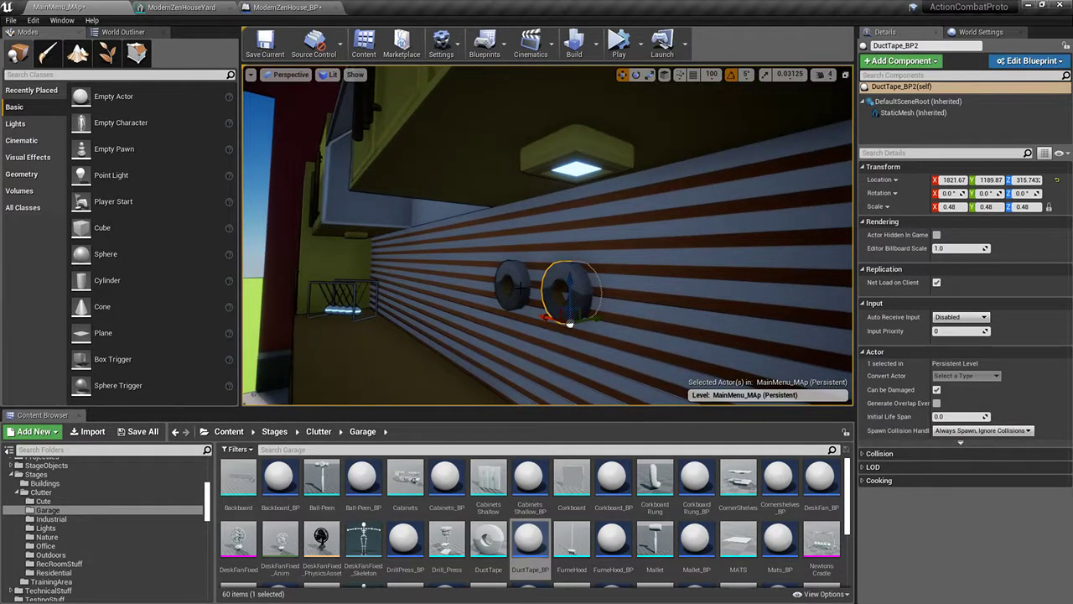
{"action": "left_click", "coordinate": [508, 292], "text": "ctrl"}
{"action": "right_click_drag", "start_coordinate": [548, 355], "coordinate": [471, 344]}
{"action": "left_click_drag", "start_coordinate": [626, 300], "coordinate": [611, 296]}
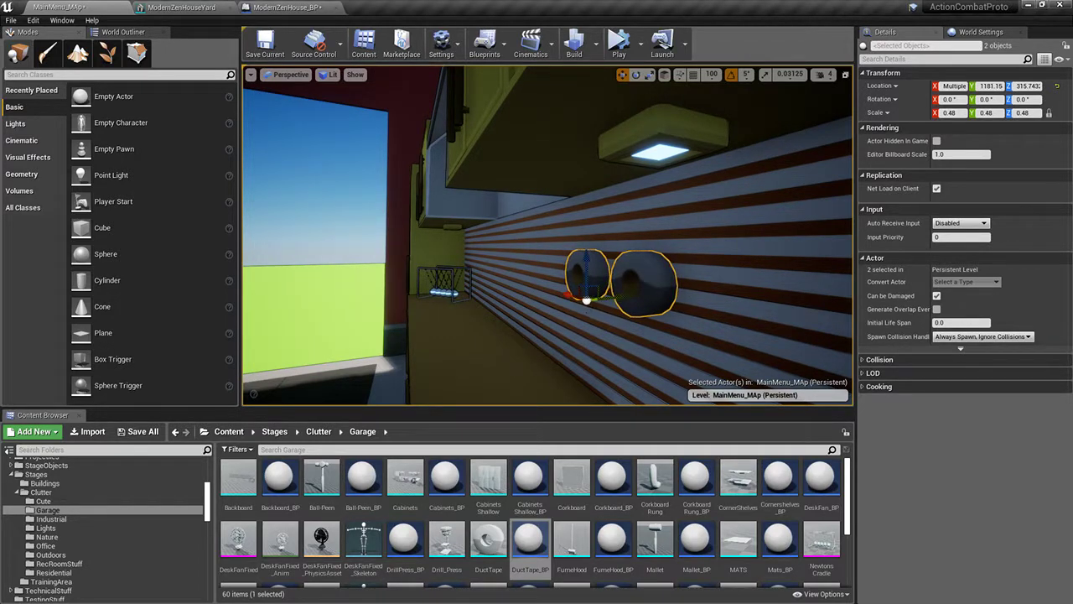
Step: Enlarge the first duct tape roll to a scale of about 0.714 in X and Z and lower it to about Z 304
{"action": "right_click_drag", "start_coordinate": [611, 296], "coordinate": [710, 294]}
{"action": "left_click", "coordinate": [545, 344]}
{"action": "left_click_drag", "start_coordinate": [519, 364], "coordinate": [572, 362]}
{"action": "key", "text": "w"}
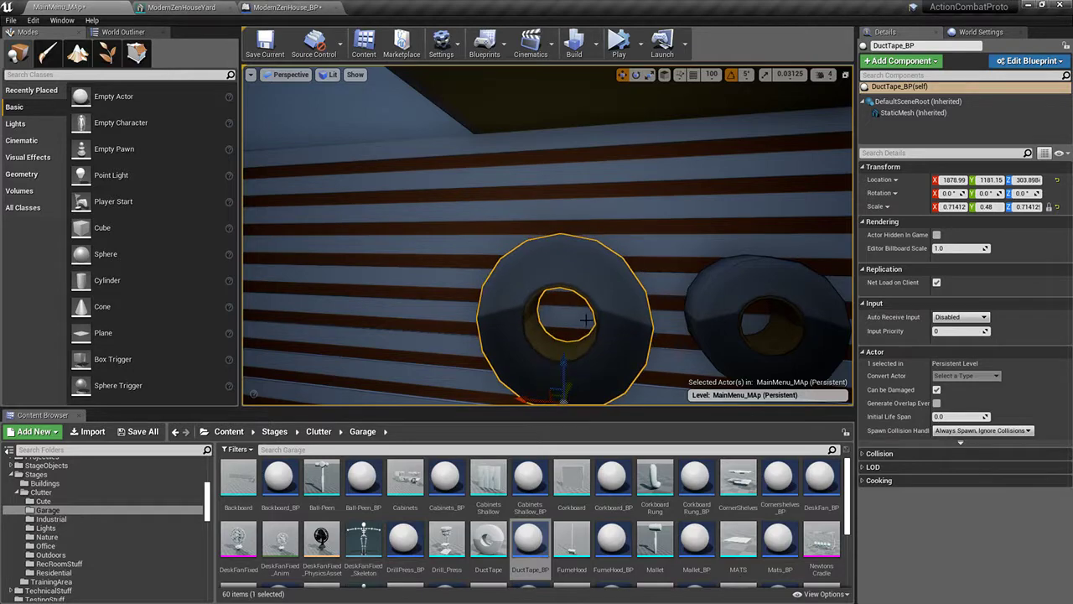
{"action": "right_click_drag", "start_coordinate": [571, 362], "coordinate": [597, 363]}
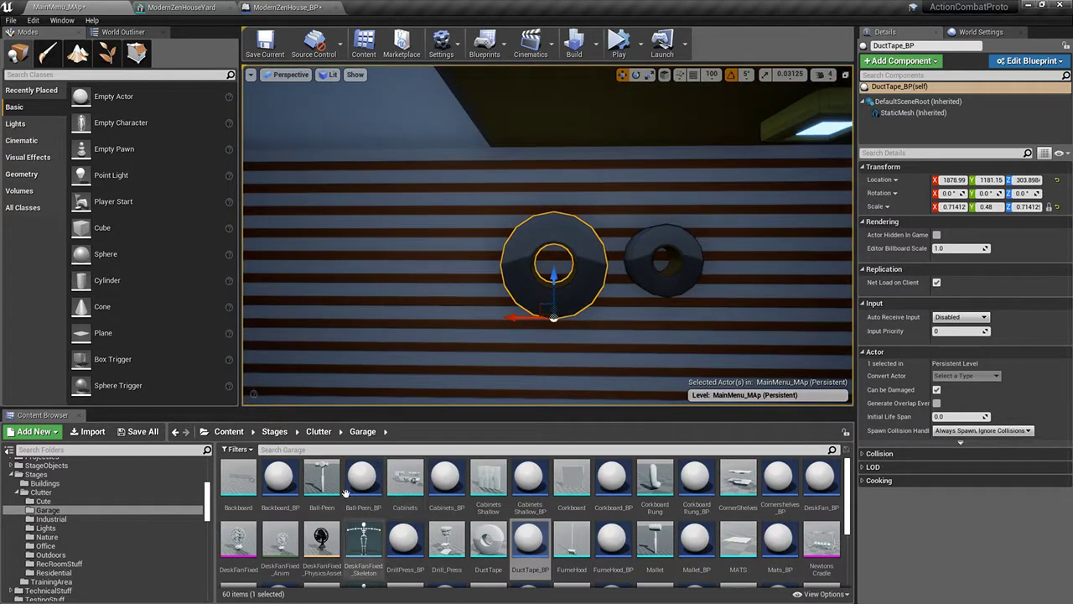
Step: Search the Garage folder for "spike" and place Spike_BP on the wall in the larger duct tape roll's hole
{"action": "scroll", "coordinate": [406, 549], "scroll_direction": "down", "scroll_amount": 3}
{"action": "scroll", "coordinate": [738, 560], "scroll_direction": "up", "scroll_amount": 2}
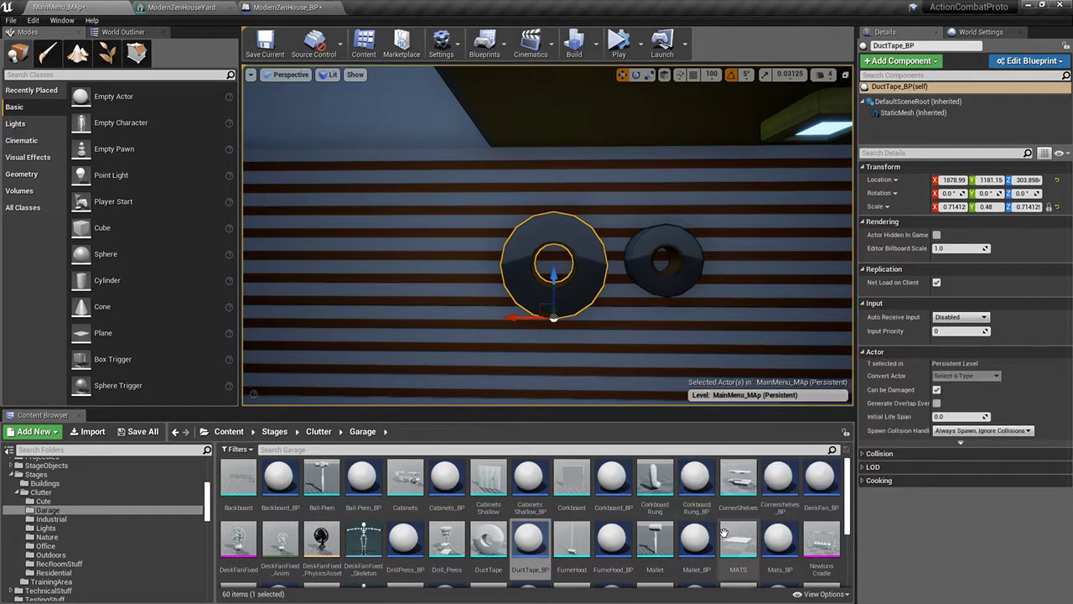
{"action": "scroll", "coordinate": [443, 549], "scroll_direction": "down", "scroll_amount": 3}
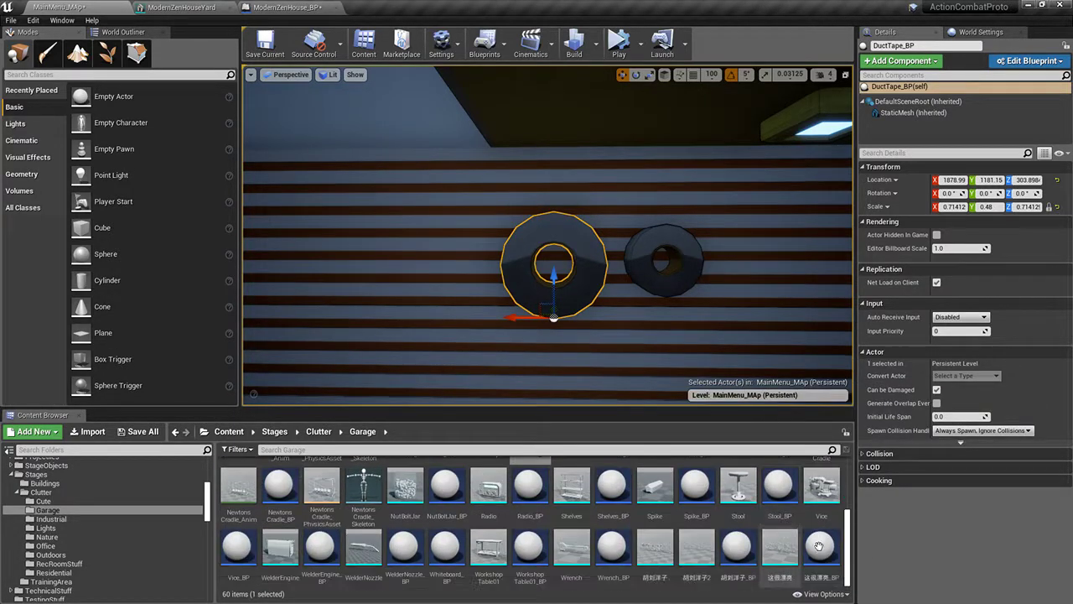
{"action": "scroll", "coordinate": [604, 482], "scroll_direction": "up", "scroll_amount": 3}
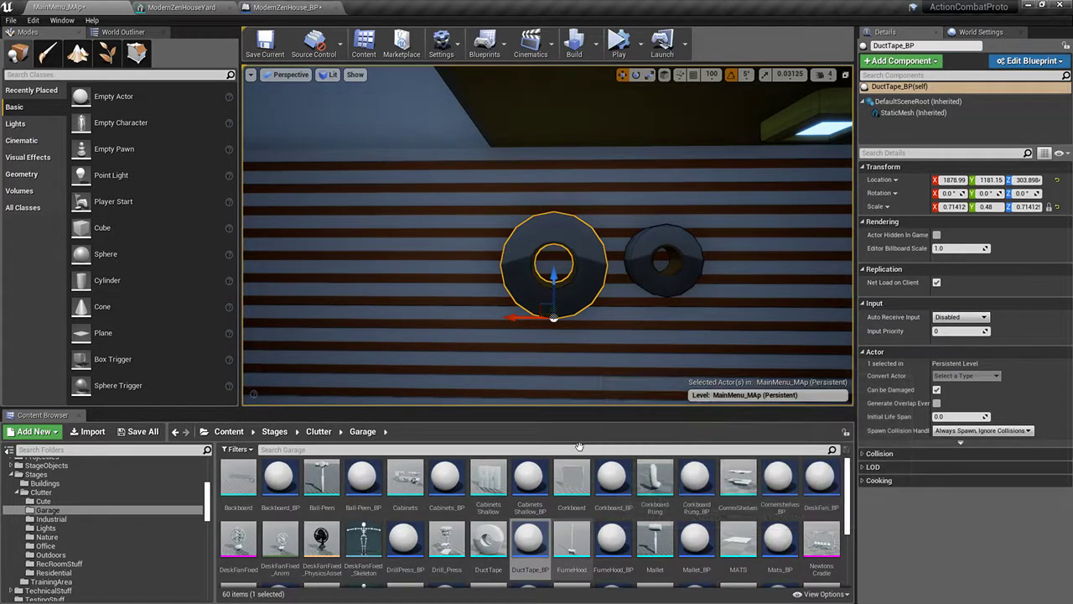
{"action": "left_click", "coordinate": [457, 449]}
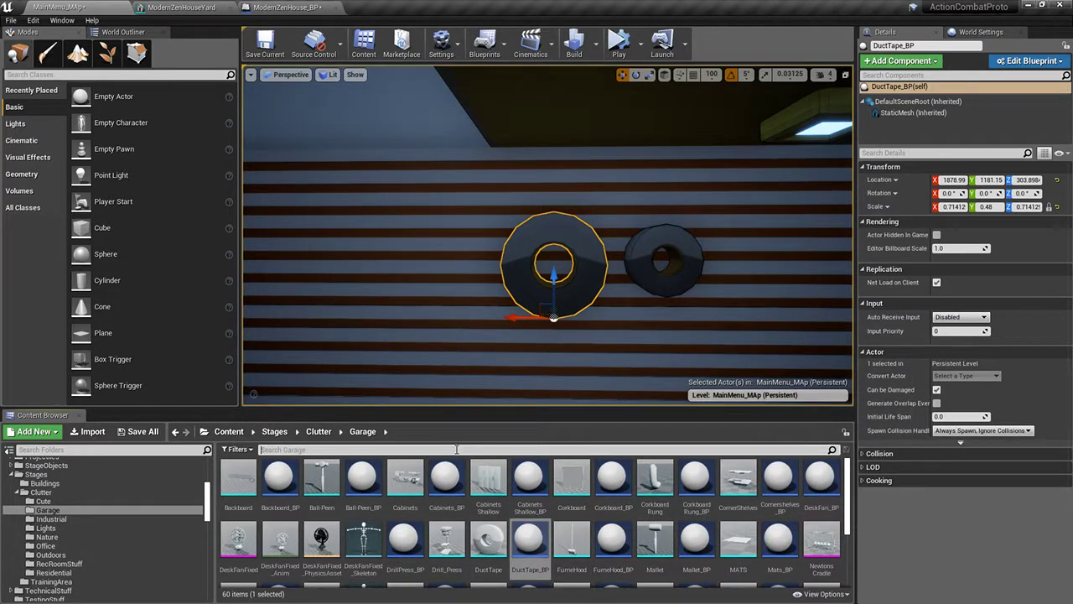
{"action": "type", "text": "spike"}
{"action": "left_click", "coordinate": [279, 479]}
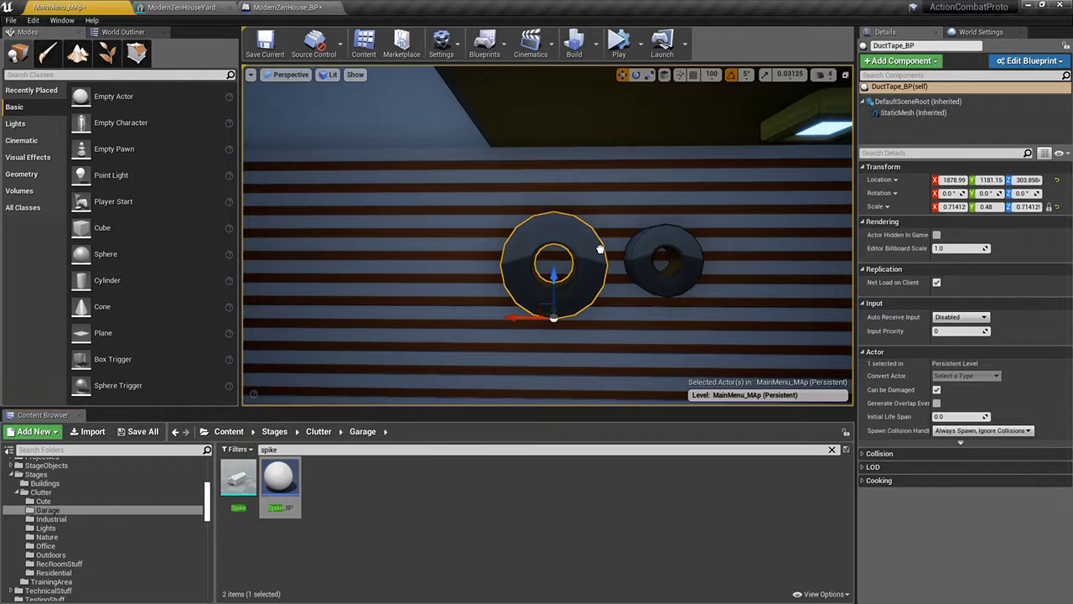
{"action": "left_click", "coordinate": [554, 259]}
Step: Rotate the spike about 180° around Z and scale it to about 0.636 in X and Z and 0.875 in Y
{"action": "right_click_drag", "start_coordinate": [554, 259], "coordinate": [494, 212]}
{"action": "key", "text": "e"}
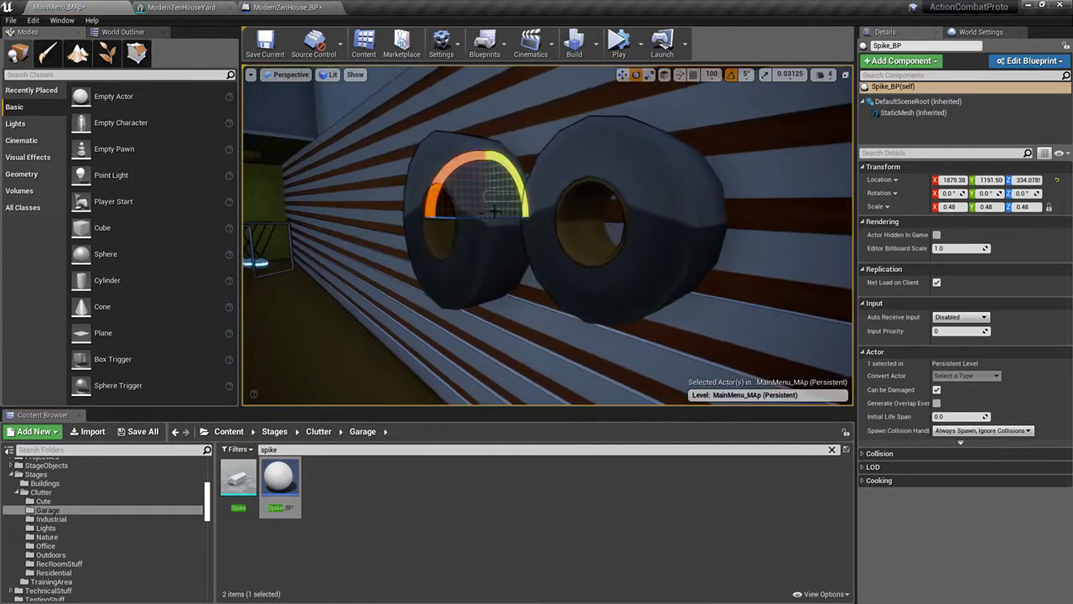
{"action": "left_click_drag", "start_coordinate": [494, 212], "coordinate": [548, 221]}
{"action": "key", "text": "w"}
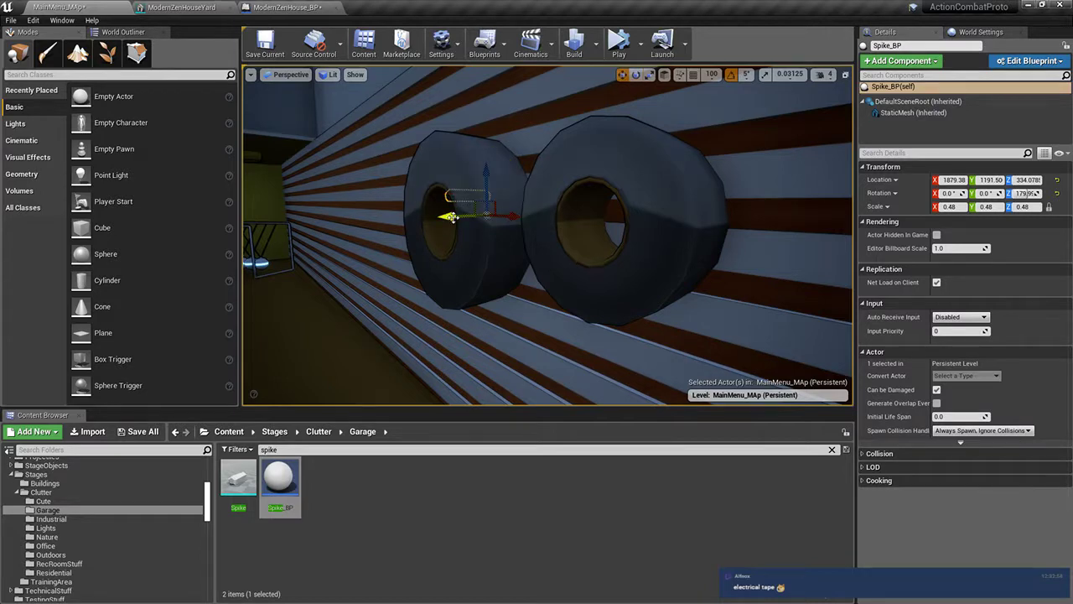
{"action": "key", "text": "r"}
{"action": "right_click_drag", "start_coordinate": [471, 199], "coordinate": [570, 201]}
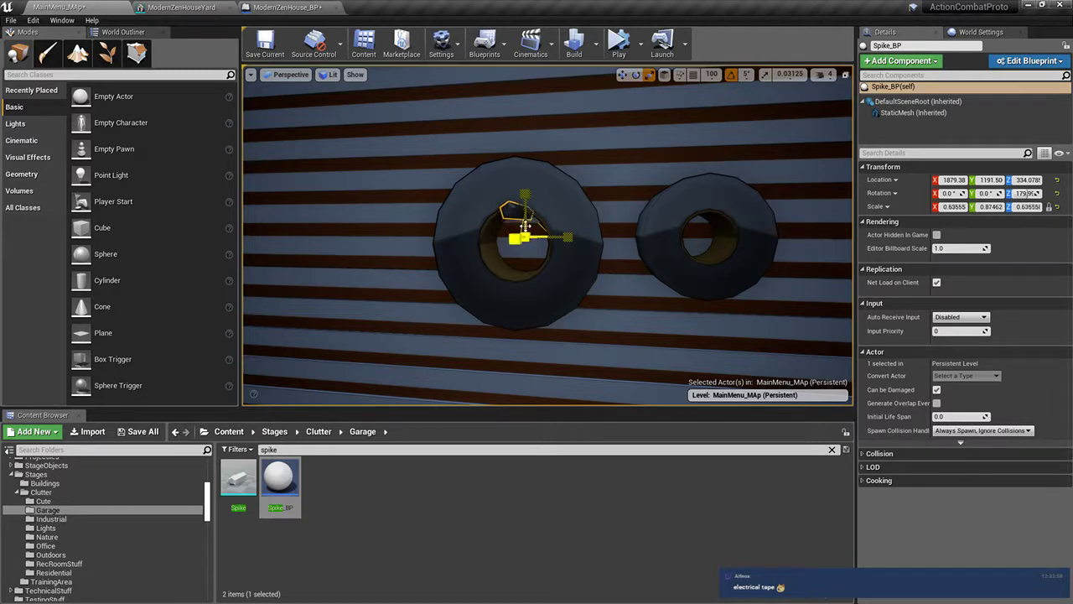
Step: Lower the spike to about Z 328 and duplicate it into the smaller roll's hole
{"action": "key", "text": "w"}
{"action": "left_click_drag", "start_coordinate": [523, 196], "coordinate": [522, 212]}
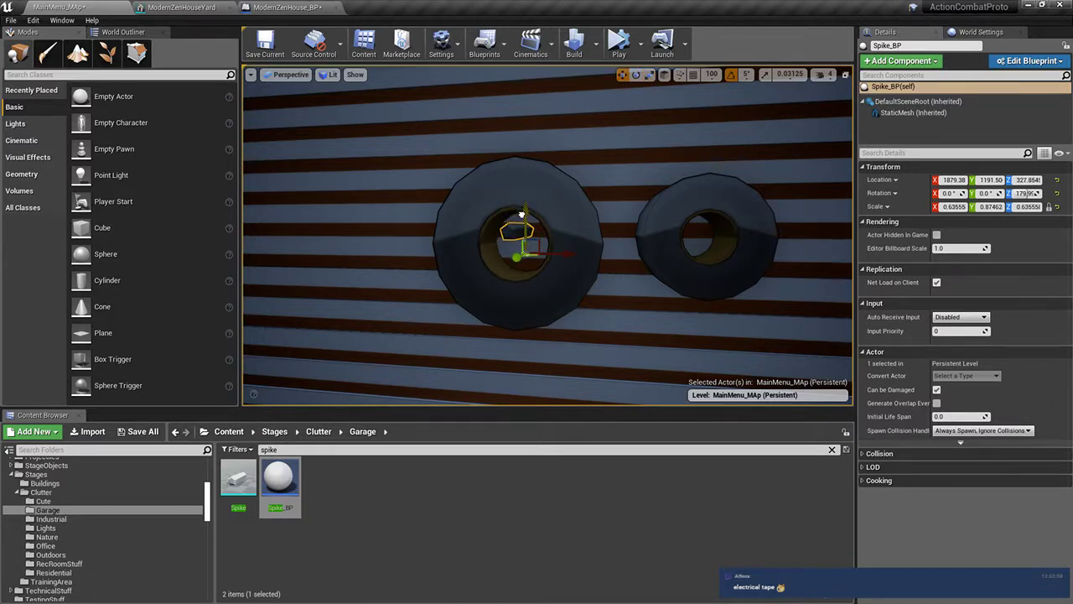
{"action": "left_click_drag", "start_coordinate": [560, 254], "coordinate": [738, 258], "text": "alt"}
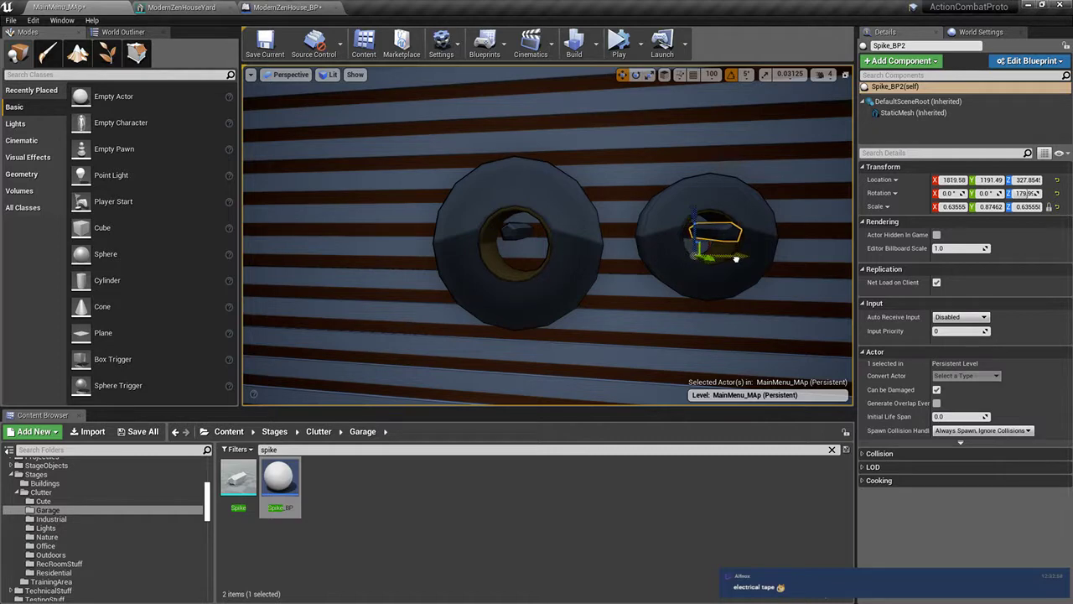
Step: Lower both duct tape rolls onto their spikes, then raise the smaller roll slightly to about Z 313.7
{"action": "left_click", "coordinate": [695, 198]}
{"action": "left_click", "coordinate": [533, 187], "text": "ctrl"}
{"action": "left_click_drag", "start_coordinate": [520, 293], "coordinate": [521, 304]}
{"action": "left_click", "coordinate": [694, 217]}
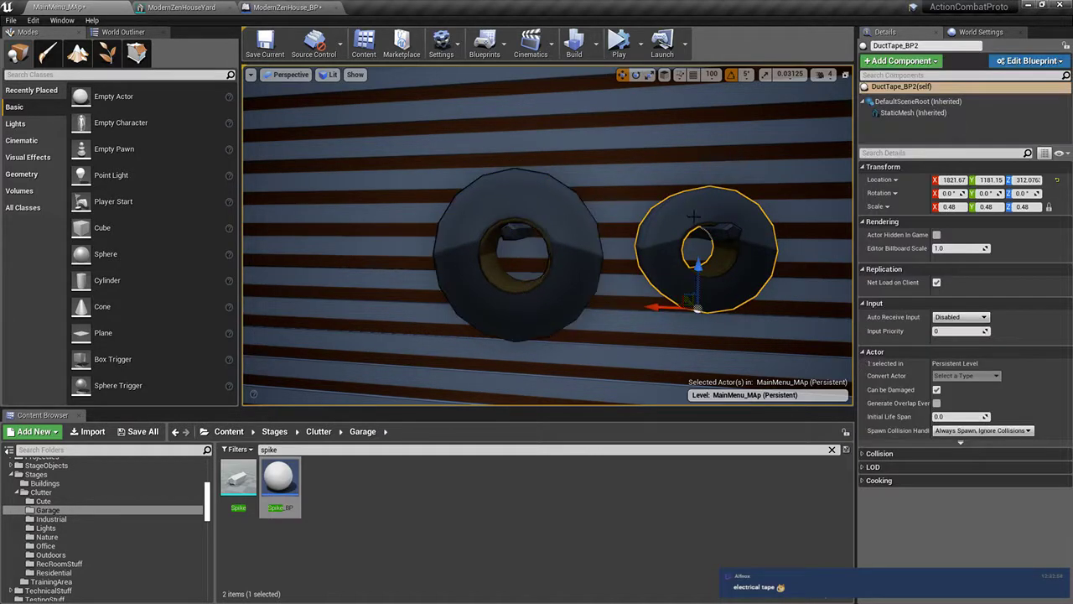
{"action": "left_click_drag", "start_coordinate": [699, 266], "coordinate": [700, 261]}
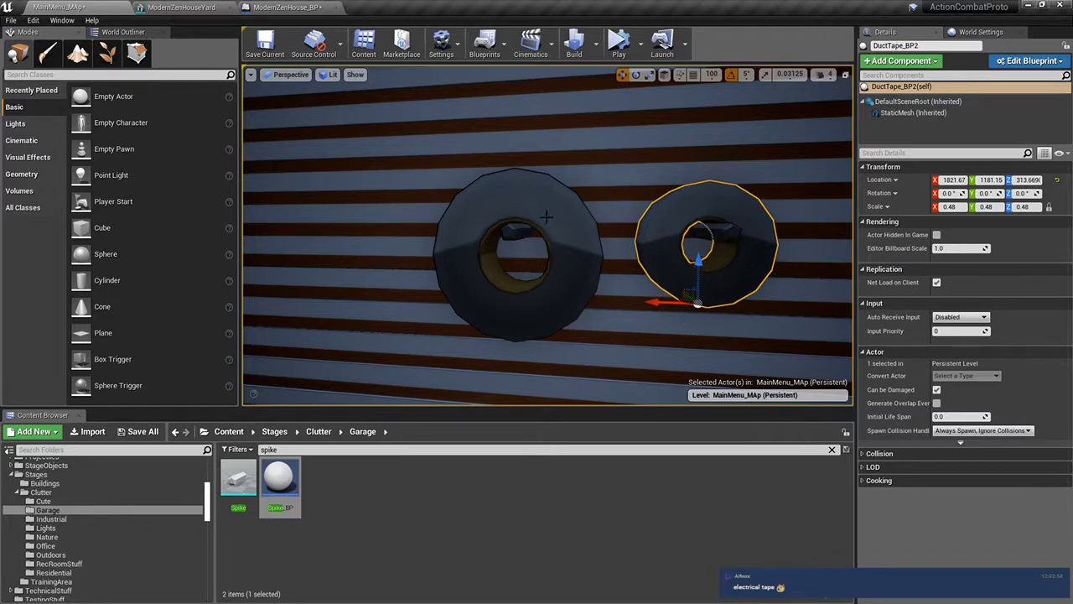
Step: Shift the smaller duct tape roll sideways to X 1819 so it is centred on its spike
{"action": "scroll", "coordinate": [547, 217], "scroll_direction": "down", "scroll_amount": 5}
{"action": "right_click_drag", "start_coordinate": [421, 165], "coordinate": [675, 165]}
{"action": "left_click", "coordinate": [419, 165]}
{"action": "key", "text": "w"}
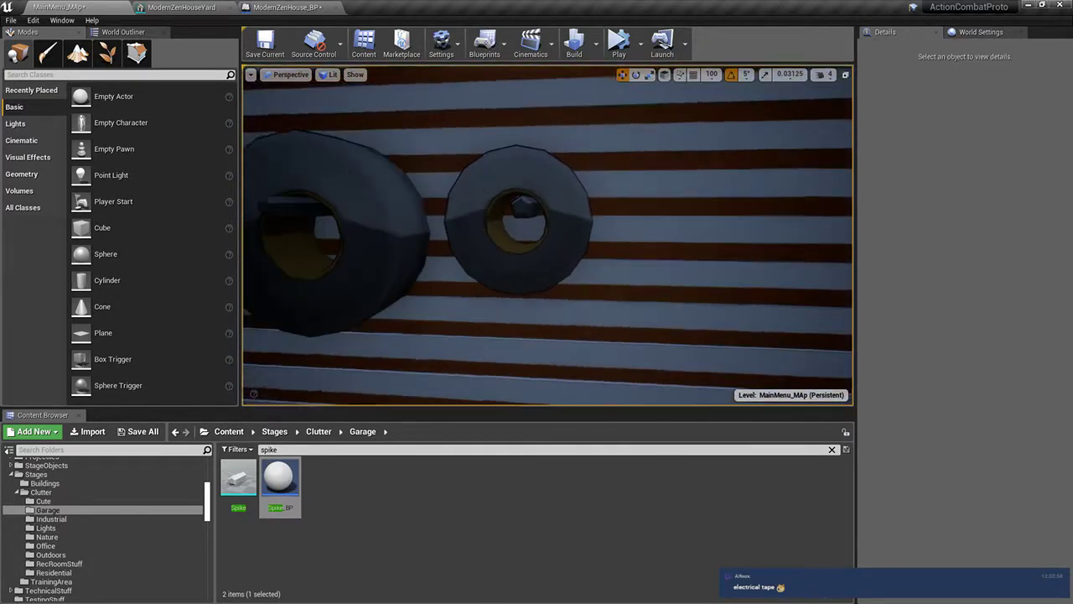
{"action": "right_click_drag", "start_coordinate": [537, 139], "coordinate": [460, 139]}
{"action": "key", "text": "s"}
{"action": "key", "text": "w"}
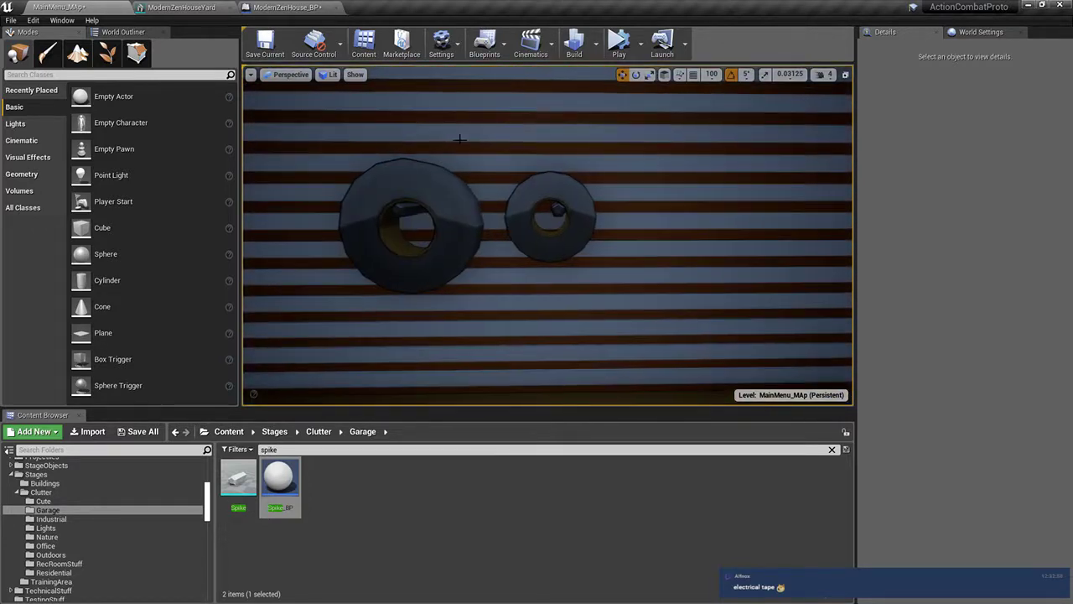
{"action": "left_click", "coordinate": [528, 239]}
{"action": "left_click_drag", "start_coordinate": [515, 259], "coordinate": [522, 260]}
{"action": "scroll", "coordinate": [523, 260], "scroll_direction": "down", "scroll_amount": 5}
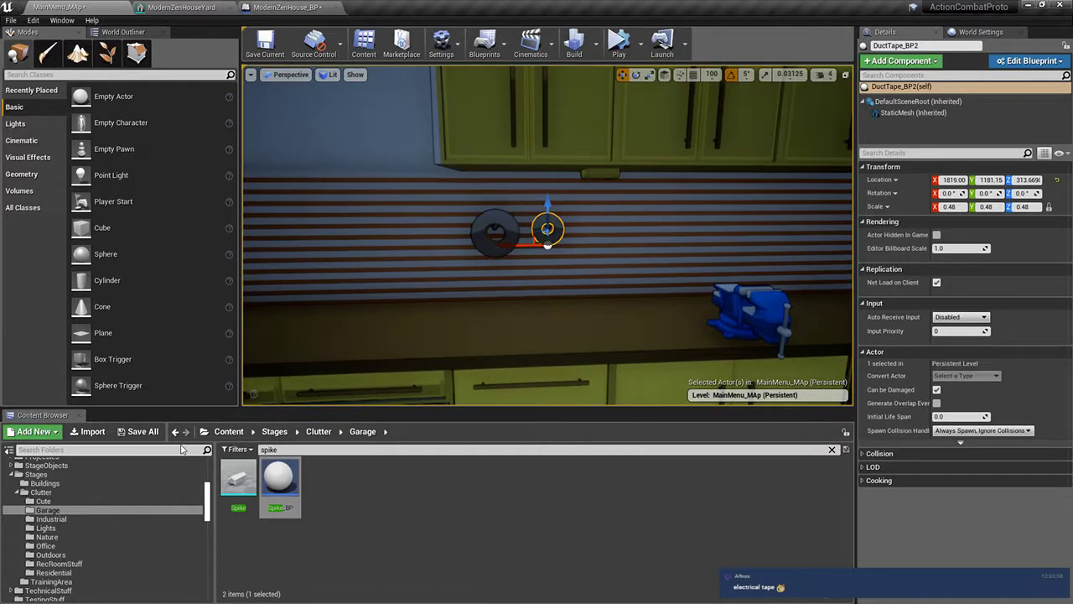
Step: Clear the asset search in the Garage folder
{"action": "left_click", "coordinate": [831, 450]}
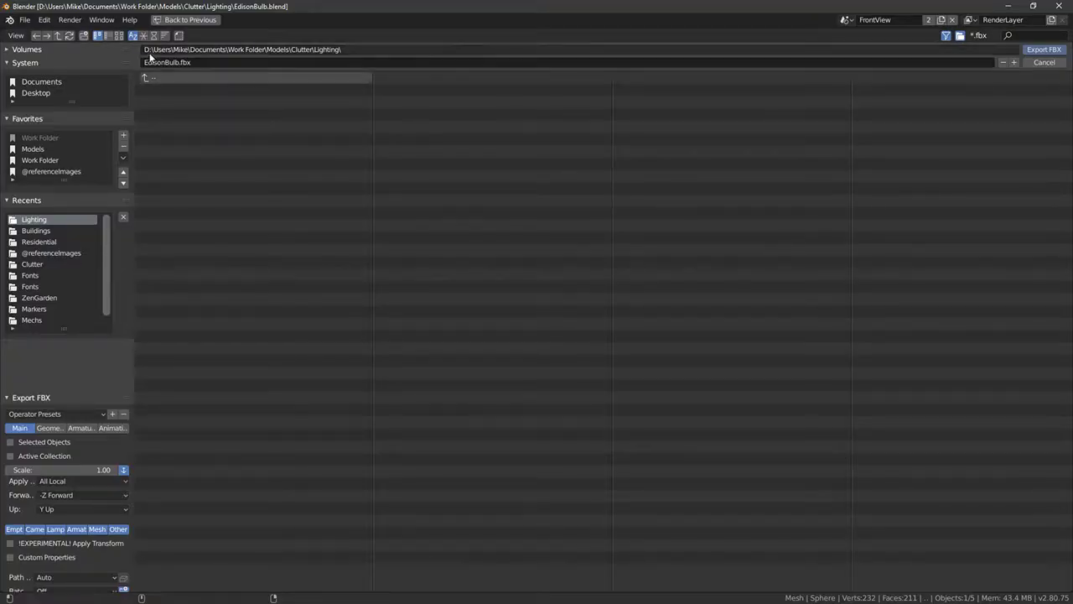
Step: In Blender, export the bulb as EdisonBulb.fbx to the Lighting folder and close the program, discarding unsaved changes
{"action": "left_click", "coordinate": [1044, 49]}
{"action": "left_click", "coordinate": [25, 20]}
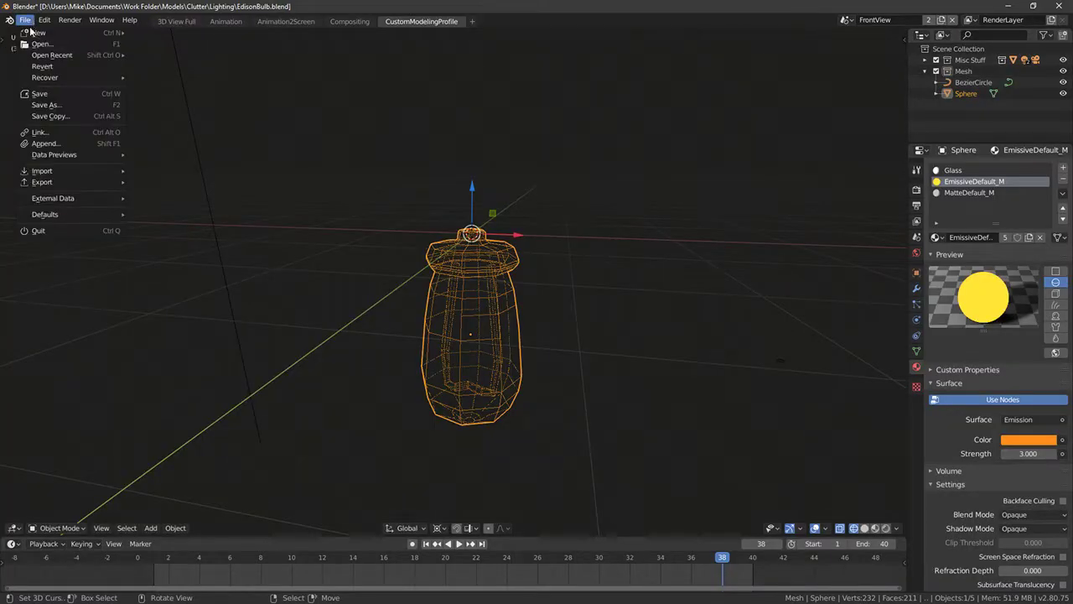
{"action": "left_click", "coordinate": [1058, 6]}
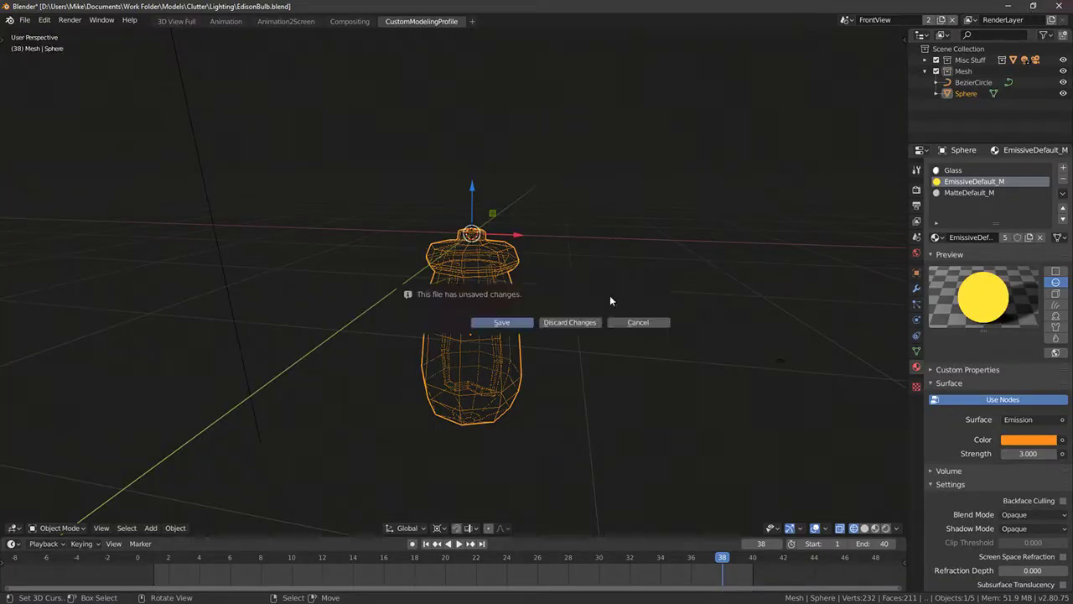
{"action": "left_click", "coordinate": [570, 321]}
Step: In Unreal Editor, examine the two tape rolls on the striped backsplash and look through the Garage assets
{"action": "mouse_move", "coordinate": [570, 322]}
{"action": "right_mouse_down"}
{"action": "mouse_move", "coordinate": [608, 330]}
{"action": "mouse_move", "coordinate": [578, 314]}
{"action": "mouse_move", "coordinate": [572, 322]}
{"action": "right_mouse_up"}
{"action": "key", "text": "w"}
{"action": "scroll", "coordinate": [573, 470], "scroll_direction": "up", "scroll_amount": 3}
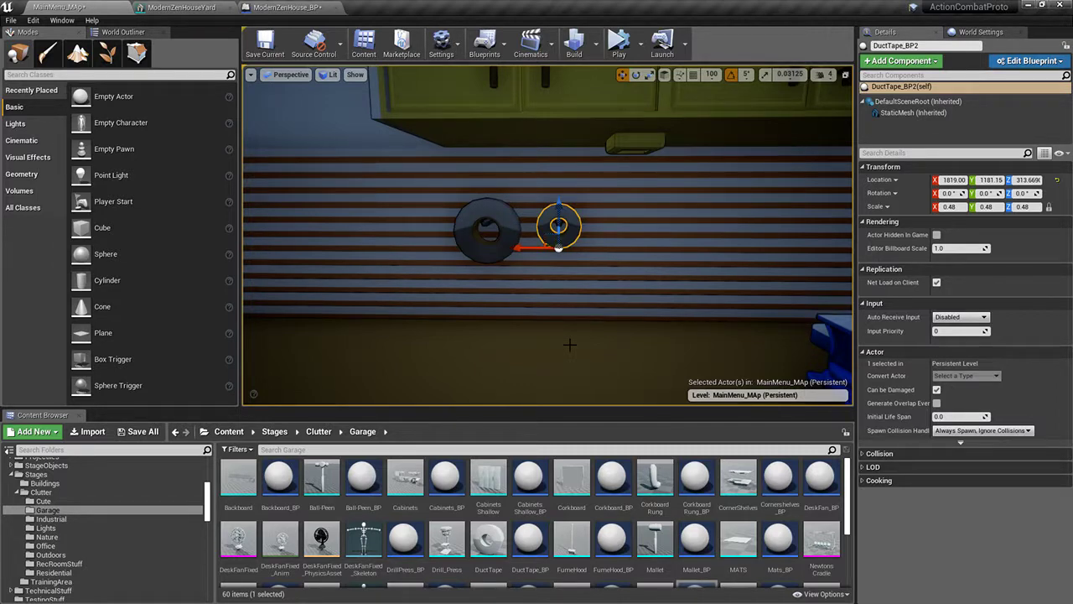
{"action": "right_click_drag", "start_coordinate": [548, 280], "coordinate": [571, 280]}
{"action": "key", "text": "w"}
{"action": "key", "text": "s"}
{"action": "key", "text": "s"}
{"action": "key", "text": "w"}
{"action": "right_click_drag", "start_coordinate": [346, 517], "coordinate": [346, 498]}
{"action": "scroll", "coordinate": [347, 499], "scroll_direction": "down", "scroll_amount": 3}
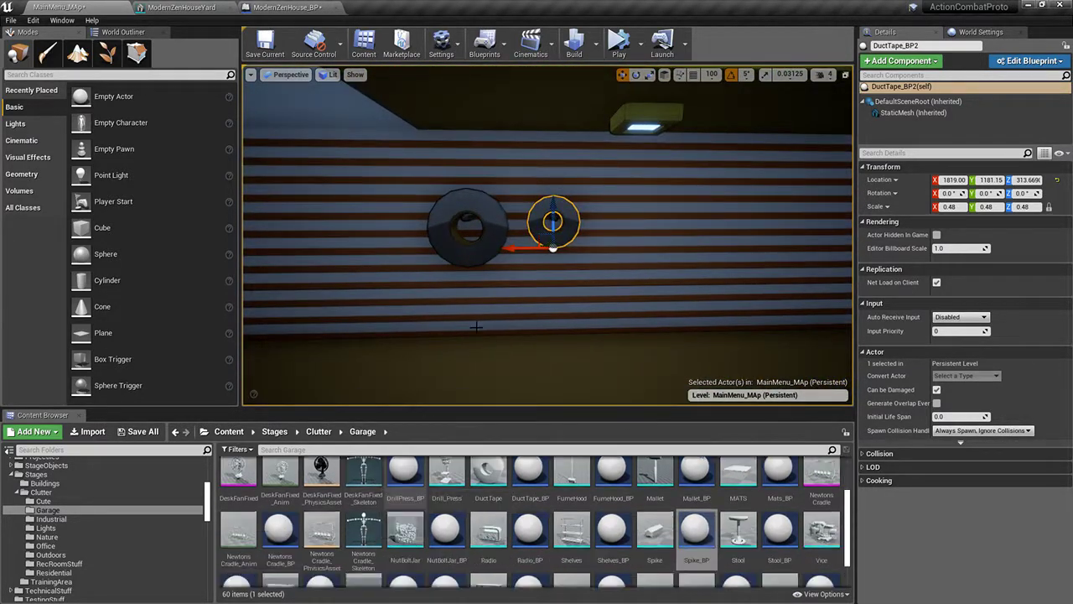
{"action": "mouse_move", "coordinate": [477, 325]}
{"action": "right_mouse_down"}
{"action": "mouse_move", "coordinate": [485, 346]}
{"action": "mouse_move", "coordinate": [472, 325]}
{"action": "right_mouse_up"}
{"action": "key", "text": "w"}
{"action": "key", "text": "s"}
{"action": "scroll", "coordinate": [588, 532], "scroll_direction": "up", "scroll_amount": 3}
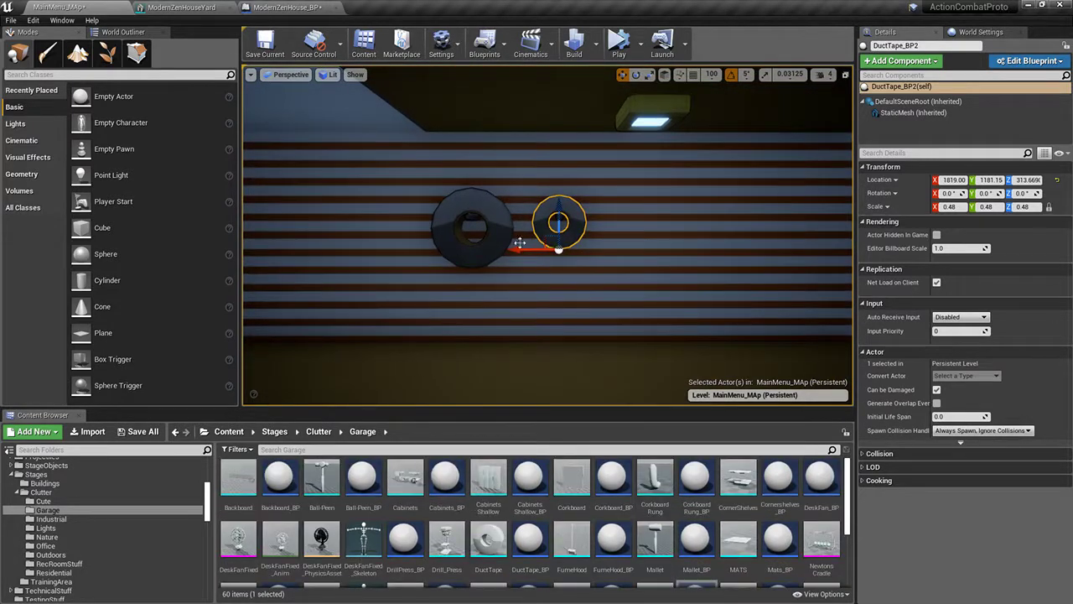
Step: Duplicate the spike inside the large tape roll along X to about 1958, on the empty stretch of wall
{"action": "key", "text": "w"}
{"action": "right_click_drag", "start_coordinate": [520, 242], "coordinate": [495, 239]}
{"action": "key", "text": "a"}
{"action": "left_click", "coordinate": [654, 243]}
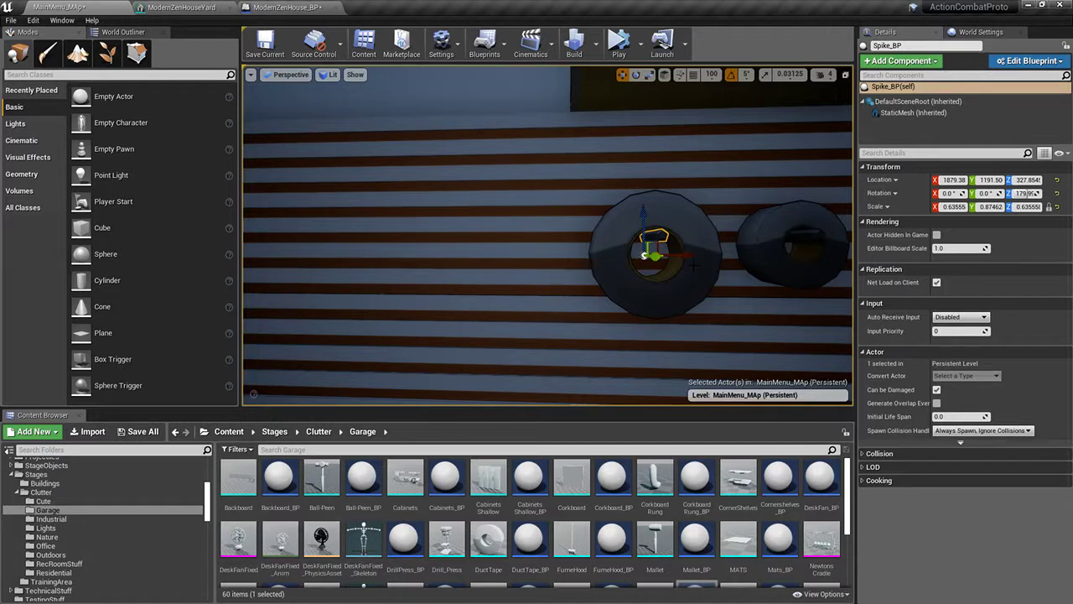
{"action": "left_click_drag", "start_coordinate": [682, 255], "coordinate": [542, 256]}
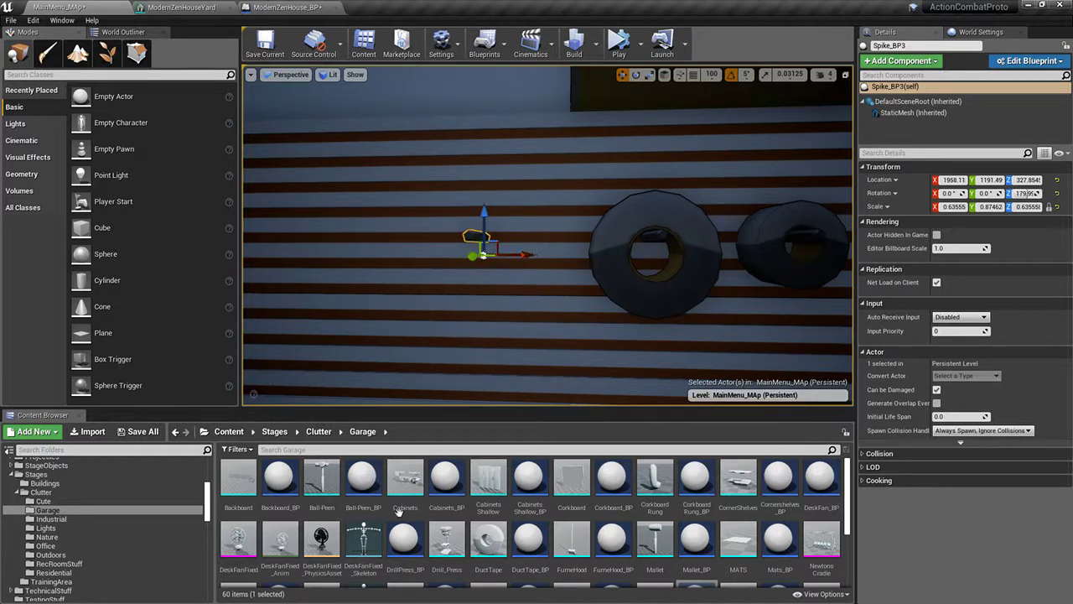
Step: Place the Ball-Peen_BP hammer upright on the backsplash at the duplicated spike and adjust its position
{"action": "left_click_drag", "start_coordinate": [363, 482], "coordinate": [481, 328]}
{"action": "right_click_drag", "start_coordinate": [481, 327], "coordinate": [386, 328]}
{"action": "left_click_drag", "start_coordinate": [568, 265], "coordinate": [560, 265]}
{"action": "right_click_drag", "start_coordinate": [558, 266], "coordinate": [721, 265]}
Step: Duplicate the hammer's spike along X to about 1981, on the other side of the handle
{"action": "left_click", "coordinate": [485, 259]}
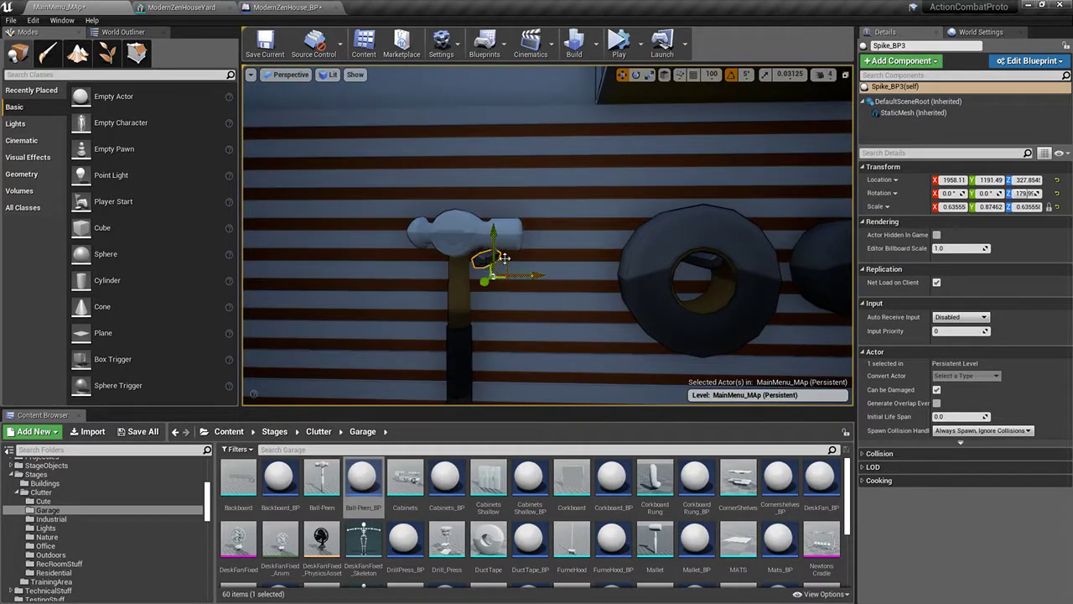
{"action": "left_click_drag", "start_coordinate": [535, 266], "coordinate": [475, 269]}
{"action": "right_click_drag", "start_coordinate": [476, 268], "coordinate": [646, 261]}
{"action": "key", "text": "w"}
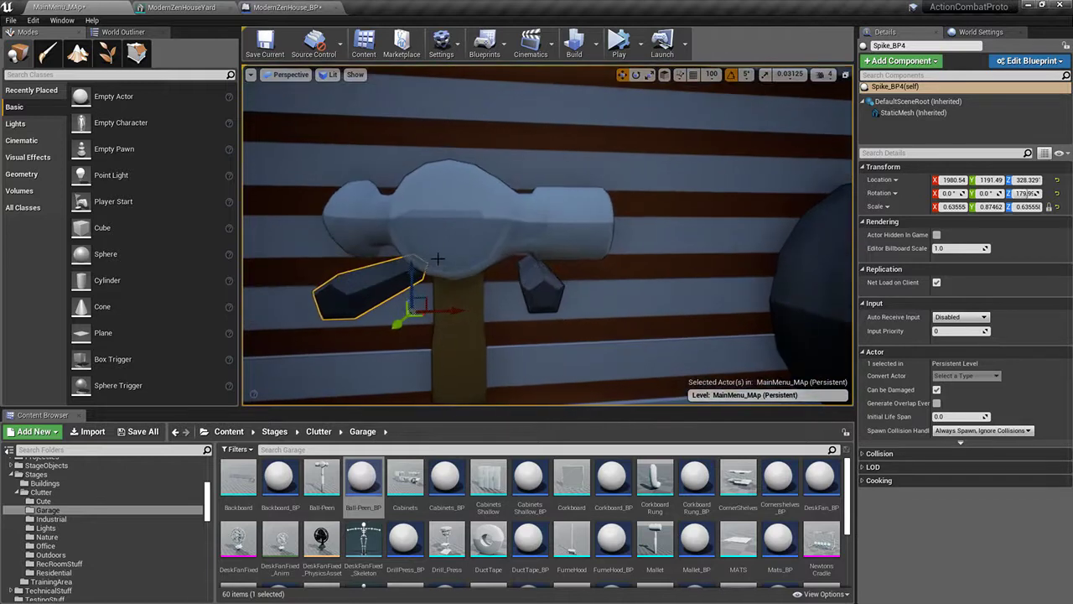
Step: Lower the ball-peen hammer slightly so its head rests on the two spikes
{"action": "left_click", "coordinate": [448, 215]}
{"action": "right_click_drag", "start_coordinate": [448, 216], "coordinate": [464, 256]}
{"action": "key", "text": "s"}
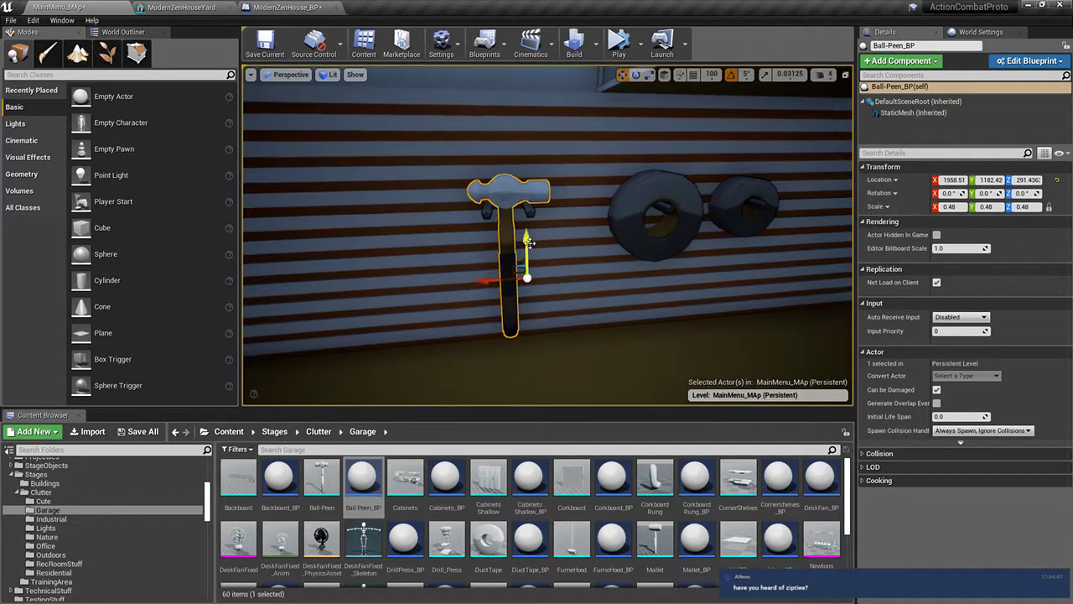
{"action": "left_click_drag", "start_coordinate": [527, 240], "coordinate": [527, 244]}
Step: Select the hammer together with its two spikes and raise the group about 26 units up the wall
{"action": "left_click", "coordinate": [529, 211], "text": "ctrl"}
{"action": "left_click", "coordinate": [486, 211], "text": "ctrl"}
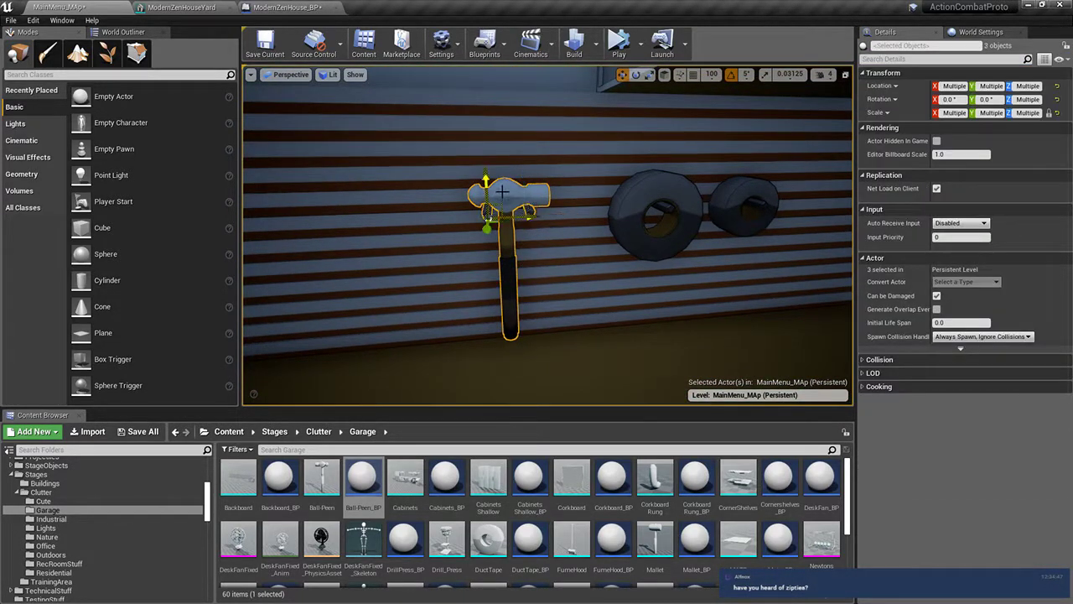
{"action": "left_click_drag", "start_coordinate": [484, 176], "coordinate": [484, 128]}
{"action": "key", "text": "s"}
{"action": "mouse_move", "coordinate": [472, 216]}
{"action": "right_mouse_down"}
{"action": "mouse_move", "coordinate": [451, 228]}
{"action": "mouse_move", "coordinate": [457, 176]}
{"action": "mouse_move", "coordinate": [460, 208]}
{"action": "right_mouse_up"}
Step: Place WelderEngine_BP on the countertop beside the Newton's cradle and rotate it to -150° about Z
{"action": "scroll", "coordinate": [617, 508], "scroll_direction": "down", "scroll_amount": 4}
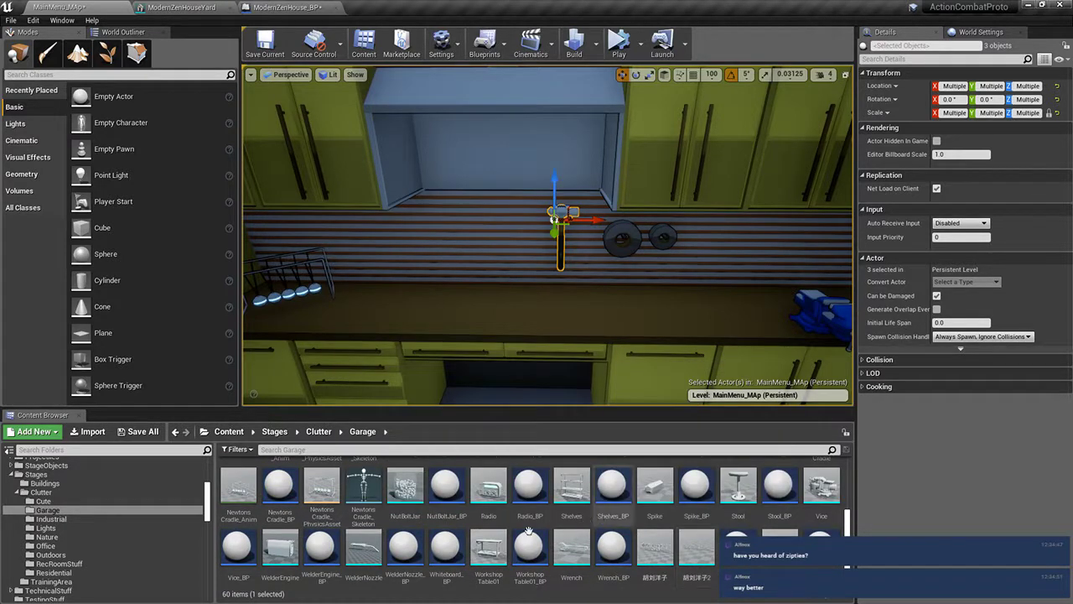
{"action": "scroll", "coordinate": [615, 538], "scroll_direction": "up", "scroll_amount": 2}
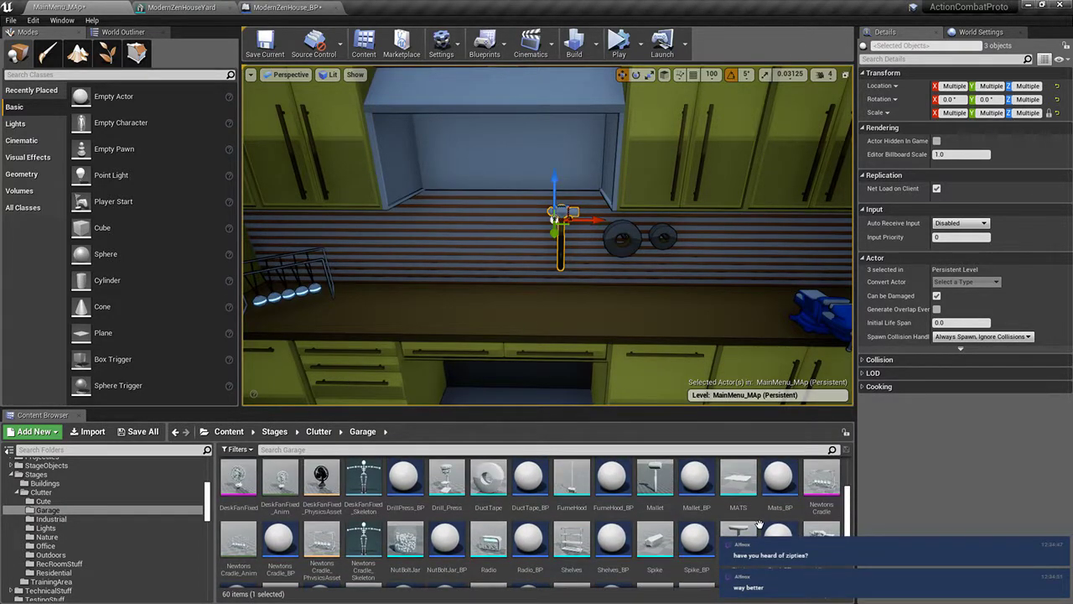
{"action": "scroll", "coordinate": [766, 523], "scroll_direction": "up", "scroll_amount": 3}
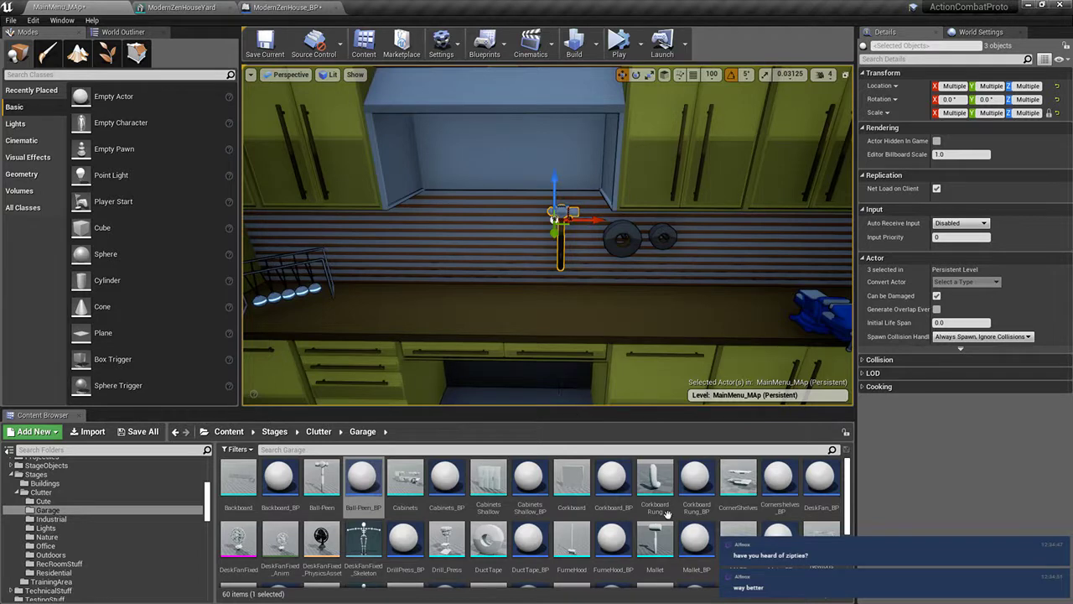
{"action": "scroll", "coordinate": [667, 513], "scroll_direction": "down", "scroll_amount": 3}
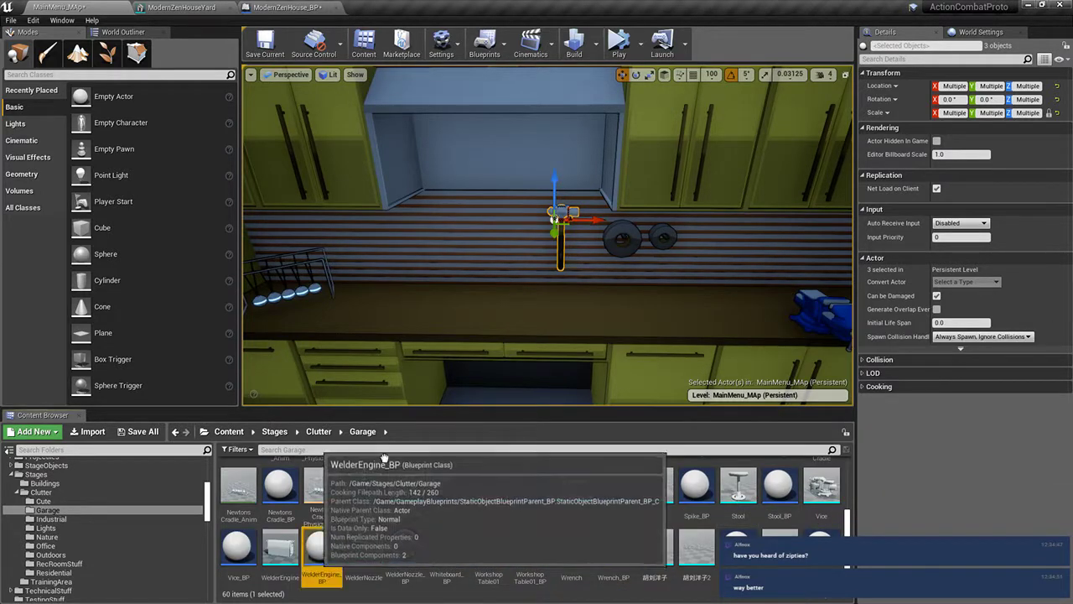
{"action": "left_click_drag", "start_coordinate": [317, 555], "coordinate": [501, 328]}
{"action": "key", "text": "e"}
{"action": "right_click_drag", "start_coordinate": [501, 329], "coordinate": [550, 377]}
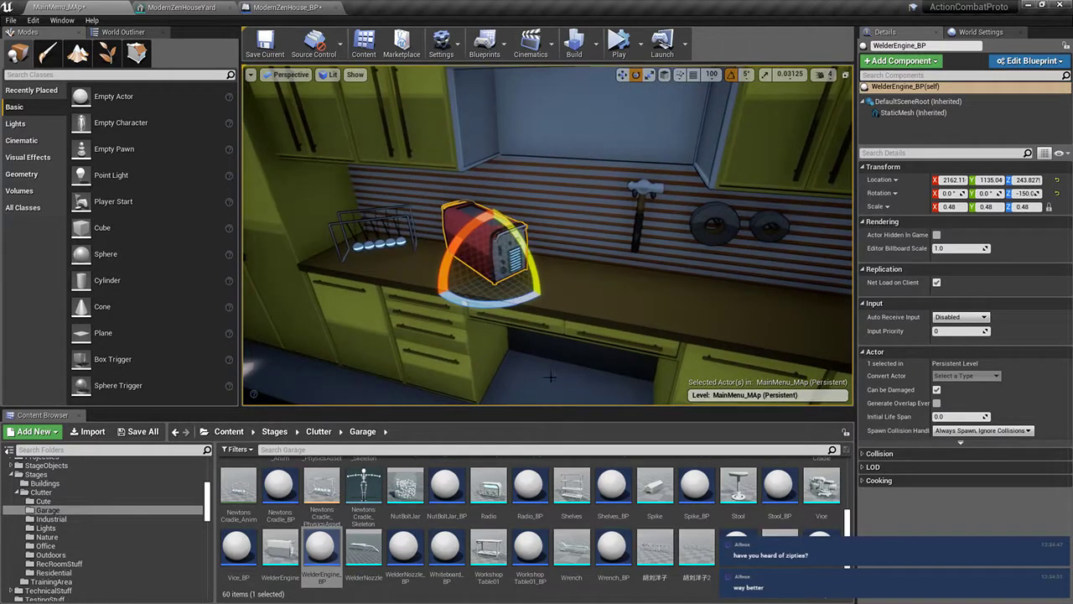
Step: Place WelderNozzle_BP on the countertop beside the welder engine and rotate it 90° about X
{"action": "left_click", "coordinate": [404, 549]}
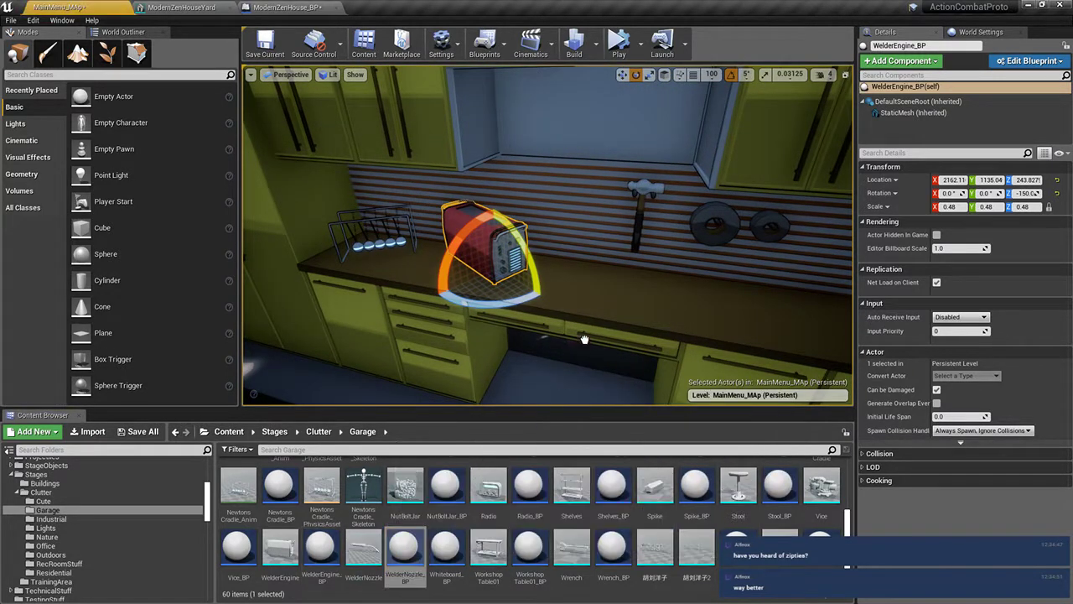
{"action": "left_click", "coordinate": [590, 291]}
{"action": "left_click_drag", "start_coordinate": [592, 251], "coordinate": [621, 252]}
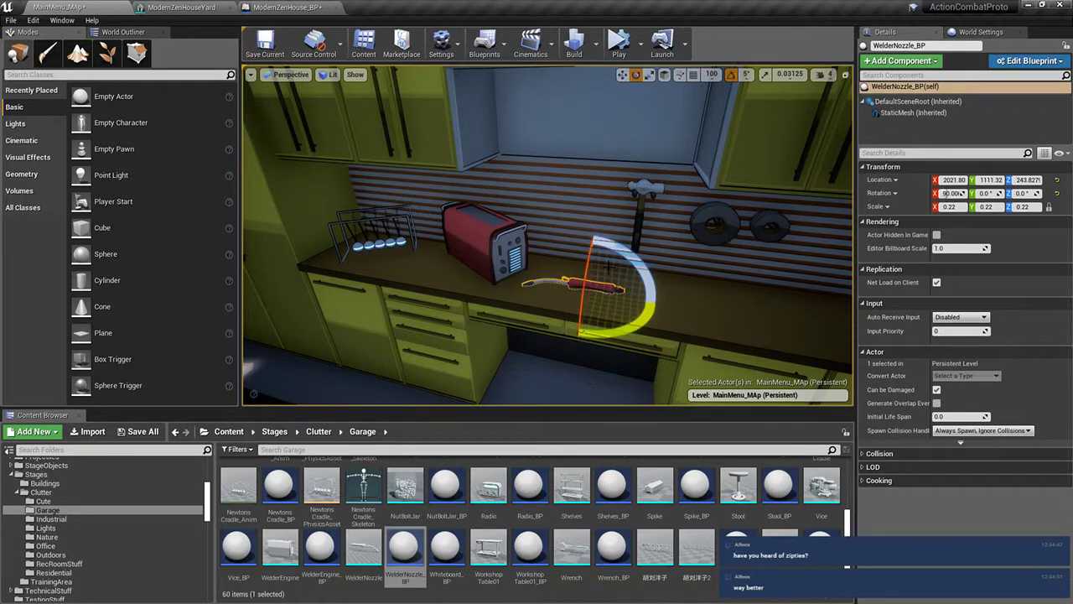
Step: Raise the welder nozzle to Z about 248, turn it to about -170° around Z and shift it to X about 2048
{"action": "key", "text": "w"}
{"action": "key", "text": "e"}
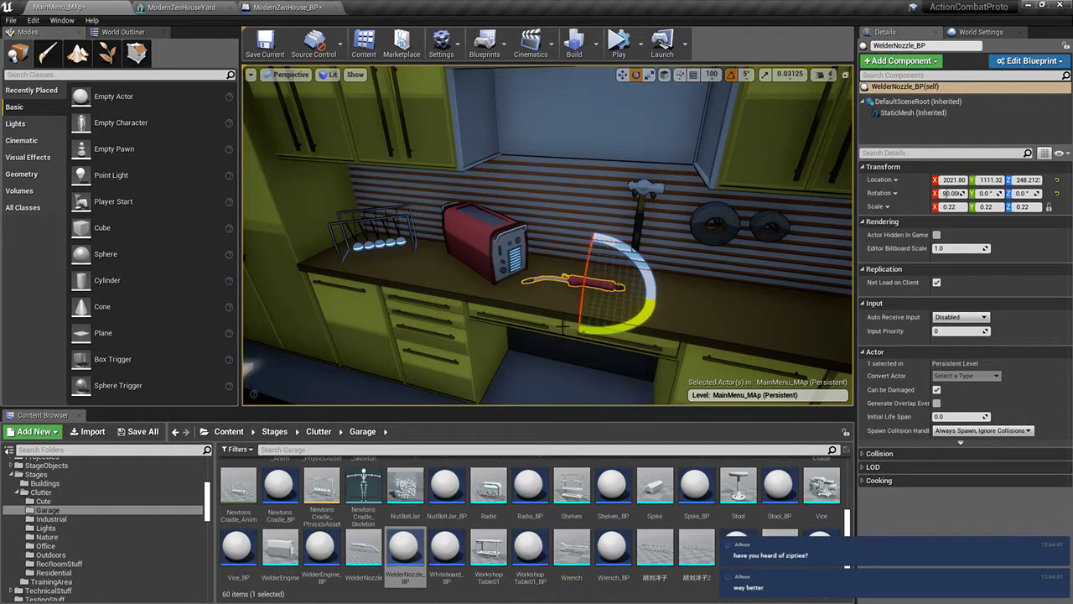
{"action": "mouse_move", "coordinate": [621, 326]}
{"action": "left_mouse_down"}
{"action": "mouse_move", "coordinate": [657, 291]}
{"action": "mouse_move", "coordinate": [635, 324]}
{"action": "left_mouse_up"}
{"action": "key", "text": "w"}
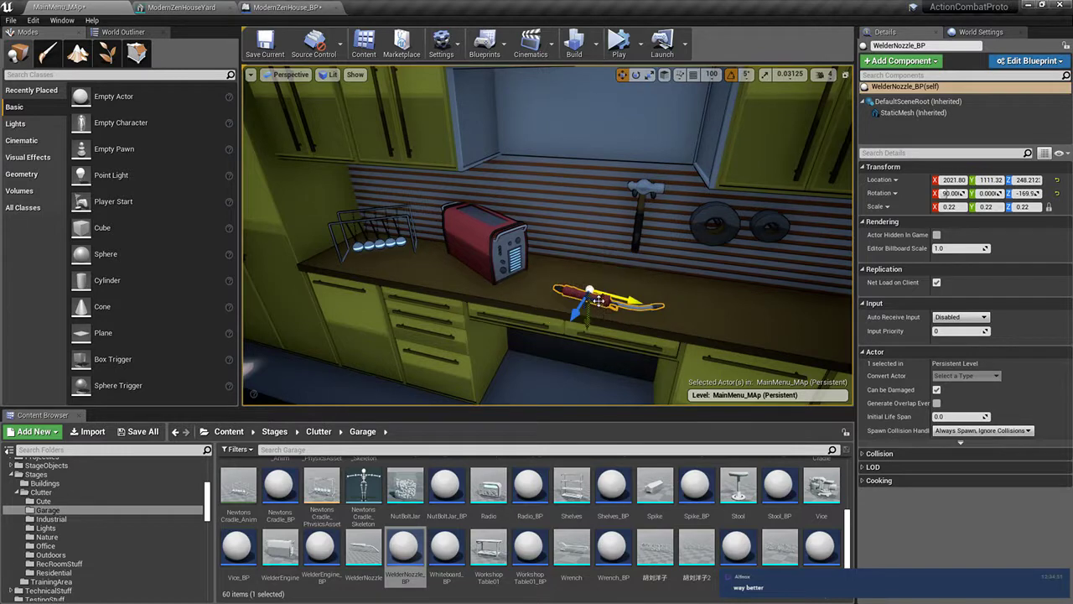
{"action": "right_click_drag", "start_coordinate": [700, 335], "coordinate": [726, 351]}
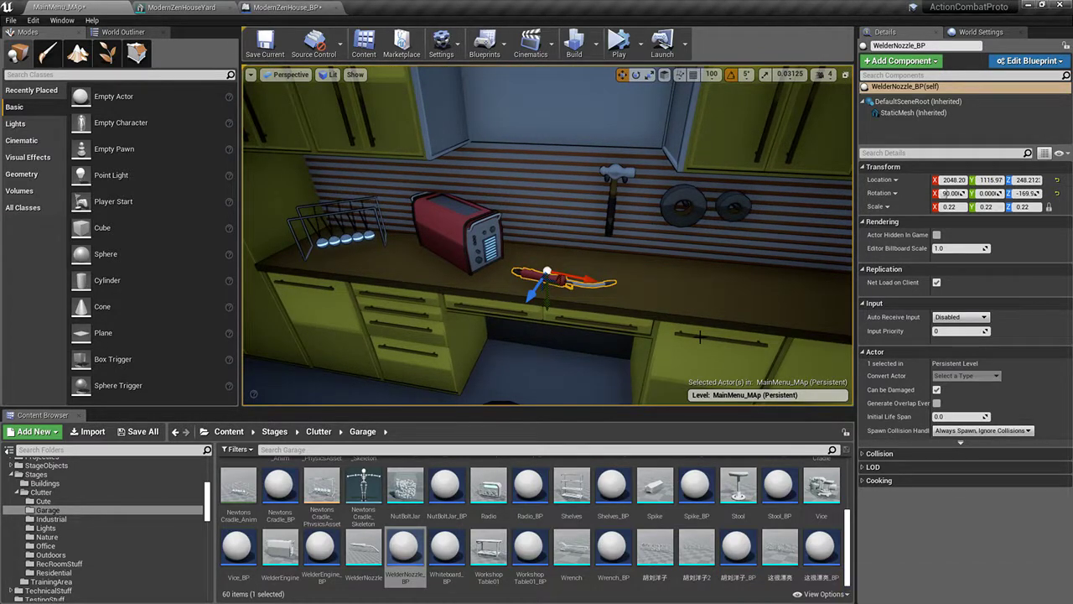
Step: Examine the arrangement of the welder, hammer, tape rolls and vise along the workbench
{"action": "key", "text": "w"}
{"action": "right_click_drag", "start_coordinate": [696, 331], "coordinate": [755, 297]}
{"action": "key", "text": "s"}
{"action": "key", "text": "w"}
{"action": "key", "text": "s"}
{"action": "key", "text": "w"}
{"action": "key", "text": "w"}
{"action": "key", "text": "s"}
{"action": "key", "text": "w"}
{"action": "key", "text": "w"}
{"action": "key", "text": "s"}
Step: Place NutBoltJar_BP on the countertop between the welder nozzle and the blue vise
{"action": "right_click_drag", "start_coordinate": [536, 352], "coordinate": [604, 352]}
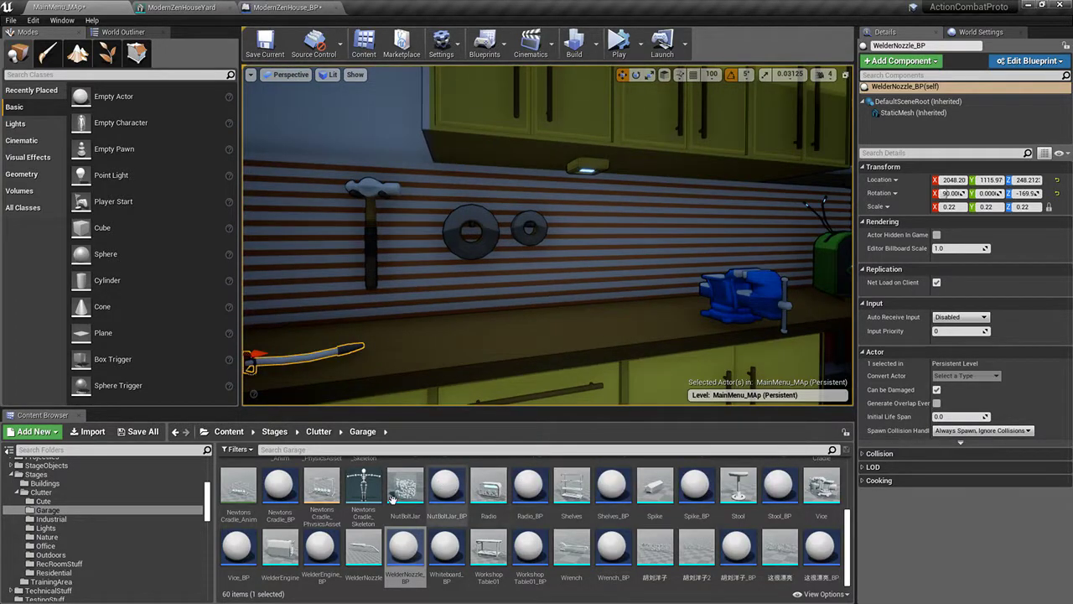
{"action": "left_click_drag", "start_coordinate": [445, 486], "coordinate": [645, 322]}
{"action": "key", "text": "w"}
{"action": "right_click_drag", "start_coordinate": [628, 251], "coordinate": [536, 75]}
Step: Review the whole workbench from several distances and angles, and look through the Garage assets for another prop
{"action": "key", "text": "d"}
{"action": "key", "text": "s"}
{"action": "key", "text": "a"}
{"action": "key", "text": "w"}
{"action": "key", "text": "s"}
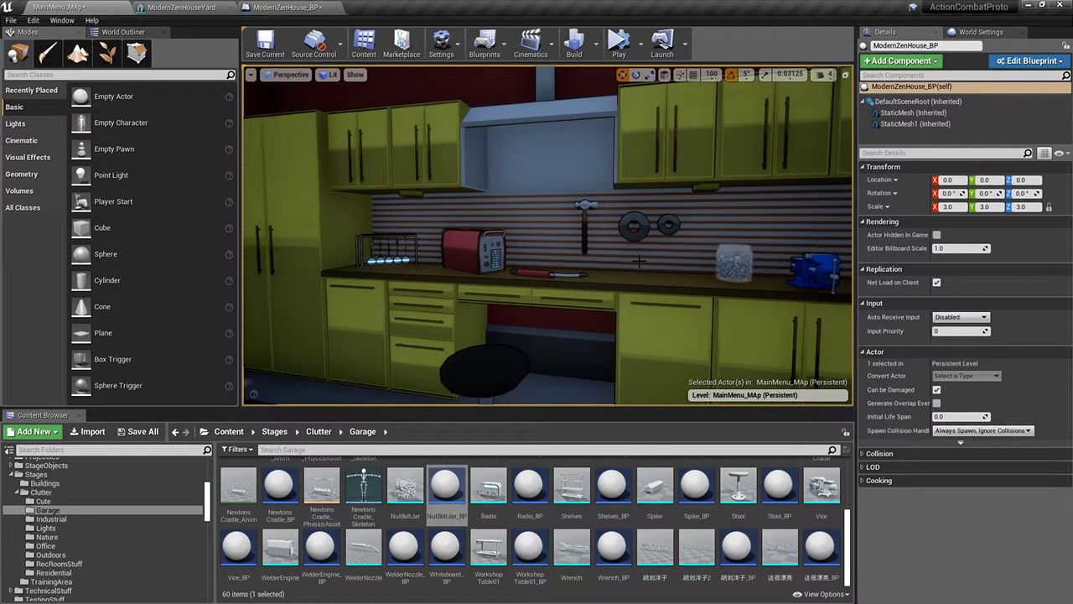
{"action": "right_click_drag", "start_coordinate": [537, 234], "coordinate": [658, 239]}
{"action": "key", "text": "w"}
{"action": "key", "text": "s"}
{"action": "key", "text": "w"}
{"action": "scroll", "coordinate": [527, 536], "scroll_direction": "up", "scroll_amount": 3}
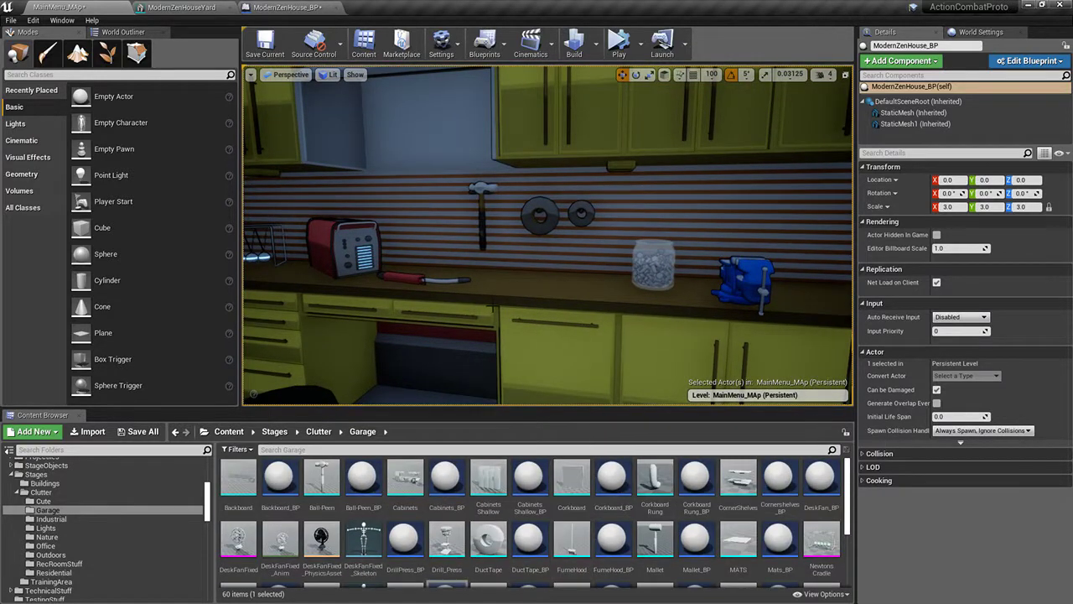
{"action": "right_click_drag", "start_coordinate": [492, 307], "coordinate": [503, 280]}
{"action": "key", "text": "s"}
{"action": "key", "text": "w"}
{"action": "key", "text": "w"}
{"action": "key", "text": "s"}
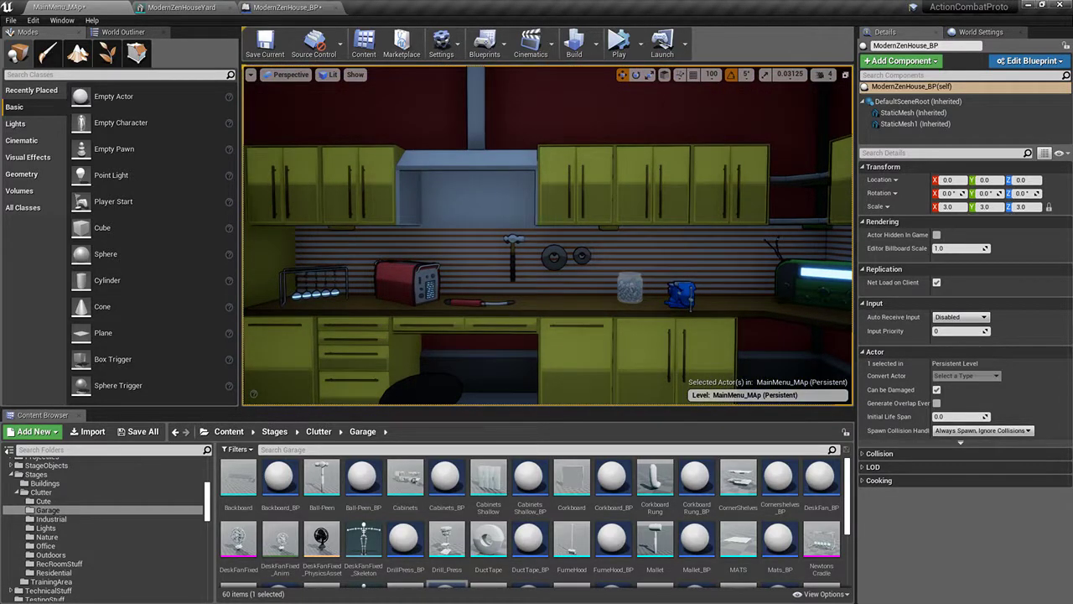
{"action": "mouse_move", "coordinate": [503, 280]}
{"action": "right_mouse_down"}
{"action": "mouse_move", "coordinate": [481, 270]}
{"action": "mouse_move", "coordinate": [410, 285]}
{"action": "mouse_move", "coordinate": [489, 290]}
{"action": "right_mouse_up"}
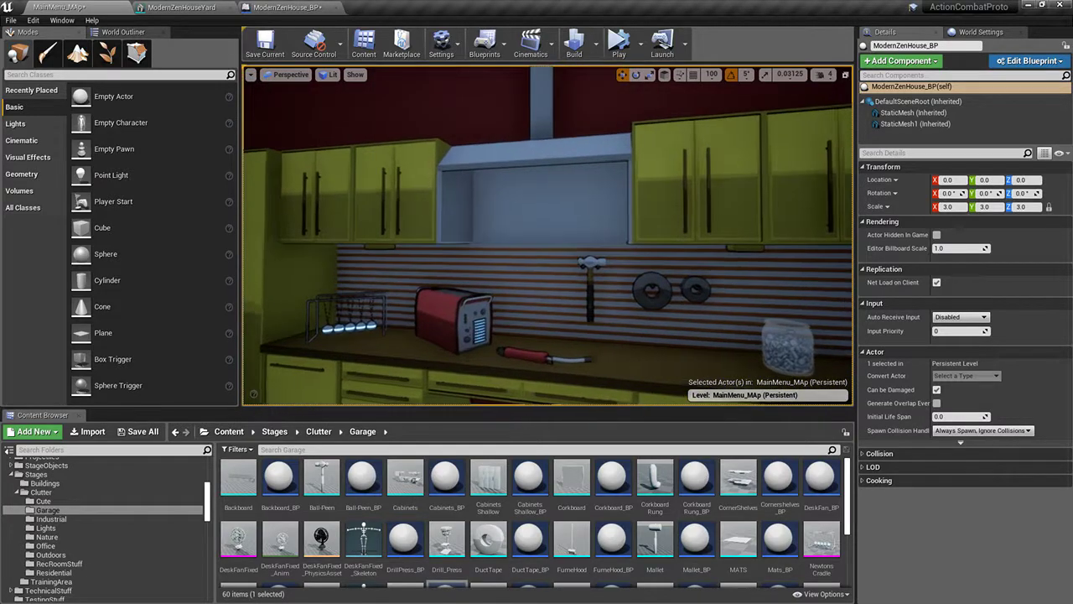
{"action": "key", "text": "w"}
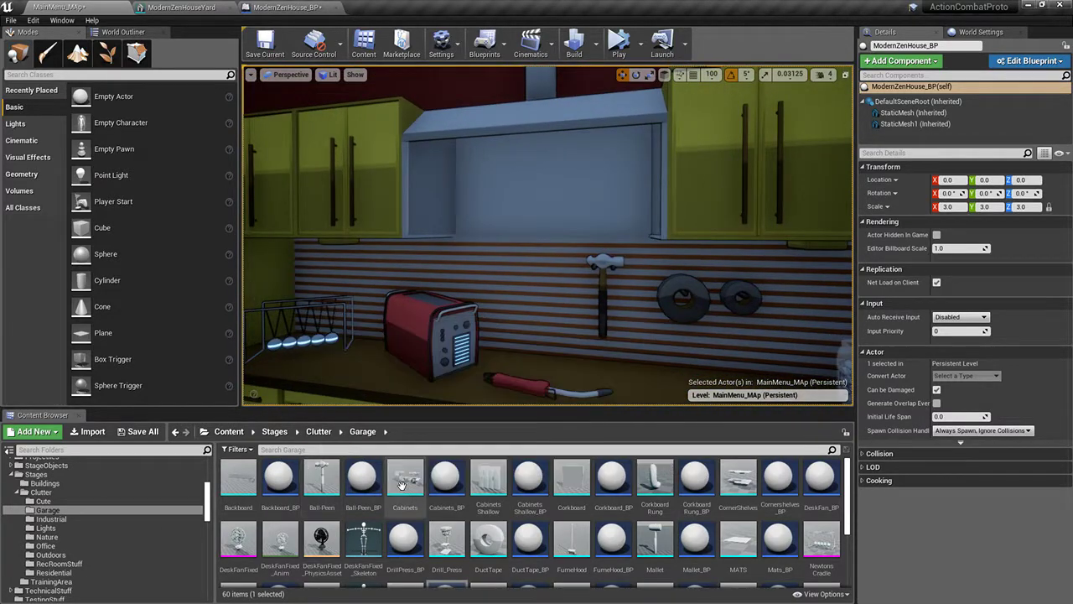
{"action": "right_click_drag", "start_coordinate": [419, 362], "coordinate": [482, 384]}
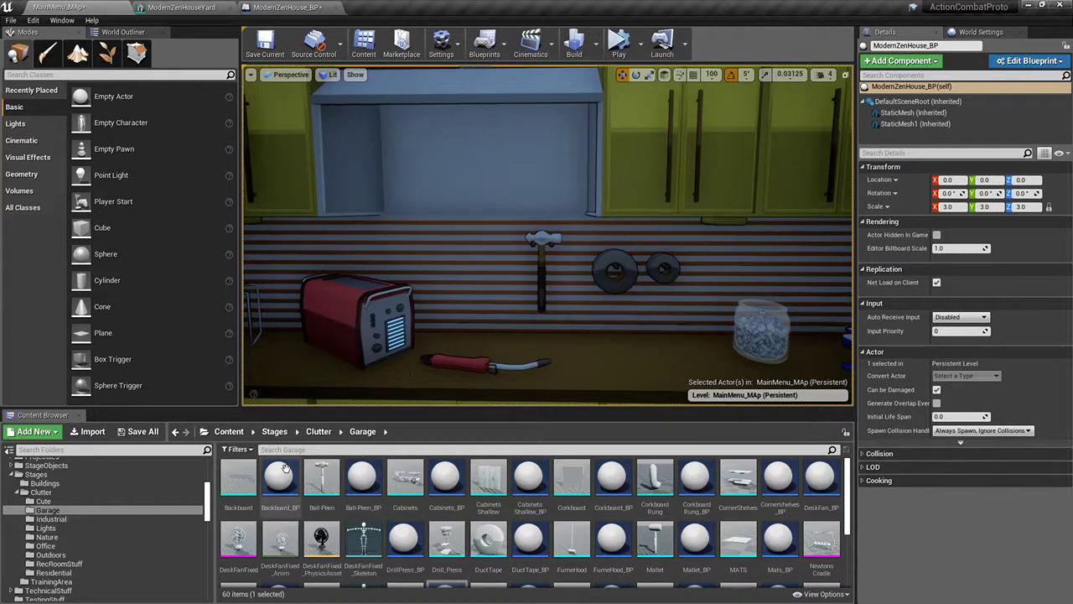
{"action": "key", "text": "d"}
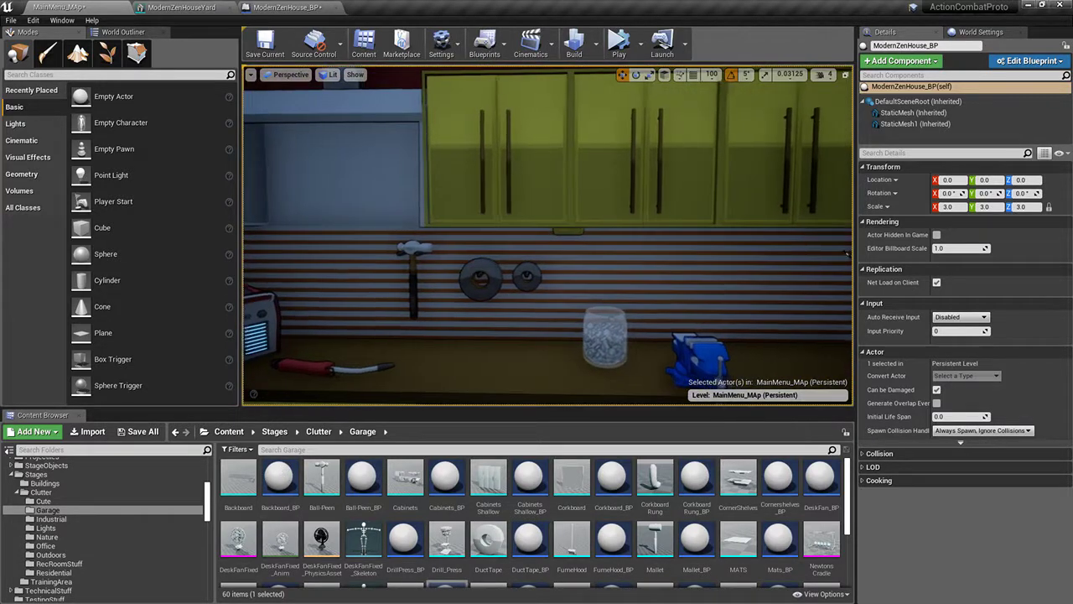
{"action": "key", "text": "a"}
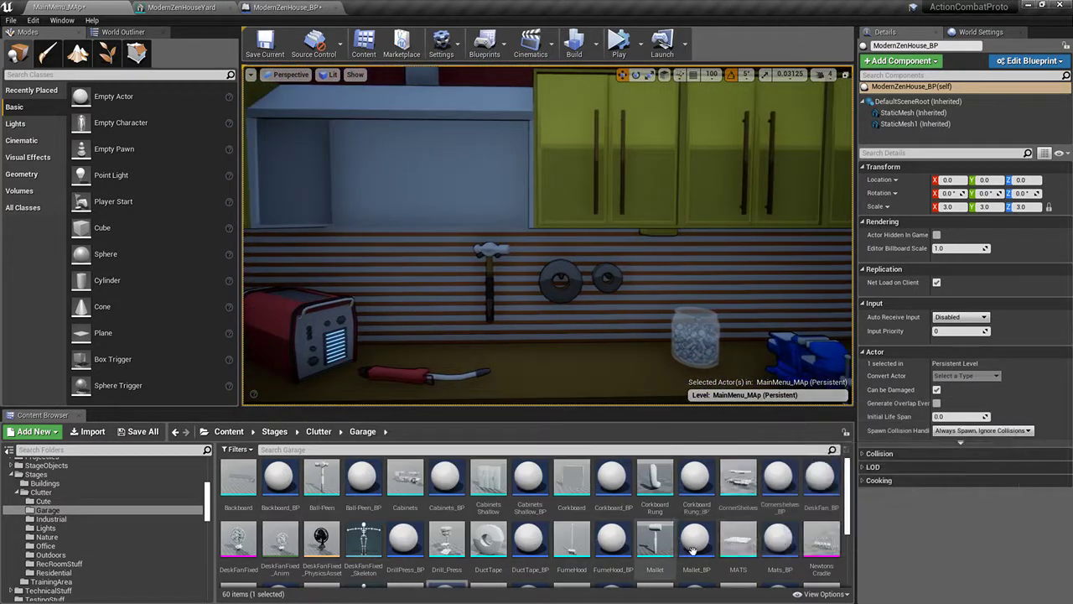
Step: Place Mallet_BP on the backsplash between the welder engine and the ball-peen hammer, and adjust its distance from the wall
{"action": "left_click_drag", "start_coordinate": [696, 543], "coordinate": [432, 290]}
{"action": "key", "text": "d"}
{"action": "key", "text": "w"}
{"action": "right_click_drag", "start_coordinate": [432, 291], "coordinate": [527, 295]}
{"action": "left_click_drag", "start_coordinate": [522, 313], "coordinate": [507, 315]}
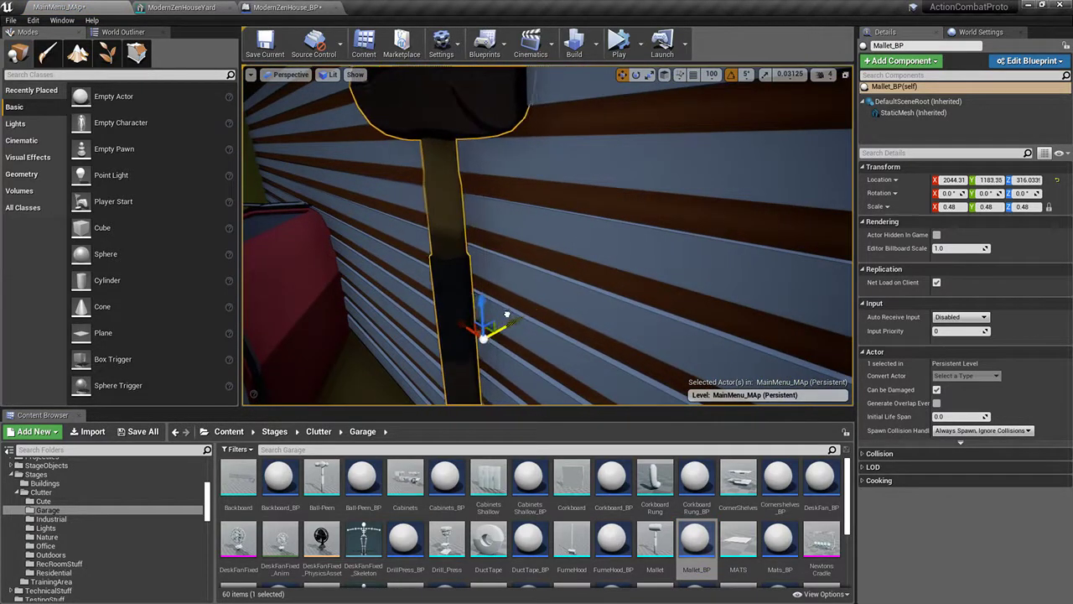
Step: Tilt the mallet -5° about X and move it back against the wall
{"action": "key", "text": "f"}
{"action": "key", "text": "e"}
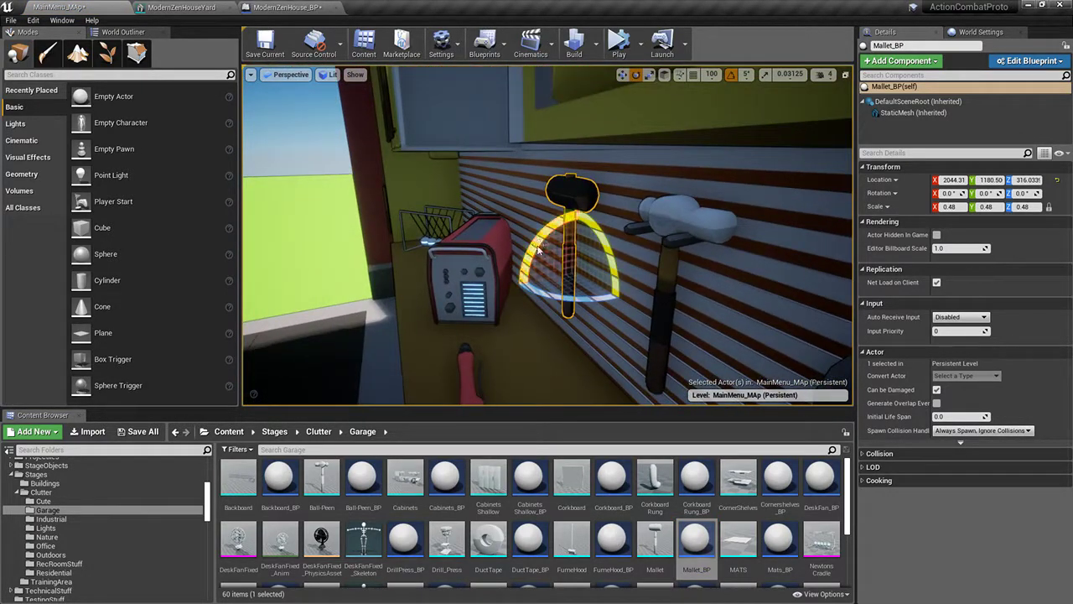
{"action": "key", "text": "w"}
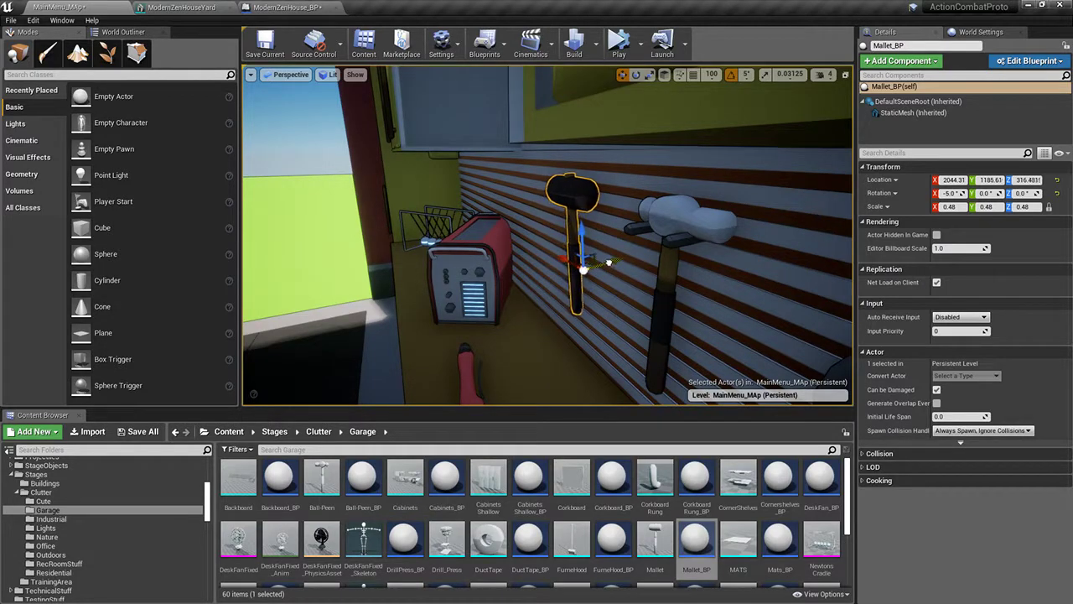
{"action": "right_click_drag", "start_coordinate": [607, 261], "coordinate": [646, 264]}
{"action": "scroll", "coordinate": [491, 273], "scroll_direction": "up", "scroll_amount": 4}
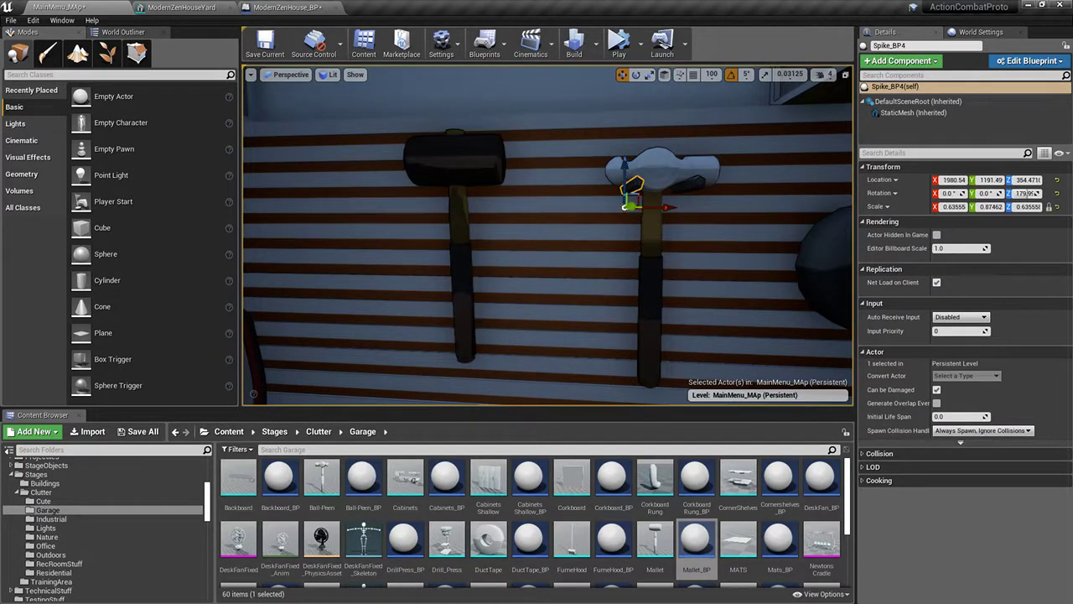
Step: Copy the two spikes supporting the ball-peen hammer to beneath the mallet's head, and select the mallet to check how it hangs
{"action": "left_click", "coordinate": [692, 184], "text": "ctrl"}
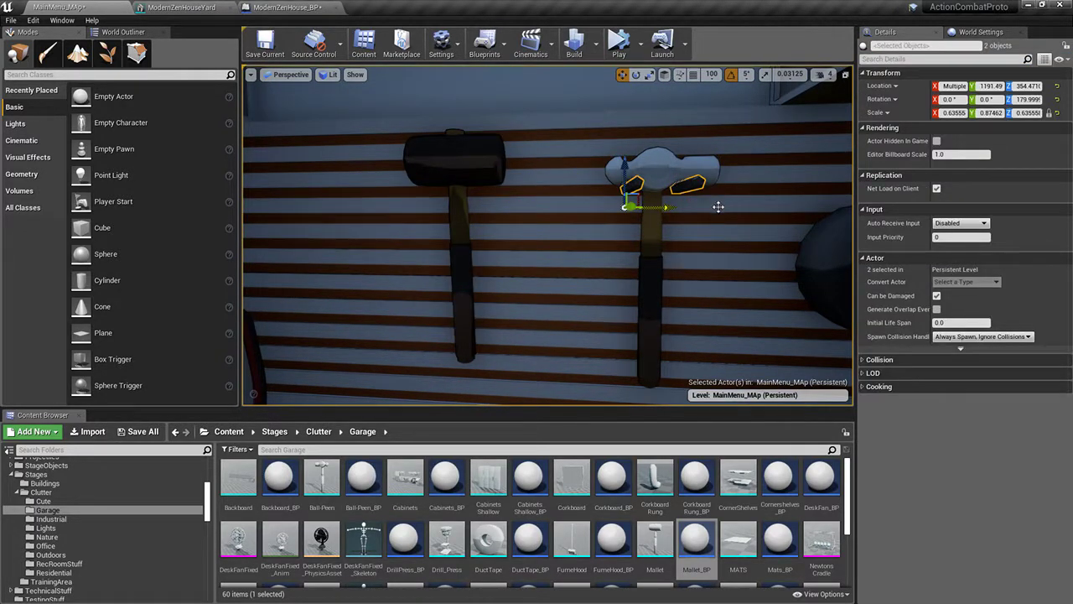
{"action": "left_click_drag", "start_coordinate": [484, 199], "coordinate": [472, 201]}
{"action": "right_click_drag", "start_coordinate": [472, 201], "coordinate": [491, 180]}
{"action": "left_click", "coordinate": [483, 193]}
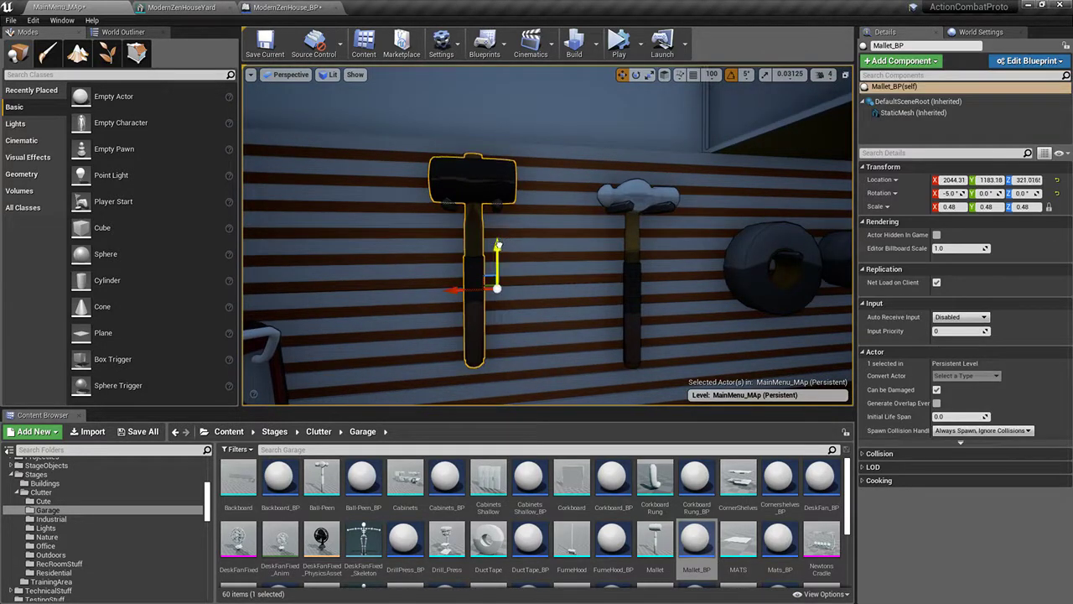
{"action": "left_click", "coordinate": [560, 250]}
{"action": "left_click_drag", "start_coordinate": [560, 250], "coordinate": [625, 405]}
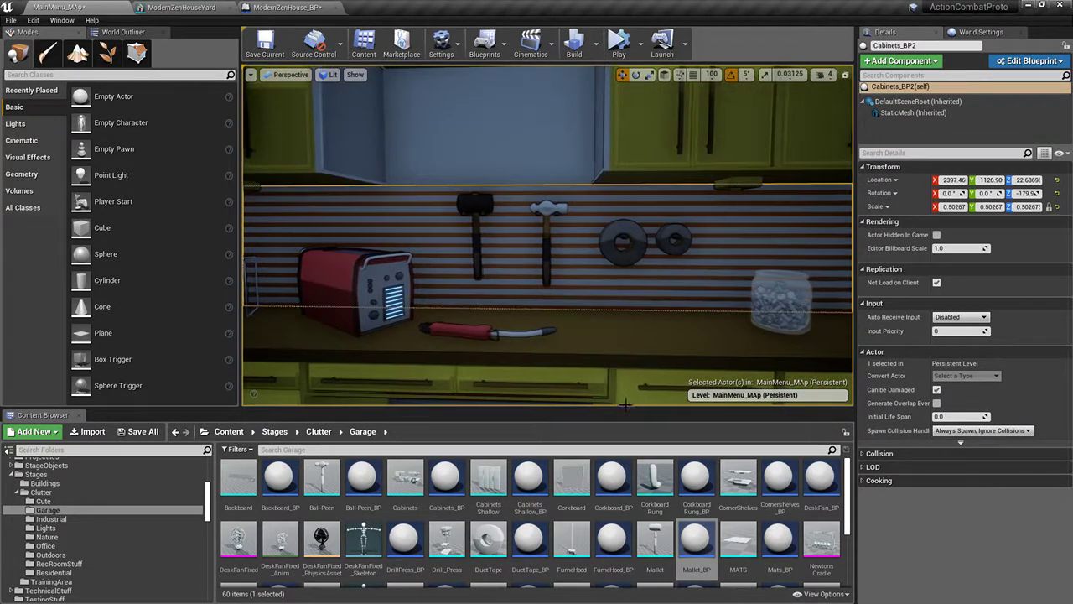
Step: Focus on the nut-and-bolt jar on the countertop and display the frame rate with the console command stat fps
{"action": "left_click", "coordinate": [782, 544]}
{"action": "right_click_drag", "start_coordinate": [539, 347], "coordinate": [537, 403]}
{"action": "scroll", "coordinate": [423, 524], "scroll_direction": "down", "scroll_amount": 3}
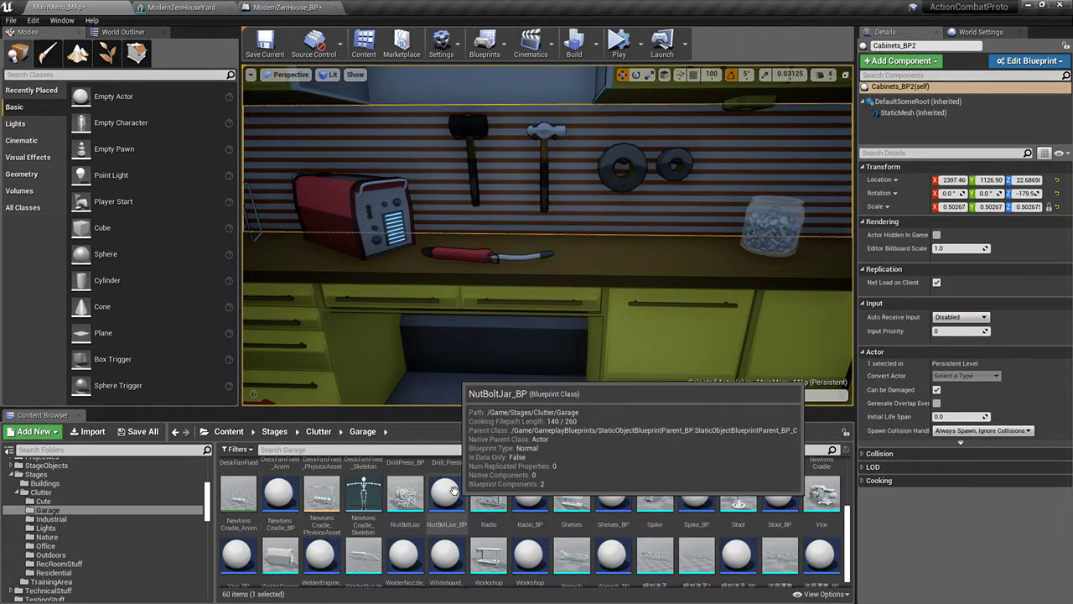
{"action": "left_click_drag", "start_coordinate": [541, 352], "coordinate": [641, 251]}
{"action": "left_click", "coordinate": [478, 256]}
{"action": "right_click_drag", "start_coordinate": [478, 256], "coordinate": [565, 225]}
{"action": "key", "text": "grave"}
{"action": "type", "text": "stat fps"}
{"action": "key", "text": "Return"}
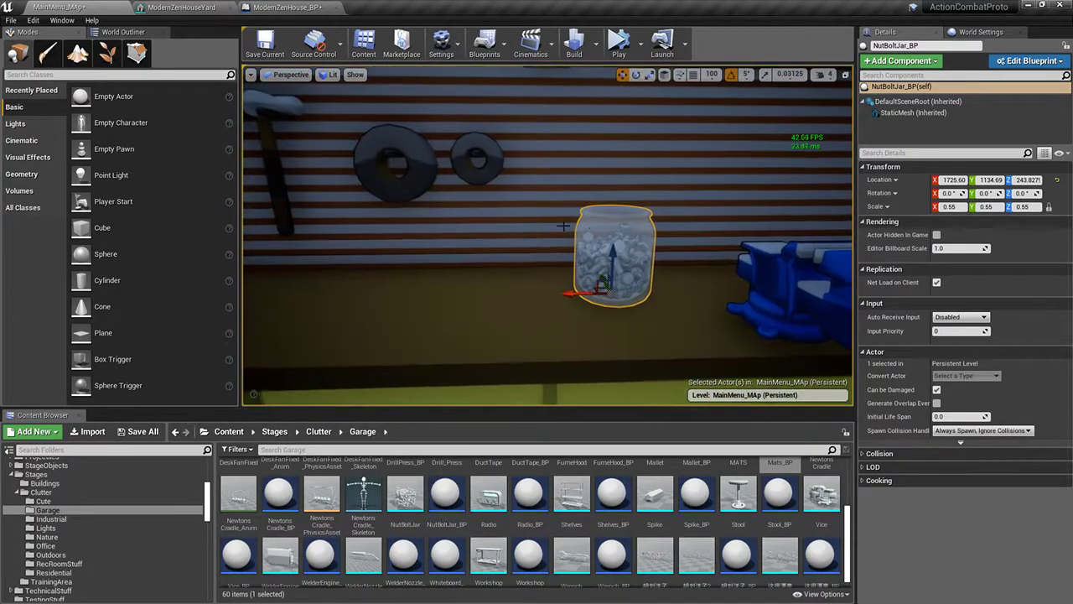
Step: Delete the nut-and-bolt jar to compare the frame rate, and undo the deletion
{"action": "left_click", "coordinate": [711, 324]}
{"action": "key", "text": "ctrl+z"}
{"action": "key", "text": "Delete"}
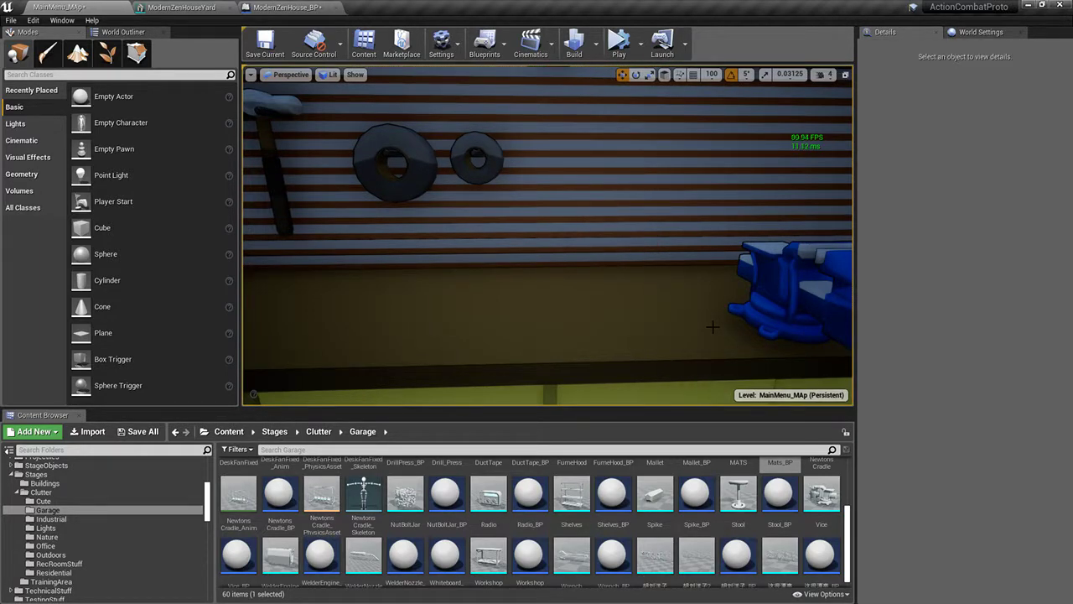
{"action": "key", "text": "ctrl+z"}
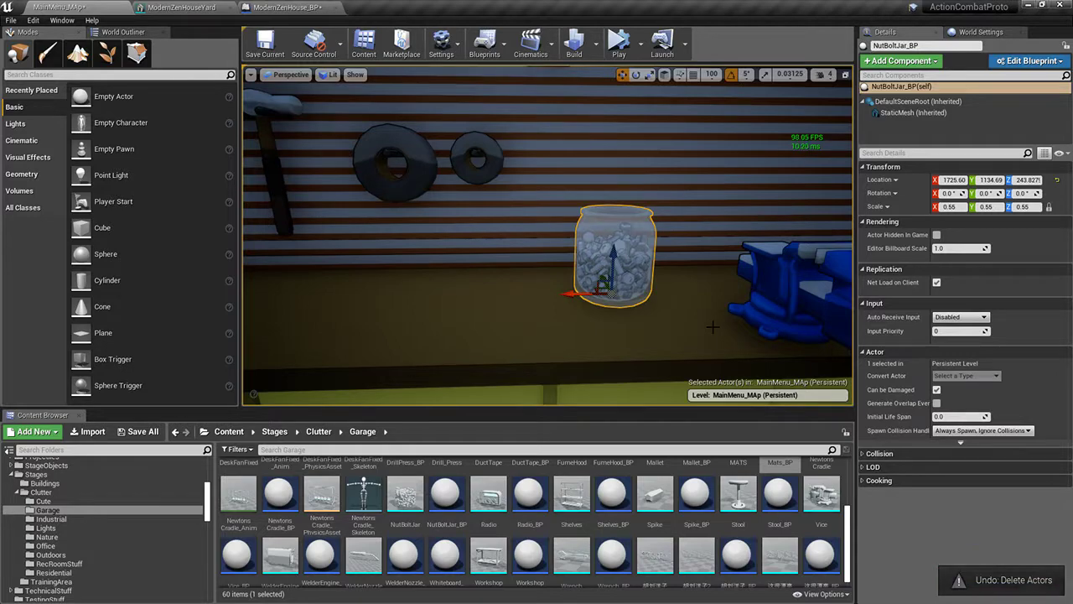
Step: Place Wrench_BP on the backsplash between the welder engine and the mallet, and rotate it to hang vertically with its jaw down
{"action": "scroll", "coordinate": [712, 327], "scroll_direction": "down", "scroll_amount": 5}
{"action": "left_click", "coordinate": [582, 336]}
{"action": "key", "text": "f"}
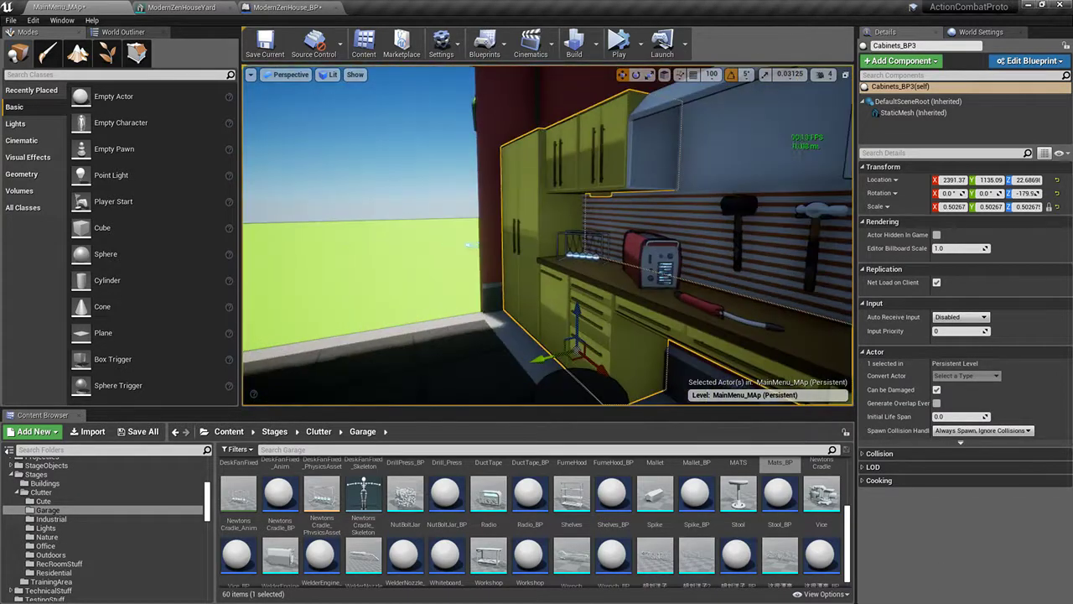
{"action": "right_click_drag", "start_coordinate": [548, 235], "coordinate": [741, 243]}
{"action": "key", "text": "s"}
{"action": "scroll", "coordinate": [711, 541], "scroll_direction": "down", "scroll_amount": 1}
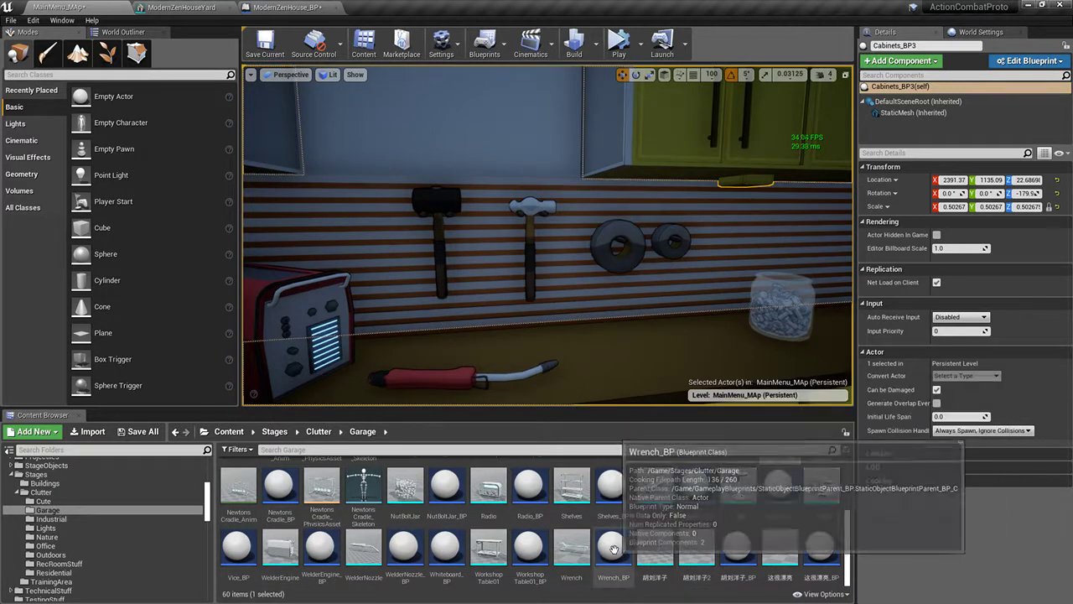
{"action": "left_click_drag", "start_coordinate": [613, 549], "coordinate": [403, 280]}
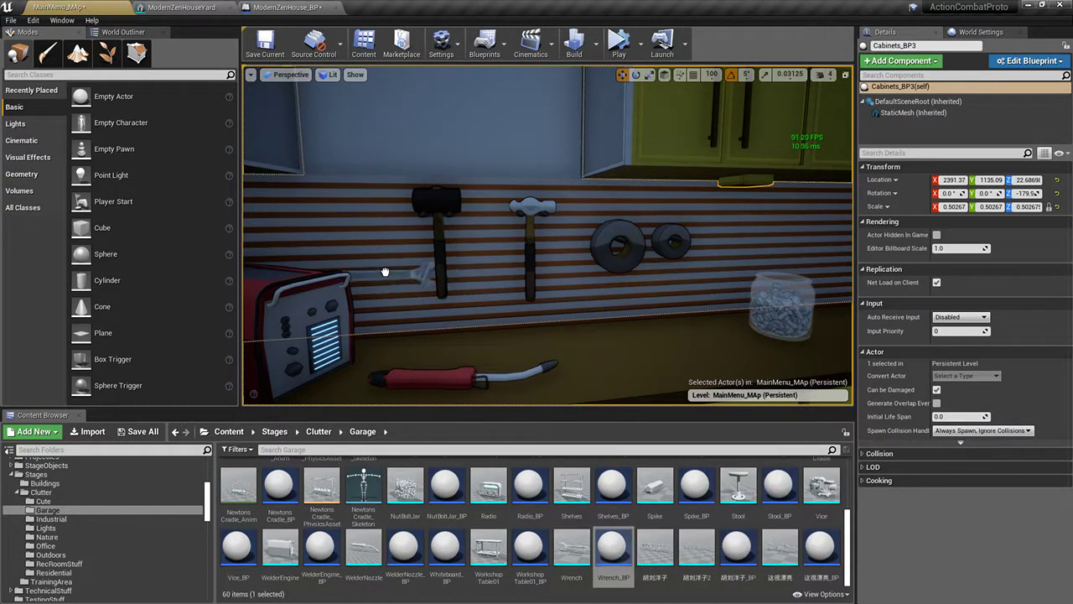
{"action": "left_click_drag", "start_coordinate": [379, 244], "coordinate": [380, 244]}
{"action": "key", "text": "e"}
{"action": "left_click_drag", "start_coordinate": [402, 197], "coordinate": [371, 183]}
{"action": "key", "text": "w"}
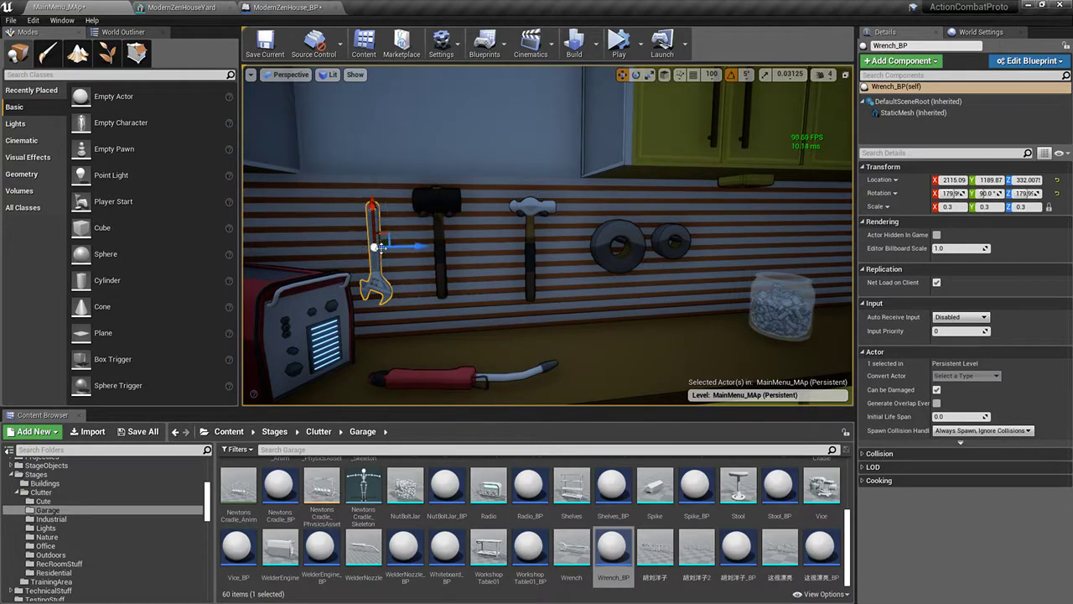
Step: Move the wrench along the backsplash to the wall area between the blue vise and the green radio
{"action": "left_click_drag", "start_coordinate": [401, 249], "coordinate": [790, 255]}
{"action": "mouse_move", "coordinate": [655, 230]}
{"action": "right_mouse_down"}
{"action": "mouse_move", "coordinate": [713, 230]}
{"action": "mouse_move", "coordinate": [696, 252]}
{"action": "mouse_move", "coordinate": [655, 230]}
{"action": "right_mouse_up"}
{"action": "left_click_drag", "start_coordinate": [569, 240], "coordinate": [667, 242]}
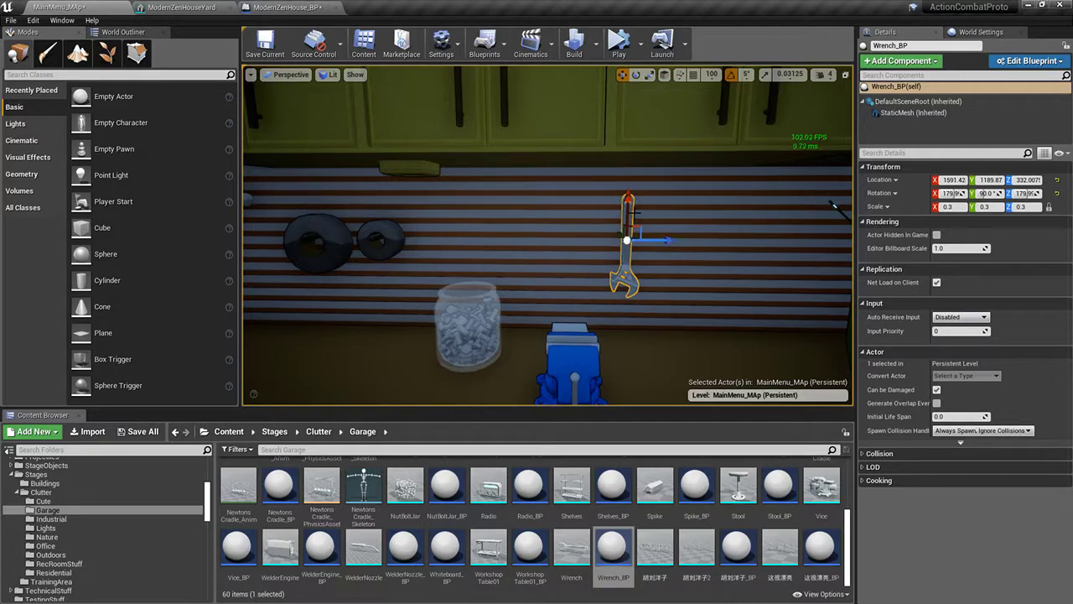
Step: Copy one of the wall spikes over to the wrench and raise it to the hole in the wrench's handle
{"action": "right_click_drag", "start_coordinate": [635, 213], "coordinate": [578, 168]}
{"action": "key", "text": "a"}
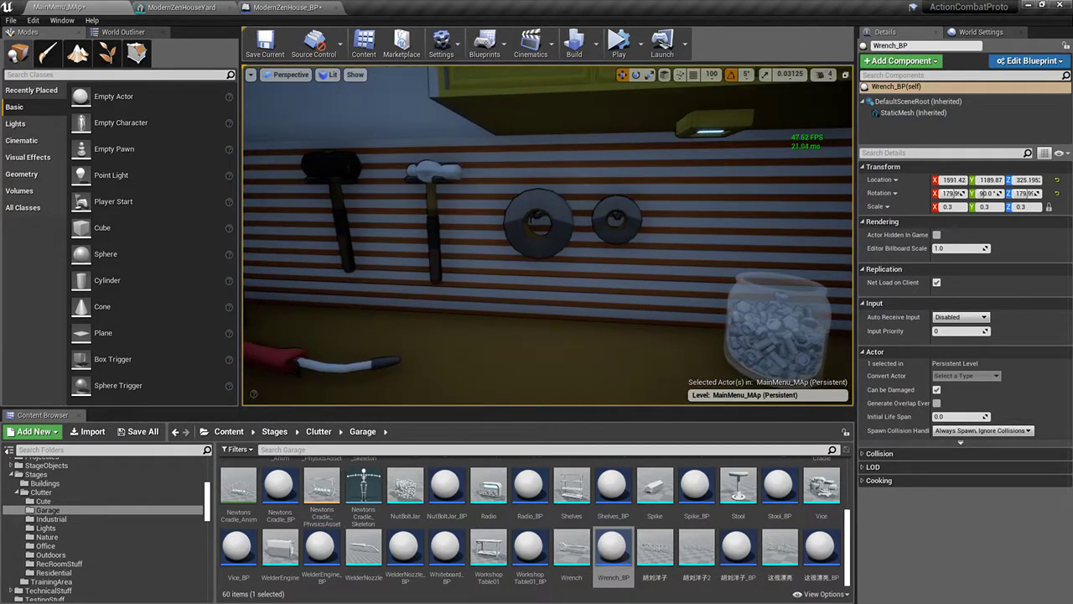
{"action": "right_click_drag", "start_coordinate": [594, 265], "coordinate": [637, 265]}
{"action": "key", "text": "s"}
{"action": "left_click_drag", "start_coordinate": [472, 230], "coordinate": [473, 230], "text": "alt"}
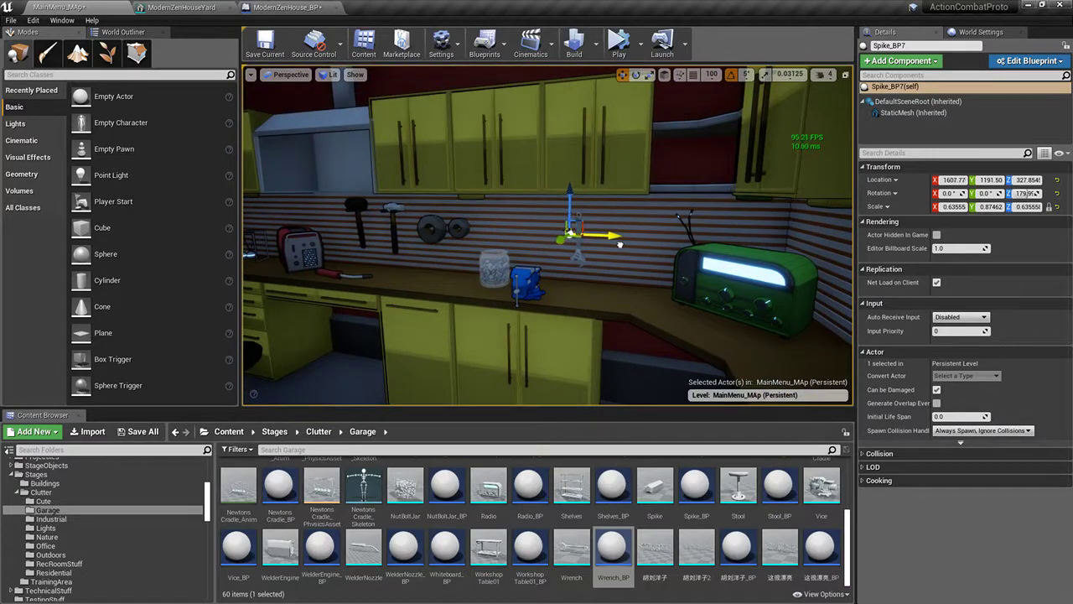
{"action": "key", "text": "w"}
{"action": "right_click_drag", "start_coordinate": [629, 244], "coordinate": [549, 170]}
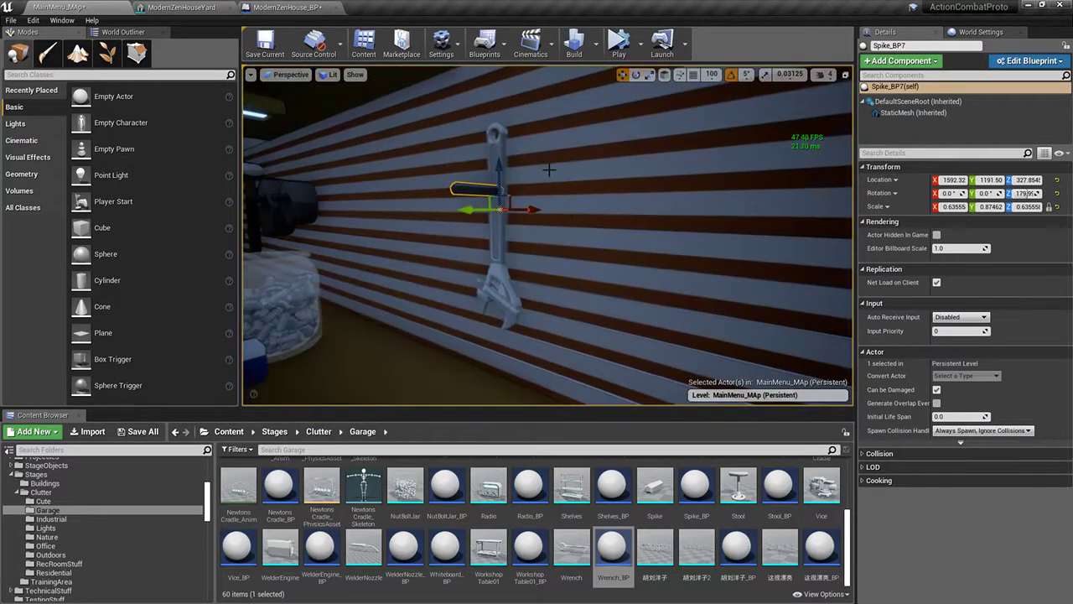
{"action": "left_click_drag", "start_coordinate": [496, 165], "coordinate": [498, 108]}
Step: Shorten the wrench's spike to a Y scale of about 0.555 and copy it twice along the backsplash toward the radio
{"action": "key", "text": "a"}
{"action": "right_click_drag", "start_coordinate": [498, 118], "coordinate": [638, 118]}
{"action": "key", "text": "r"}
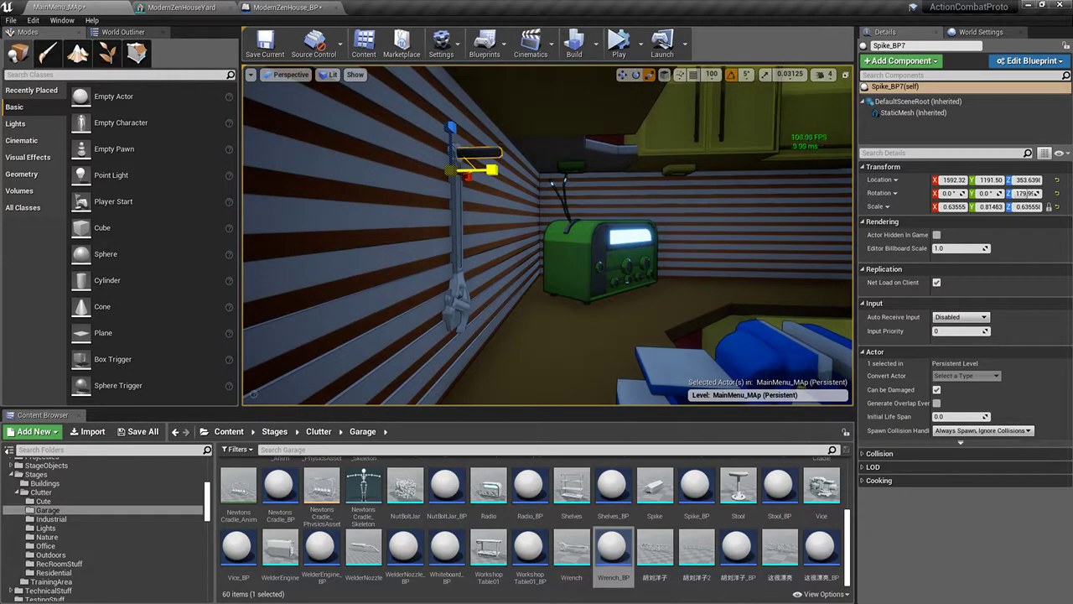
{"action": "right_click_drag", "start_coordinate": [509, 177], "coordinate": [492, 196]}
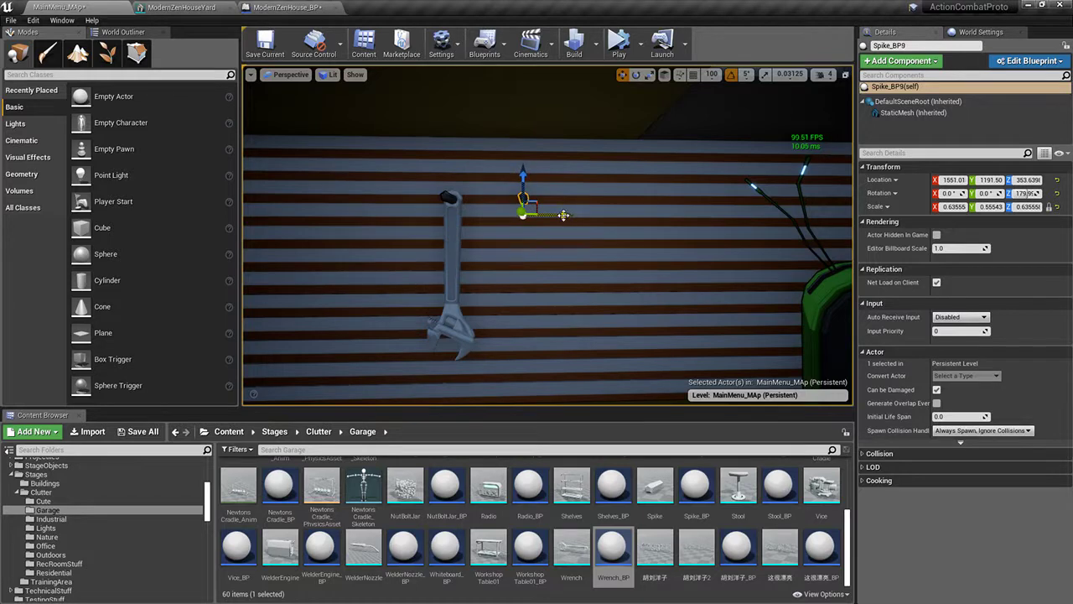
Step: Duplicate the wrench onto the second and third spikes, and shrink the third wrench to a uniform scale of about 0.197
{"action": "left_click", "coordinate": [466, 237]}
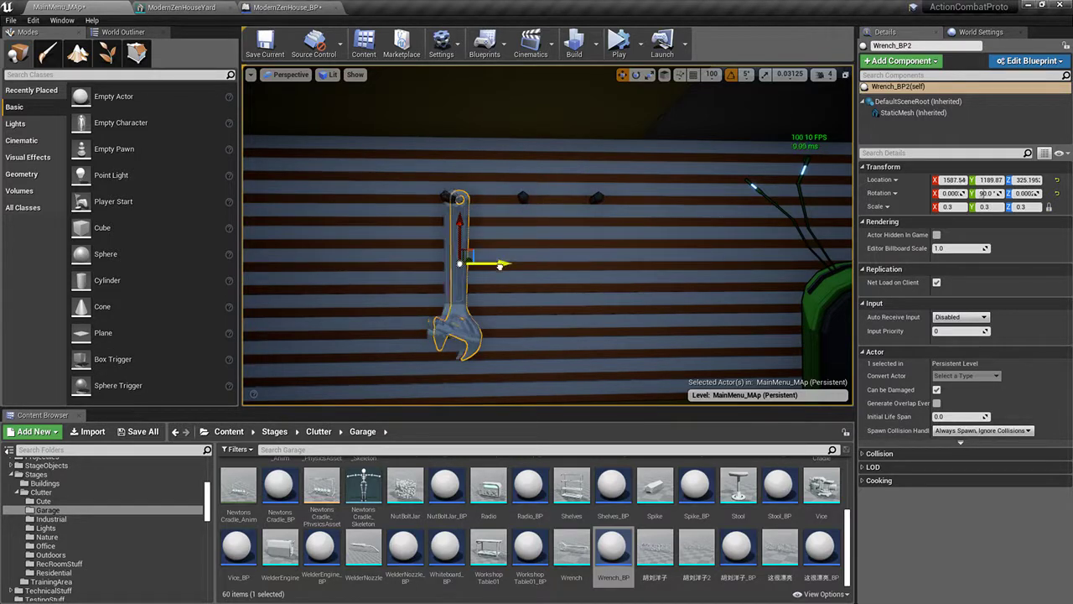
{"action": "left_click_drag", "start_coordinate": [490, 264], "coordinate": [561, 269], "text": "alt"}
{"action": "mouse_move", "coordinate": [561, 270]}
{"action": "right_mouse_down"}
{"action": "mouse_move", "coordinate": [637, 269]}
{"action": "mouse_move", "coordinate": [570, 269]}
{"action": "right_mouse_up"}
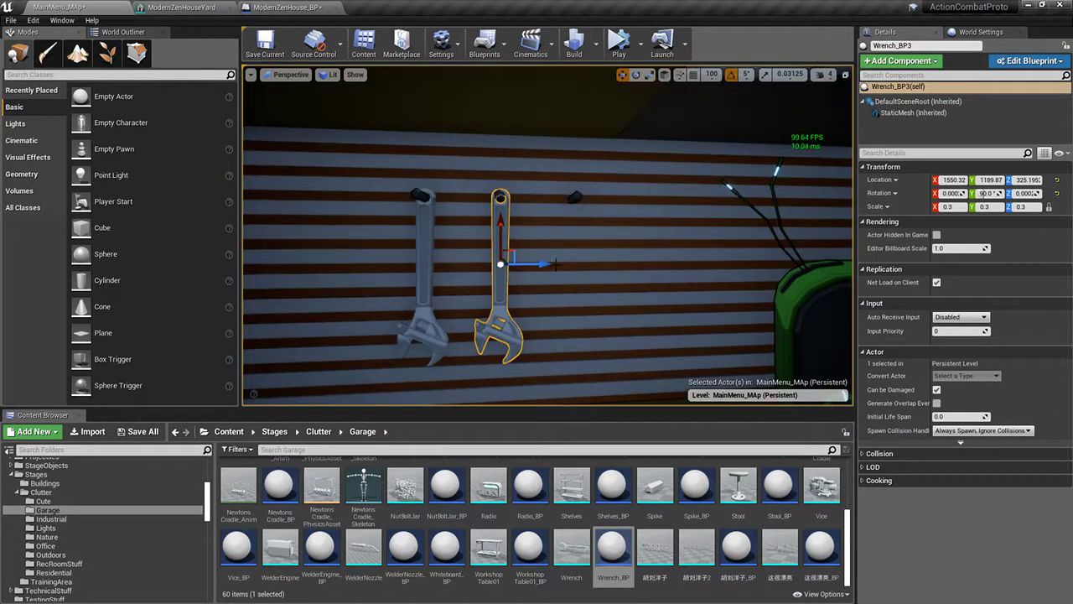
{"action": "left_click_drag", "start_coordinate": [536, 261], "coordinate": [564, 262], "text": "alt"}
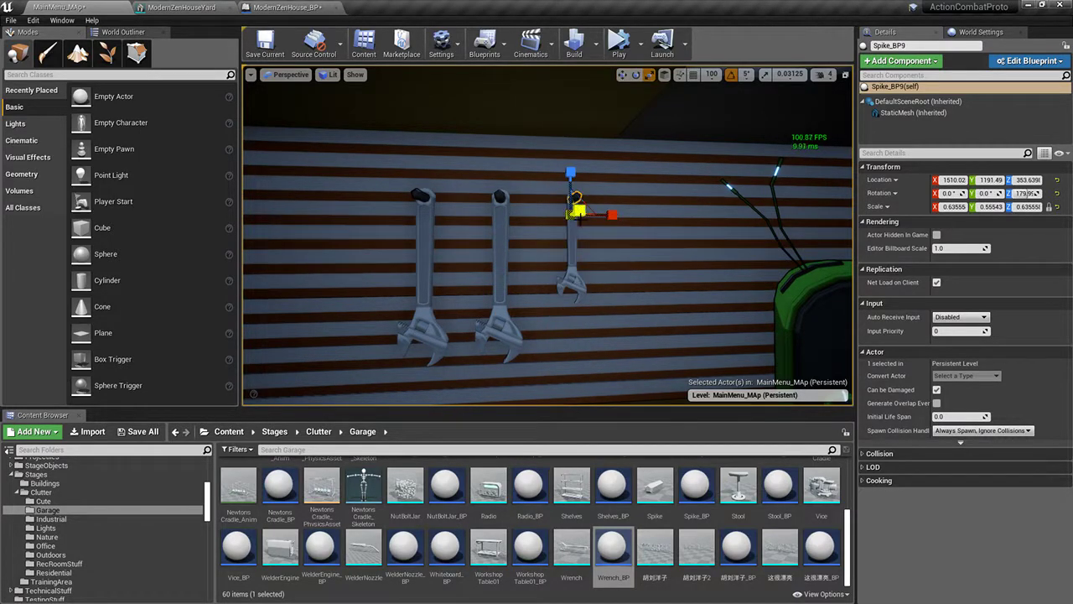
Step: Scale the smallest wrench's spike to about 0.464 in X and Z and 0.384 in Y, and replace the middle wrench's spike with a copy
{"action": "right_click_drag", "start_coordinate": [524, 221], "coordinate": [511, 228]}
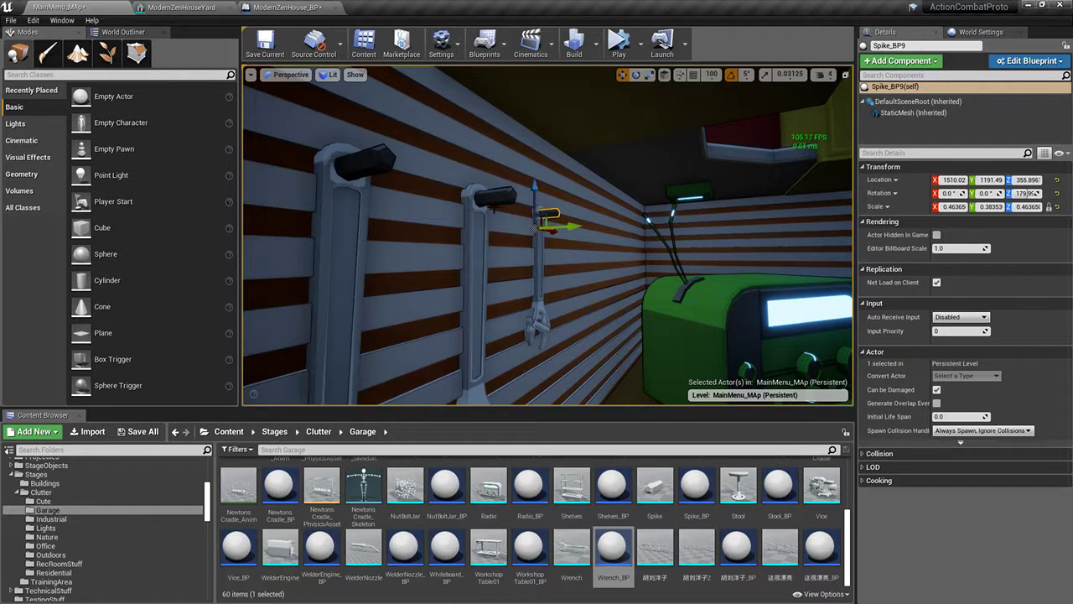
{"action": "key", "text": "Escape"}
{"action": "left_click", "coordinate": [555, 210]}
{"action": "right_click_drag", "start_coordinate": [555, 210], "coordinate": [515, 218]}
{"action": "left_click_drag", "start_coordinate": [515, 219], "coordinate": [478, 216], "text": "alt"}
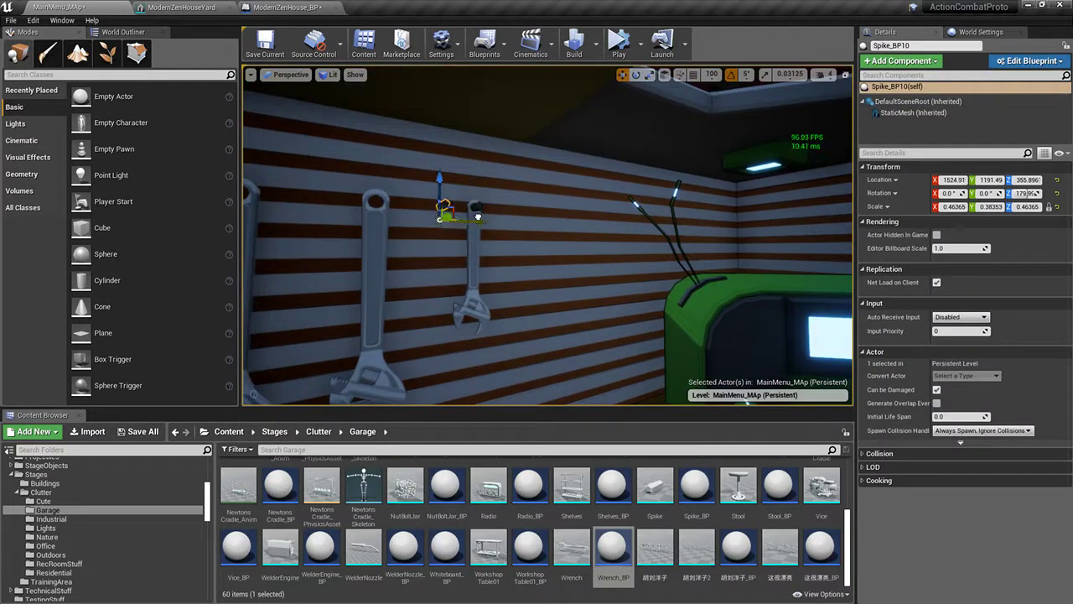
{"action": "right_click_drag", "start_coordinate": [428, 232], "coordinate": [382, 227]}
Step: Shrink the middle wrench to a uniform scale of about 0.243 and raise it so its hole sits on the spike
{"action": "left_click", "coordinate": [428, 232]}
{"action": "key", "text": "r"}
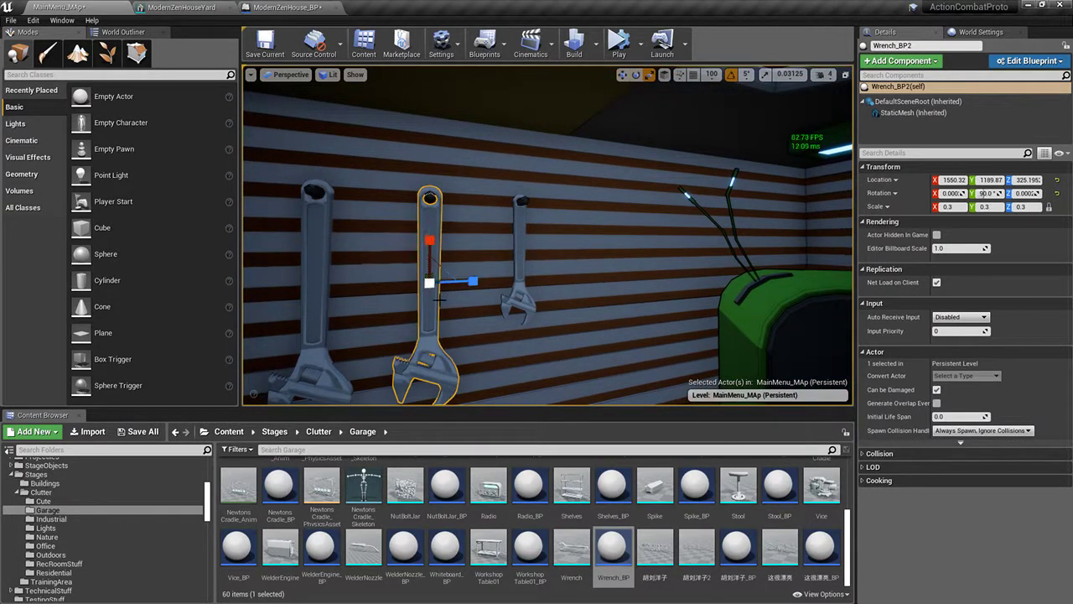
{"action": "left_click_drag", "start_coordinate": [429, 282], "coordinate": [429, 295]}
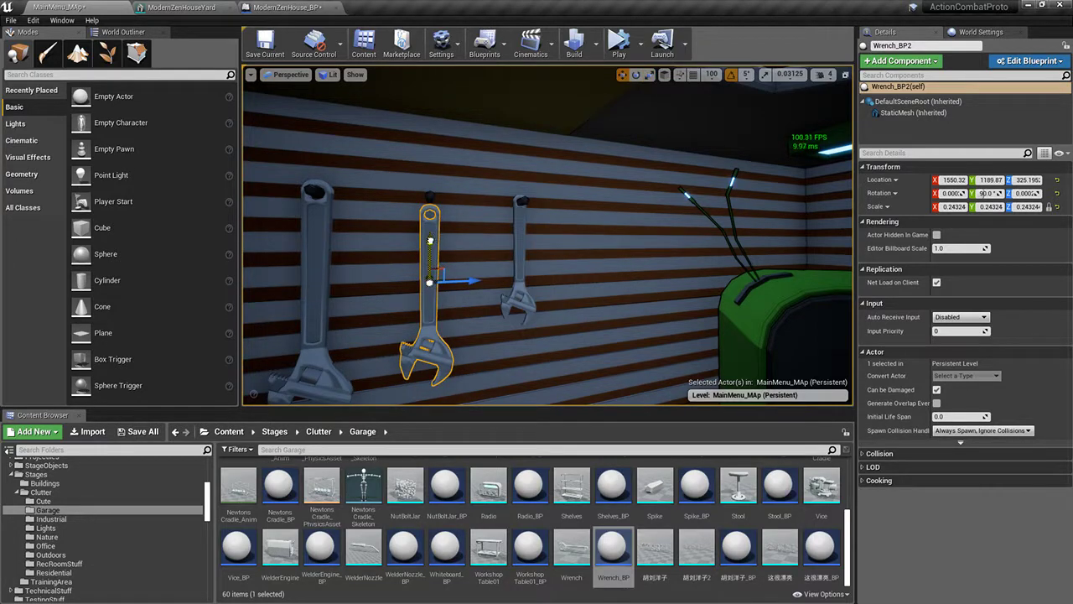
{"action": "left_click_drag", "start_coordinate": [429, 241], "coordinate": [427, 227]}
Step: Review the three hung wrenches from near and far, and look through the Garage assets for a countertop prop
{"action": "right_click_drag", "start_coordinate": [426, 224], "coordinate": [394, 224]}
{"action": "key", "text": "s"}
{"action": "left_click", "coordinate": [431, 335]}
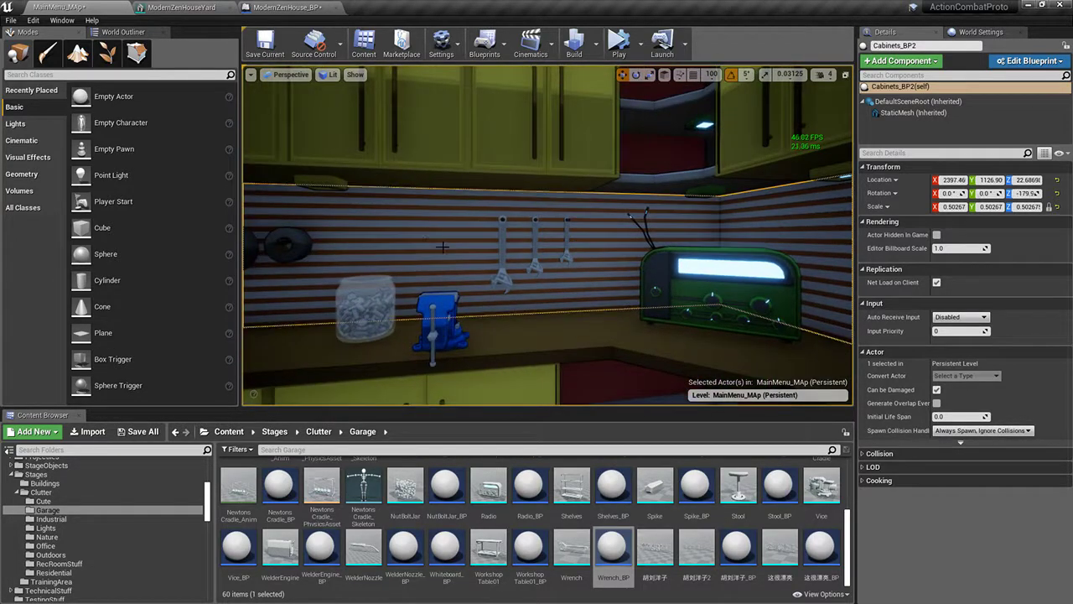
{"action": "key", "text": "w"}
{"action": "right_click_drag", "start_coordinate": [431, 335], "coordinate": [377, 377]}
{"action": "key", "text": "w"}
{"action": "key", "text": "s"}
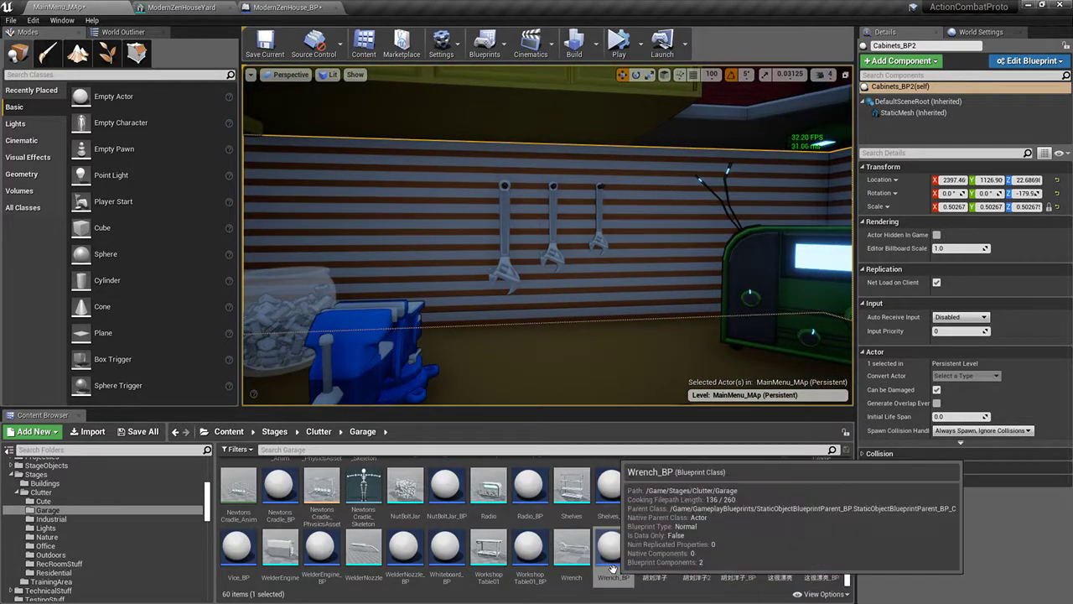
{"action": "scroll", "coordinate": [628, 570], "scroll_direction": "up", "scroll_amount": 1}
{"action": "scroll", "coordinate": [630, 566], "scroll_direction": "down", "scroll_amount": 1}
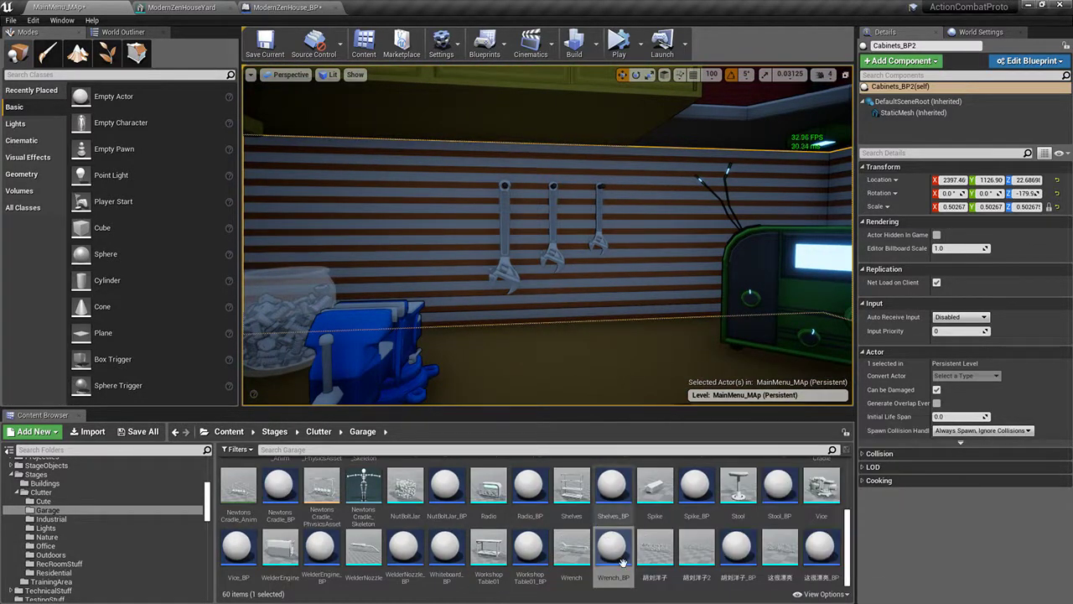
{"action": "scroll", "coordinate": [671, 545], "scroll_direction": "up", "scroll_amount": 3}
{"action": "right_click_drag", "start_coordinate": [503, 353], "coordinate": [620, 344]}
{"action": "right_click_drag", "start_coordinate": [473, 399], "coordinate": [512, 377]}
Step: Place DeskFan_BP on the corner countertop beside the green radio, and rotate it to about -135° around Z
{"action": "left_click_drag", "start_coordinate": [821, 482], "coordinate": [502, 332]}
{"action": "right_click_drag", "start_coordinate": [501, 334], "coordinate": [394, 327]}
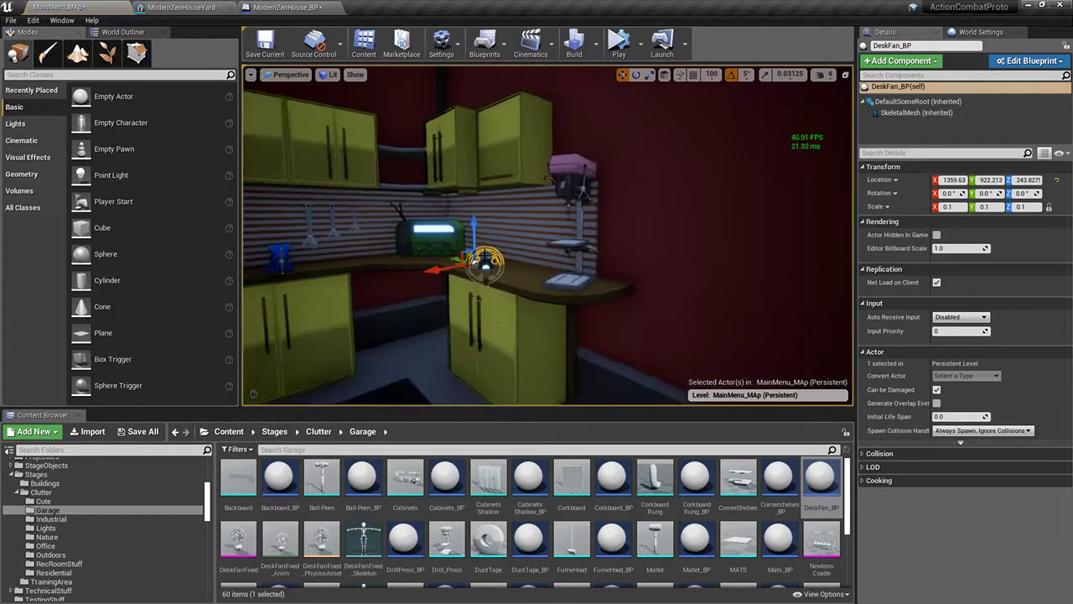
{"action": "left_click_drag", "start_coordinate": [473, 228], "coordinate": [472, 192]}
{"action": "mouse_move", "coordinate": [612, 219]}
{"action": "right_mouse_down"}
{"action": "mouse_move", "coordinate": [478, 222]}
{"action": "mouse_move", "coordinate": [612, 219]}
{"action": "mouse_move", "coordinate": [623, 201]}
{"action": "right_mouse_up"}
{"action": "key", "text": "e"}
{"action": "key", "text": "w"}
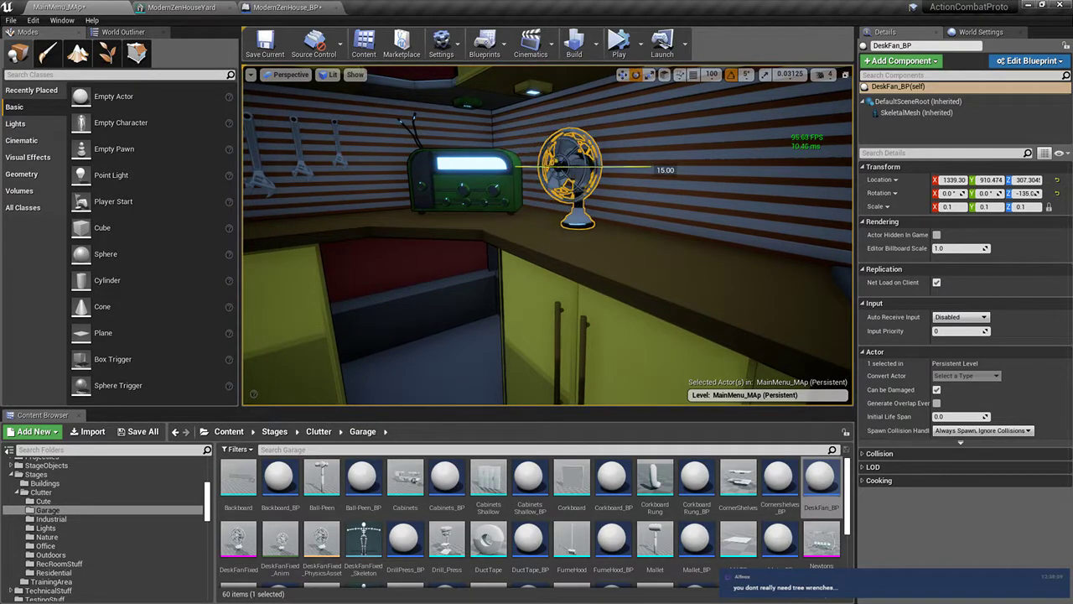
{"action": "right_click_drag", "start_coordinate": [570, 201], "coordinate": [604, 206]}
Step: Review the whole workbench with the desk fan and wrenches from several angles, and browse the Garage assets
{"action": "left_click", "coordinate": [384, 126]}
{"action": "right_click_drag", "start_coordinate": [503, 218], "coordinate": [353, 201]}
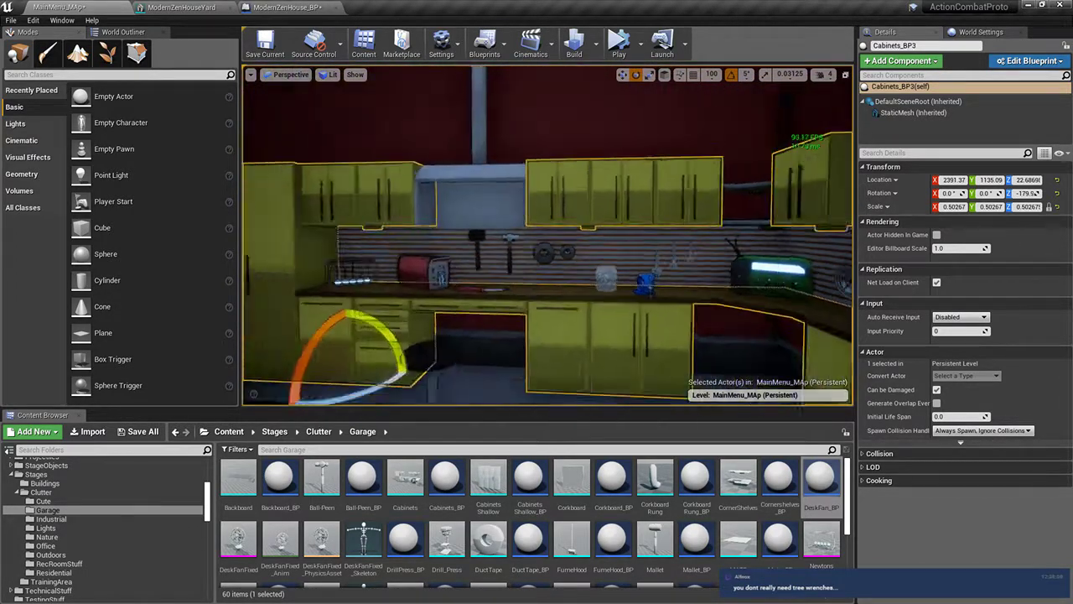
{"action": "right_click_drag", "start_coordinate": [506, 178], "coordinate": [604, 178]}
{"action": "left_click", "coordinate": [505, 178]}
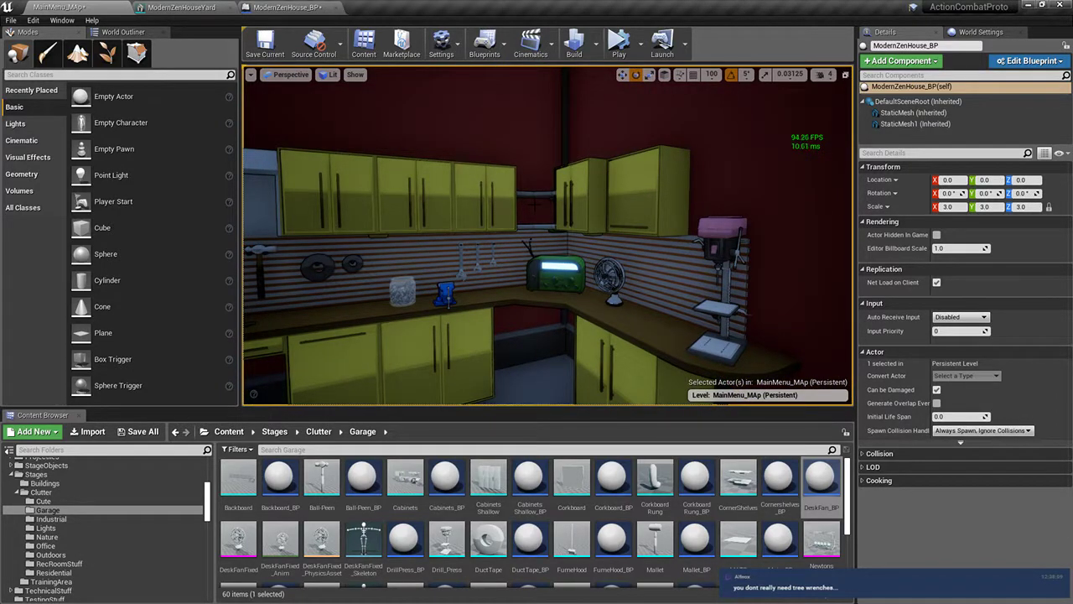
{"action": "key", "text": "w"}
{"action": "right_click_drag", "start_coordinate": [507, 219], "coordinate": [543, 350]}
{"action": "key", "text": "s"}
{"action": "key", "text": "s"}
{"action": "right_click_drag", "start_coordinate": [534, 308], "coordinate": [572, 327]}
{"action": "scroll", "coordinate": [529, 507], "scroll_direction": "down", "scroll_amount": 4}
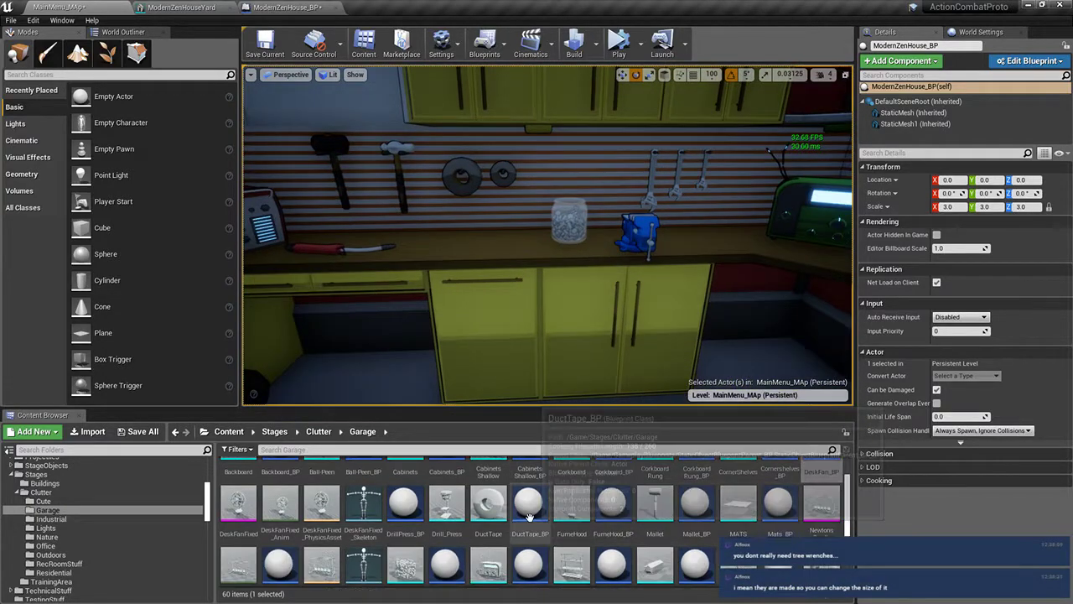
Step: Delete the smallest wrench and its spike from the backsplash
{"action": "key", "text": "w"}
{"action": "right_click_drag", "start_coordinate": [613, 174], "coordinate": [650, 142]}
{"action": "right_click", "coordinate": [613, 175]}
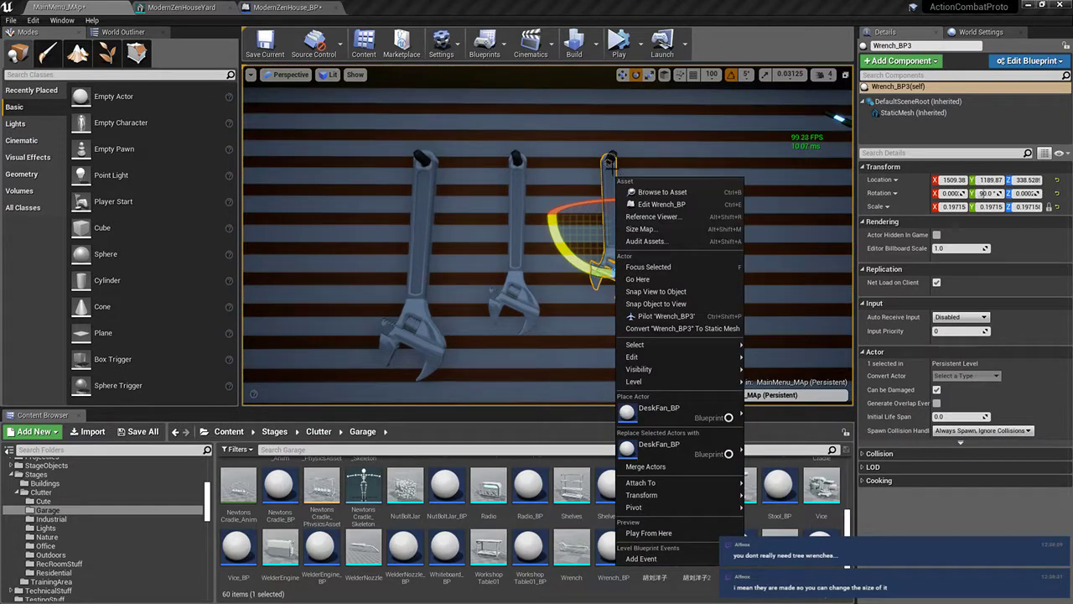
{"action": "key", "text": "Escape"}
{"action": "key", "text": "Delete"}
Step: Review the workbench with the two remaining wrenches, and look through the rest of the garage and the adjoining room
{"action": "key", "text": "s"}
{"action": "right_click_drag", "start_coordinate": [463, 257], "coordinate": [476, 270]}
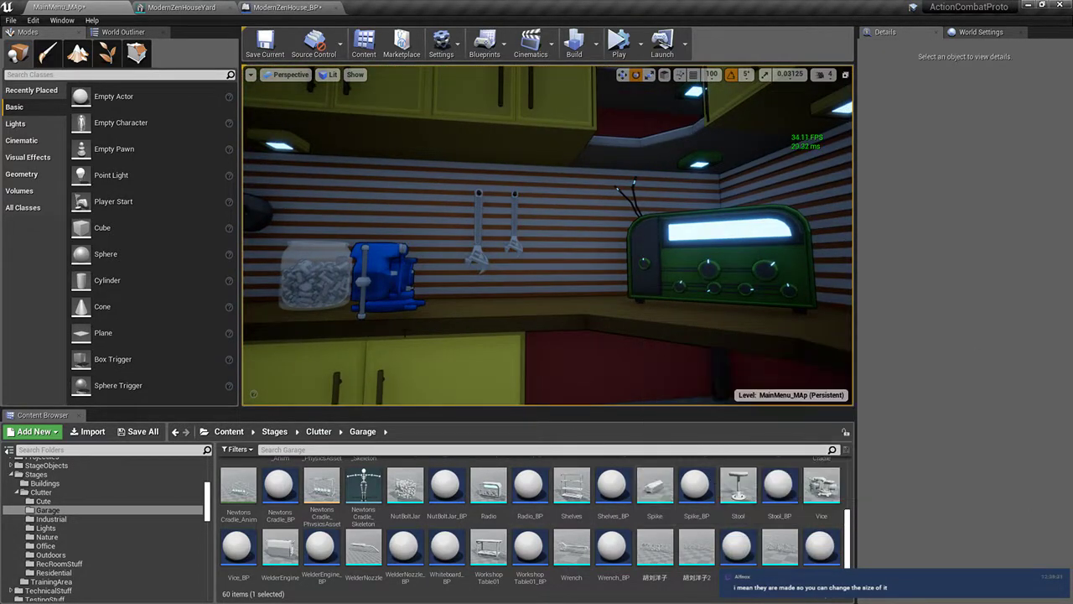
{"action": "key", "text": "s"}
{"action": "right_click_drag", "start_coordinate": [547, 277], "coordinate": [510, 272]}
{"action": "scroll", "coordinate": [549, 556], "scroll_direction": "up", "scroll_amount": 1}
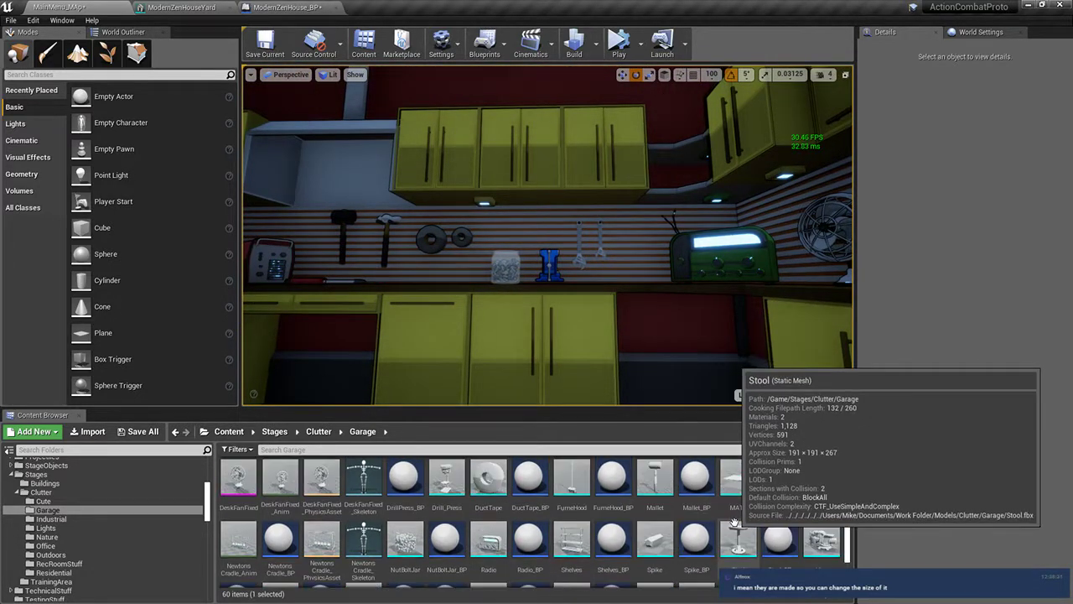
{"action": "scroll", "coordinate": [734, 522], "scroll_direction": "up", "scroll_amount": 1}
{"action": "right_click_drag", "start_coordinate": [586, 319], "coordinate": [260, 318]}
{"action": "key", "text": "s"}
{"action": "right_click_drag", "start_coordinate": [553, 364], "coordinate": [738, 344]}
{"action": "key", "text": "w"}
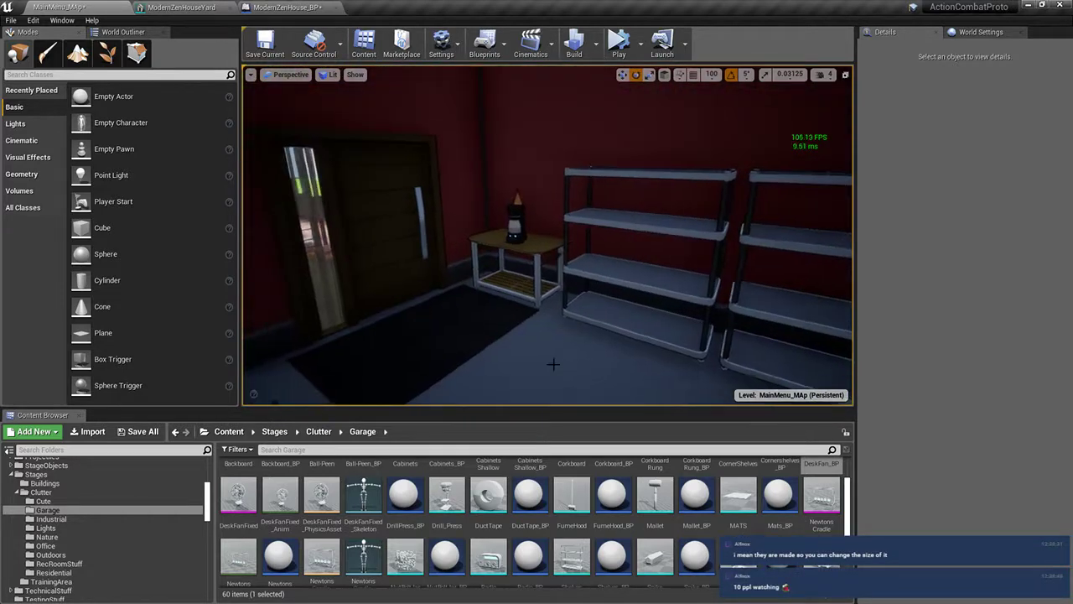
{"action": "mouse_move", "coordinate": [648, 360]}
{"action": "right_mouse_down"}
{"action": "mouse_move", "coordinate": [436, 352]}
{"action": "mouse_move", "coordinate": [335, 252]}
{"action": "mouse_move", "coordinate": [419, 335]}
{"action": "mouse_move", "coordinate": [637, 319]}
{"action": "mouse_move", "coordinate": [583, 309]}
{"action": "right_mouse_up"}
{"action": "key", "text": "w"}
{"action": "key", "text": "w"}
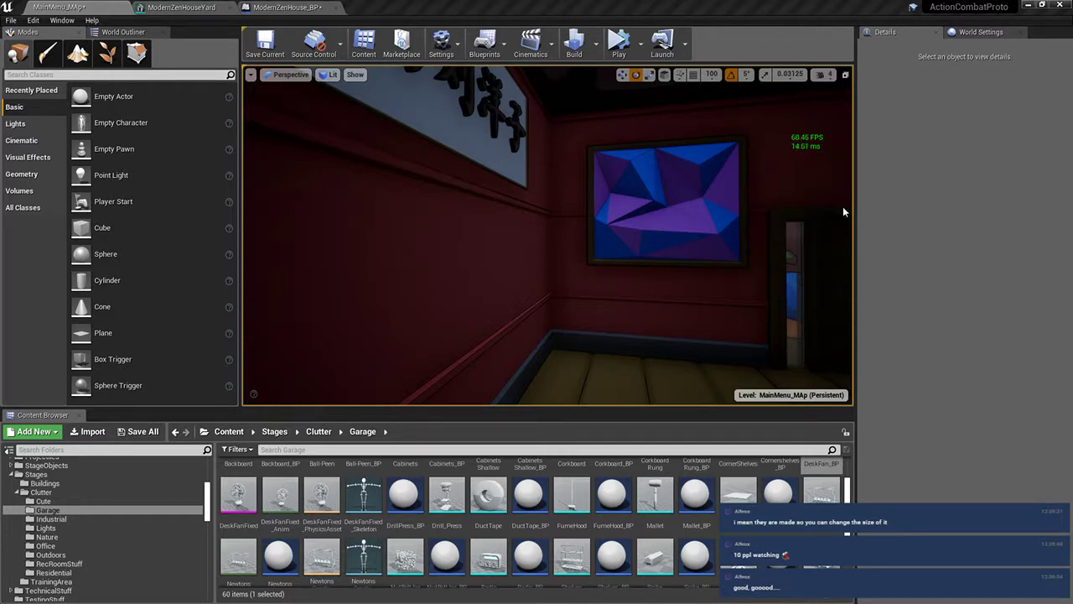
Step: Return to the garage and examine the whole workbench full screen, focusing on the corner with the radio and desk fan
{"action": "key", "text": "s"}
{"action": "right_click_drag", "start_coordinate": [845, 211], "coordinate": [1006, 226]}
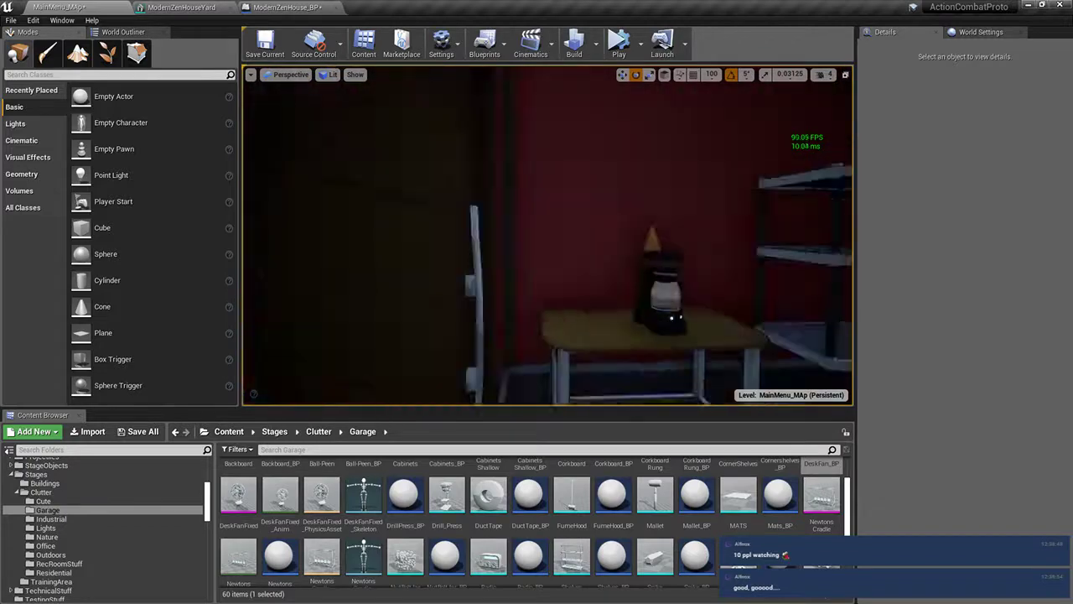
{"action": "right_click_drag", "start_coordinate": [335, 197], "coordinate": [628, 197]}
{"action": "key", "text": "w"}
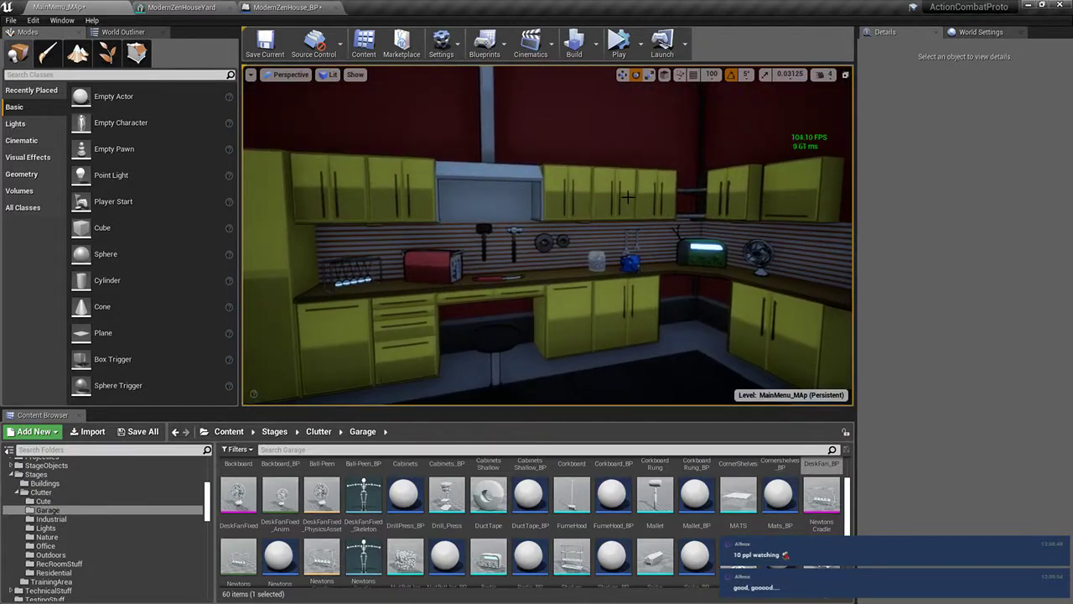
{"action": "key", "text": "F11"}
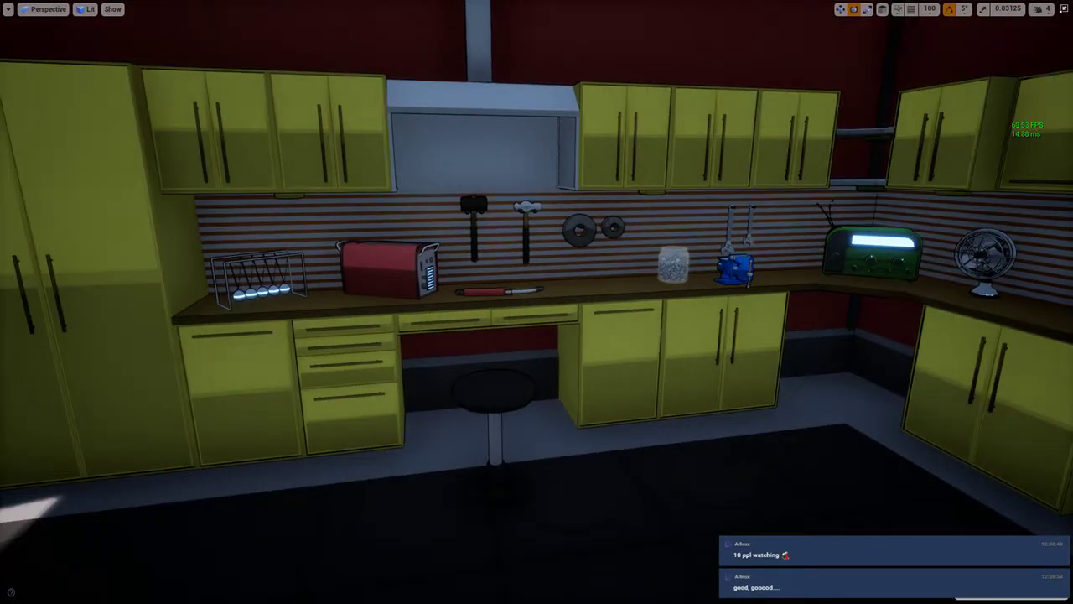
{"action": "right_click_drag", "start_coordinate": [536, 302], "coordinate": [717, 301]}
{"action": "key", "text": "w"}
{"action": "key", "text": "w"}
{"action": "right_click_drag", "start_coordinate": [570, 225], "coordinate": [570, 335]}
{"action": "key", "text": "s"}
{"action": "key", "text": "F11"}
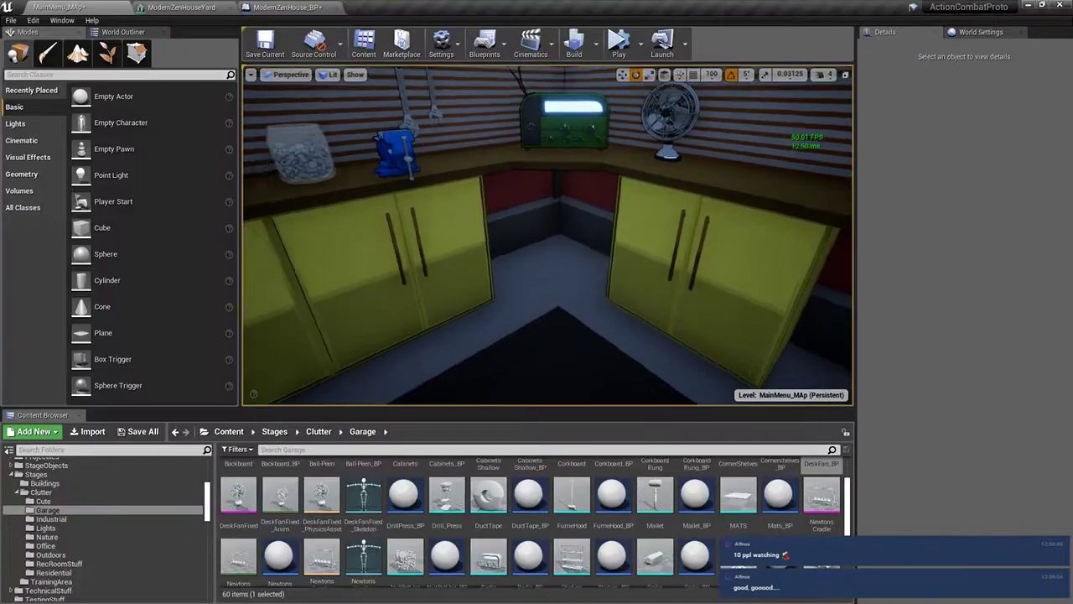
{"action": "right_click_drag", "start_coordinate": [570, 225], "coordinate": [570, 197]}
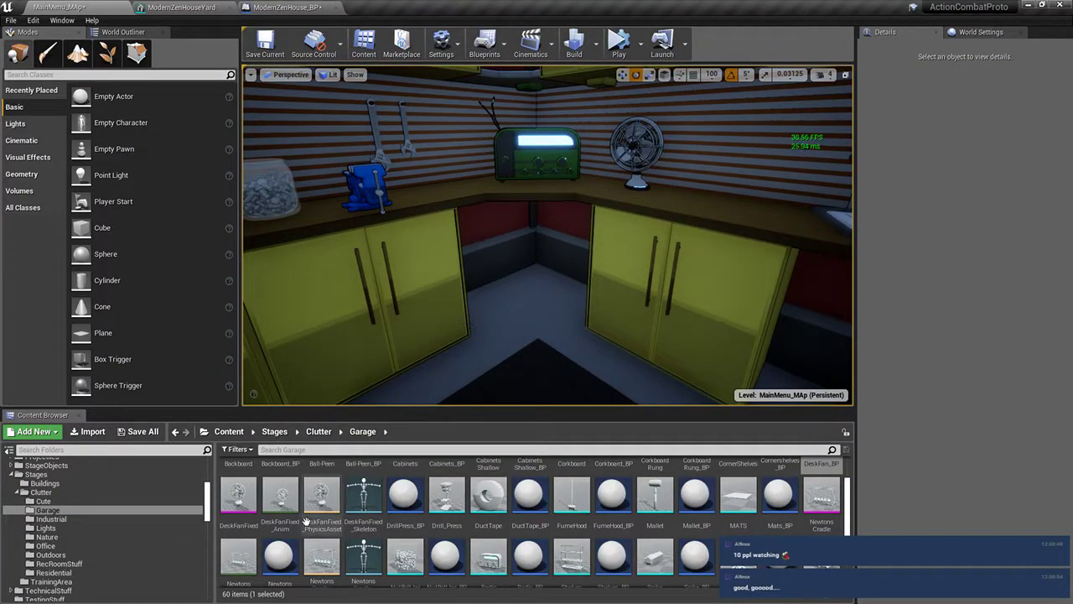
Step: Create a new folder named Scifi inside the Clutter folder
{"action": "mouse_move", "coordinate": [306, 521]}
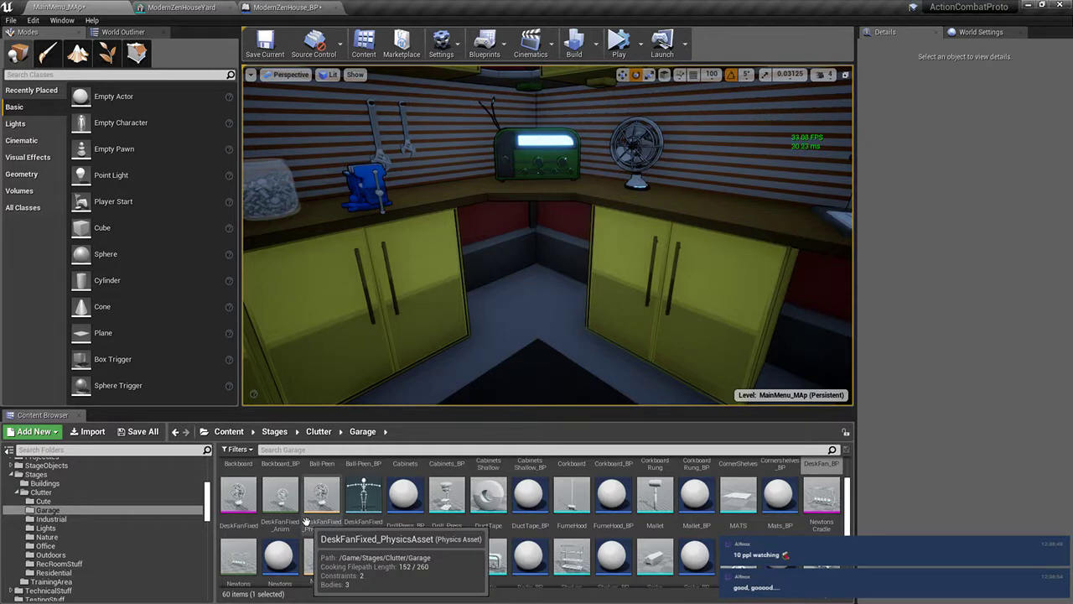
{"action": "left_click", "coordinate": [51, 493]}
{"action": "right_click", "coordinate": [52, 496]}
{"action": "left_click", "coordinate": [92, 252]}
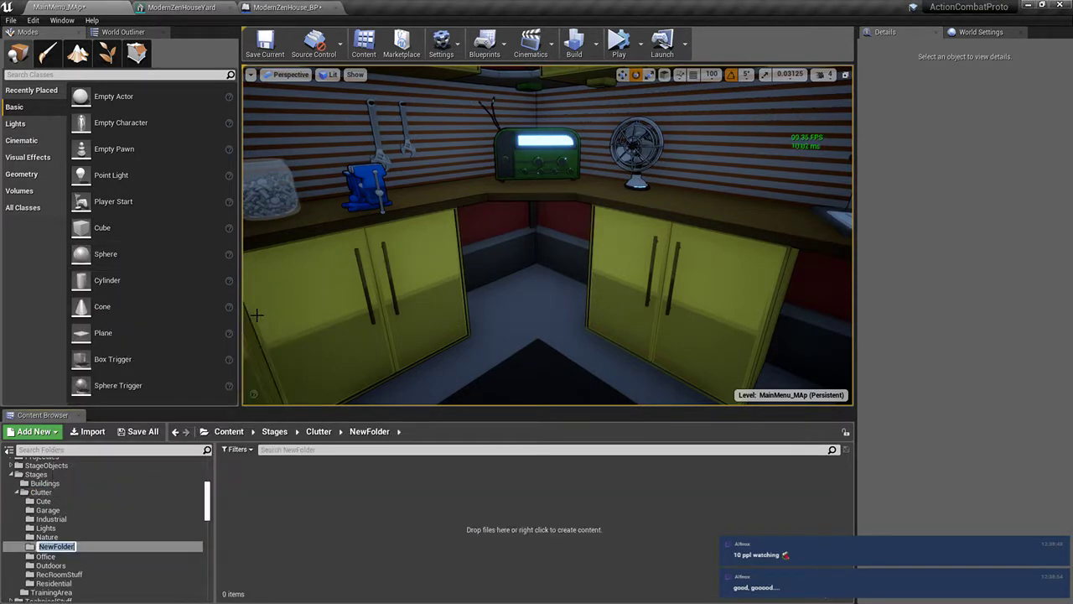
{"action": "type", "text": "Scifi"}
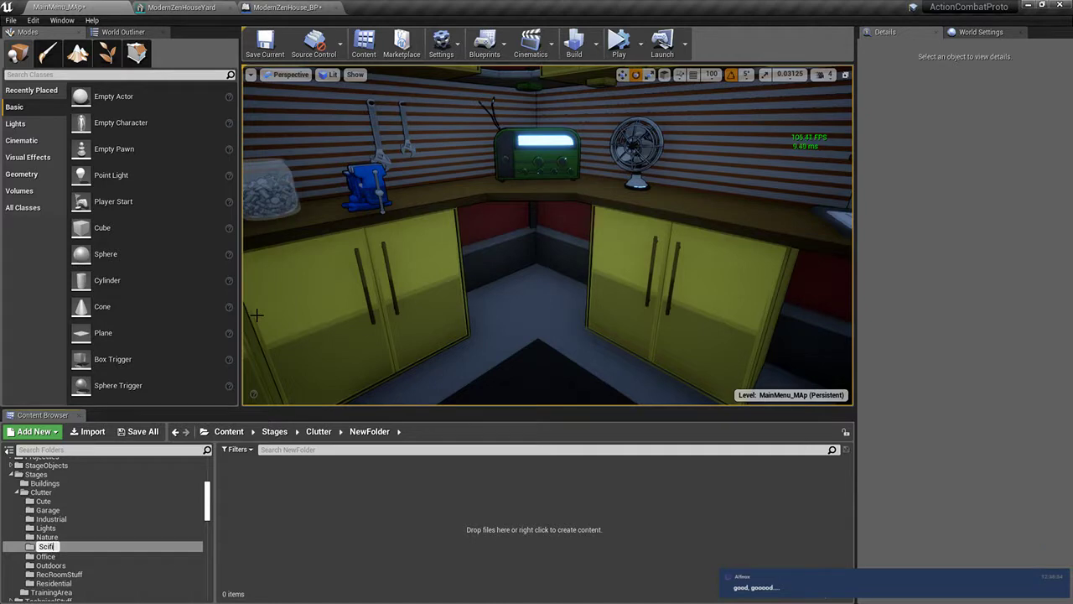
{"action": "key", "text": "Return"}
Step: Start an import into the Scifi folder and browse to the Industrial folder under Models/Clutter
{"action": "left_click", "coordinate": [92, 432]}
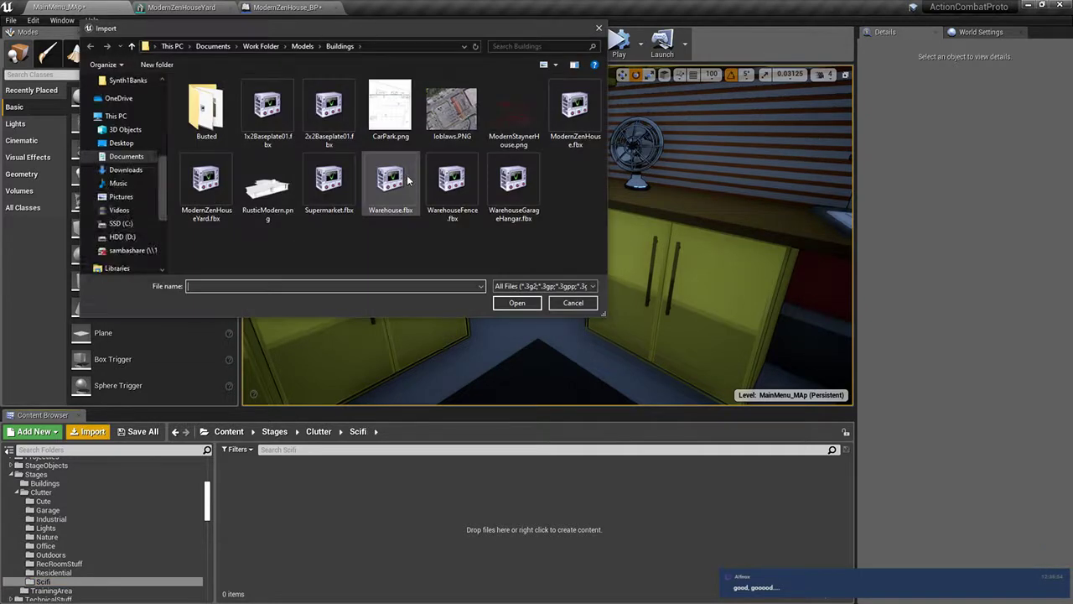
{"action": "left_click", "coordinate": [302, 46]}
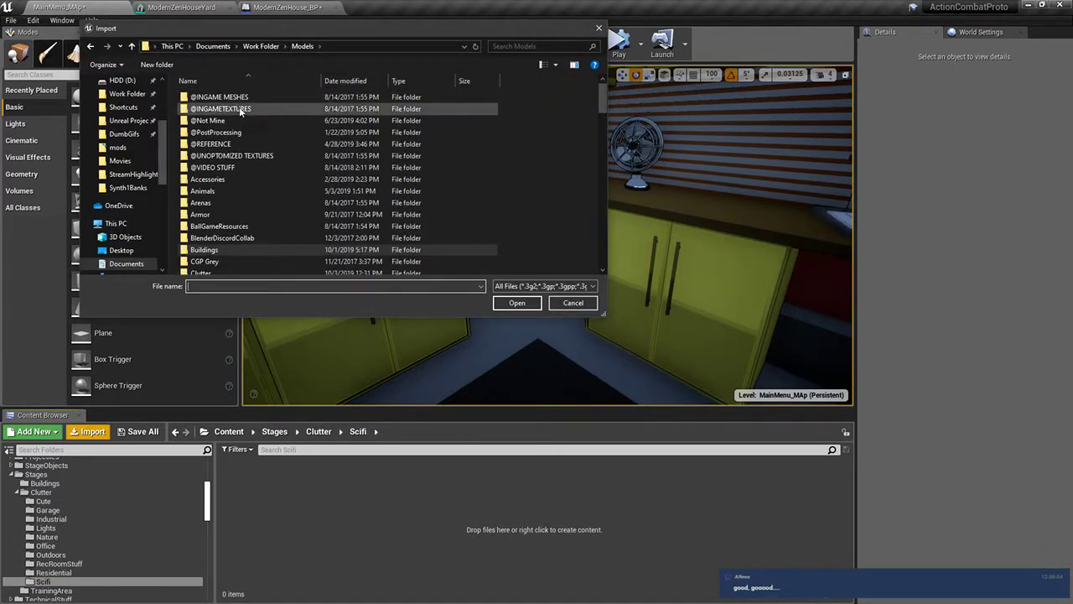
{"action": "scroll", "coordinate": [210, 223], "scroll_direction": "down", "scroll_amount": 2}
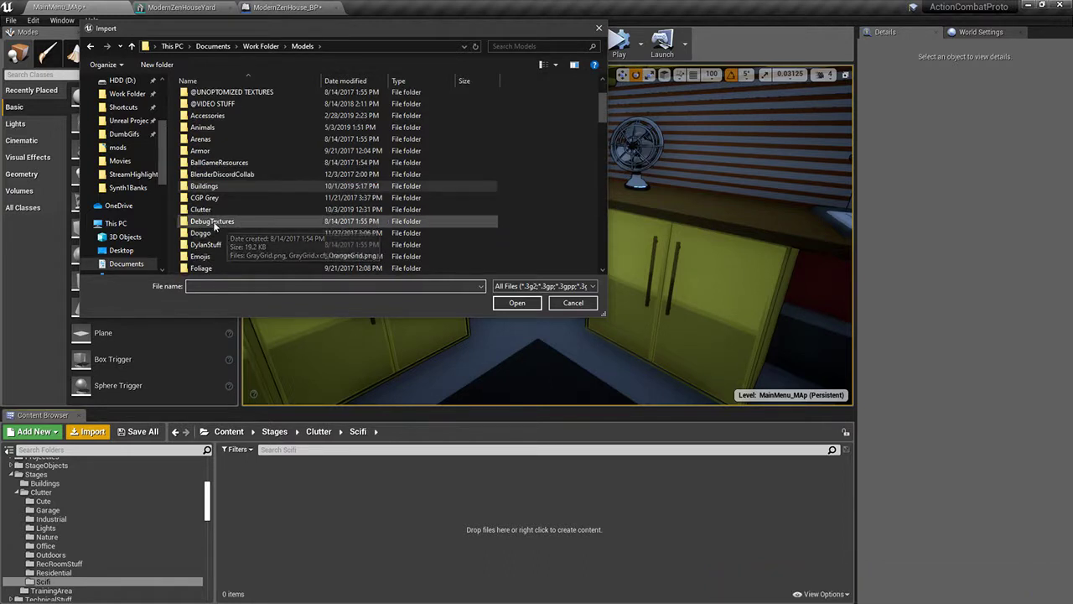
{"action": "double_click", "coordinate": [206, 212]}
{"action": "left_click", "coordinate": [219, 110]}
{"action": "left_click", "coordinate": [267, 101]}
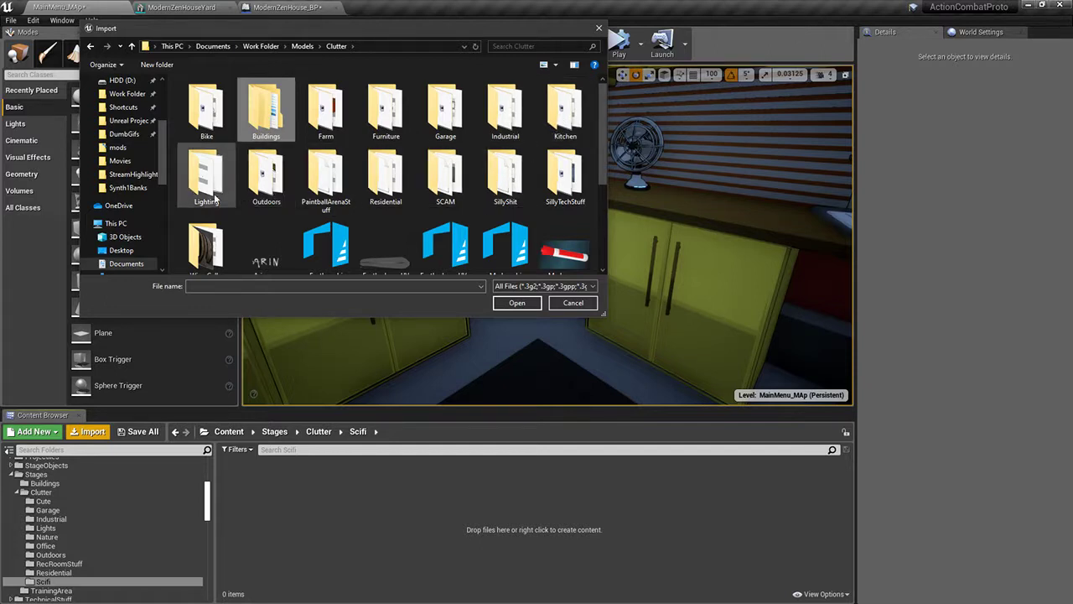
{"action": "double_click", "coordinate": [491, 118]}
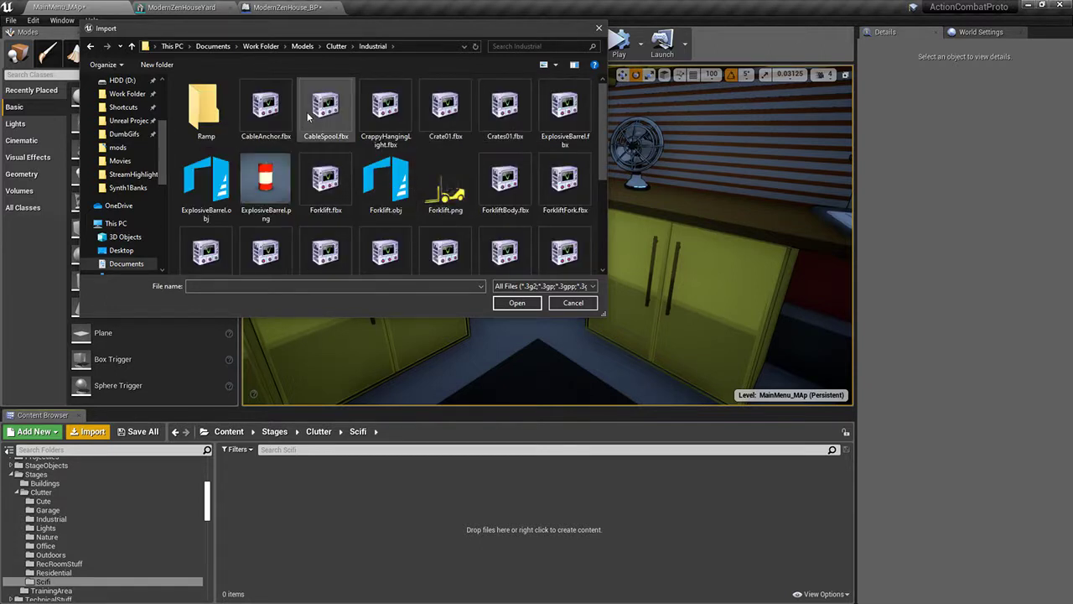
Step: Select Crate01.fbx, Crates01.fbx, FusionCoil.fbx and TrafficCone.fbx together as the files to import
{"action": "left_click", "coordinate": [339, 141]}
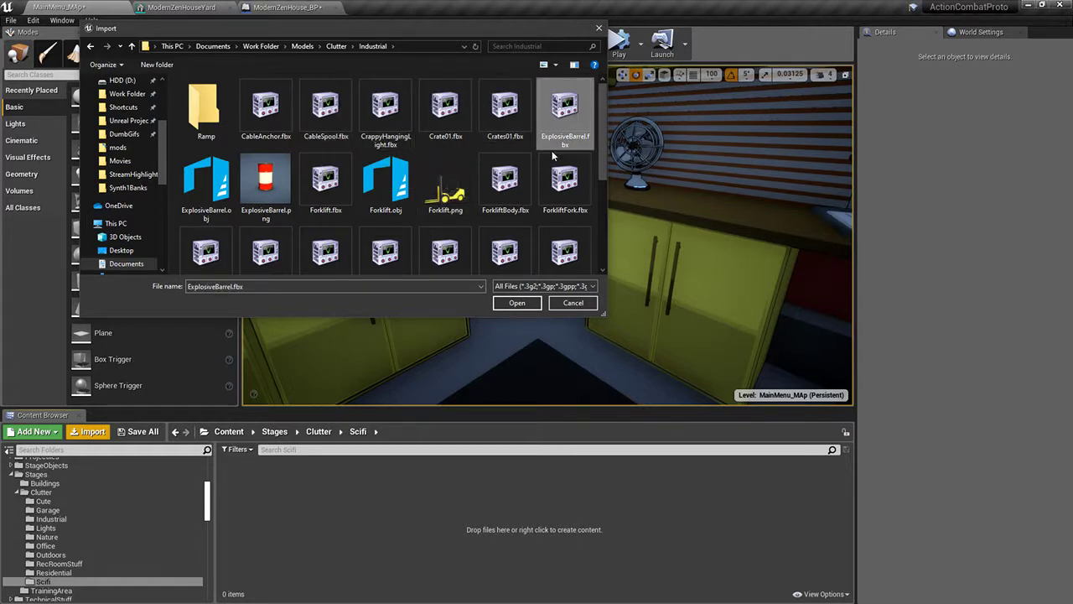
{"action": "left_click", "coordinate": [560, 180]}
{"action": "left_click", "coordinate": [429, 96]}
{"action": "left_click", "coordinate": [505, 105], "text": "ctrl"}
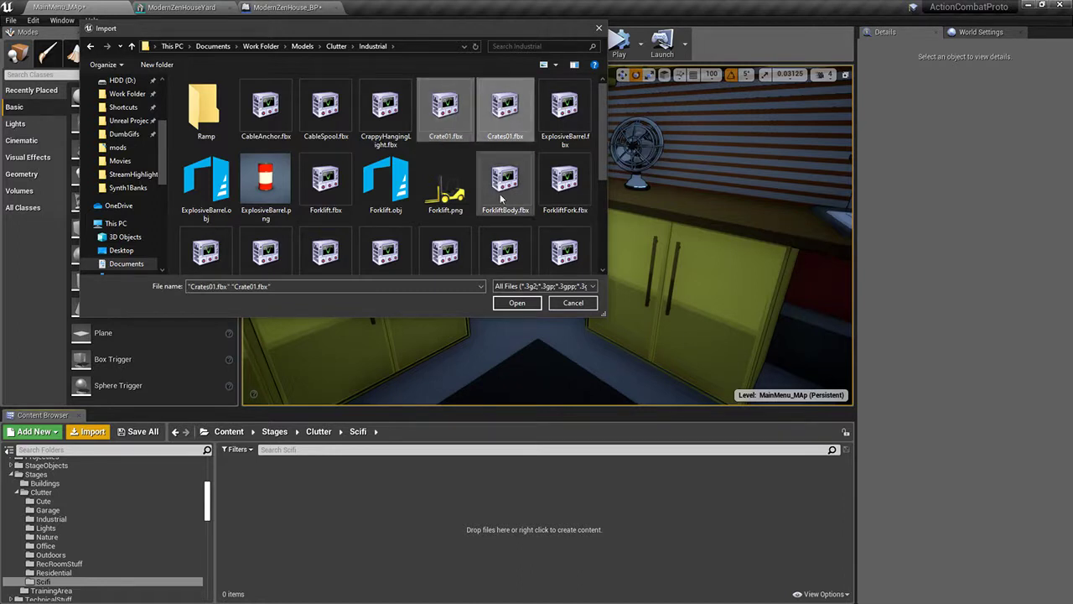
{"action": "scroll", "coordinate": [501, 198], "scroll_direction": "down", "scroll_amount": 1}
{"action": "scroll", "coordinate": [503, 204], "scroll_direction": "down", "scroll_amount": 2}
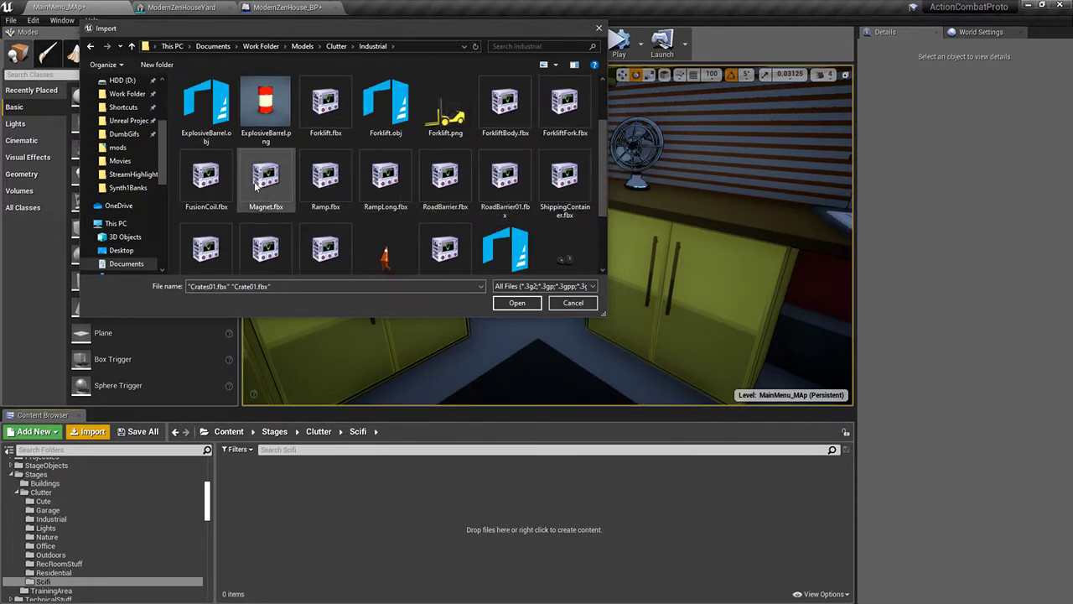
{"action": "left_click", "coordinate": [206, 176], "text": "ctrl"}
{"action": "scroll", "coordinate": [381, 180], "scroll_direction": "down", "scroll_amount": 1}
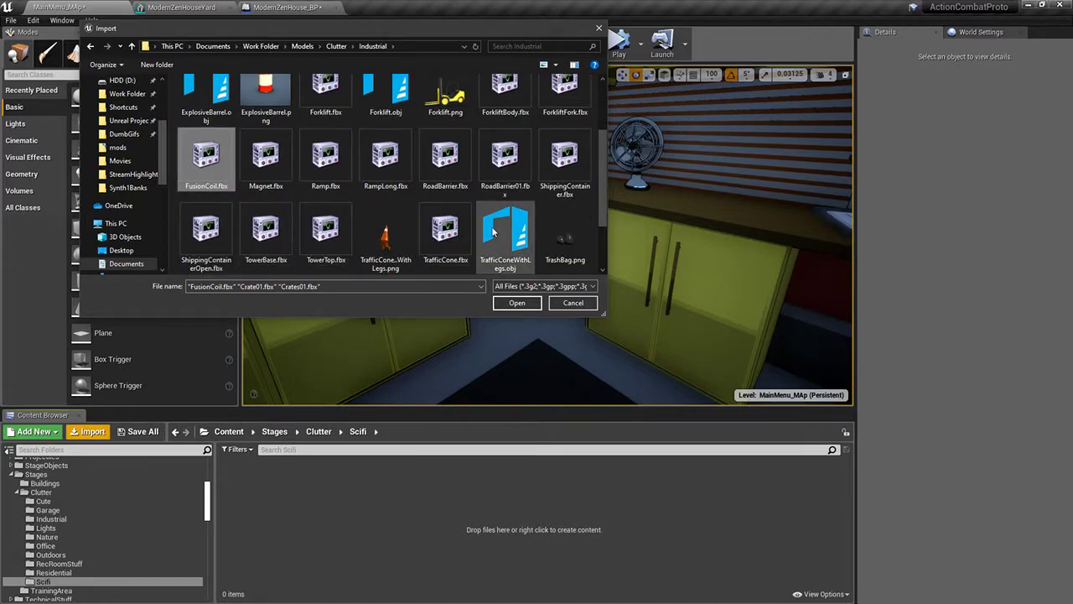
{"action": "scroll", "coordinate": [450, 248], "scroll_direction": "up", "scroll_amount": 2}
{"action": "scroll", "coordinate": [449, 247], "scroll_direction": "down", "scroll_amount": 3}
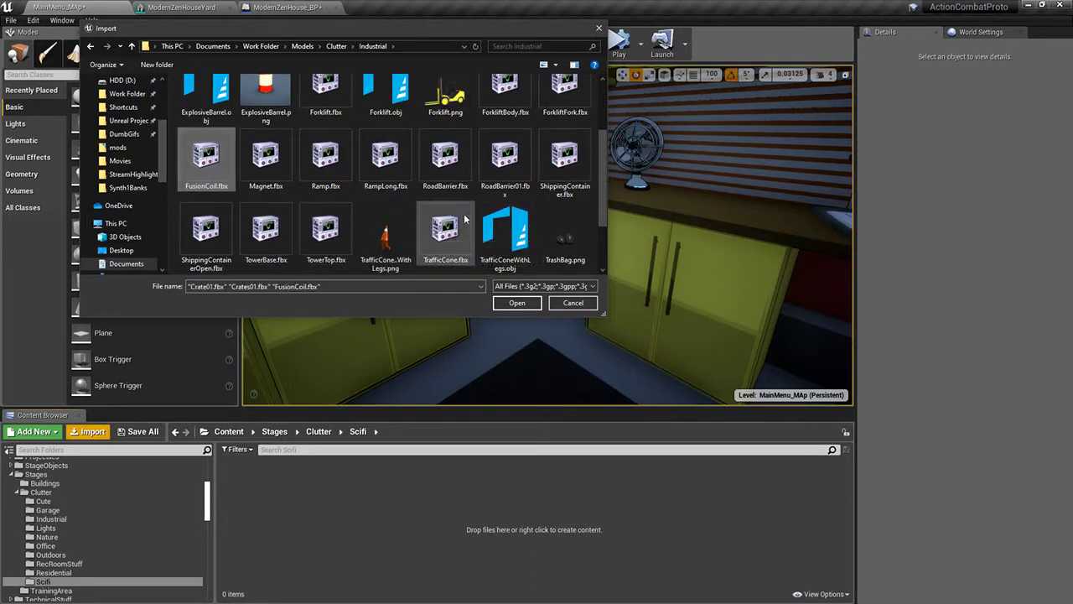
{"action": "scroll", "coordinate": [419, 252], "scroll_direction": "up", "scroll_amount": 2}
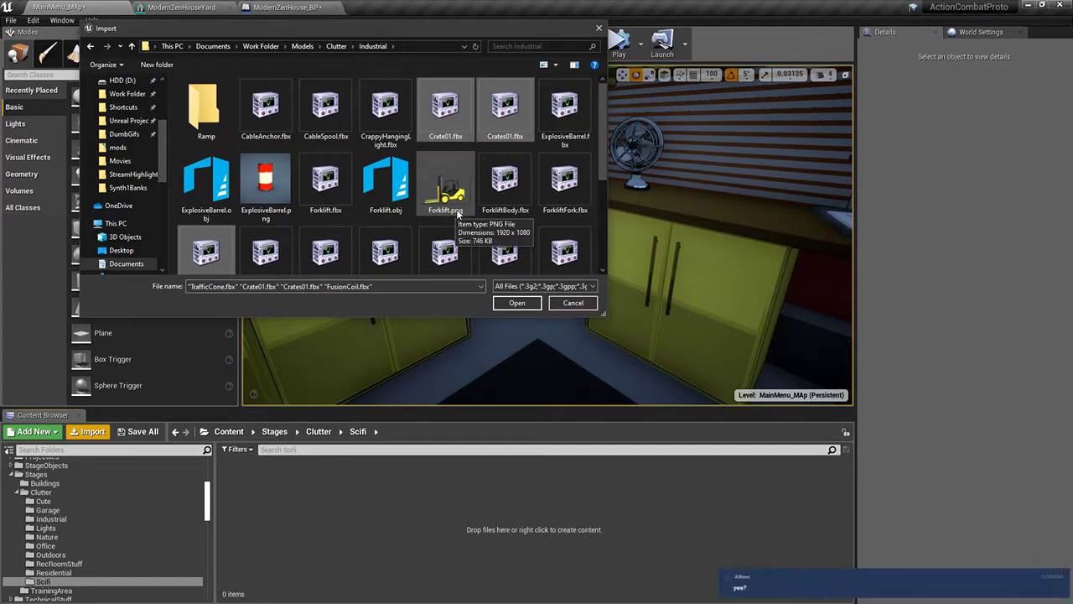
{"action": "left_click", "coordinate": [516, 303]}
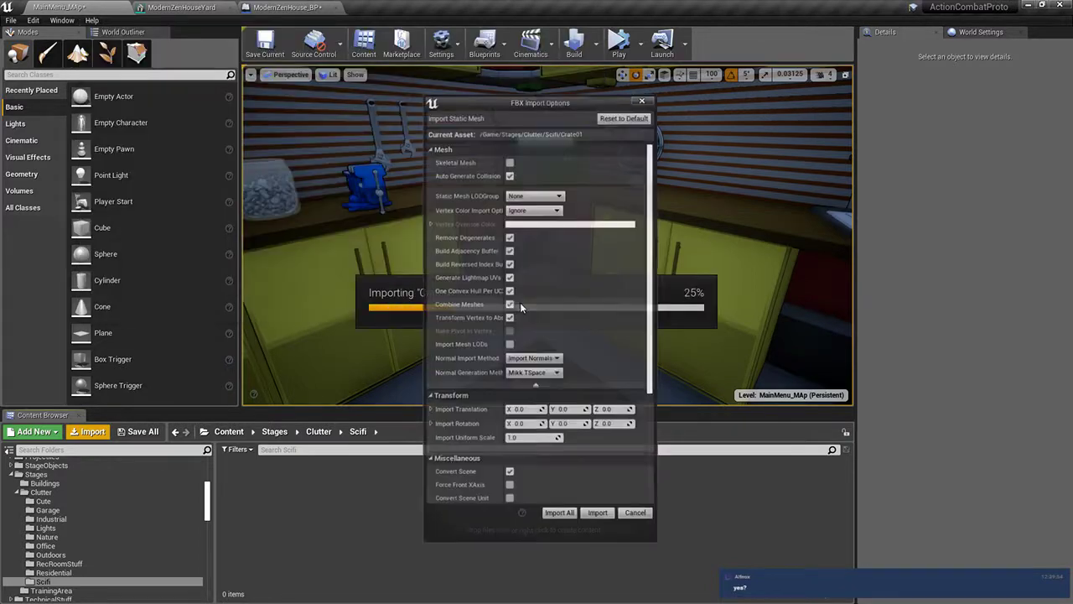
Step: Import all the chosen FBX files as static meshes with the offered import options
{"action": "left_click", "coordinate": [602, 515]}
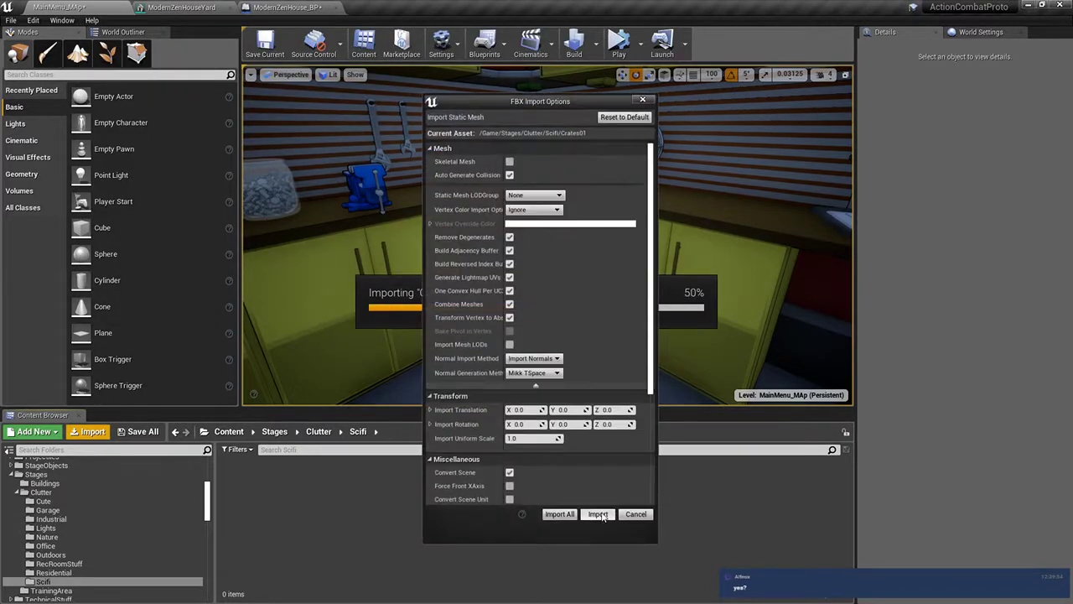
{"action": "left_click", "coordinate": [598, 514]}
{"action": "left_click", "coordinate": [562, 513]}
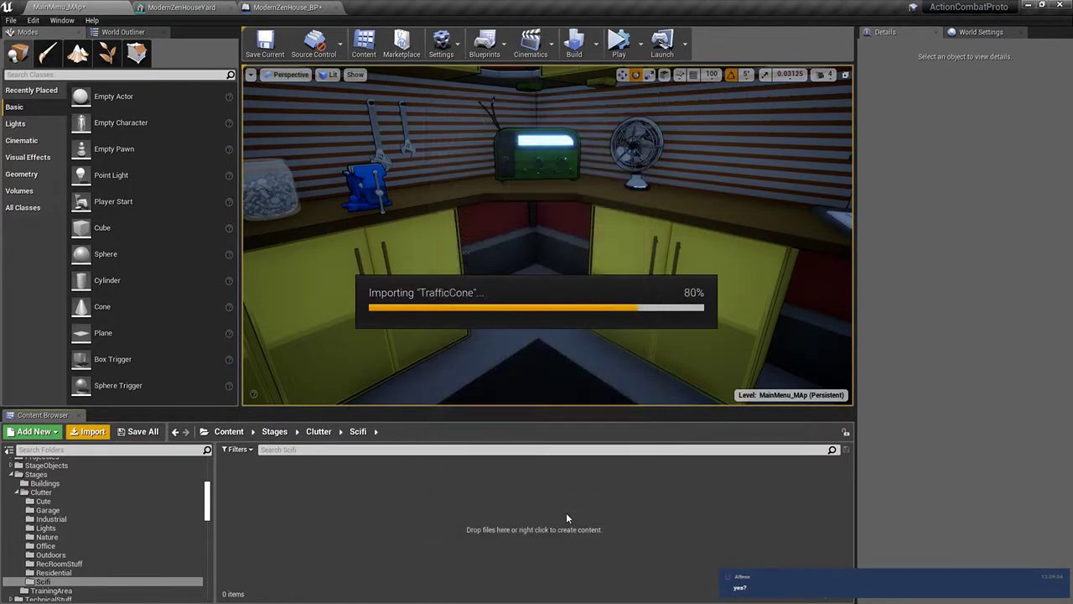
{"action": "left_click", "coordinate": [218, 199]}
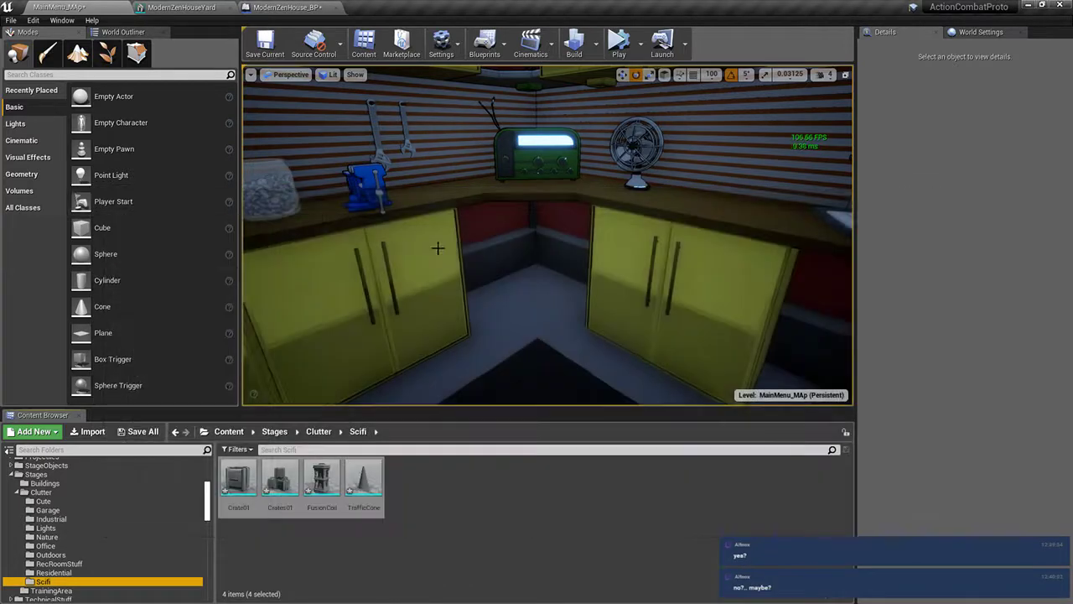
Step: Open the imported FusionCoil mesh for editing
{"action": "right_click_drag", "start_coordinate": [441, 297], "coordinate": [459, 310]}
{"action": "left_click", "coordinate": [455, 509]}
{"action": "left_click", "coordinate": [322, 482]}
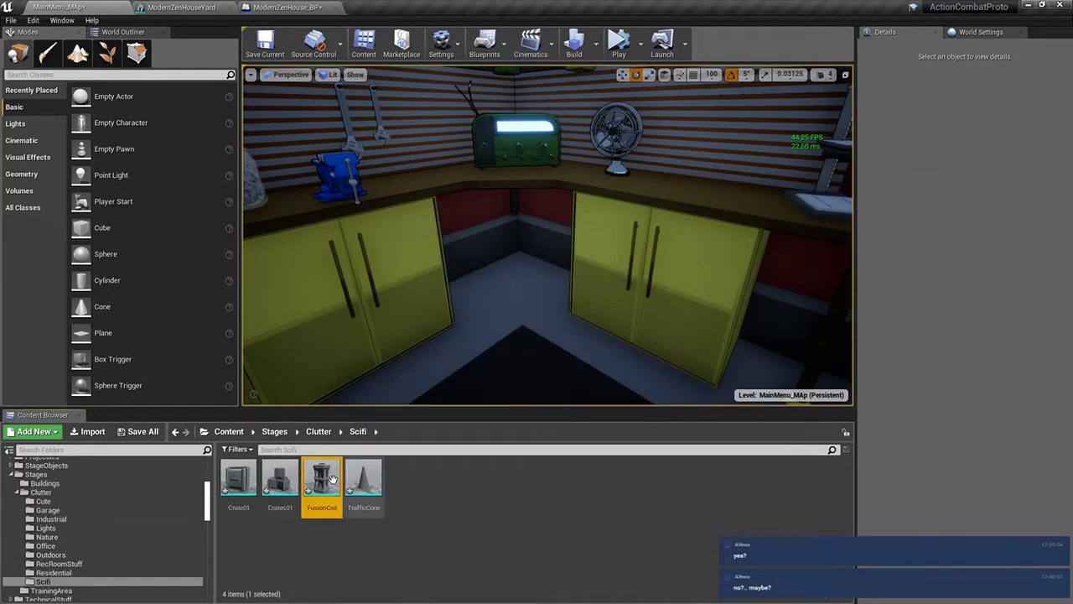
{"action": "right_click", "coordinate": [334, 485]}
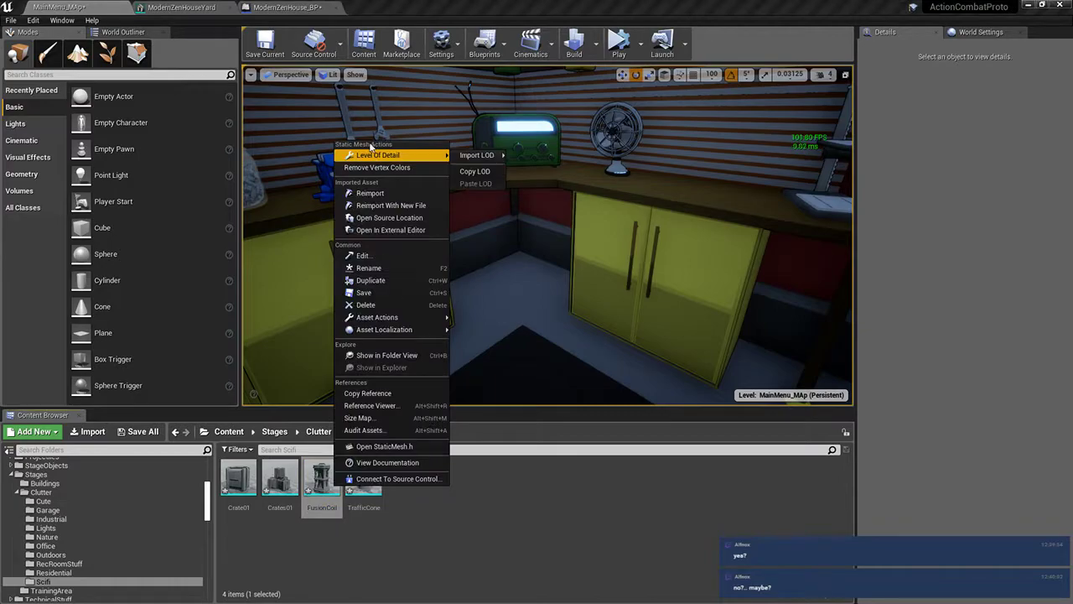
{"action": "double_click", "coordinate": [322, 484]}
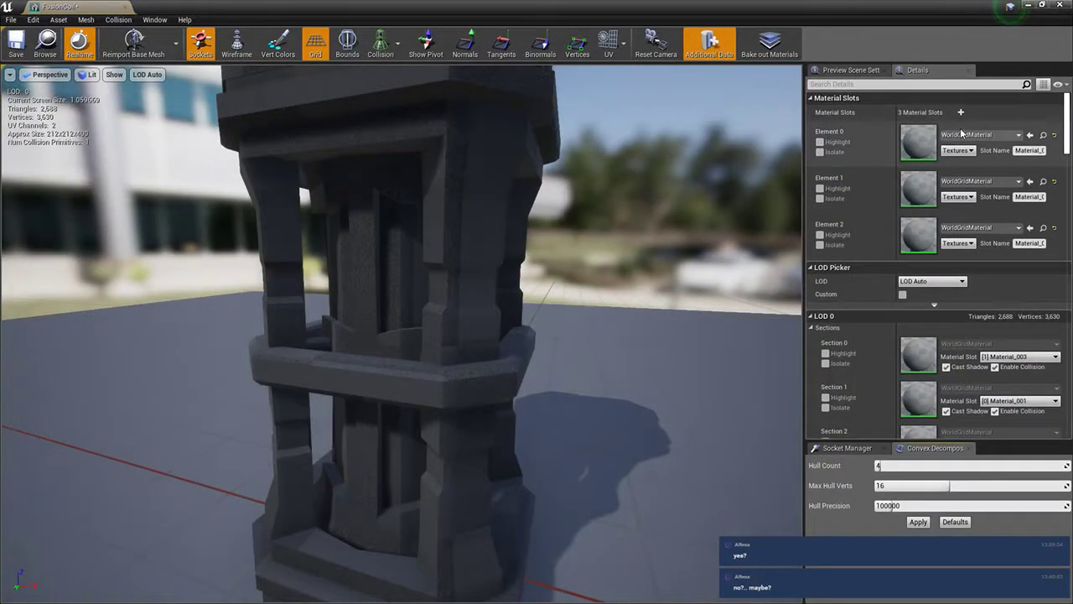
Step: Assign M_MatteDefault to Element 0 of the fusion coil and copy it to Element 1 and Element 2
{"action": "left_click", "coordinate": [957, 136]}
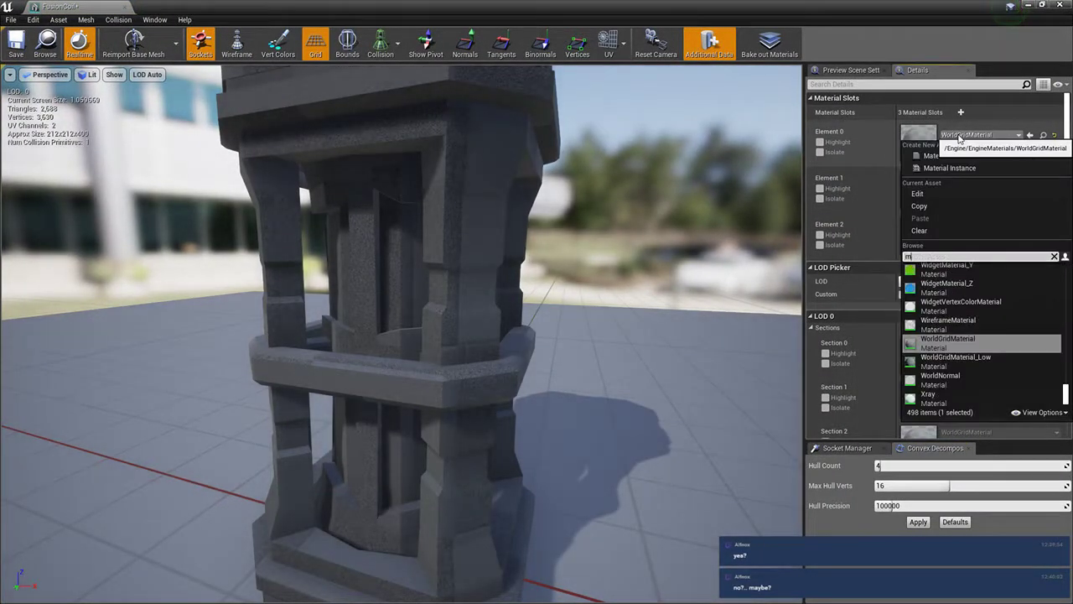
{"action": "type", "text": "mattedef"}
{"action": "left_click", "coordinate": [950, 266]}
{"action": "right_click", "coordinate": [872, 134]}
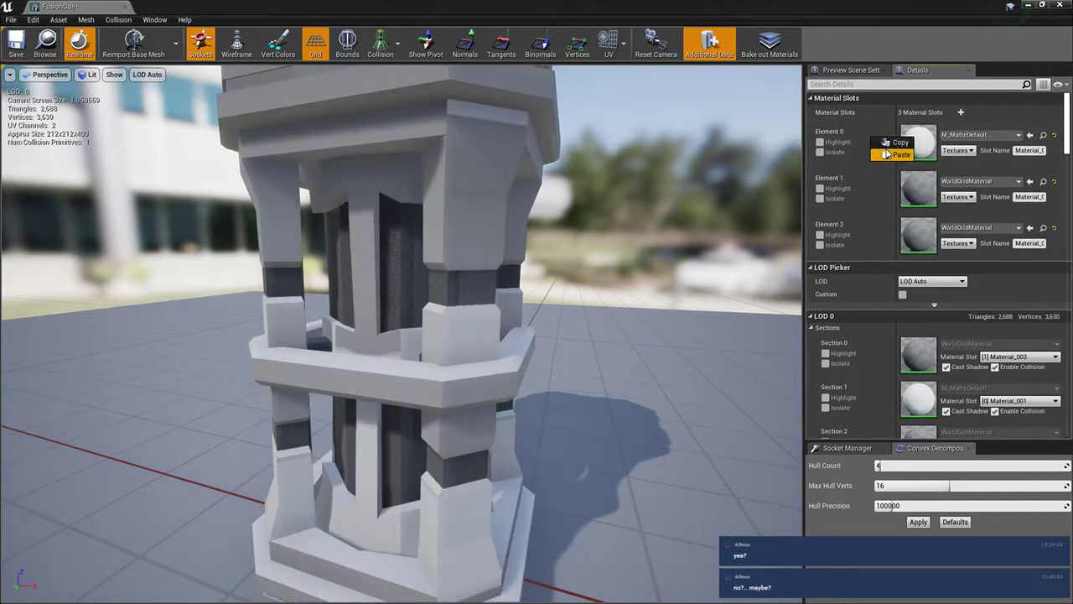
{"action": "left_click", "coordinate": [890, 143]}
{"action": "right_click", "coordinate": [884, 182]}
{"action": "left_click", "coordinate": [896, 202]}
{"action": "right_click", "coordinate": [884, 228]}
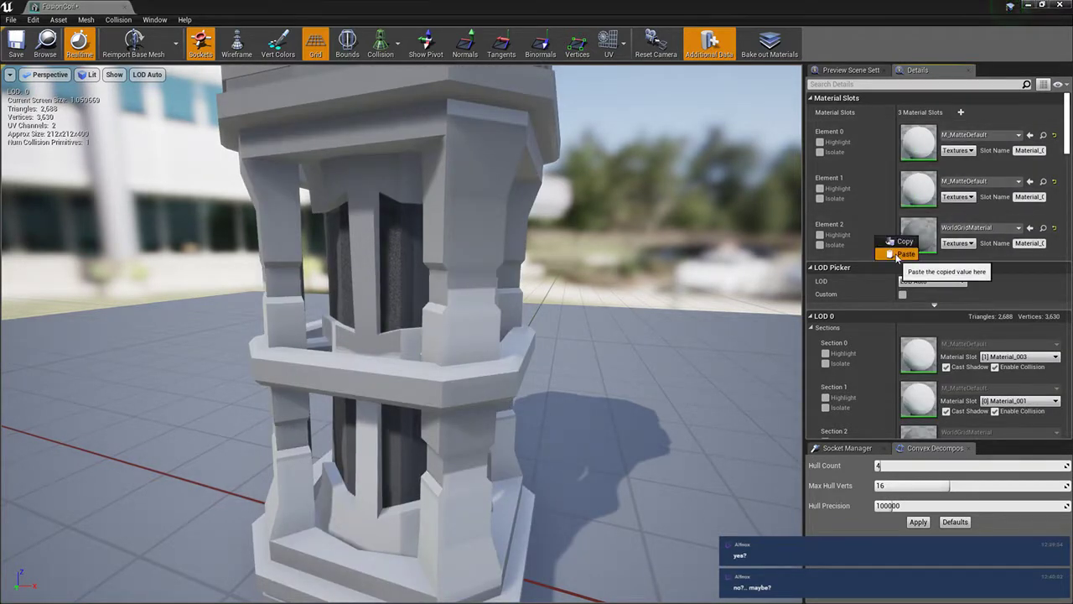
{"action": "left_click", "coordinate": [896, 253]}
Step: Assign M_EmissiveDefault to Element 2 of the fusion coil mesh, save the mesh and close its editor
{"action": "left_click", "coordinate": [964, 229]}
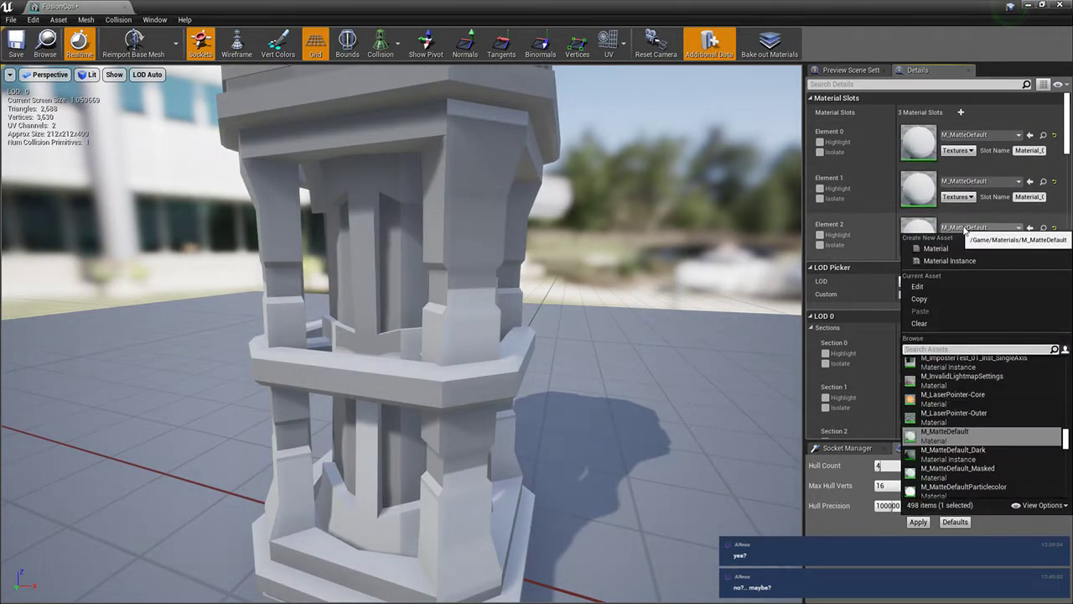
{"action": "type", "text": "emissive"}
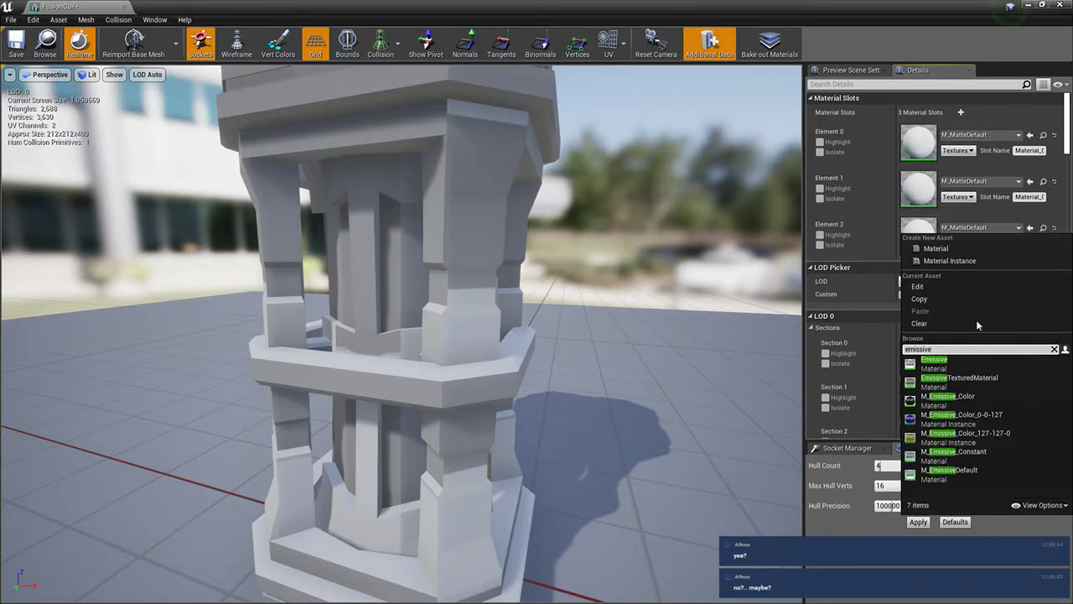
{"action": "left_click", "coordinate": [947, 470]}
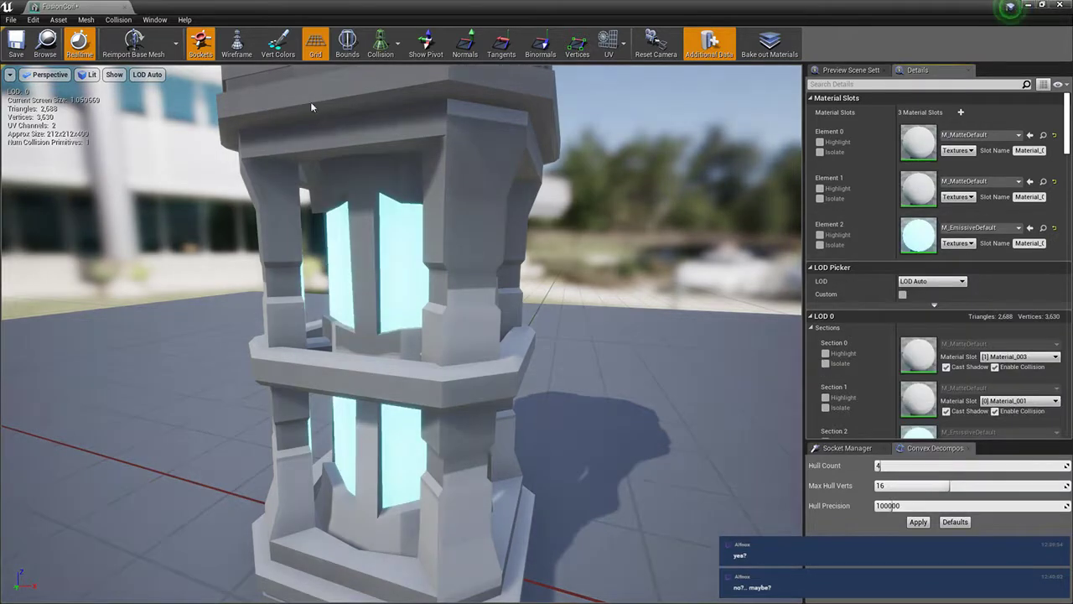
{"action": "left_click", "coordinate": [12, 46]}
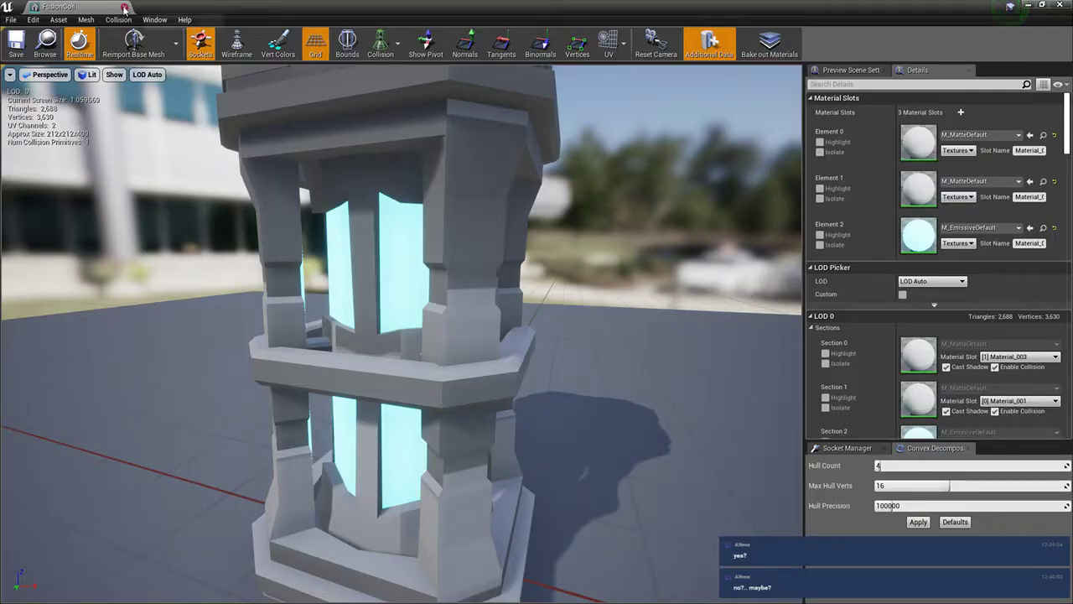
{"action": "left_click", "coordinate": [124, 8]}
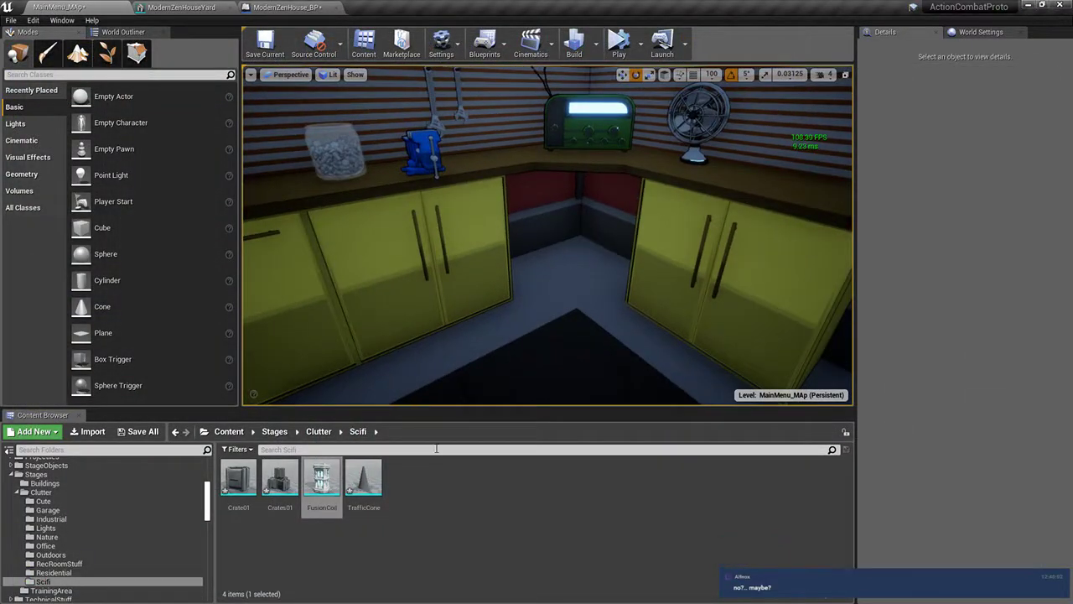
Step: Copy the Radio_BP blueprint from the Garage folder into the Scifi folder and name the copy FusionCoil_BP
{"action": "mouse_move", "coordinate": [469, 336]}
{"action": "right_mouse_down"}
{"action": "mouse_move", "coordinate": [662, 343]}
{"action": "mouse_move", "coordinate": [470, 322]}
{"action": "right_mouse_up"}
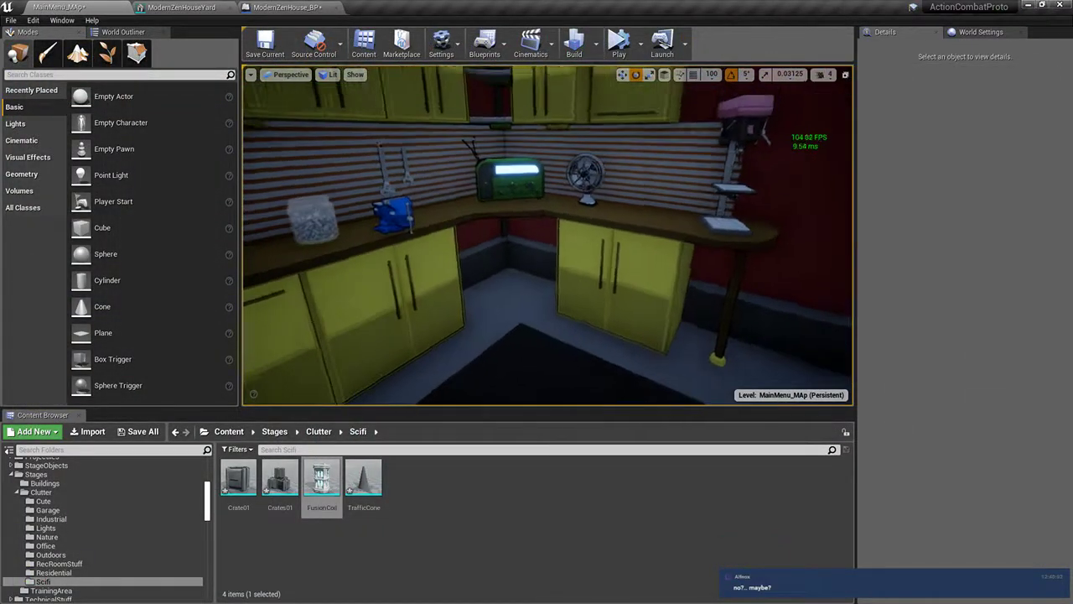
{"action": "key", "text": "w"}
{"action": "mouse_move", "coordinate": [526, 303]}
{"action": "right_mouse_down"}
{"action": "mouse_move", "coordinate": [474, 306]}
{"action": "mouse_move", "coordinate": [525, 303]}
{"action": "right_mouse_up"}
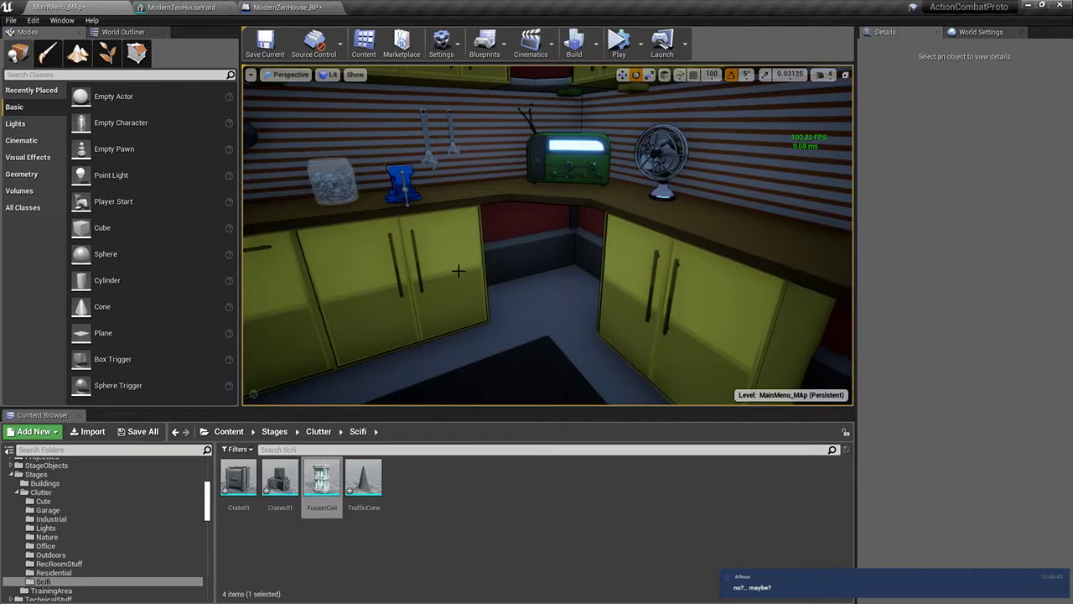
{"action": "left_click", "coordinate": [47, 539]}
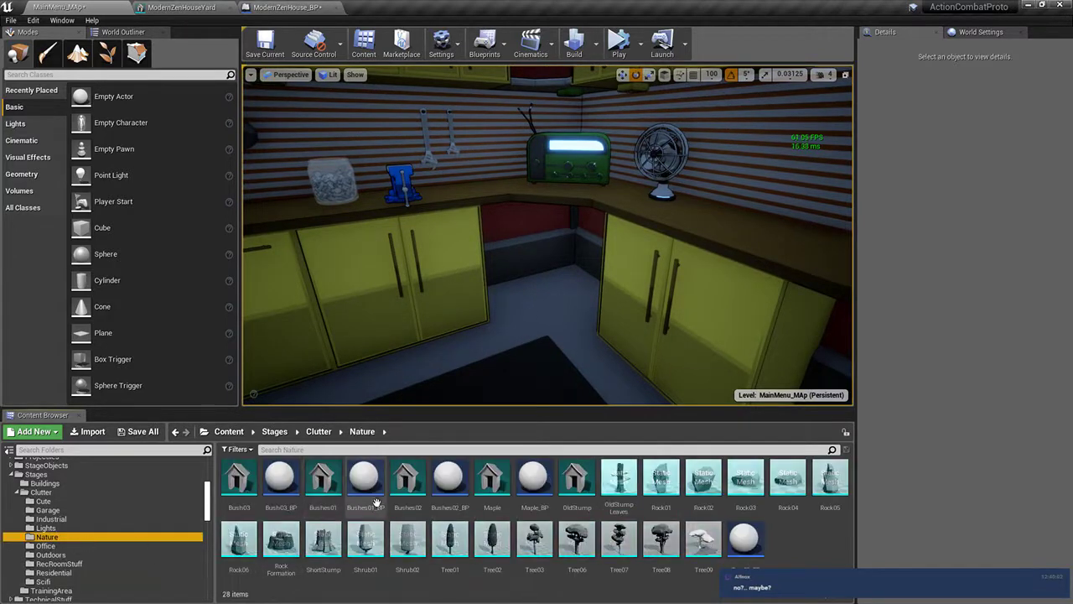
{"action": "left_click", "coordinate": [67, 511]}
{"action": "scroll", "coordinate": [528, 520], "scroll_direction": "down", "scroll_amount": 1}
{"action": "left_click", "coordinate": [530, 488]}
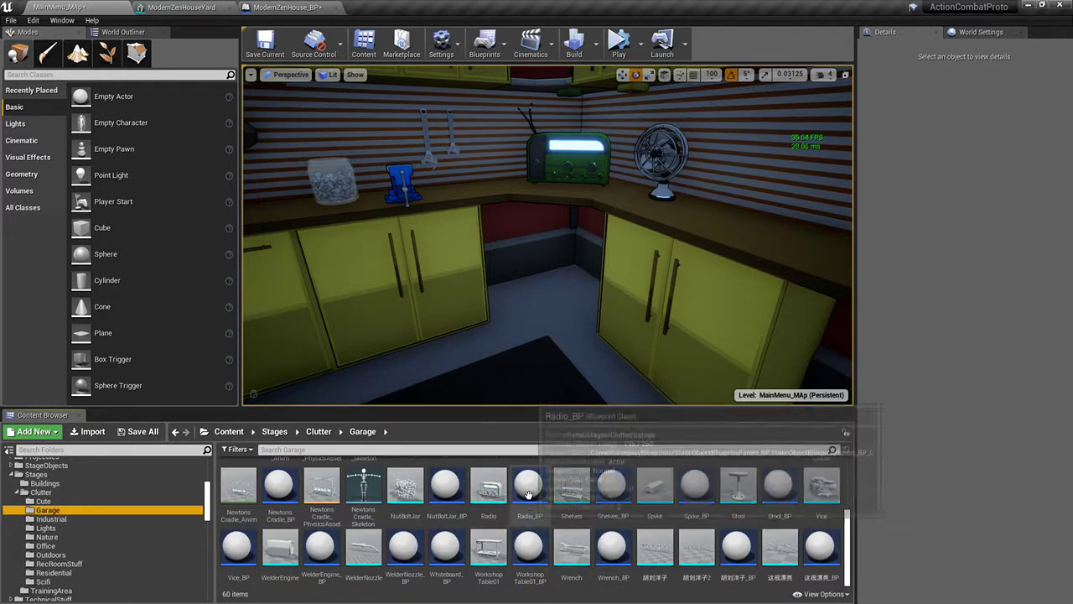
{"action": "left_click", "coordinate": [44, 580]}
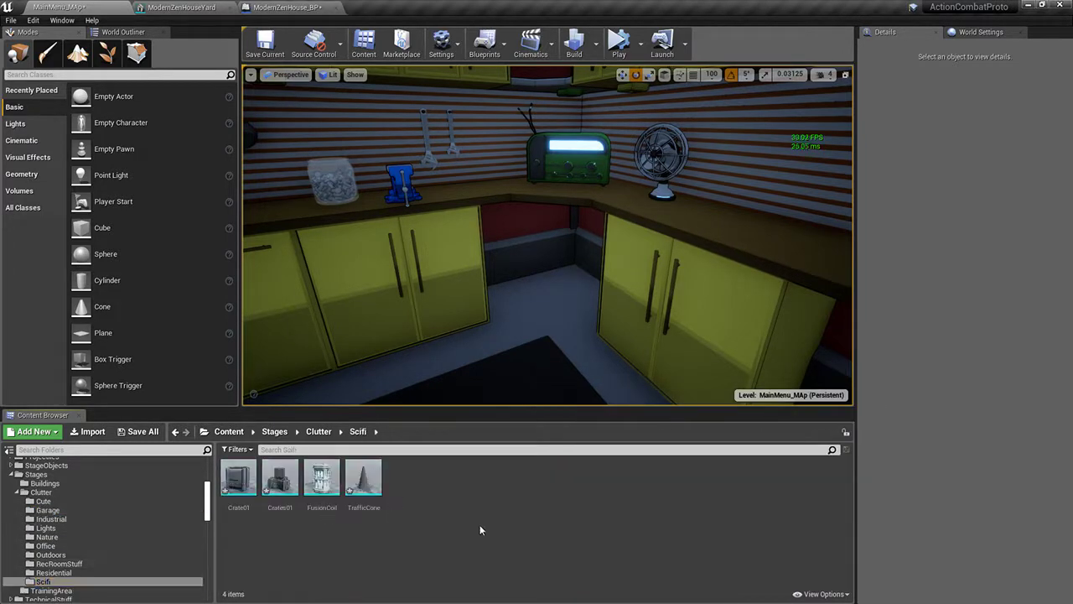
{"action": "left_click", "coordinate": [416, 500]}
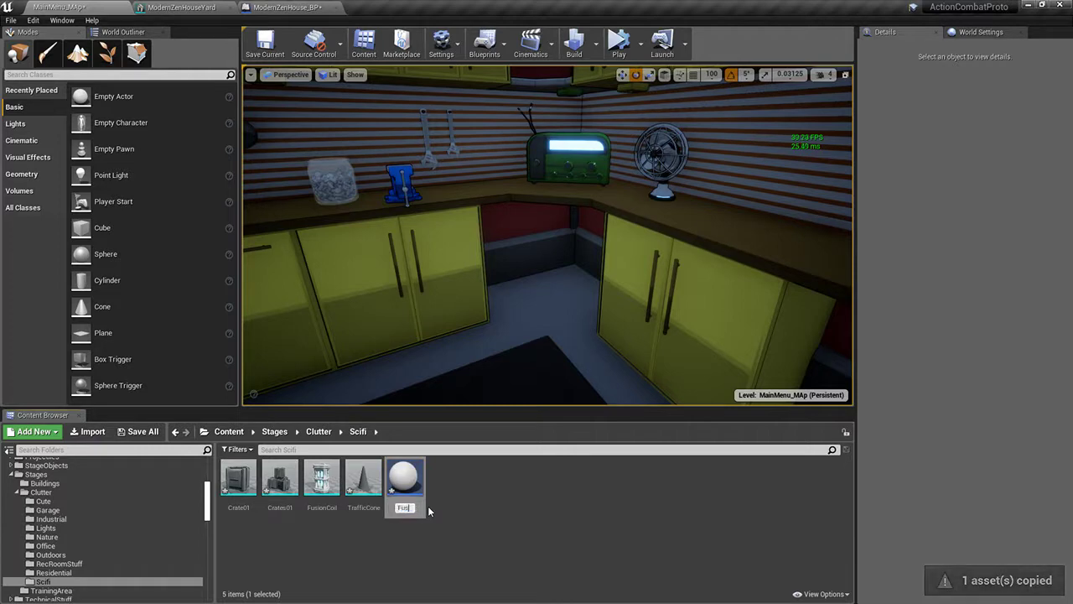
{"action": "type", "text": "BP"}
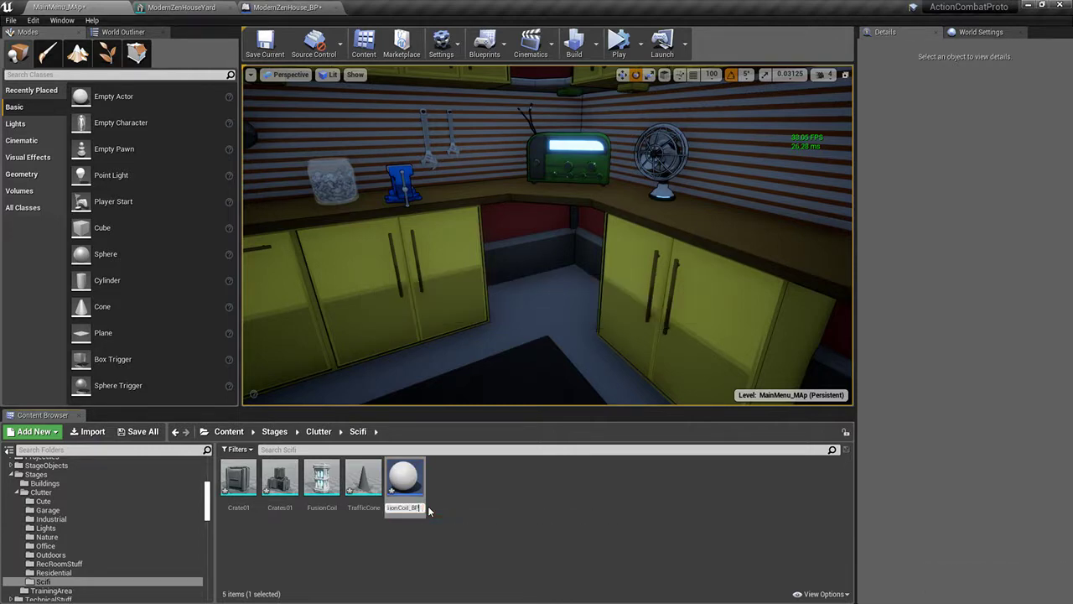
{"action": "key", "text": "Return"}
Step: Open FusionCoil_BP, set its static mesh component to the FusionCoil mesh, and compile and save the blueprint
{"action": "double_click", "coordinate": [362, 482]}
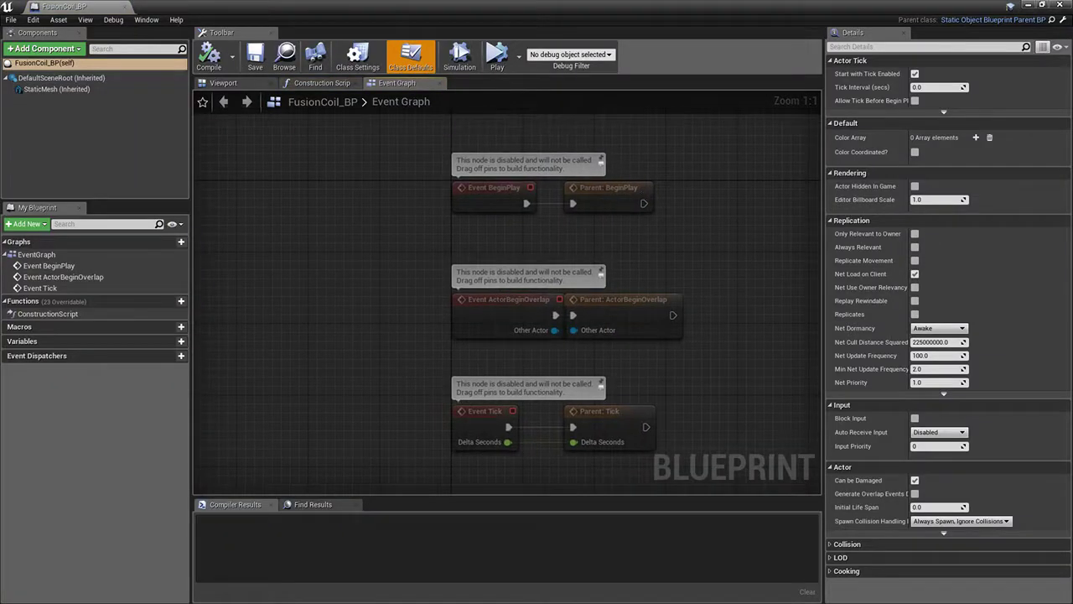
{"action": "left_click", "coordinate": [223, 82]}
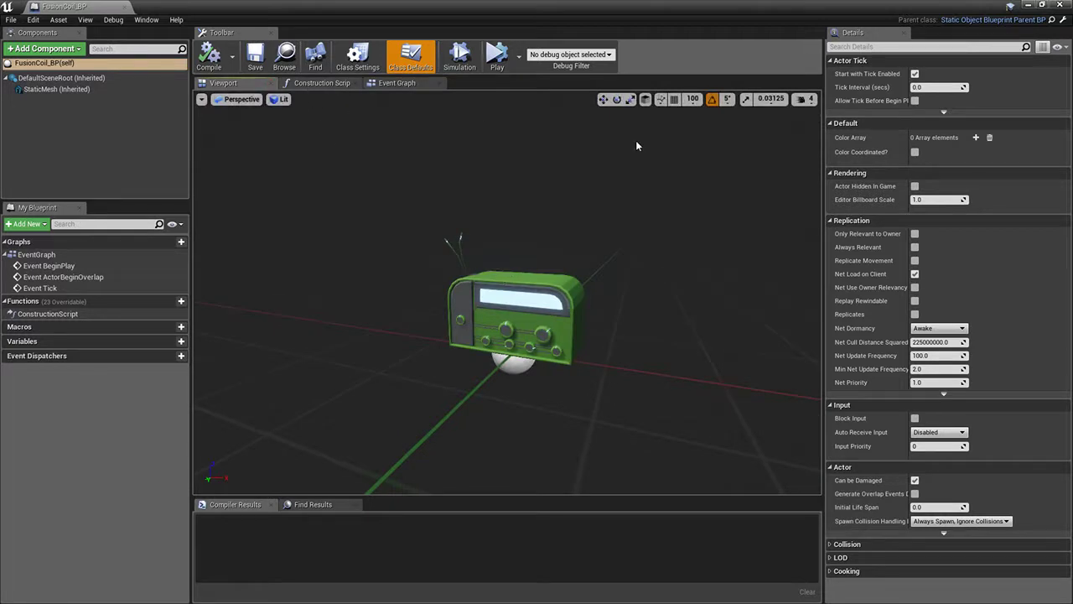
{"action": "left_click", "coordinate": [51, 89]}
{"action": "left_click", "coordinate": [964, 267]}
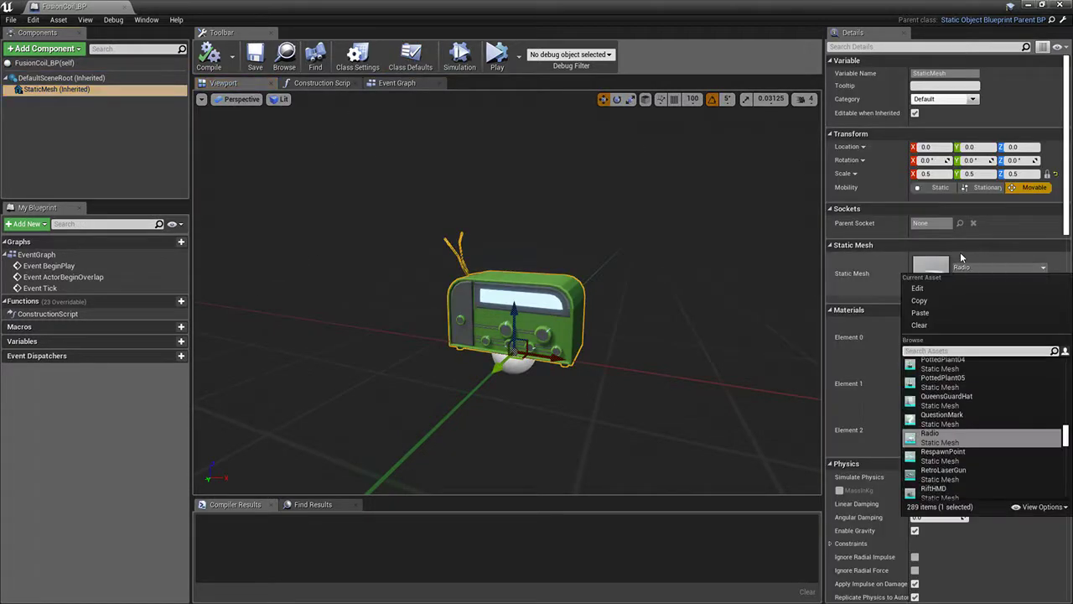
{"action": "type", "text": "fusioncoil"}
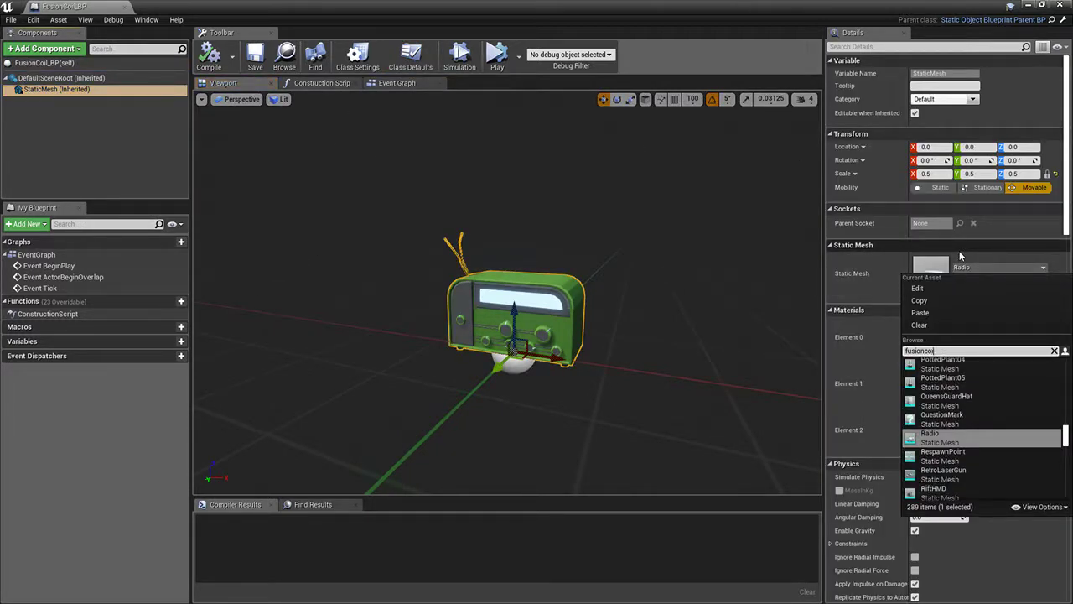
{"action": "left_click", "coordinate": [936, 369]}
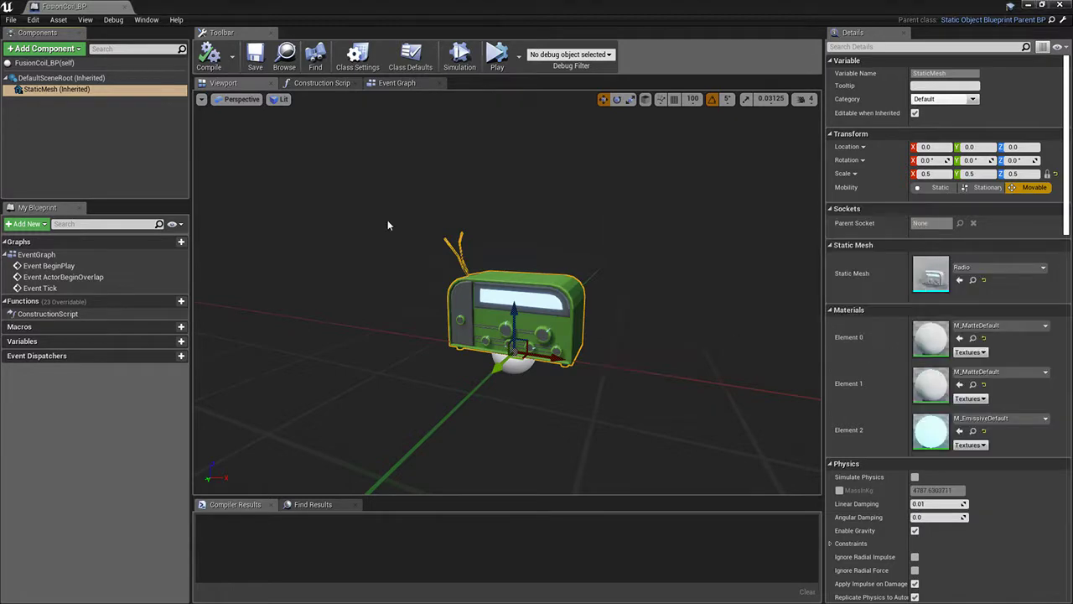
{"action": "left_click", "coordinate": [214, 58]}
{"action": "left_click", "coordinate": [255, 57]}
Step: Dock the blueprint editor with the main window and place FusionCoil_BP on the garage floor in the corner between the yellow cabinets
{"action": "left_click_drag", "start_coordinate": [69, 6], "coordinate": [508, 8]}
{"action": "left_click", "coordinate": [57, 6]}
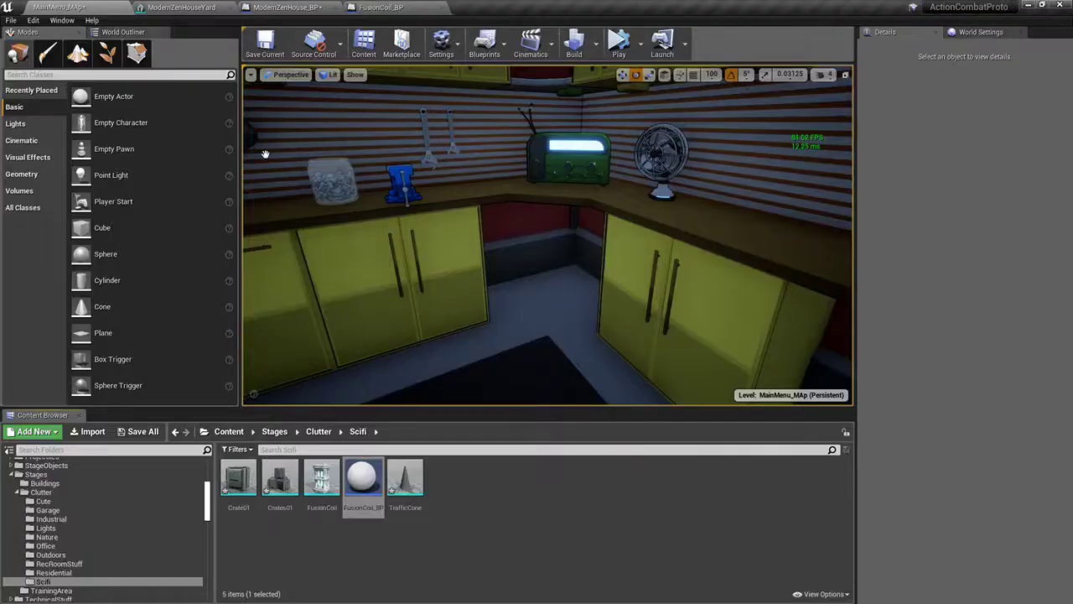
{"action": "left_click", "coordinate": [556, 299]}
{"action": "key", "text": "f"}
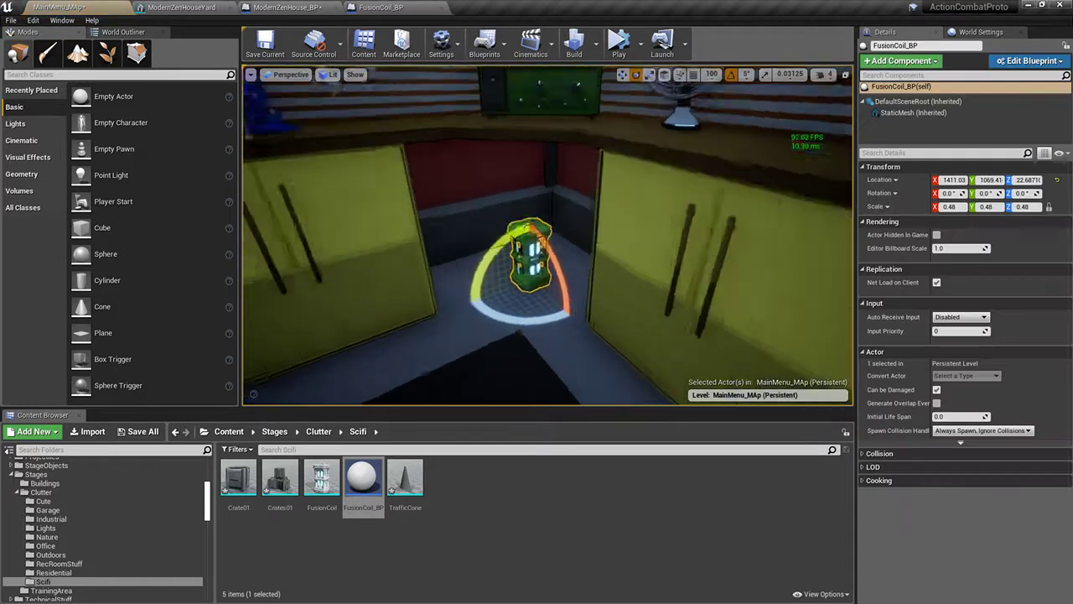
Step: In FusionCoil_BP's construction script, replace the Green vector parameter node with a Random Color Function on Then 0, feeding array element 0
{"action": "left_click", "coordinate": [405, 7]}
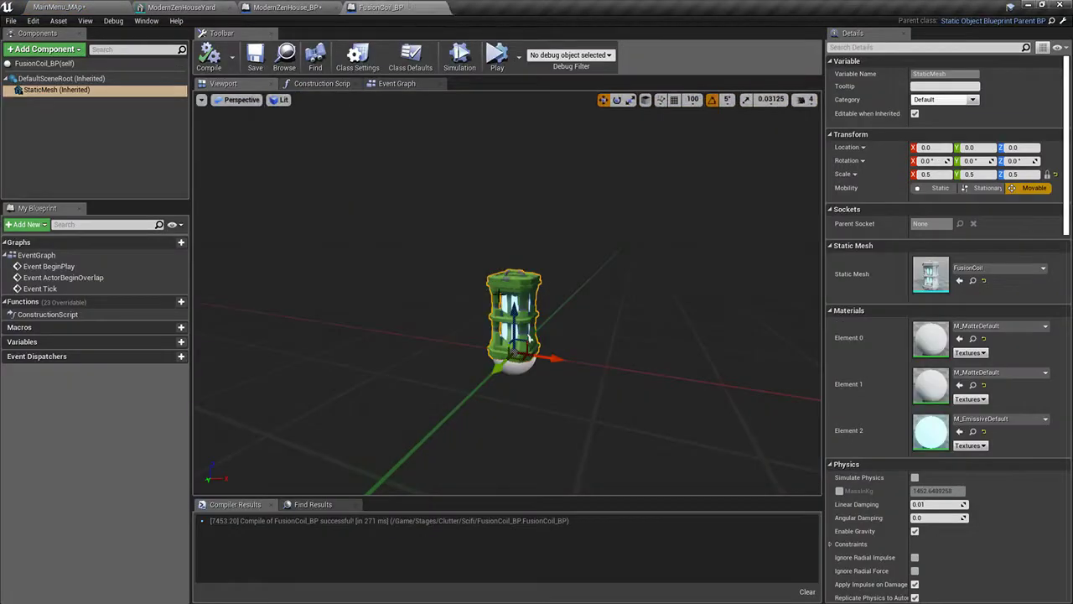
{"action": "left_click", "coordinate": [389, 83]}
{"action": "left_click", "coordinate": [322, 83]}
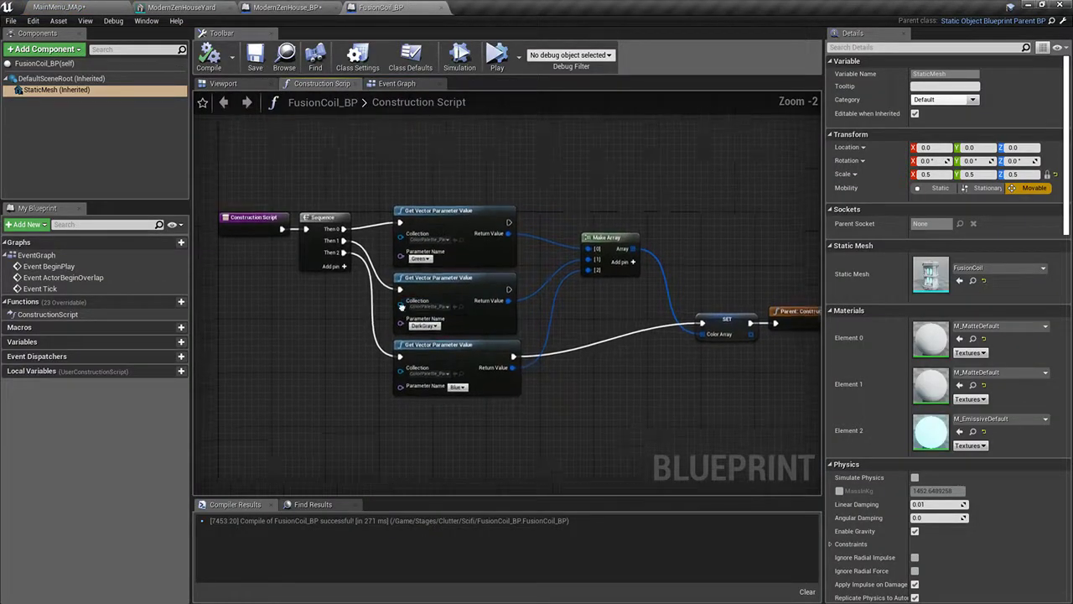
{"action": "right_click_drag", "start_coordinate": [424, 163], "coordinate": [454, 185]}
{"action": "left_click", "coordinate": [472, 192]}
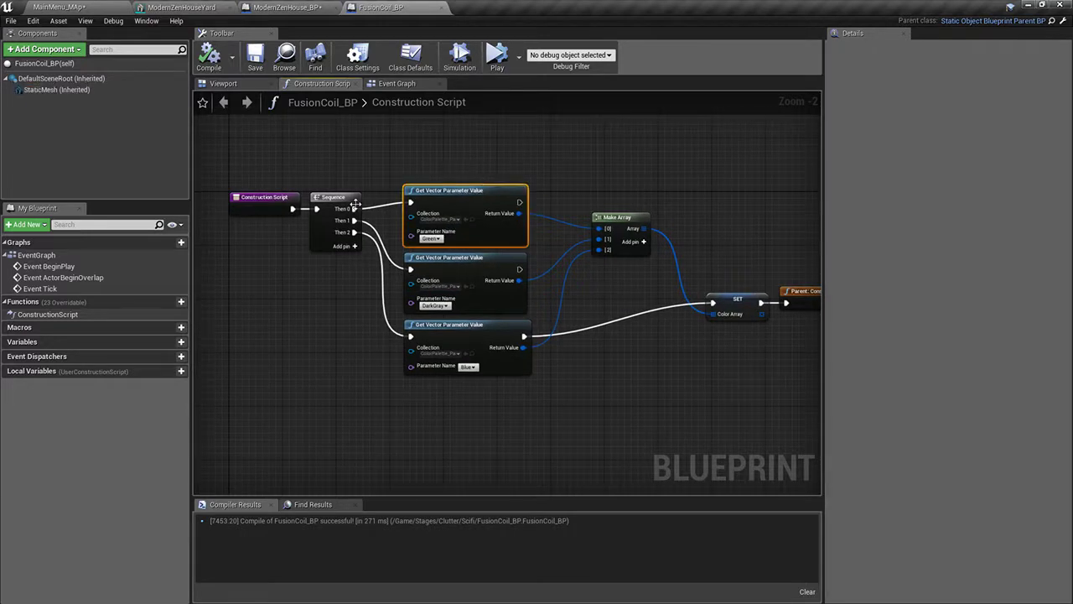
{"action": "key", "text": "Delete"}
{"action": "left_click_drag", "start_coordinate": [354, 209], "coordinate": [424, 185]}
{"action": "type", "text": "random c"}
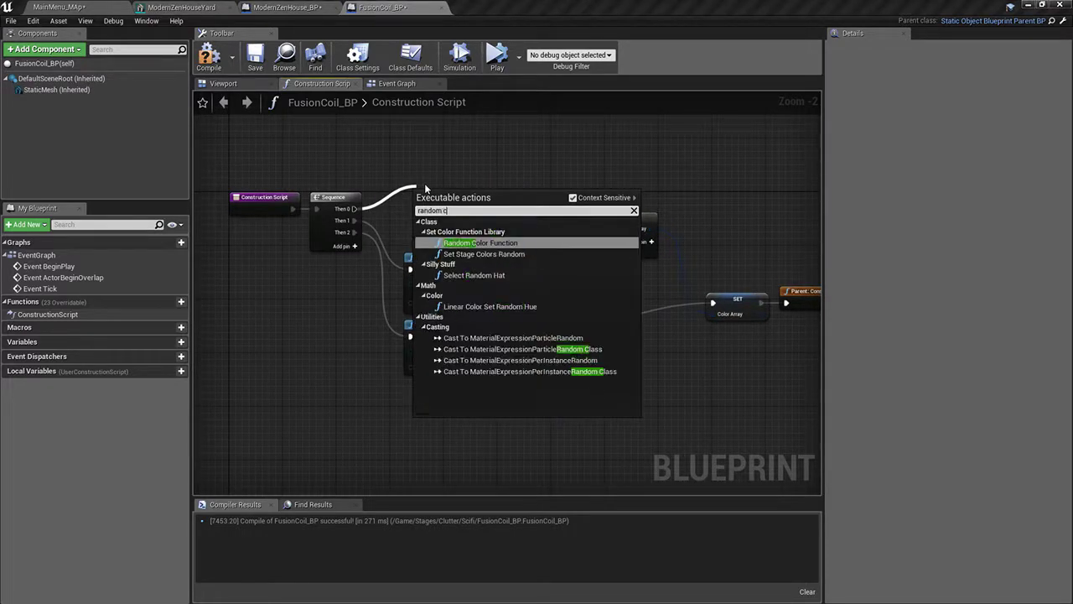
{"action": "key", "text": "Return"}
{"action": "left_click_drag", "start_coordinate": [482, 208], "coordinate": [609, 241]}
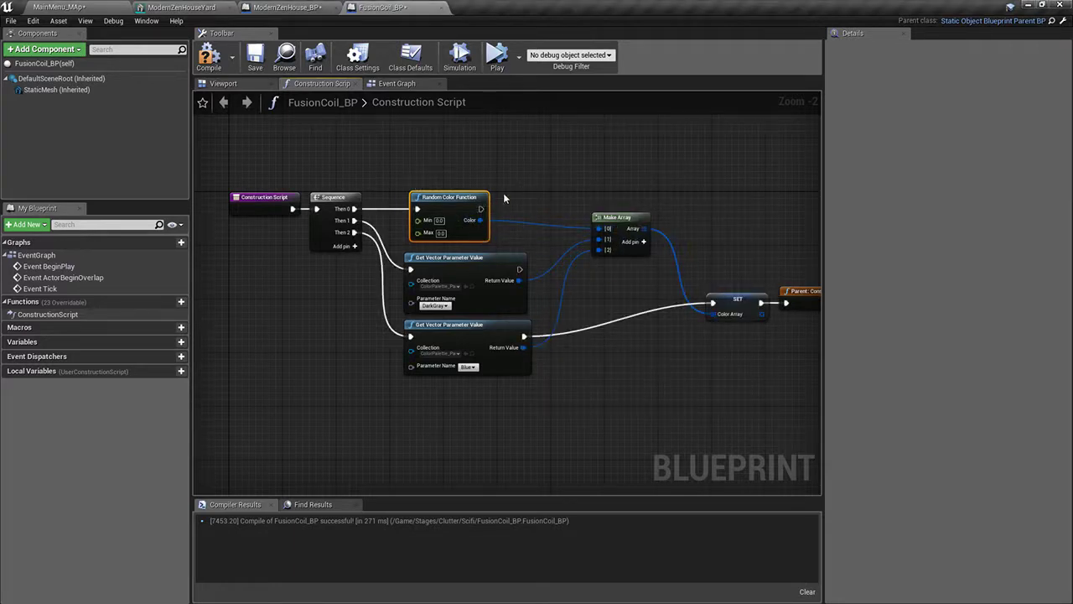
{"action": "left_click_drag", "start_coordinate": [459, 198], "coordinate": [473, 198]}
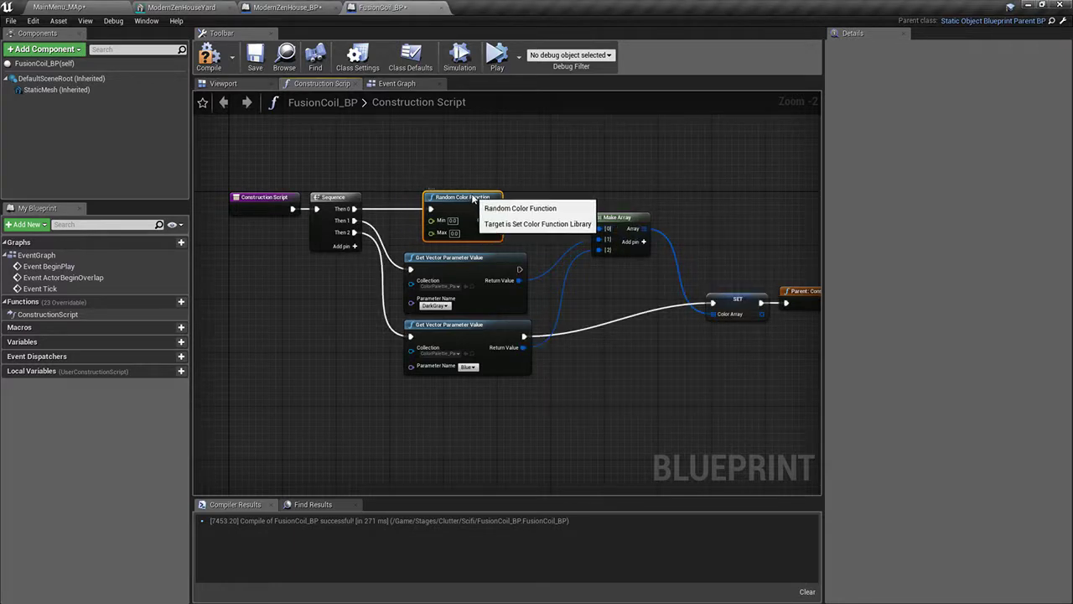
Step: Set the fusion coil's static mesh scale to 0.7 on all axes and compile the blueprint
{"action": "left_click", "coordinate": [221, 83]}
{"action": "left_click", "coordinate": [52, 90]}
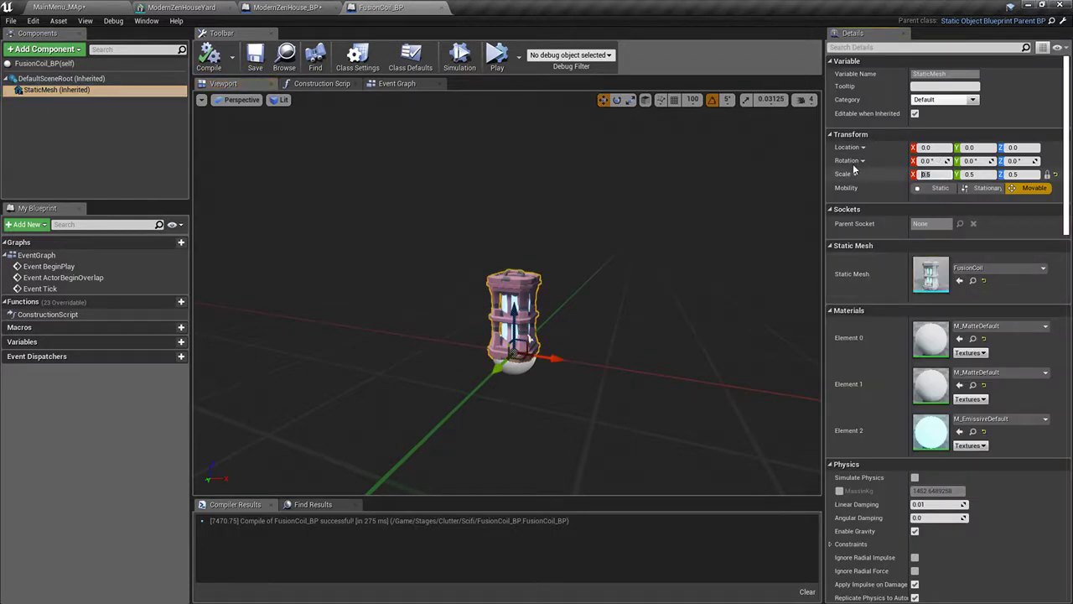
{"action": "type", "text": "0.7"}
{"action": "key", "text": "Return"}
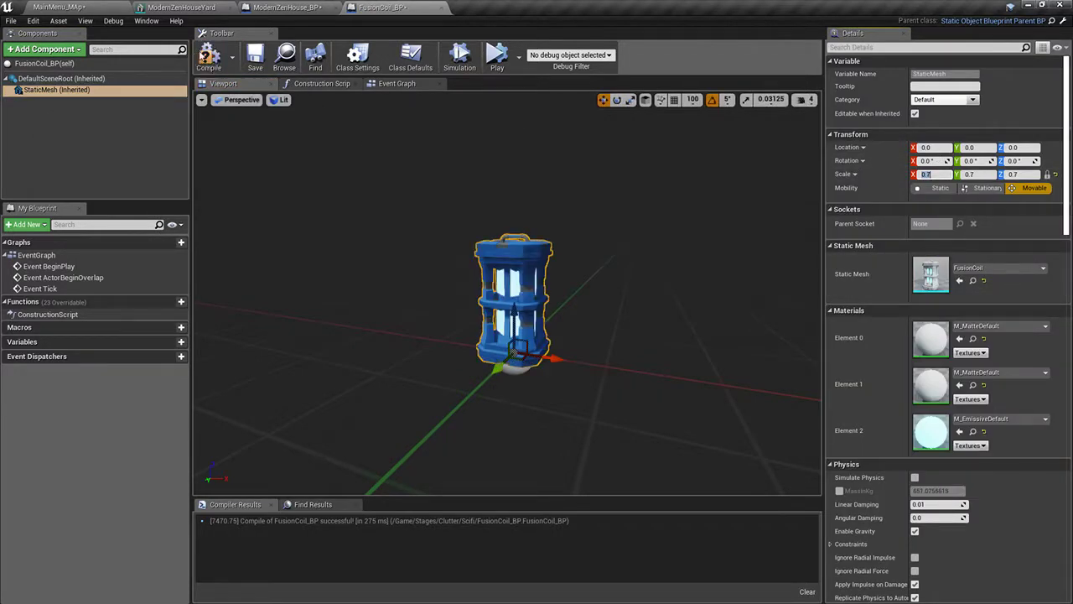
{"action": "left_click", "coordinate": [209, 55]}
{"action": "left_click", "coordinate": [50, 49]}
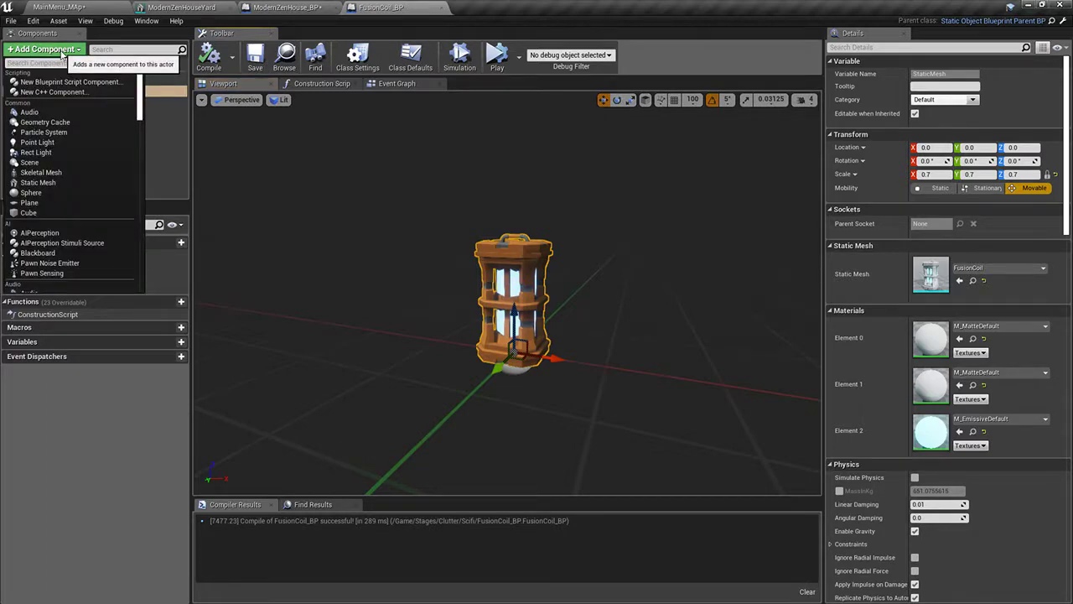
{"action": "type", "text": "spot"}
{"action": "key", "text": "Return"}
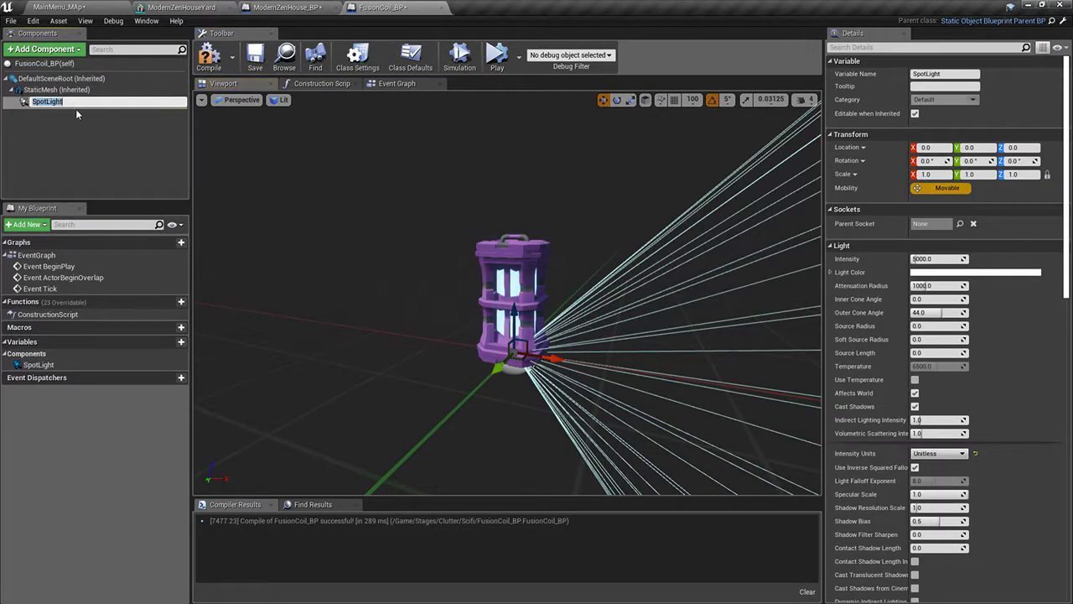
{"action": "left_click", "coordinate": [50, 78]}
{"action": "left_click", "coordinate": [54, 102]}
{"action": "key", "text": "Delete"}
Step: Add a point light component to the blueprint and raise it to the coil's middle, at a Z location of about 124
{"action": "left_click", "coordinate": [49, 51]}
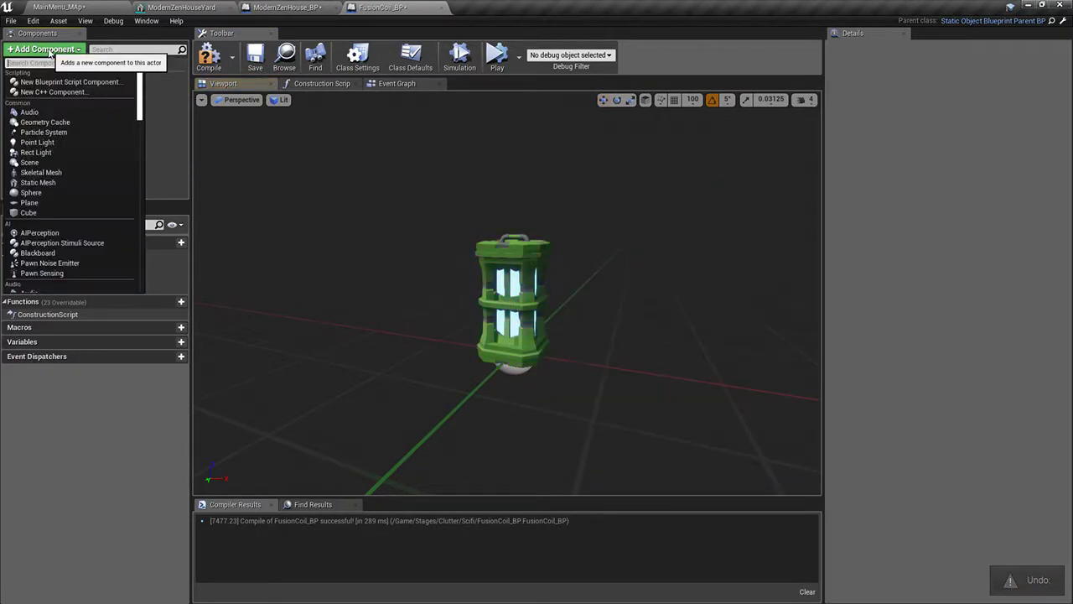
{"action": "type", "text": "light"}
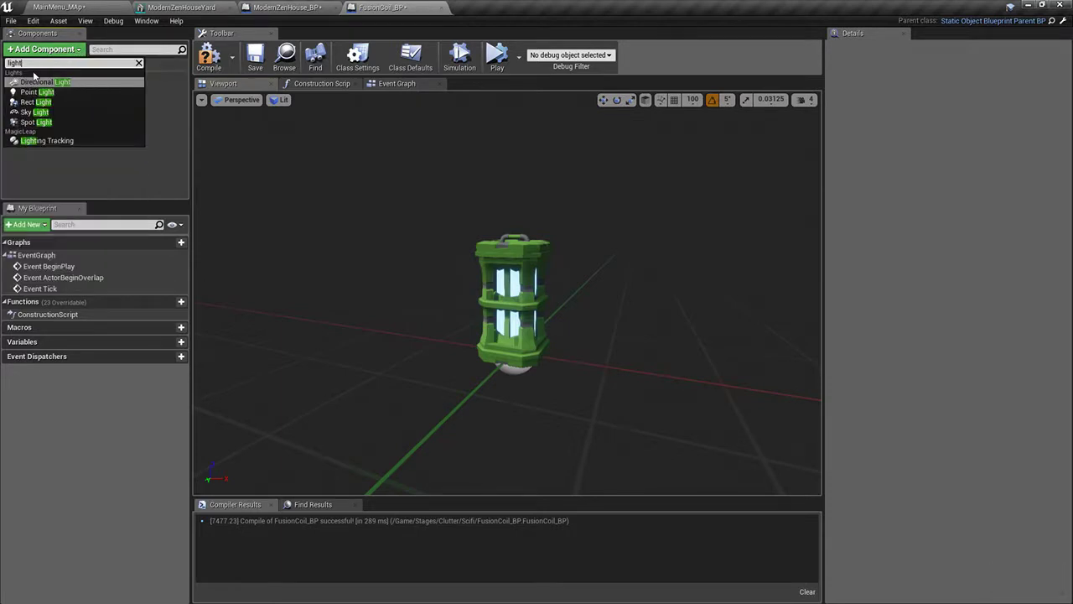
{"action": "left_click", "coordinate": [38, 91]}
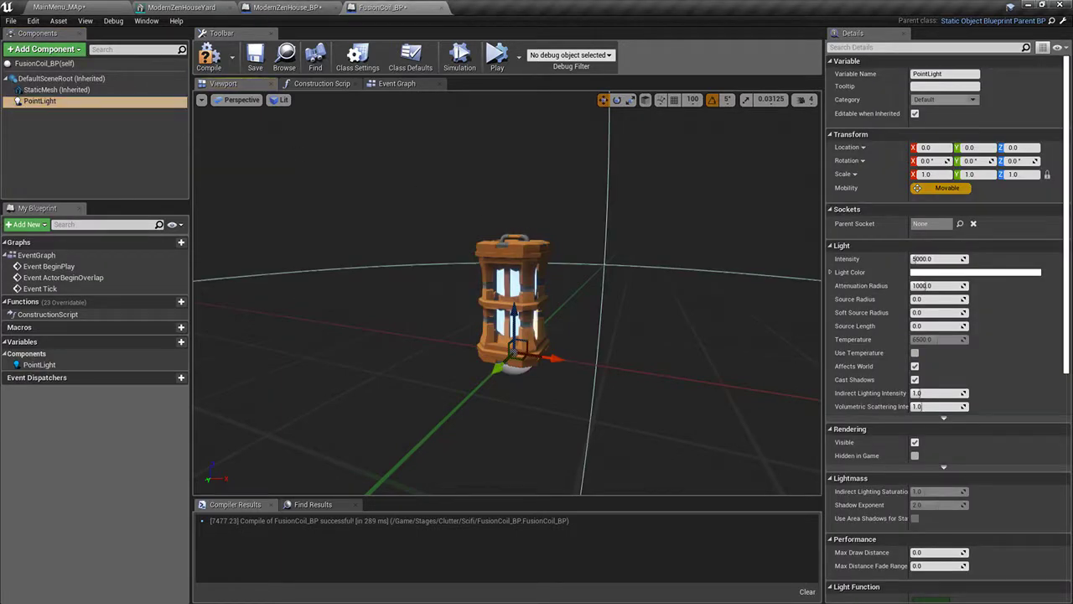
{"action": "right_click_drag", "start_coordinate": [400, 312], "coordinate": [493, 302]}
{"action": "left_click_drag", "start_coordinate": [392, 343], "coordinate": [391, 283]}
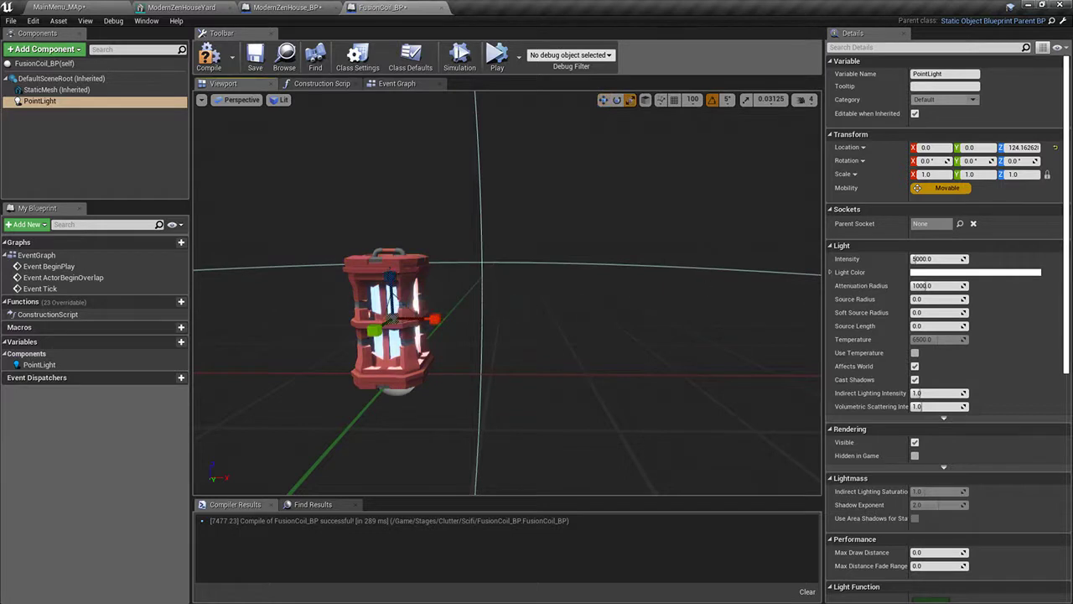
Step: Set the point light's intensity to about 31850 and its attenuation radius to about 366
{"action": "right_click_drag", "start_coordinate": [503, 311], "coordinate": [555, 332]}
{"action": "left_click_drag", "start_coordinate": [923, 258], "coordinate": [915, 285]}
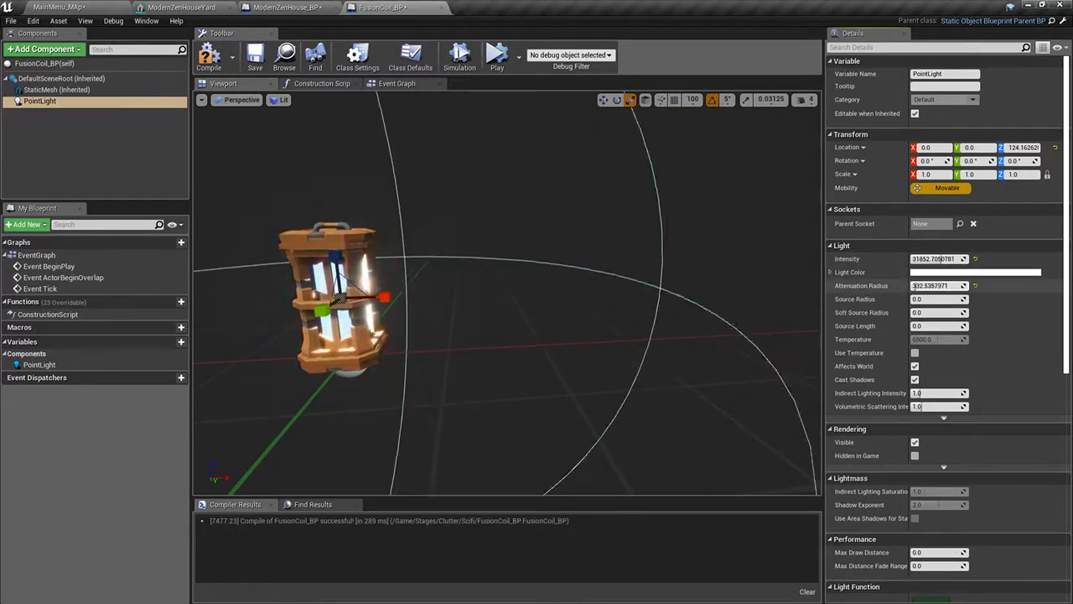
{"action": "right_click_drag", "start_coordinate": [537, 310], "coordinate": [490, 317]}
Step: In FusionCoil_BP's construction script, add a Set Light Color node targeting the point light
{"action": "left_click", "coordinate": [315, 83]}
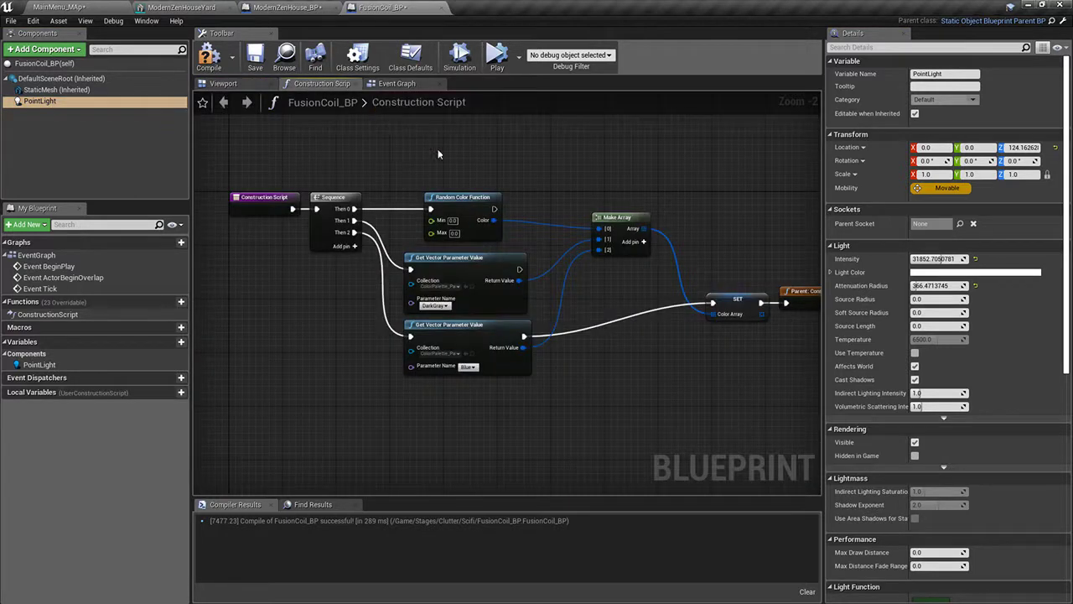
{"action": "scroll", "coordinate": [459, 213], "scroll_direction": "up", "scroll_amount": 3}
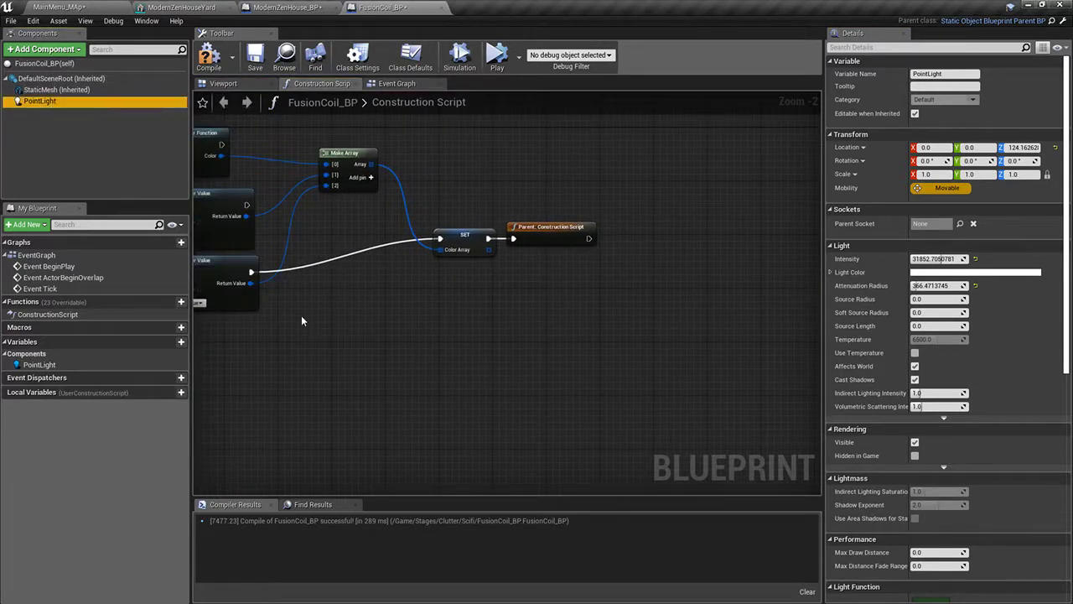
{"action": "left_click_drag", "start_coordinate": [39, 364], "coordinate": [381, 332]}
{"action": "type", "text": "setr color"}
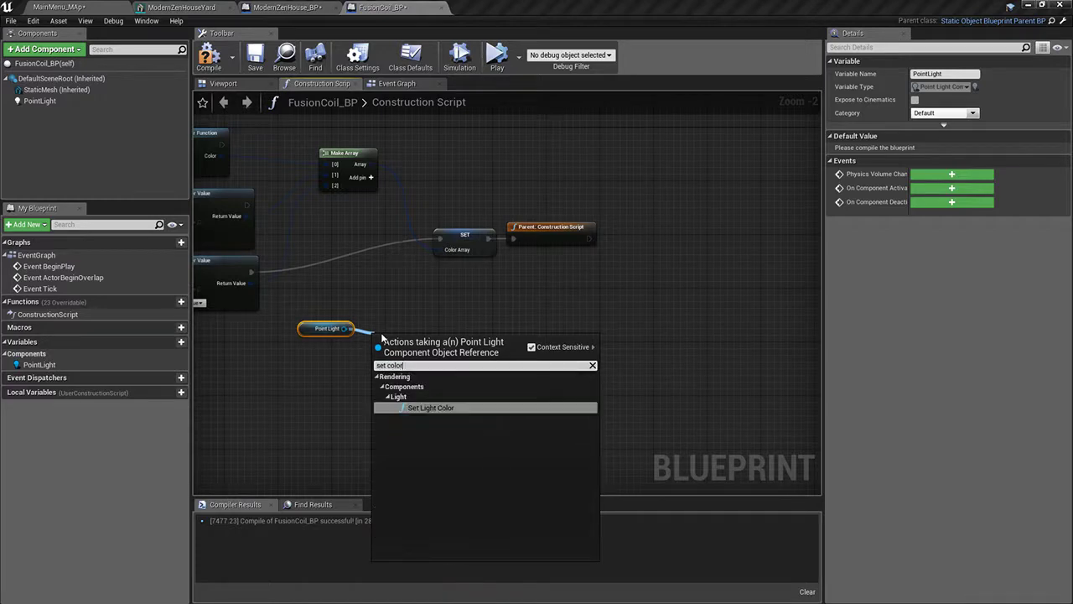
{"action": "key", "text": "Return"}
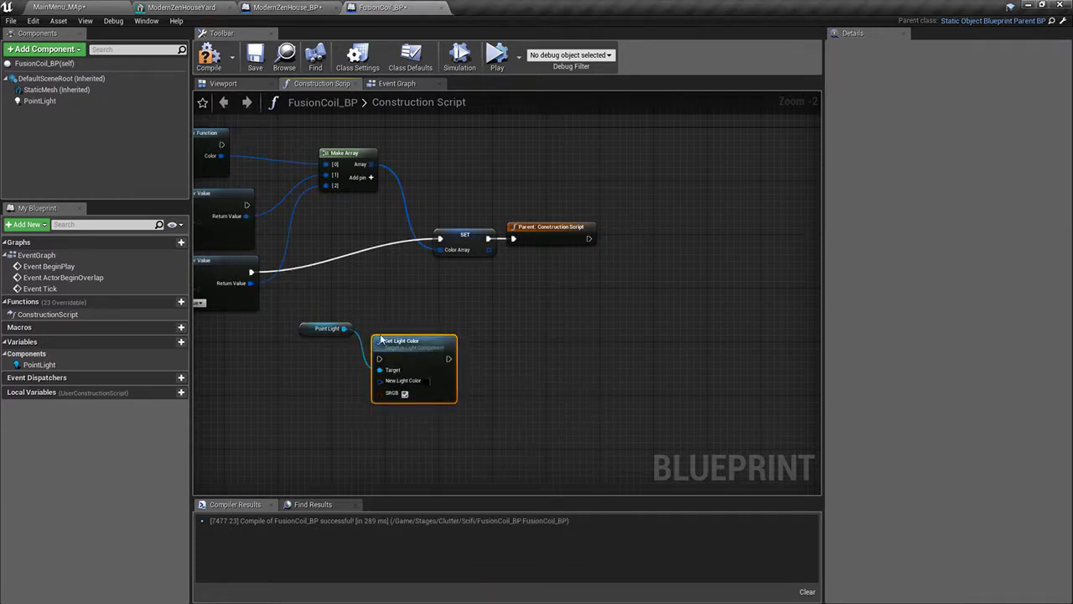
Step: Insert Set Light Color between the Color Array SET and the parent construction script, feed it the Blue parameter's value, and save the blueprint
{"action": "left_click_drag", "start_coordinate": [552, 228], "coordinate": [640, 228]}
{"action": "left_click_drag", "start_coordinate": [417, 357], "coordinate": [514, 240]}
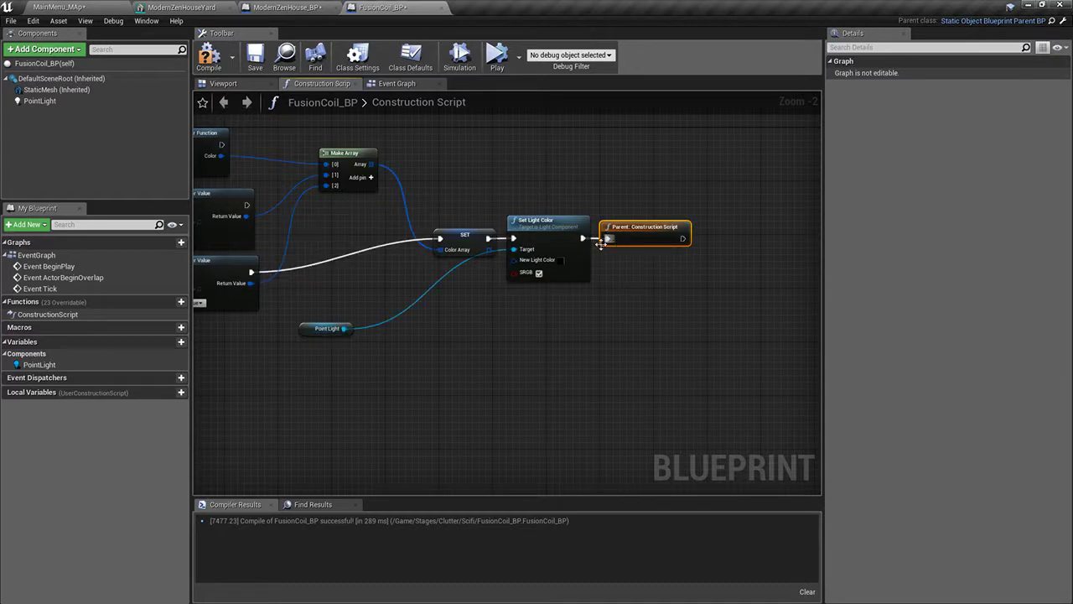
{"action": "right_click_drag", "start_coordinate": [276, 304], "coordinate": [372, 313]}
{"action": "left_click_drag", "start_coordinate": [347, 292], "coordinate": [612, 268]}
{"action": "left_click", "coordinate": [255, 57]}
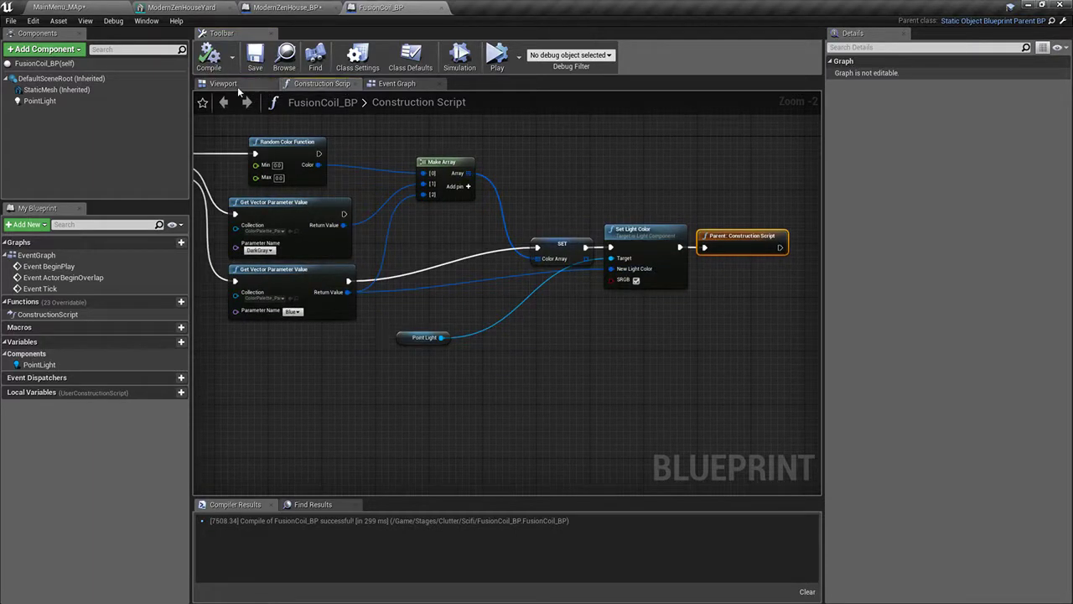
Step: Return to the MainMenu_MAp level, frame the placed fusion coil, and undock the FusionCoil_BP editor into a floating window
{"action": "left_click", "coordinate": [223, 83]}
{"action": "left_click", "coordinate": [63, 7]}
{"action": "key", "text": "s"}
{"action": "mouse_move", "coordinate": [547, 235]}
{"action": "right_mouse_down"}
{"action": "mouse_move", "coordinate": [560, 214]}
{"action": "mouse_move", "coordinate": [545, 256]}
{"action": "right_mouse_up"}
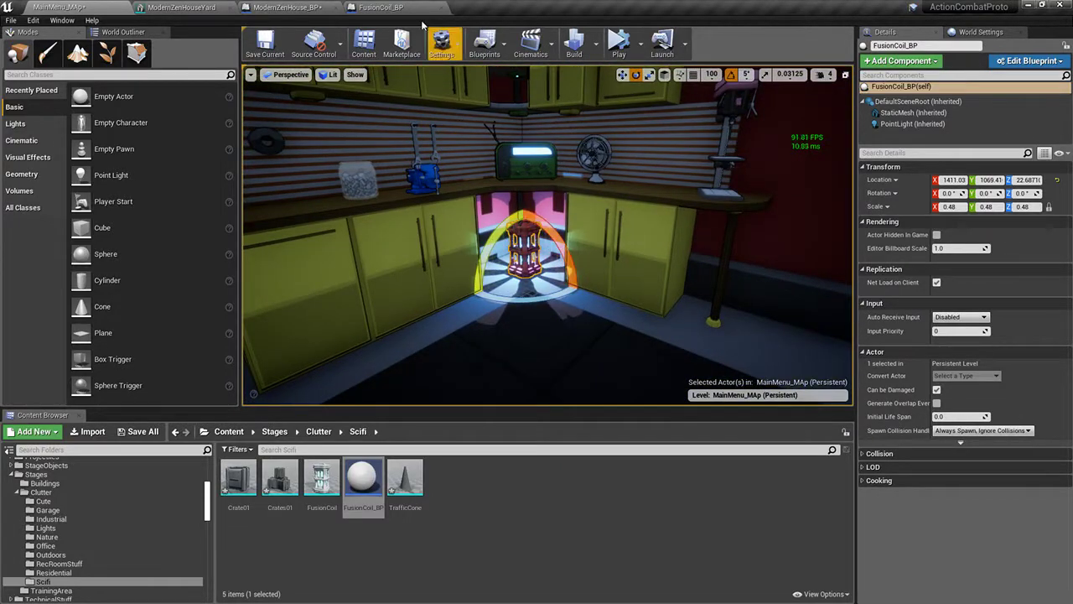
{"action": "left_click", "coordinate": [380, 5]}
{"action": "left_click_drag", "start_coordinate": [374, 8], "coordinate": [599, 104]}
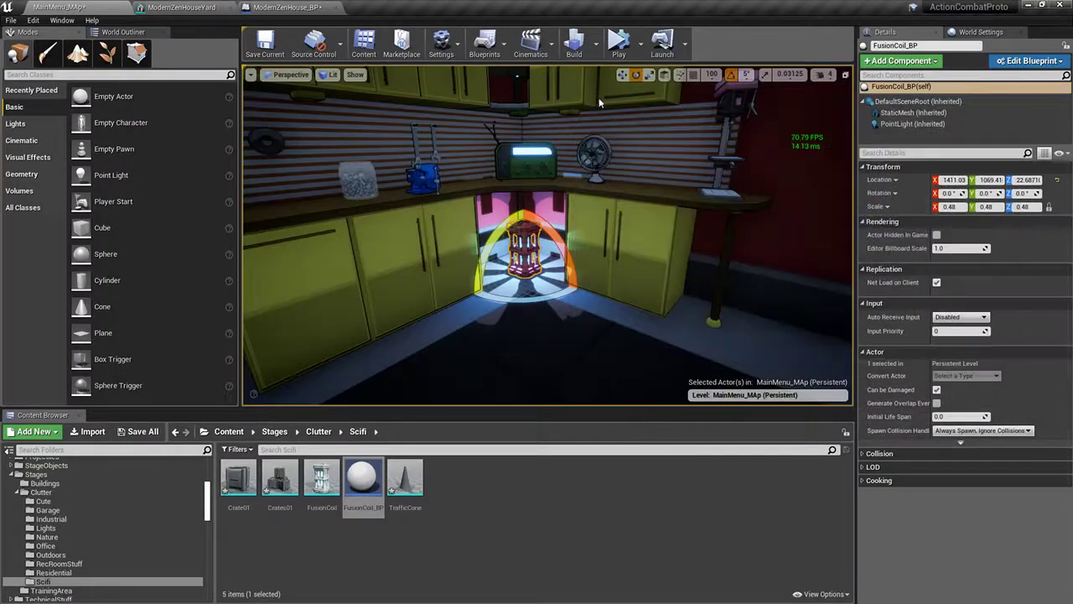
{"action": "mouse_move", "coordinate": [747, 275]}
{"action": "right_mouse_down"}
{"action": "mouse_move", "coordinate": [752, 257]}
{"action": "mouse_move", "coordinate": [757, 268]}
{"action": "right_mouse_up"}
{"action": "scroll", "coordinate": [602, 183], "scroll_direction": "down", "scroll_amount": 1}
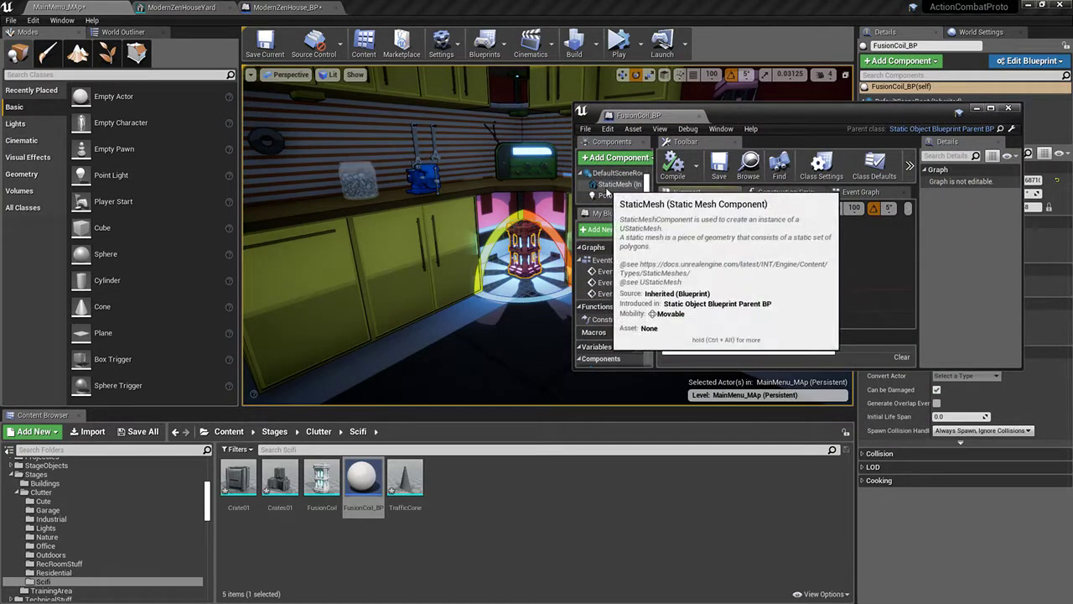
Step: Lower the point light's intensity to about 7026 and its attenuation radius to about 209, keeping the placed coil in view
{"action": "left_click", "coordinate": [611, 195]}
{"action": "scroll", "coordinate": [990, 244], "scroll_direction": "down", "scroll_amount": 3}
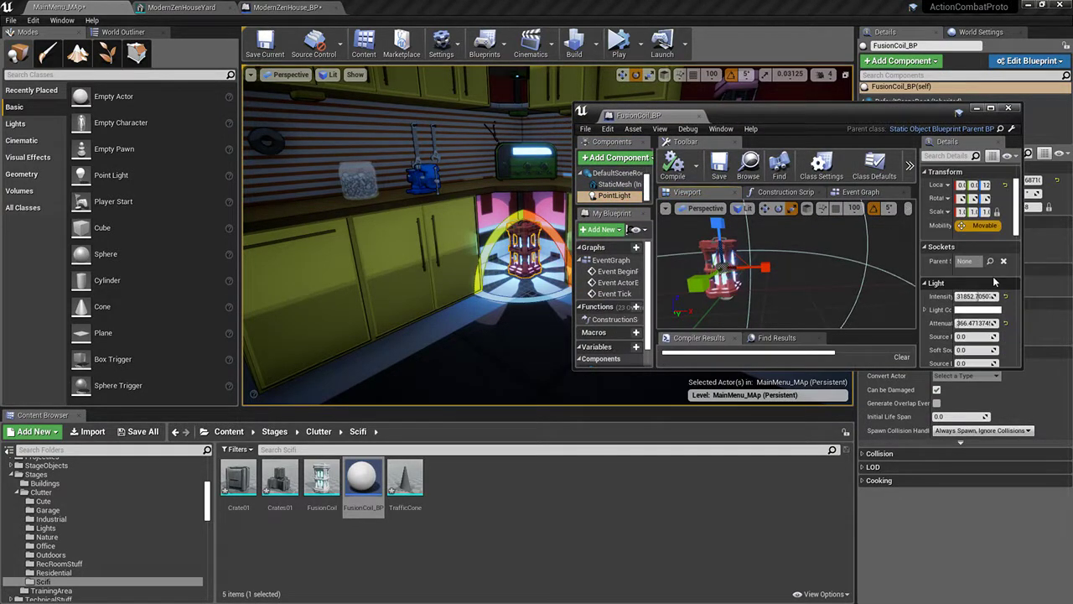
{"action": "left_click_drag", "start_coordinate": [1024, 216], "coordinate": [1063, 216]}
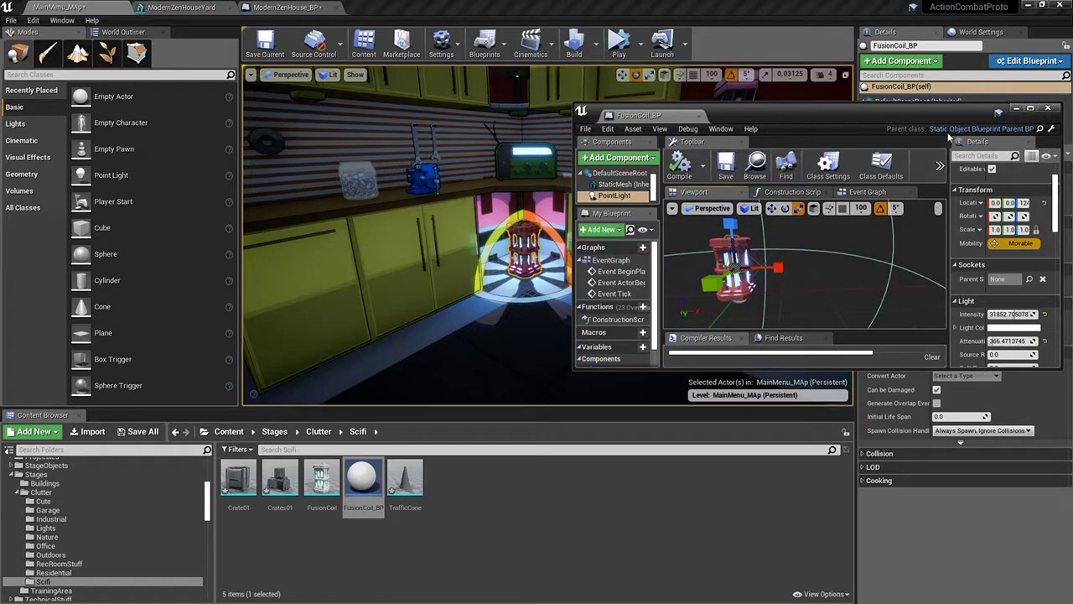
{"action": "left_click_drag", "start_coordinate": [948, 134], "coordinate": [876, 130]}
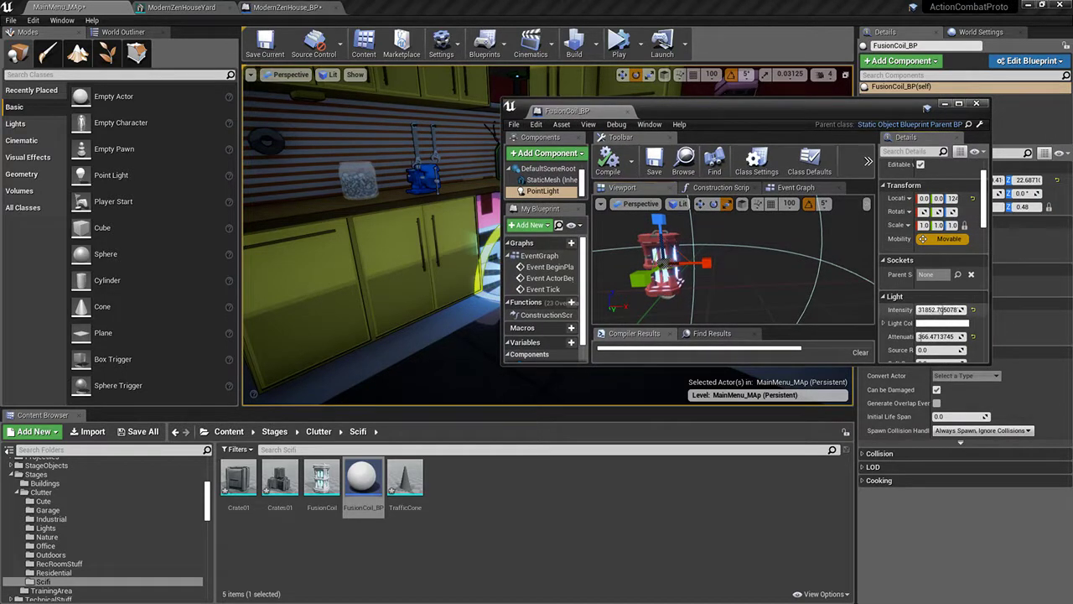
{"action": "left_click_drag", "start_coordinate": [704, 122], "coordinate": [273, 332]}
{"action": "mouse_move", "coordinate": [498, 518]}
{"action": "left_mouse_down"}
{"action": "mouse_move", "coordinate": [480, 518]}
{"action": "mouse_move", "coordinate": [517, 518]}
{"action": "left_mouse_up"}
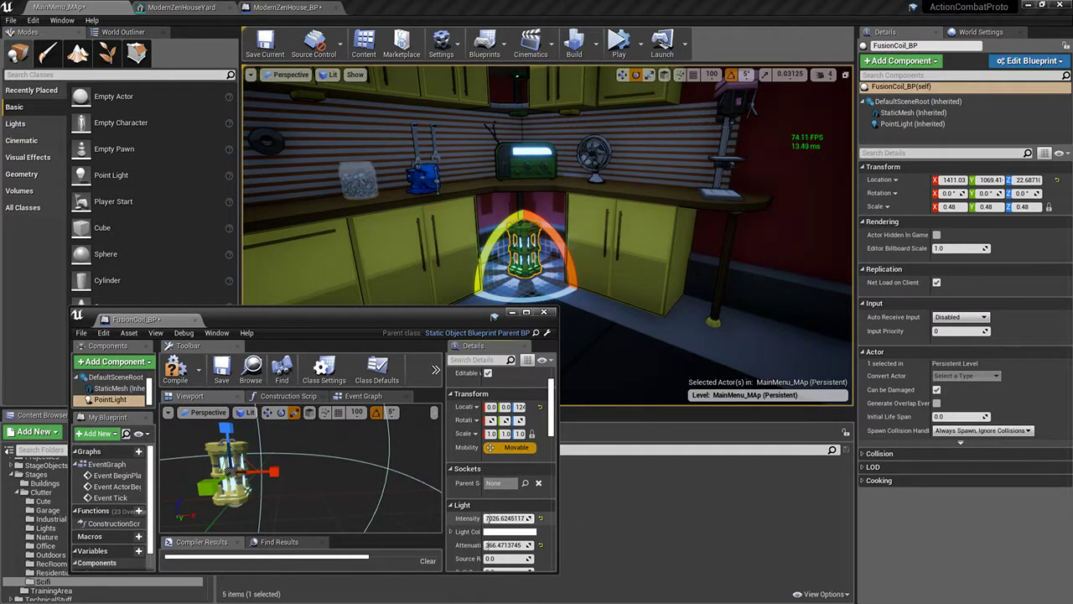
{"action": "left_click_drag", "start_coordinate": [392, 322], "coordinate": [456, 306]}
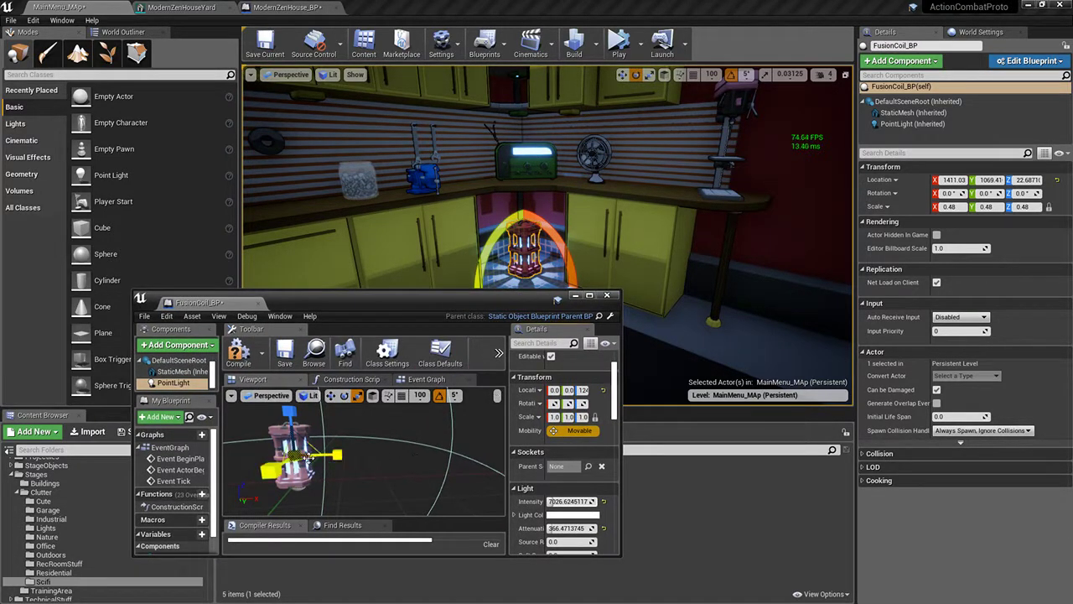
{"action": "mouse_move", "coordinate": [571, 528]}
{"action": "left_mouse_down"}
{"action": "mouse_move", "coordinate": [585, 528]}
{"action": "mouse_move", "coordinate": [565, 528]}
{"action": "left_mouse_up"}
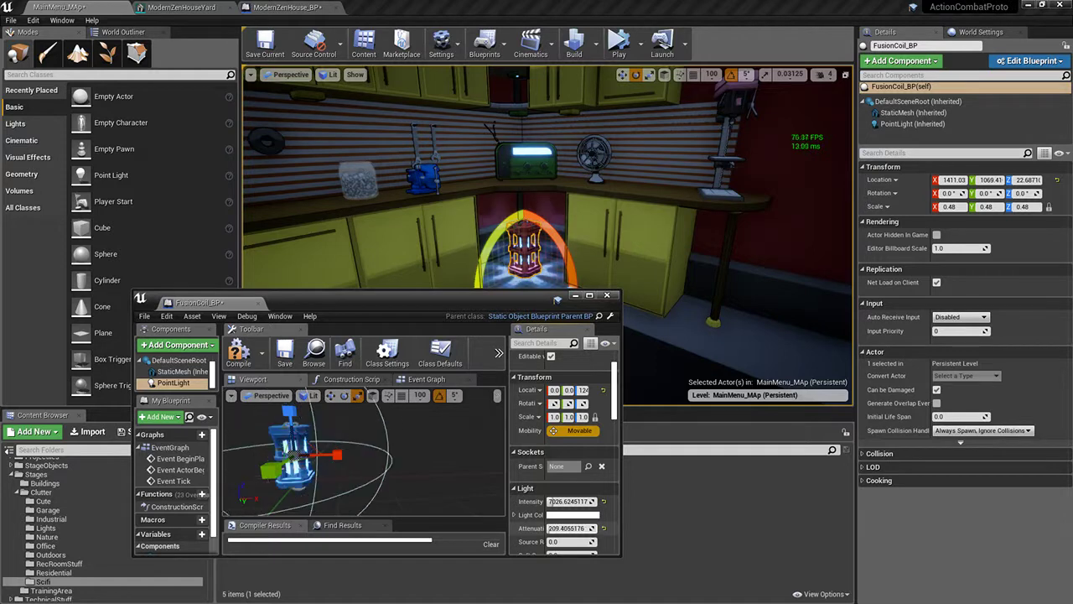
Step: Reset the static mesh component's scale to 1.0 on all axes in FusionCoil_BP and check the coil's size in the level
{"action": "right_click_drag", "start_coordinate": [505, 246], "coordinate": [490, 289]}
{"action": "key", "text": "w"}
{"action": "key", "text": "s"}
{"action": "key", "text": "s"}
{"action": "left_click", "coordinate": [179, 370]}
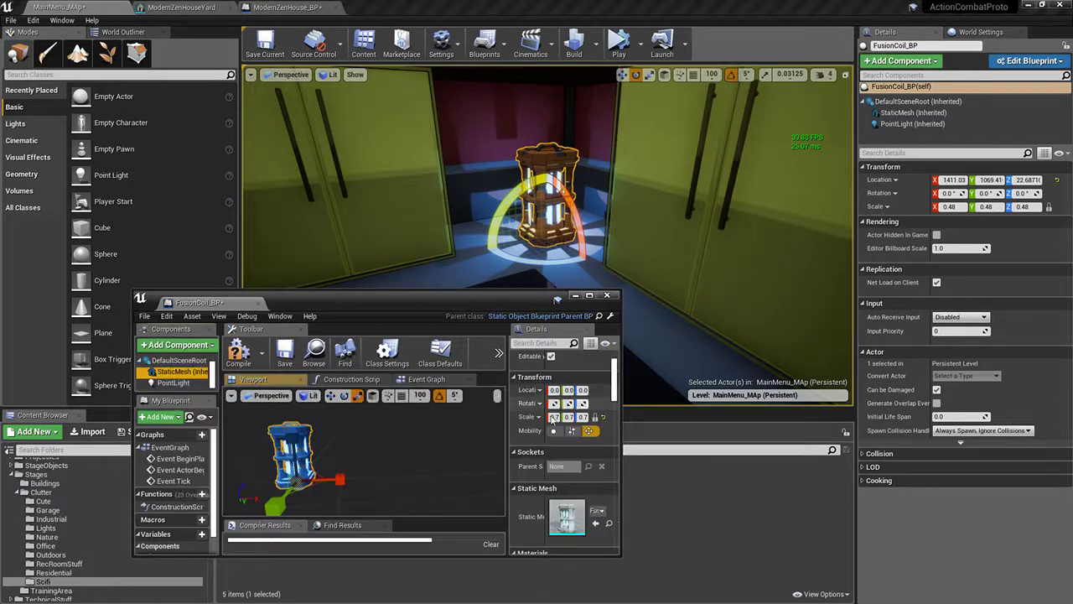
{"action": "left_click_drag", "start_coordinate": [554, 417], "coordinate": [599, 429]}
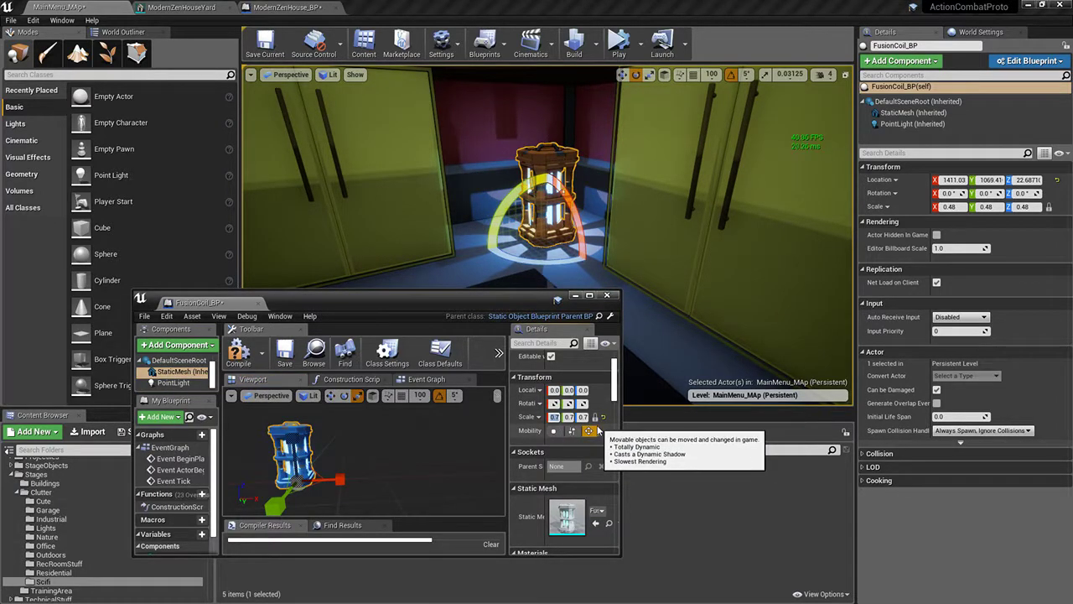
{"action": "left_click", "coordinate": [603, 416]}
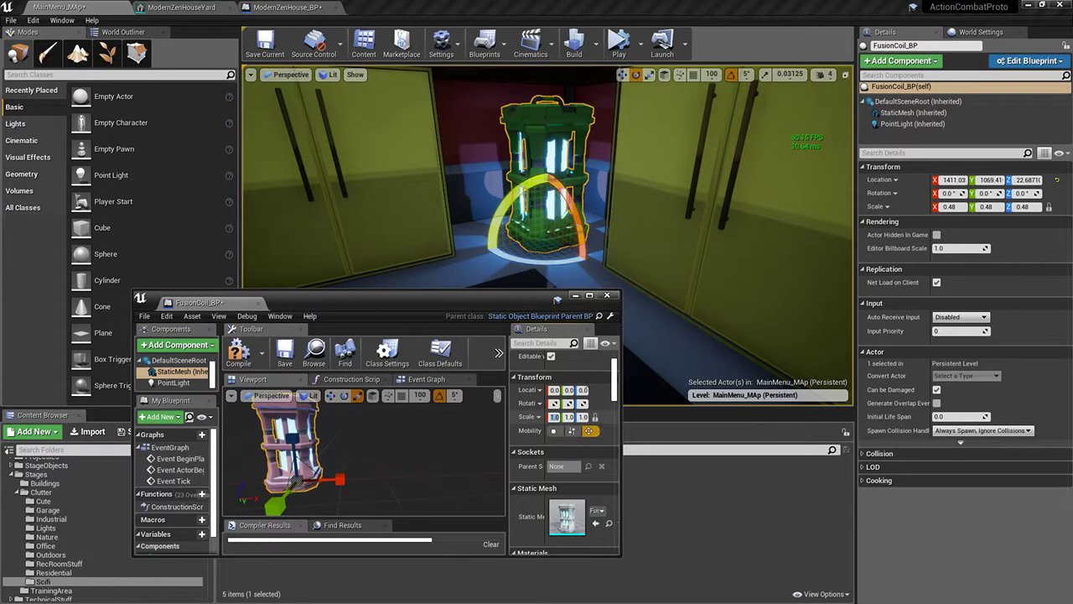
{"action": "key", "text": "s"}
{"action": "right_click_drag", "start_coordinate": [616, 256], "coordinate": [647, 256]}
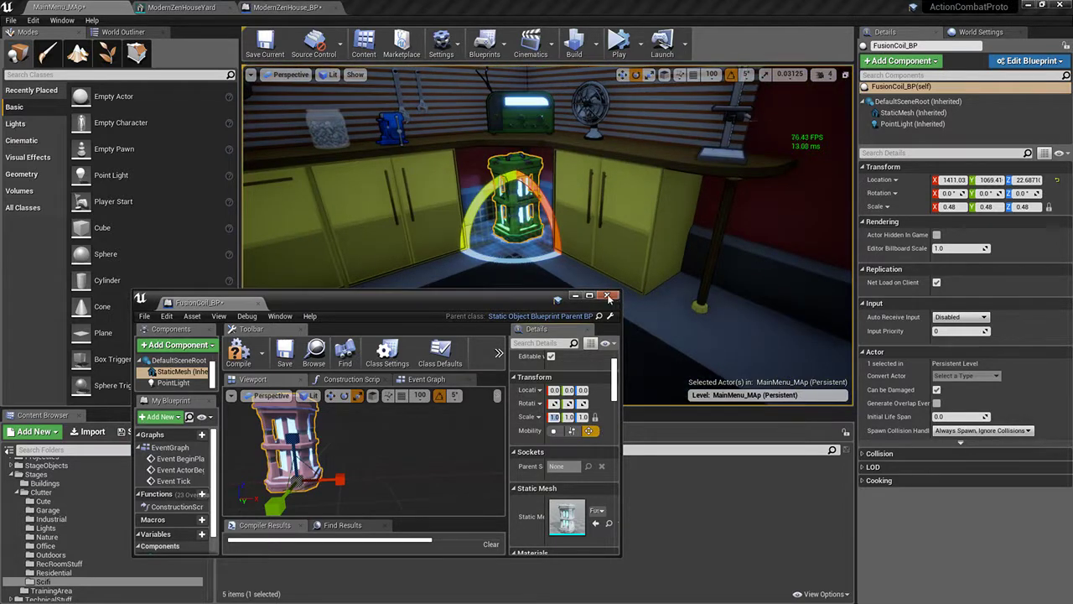
Step: Close the FusionCoil_BP editor, save all modified assets including the map, and clear the selection
{"action": "left_click", "coordinate": [607, 295]}
{"action": "left_click", "coordinate": [138, 431]}
{"action": "left_click", "coordinate": [635, 410]}
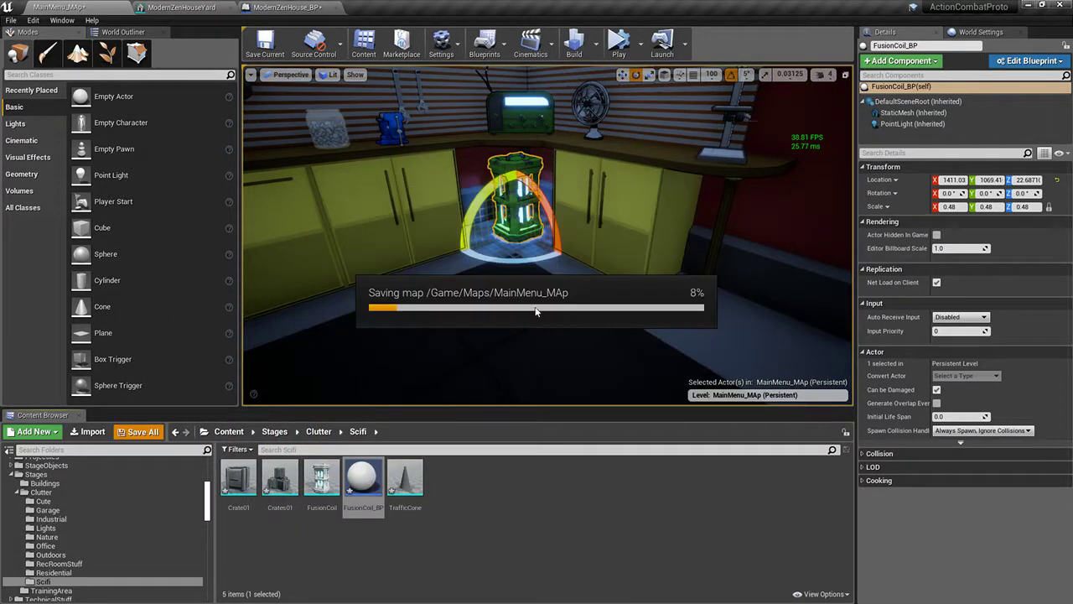
{"action": "key", "text": "Escape"}
Step: Duplicate the fusion coil in front of the original, scale the copy to about 0.346, and rotate it 15° around Z
{"action": "key", "text": "s"}
{"action": "right_click_drag", "start_coordinate": [539, 308], "coordinate": [549, 331]}
{"action": "key", "text": "w"}
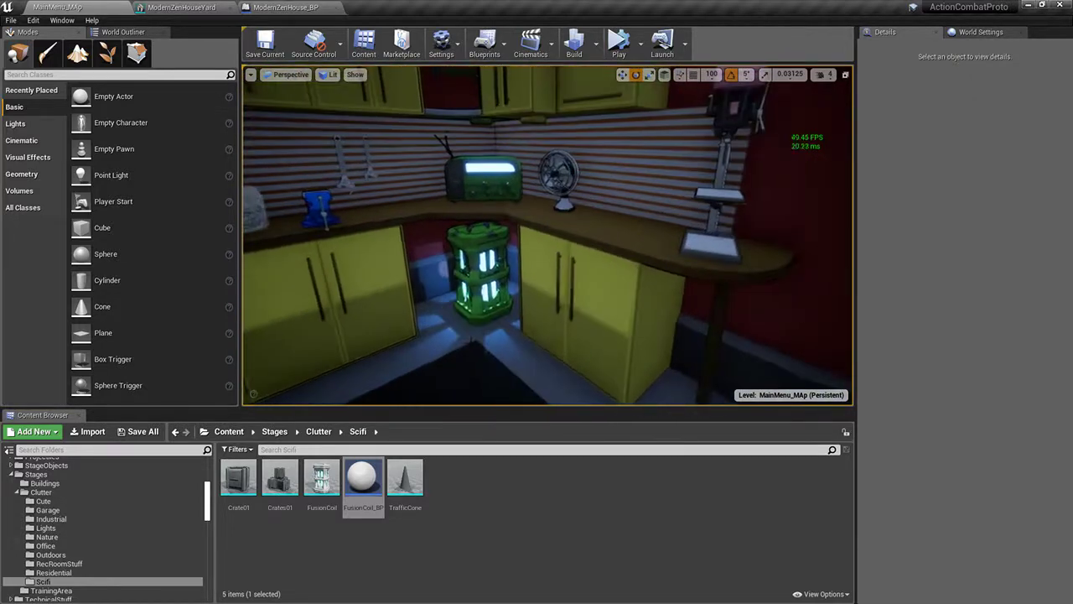
{"action": "left_click", "coordinate": [474, 300]}
{"action": "key", "text": "w"}
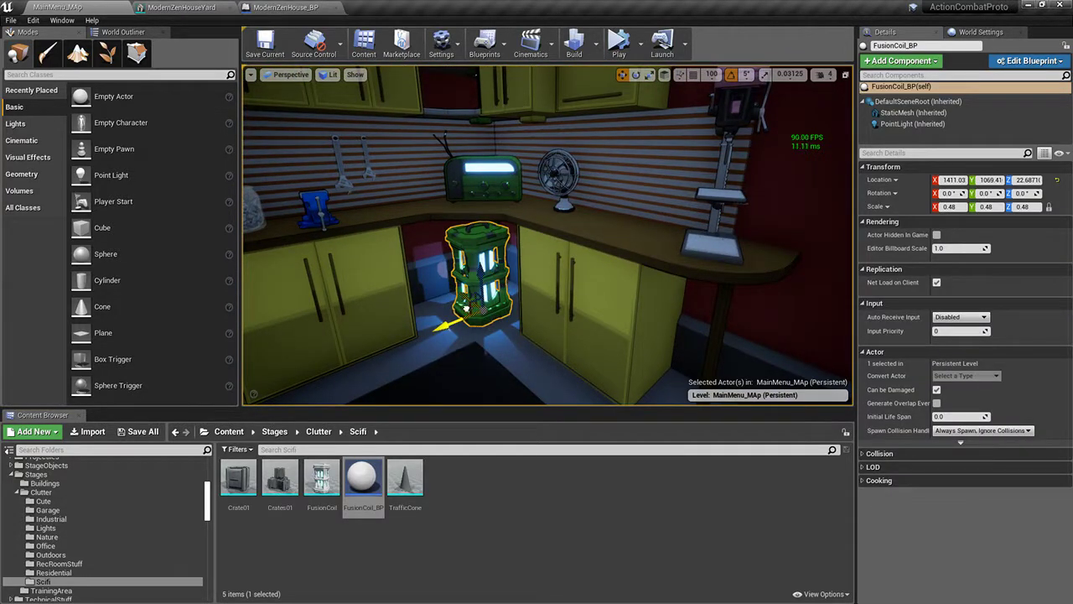
{"action": "left_click_drag", "start_coordinate": [466, 300], "coordinate": [438, 332]}
{"action": "right_click_drag", "start_coordinate": [438, 332], "coordinate": [420, 319]}
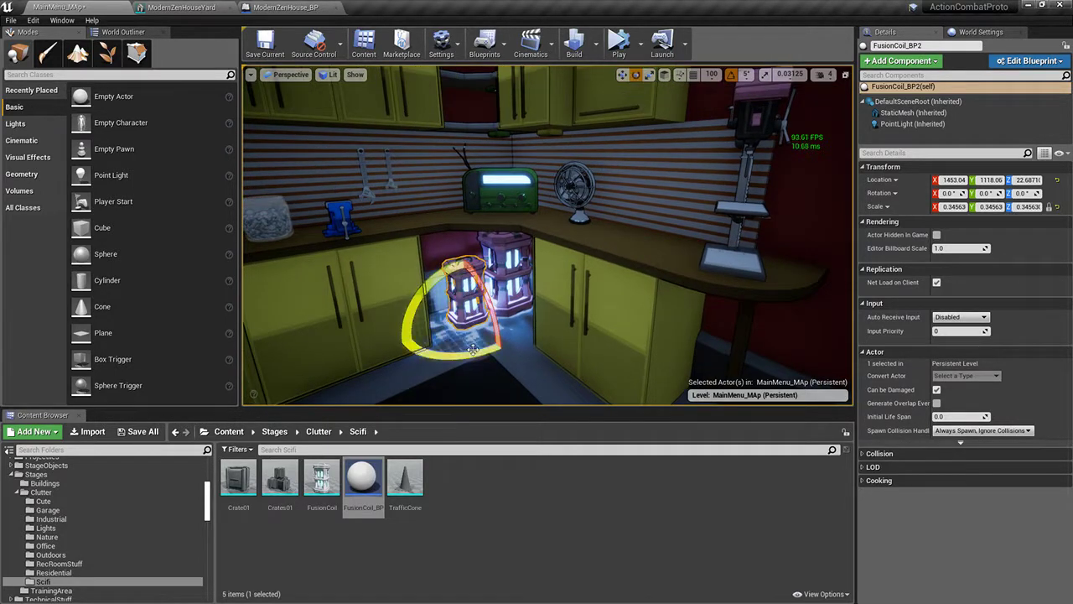
{"action": "left_click_drag", "start_coordinate": [473, 350], "coordinate": [404, 338]}
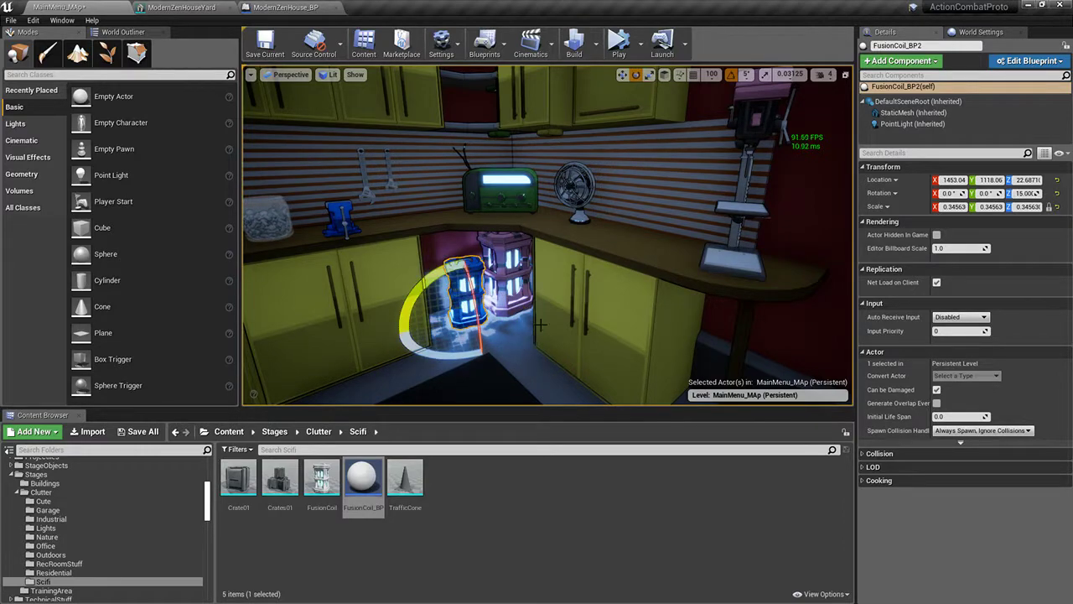
Step: Check the two coils from across the garage and save all changes to the level
{"action": "right_click_drag", "start_coordinate": [553, 267], "coordinate": [533, 256]}
{"action": "key", "text": "w"}
{"action": "key", "text": "s"}
{"action": "left_click", "coordinate": [475, 155]}
{"action": "key", "text": "s"}
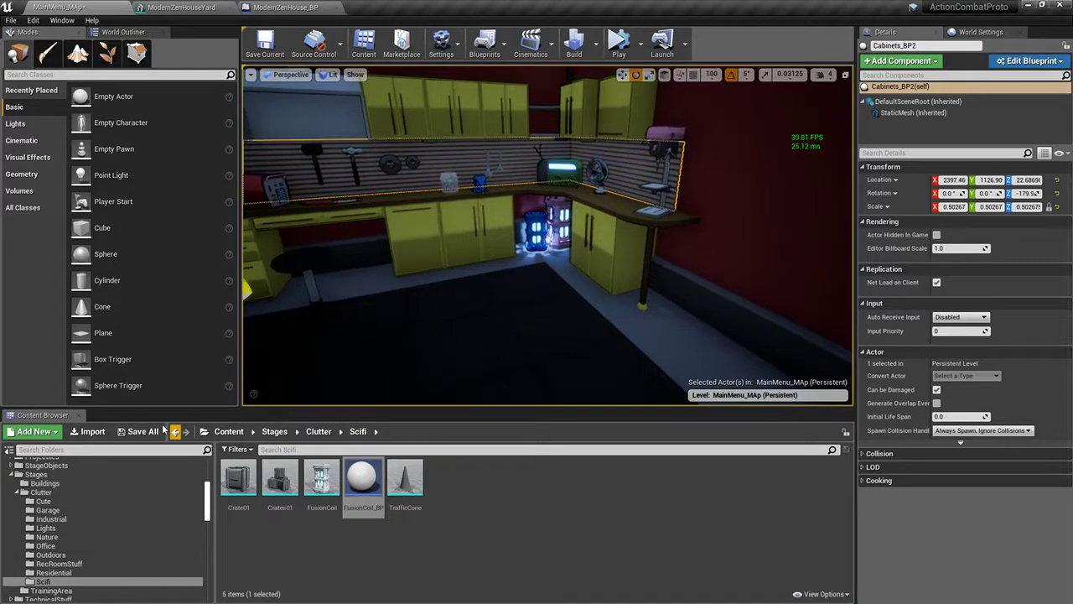
{"action": "left_click", "coordinate": [161, 430]}
{"action": "left_click", "coordinate": [627, 412]}
Step: Examine the corner counter, its props, and the two fusion coils beneath it from close up
{"action": "right_click_drag", "start_coordinate": [613, 307], "coordinate": [579, 315]}
{"action": "key", "text": "w"}
{"action": "key", "text": "w"}
{"action": "key", "text": "s"}
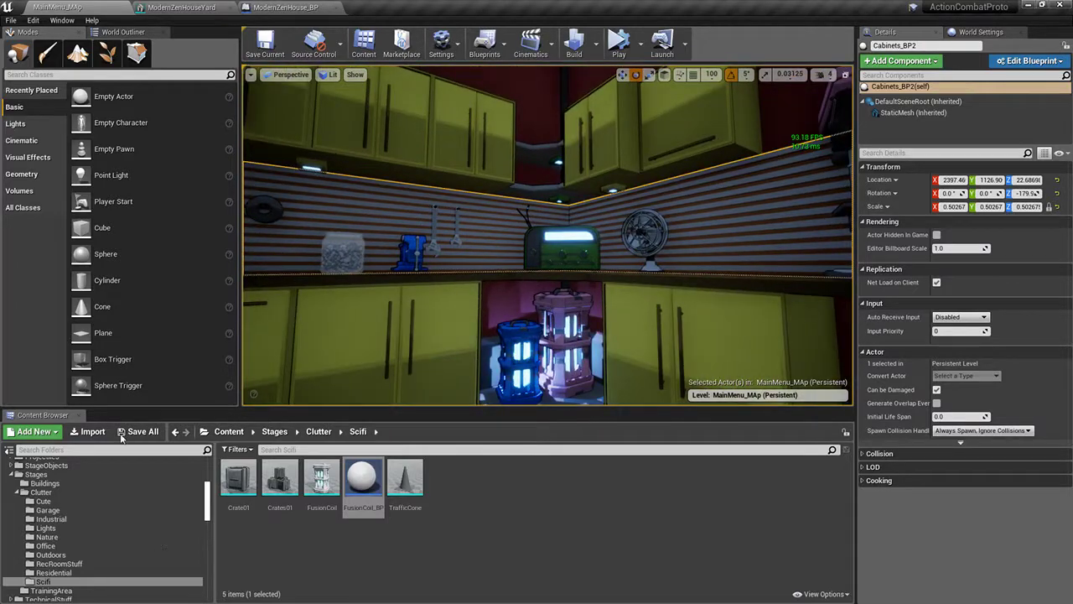
{"action": "key", "text": "s"}
{"action": "right_click_drag", "start_coordinate": [503, 277], "coordinate": [394, 159]}
{"action": "key", "text": "w"}
{"action": "key", "text": "a"}
Step: Simulate the level in an immersive full-screen viewport and hide the frame-rate display with the "stat fps" console command
{"action": "key", "text": "alt+p"}
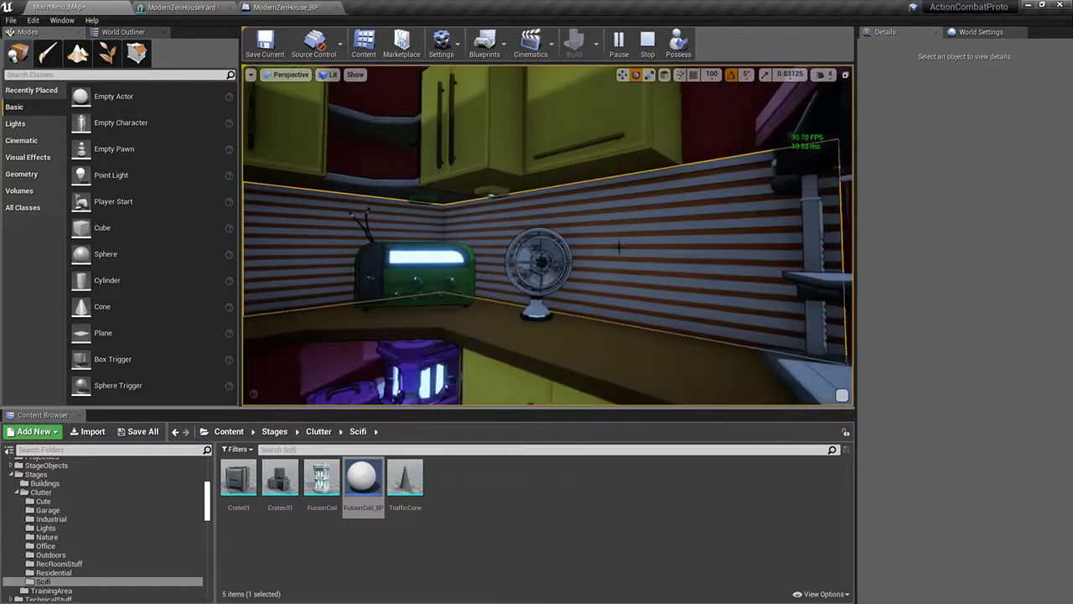
{"action": "key", "text": "F11"}
{"action": "key", "text": "grave"}
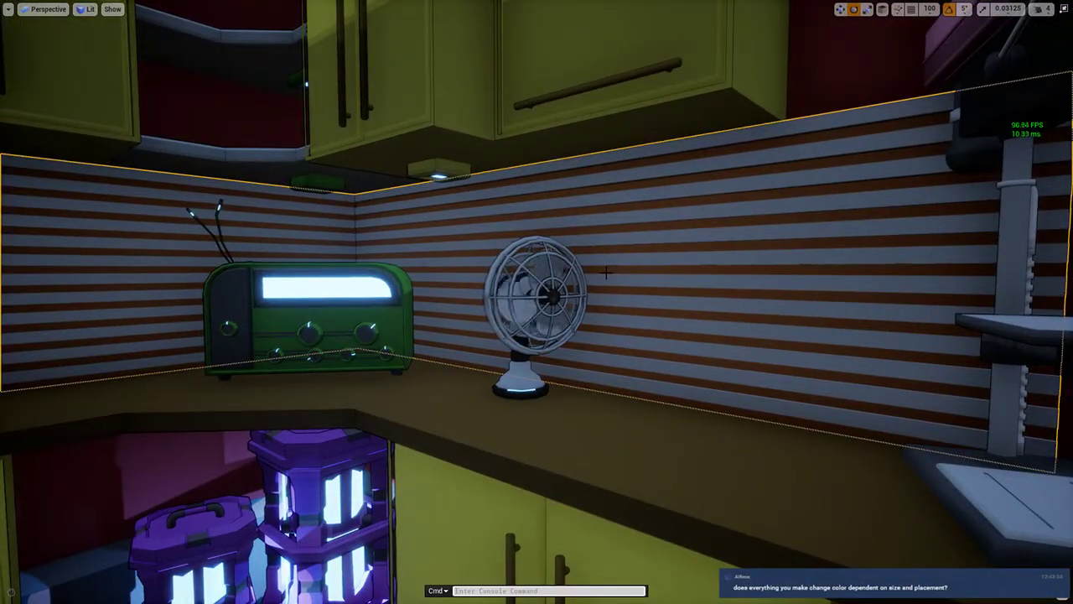
{"action": "type", "text": "stat fps"}
{"action": "key", "text": "Return"}
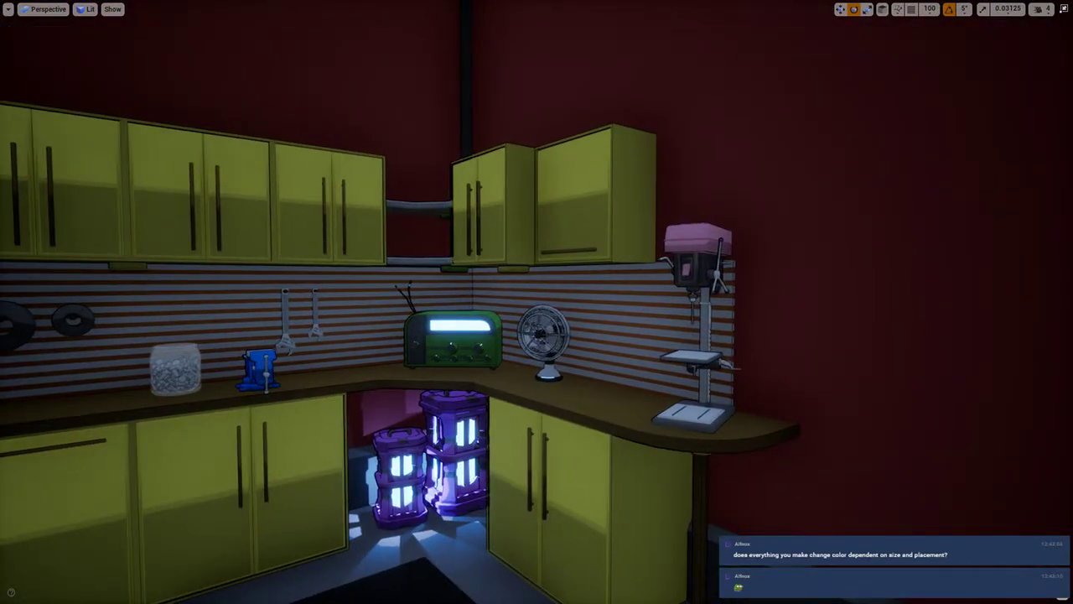
Step: Inspect the garage workbench, wall tools, counter props, and glowing fusion coils from several distances
{"action": "key", "text": "w"}
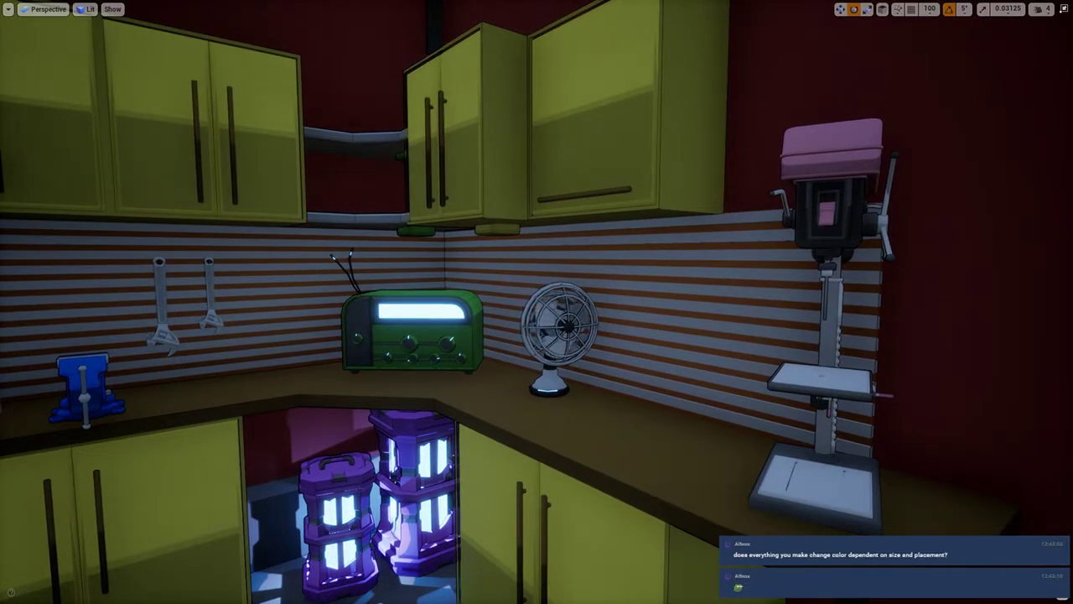
{"action": "key", "text": "s"}
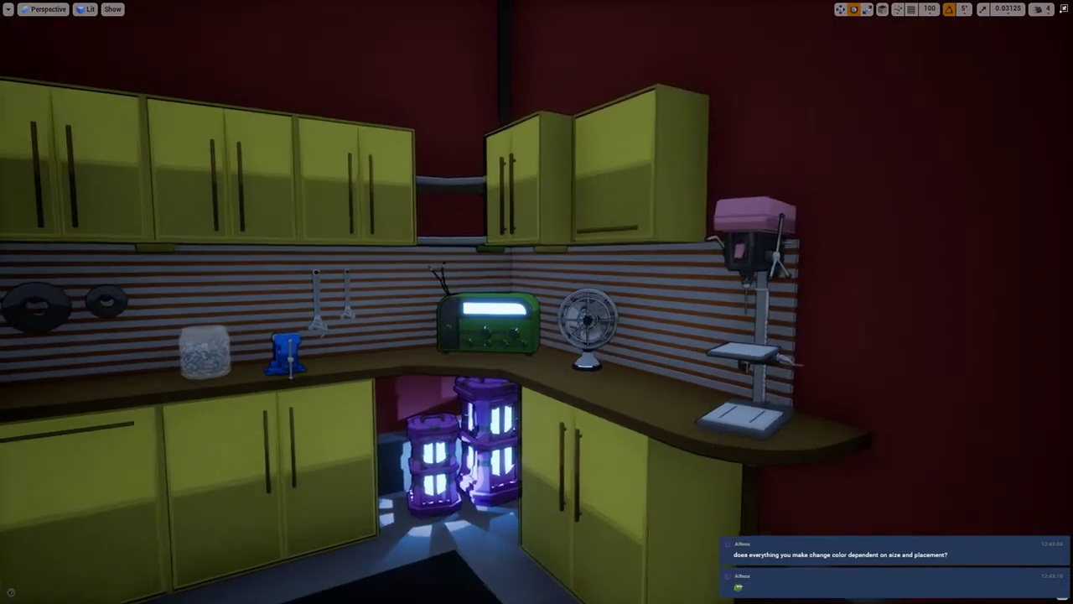
{"action": "right_click_drag", "start_coordinate": [537, 302], "coordinate": [788, 299]}
{"action": "key", "text": "w"}
{"action": "key", "text": "w"}
{"action": "key", "text": "w"}
{"action": "key", "text": "w"}
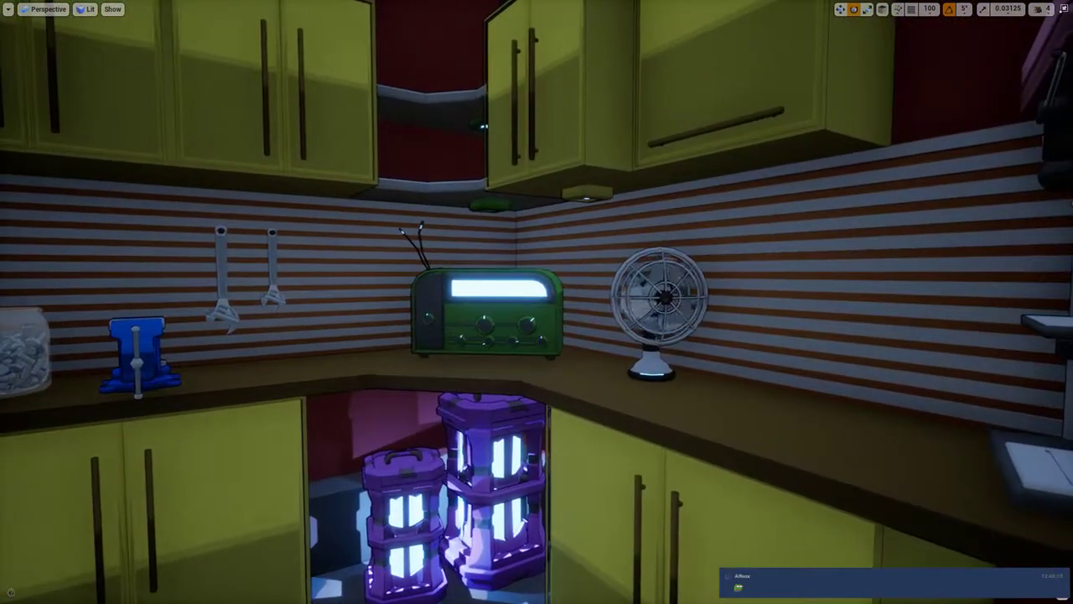
{"action": "key", "text": "w"}
{"action": "right_click_drag", "start_coordinate": [537, 298], "coordinate": [674, 299]}
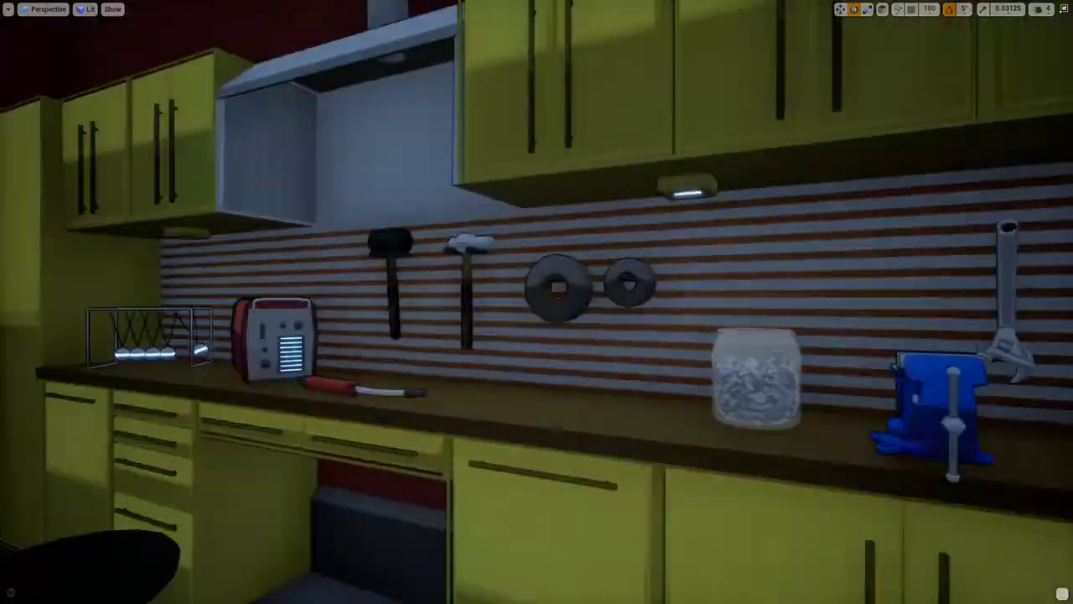
{"action": "right_click_drag", "start_coordinate": [537, 302], "coordinate": [477, 310]}
{"action": "key", "text": "w"}
{"action": "key", "text": "s"}
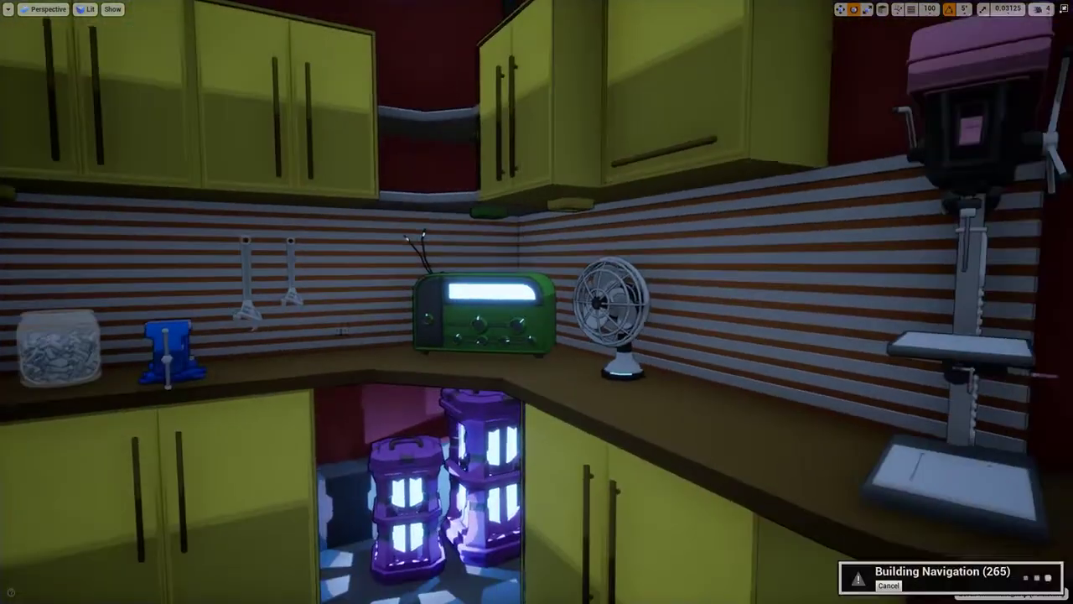
Step: Select the smaller fusion coil under the corner counter and nudge its position slightly on the floor
{"action": "left_click", "coordinate": [407, 503]}
{"action": "right_click_drag", "start_coordinate": [407, 503], "coordinate": [402, 553]}
{"action": "key", "text": "w"}
{"action": "key", "text": "s"}
{"action": "right_click_drag", "start_coordinate": [587, 494], "coordinate": [535, 461]}
{"action": "key", "text": "w"}
{"action": "left_click_drag", "start_coordinate": [474, 459], "coordinate": [473, 460]}
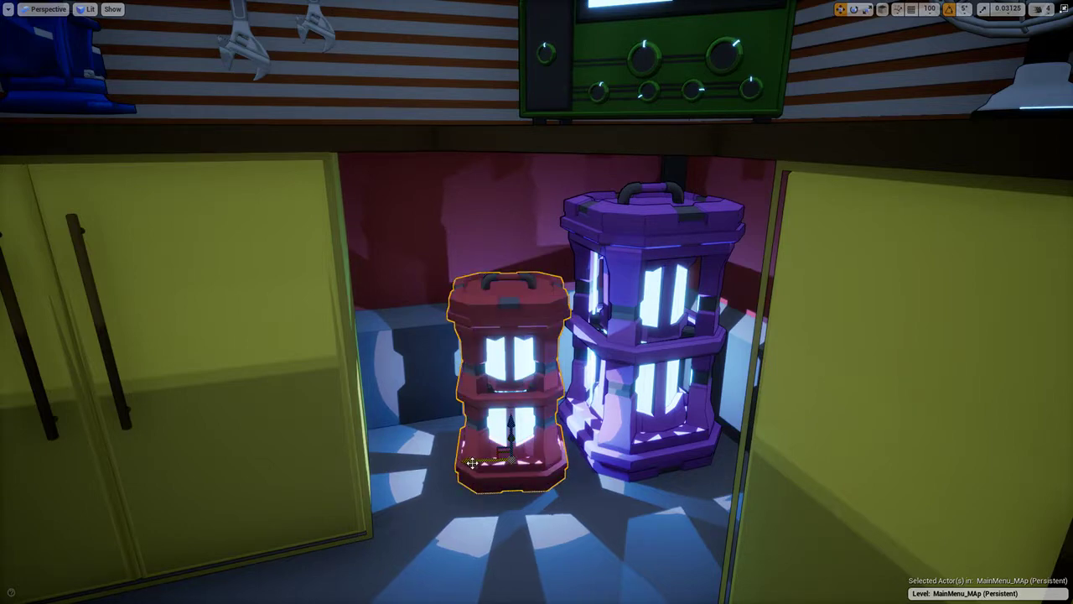
Step: Inspect the garage corner counter, fan and fusion coils from several distances while simulating the level, and stop the simulation
{"action": "right_click_drag", "start_coordinate": [573, 476], "coordinate": [545, 463]}
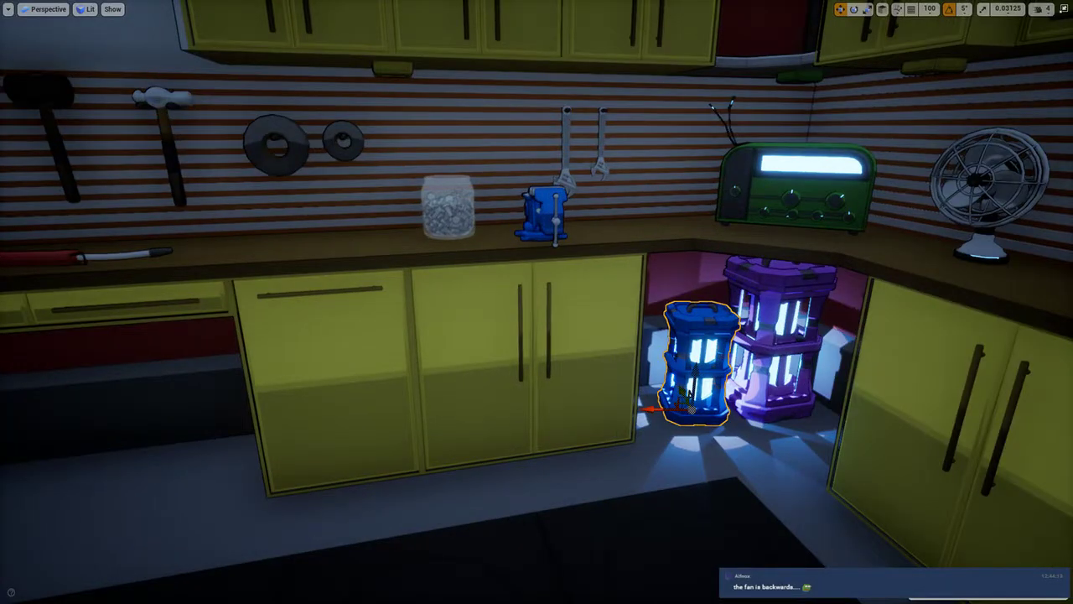
{"action": "right_click_drag", "start_coordinate": [555, 476], "coordinate": [637, 476]}
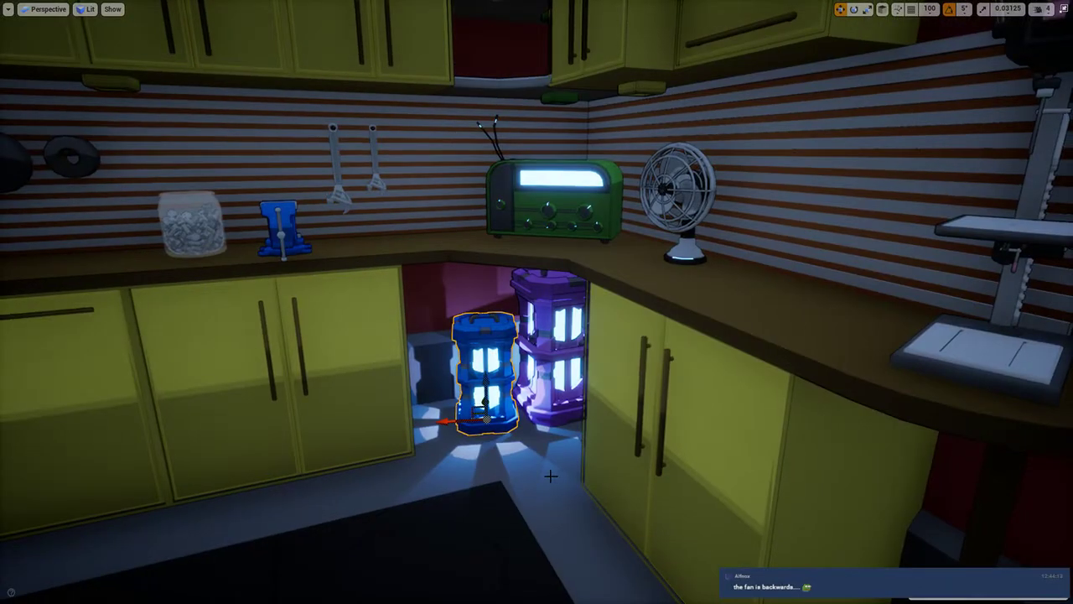
{"action": "key", "text": "F11"}
{"action": "right_click_drag", "start_coordinate": [551, 336], "coordinate": [472, 317]}
{"action": "key", "text": "alt+s"}
{"action": "key", "text": "s"}
{"action": "key", "text": "w"}
{"action": "key", "text": "w"}
{"action": "key", "text": "s"}
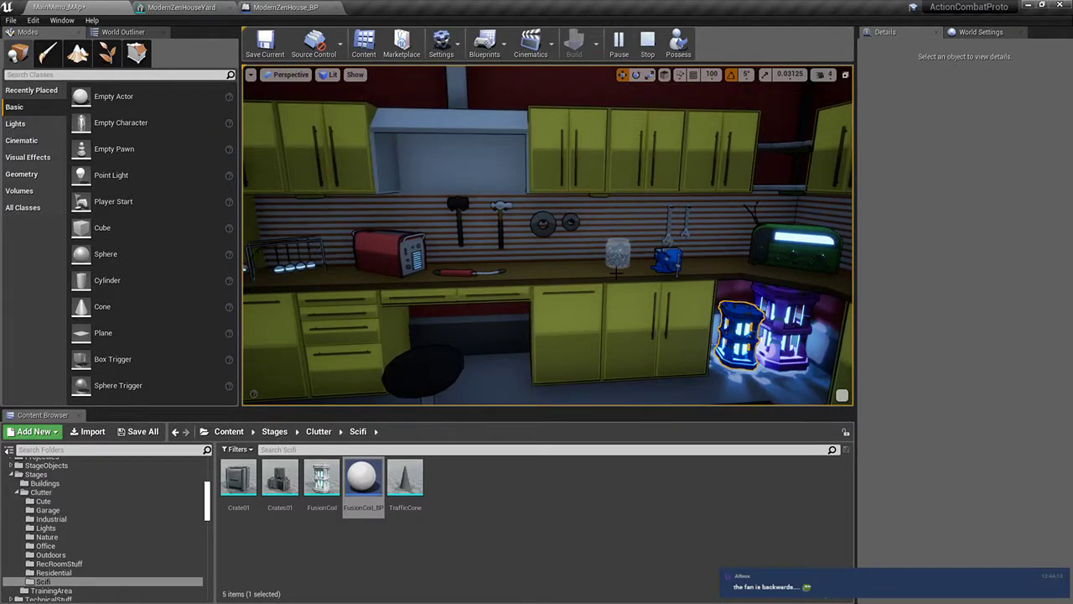
{"action": "key", "text": "Escape"}
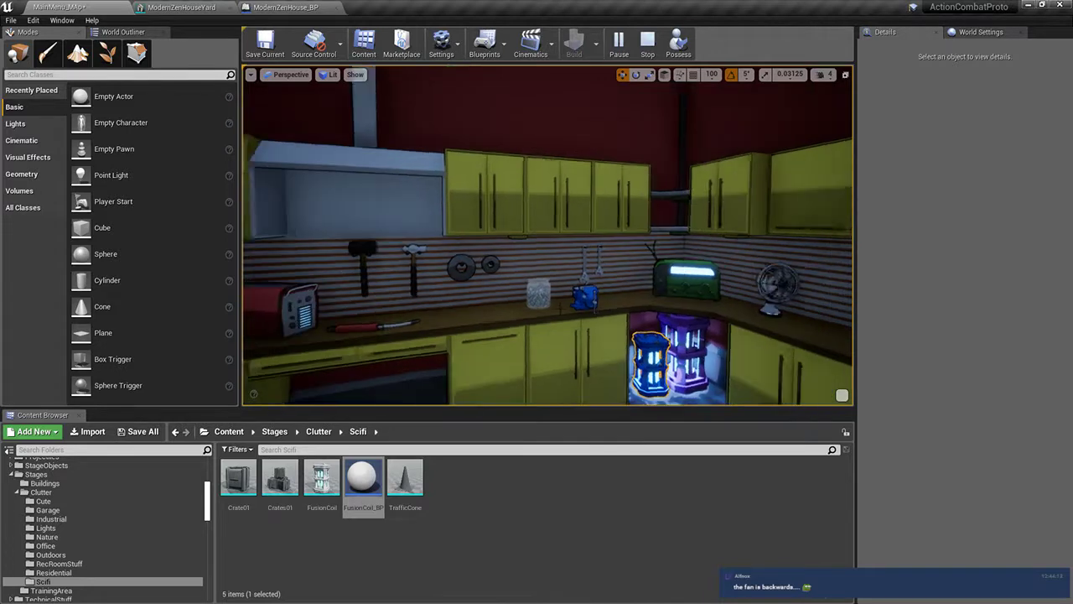
Step: Find the DeskFanFixed_Anim animation in the Garage clutter folder, set its Rate Scale to -1, and close it
{"action": "left_click", "coordinate": [67, 501]}
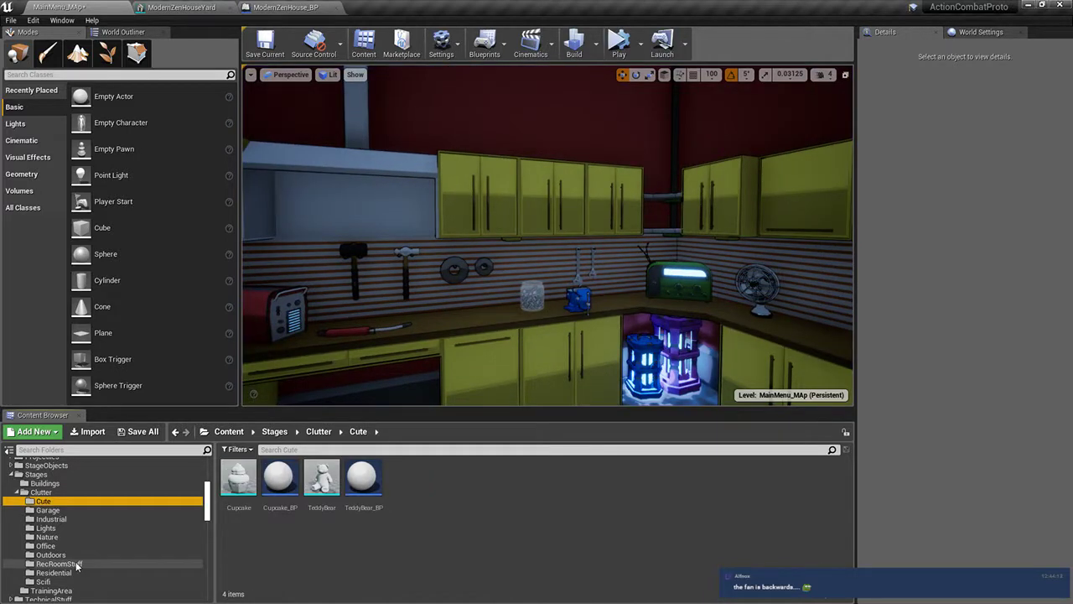
{"action": "left_click", "coordinate": [76, 563]}
{"action": "left_click", "coordinate": [75, 554]}
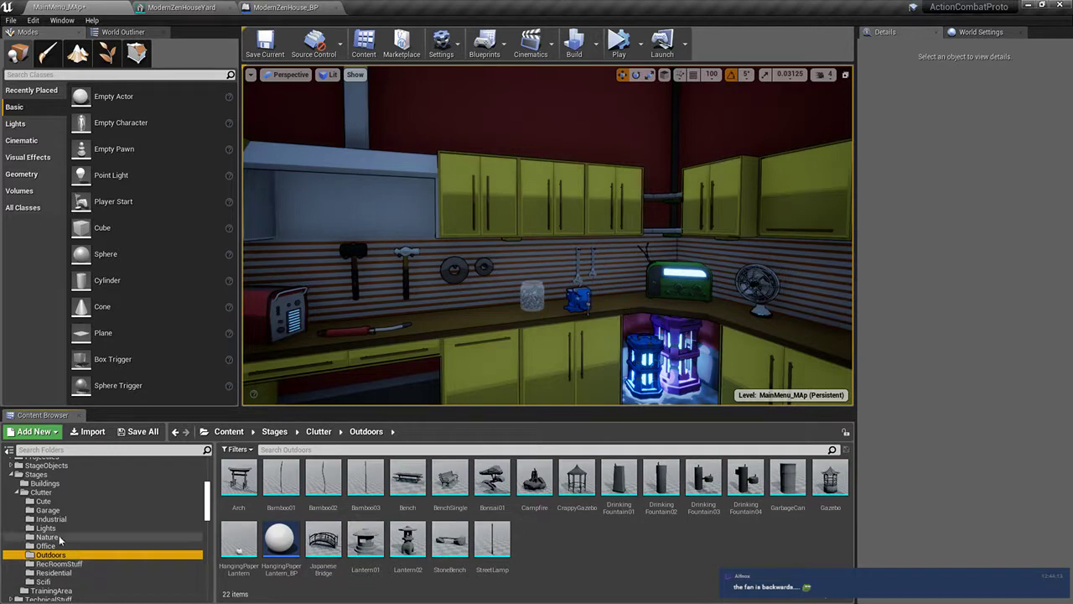
{"action": "left_click", "coordinate": [52, 510]}
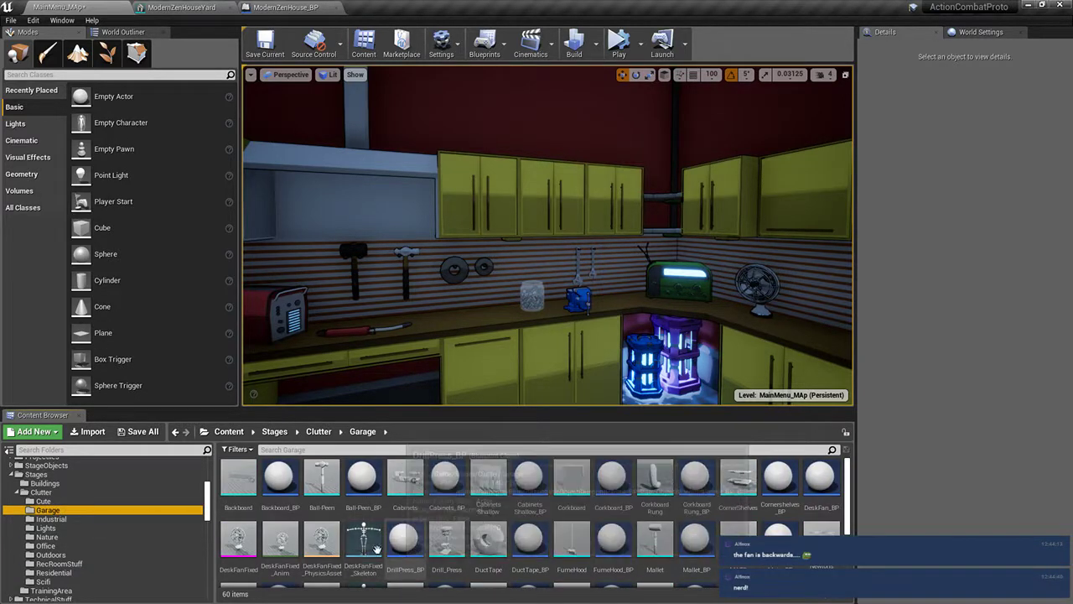
{"action": "double_click", "coordinate": [280, 541]}
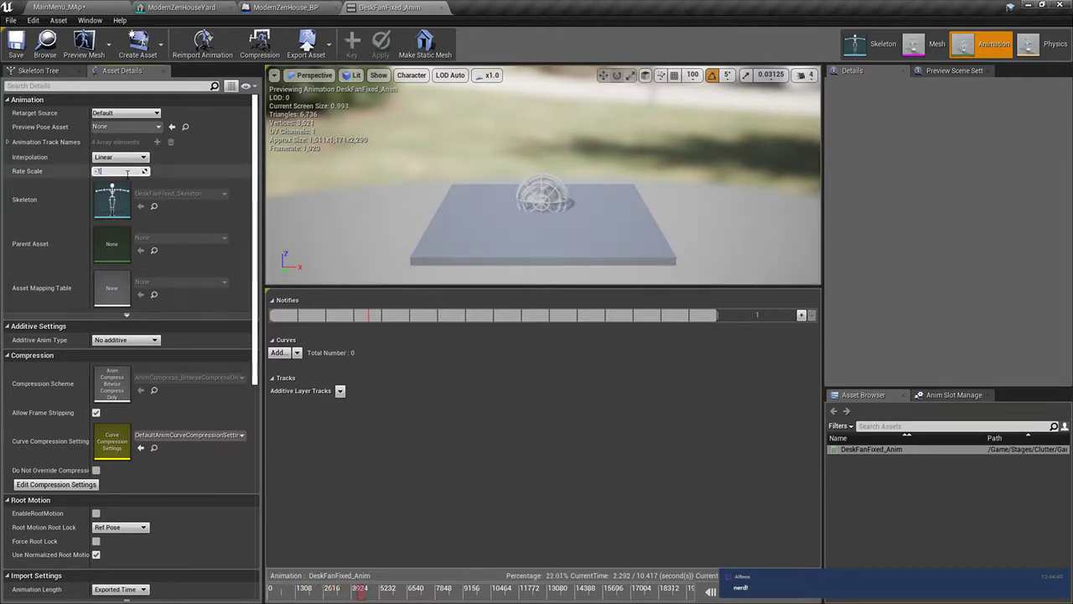
{"action": "left_click", "coordinate": [66, 7]}
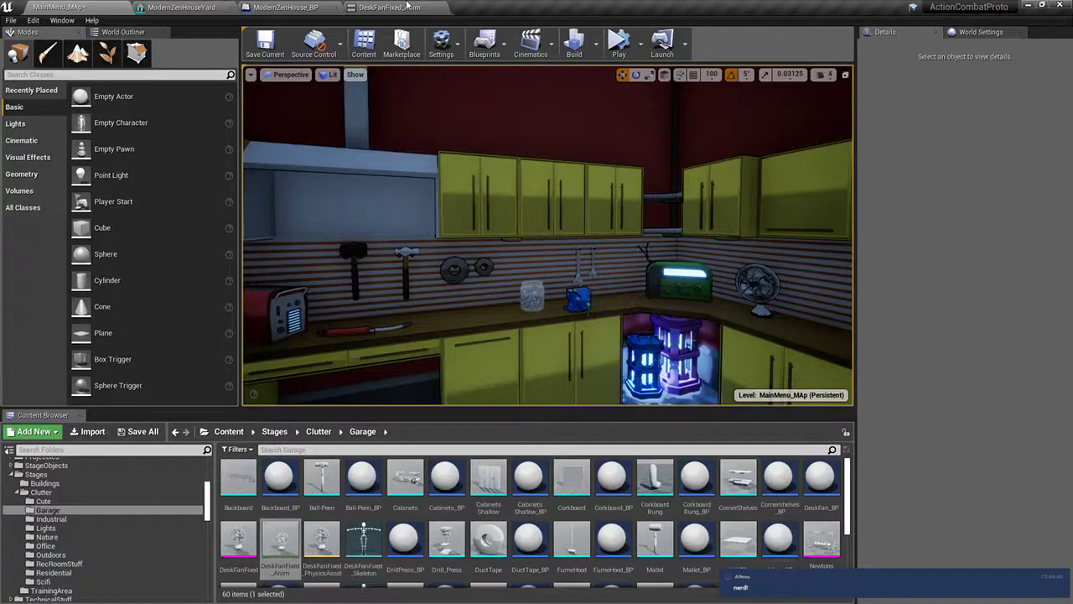
{"action": "left_click", "coordinate": [442, 8]}
Step: Run the level and view the garage corner with the desk fan in an immersive full-screen viewport
{"action": "left_click", "coordinate": [619, 42]}
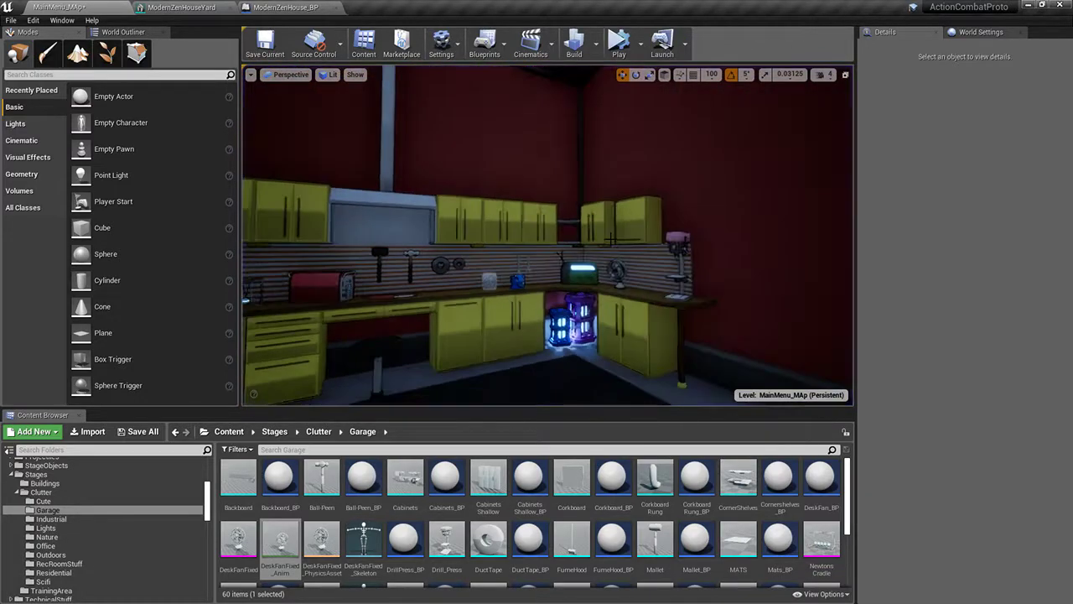
{"action": "key", "text": "F11"}
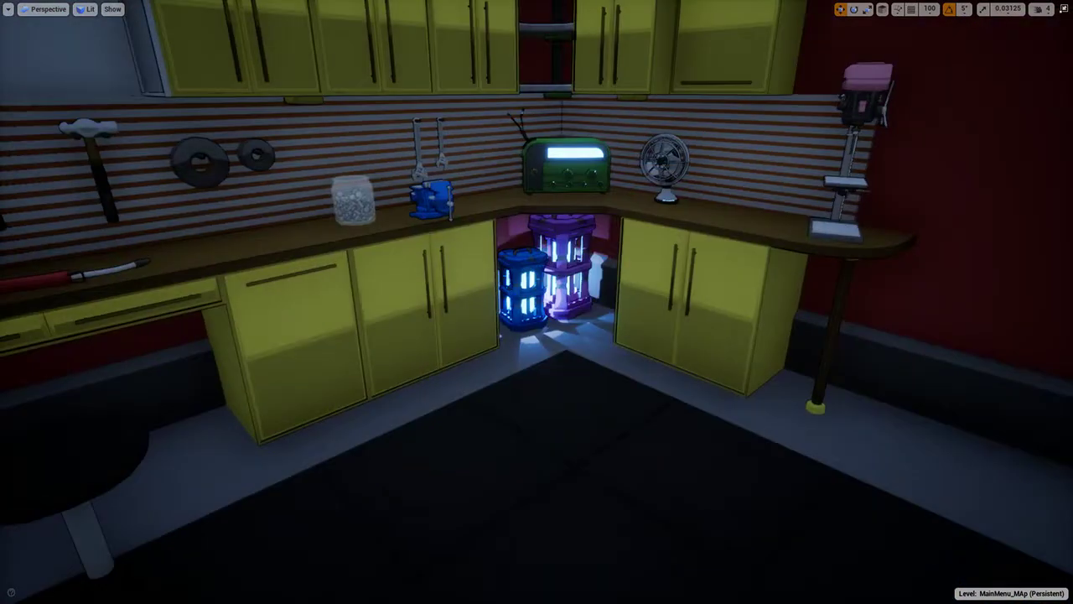
{"action": "key", "text": "F11"}
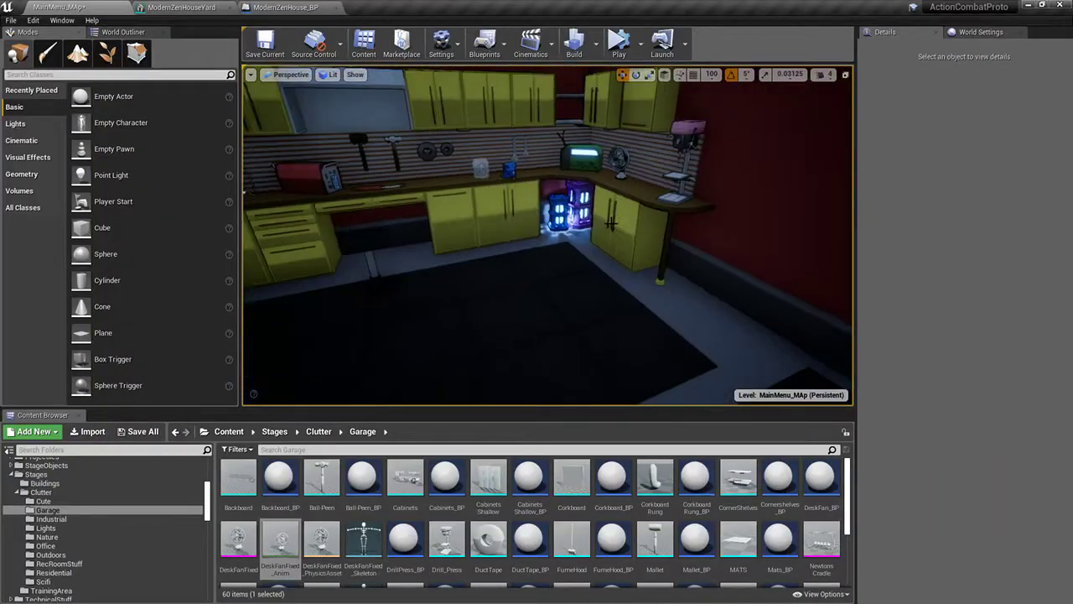
Step: Import the EdisonBulb model from the Clutter\Lighting model folder into the Lights clutter folder
{"action": "left_click", "coordinate": [52, 529]}
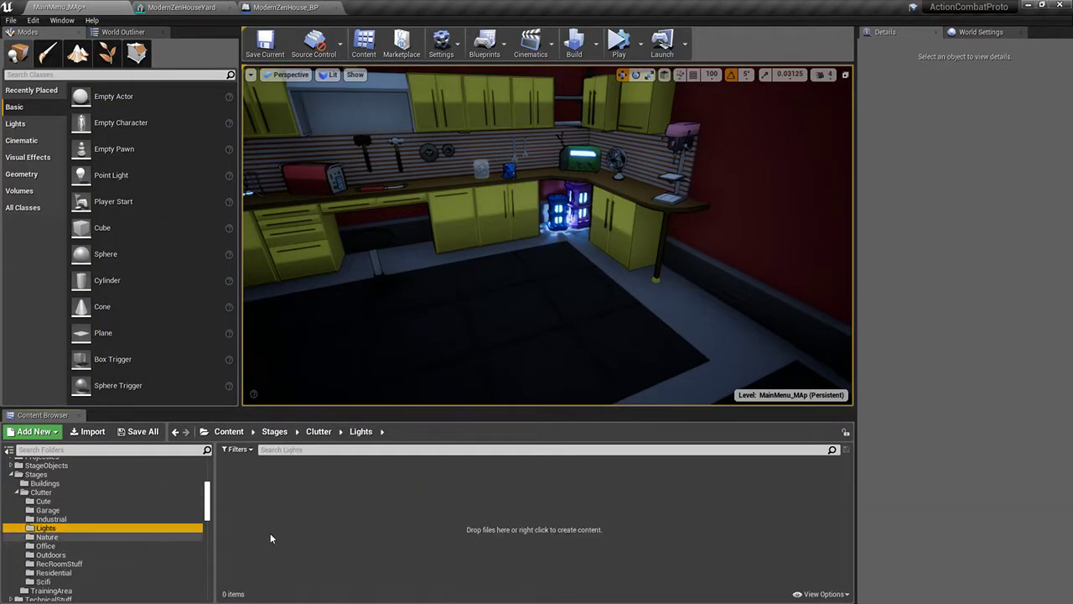
{"action": "left_click", "coordinate": [88, 431]}
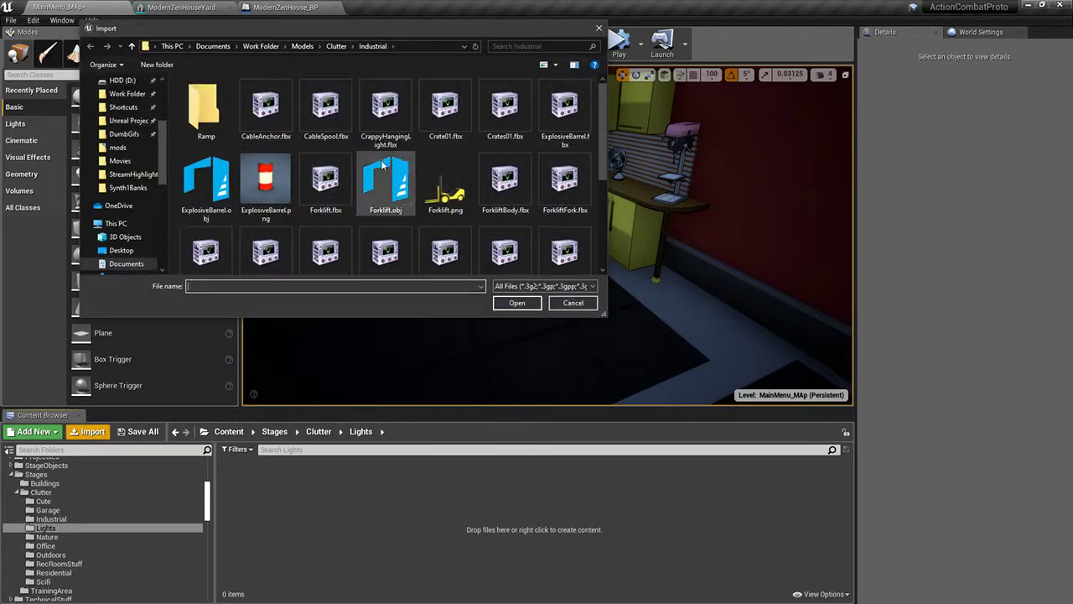
{"action": "left_click", "coordinate": [336, 46]}
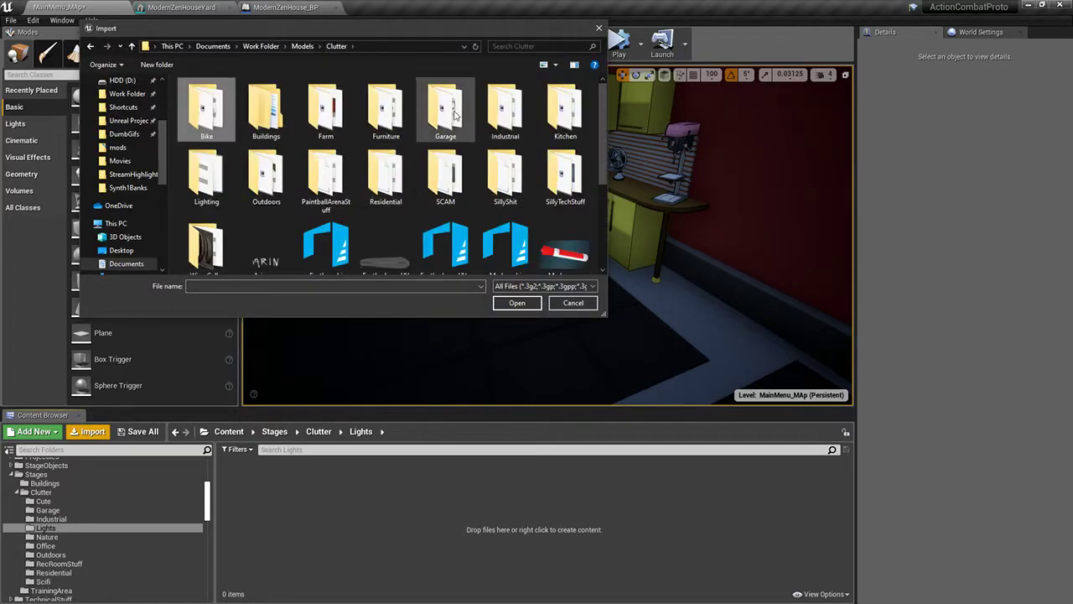
{"action": "left_click", "coordinate": [210, 185]}
{"action": "double_click", "coordinate": [209, 185]}
{"action": "double_click", "coordinate": [201, 97]}
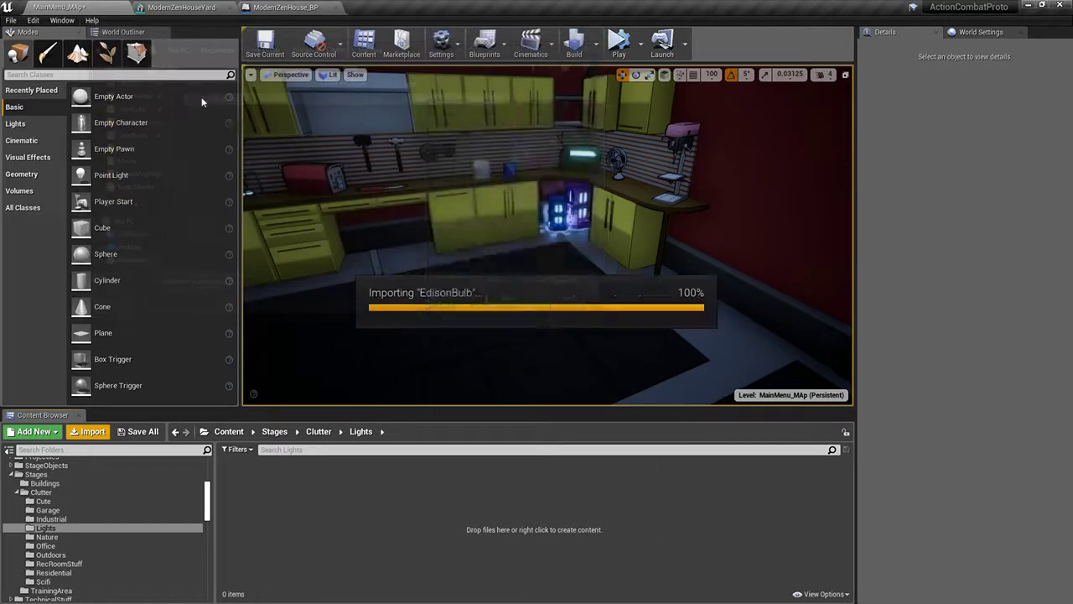
{"action": "left_click", "coordinate": [598, 516]}
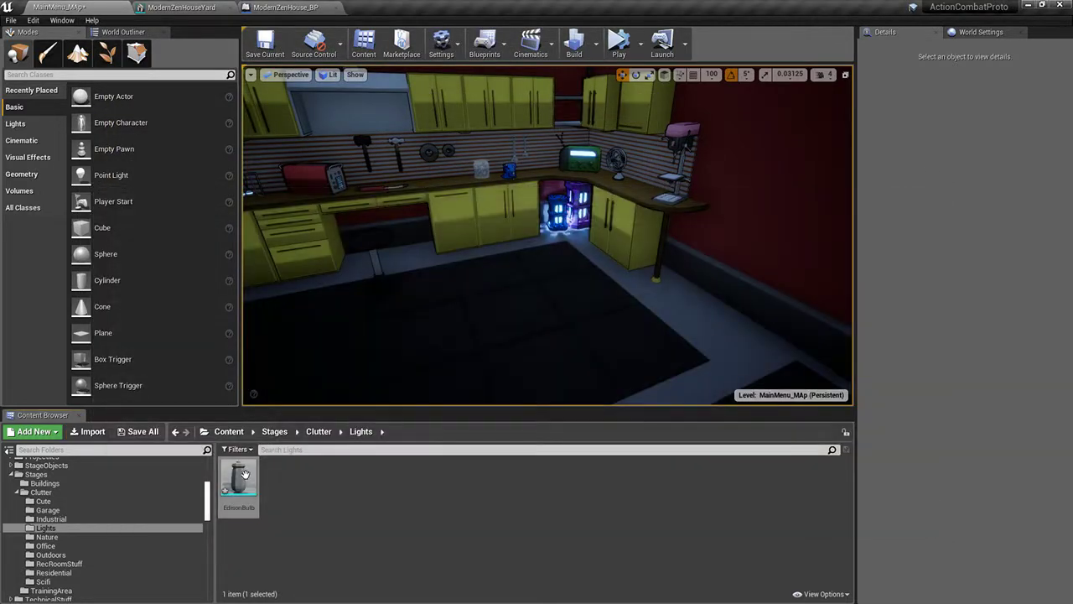
Step: Open the EdisonBulb mesh and assign the M_MatteDefault material to its Glass slot
{"action": "double_click", "coordinate": [240, 482]}
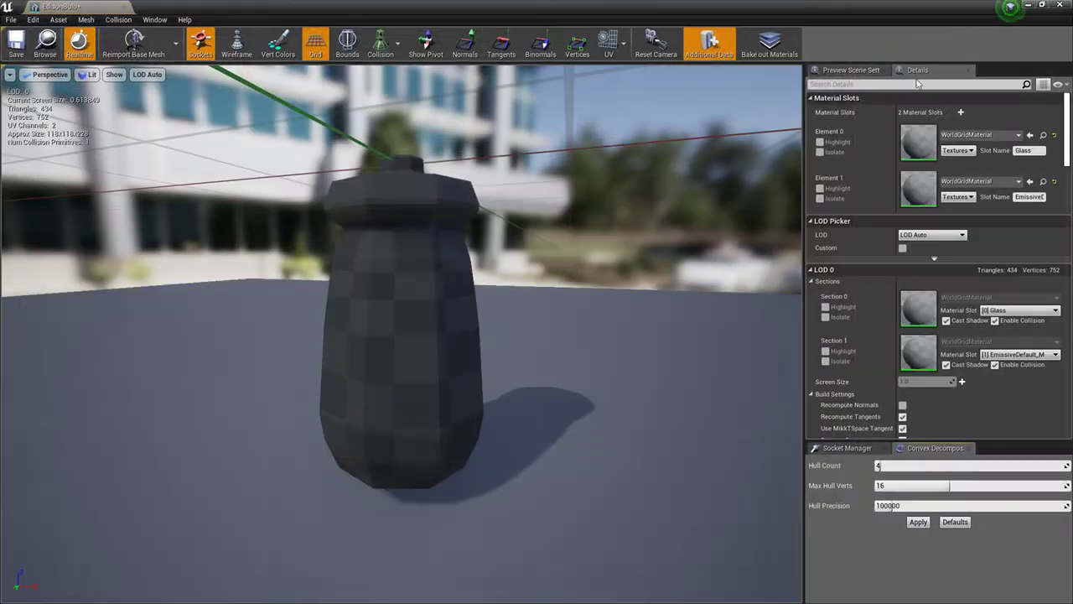
{"action": "left_click", "coordinate": [956, 136]}
{"action": "left_click", "coordinate": [955, 135]}
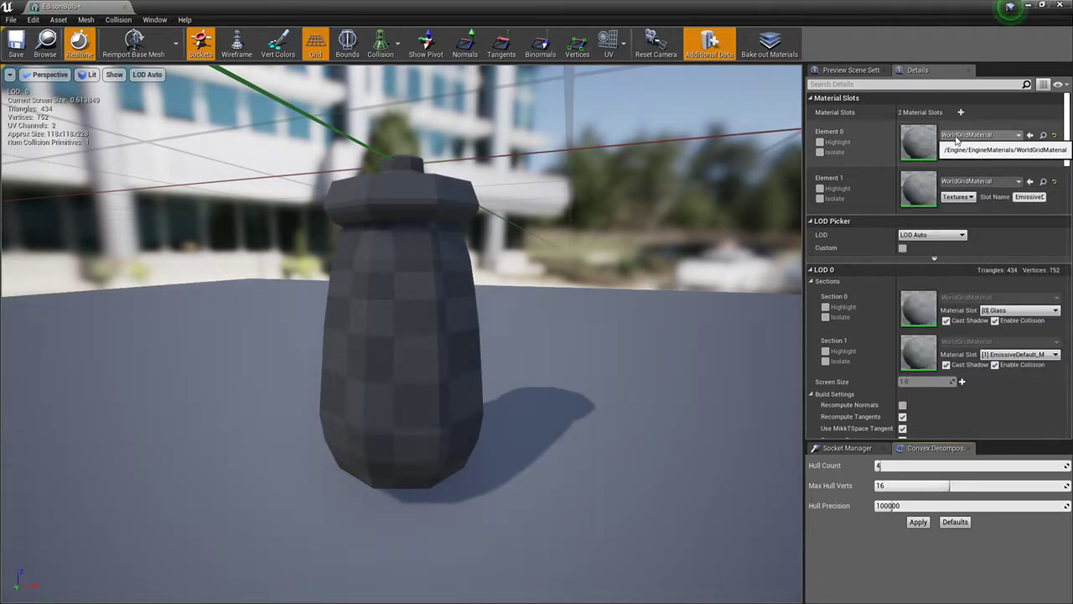
{"action": "left_click", "coordinate": [956, 138]}
{"action": "right_click_drag", "start_coordinate": [621, 266], "coordinate": [528, 348]}
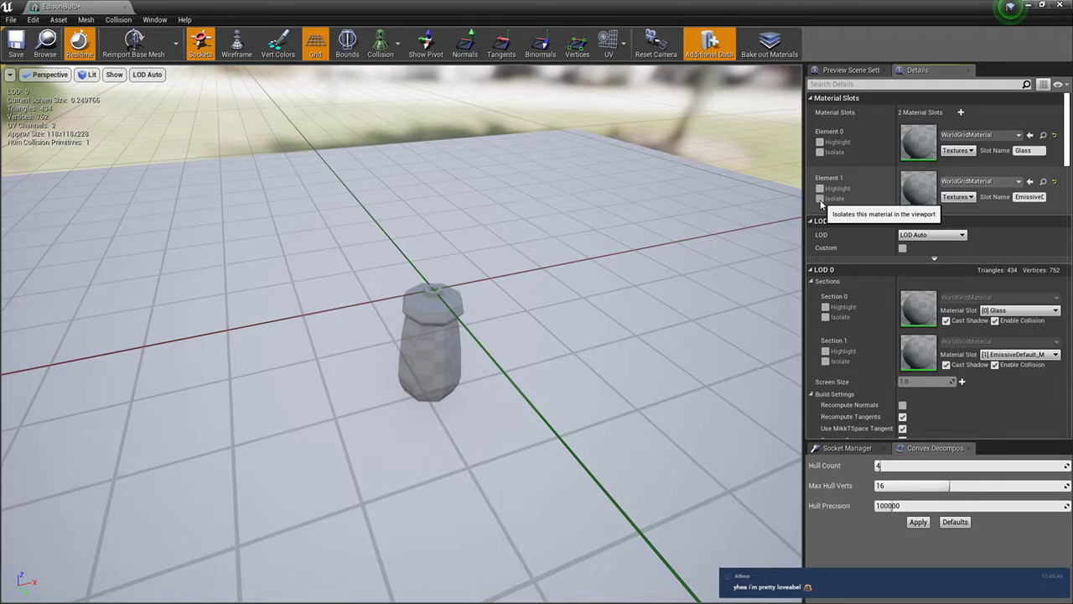
{"action": "left_click", "coordinate": [964, 135]}
{"action": "type", "text": "mattede"}
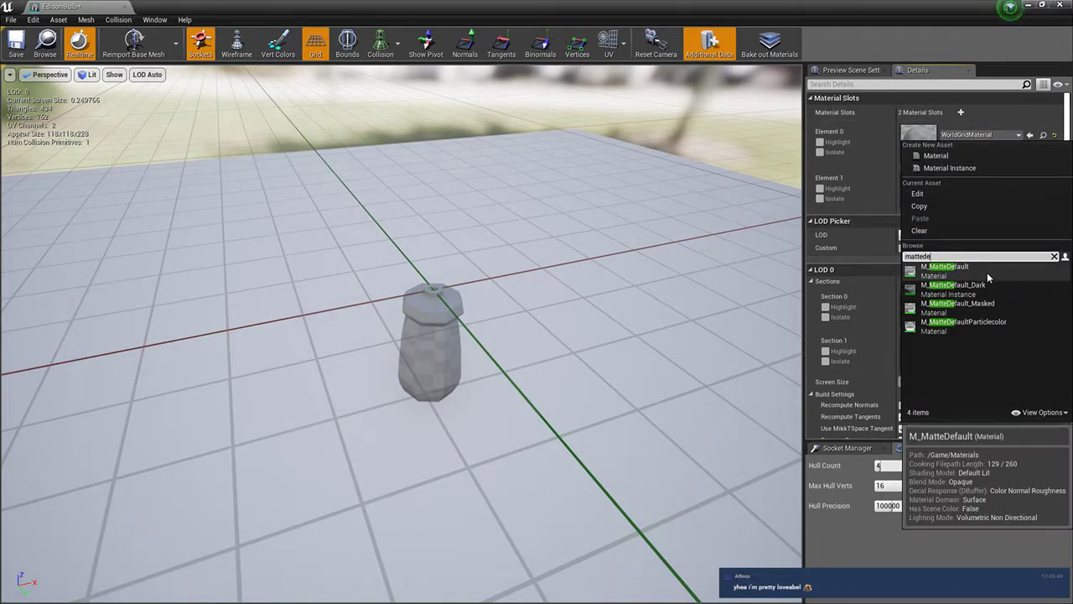
{"action": "left_click", "coordinate": [947, 271]}
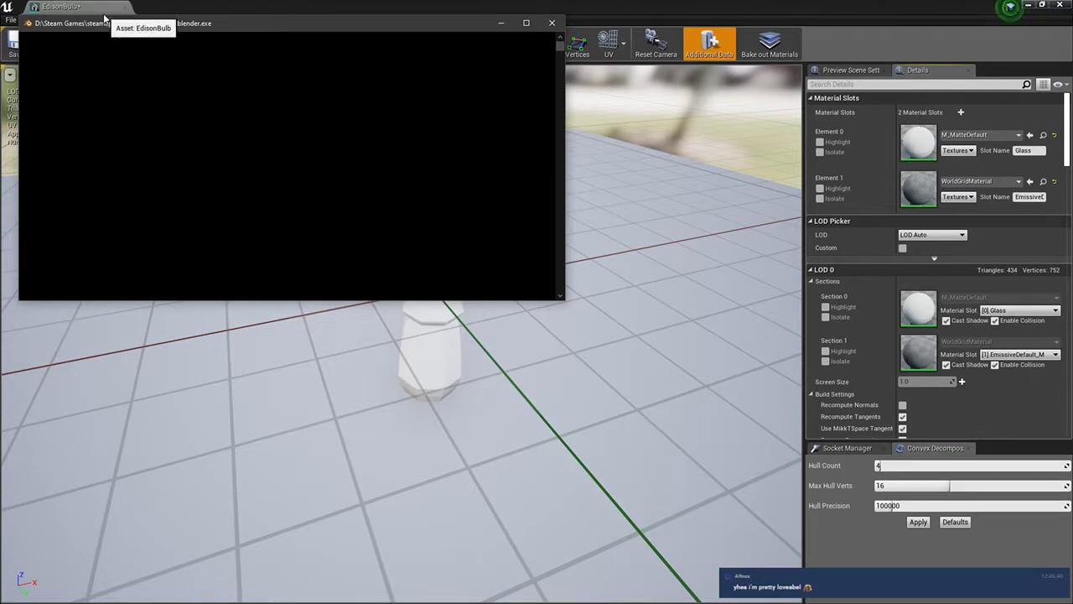
{"action": "left_click", "coordinate": [202, 5]}
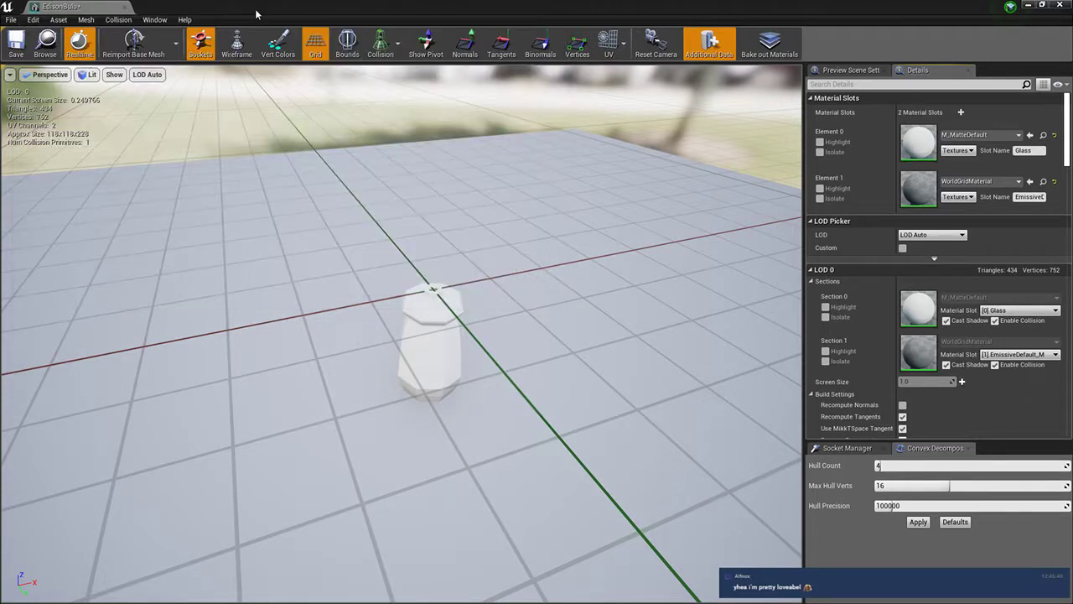
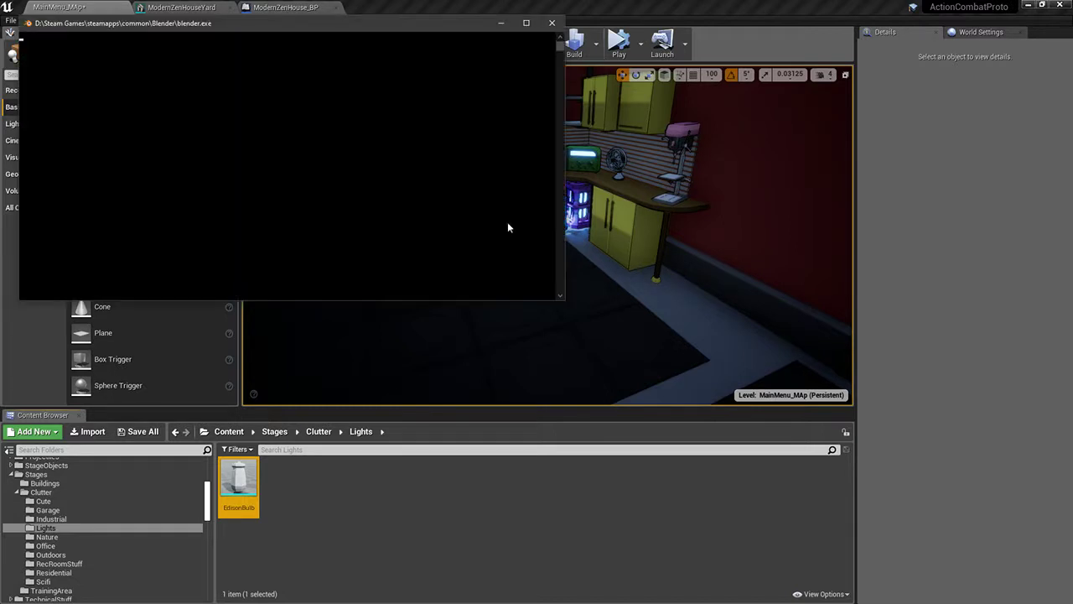
Step: Close the blank Blender console window and minimize the Unreal editor to reach the desktop
{"action": "left_click_drag", "start_coordinate": [498, 32], "coordinate": [605, 108]}
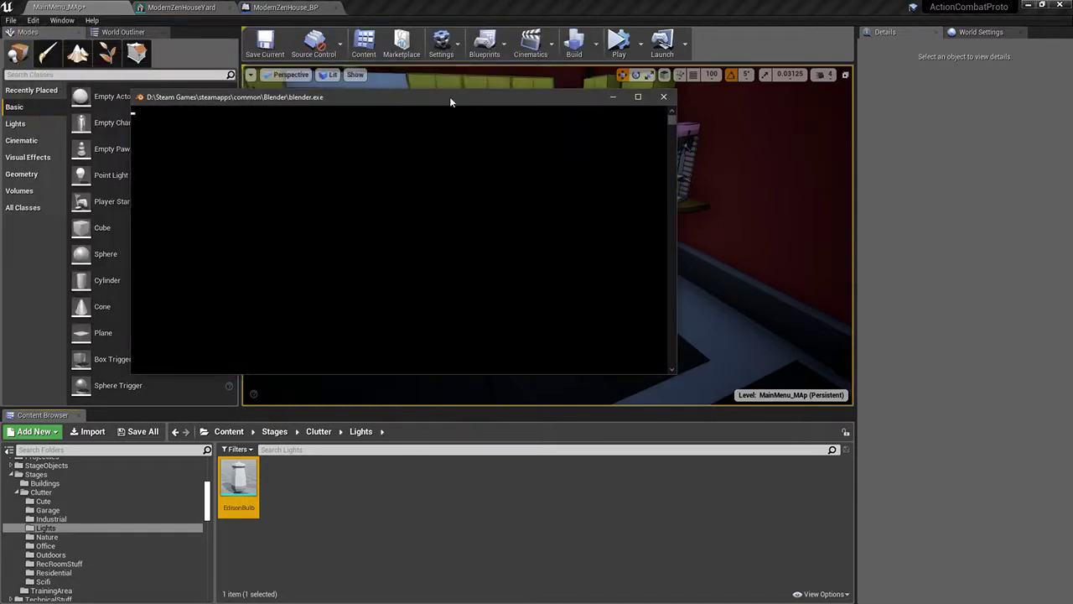
{"action": "left_click", "coordinate": [659, 97]}
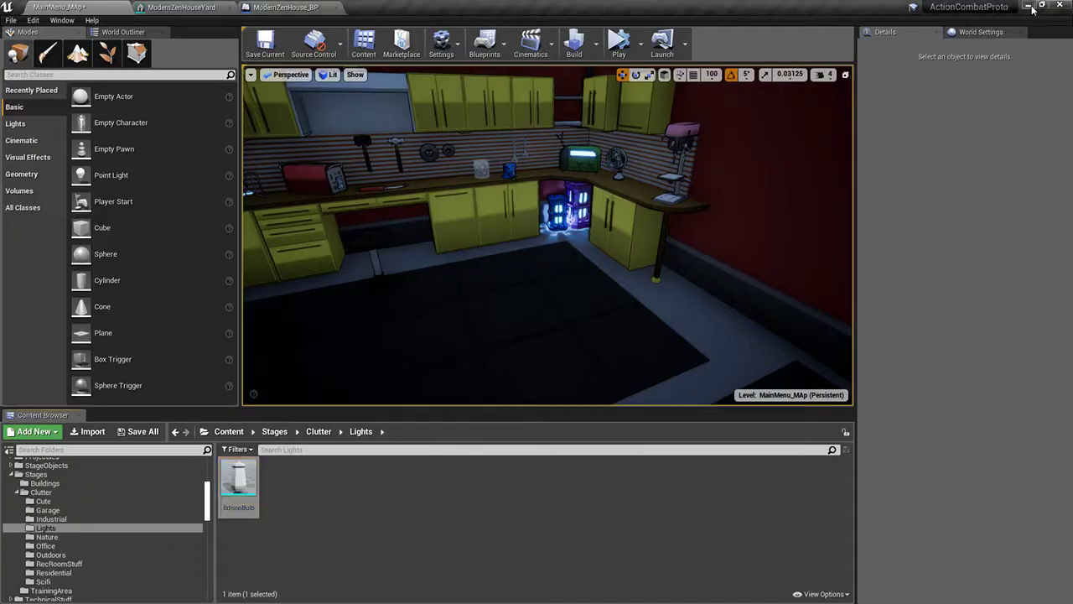
{"action": "left_click", "coordinate": [1029, 7]}
{"action": "left_click", "coordinate": [992, 133]}
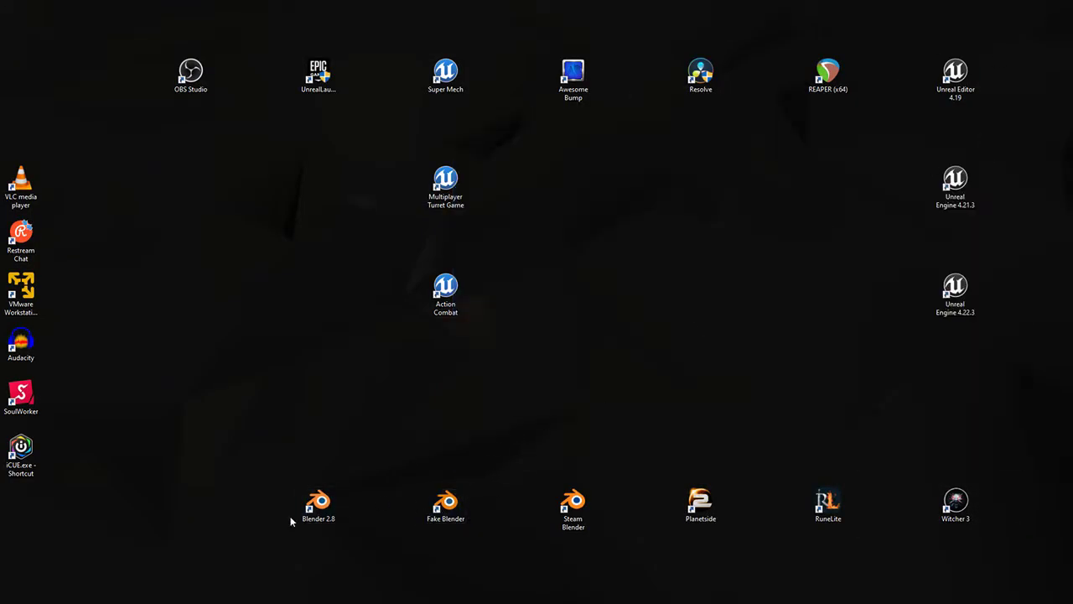
Step: Try to launch Steam Blender from its desktop shortcut, and close its console window
{"action": "left_click", "coordinate": [317, 506]}
{"action": "left_click", "coordinate": [573, 505]}
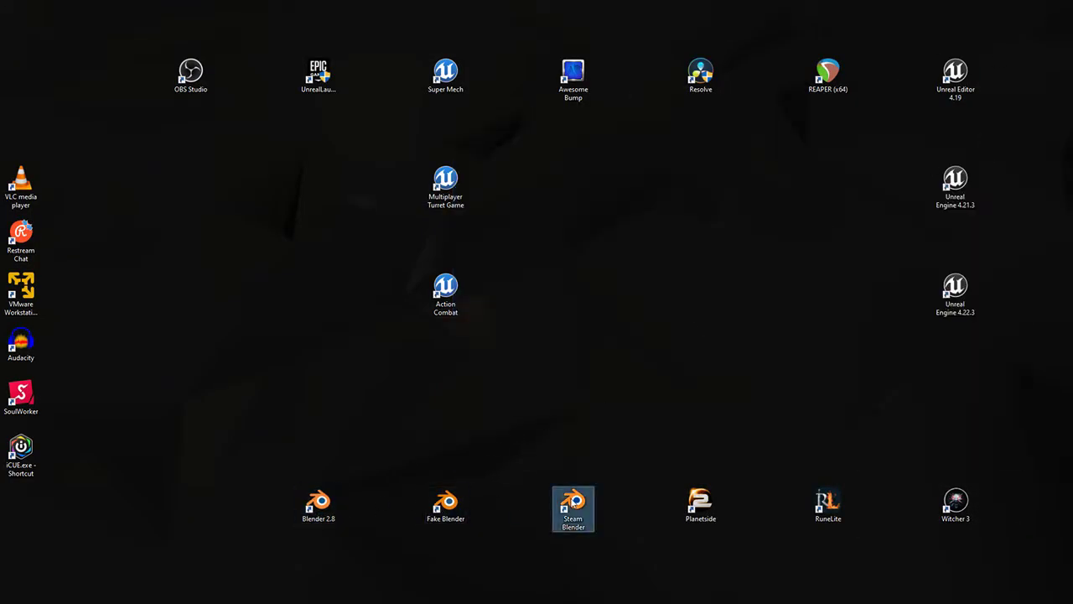
{"action": "double_click", "coordinate": [573, 503]}
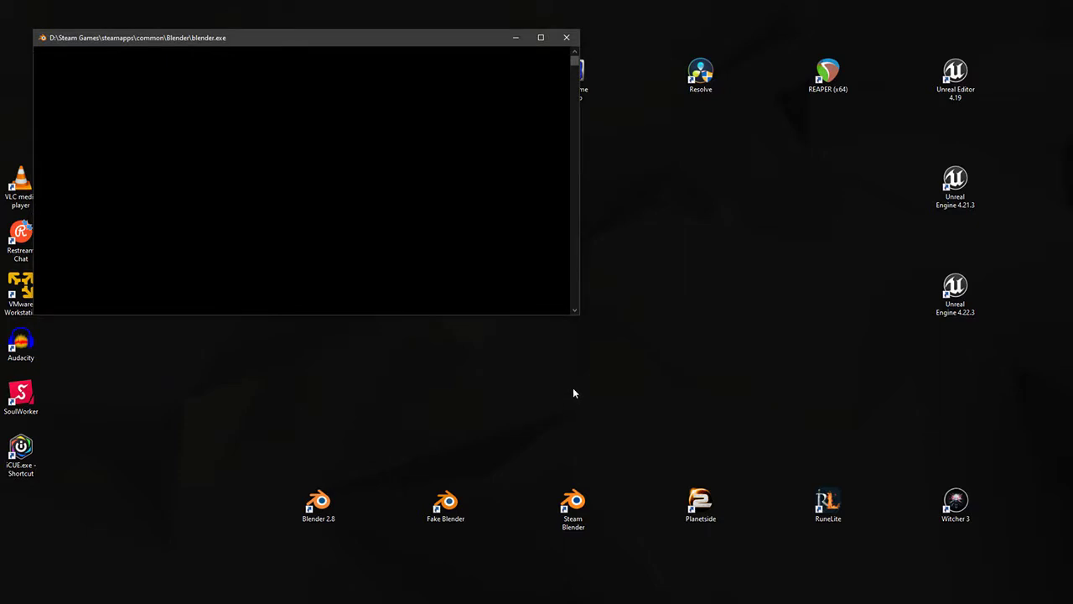
{"action": "left_click_drag", "start_coordinate": [438, 39], "coordinate": [584, 95]}
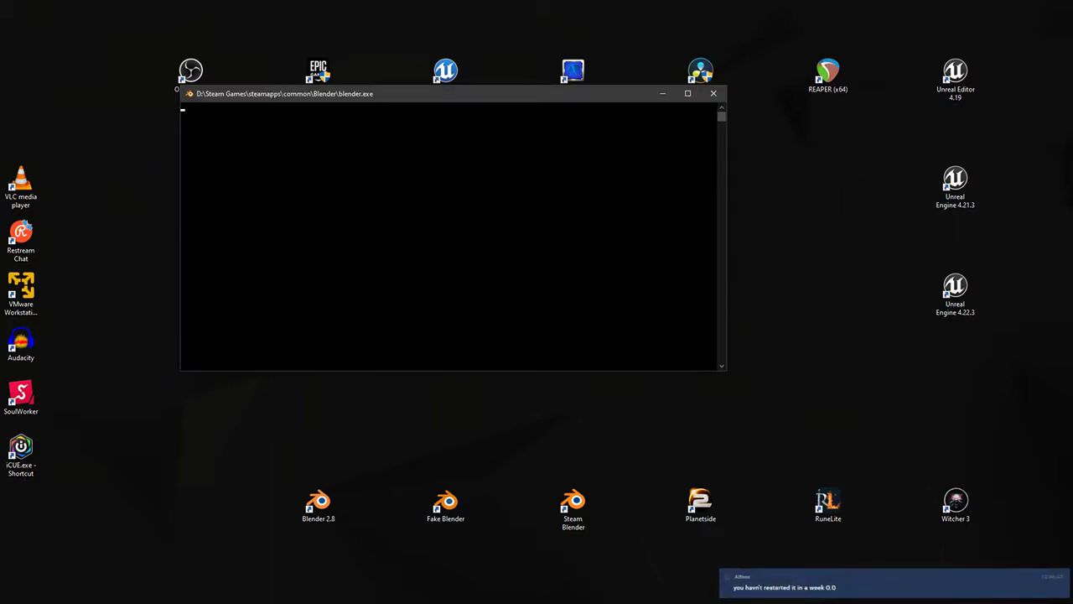
{"action": "left_click", "coordinate": [713, 93]}
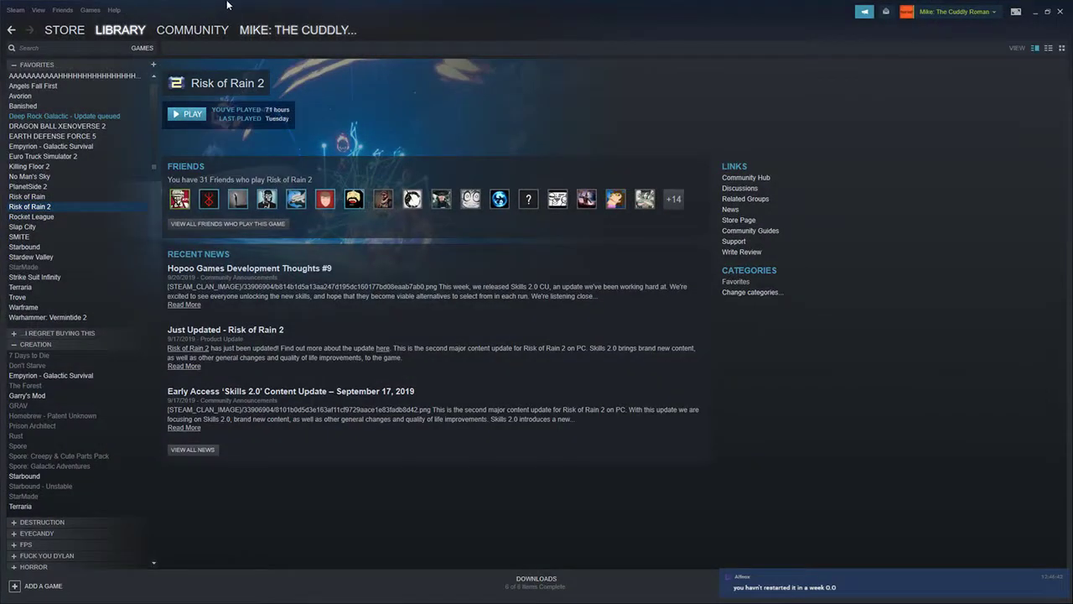
Step: Launch Blender from the software section of the Steam library and open the recent file EdisonBulb.blend
{"action": "mouse_move", "coordinate": [130, 31]}
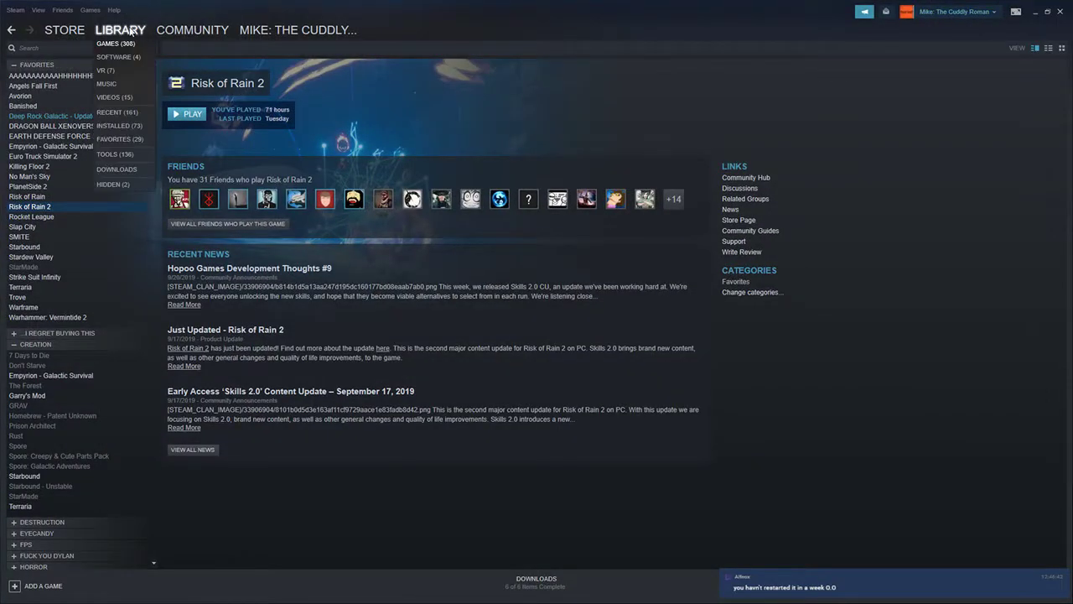
{"action": "left_click", "coordinate": [118, 154]}
{"action": "scroll", "coordinate": [168, 130], "scroll_direction": "down", "scroll_amount": 10}
{"action": "mouse_move", "coordinate": [122, 28]}
{"action": "left_click", "coordinate": [126, 58]}
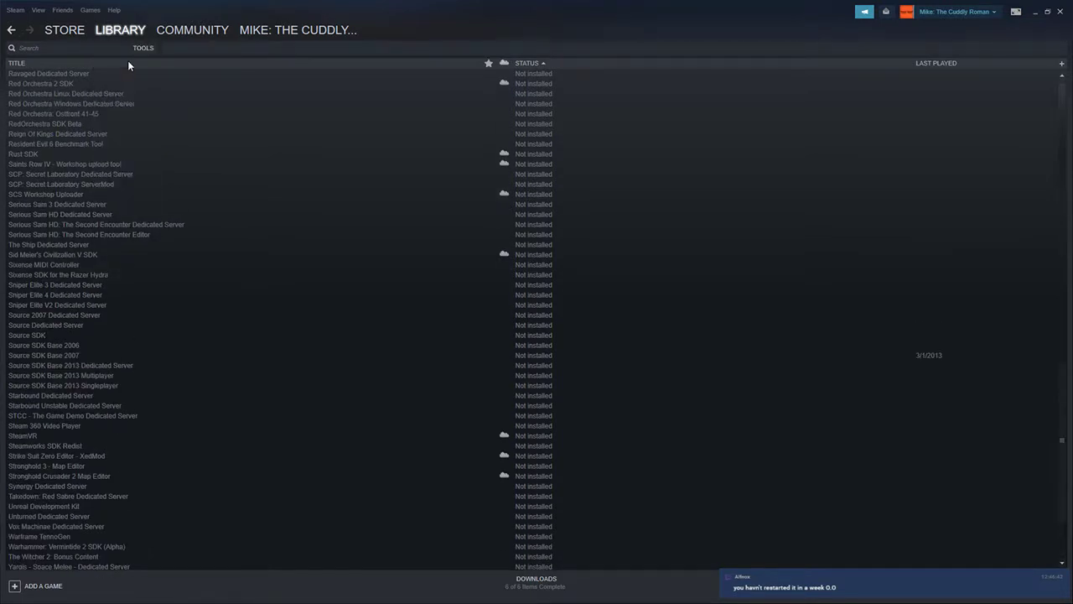
{"action": "left_click", "coordinate": [188, 115]}
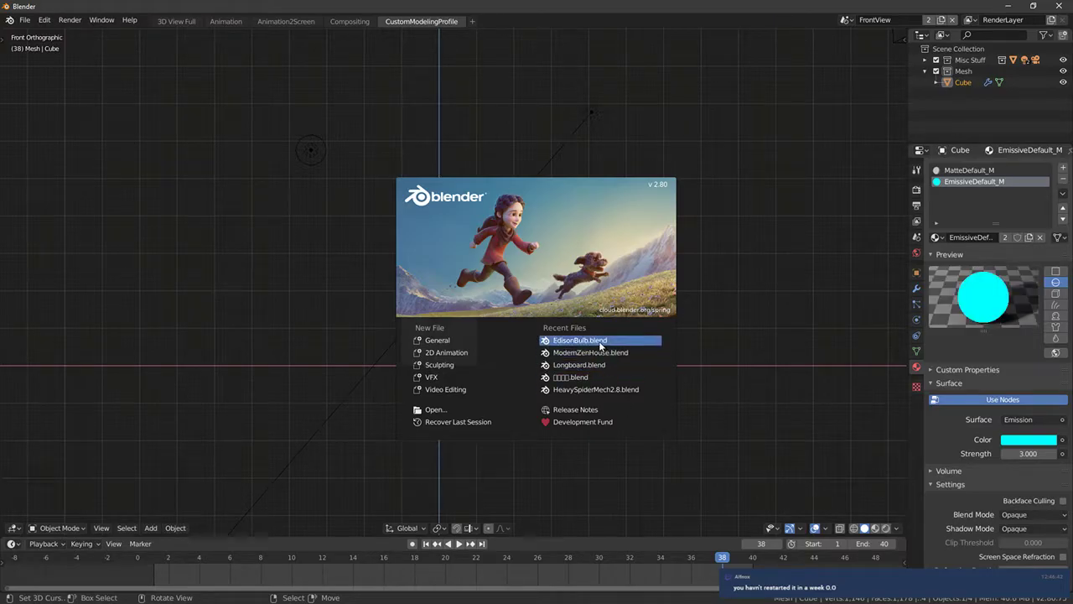
{"action": "left_click", "coordinate": [600, 342]}
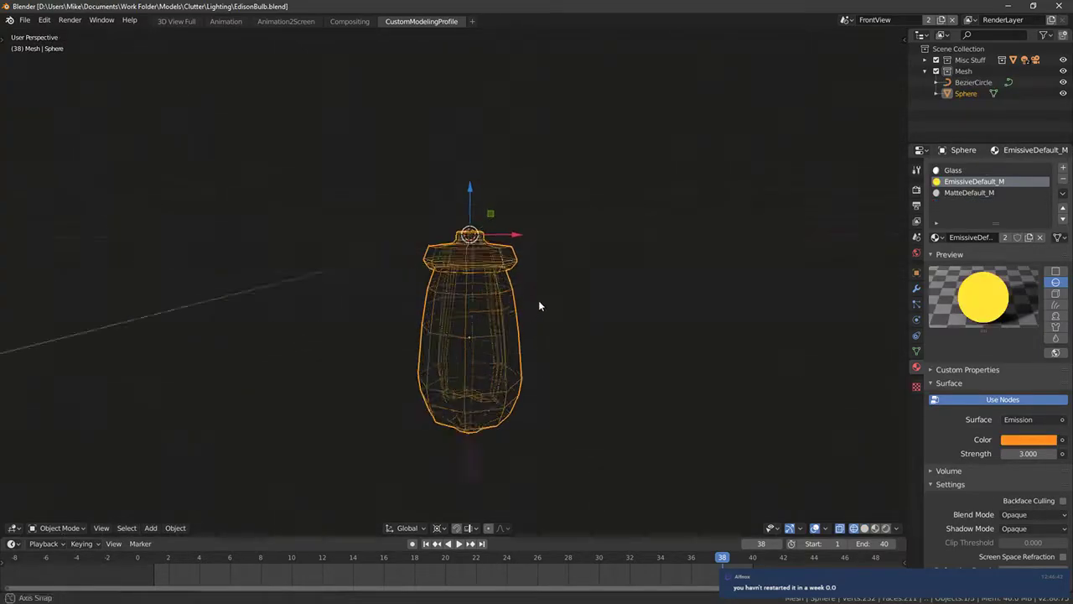
Step: Select all linked geometry of the bulb's outer shell and assign the Glass material to it
{"action": "key", "text": "Tab"}
{"action": "key", "text": "ctrl+l"}
{"action": "left_click", "coordinate": [968, 192]}
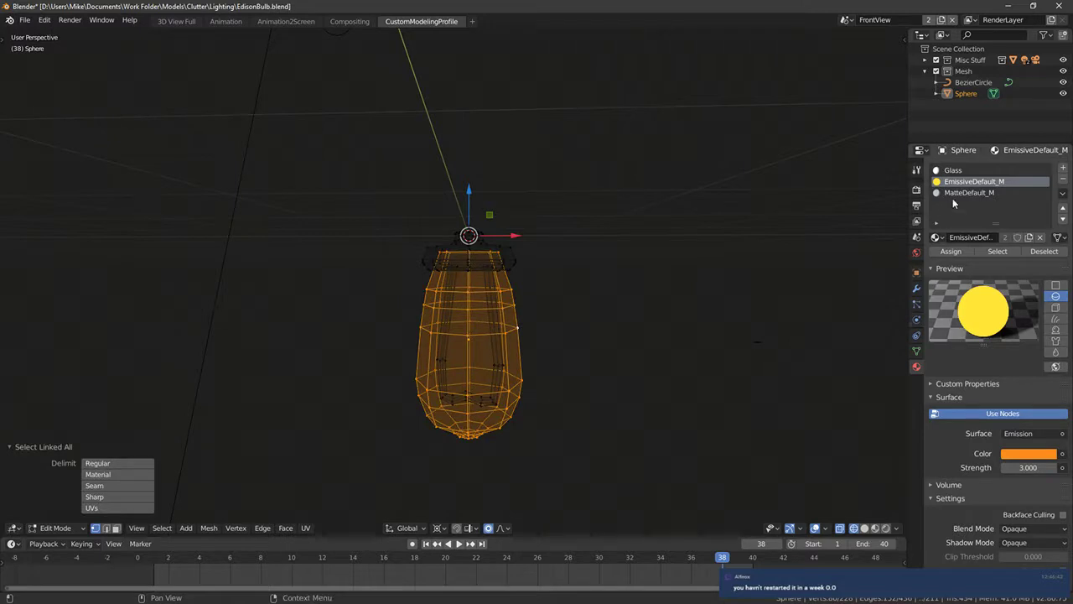
{"action": "left_click", "coordinate": [951, 251]}
{"action": "middle_click_drag", "start_coordinate": [587, 262], "coordinate": [515, 319]}
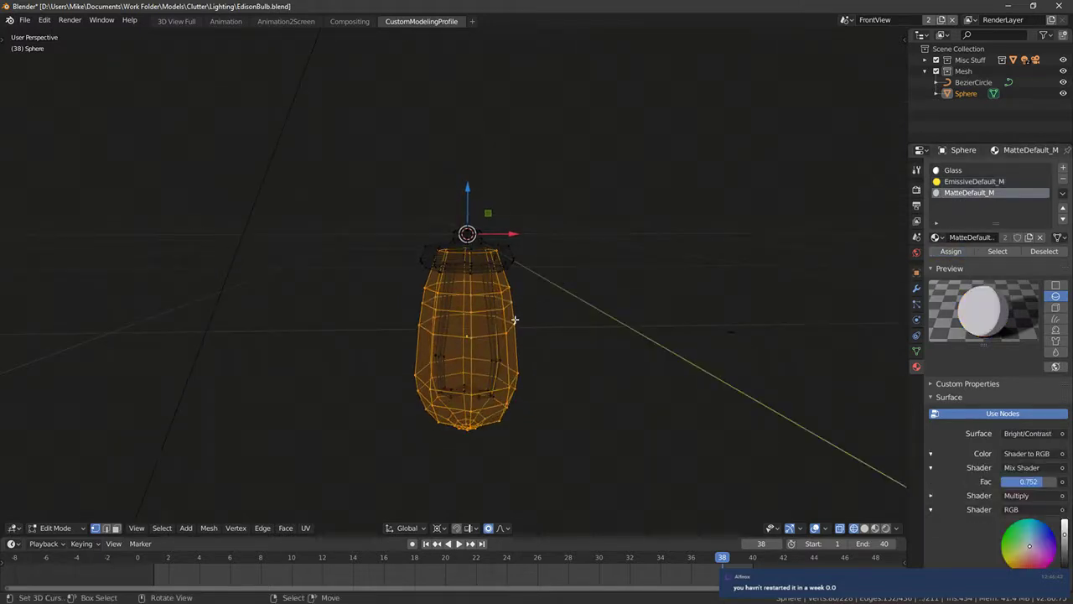
{"action": "left_click", "coordinate": [953, 171]}
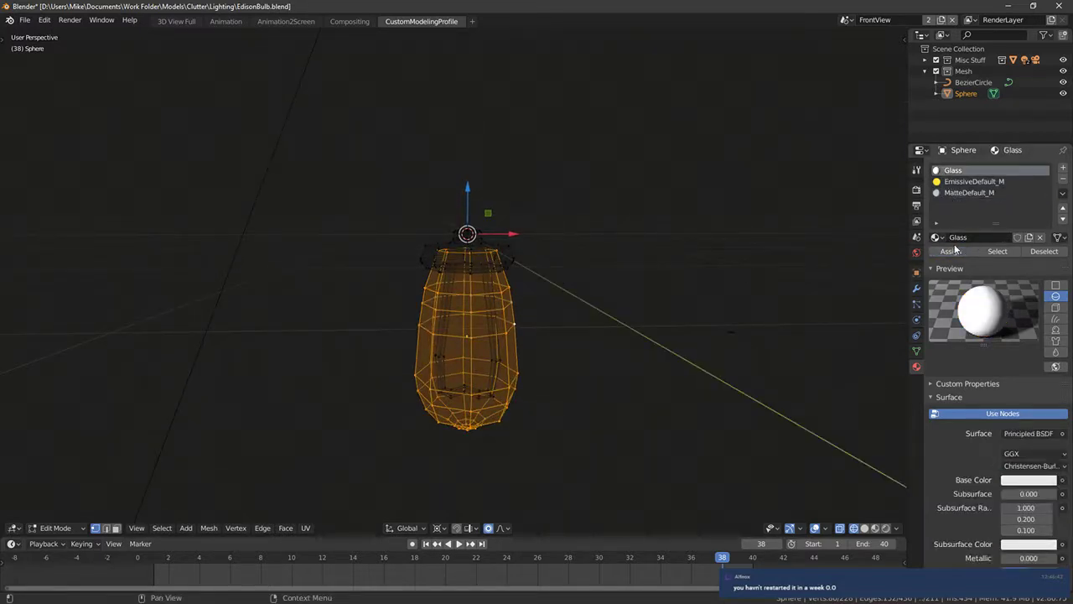
Step: Assign the MatteDefault_M material to the linked geometry of the bulb's cap and return to Object Mode
{"action": "left_click", "coordinate": [498, 251]}
{"action": "key", "text": "ctrl+l"}
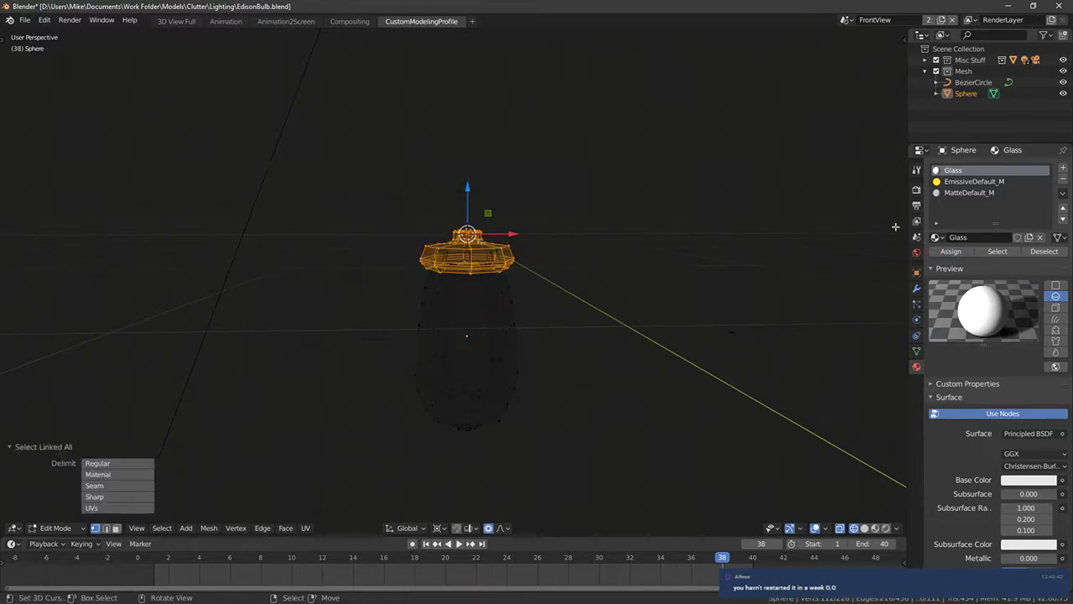
{"action": "left_click", "coordinate": [986, 194]}
{"action": "left_click", "coordinate": [951, 250]}
{"action": "middle_click_drag", "start_coordinate": [554, 276], "coordinate": [587, 257]}
{"action": "key", "text": "Tab"}
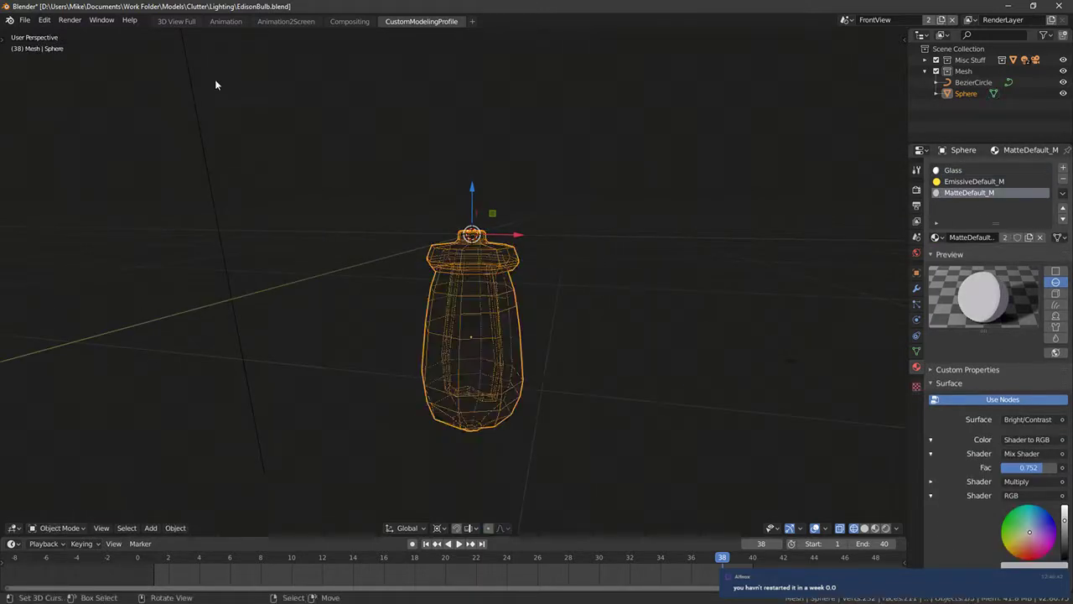
Step: Save the blend file and export the bulb as FBX over the existing EdisonBulb.fbx
{"action": "left_click", "coordinate": [26, 21]}
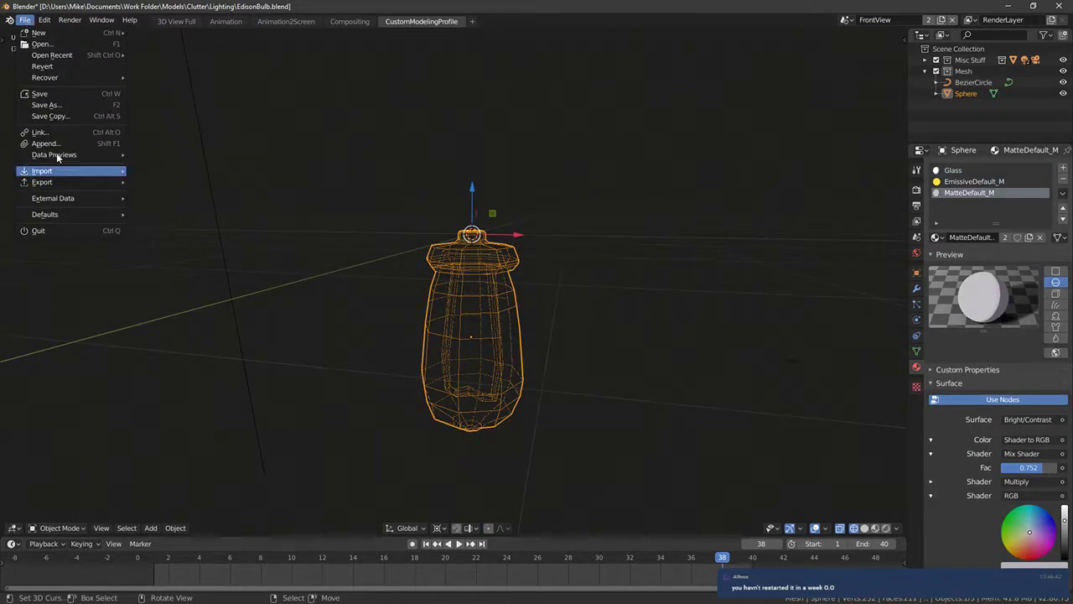
{"action": "left_click", "coordinate": [54, 97]}
{"action": "left_click", "coordinate": [24, 21]}
{"action": "mouse_move", "coordinate": [50, 184]}
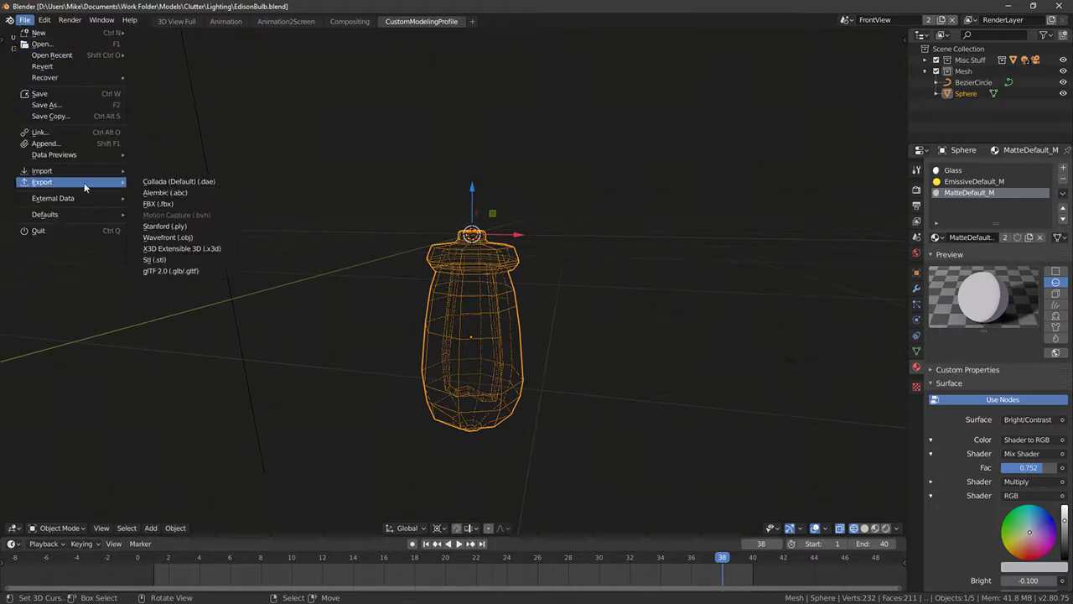
{"action": "left_click", "coordinate": [172, 205]}
{"action": "left_click", "coordinate": [195, 92]}
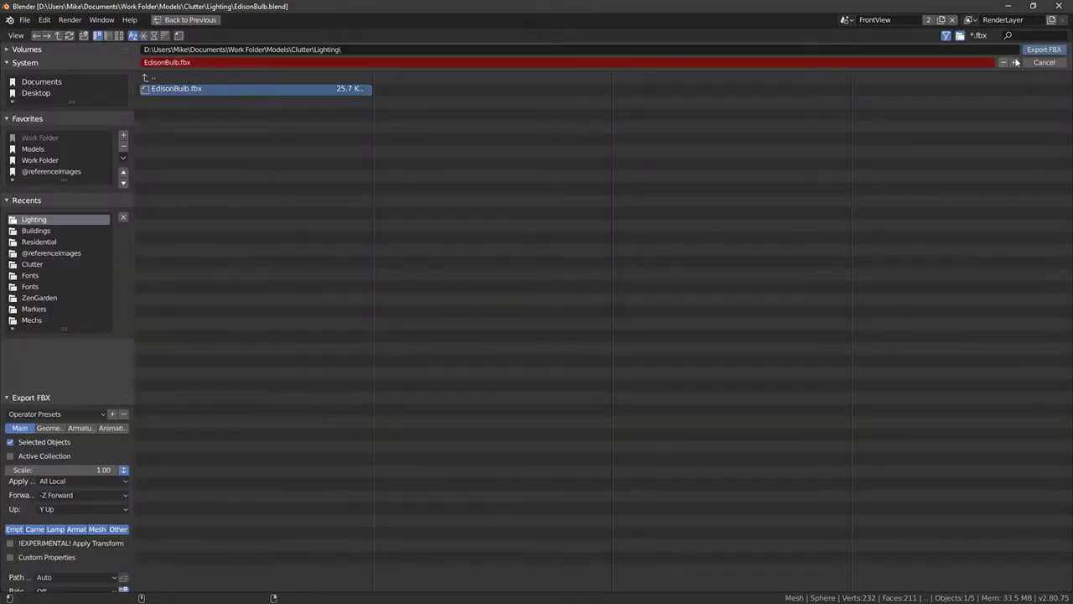
{"action": "left_click", "coordinate": [1040, 50]}
Step: Switch to Unreal and reimport the EdisonBulb mesh, resetting its material slots to the FBX
{"action": "key", "text": "alt+Tab"}
{"action": "left_click", "coordinate": [575, 169]}
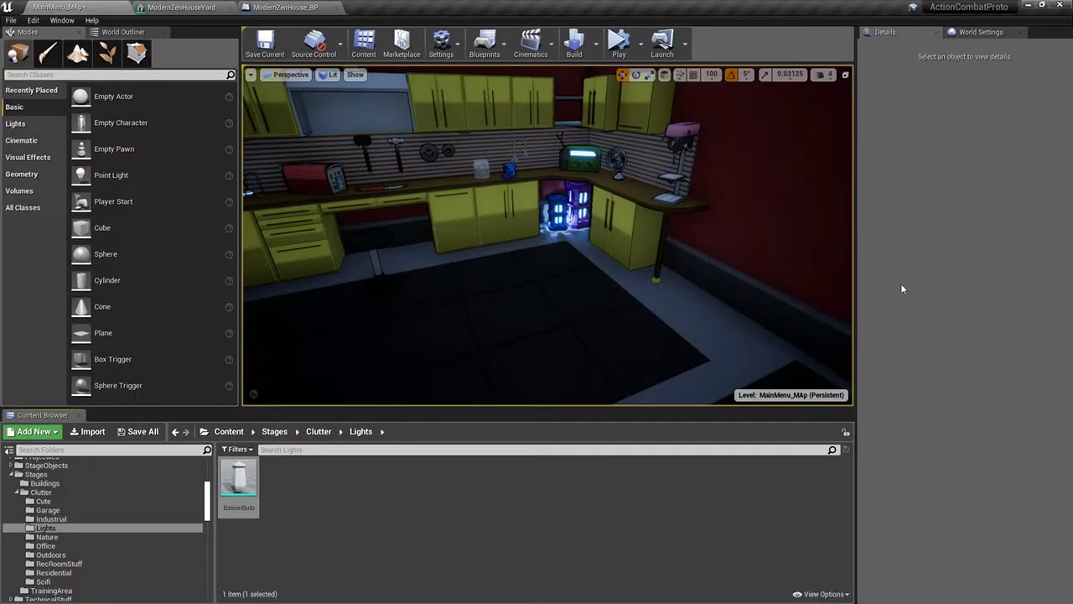
{"action": "right_click", "coordinate": [244, 491]}
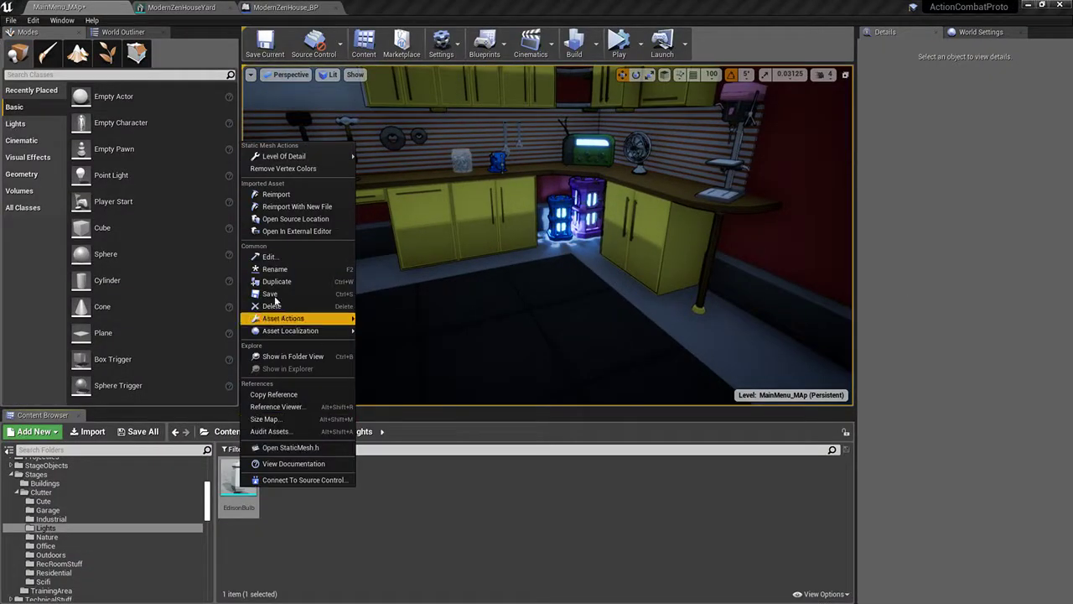
{"action": "left_click", "coordinate": [287, 192]}
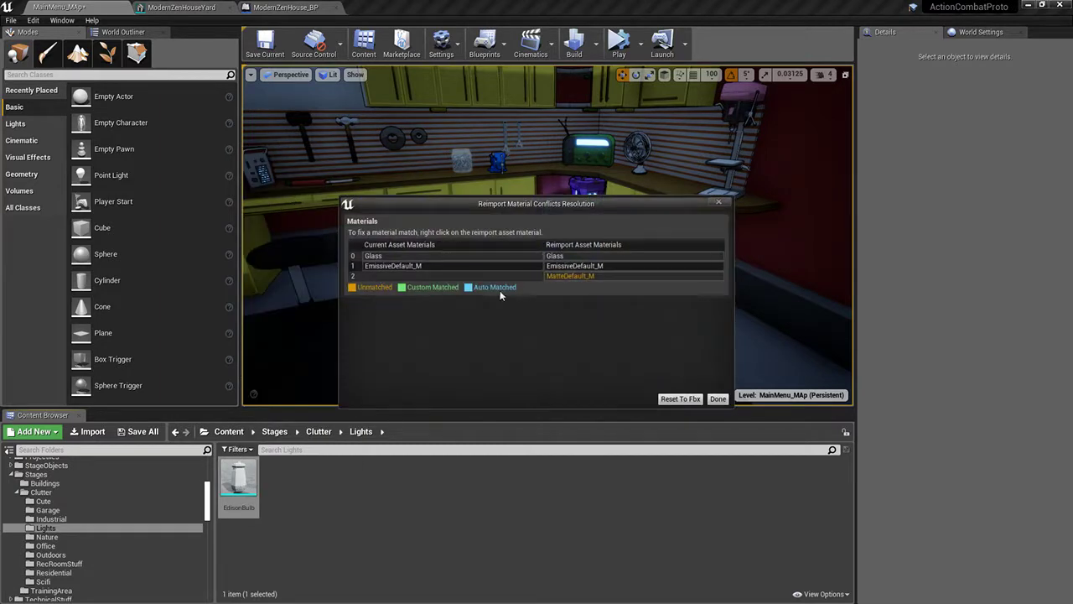
{"action": "left_click", "coordinate": [663, 398]}
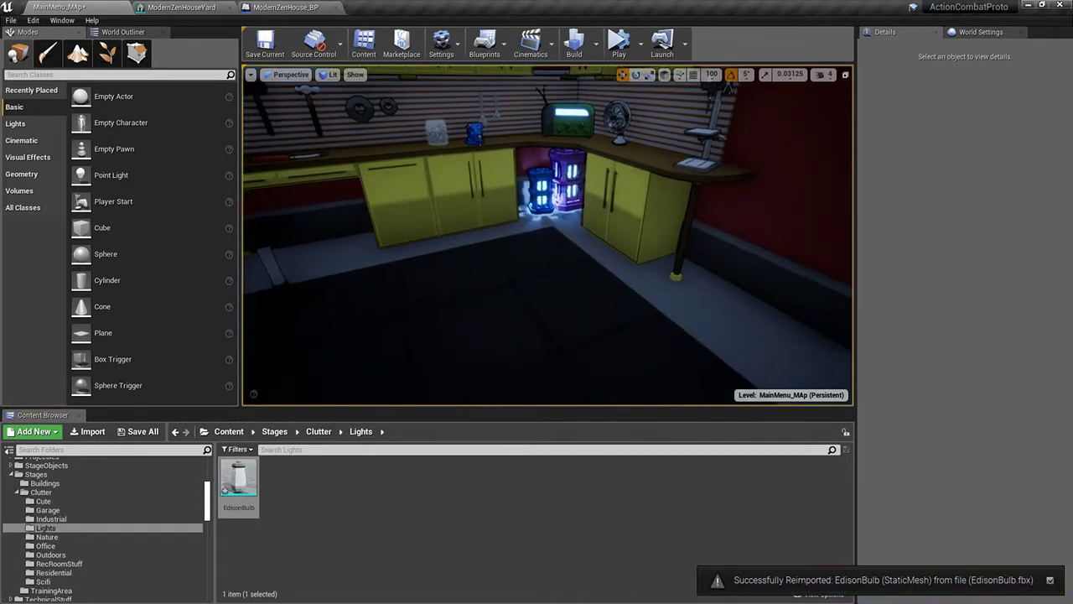
Step: Back in Blender, apply Shade Smooth to the whole bulb mesh and check it in Material Preview shading
{"action": "key", "text": "alt+Tab"}
{"action": "key", "text": "Tab"}
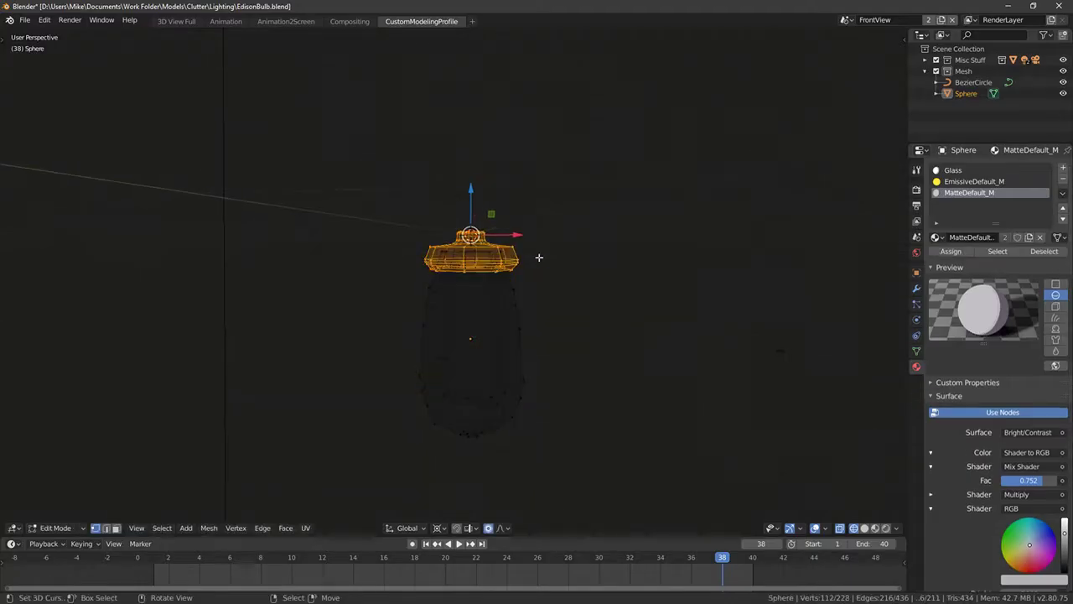
{"action": "key", "text": "a"}
{"action": "key", "text": "F3"}
{"action": "type", "text": "shade smo"}
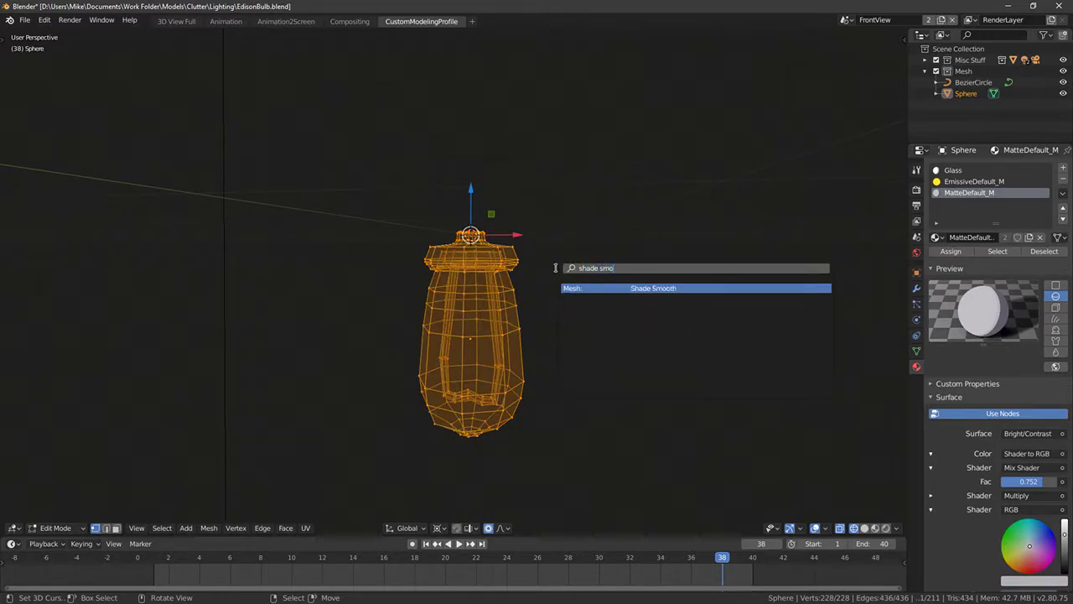
{"action": "key", "text": "Return"}
{"action": "left_click", "coordinate": [874, 528]}
{"action": "middle_click_drag", "start_coordinate": [517, 241], "coordinate": [615, 274]}
{"action": "key", "text": "Tab"}
Step: Put the bulb back in Object Mode and open the FBX export browser
{"action": "left_click", "coordinate": [26, 20]}
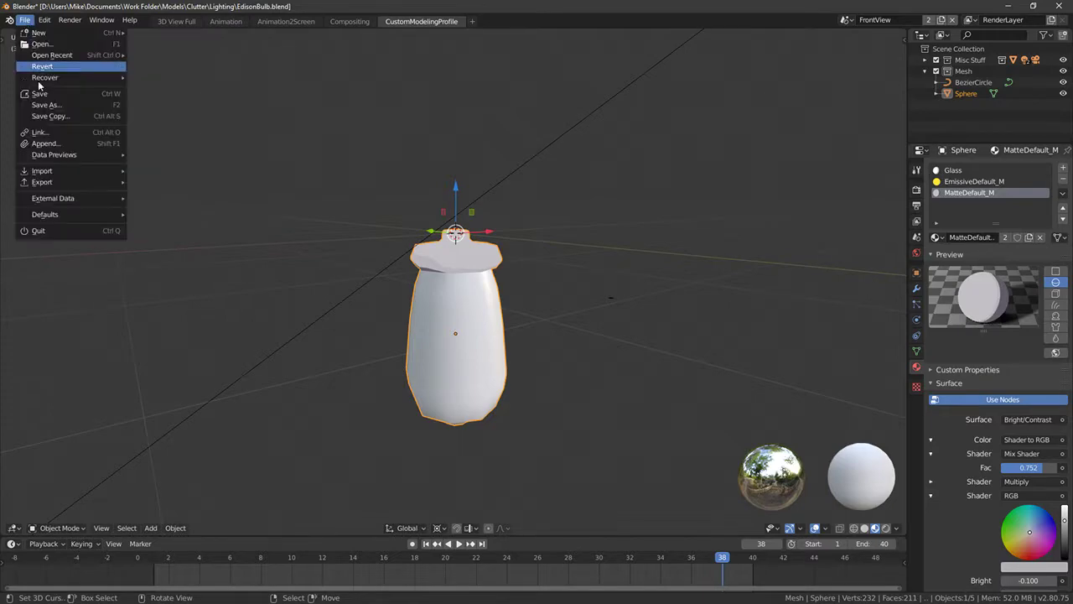
{"action": "key", "text": "Tab"}
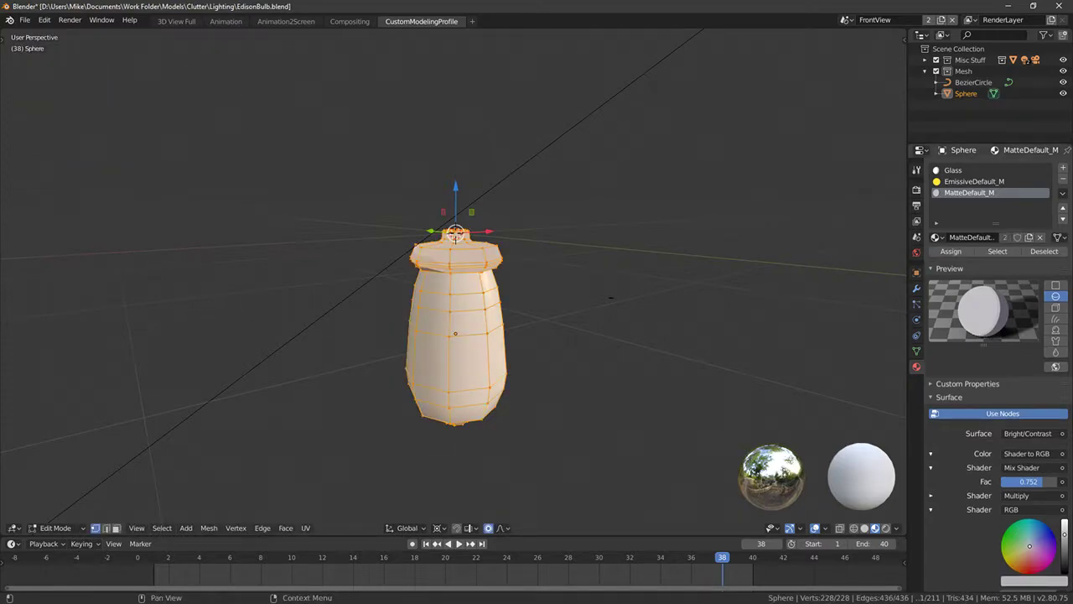
{"action": "key", "text": "alt+Tab"}
{"action": "key", "text": "alt+Tab"}
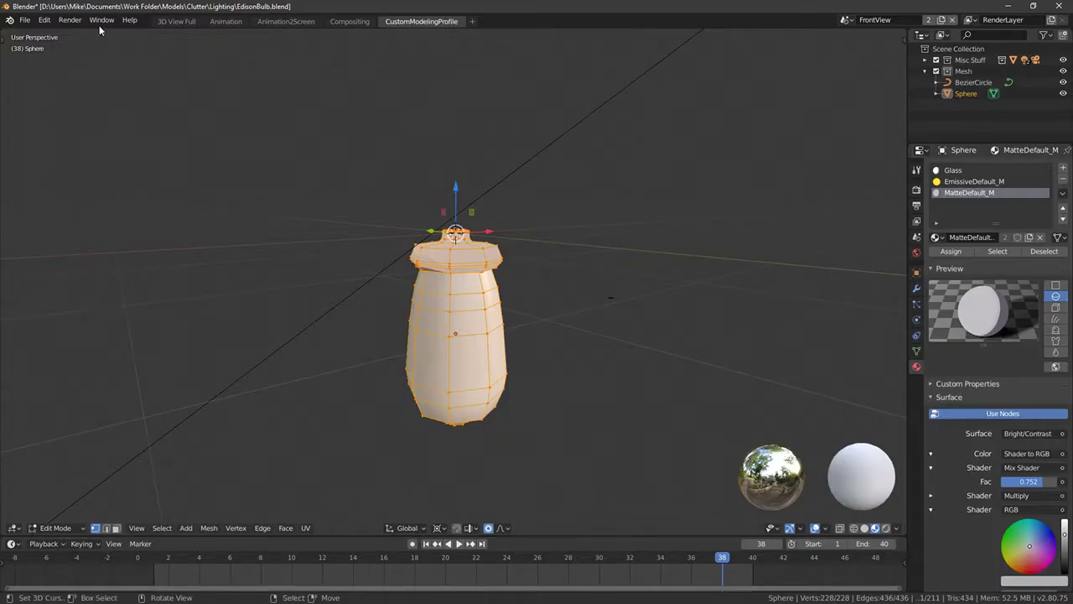
{"action": "key", "text": "Tab"}
{"action": "left_click", "coordinate": [25, 20]}
{"action": "mouse_move", "coordinate": [84, 182]}
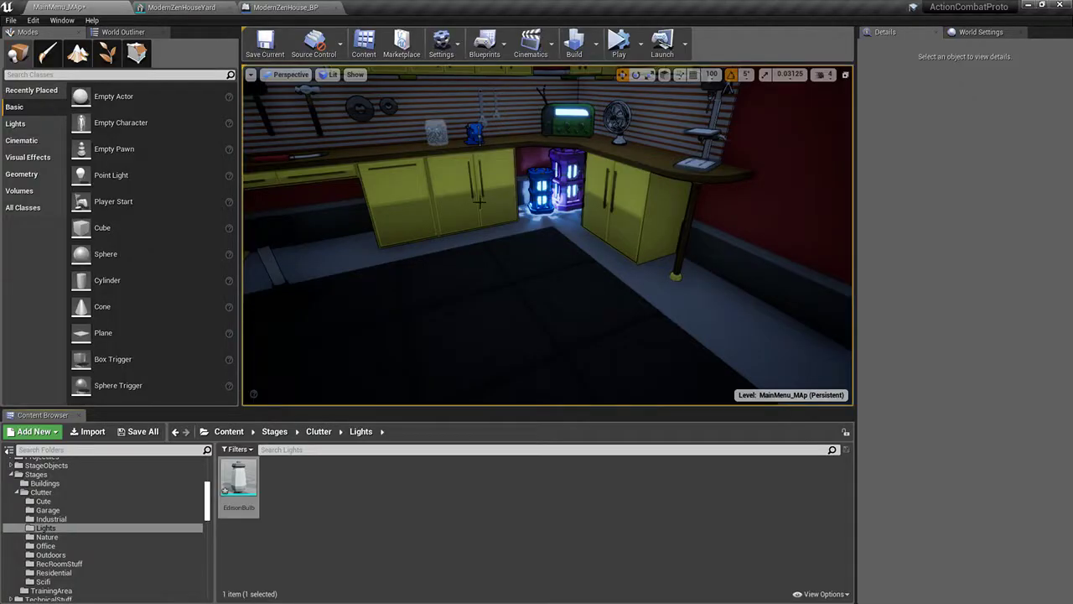
Step: In the Unreal level, move the smaller hanging wrench and its peg sideways along the wall, away from the larger wrench
{"action": "mouse_move", "coordinate": [479, 202]}
{"action": "right_mouse_down"}
{"action": "mouse_move", "coordinate": [373, 186]}
{"action": "mouse_move", "coordinate": [390, 164]}
{"action": "mouse_move", "coordinate": [482, 204]}
{"action": "mouse_move", "coordinate": [389, 197]}
{"action": "mouse_move", "coordinate": [394, 189]}
{"action": "mouse_move", "coordinate": [481, 202]}
{"action": "right_mouse_up"}
{"action": "key", "text": "w"}
{"action": "key", "text": "s"}
{"action": "key", "text": "w"}
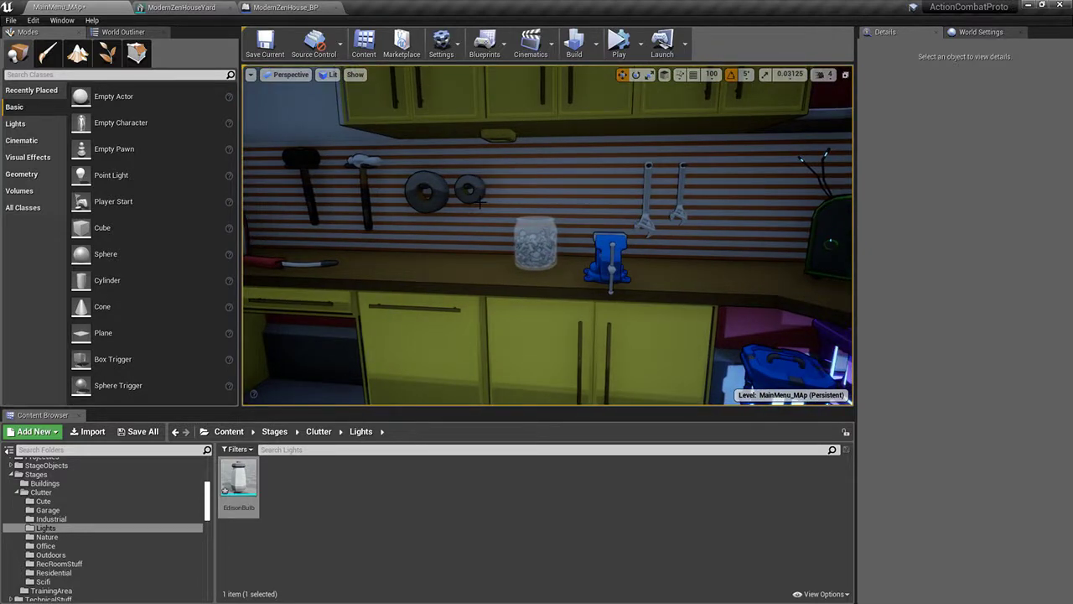
{"action": "key", "text": "w"}
{"action": "mouse_move", "coordinate": [531, 218]}
{"action": "right_mouse_down"}
{"action": "mouse_move", "coordinate": [558, 201]}
{"action": "mouse_move", "coordinate": [570, 214]}
{"action": "mouse_move", "coordinate": [531, 218]}
{"action": "right_mouse_up"}
{"action": "left_click", "coordinate": [531, 224]}
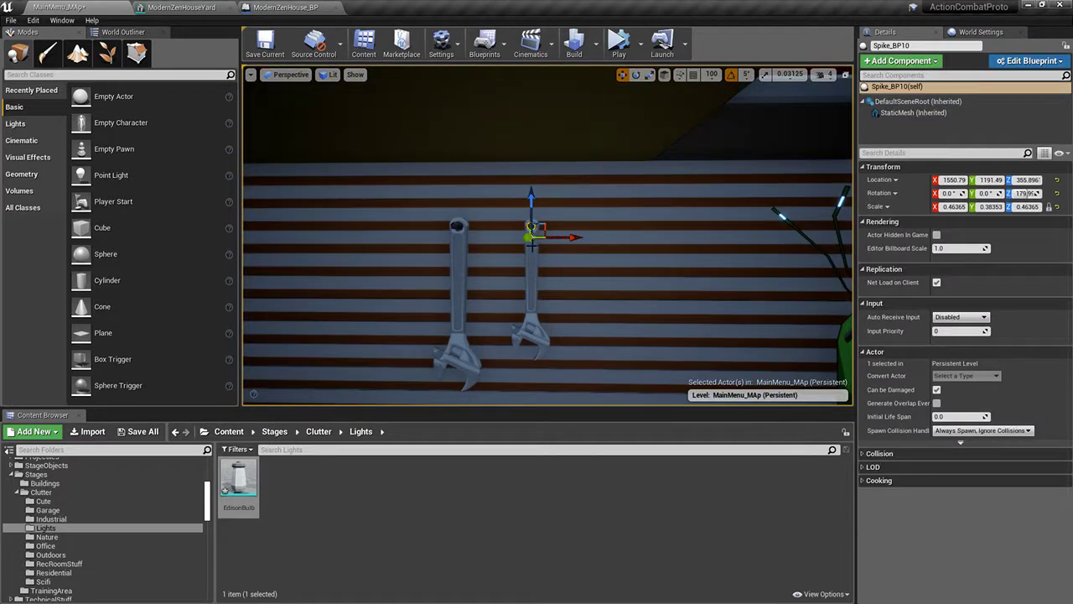
{"action": "left_click", "coordinate": [531, 248], "text": "ctrl"}
{"action": "left_click_drag", "start_coordinate": [568, 278], "coordinate": [594, 278]}
Step: Select the black mallet together with its two wall pegs and lower them slightly on the striped wall
{"action": "key", "text": "s"}
{"action": "right_click_drag", "start_coordinate": [488, 200], "coordinate": [423, 198]}
{"action": "key", "text": "w"}
{"action": "key", "text": "w"}
{"action": "left_click", "coordinate": [495, 174]}
{"action": "left_click", "coordinate": [517, 144], "text": "ctrl"}
{"action": "left_click", "coordinate": [555, 177], "text": "ctrl"}
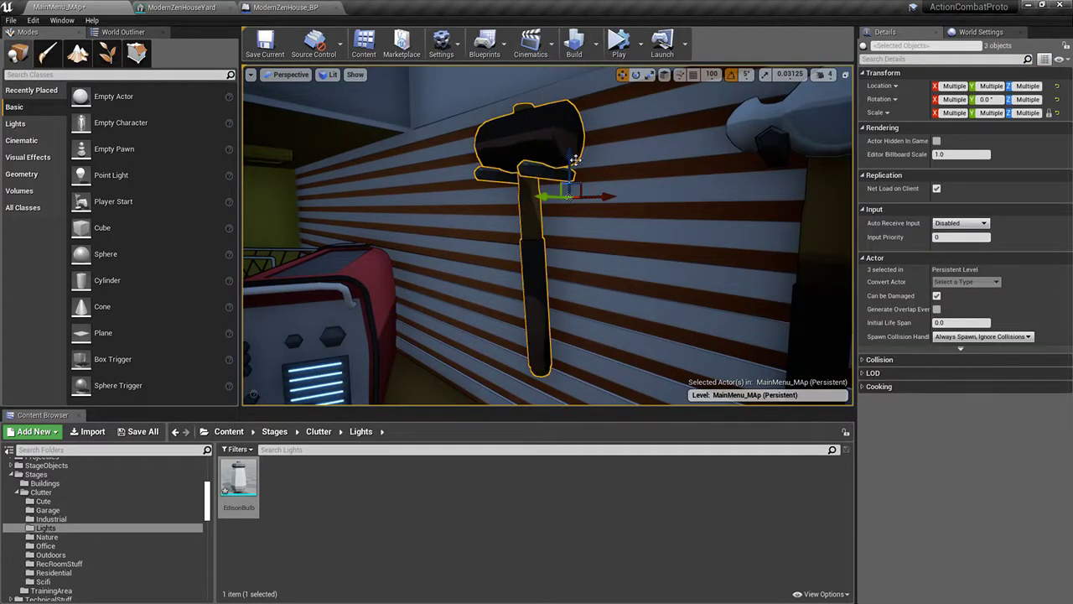
{"action": "left_click_drag", "start_coordinate": [575, 159], "coordinate": [575, 195]}
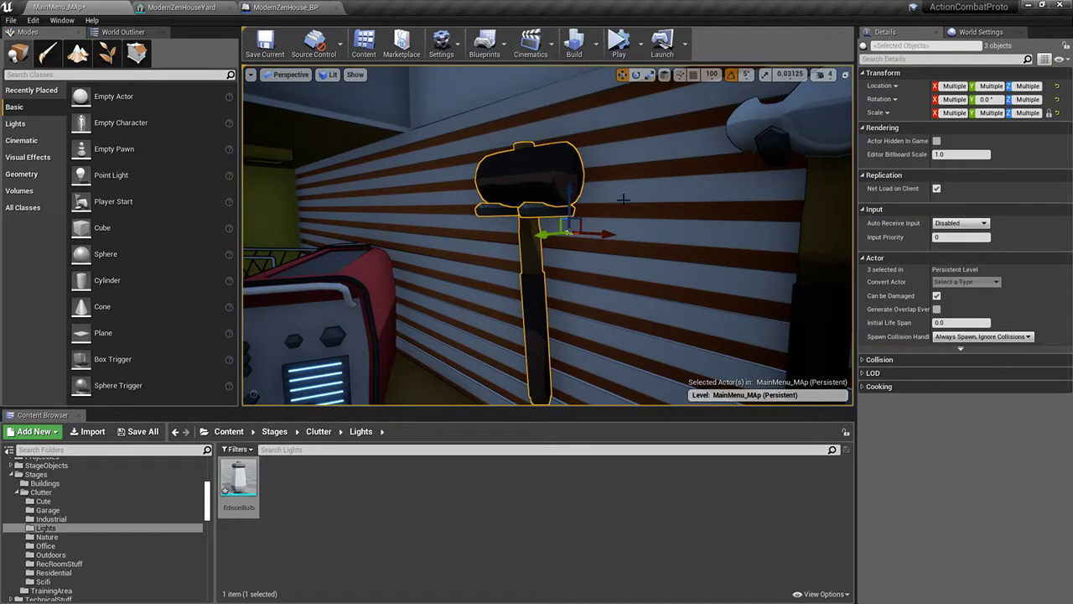
Step: Select the silver-headed hammer with its two pegs and lower them to about the mallet's height
{"action": "right_click_drag", "start_coordinate": [623, 199], "coordinate": [696, 198]}
{"action": "left_click", "coordinate": [625, 147]}
{"action": "left_click", "coordinate": [713, 144], "text": "ctrl"}
{"action": "left_click", "coordinate": [673, 141], "text": "ctrl"}
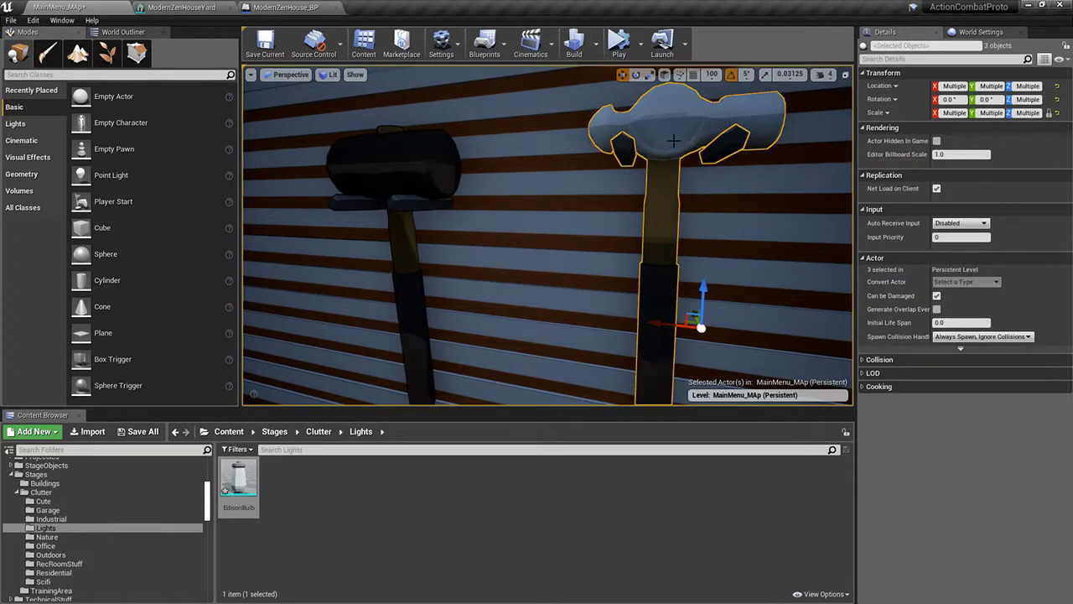
{"action": "left_click_drag", "start_coordinate": [706, 290], "coordinate": [710, 338]}
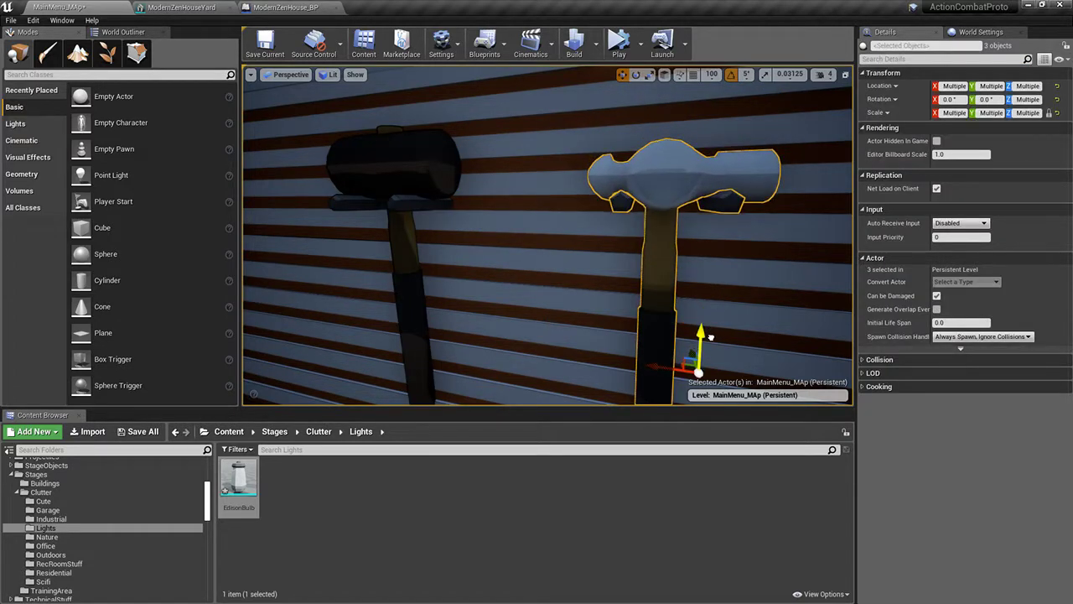
{"action": "right_click_drag", "start_coordinate": [533, 259], "coordinate": [619, 259]}
{"action": "key", "text": "s"}
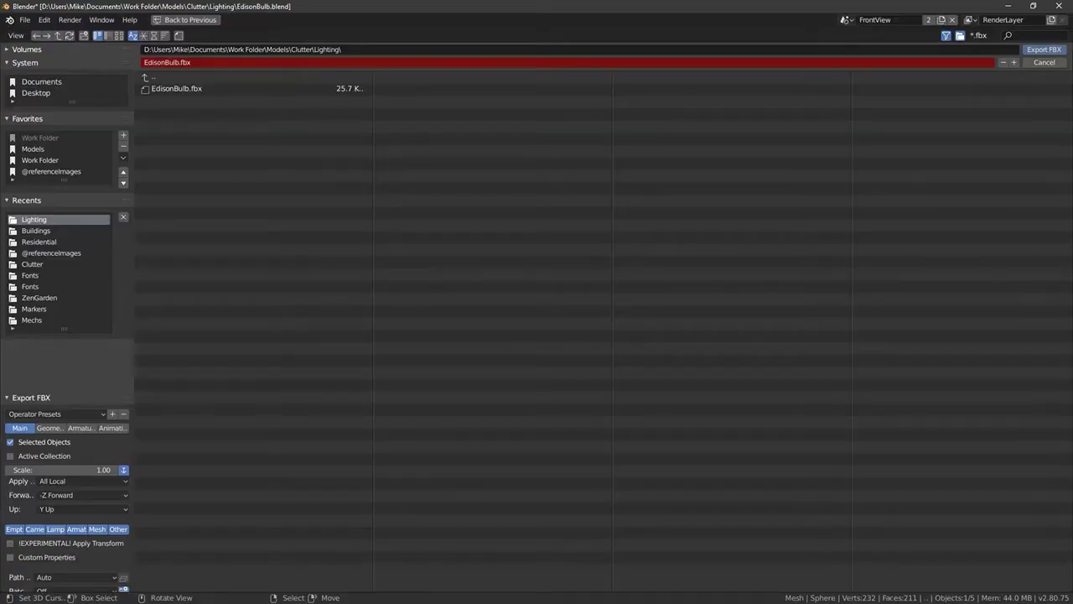
Step: Export the smooth-shaded bulb from Blender, overwriting EdisonBulb.fbx
{"action": "left_click", "coordinate": [171, 88]}
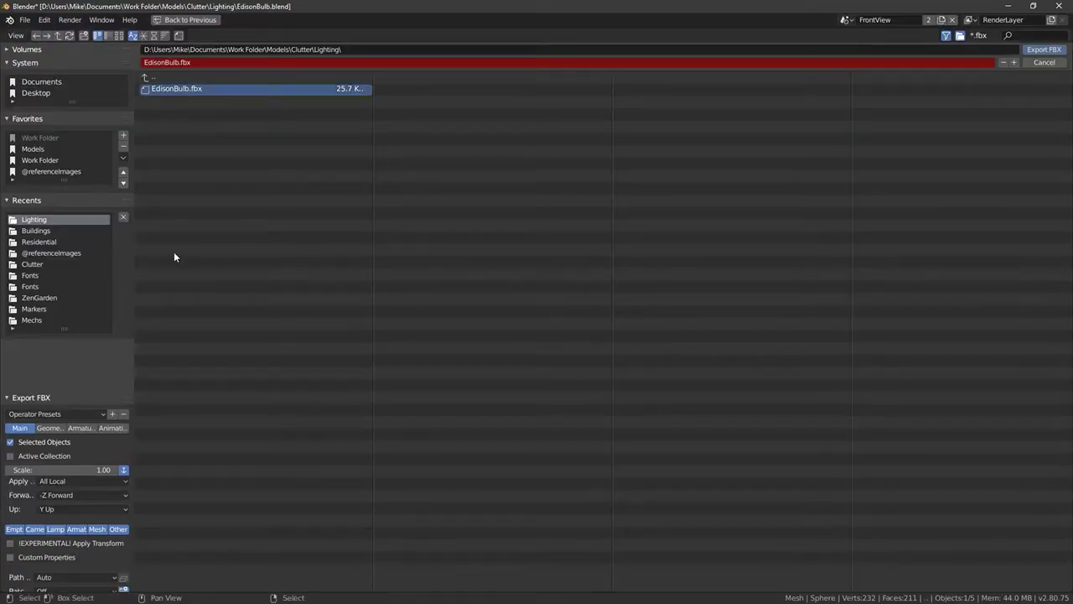
{"action": "left_click", "coordinate": [1043, 48]}
Step: Save the bulb's blend file and close Blender
{"action": "left_click", "coordinate": [24, 19]}
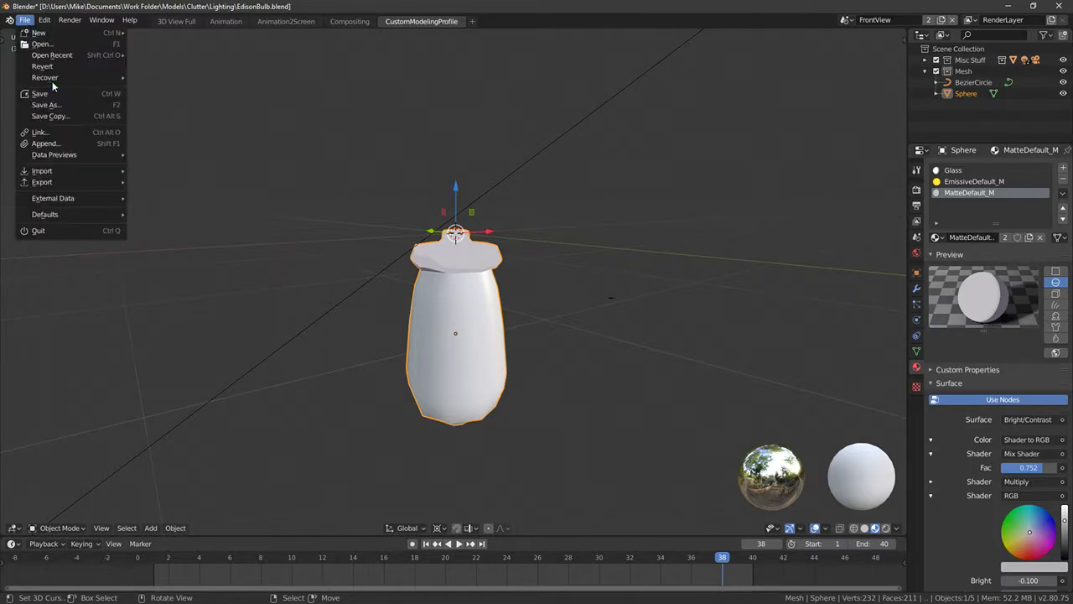
{"action": "left_click", "coordinate": [35, 89]}
{"action": "left_click", "coordinate": [1060, 7]}
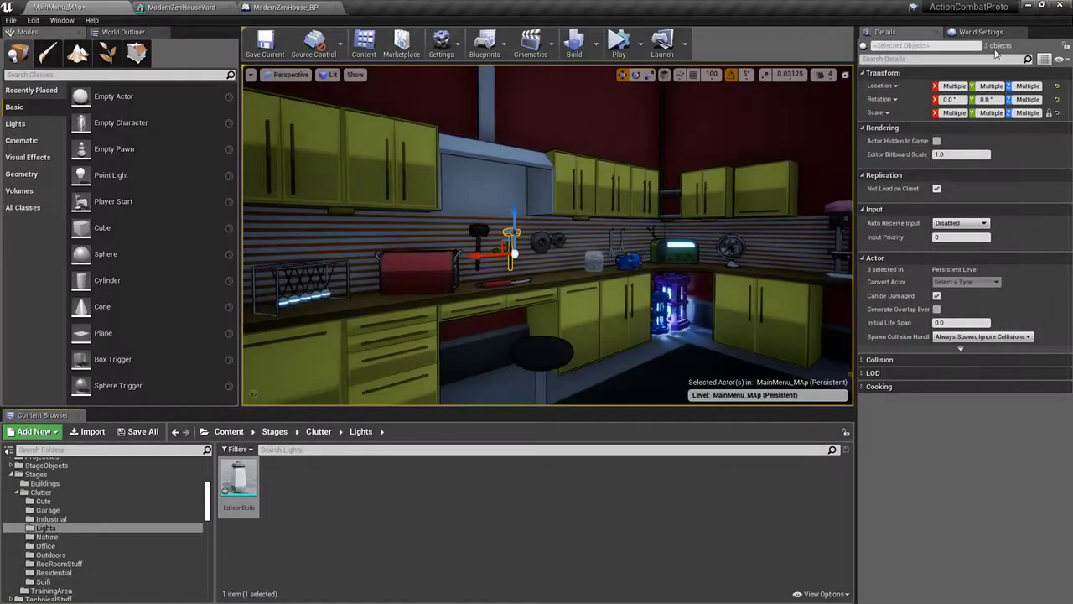
Step: Reimport the EdisonBulb mesh in Unreal and open it in the mesh editor
{"action": "right_click", "coordinate": [238, 482]}
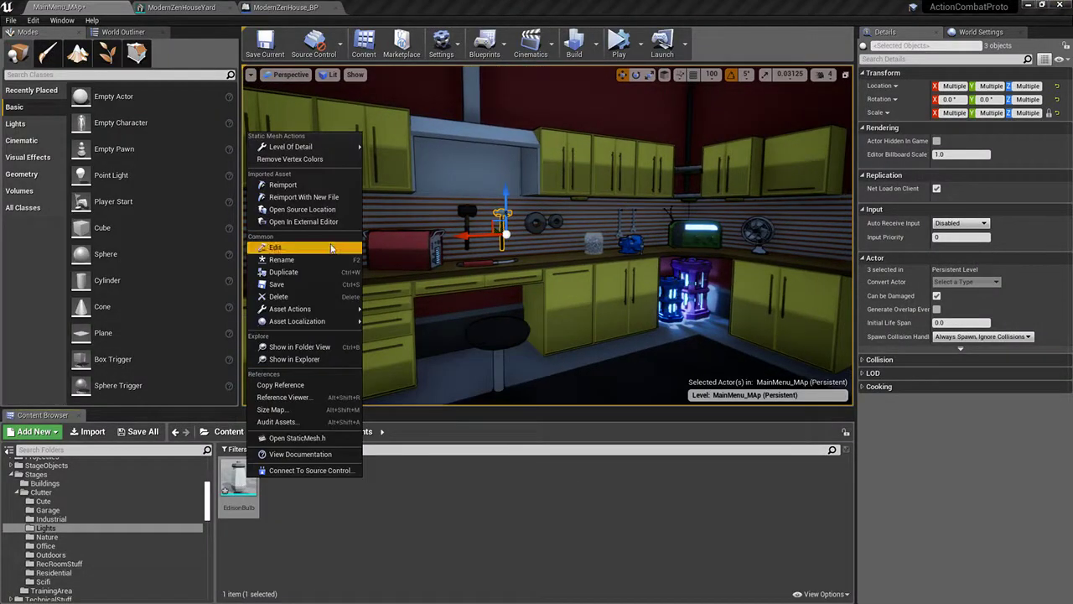
{"action": "left_click", "coordinate": [285, 182]}
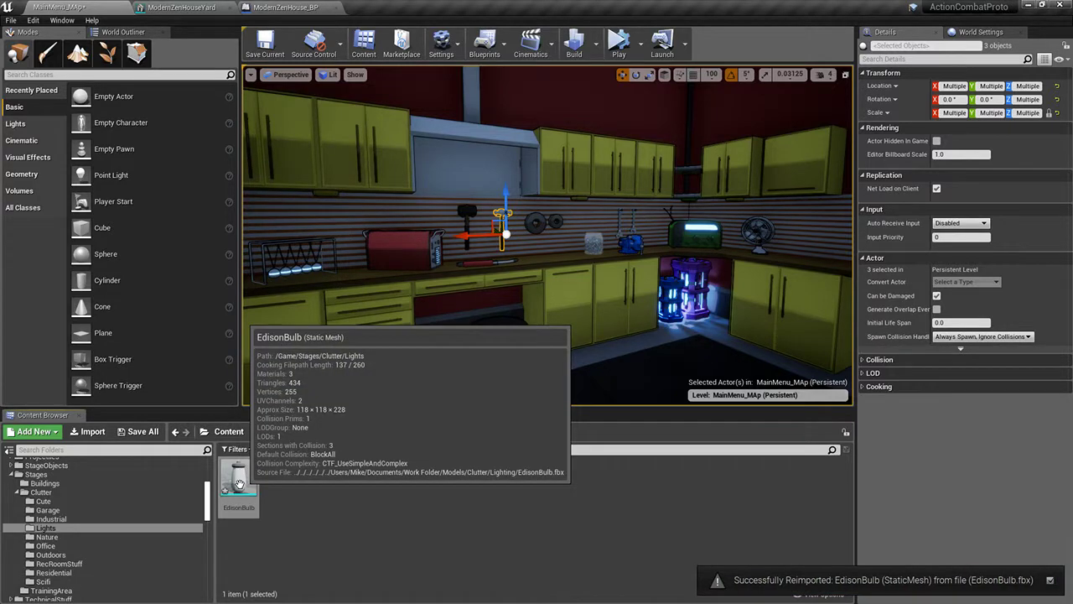
{"action": "right_click_drag", "start_coordinate": [561, 324], "coordinate": [721, 324]}
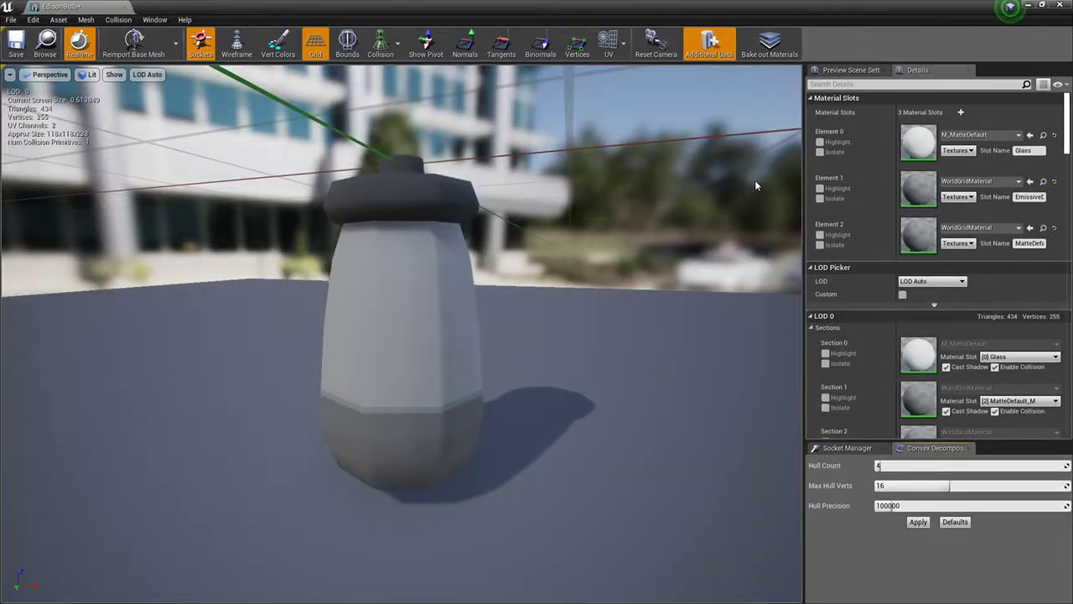
Step: Assign the Glass material to the bulb mesh's Glass slot
{"action": "left_click", "coordinate": [976, 134]}
{"action": "type", "text": "glass"}
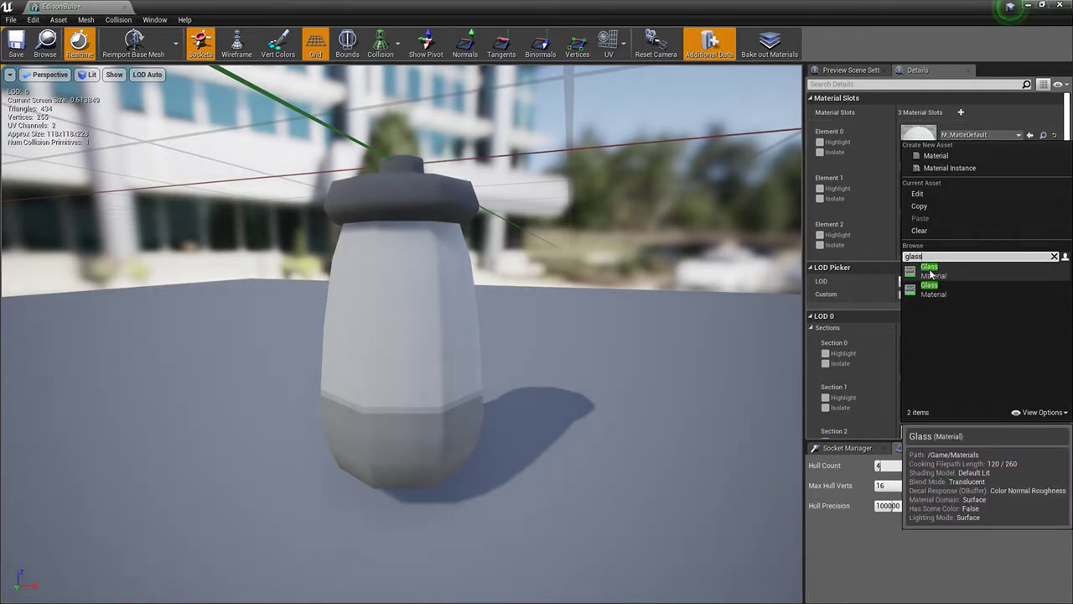
{"action": "left_click", "coordinate": [937, 292]}
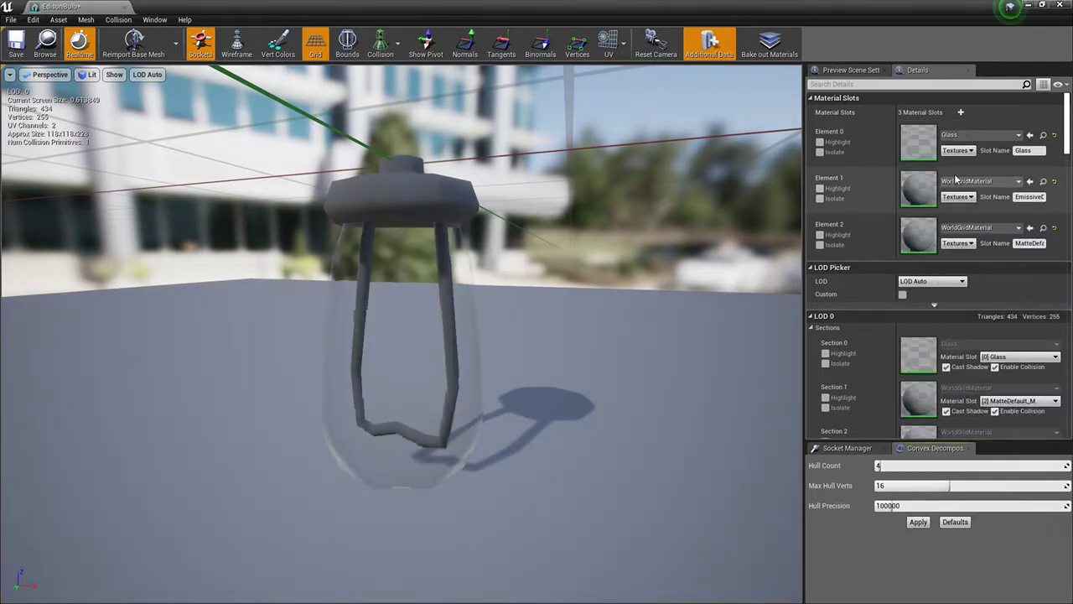
Step: Assign the M_MatteDefault material to the bulb mesh's emissive slot
{"action": "left_click", "coordinate": [973, 181]}
{"action": "type", "text": "matt"}
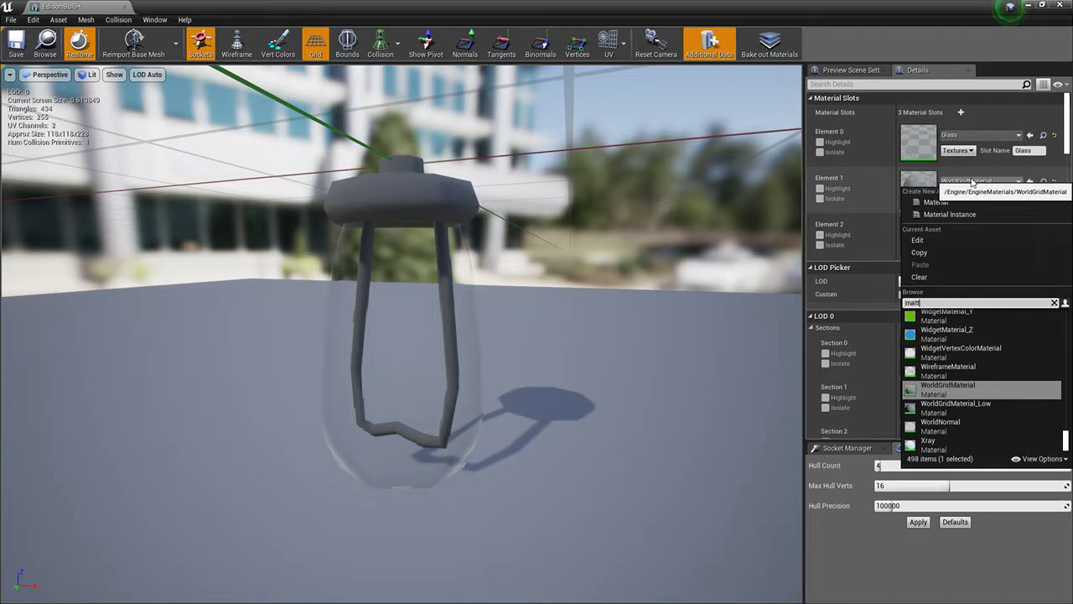
{"action": "type", "text": "edef"}
{"action": "left_click", "coordinate": [941, 316]}
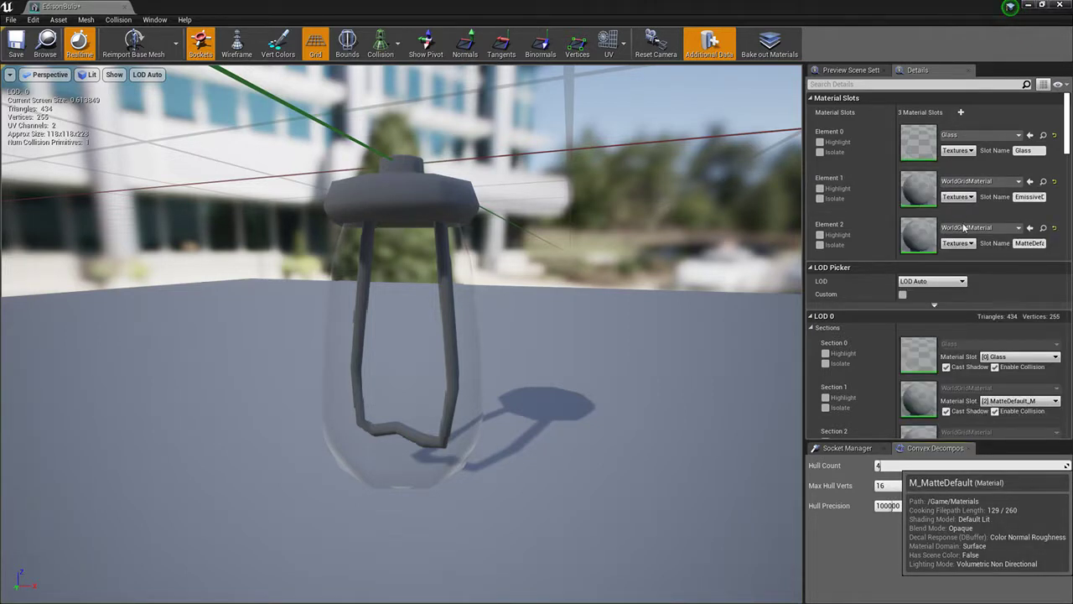
Step: Assign the M_MatteDefault material to the bulb mesh's third, matte slot
{"action": "left_click", "coordinate": [969, 228]}
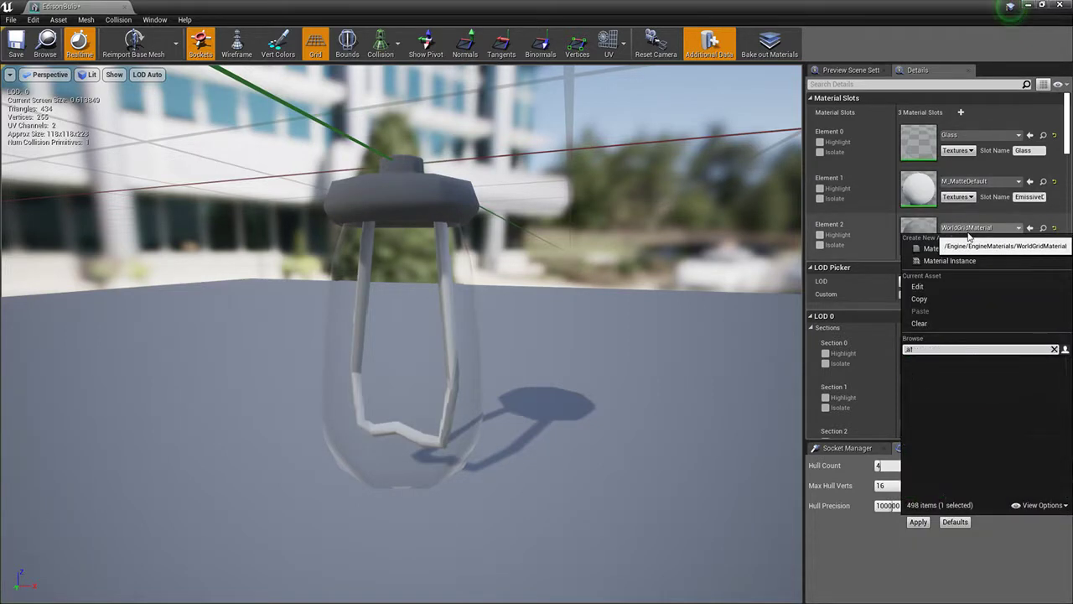
{"action": "type", "text": "mattede"}
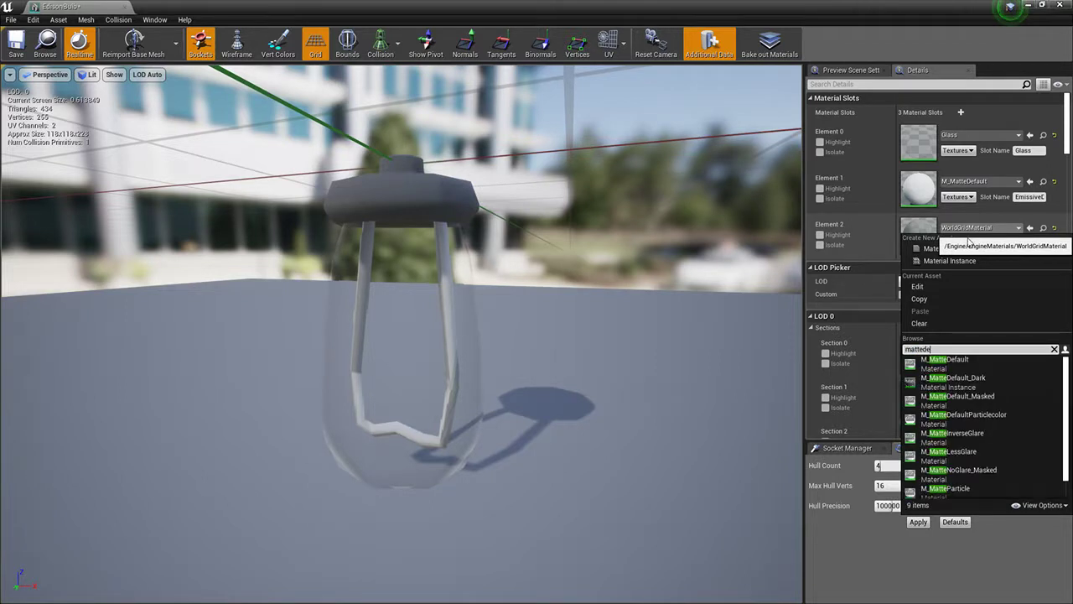
{"action": "left_click", "coordinate": [959, 371]}
Step: Assign the Emissive material to the bulb mesh's emissive slot and save the mesh
{"action": "left_click", "coordinate": [967, 182]}
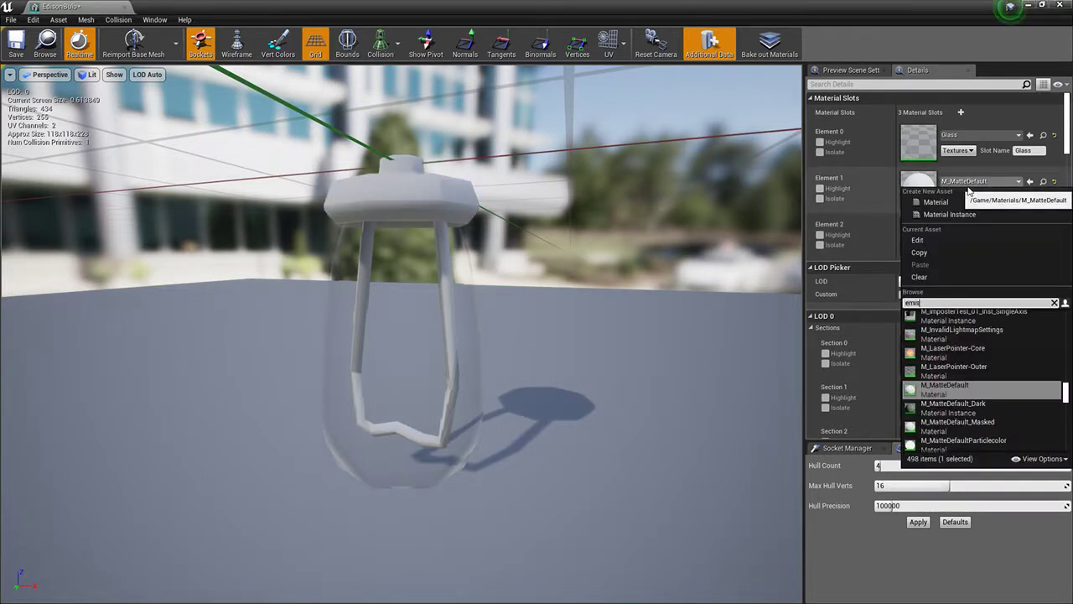
{"action": "left_click", "coordinate": [947, 315]}
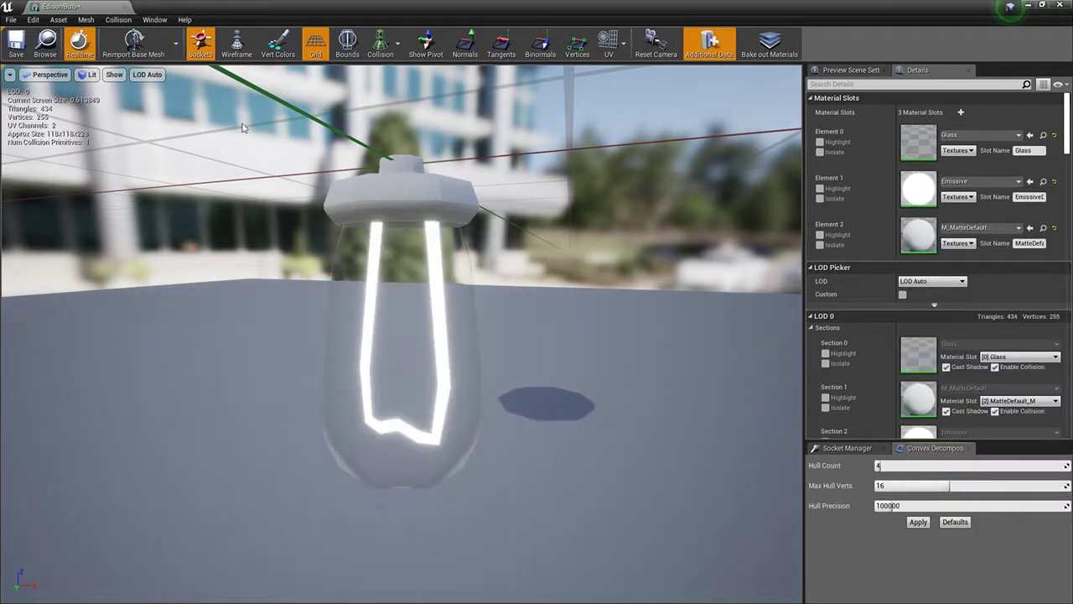
{"action": "left_click", "coordinate": [17, 52]}
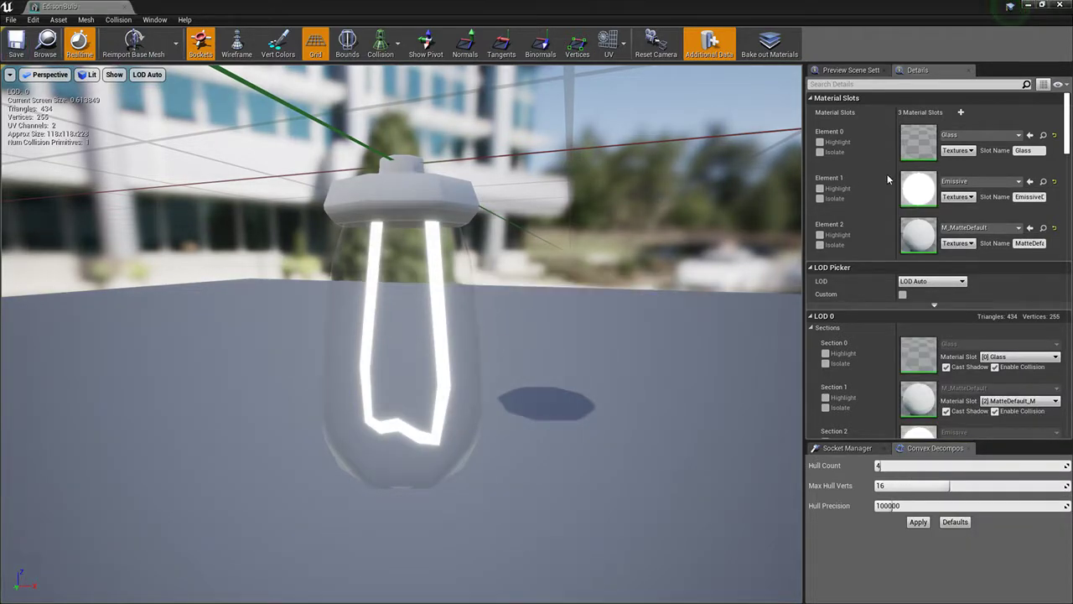
Step: Assign the M_EmissiveDefault material to the bulb mesh's emissive slot and save the mesh
{"action": "left_click", "coordinate": [966, 183]}
{"action": "type", "text": "emissive"}
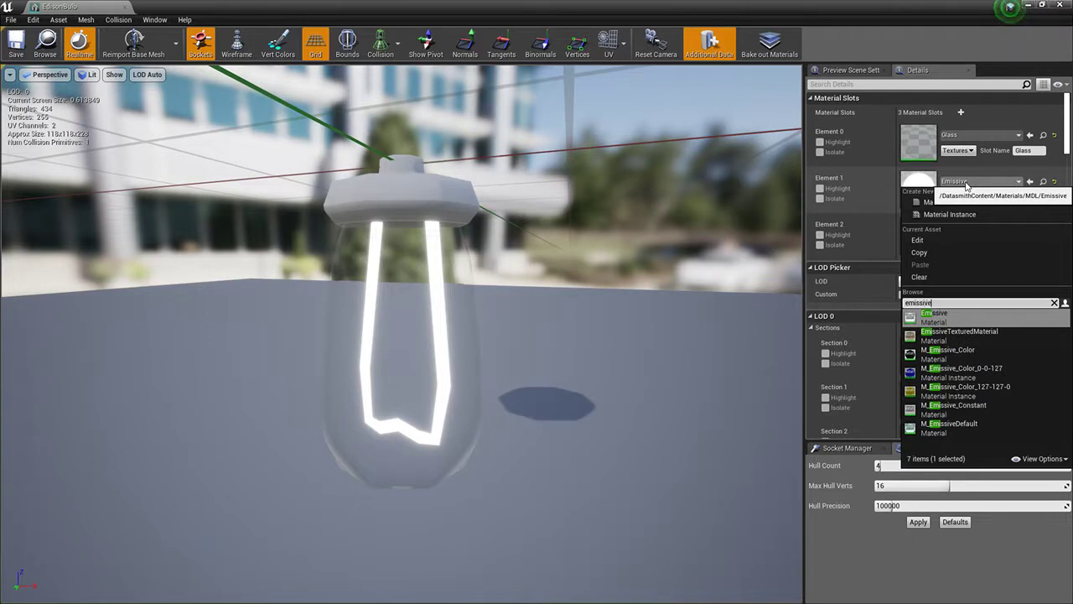
{"action": "type", "text": "def"}
{"action": "left_click", "coordinate": [937, 323]}
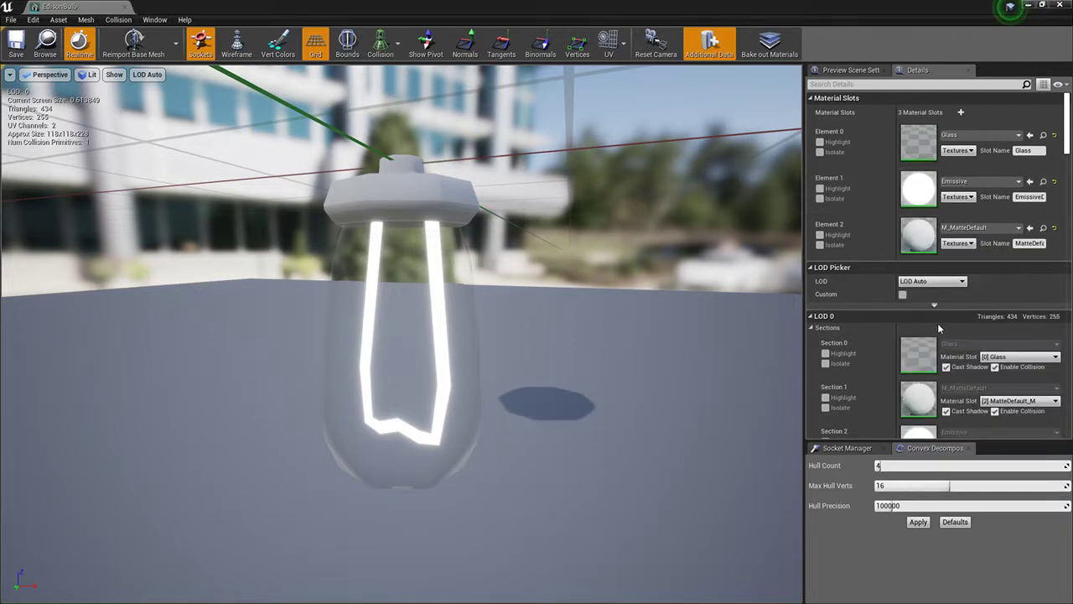
{"action": "left_click", "coordinate": [19, 45]}
Step: Dock the EdisonBulb editor with the other editors, close it and return to the MainMenu_MAp level
{"action": "left_click_drag", "start_coordinate": [104, 8], "coordinate": [427, 7]}
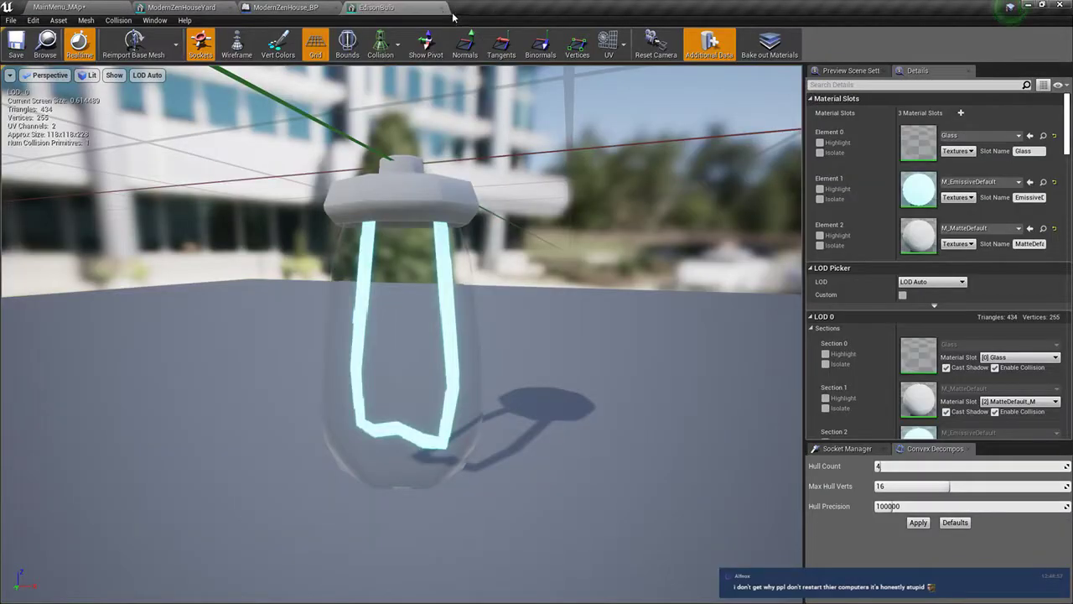
{"action": "left_click", "coordinate": [443, 7]}
{"action": "left_click", "coordinate": [181, 7]}
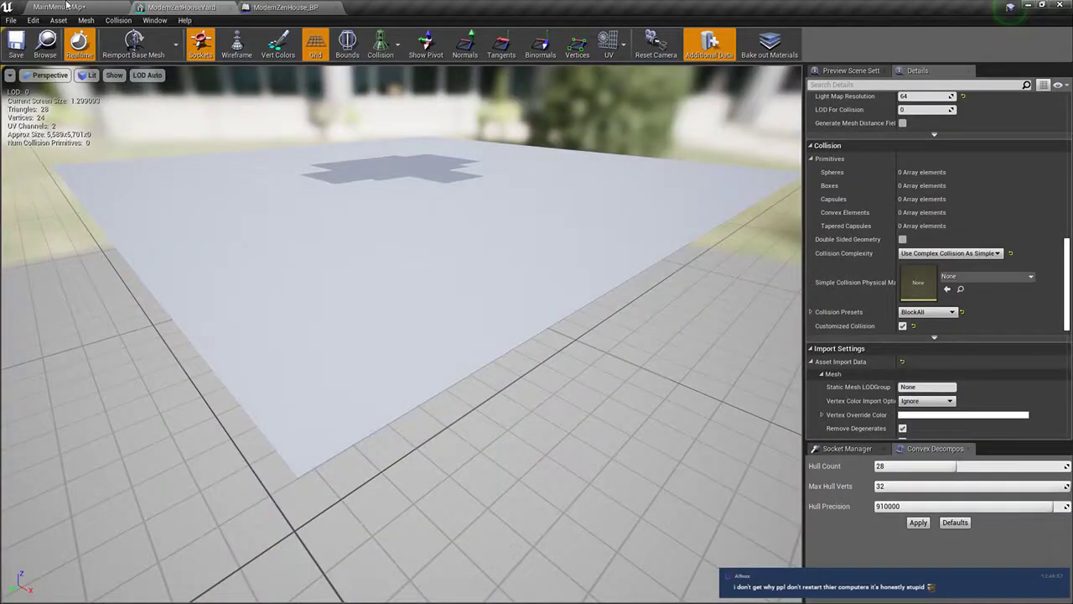
{"action": "left_click", "coordinate": [59, 7]}
{"action": "right_click_drag", "start_coordinate": [547, 236], "coordinate": [470, 236]}
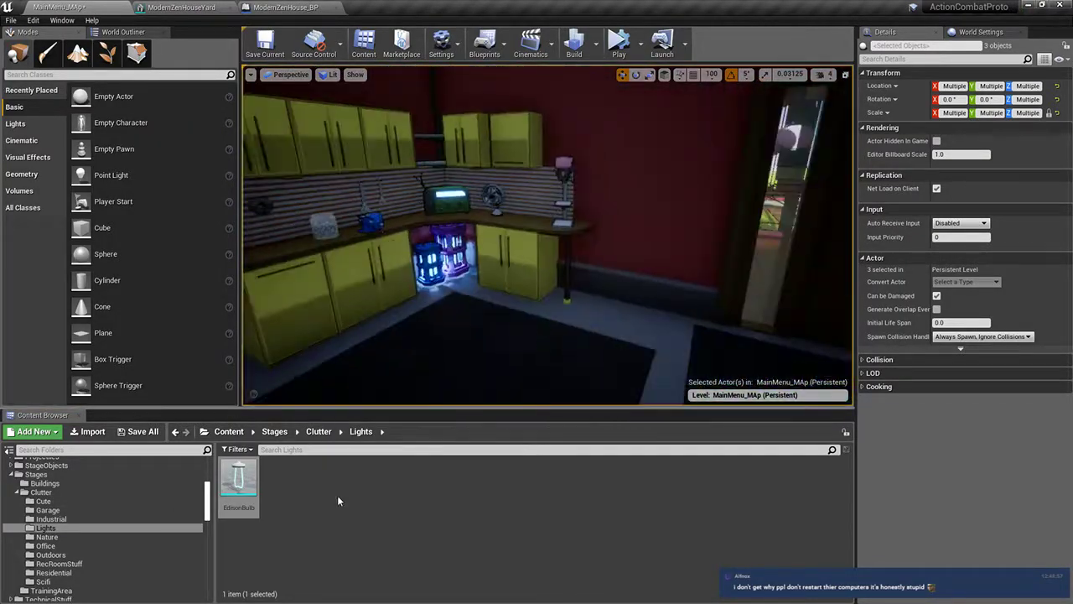
Step: Search all project content for "hanging", place a HangingPaperLantern_BP in the garage and raise it above the floor
{"action": "left_click", "coordinate": [91, 538]}
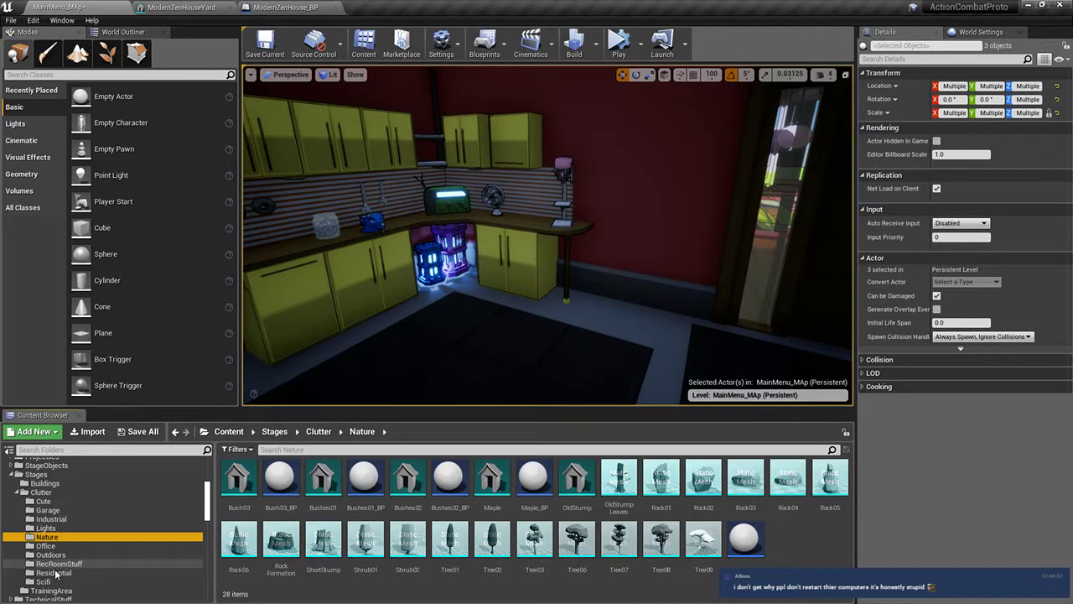
{"action": "left_click", "coordinate": [55, 572]}
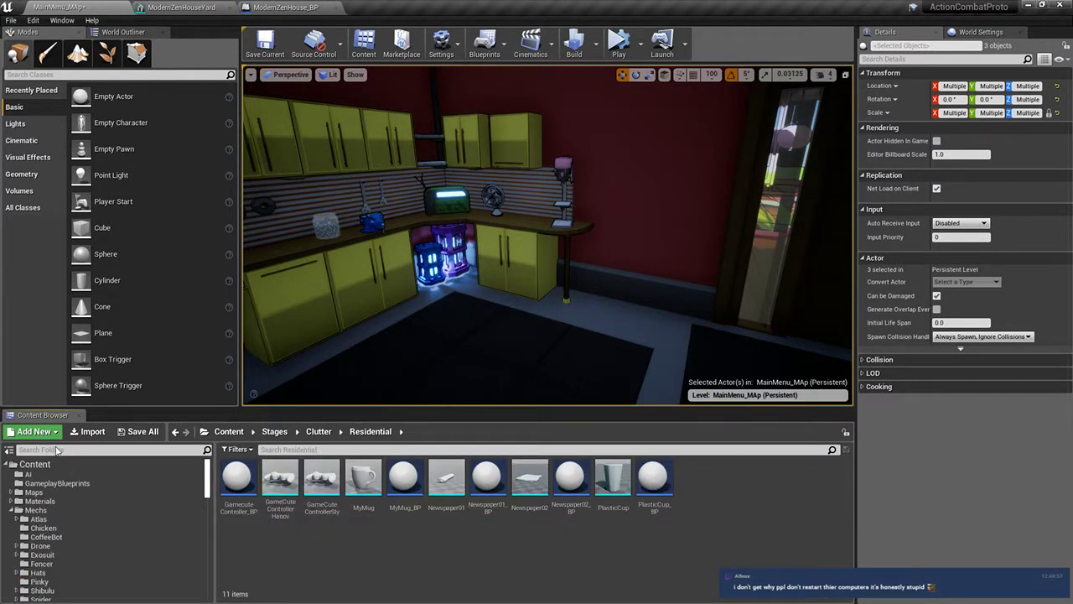
{"action": "left_click", "coordinate": [56, 449]}
{"action": "type", "text": "ha"}
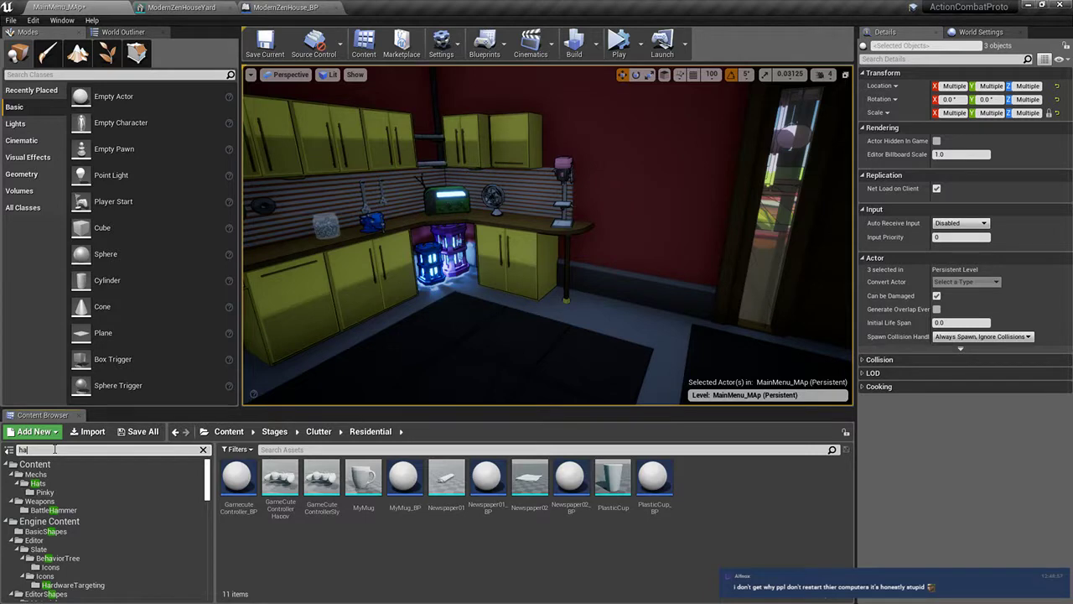
{"action": "key", "text": "BackSpace"}
{"action": "key", "text": "BackSpace"}
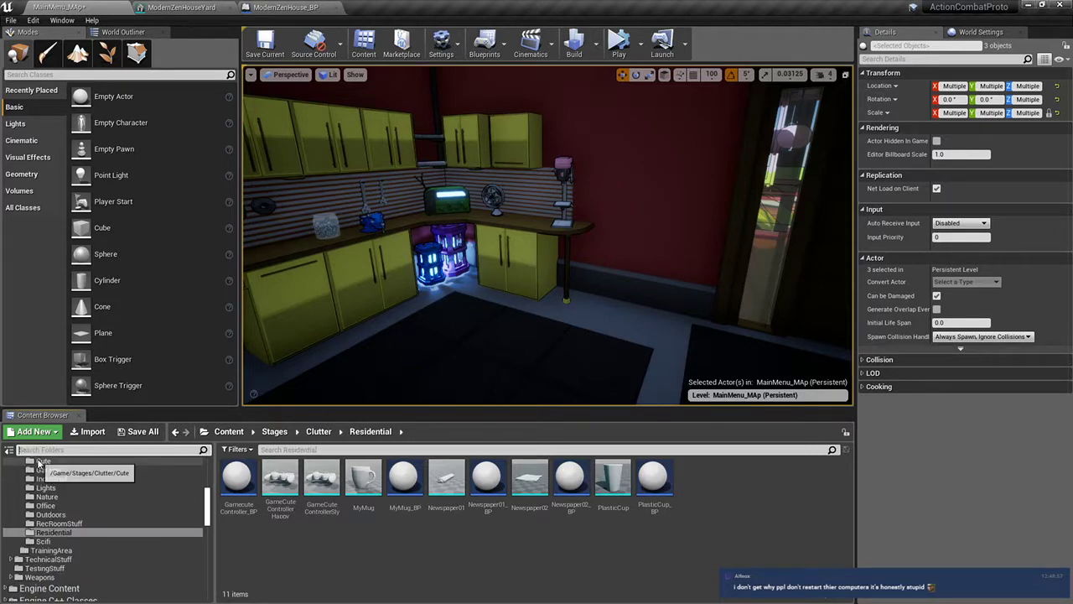
{"action": "left_click", "coordinate": [228, 430]}
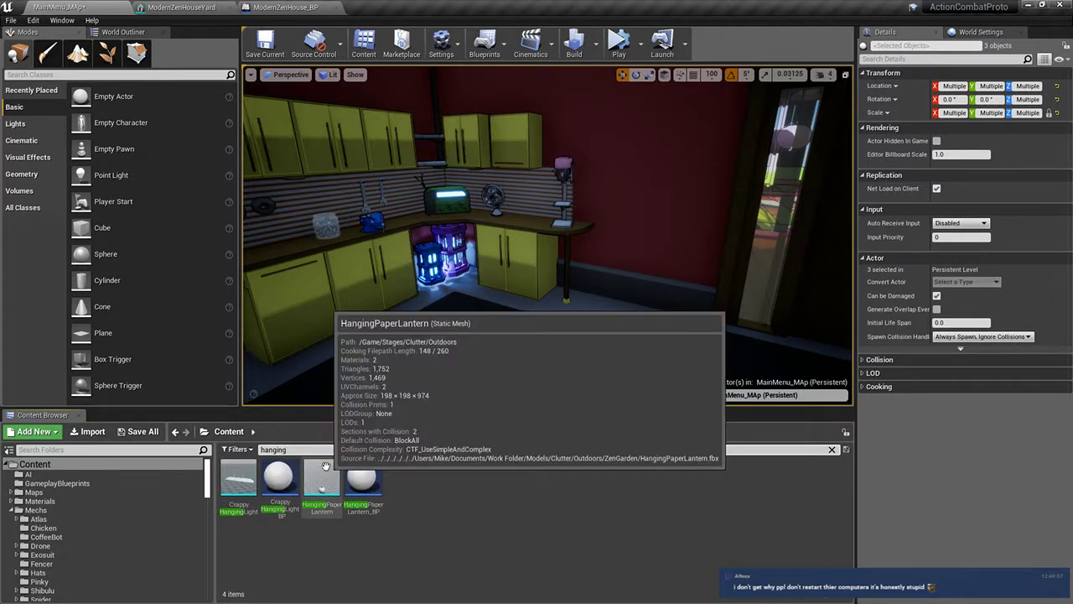
{"action": "left_click_drag", "start_coordinate": [358, 464], "coordinate": [490, 367]}
{"action": "left_click_drag", "start_coordinate": [442, 340], "coordinate": [441, 203]}
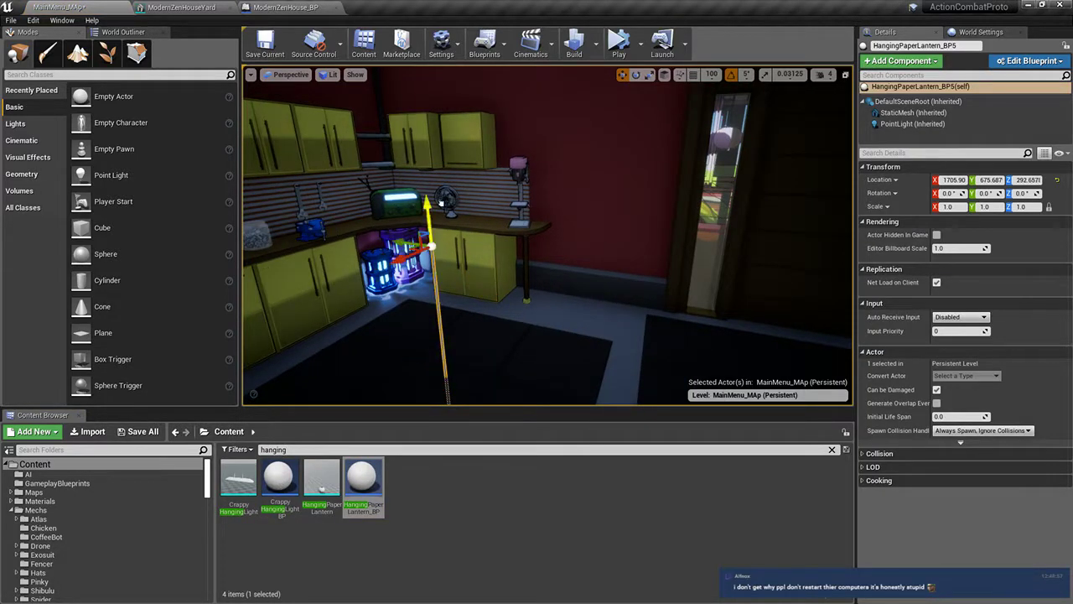
Step: Open the placed lantern's blueprint in the blueprint editor and show its construction script
{"action": "left_click", "coordinate": [1033, 60]}
{"action": "left_click", "coordinate": [981, 77]}
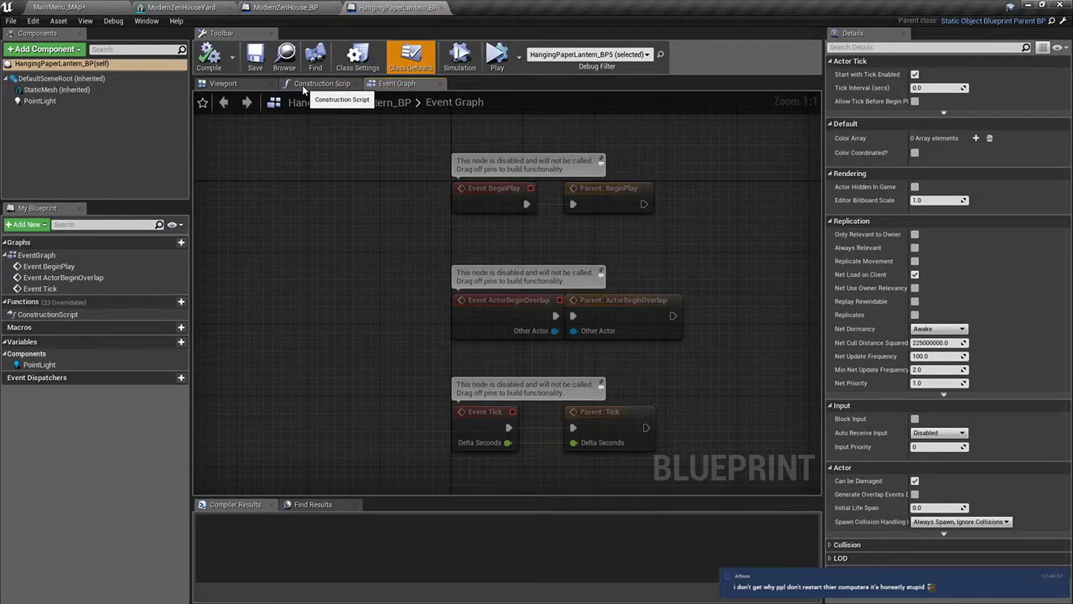
{"action": "left_click", "coordinate": [303, 84]}
{"action": "left_click", "coordinate": [254, 85]}
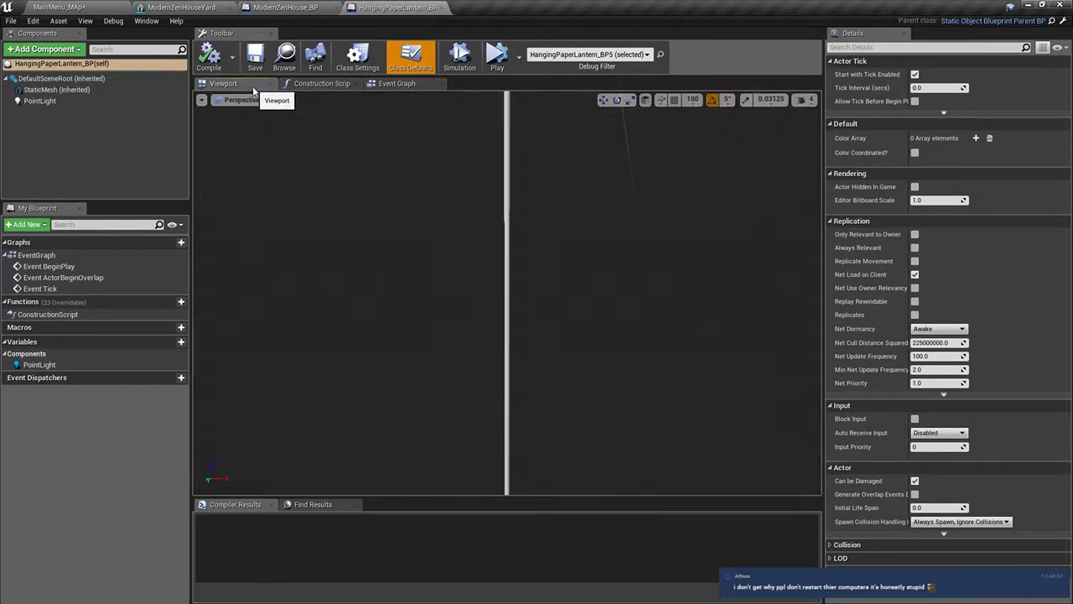
{"action": "left_click", "coordinate": [312, 85]}
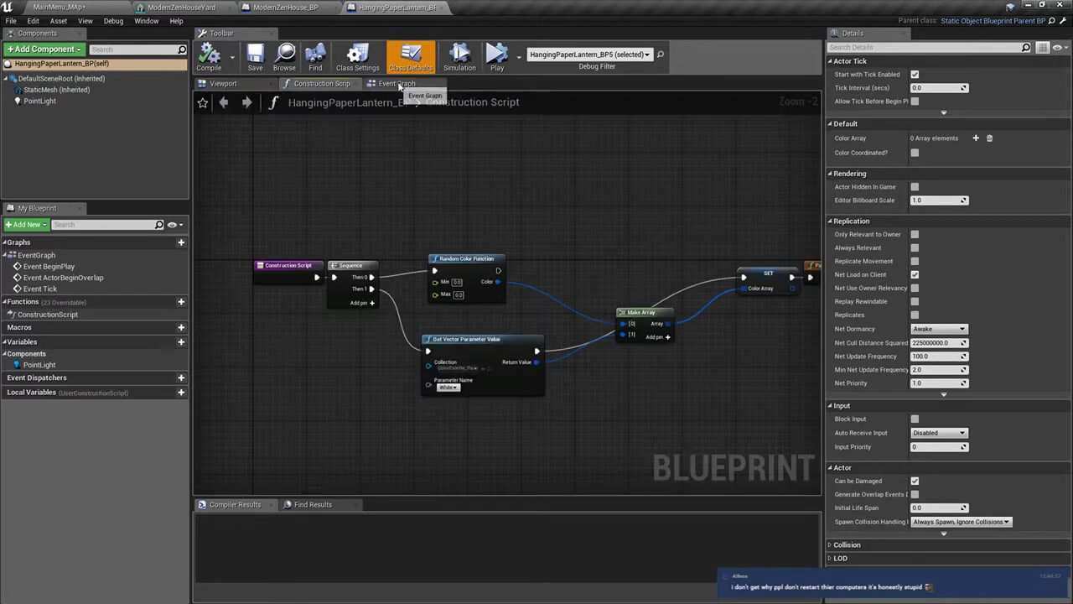
Step: Set the inherited static mesh of HangingPaperLantern_BP to EdisonBulb and compile the blueprint
{"action": "left_click", "coordinate": [41, 92]}
{"action": "left_click", "coordinate": [986, 268]}
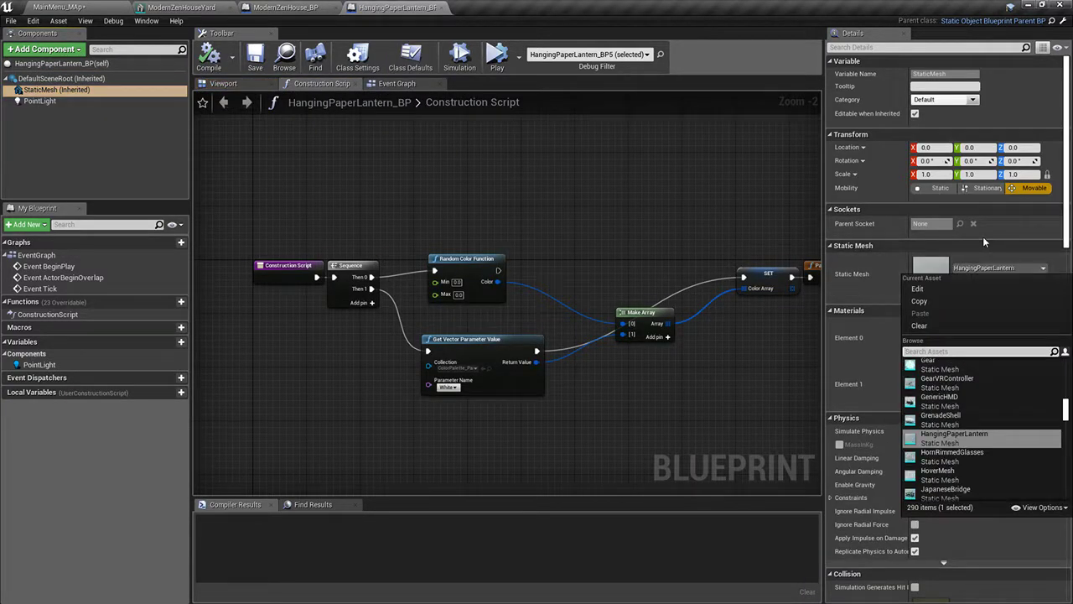
{"action": "type", "text": "ediu"}
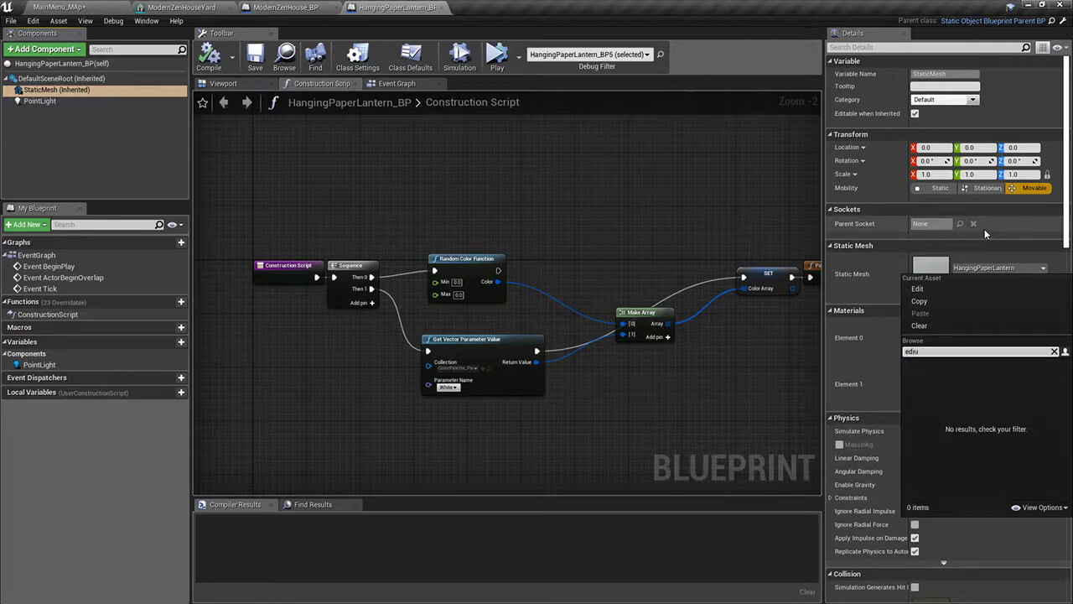
{"action": "key", "text": "BackSpace"}
{"action": "type", "text": "s"}
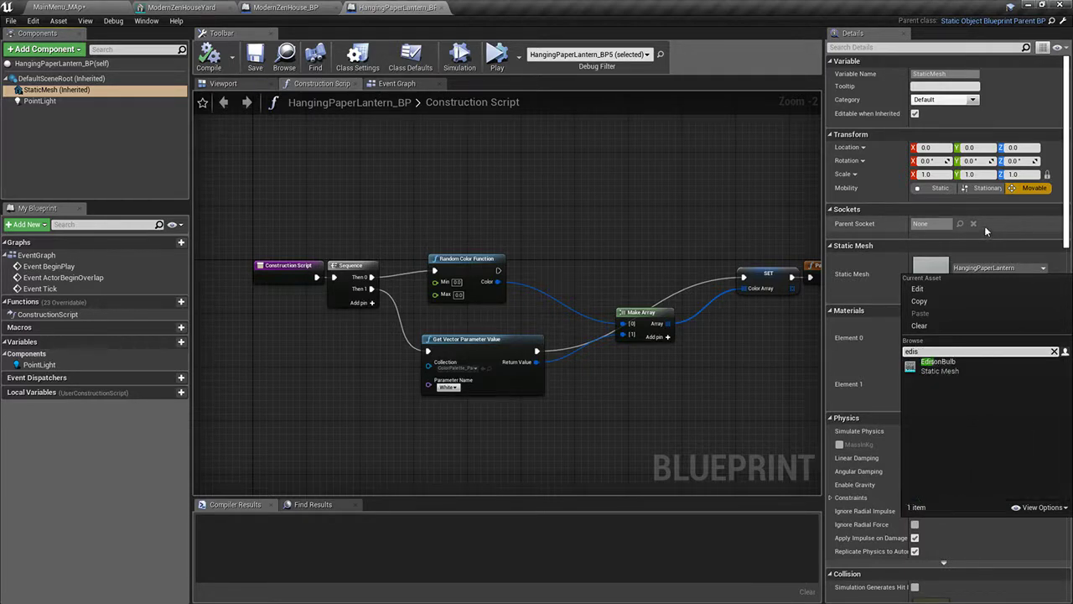
{"action": "left_click", "coordinate": [950, 367]}
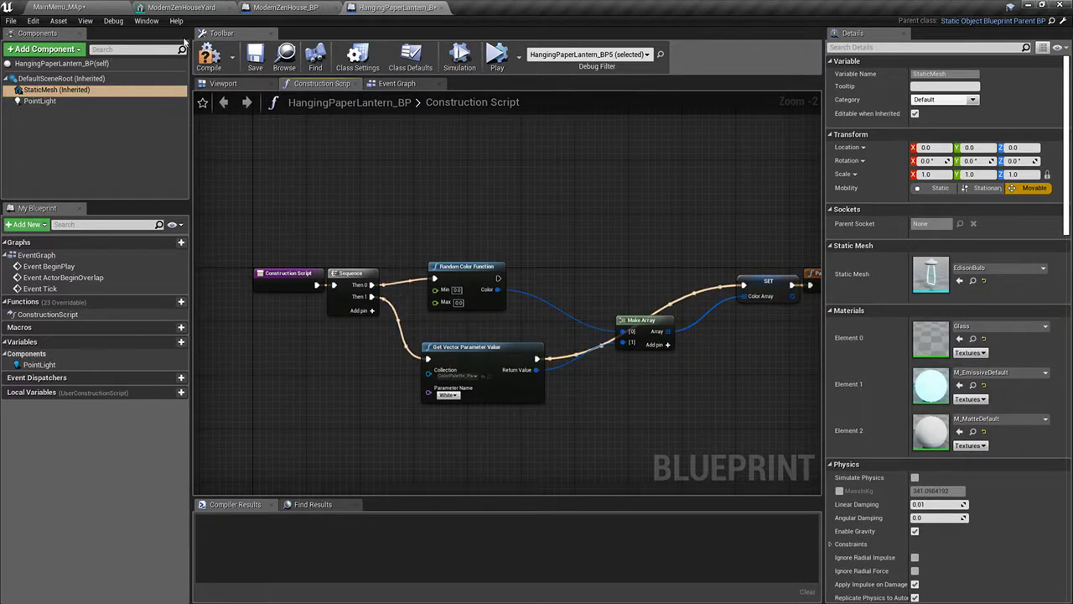
{"action": "left_click", "coordinate": [209, 57]}
{"action": "right_click_drag", "start_coordinate": [659, 245], "coordinate": [515, 221]}
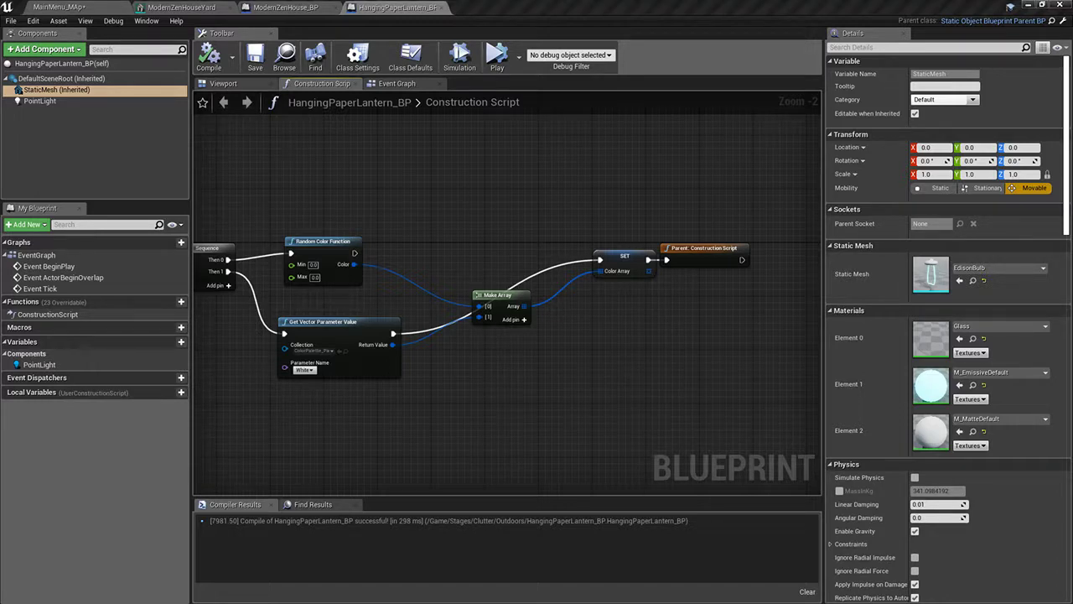
{"action": "key", "text": "alt+Tab"}
{"action": "left_click_drag", "start_coordinate": [559, 21], "coordinate": [686, 118]}
{"action": "key", "text": "alt+Tab"}
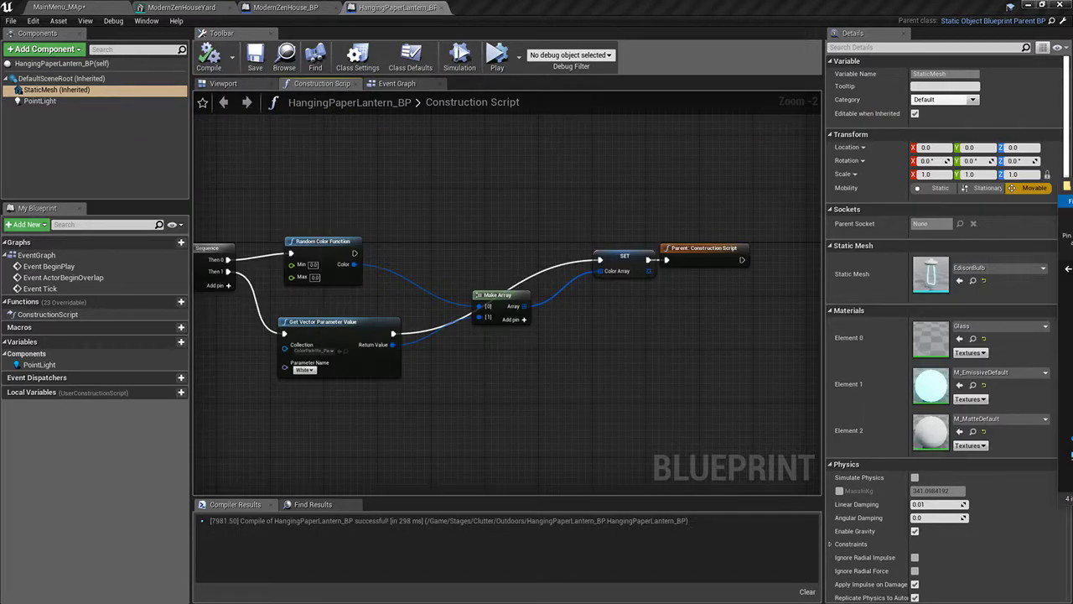
{"action": "right_click_drag", "start_coordinate": [443, 191], "coordinate": [542, 195]}
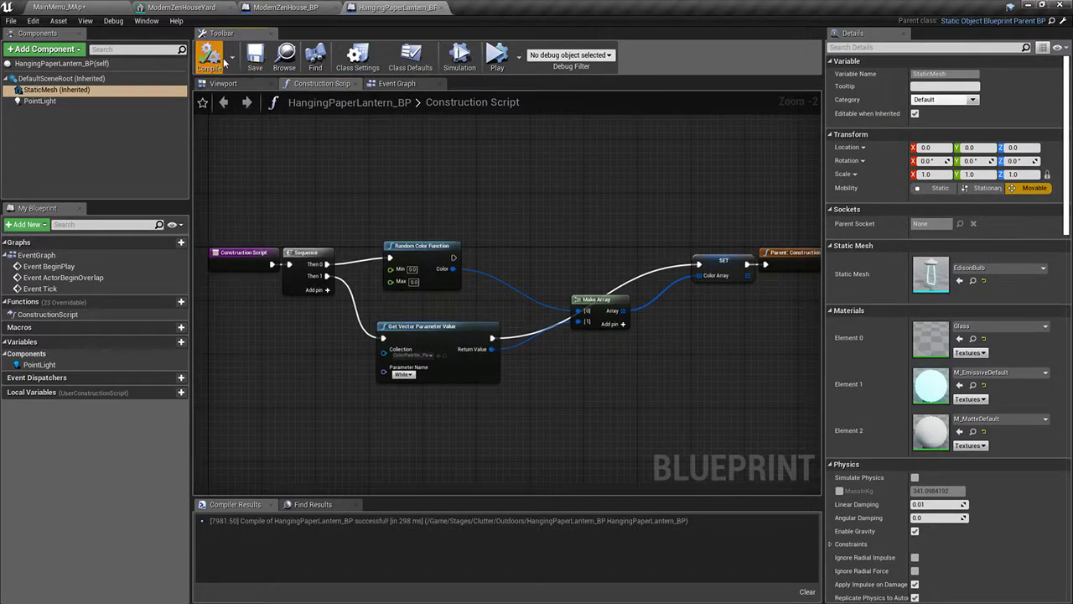
Step: Examine the PointLight component in the lantern blueprint's 3D preview and recompile the blueprint
{"action": "left_click", "coordinate": [224, 61]}
{"action": "left_click", "coordinate": [62, 101]}
{"action": "left_click", "coordinate": [223, 83]}
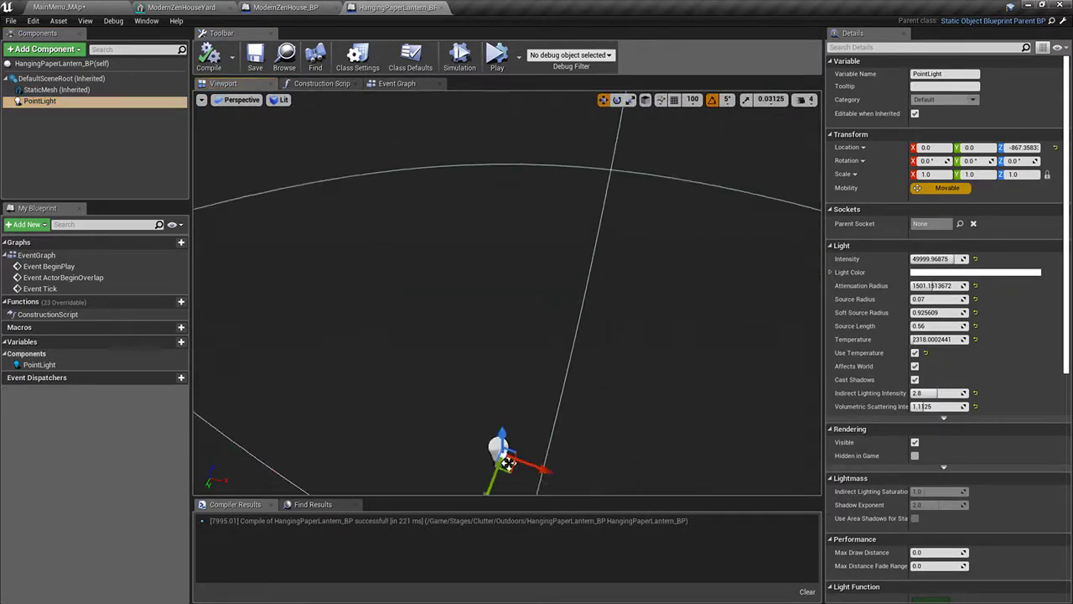
{"action": "mouse_move", "coordinate": [507, 294]}
{"action": "right_mouse_down"}
{"action": "mouse_move", "coordinate": [520, 369]}
{"action": "mouse_move", "coordinate": [503, 294]}
{"action": "right_mouse_up"}
{"action": "left_click", "coordinate": [51, 90]}
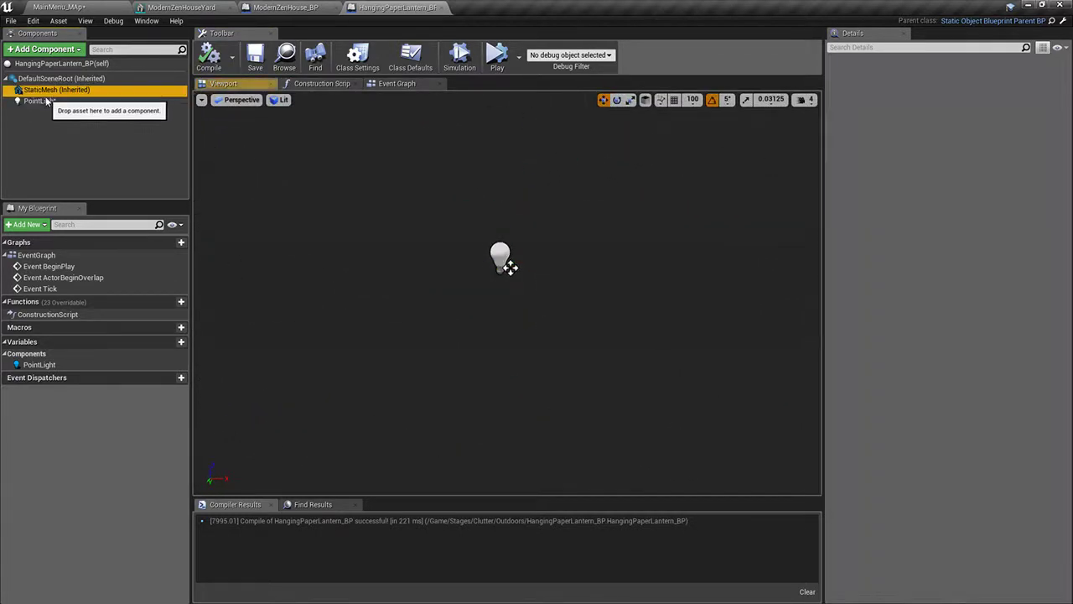
{"action": "left_click", "coordinate": [38, 100]}
{"action": "left_click", "coordinate": [54, 51]}
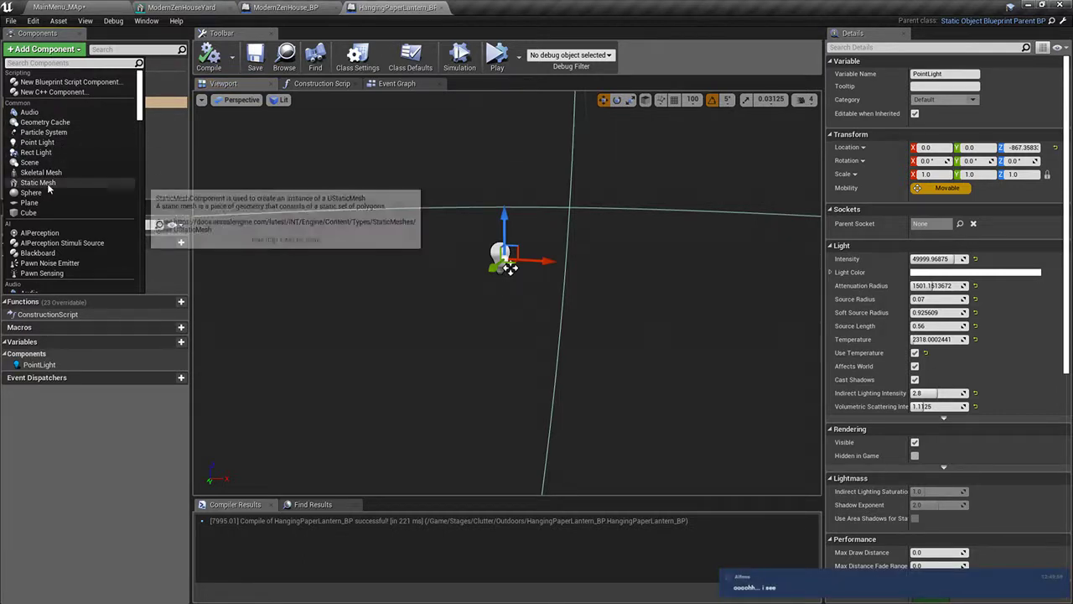
{"action": "left_click", "coordinate": [42, 49]}
{"action": "left_click", "coordinate": [42, 49]}
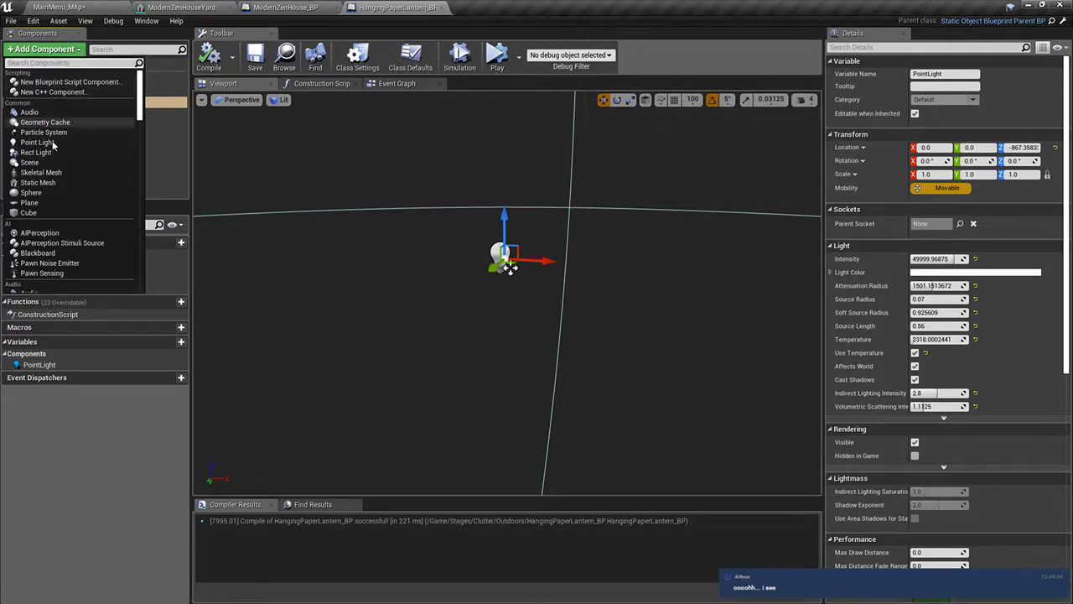
{"action": "left_click", "coordinate": [209, 57]}
{"action": "right_click_drag", "start_coordinate": [510, 268], "coordinate": [546, 246]}
Step: Return to the MainMenu_MAp level and scale the hanging bulb down to about 0.39 on all axes
{"action": "left_click", "coordinate": [58, 6]}
{"action": "right_click_drag", "start_coordinate": [577, 308], "coordinate": [512, 280]}
{"action": "key", "text": "space"}
{"action": "key", "text": "space"}
{"action": "left_click_drag", "start_coordinate": [464, 198], "coordinate": [420, 228]}
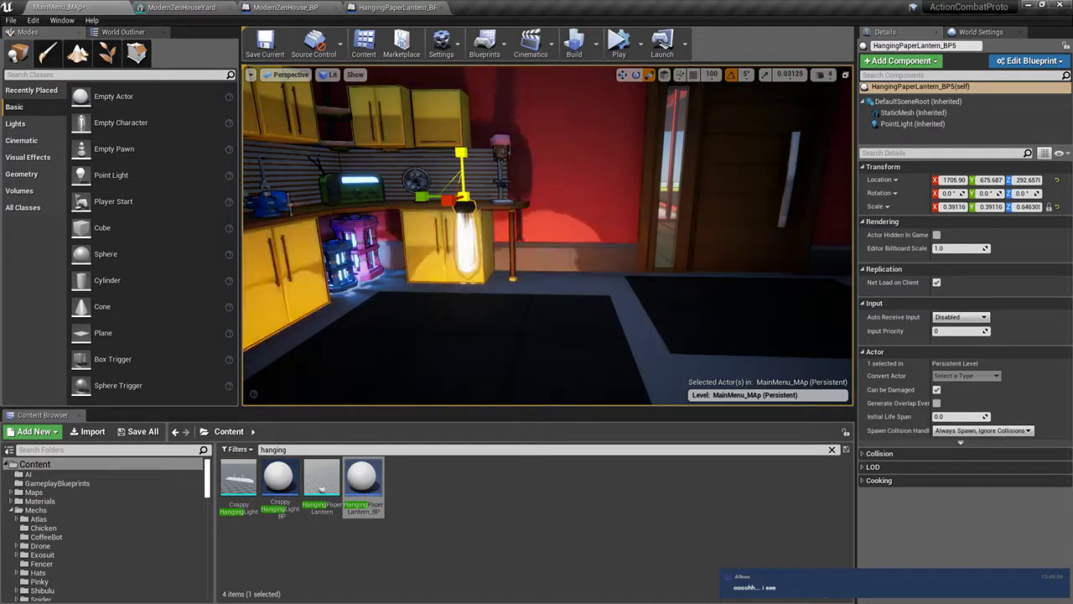
{"action": "right_click_drag", "start_coordinate": [474, 163], "coordinate": [497, 170]}
{"action": "left_click", "coordinate": [291, 7]}
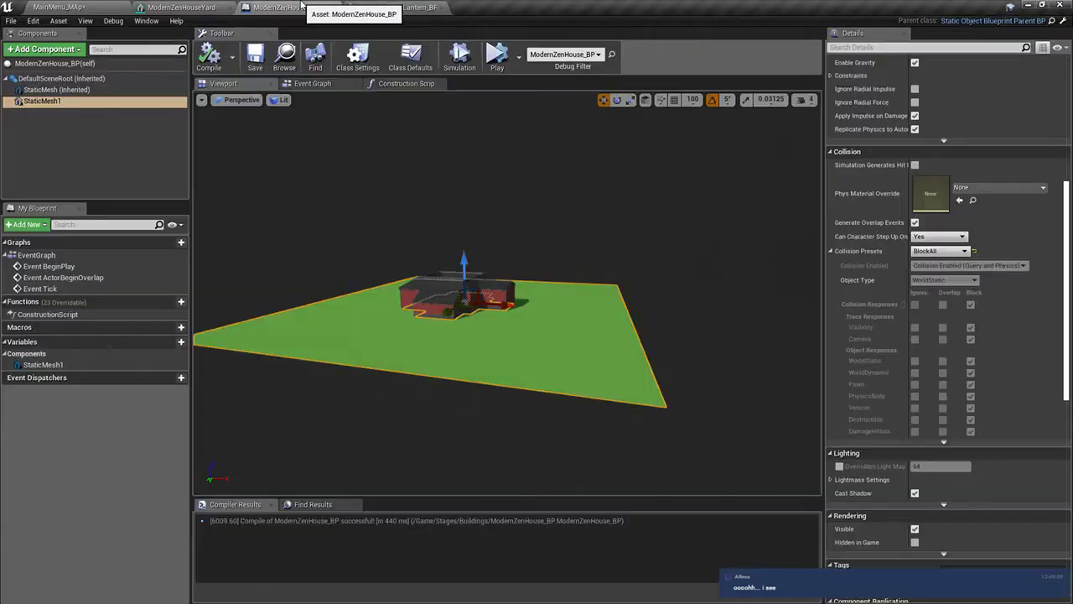
{"action": "left_click", "coordinate": [369, 7]}
{"action": "left_click", "coordinate": [207, 7]}
{"action": "left_click", "coordinate": [114, 6]}
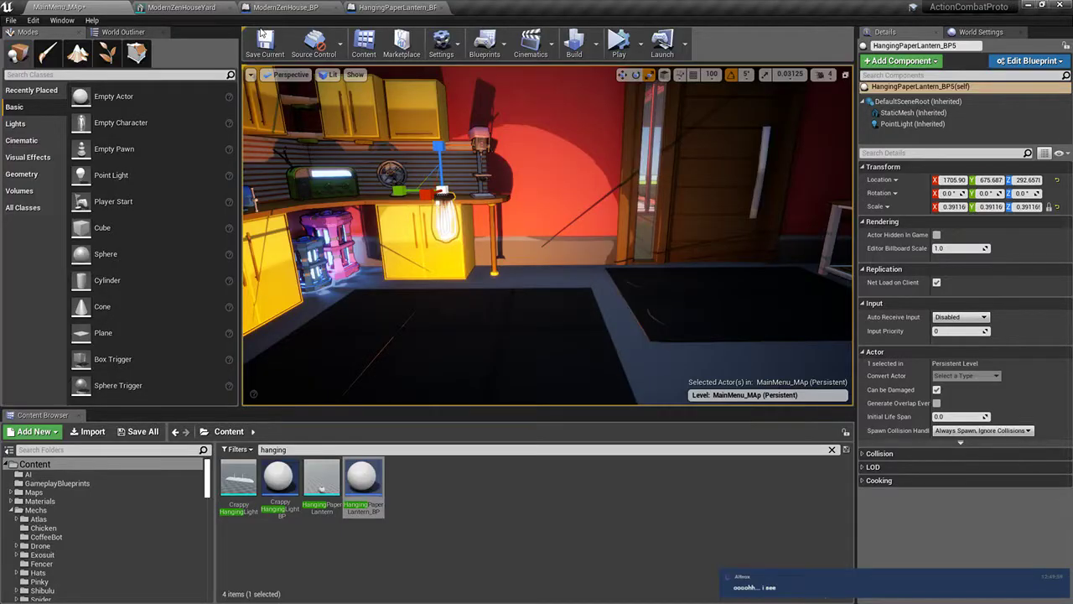
{"action": "left_click", "coordinate": [373, 7]}
{"action": "left_click", "coordinate": [94, 6]}
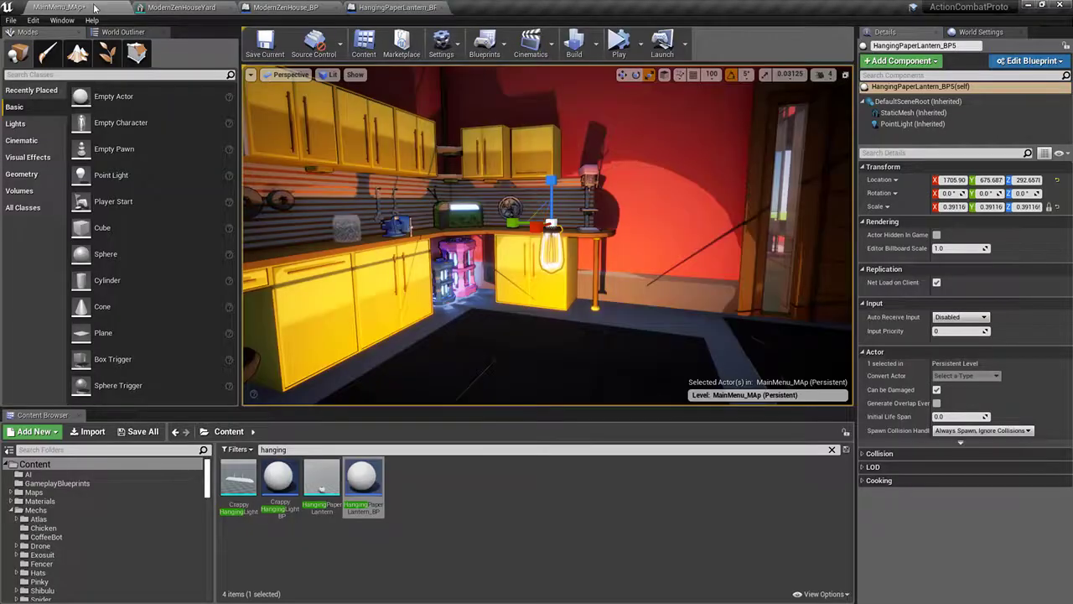
{"action": "scroll", "coordinate": [84, 553], "scroll_direction": "down", "scroll_amount": 1}
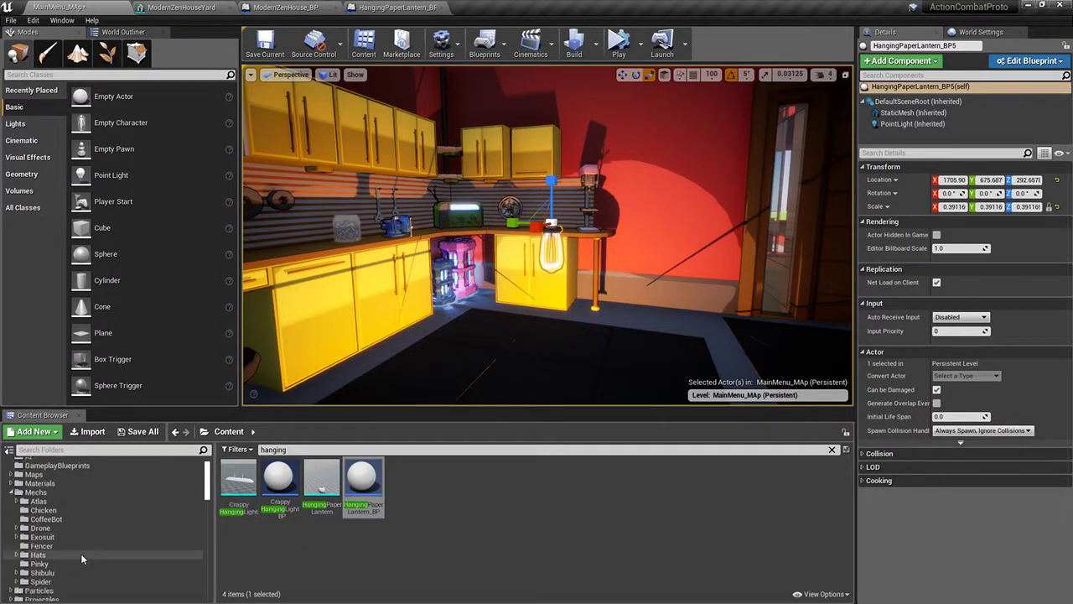
Step: Undo the EdisonBulb mesh and scale changes made to the hanging paper lantern blueprint and return to the MainMenu_MAp level
{"action": "double_click", "coordinate": [362, 483]}
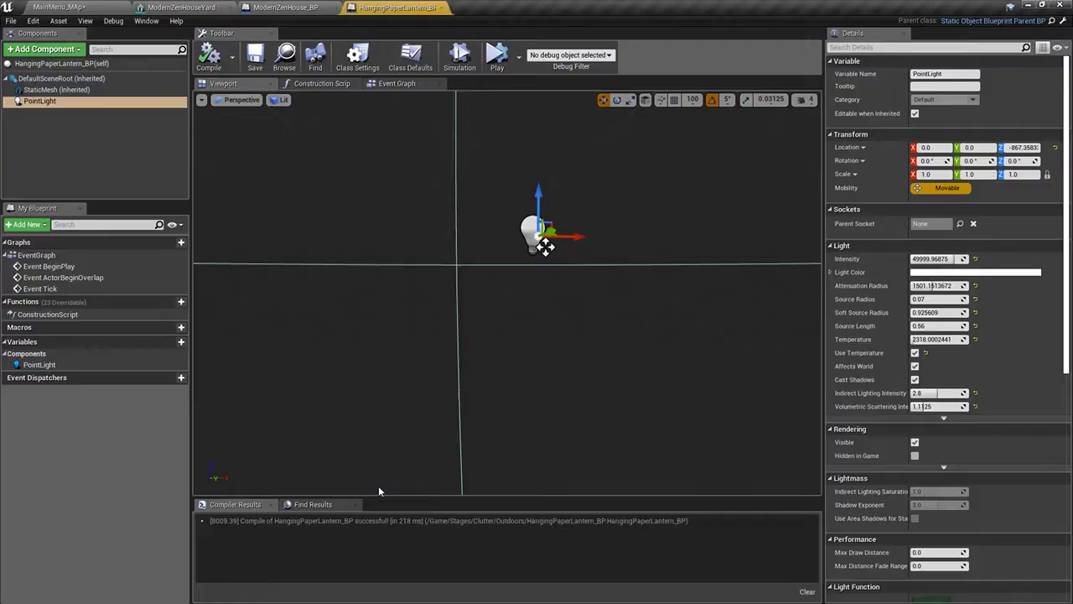
{"action": "mouse_move", "coordinate": [507, 292]}
{"action": "right_mouse_down"}
{"action": "mouse_move", "coordinate": [508, 210]}
{"action": "mouse_move", "coordinate": [490, 285]}
{"action": "mouse_move", "coordinate": [503, 336]}
{"action": "mouse_move", "coordinate": [524, 289]}
{"action": "right_mouse_up"}
{"action": "left_click", "coordinate": [94, 6]}
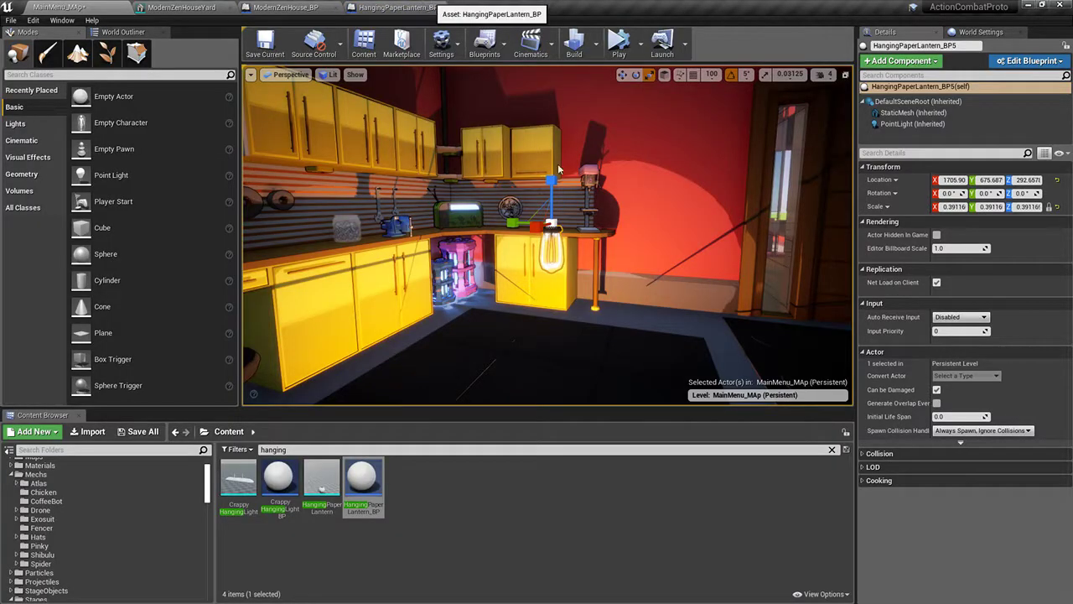
{"action": "left_click", "coordinate": [411, 7]}
{"action": "key", "text": "ctrl+z"}
{"action": "key", "text": "ctrl+z"}
{"action": "key", "text": "ctrl+z"}
{"action": "key", "text": "ctrl+z"}
{"action": "left_click", "coordinate": [94, 7]}
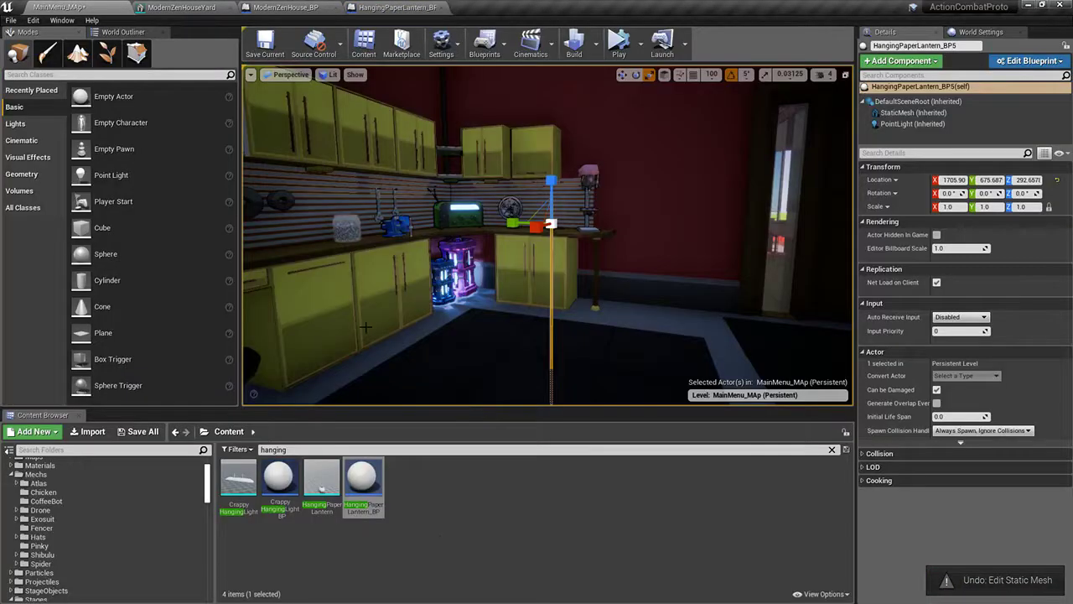
Step: Copy HangingPaperLantern_BP into the Stages/Clutter/Lights content folder
{"action": "left_click", "coordinate": [308, 492]}
{"action": "left_click", "coordinate": [367, 485]}
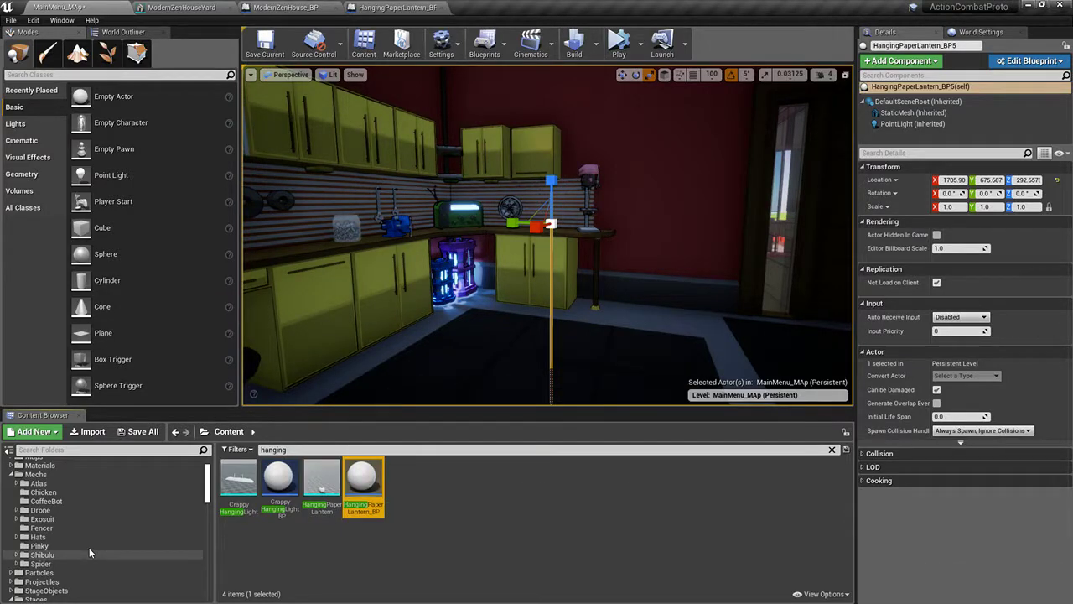
{"action": "left_click", "coordinate": [832, 451]}
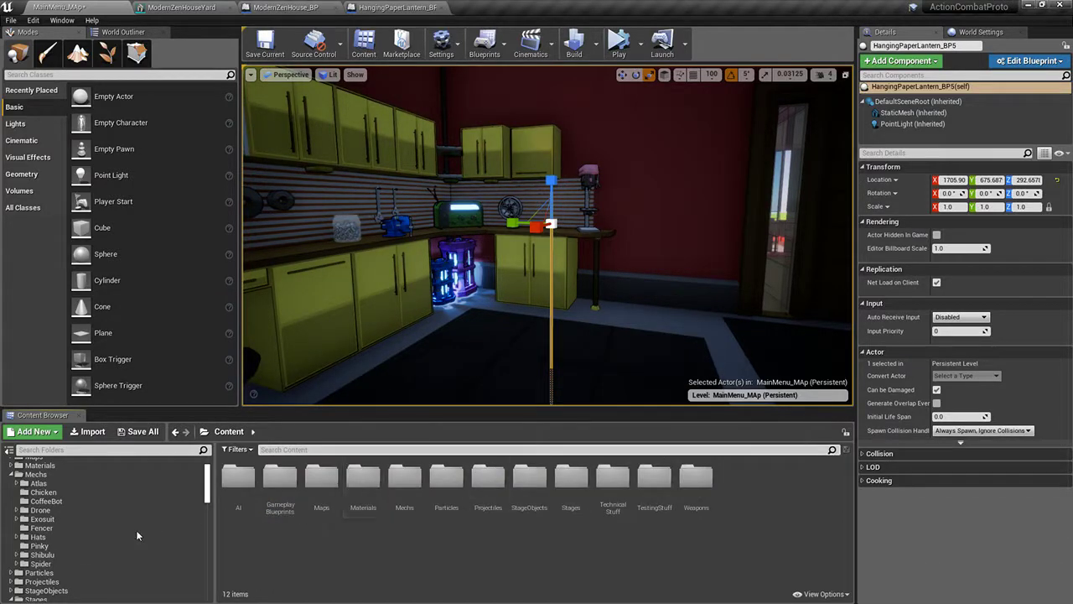
{"action": "left_click", "coordinate": [73, 536]}
{"action": "key", "text": "Down"}
{"action": "key", "text": "Down"}
{"action": "key", "text": "Down"}
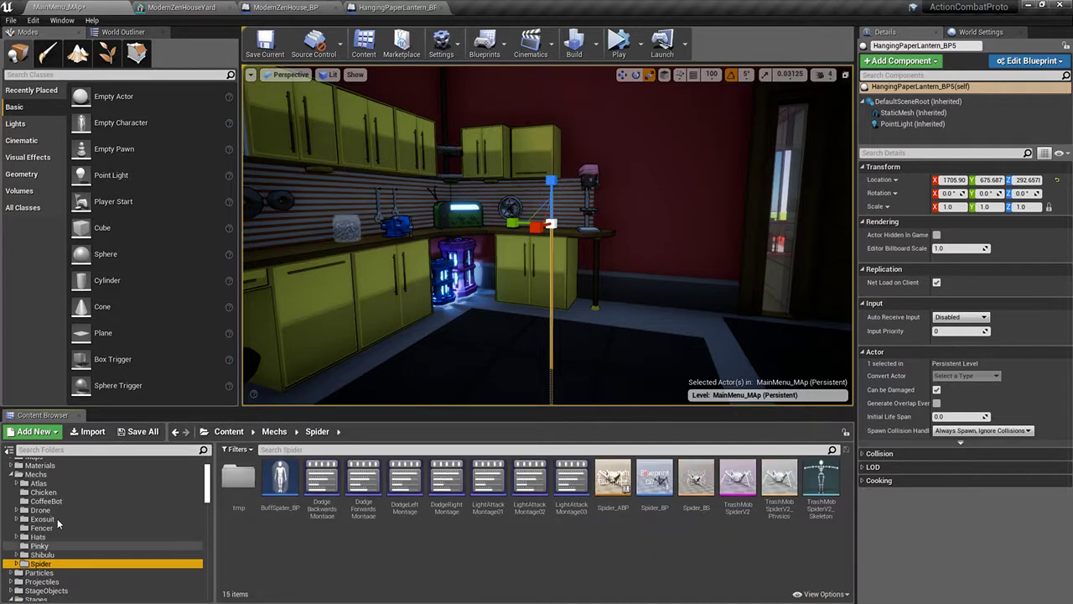
{"action": "scroll", "coordinate": [60, 545], "scroll_direction": "down", "scroll_amount": 3}
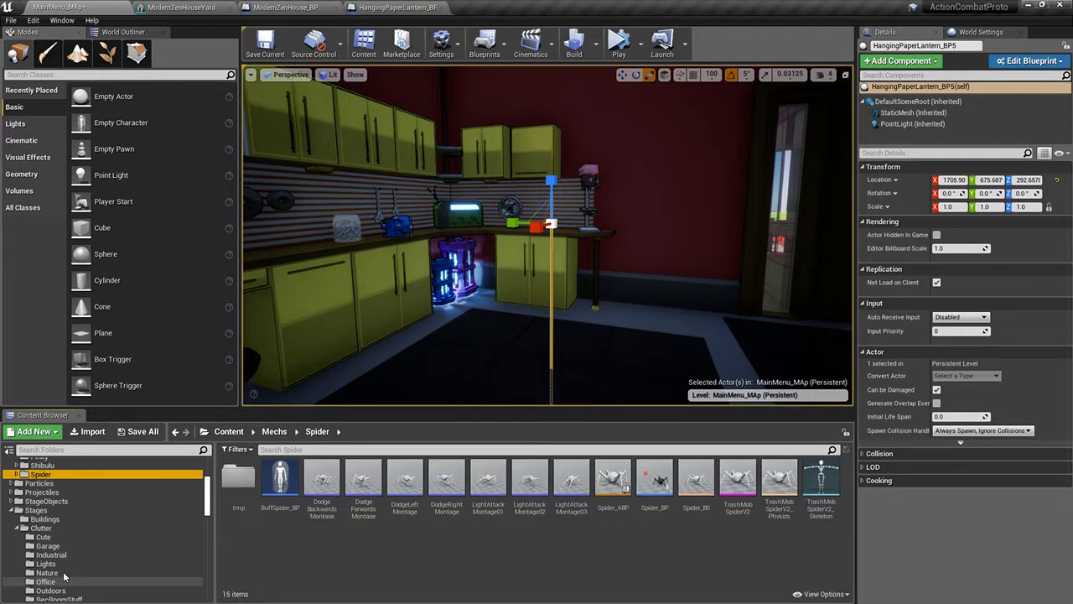
{"action": "left_click", "coordinate": [47, 563]}
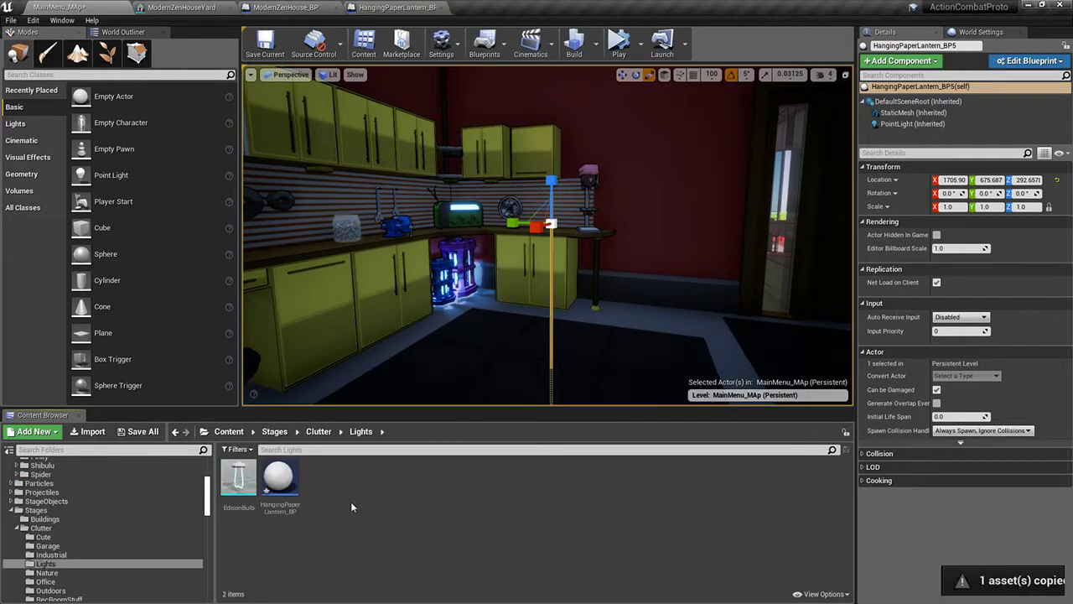
Step: Rename the copied lantern blueprint in the Lights folder as EdisonBulb_BP
{"action": "left_click", "coordinate": [283, 507]}
{"action": "key", "text": "F2"}
{"action": "type", "text": "Ed"}
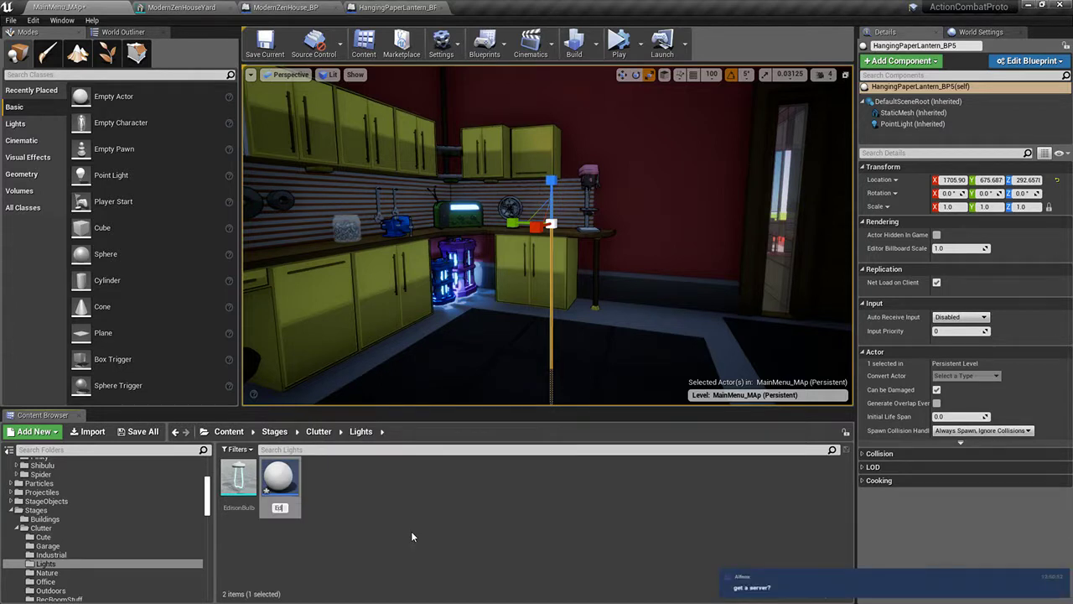
{"action": "type", "text": "disonBulb_BP"}
{"action": "key", "text": "Return"}
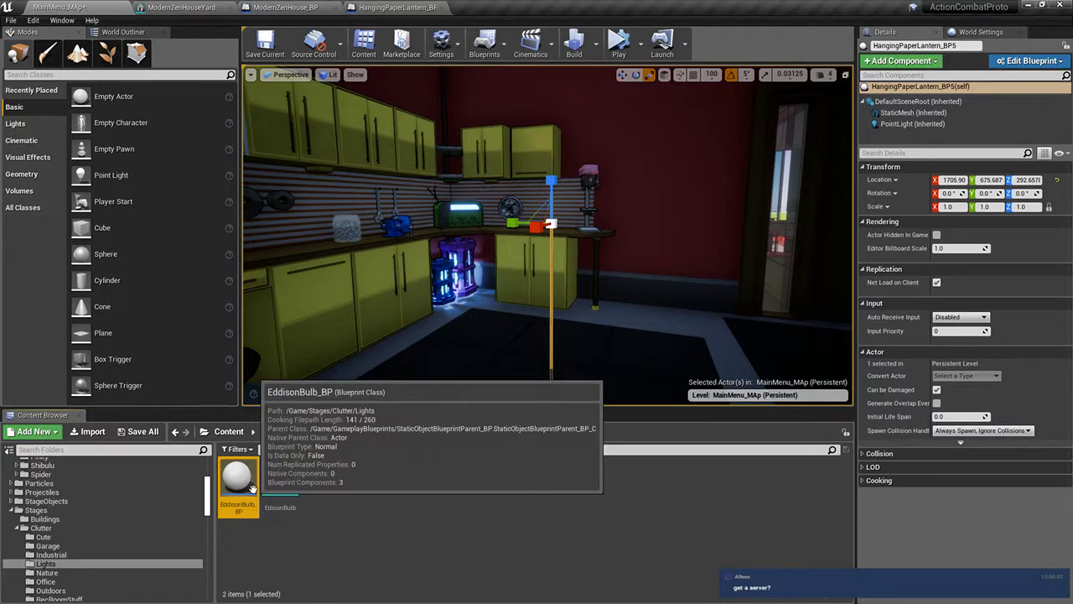
{"action": "key", "text": "F2"}
{"action": "type", "text": "EdisonBulb_"}
{"action": "key", "text": "Return"}
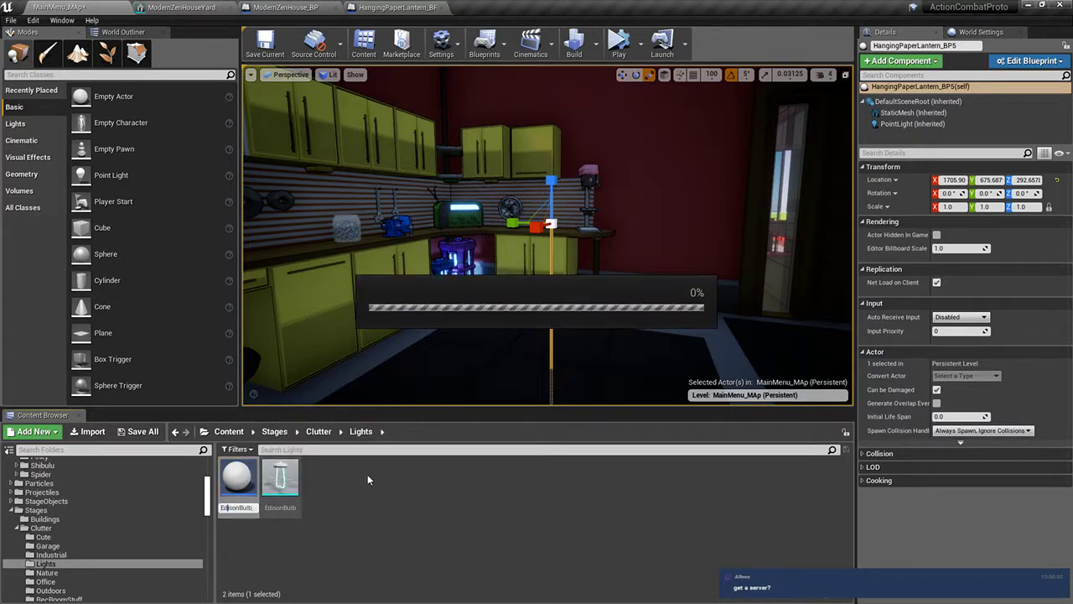
Step: Open EdisonBulb_BP, set its inherited static mesh to EdisonBulb and compile the blueprint
{"action": "double_click", "coordinate": [285, 478]}
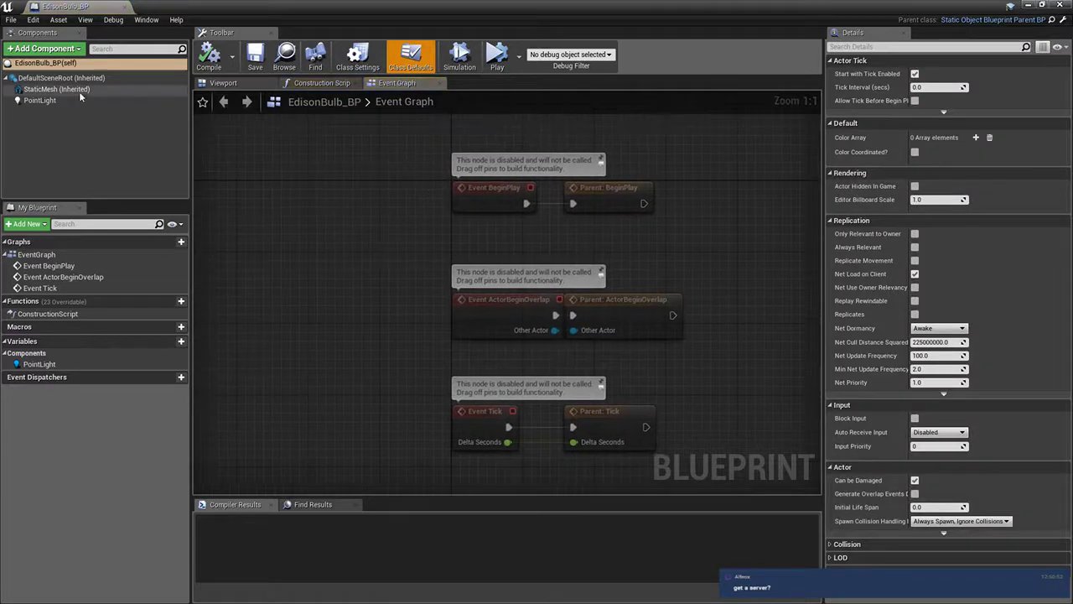
{"action": "left_click", "coordinate": [78, 90]}
{"action": "left_click", "coordinate": [972, 268]}
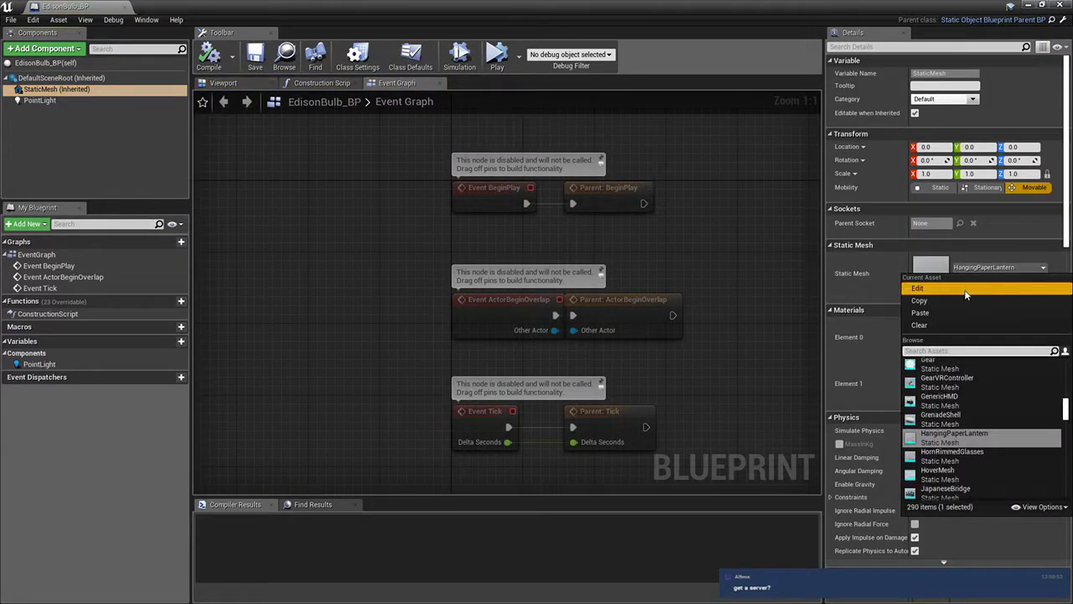
{"action": "type", "text": "edison"}
{"action": "left_click", "coordinate": [939, 365]}
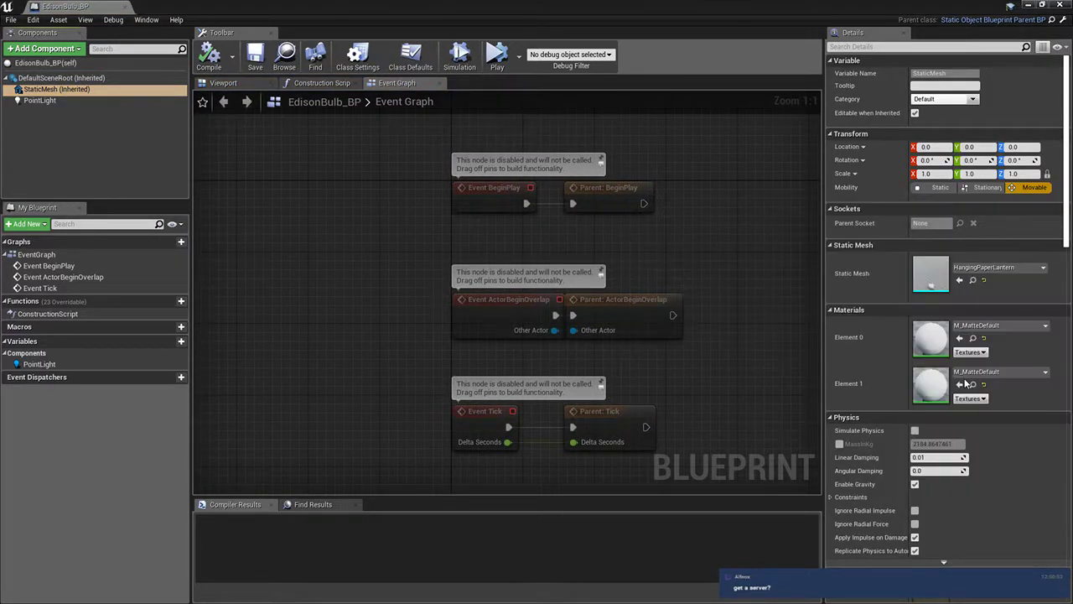
{"action": "left_click", "coordinate": [208, 56]}
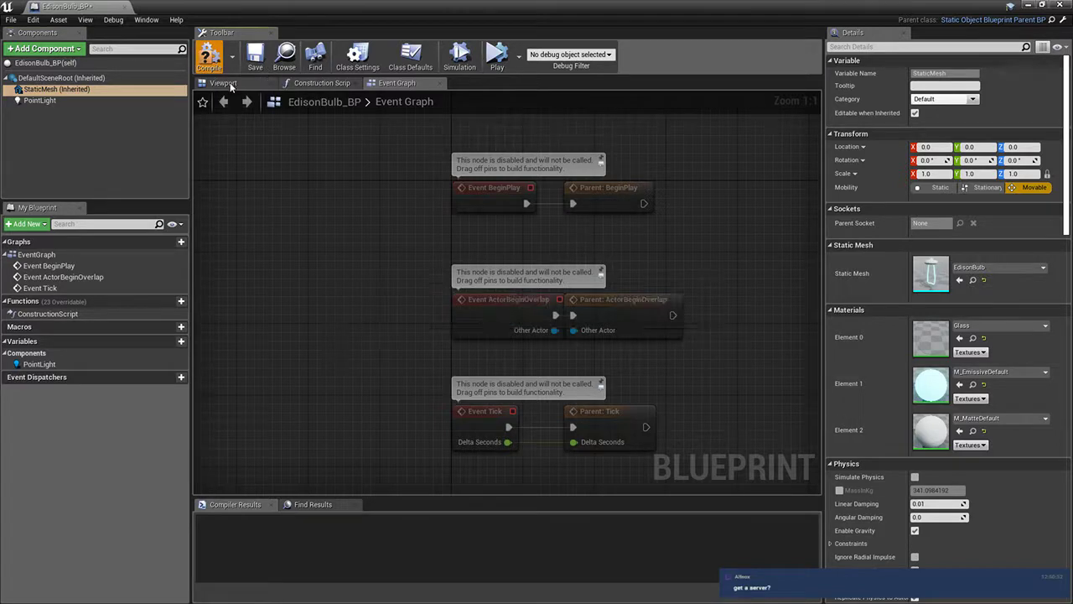
Step: Duplicate the Get Vector Parameter Value node in the construction script and place the copy beneath the original
{"action": "left_click", "coordinate": [223, 83]}
{"action": "left_click", "coordinate": [319, 83]}
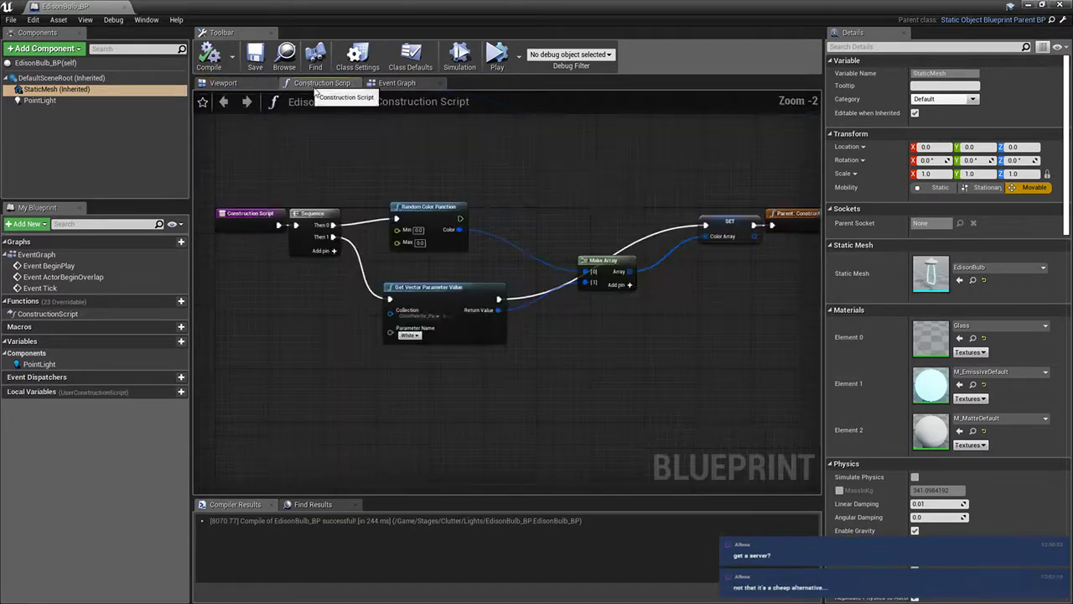
{"action": "scroll", "coordinate": [503, 394], "scroll_direction": "up", "scroll_amount": 2}
{"action": "right_click_drag", "start_coordinate": [356, 344], "coordinate": [390, 266]}
{"action": "left_click", "coordinate": [541, 295]}
{"action": "key", "text": "ctrl+c"}
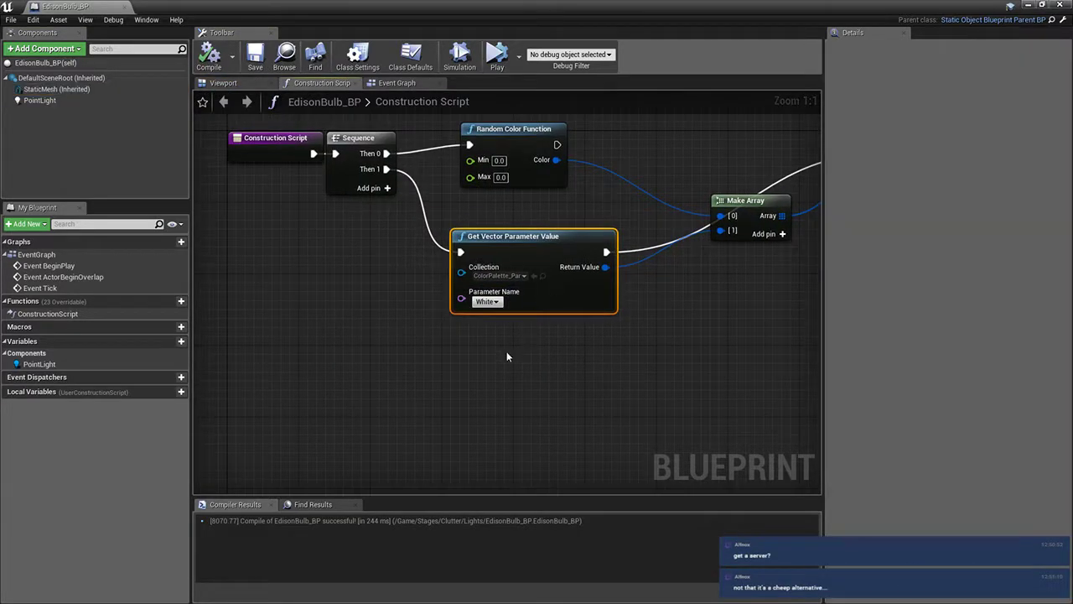
{"action": "key", "text": "ctrl+v"}
{"action": "left_click_drag", "start_coordinate": [565, 361], "coordinate": [528, 339]}
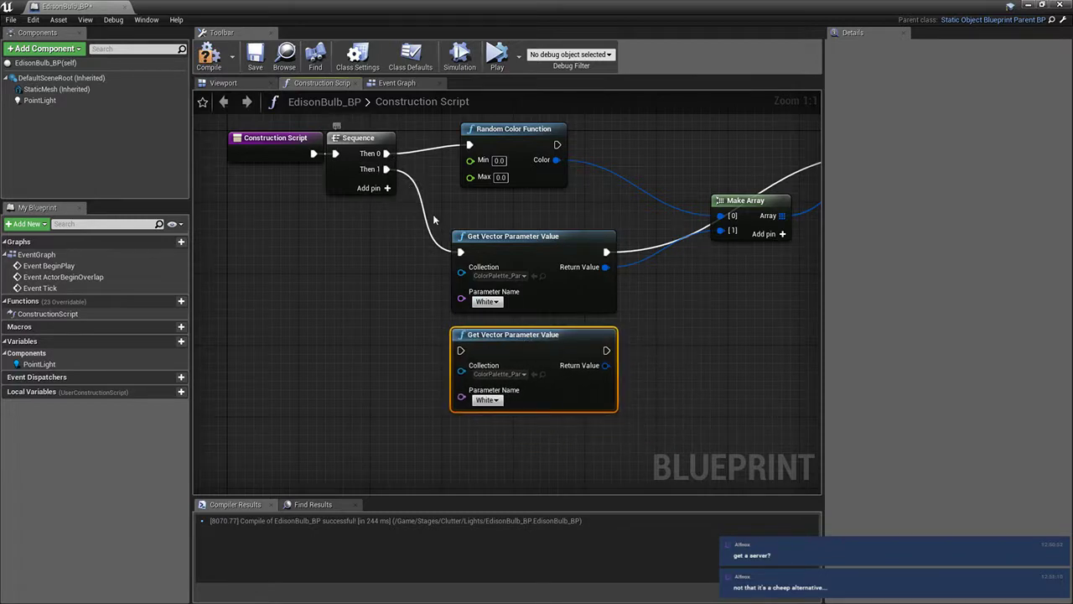
Step: Move the Then 1 connection to the lower copy and replace the Random Color Function node with another Get Vector Parameter Value copy
{"action": "left_click_drag", "start_coordinate": [461, 250], "coordinate": [460, 351], "text": "ctrl"}
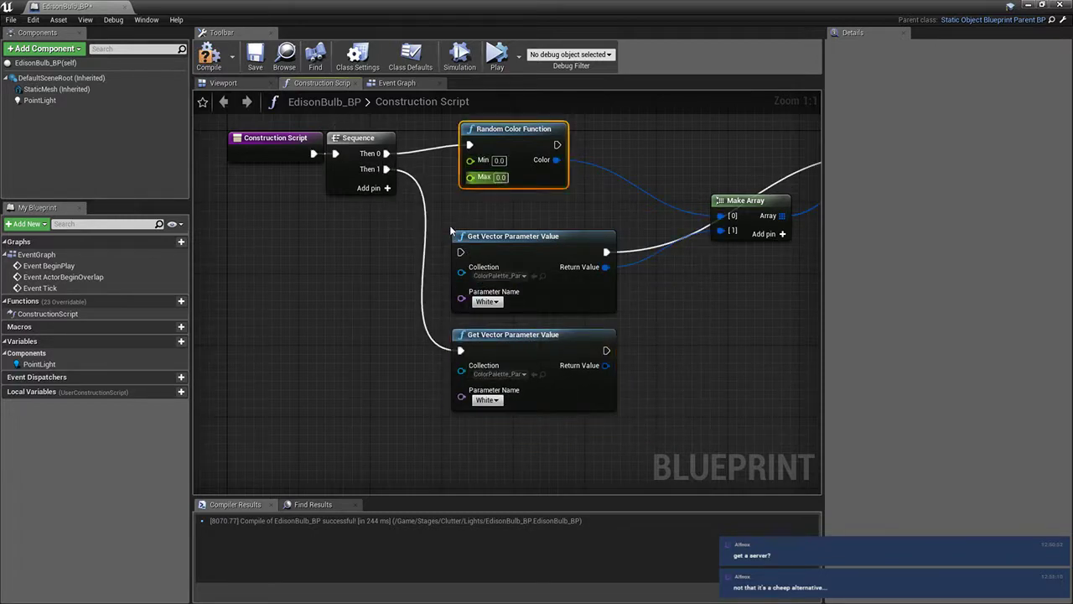
{"action": "key", "text": "Delete"}
{"action": "left_click", "coordinate": [503, 238]}
{"action": "key", "text": "ctrl+c"}
{"action": "key", "text": "ctrl+v"}
{"action": "left_click_drag", "start_coordinate": [550, 194], "coordinate": [520, 154]}
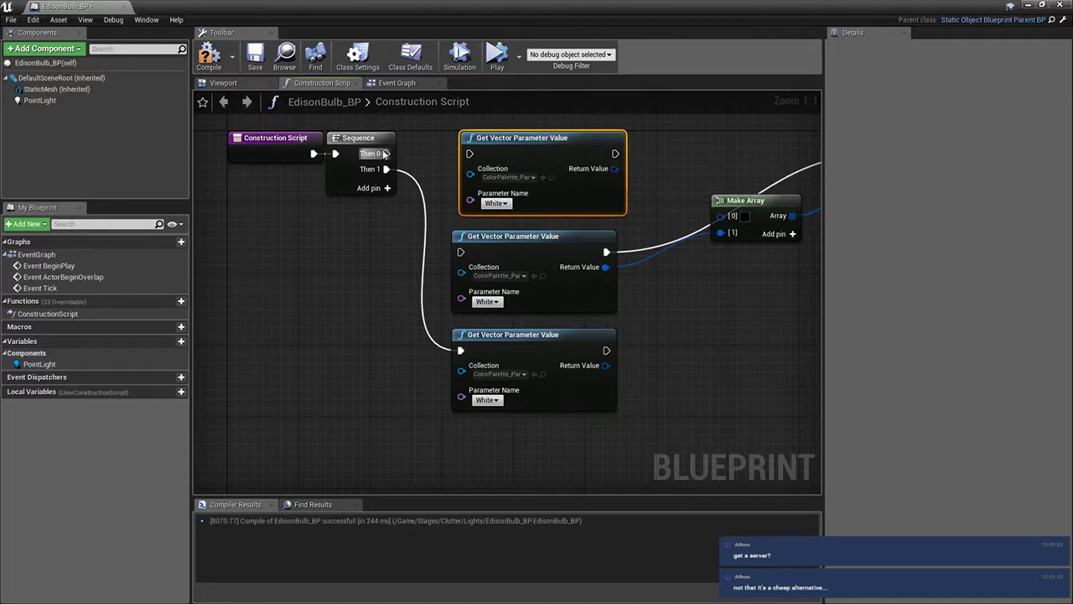
Step: Connect Sequence outputs Then 0, Then 1 and Then 2 to the three Get Vector Parameter Value nodes and align the nodes in a column
{"action": "left_click_drag", "start_coordinate": [384, 154], "coordinate": [470, 154]}
{"action": "left_click_drag", "start_coordinate": [385, 169], "coordinate": [460, 252]}
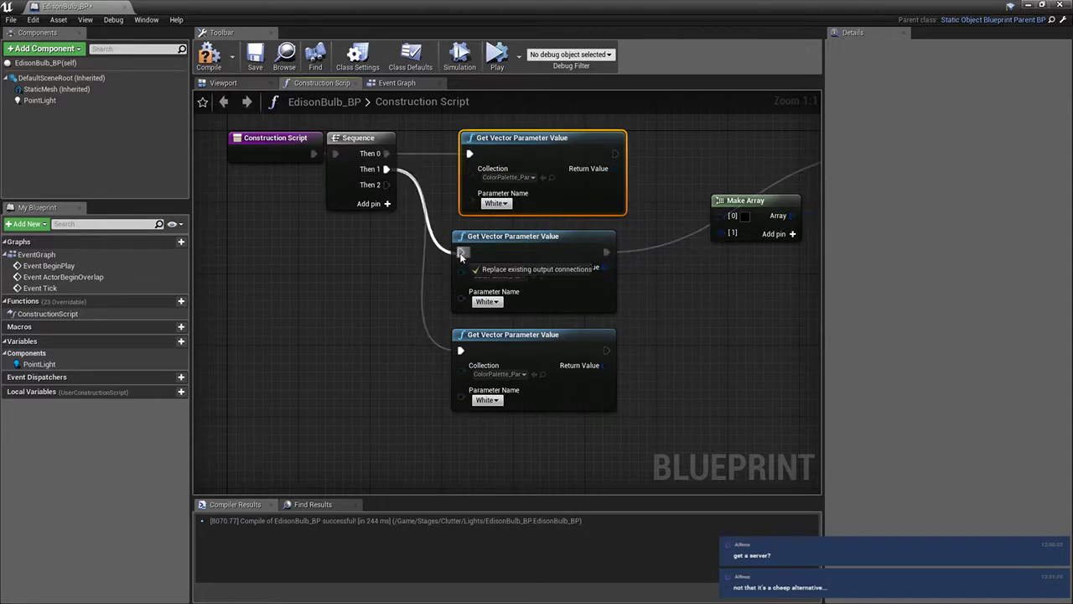
{"action": "mouse_move", "coordinate": [463, 361]}
{"action": "left_mouse_down"}
{"action": "mouse_move", "coordinate": [410, 260]}
{"action": "mouse_move", "coordinate": [462, 353]}
{"action": "left_mouse_up"}
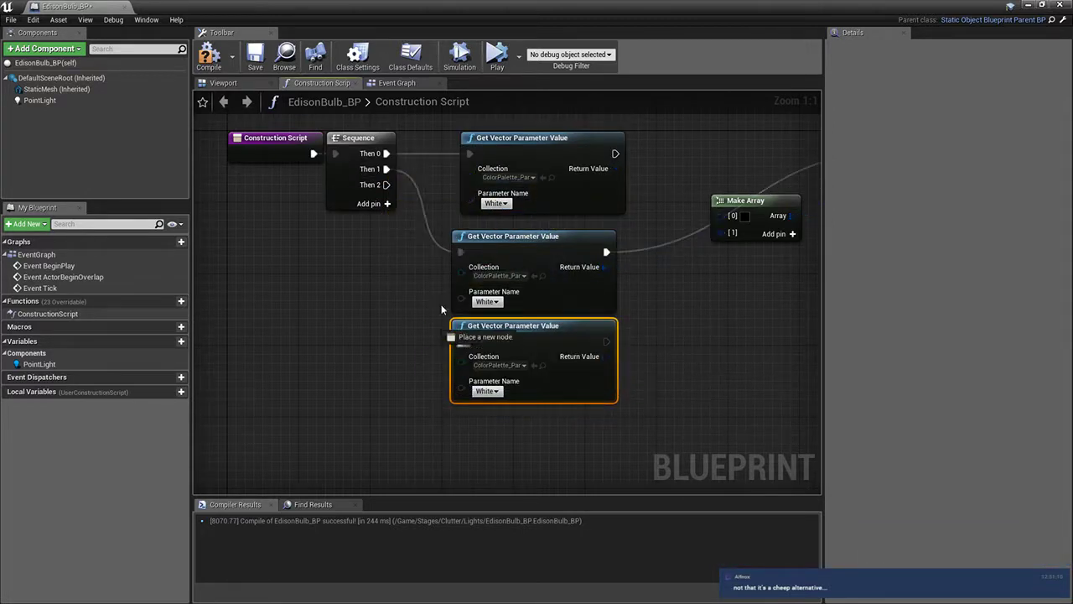
{"action": "left_click_drag", "start_coordinate": [386, 185], "coordinate": [461, 341]}
{"action": "right_click_drag", "start_coordinate": [520, 227], "coordinate": [461, 241]}
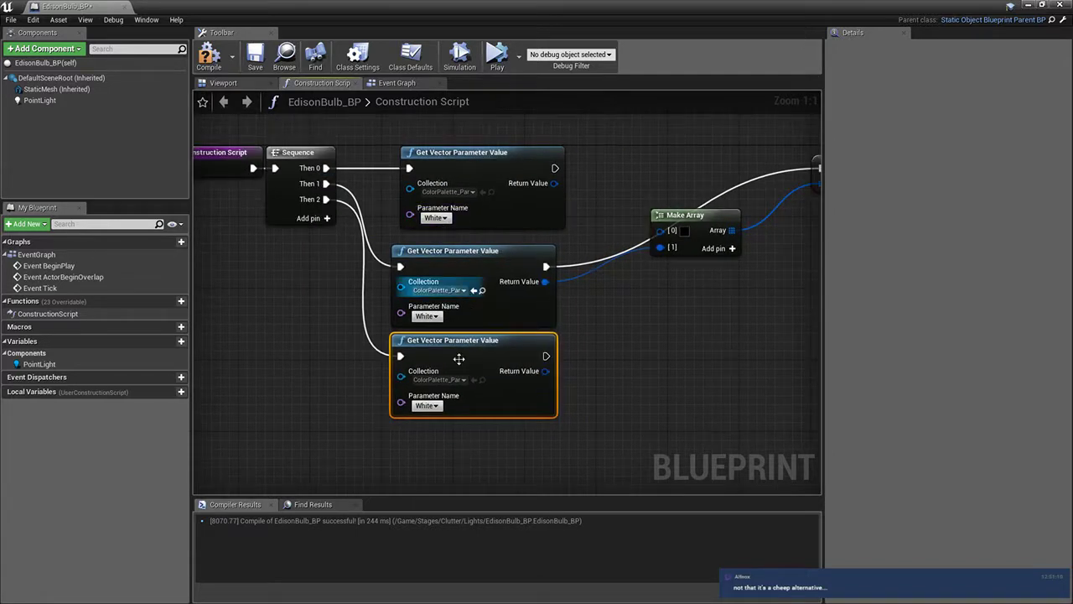
{"action": "left_click_drag", "start_coordinate": [460, 347], "coordinate": [461, 356]}
{"action": "left_click", "coordinate": [435, 220]}
{"action": "left_click", "coordinate": [464, 154]}
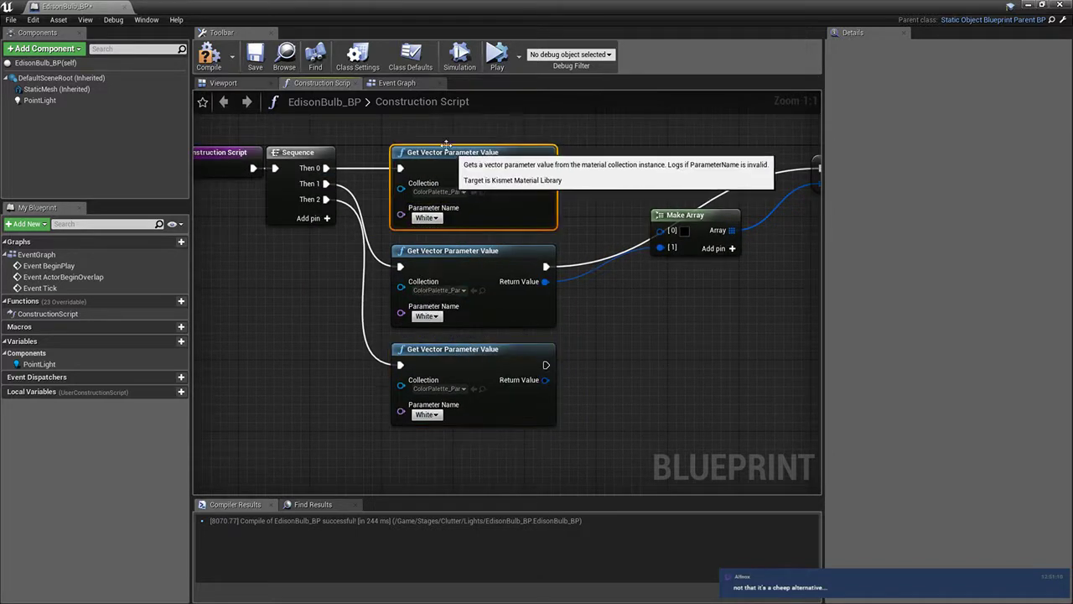
Step: Preview the compiled bulb, set the middle Get Vector Parameter Value node's parameter name to Orange, recompile and check the 3D preview
{"action": "left_click", "coordinate": [223, 83]}
{"action": "left_click", "coordinate": [209, 55]}
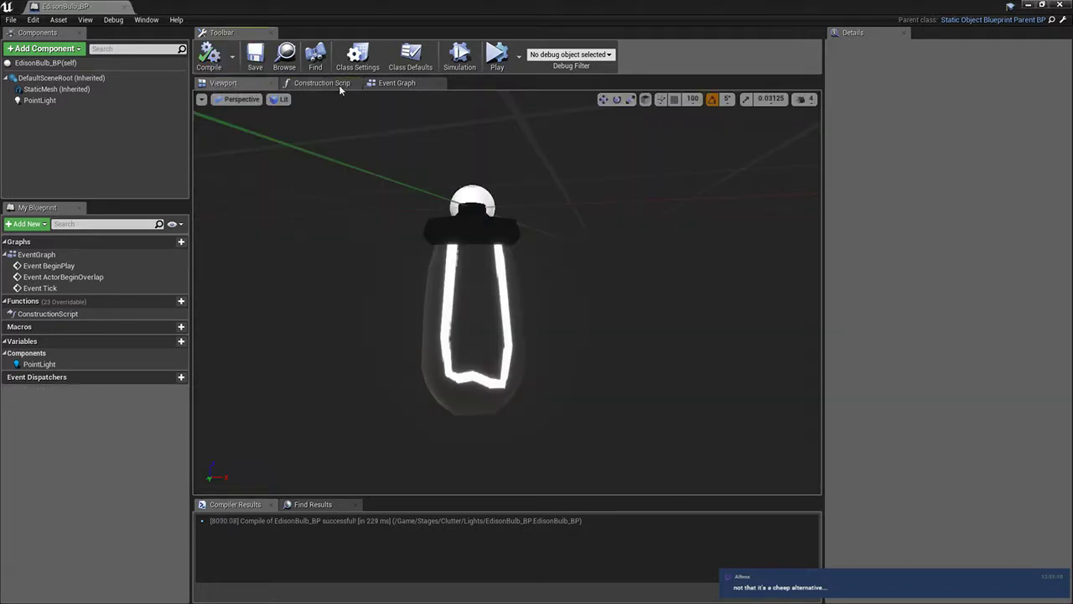
{"action": "left_click", "coordinate": [335, 84]}
{"action": "left_click", "coordinate": [425, 316]}
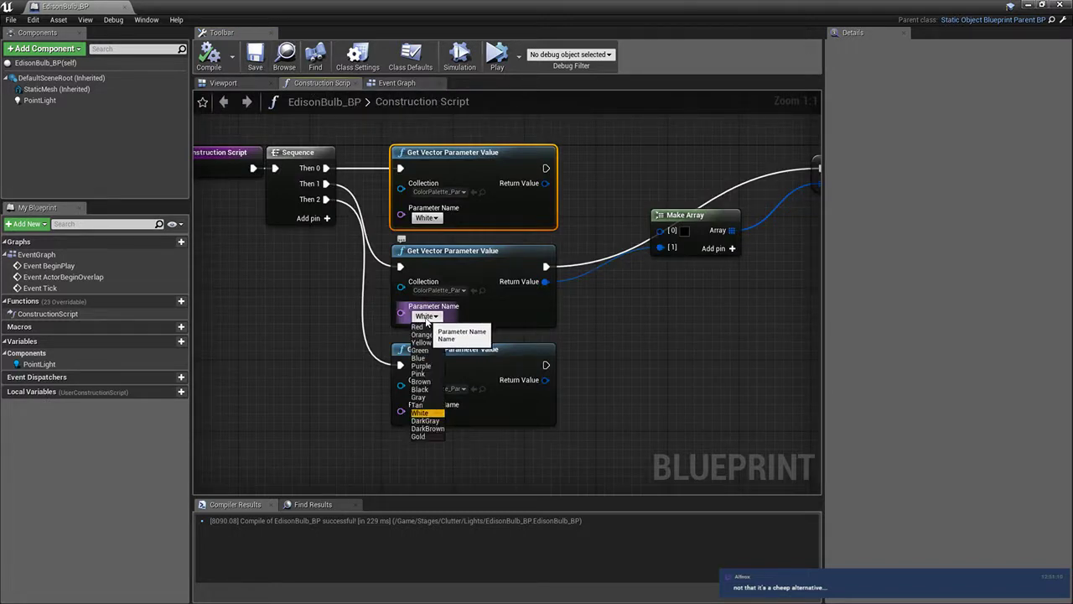
{"action": "left_click", "coordinate": [422, 335]}
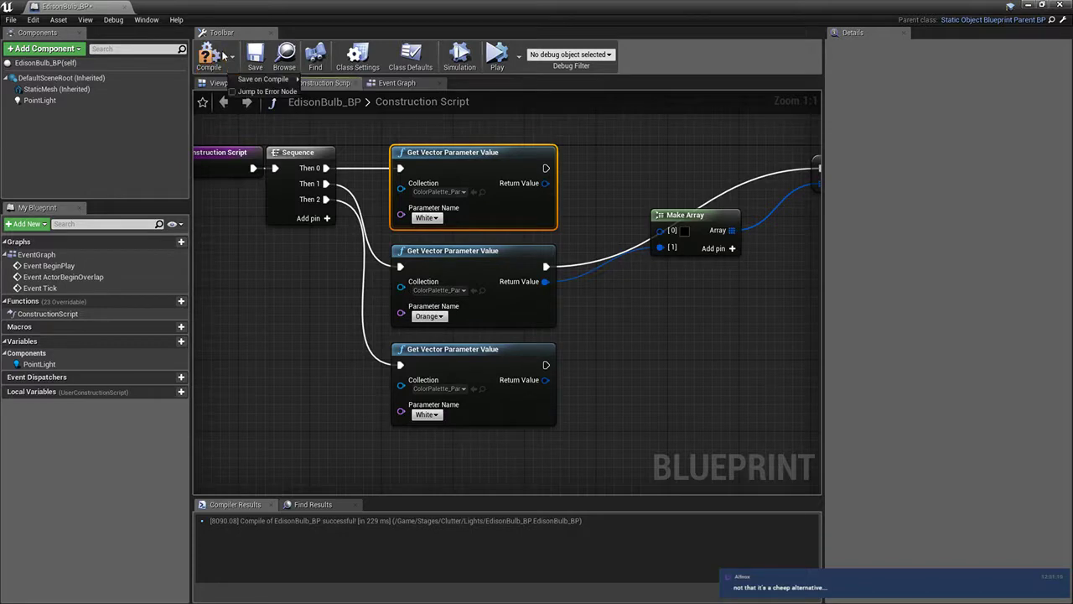
{"action": "left_click", "coordinate": [216, 56]}
{"action": "left_click", "coordinate": [221, 83]}
{"action": "left_click", "coordinate": [327, 87]}
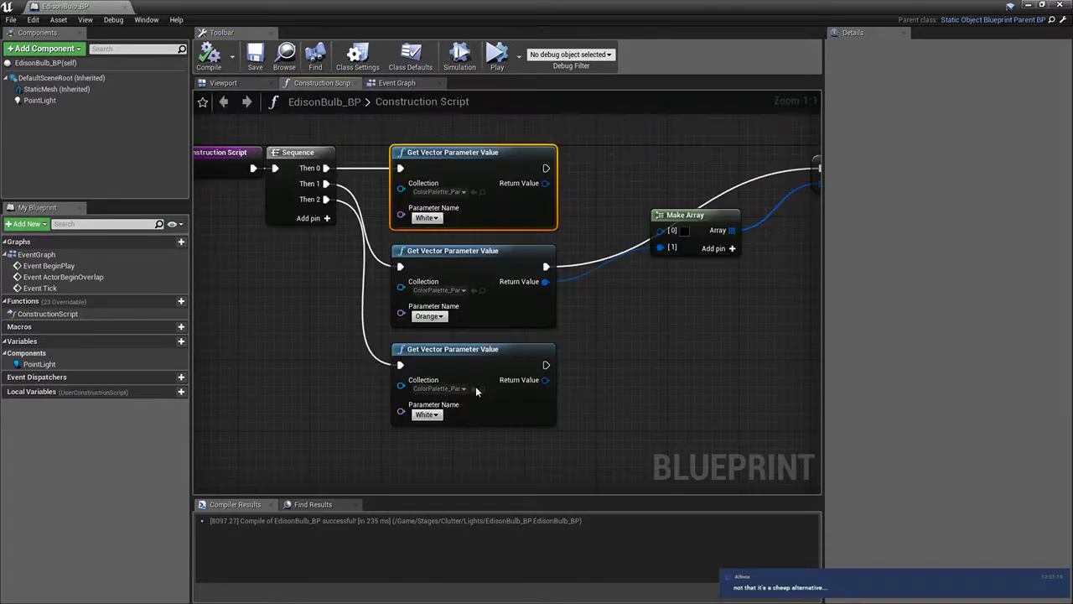
Step: Try Red as the middle node's parameter name, compile and check the bulb in the 3D preview
{"action": "left_click", "coordinate": [474, 308]}
{"action": "left_click", "coordinate": [423, 329]}
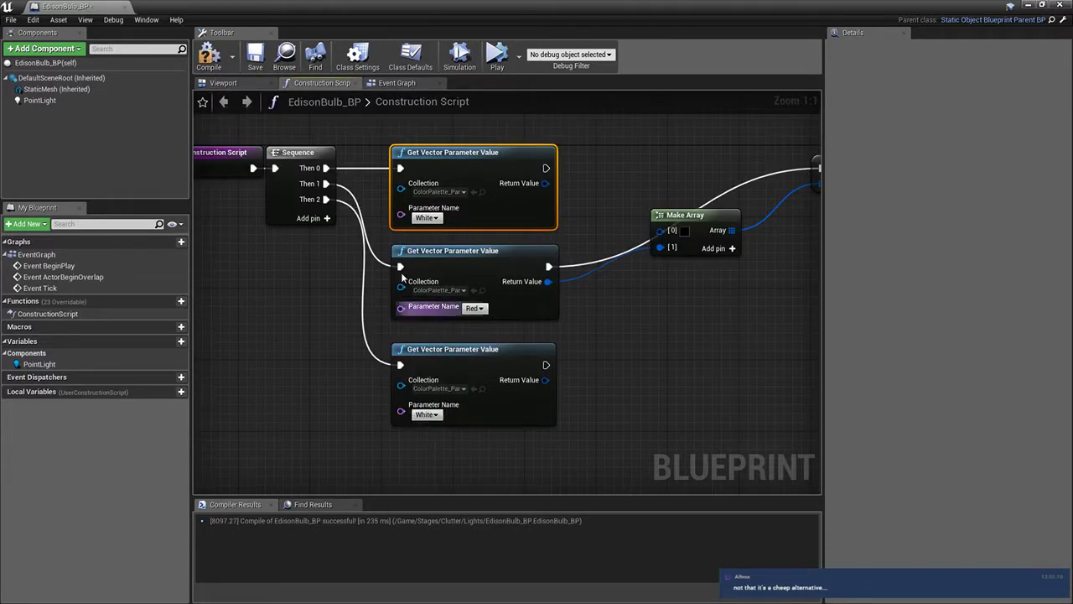
{"action": "left_click", "coordinate": [214, 56]}
{"action": "left_click", "coordinate": [243, 83]}
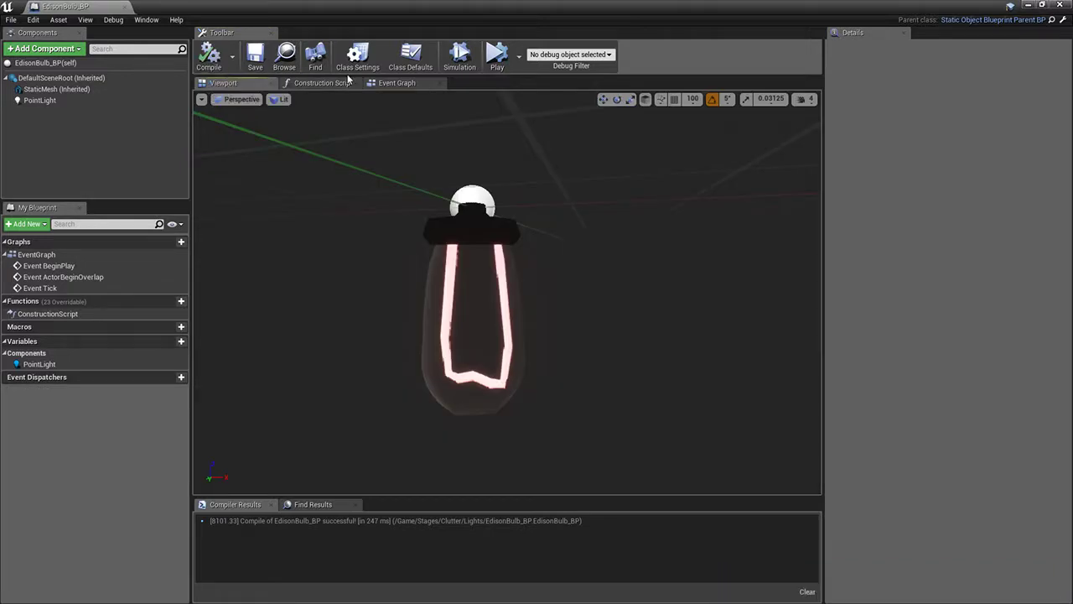
{"action": "left_click", "coordinate": [320, 84]}
Step: Set the middle node's parameter name back to Orange and compile the blueprint
{"action": "left_click", "coordinate": [475, 308]}
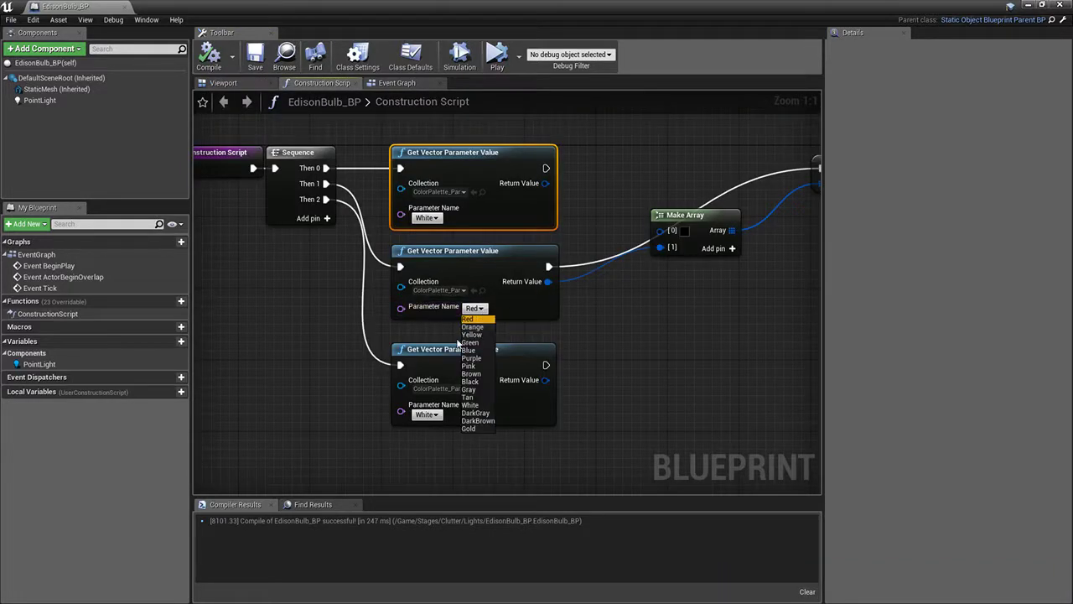
{"action": "left_click", "coordinate": [472, 327]}
{"action": "left_click", "coordinate": [210, 60]}
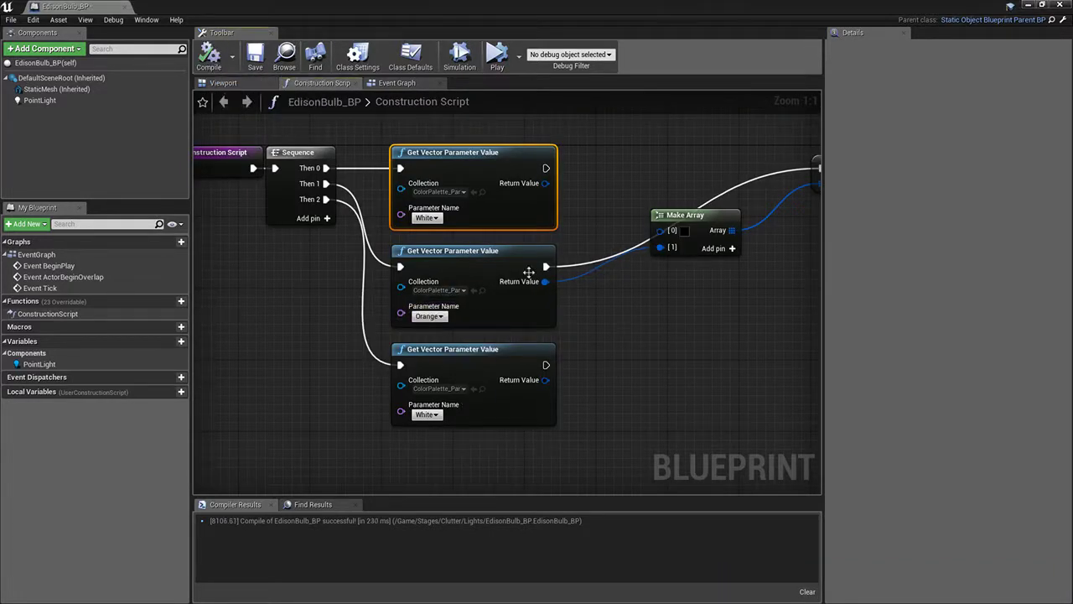
Step: Add a third element to Make Array and connect the Get Vector Parameter Value nodes' return values to its inputs
{"action": "right_click_drag", "start_coordinate": [749, 234], "coordinate": [591, 234]}
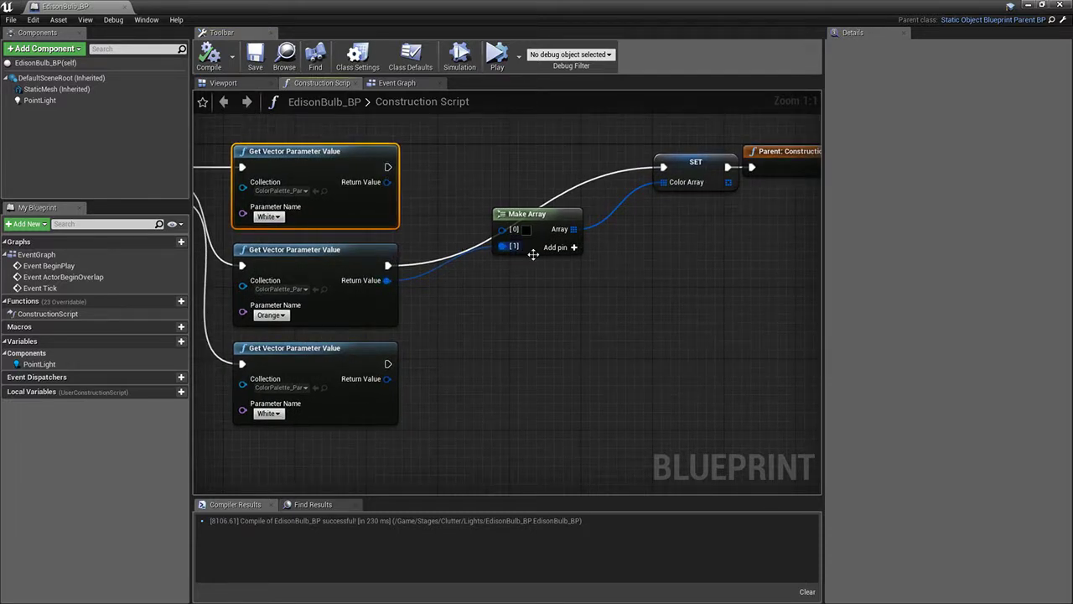
{"action": "left_click_drag", "start_coordinate": [493, 236], "coordinate": [389, 211]}
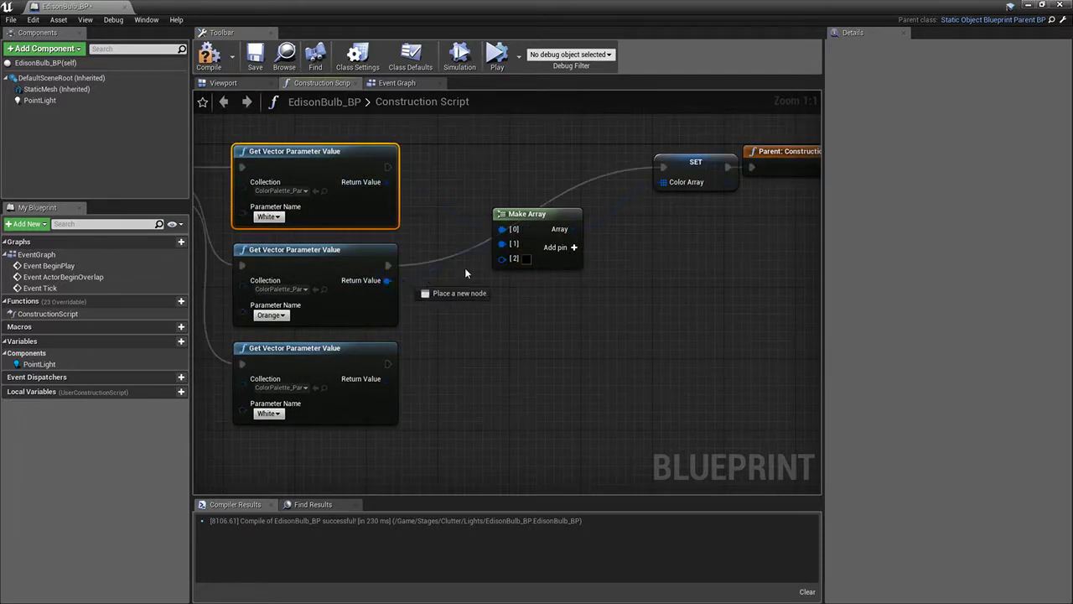
Step: Connect the third Get Vector Parameter Value node's Return Value to Make Array [2] and its execution output to the SET node
{"action": "left_click_drag", "start_coordinate": [510, 249], "coordinate": [508, 247]}
{"action": "left_click_drag", "start_coordinate": [513, 251], "coordinate": [386, 379]}
{"action": "left_click_drag", "start_coordinate": [388, 363], "coordinate": [662, 166]}
{"action": "right_click_drag", "start_coordinate": [460, 289], "coordinate": [739, 273]}
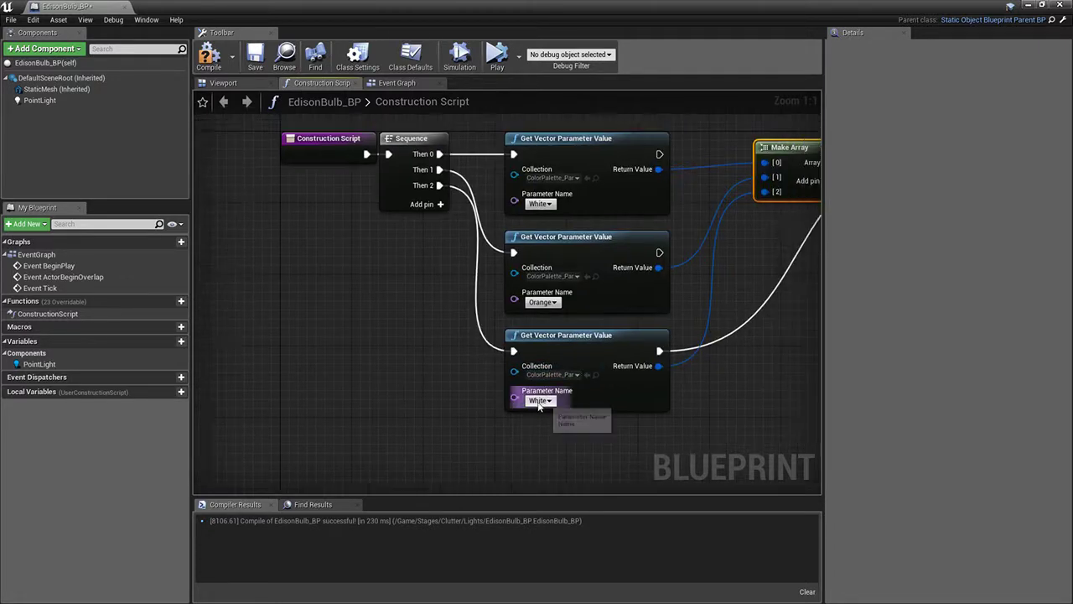
Step: Set the third Get Vector Parameter Value node's parameter name to Gray, compile the blueprint and preview the bulb
{"action": "left_click", "coordinate": [540, 400]}
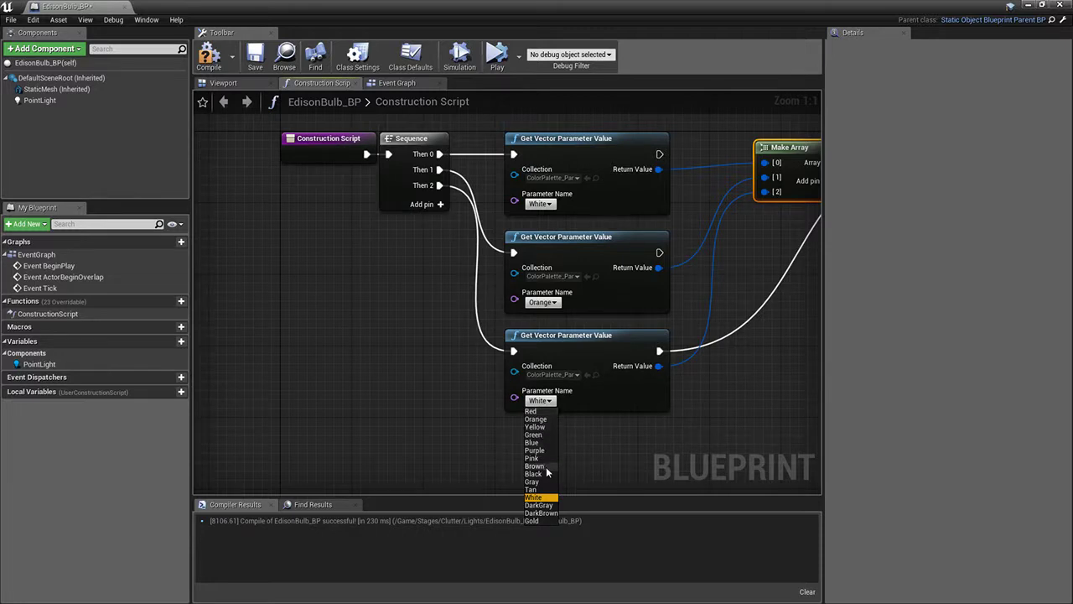
{"action": "left_click", "coordinate": [532, 482]}
{"action": "left_click", "coordinate": [255, 57]}
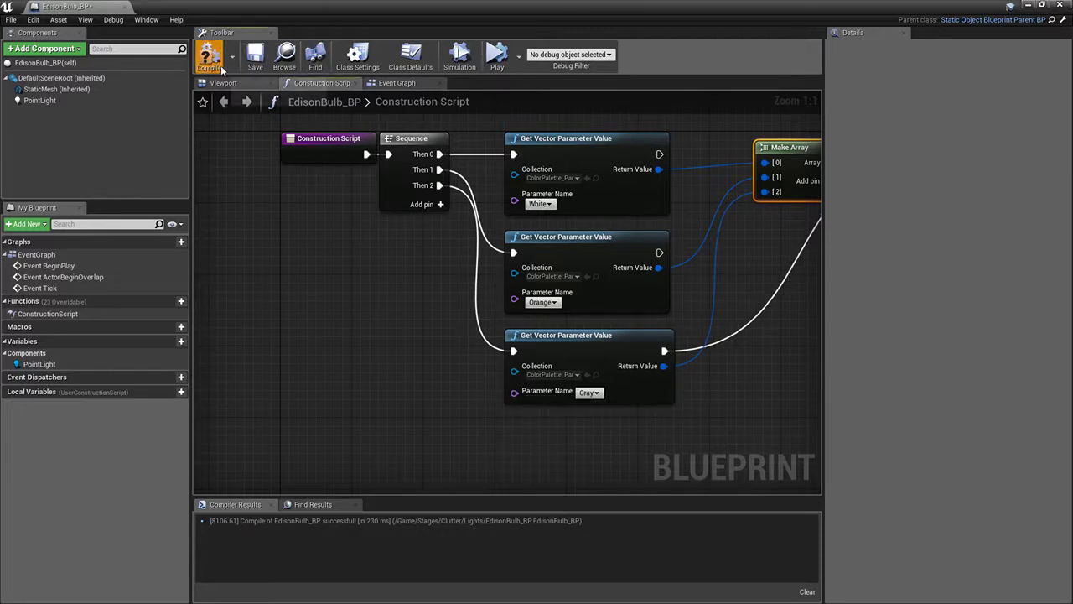
{"action": "left_click", "coordinate": [223, 83]}
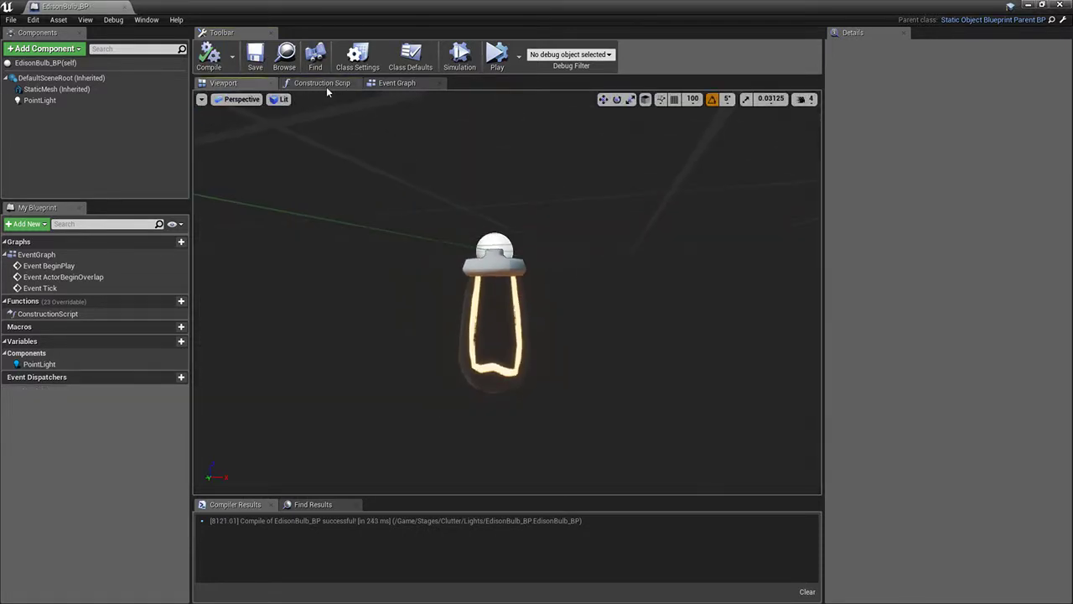
Step: Set the third Get Vector Parameter Value node's parameter name to Black, compile the blueprint and preview the bulb
{"action": "left_click", "coordinate": [326, 86]}
{"action": "left_click", "coordinate": [593, 393]}
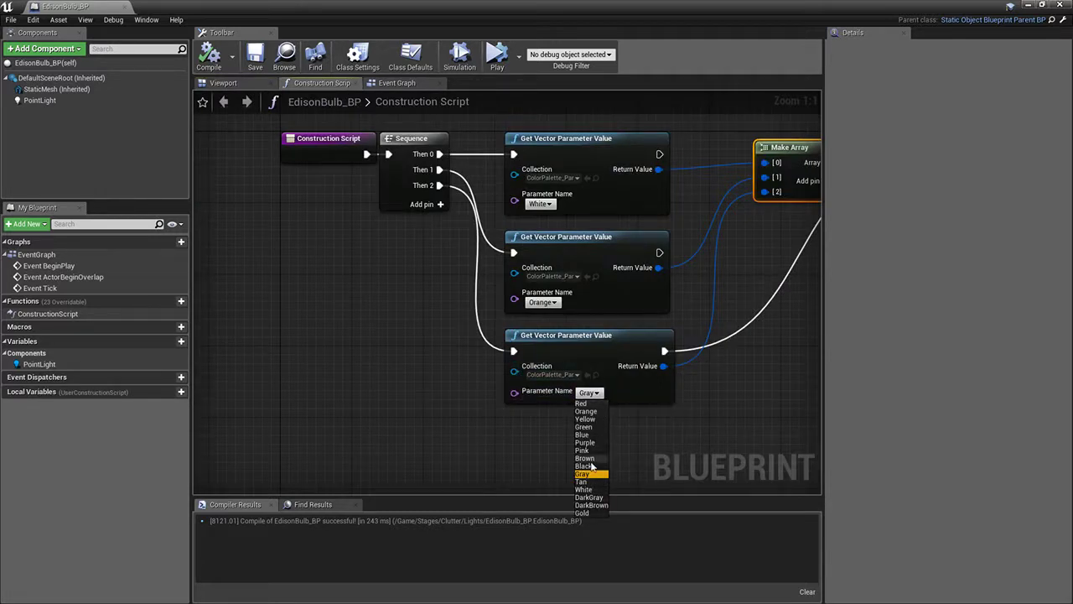
{"action": "left_click", "coordinate": [585, 466]}
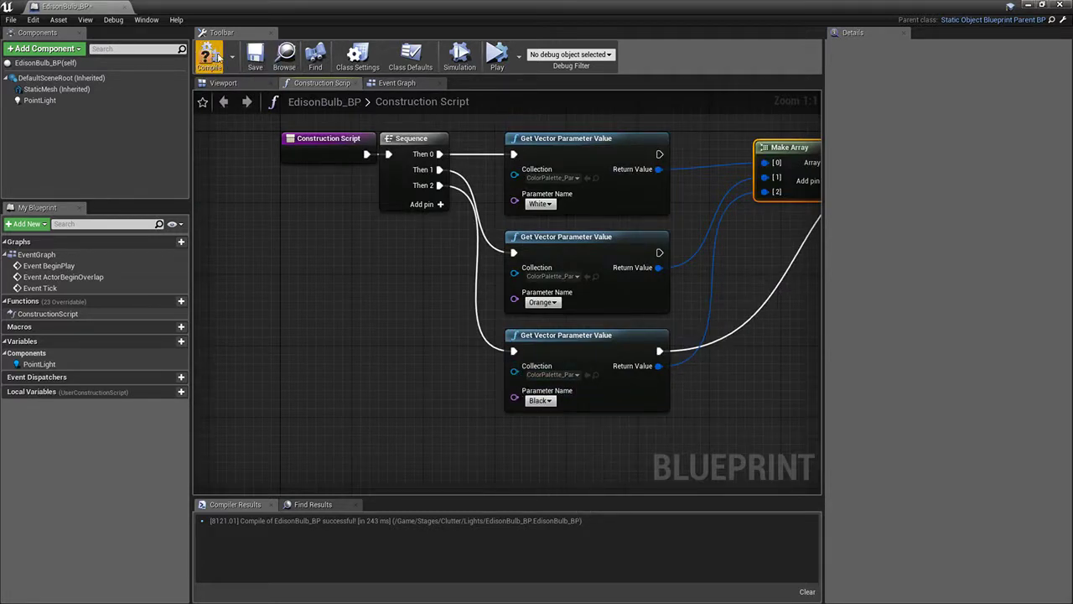
{"action": "left_click", "coordinate": [212, 57]}
{"action": "left_click", "coordinate": [223, 83]}
{"action": "left_click", "coordinate": [324, 80]}
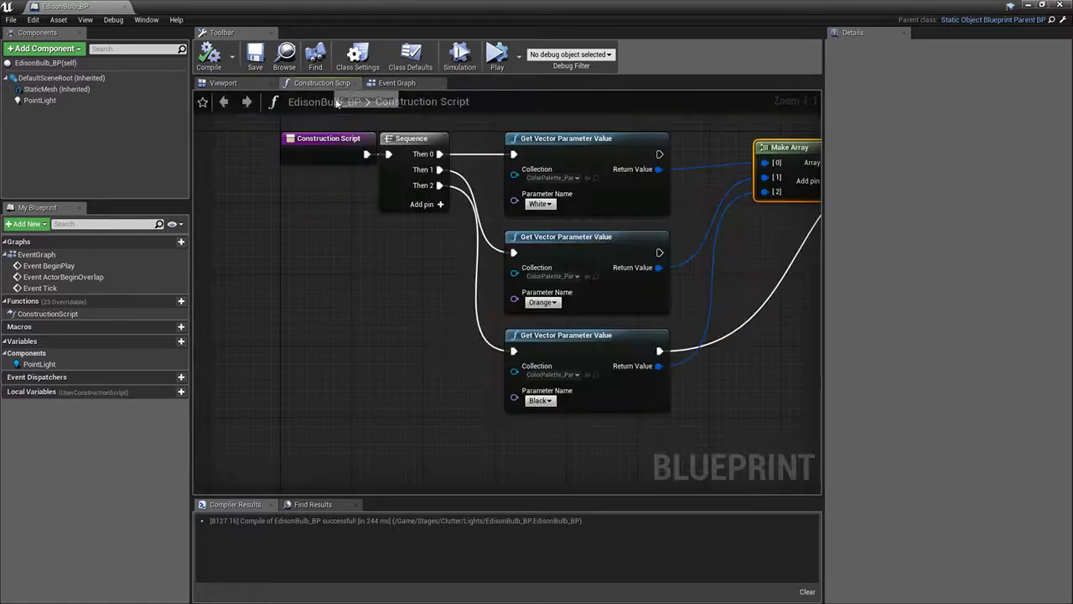
Step: Dock the EdisonBulb_BP editor in the main editor window and delete the selected actor from the MainMenu_MAp level
{"action": "left_click", "coordinate": [390, 84]}
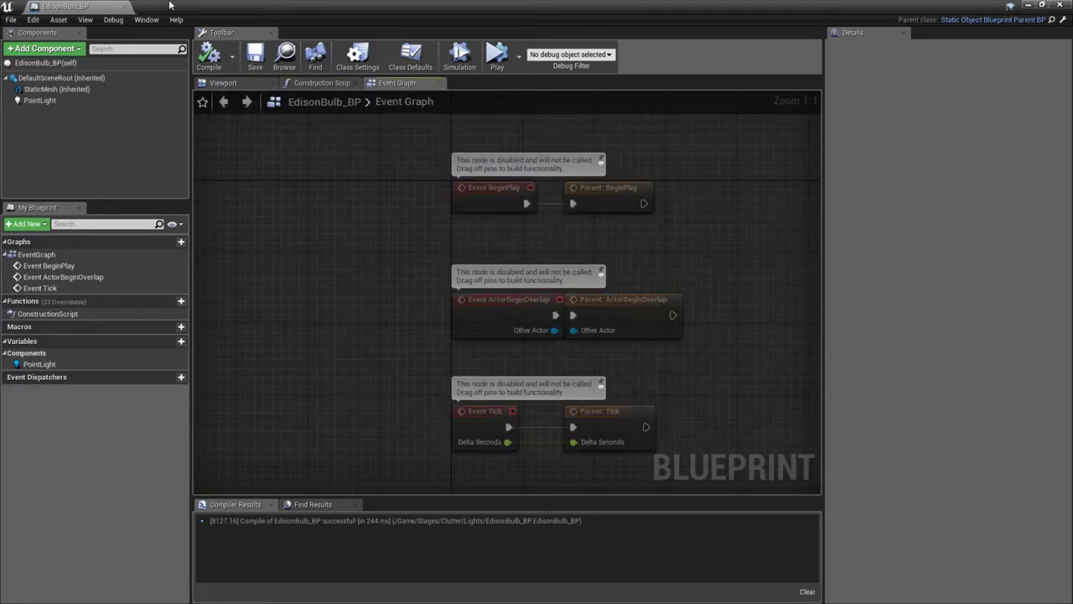
{"action": "left_click_drag", "start_coordinate": [62, 5], "coordinate": [287, 7]}
{"action": "left_click", "coordinate": [67, 7]}
{"action": "right_click_drag", "start_coordinate": [536, 235], "coordinate": [587, 235]}
{"action": "key", "text": "Delete"}
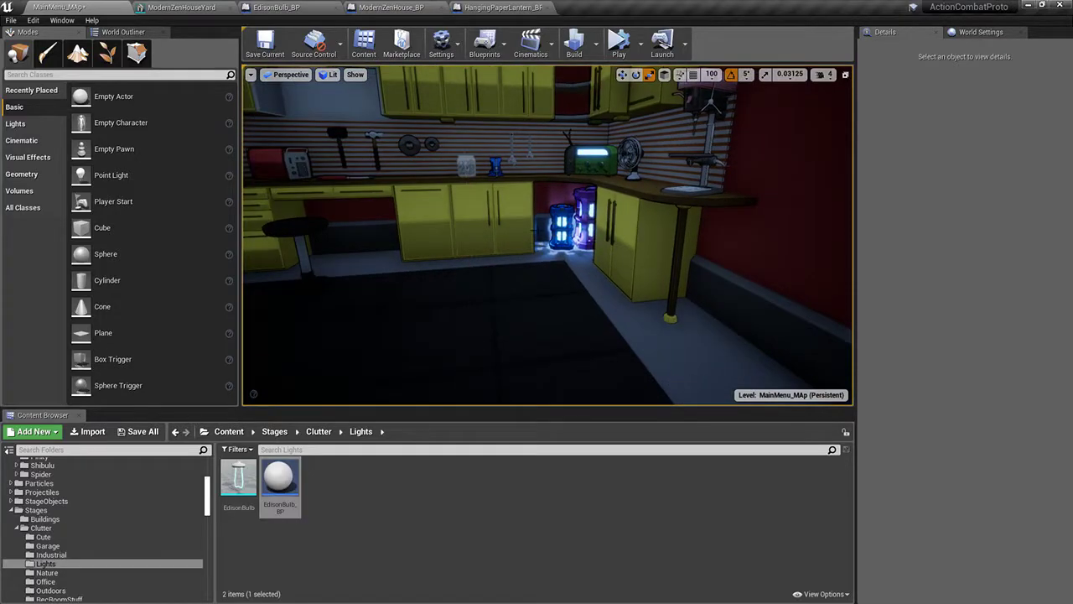
Step: Place EdisonBulb_BP in the room beside the yellow cabinets and raise it above the floor
{"action": "left_click", "coordinate": [503, 7]}
{"action": "left_click", "coordinate": [67, 6]}
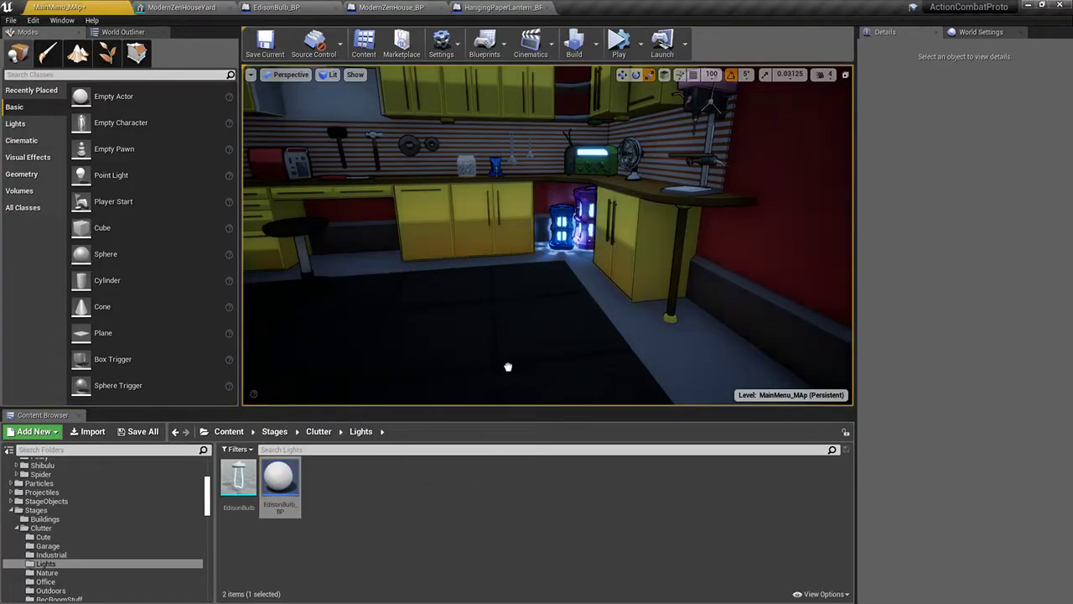
{"action": "left_click_drag", "start_coordinate": [507, 366], "coordinate": [482, 369]}
{"action": "left_click_drag", "start_coordinate": [480, 265], "coordinate": [481, 84]}
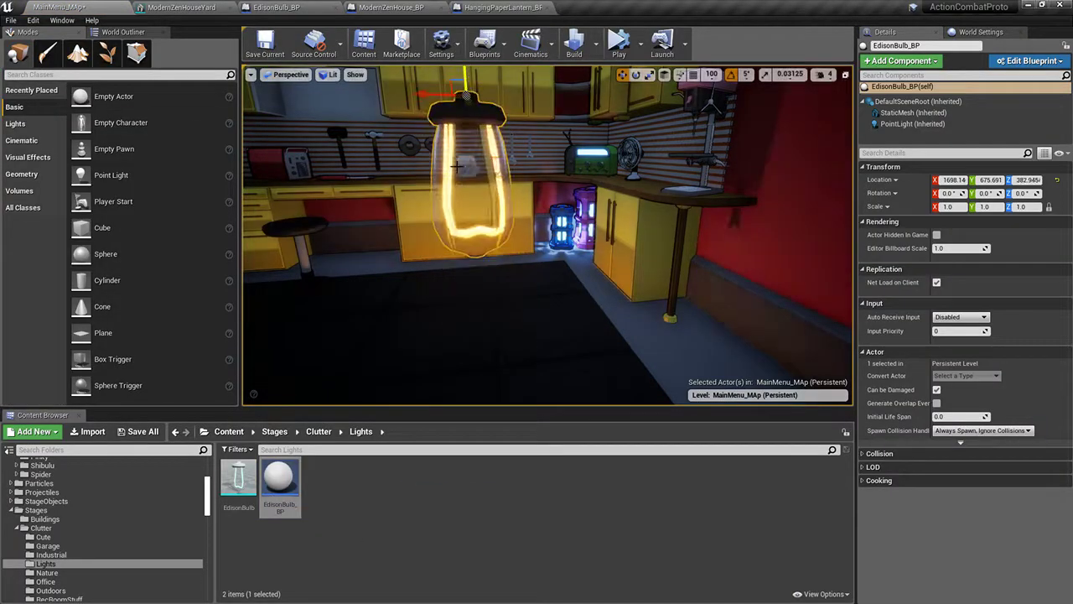
{"action": "right_click_drag", "start_coordinate": [481, 167], "coordinate": [599, 187]}
Step: Close the HangingPaperLantern_BP blueprint editor
{"action": "left_click", "coordinate": [409, 7]}
{"action": "left_click", "coordinate": [507, 7]}
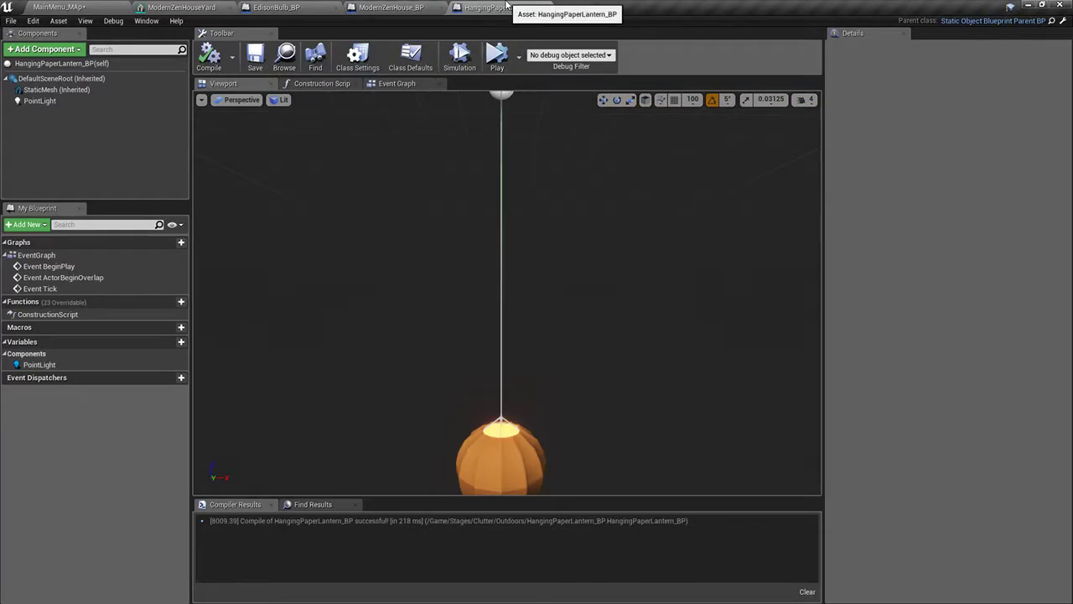
{"action": "left_click", "coordinate": [546, 7]}
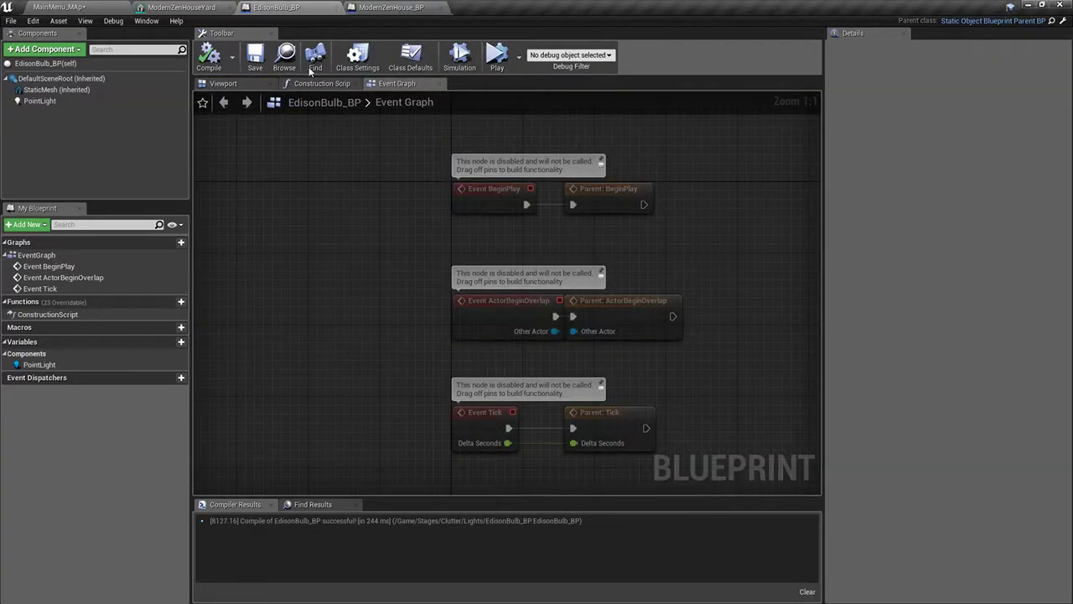
Step: Lower the PointLight in EdisonBulb_BP to about Z -191 near the bulb's lower end and save the blueprint
{"action": "left_click", "coordinate": [221, 83]}
{"action": "left_click", "coordinate": [52, 101]}
{"action": "key", "text": "s"}
{"action": "right_click_drag", "start_coordinate": [446, 359], "coordinate": [461, 378]}
{"action": "left_click_drag", "start_coordinate": [486, 360], "coordinate": [483, 234]}
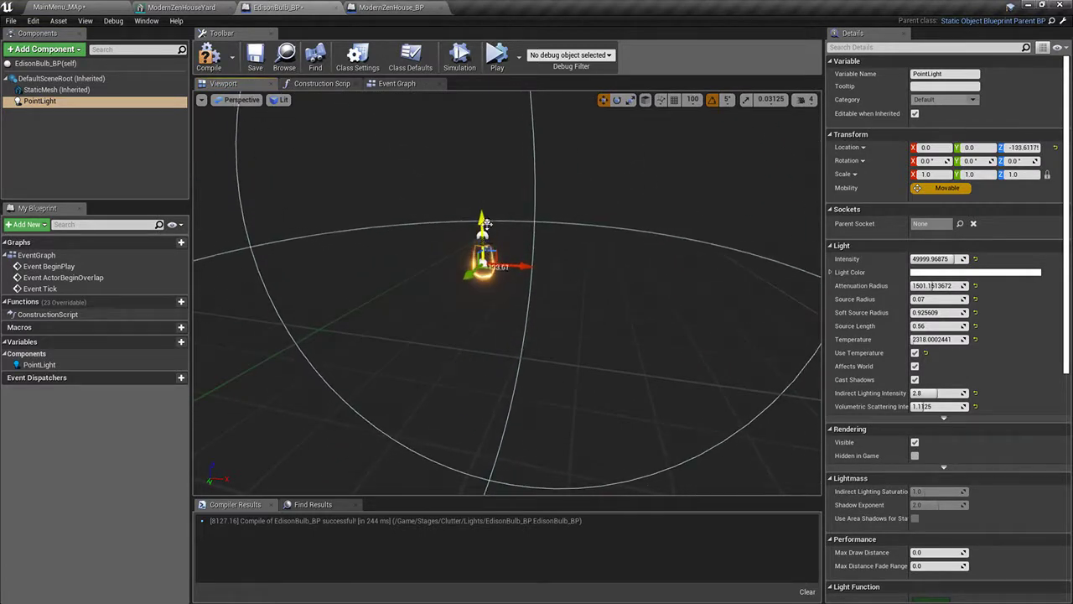
{"action": "key", "text": "w"}
{"action": "mouse_move", "coordinate": [483, 235]}
{"action": "right_mouse_down"}
{"action": "mouse_move", "coordinate": [483, 219]}
{"action": "mouse_move", "coordinate": [452, 251]}
{"action": "mouse_move", "coordinate": [478, 252]}
{"action": "right_mouse_up"}
{"action": "key", "text": "w"}
{"action": "left_click_drag", "start_coordinate": [466, 216], "coordinate": [467, 264]}
{"action": "left_click", "coordinate": [256, 63]}
Step: Raise the placed Edison bulb in MainMenu_MAp toward the ceiling, to about Z 871
{"action": "left_click", "coordinate": [59, 7]}
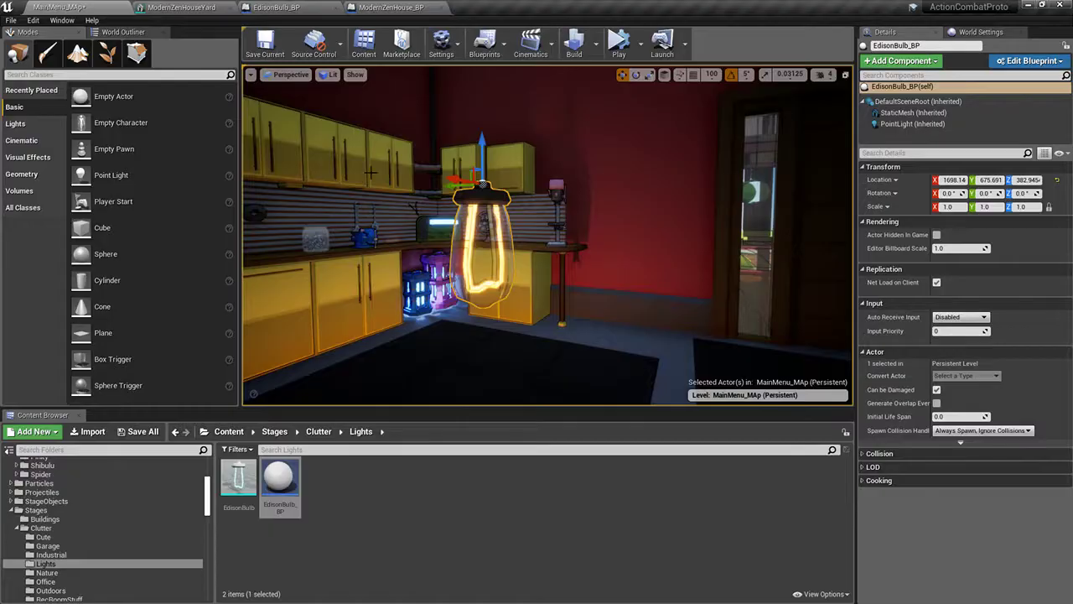
{"action": "left_click_drag", "start_coordinate": [525, 171], "coordinate": [491, 48]}
{"action": "right_click", "coordinate": [547, 168]}
{"action": "key", "text": "ctrl+z"}
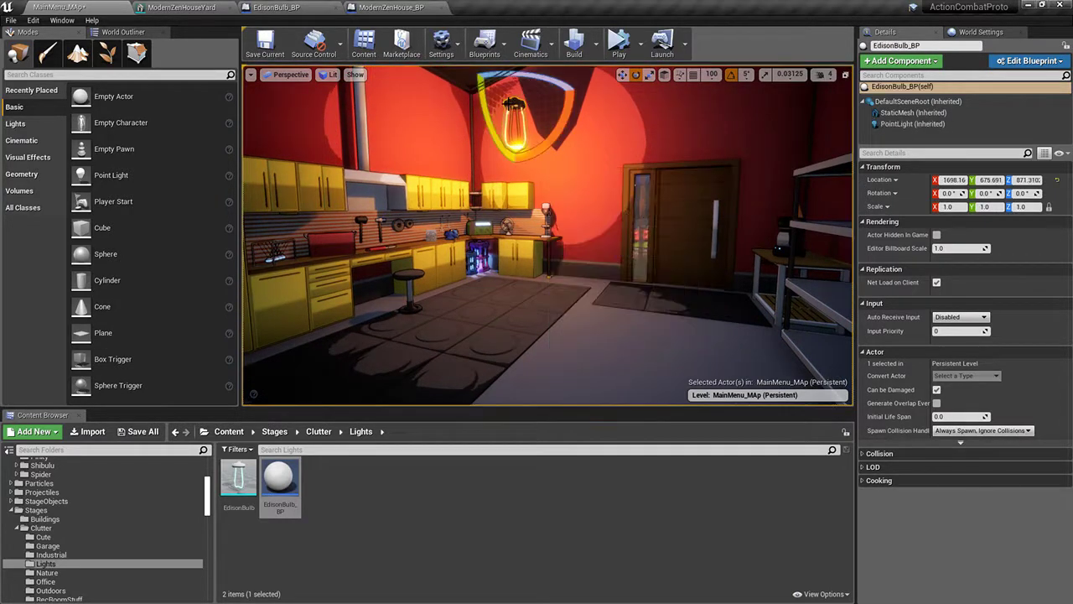
{"action": "key", "text": "space"}
{"action": "left_click_drag", "start_coordinate": [514, 98], "coordinate": [488, 120]}
{"action": "key", "text": "ctrl+z"}
Step: Save the modified MainMenu_MAp level
{"action": "left_click", "coordinate": [289, 8]}
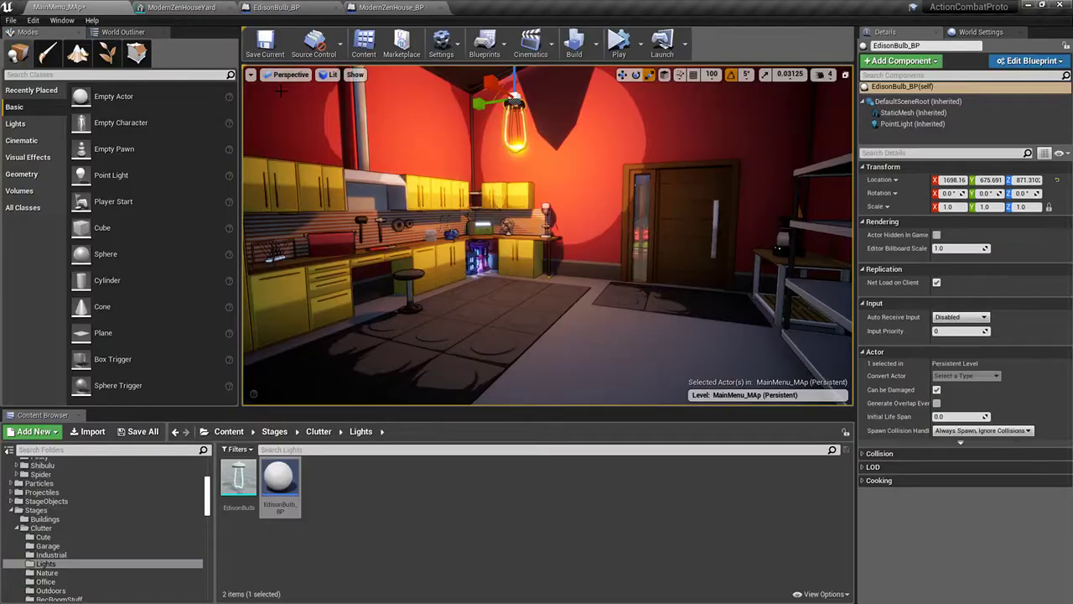
{"action": "left_click", "coordinate": [137, 431]}
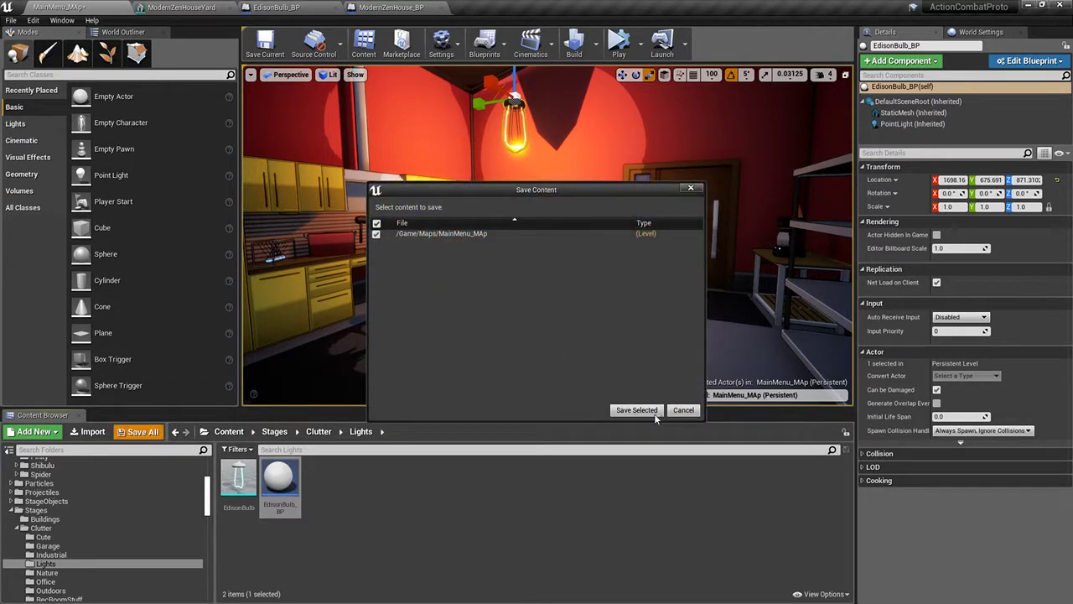
{"action": "left_click", "coordinate": [636, 410]}
Step: Examine the light and shadows the hanging bulb casts on the red walls, and clear the selection
{"action": "right_click_drag", "start_coordinate": [639, 374], "coordinate": [637, 293]}
{"action": "key", "text": "w"}
{"action": "key", "text": "w"}
{"action": "key", "text": "w"}
{"action": "right_click", "coordinate": [542, 300]}
{"action": "right_click_drag", "start_coordinate": [474, 299], "coordinate": [554, 235]}
{"action": "key", "text": "Escape"}
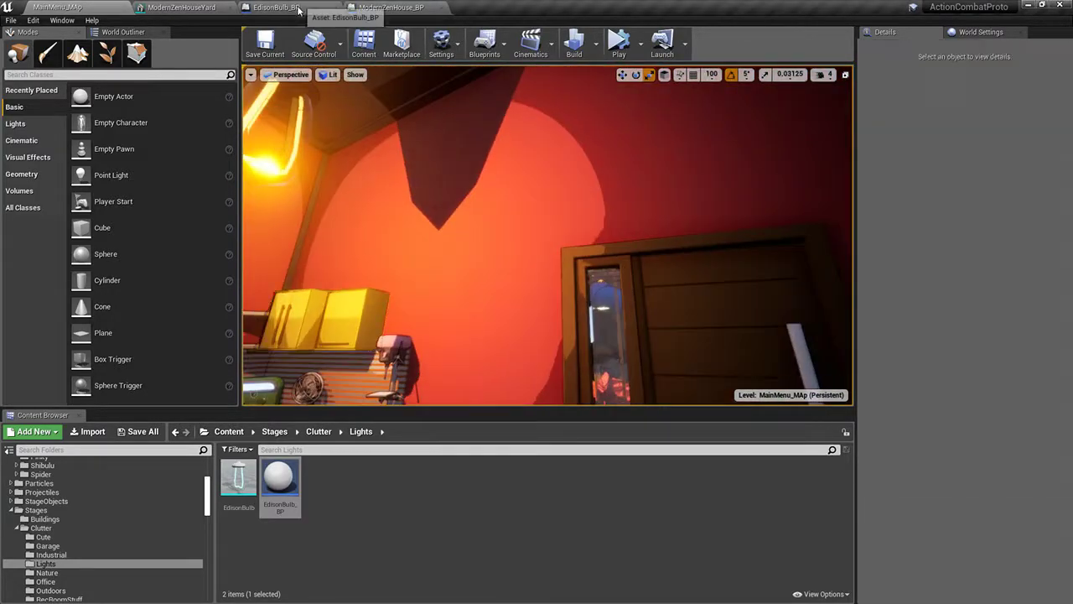
Step: Set the mobility of EdisonBulb_BP's StaticMesh component to Static and compile the blueprint
{"action": "left_click", "coordinate": [403, 7]}
{"action": "left_click", "coordinate": [298, 7]}
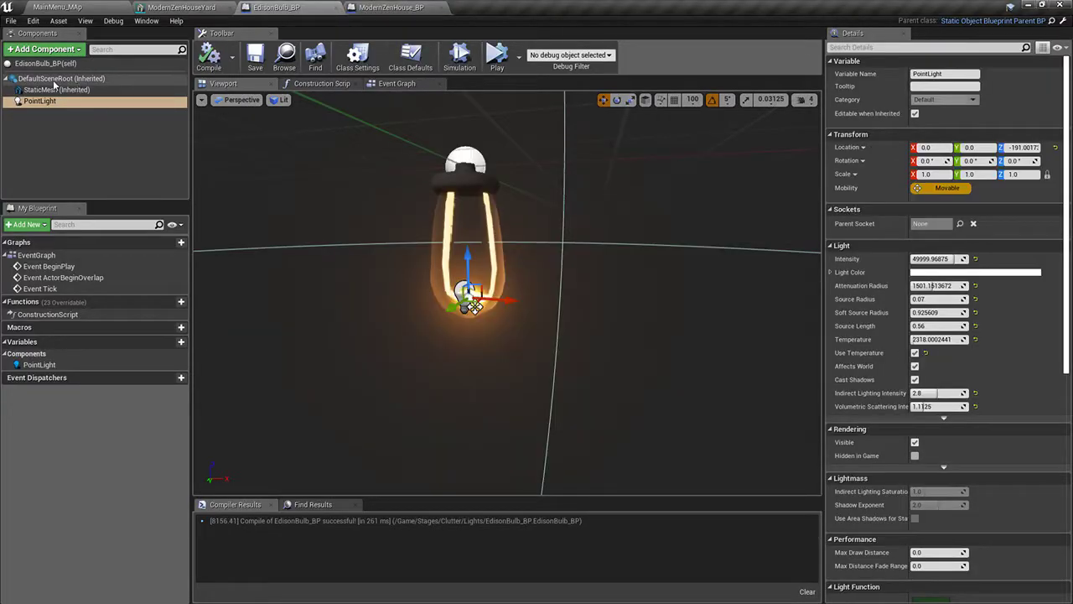
{"action": "left_click", "coordinate": [54, 89]}
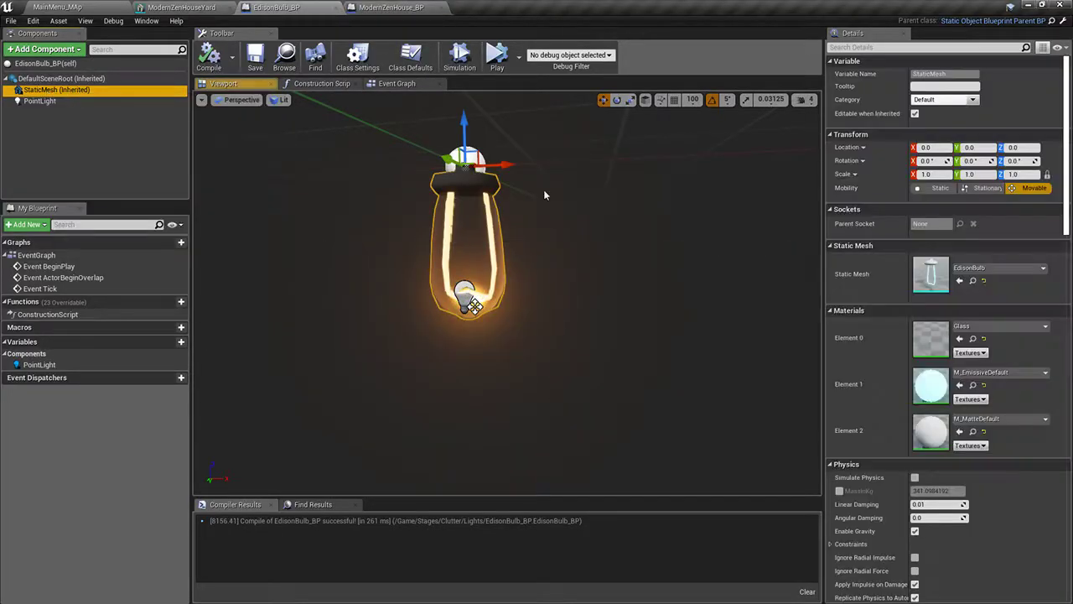
{"action": "left_click", "coordinate": [932, 188]}
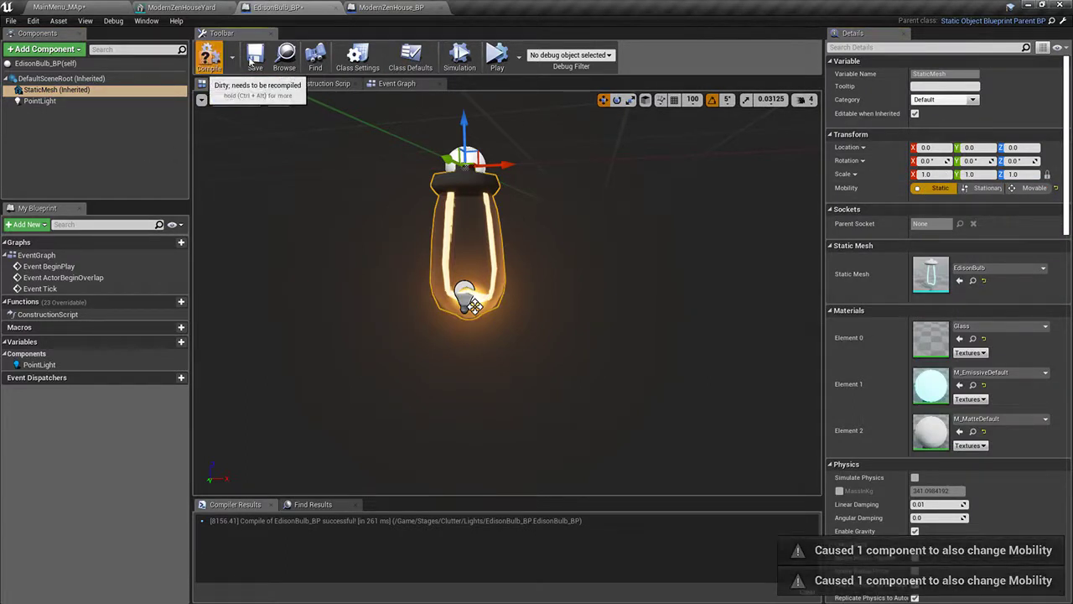
{"action": "left_click", "coordinate": [209, 57]}
Step: Recompile EdisonBulb_BP and review the settings of its PointLight, StaticMesh and DefaultSceneRoot components
{"action": "left_click", "coordinate": [40, 101]}
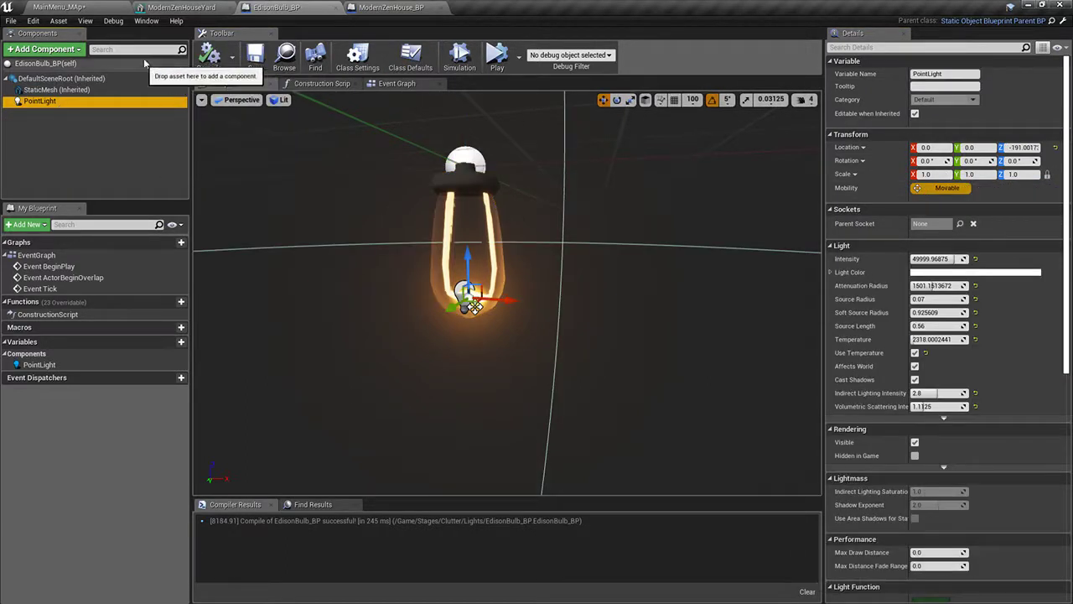
{"action": "left_click", "coordinate": [208, 57]}
{"action": "left_click", "coordinate": [79, 90]}
{"action": "left_click", "coordinate": [64, 78]}
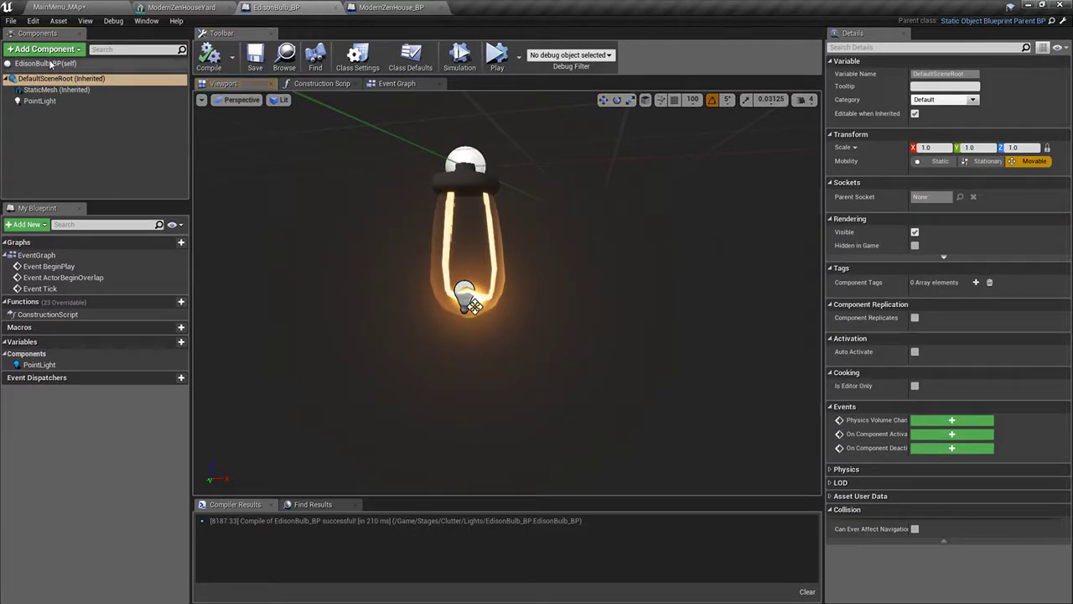
{"action": "left_click", "coordinate": [50, 63]}
Step: Show the editor icons in the MainMenu_MAp level and delete the Edison bulb actor near the ceiling
{"action": "left_click", "coordinate": [59, 7]}
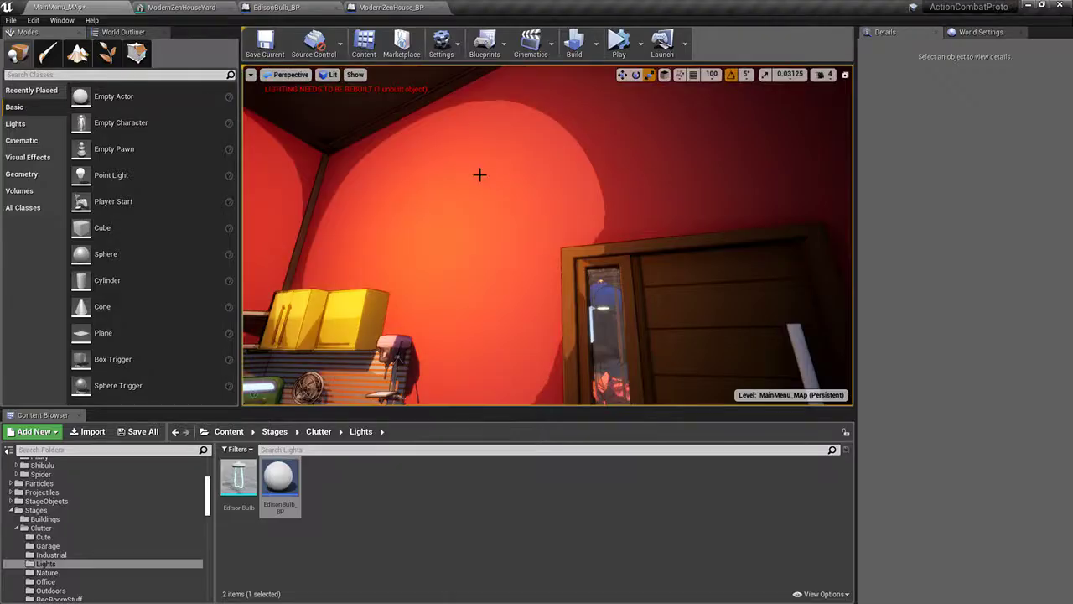
{"action": "right_click_drag", "start_coordinate": [479, 174], "coordinate": [492, 88]}
{"action": "right_click_drag", "start_coordinate": [496, 196], "coordinate": [503, 260]}
{"action": "key", "text": "g"}
{"action": "left_click", "coordinate": [494, 174]}
{"action": "right_click_drag", "start_coordinate": [486, 174], "coordinate": [486, 84]}
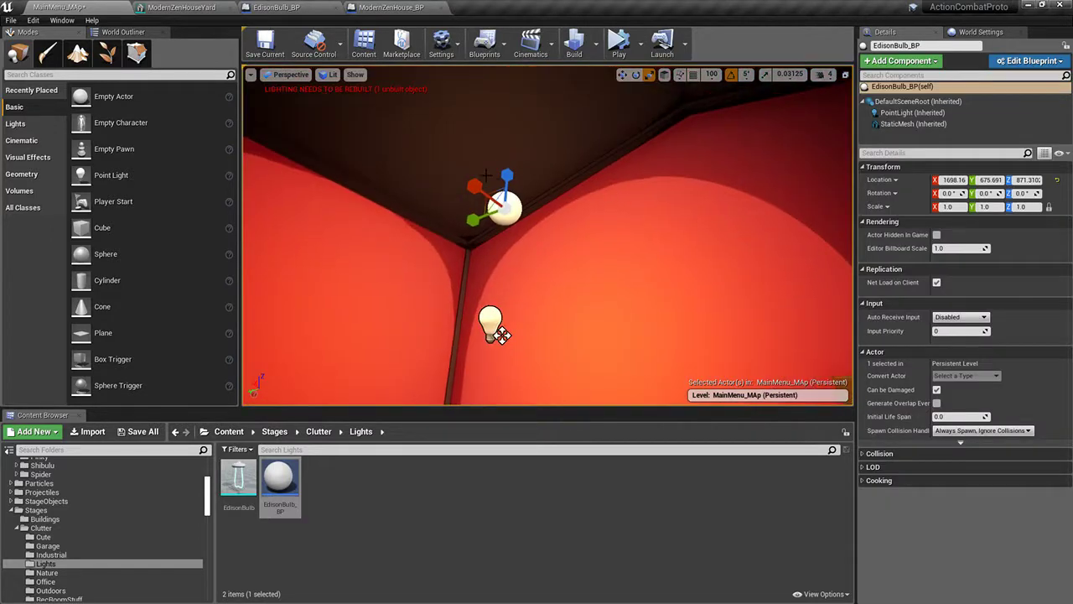
{"action": "key", "text": "Delete"}
Step: Place a new EdisonBulb_BP in front of the cabinets and raise it to about Z 373
{"action": "right_click_drag", "start_coordinate": [515, 237], "coordinate": [515, 390]}
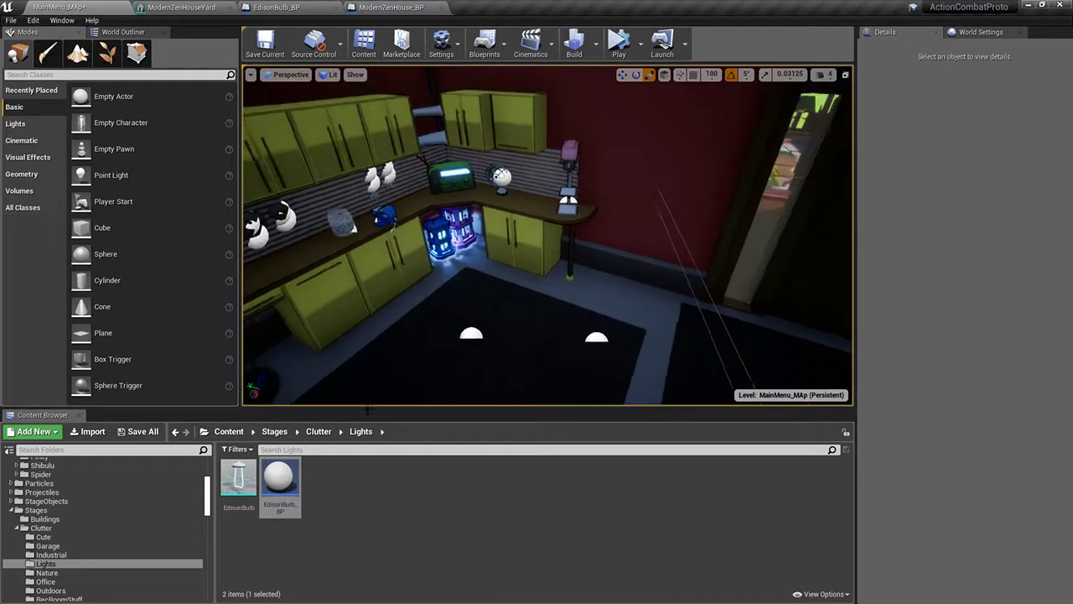
{"action": "left_click_drag", "start_coordinate": [274, 469], "coordinate": [508, 359]}
{"action": "right_click_drag", "start_coordinate": [508, 359], "coordinate": [523, 324]}
{"action": "key", "text": "w"}
{"action": "left_click_drag", "start_coordinate": [522, 321], "coordinate": [518, 84]}
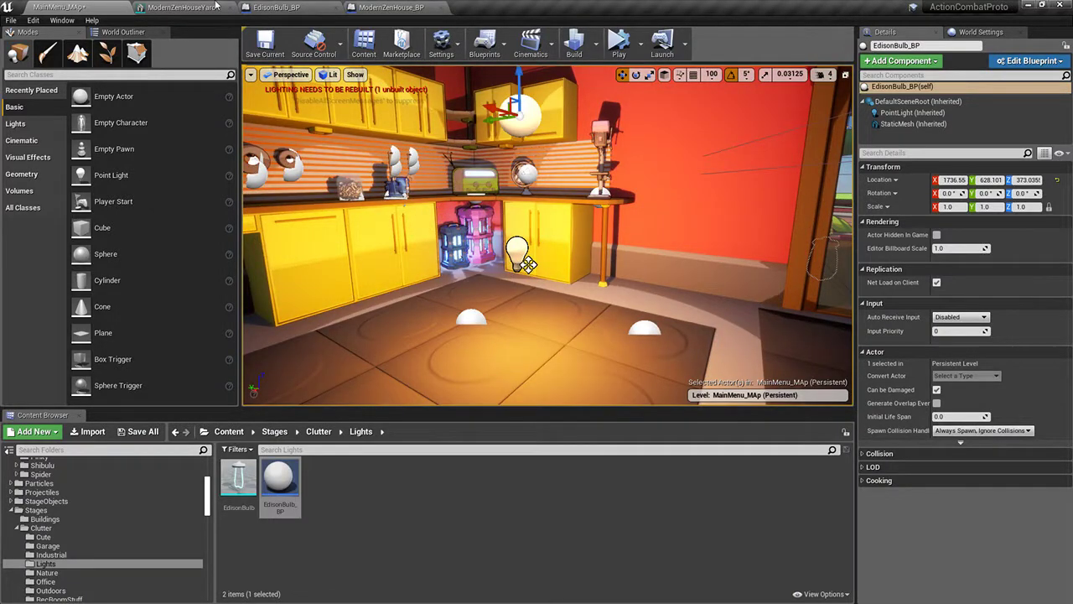
Step: Parent the PointLight to the StaticMesh component in EdisonBulb_BP and compile the blueprint
{"action": "left_click", "coordinate": [277, 6]}
{"action": "left_click", "coordinate": [390, 7]}
{"action": "left_click", "coordinate": [276, 6]}
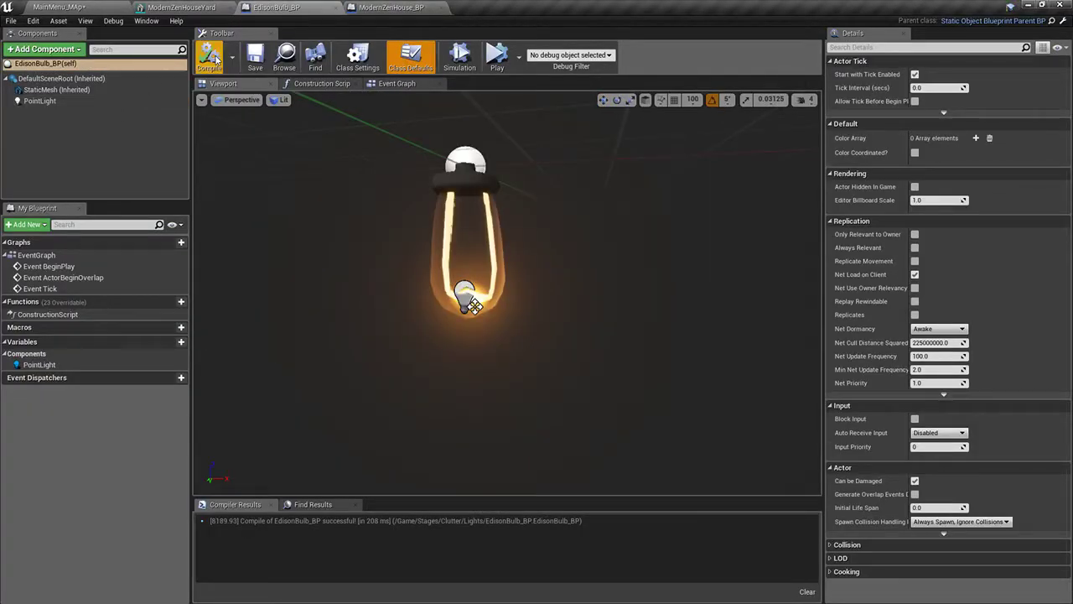
{"action": "left_click", "coordinate": [211, 57]}
{"action": "left_click", "coordinate": [50, 90]}
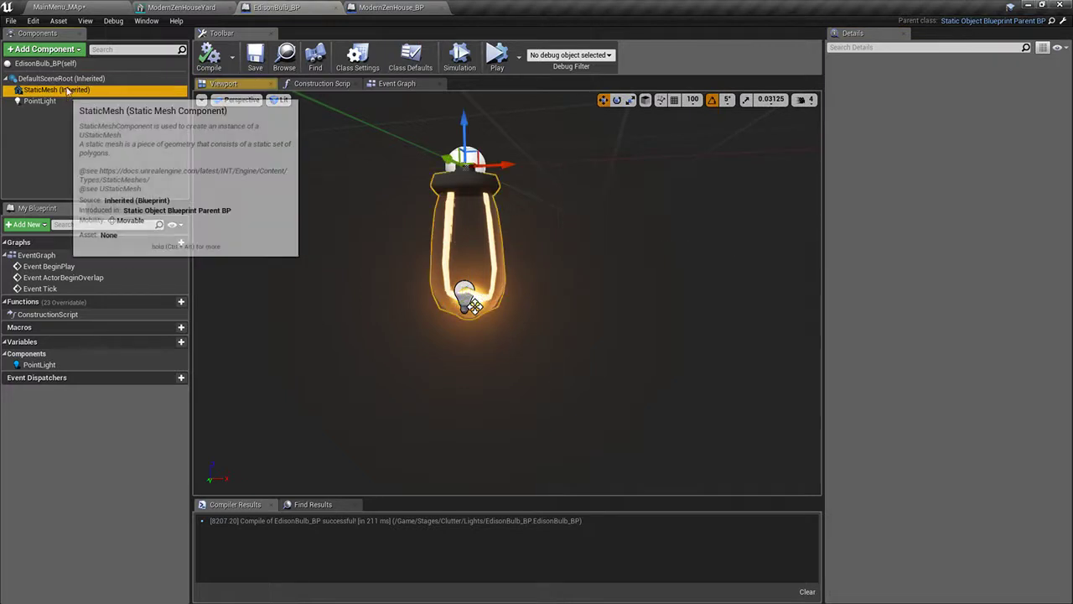
{"action": "left_click", "coordinate": [38, 100]}
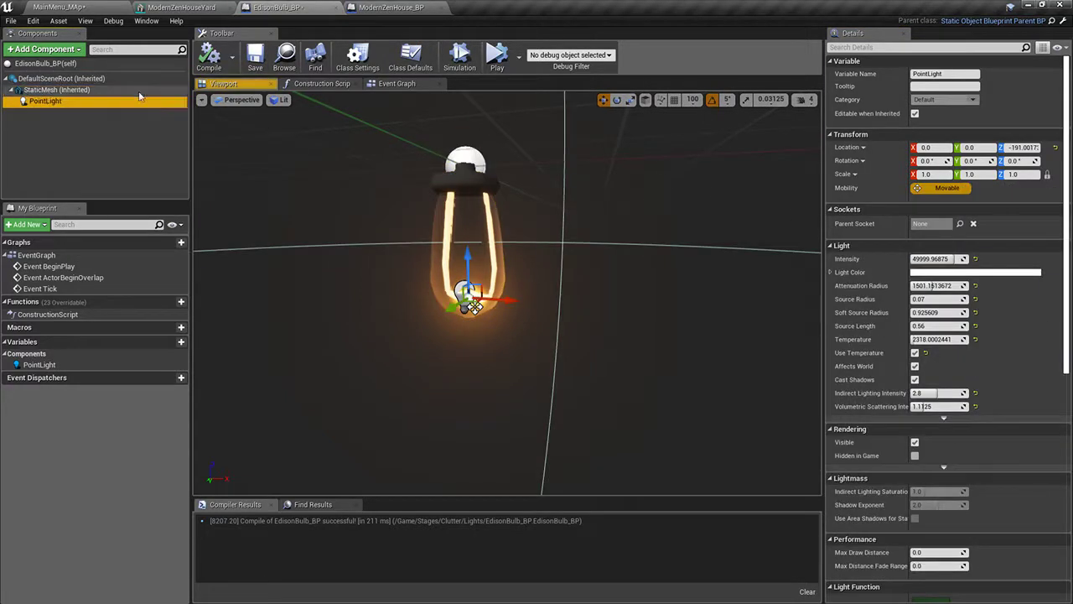
{"action": "left_click", "coordinate": [212, 59]}
{"action": "scroll", "coordinate": [364, 210], "scroll_direction": "down", "scroll_amount": 2}
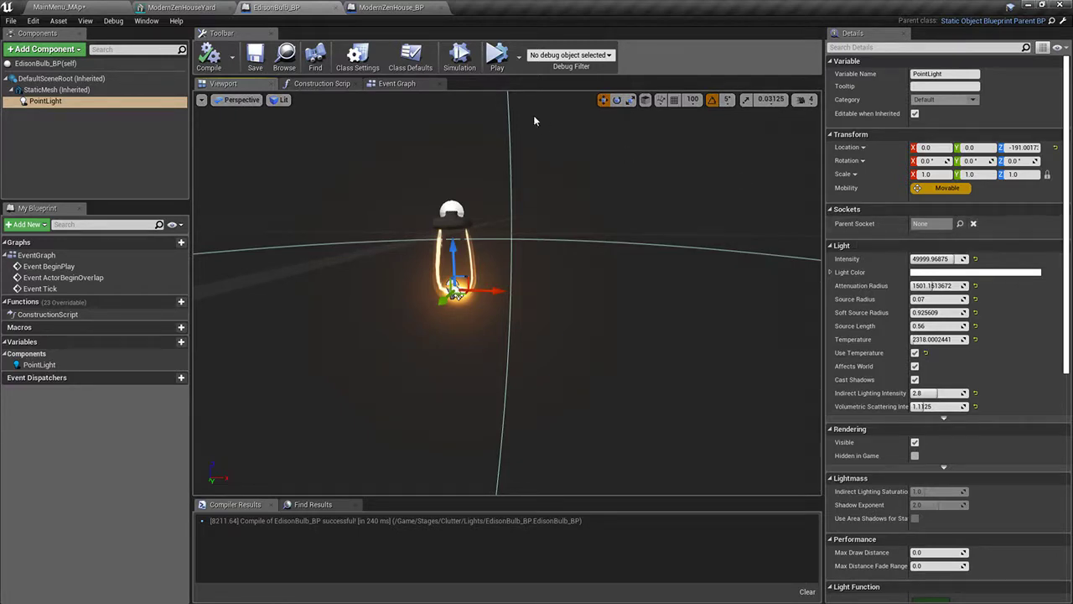
Step: Save all modified content from the MainMenu_MAp level editor
{"action": "left_click", "coordinate": [104, 6]}
{"action": "left_click", "coordinate": [138, 432]}
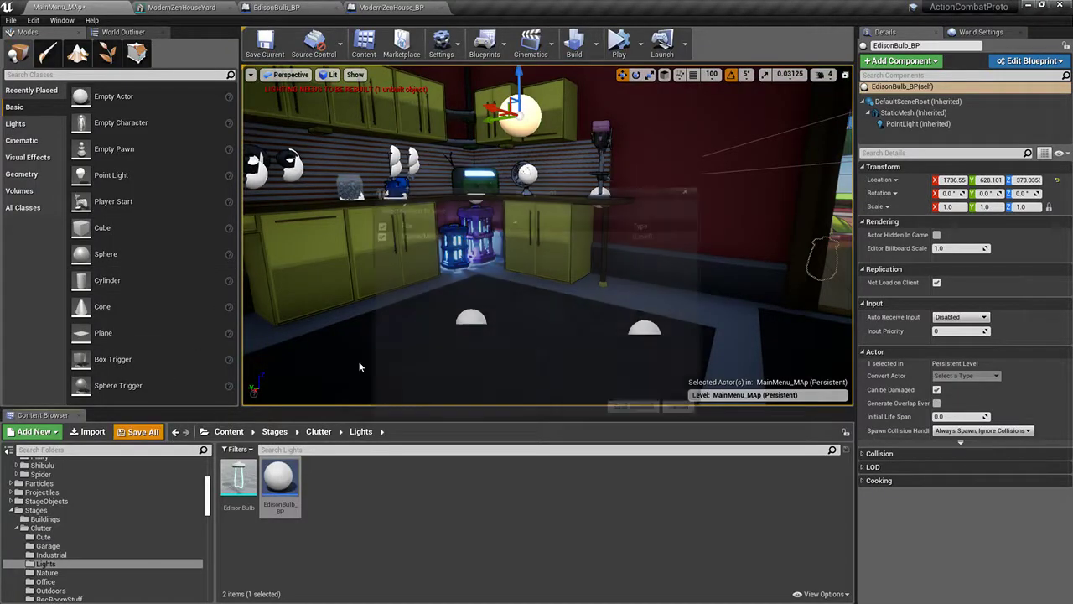
{"action": "left_click", "coordinate": [637, 414]}
Step: Delete the EdisonBulb_BP actor hanging in front of the cabinets in the MainMenu_MAp level
{"action": "right_click_drag", "start_coordinate": [513, 309], "coordinate": [628, 293]}
{"action": "key", "text": "s"}
{"action": "key", "text": "w"}
{"action": "key", "text": "Delete"}
{"action": "key", "text": "w"}
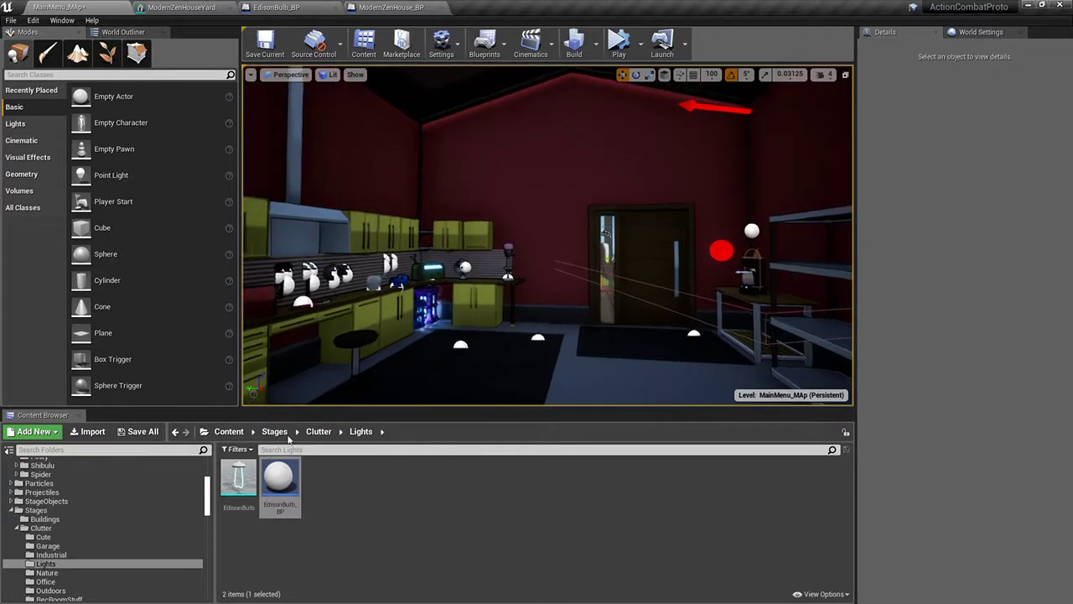
Step: Try a new EdisonBulb_BP in front of the wooden door at about Z 291, inspect it up close and remove it
{"action": "left_click", "coordinate": [592, 366]}
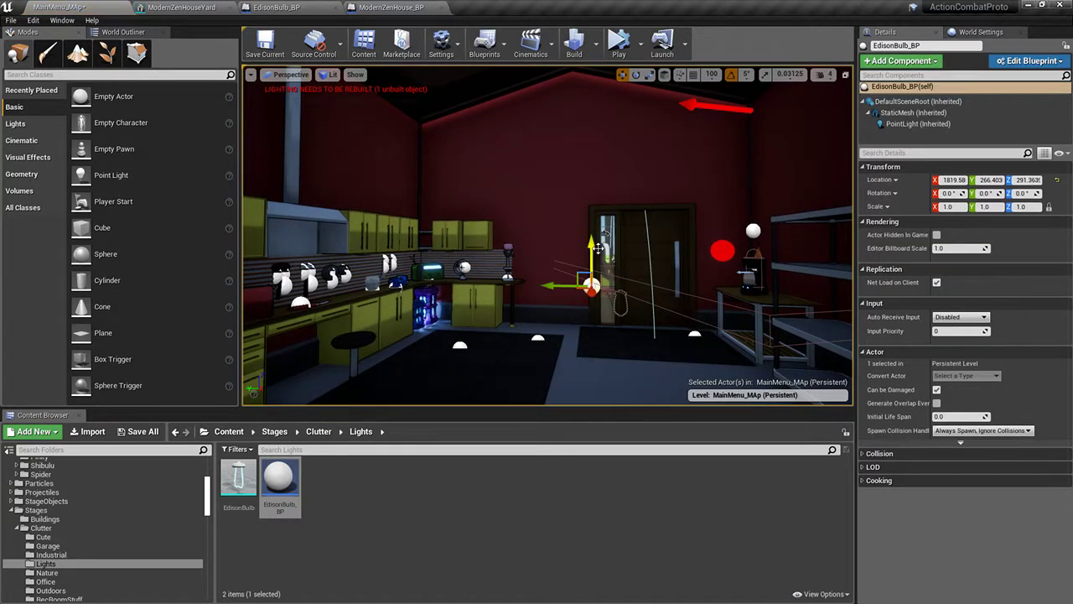
{"action": "key", "text": "w"}
{"action": "right_click_drag", "start_coordinate": [598, 248], "coordinate": [670, 273]}
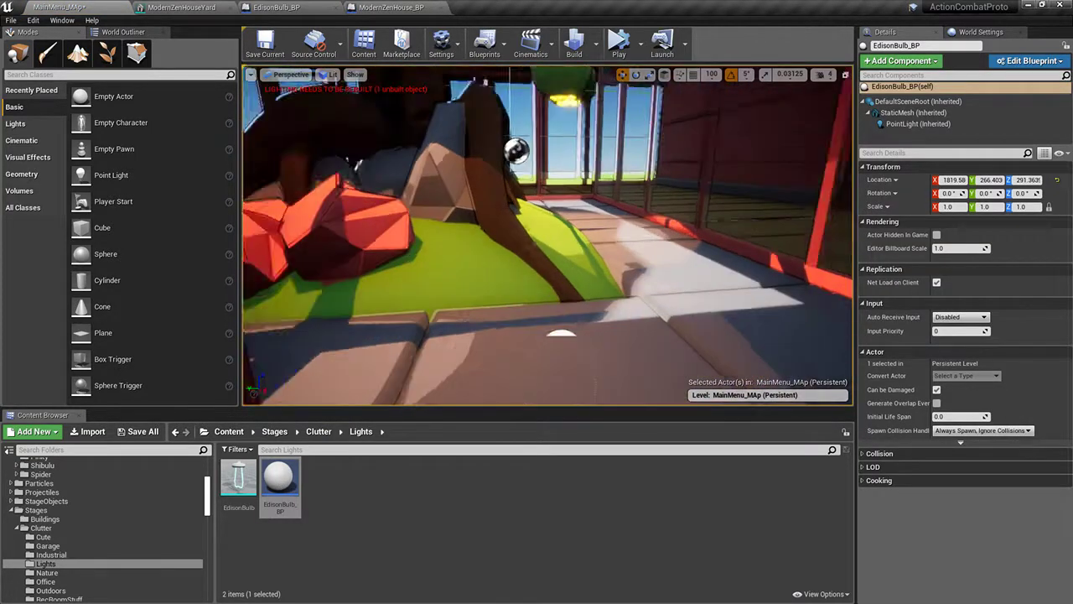
{"action": "key", "text": "s"}
{"action": "right_click_drag", "start_coordinate": [561, 298], "coordinate": [629, 298]}
{"action": "key", "text": "f"}
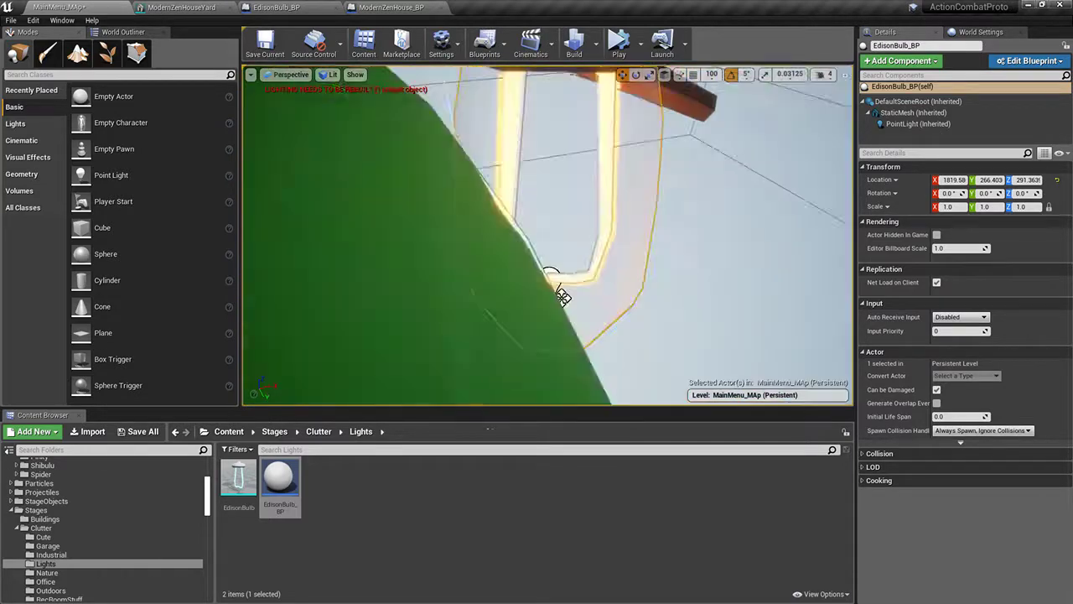
{"action": "key", "text": "s"}
{"action": "right_click_drag", "start_coordinate": [561, 297], "coordinate": [645, 285]}
{"action": "key", "text": "Delete"}
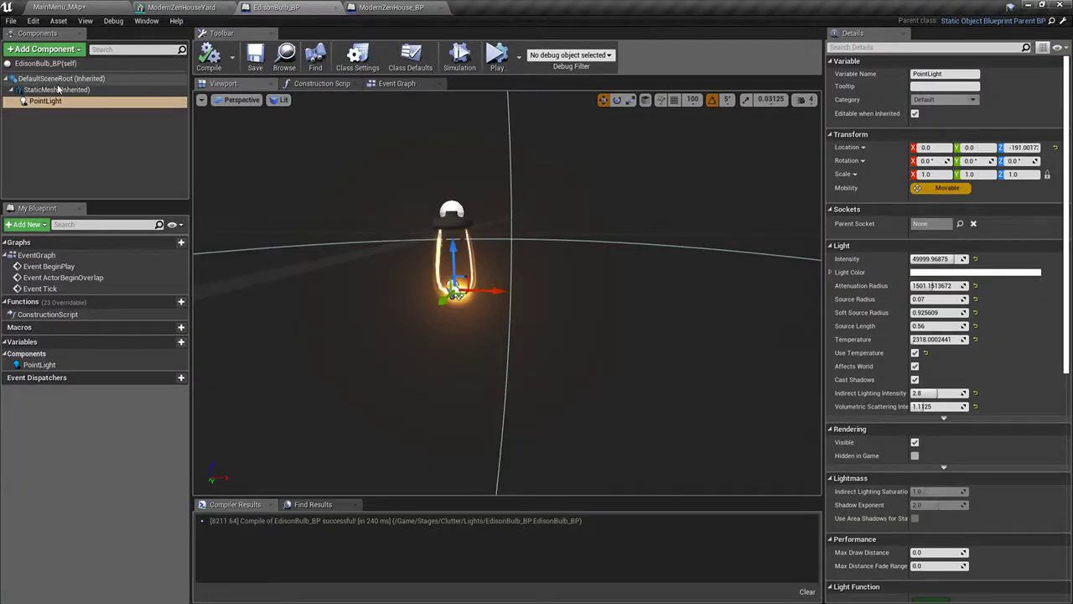
Step: In EdisonBulb_BP, set the StaticMesh component's mobility to Stationary and compile the blueprint
{"action": "left_click", "coordinate": [57, 90]}
{"action": "left_click", "coordinate": [59, 78]}
{"action": "left_click", "coordinate": [57, 90]}
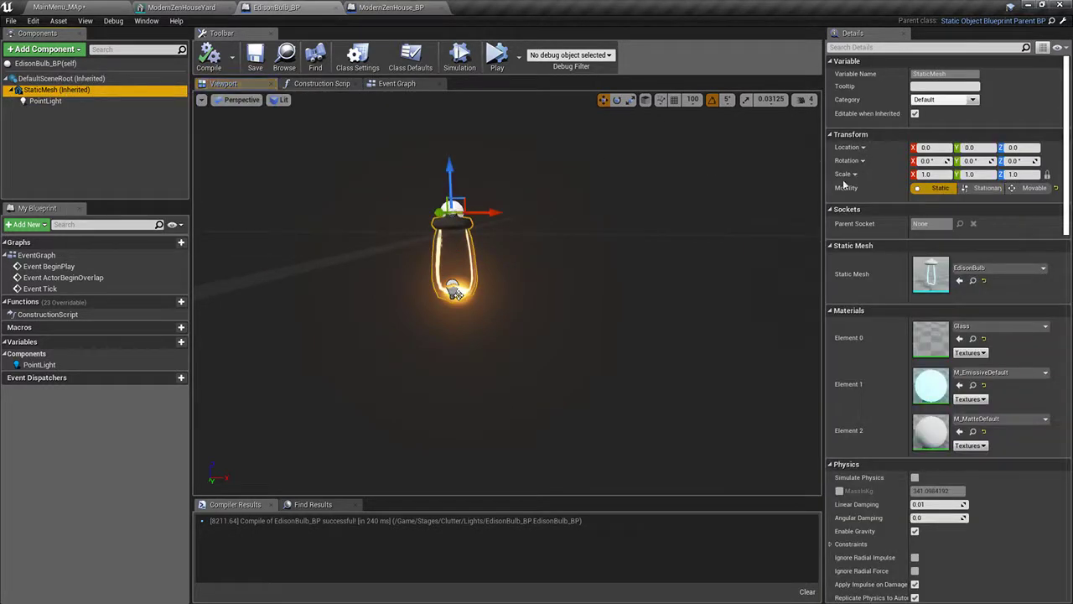
{"action": "left_click", "coordinate": [981, 189]}
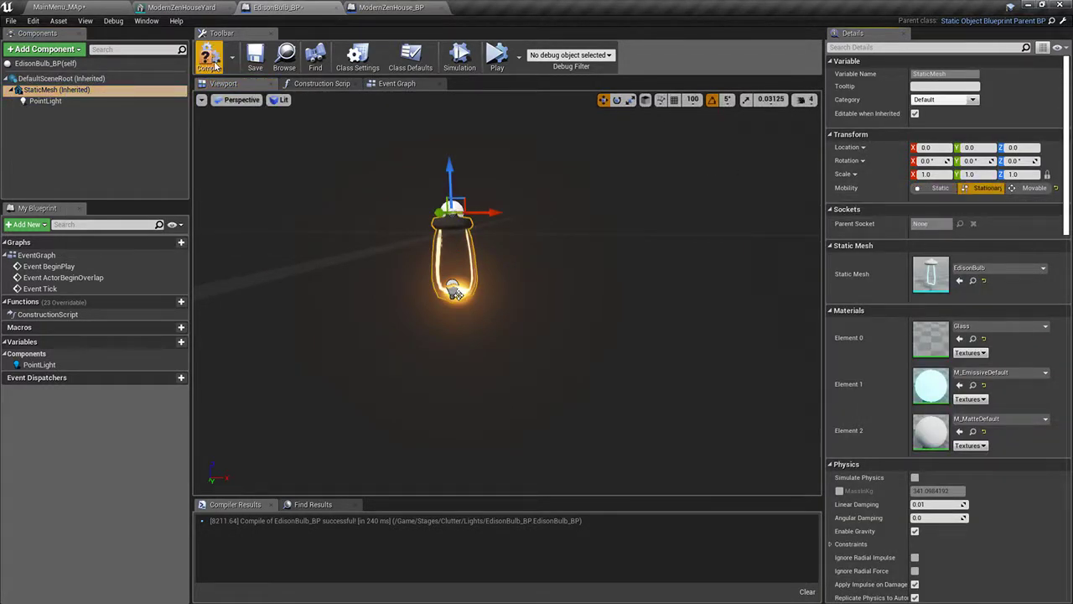
{"action": "left_click", "coordinate": [210, 59]}
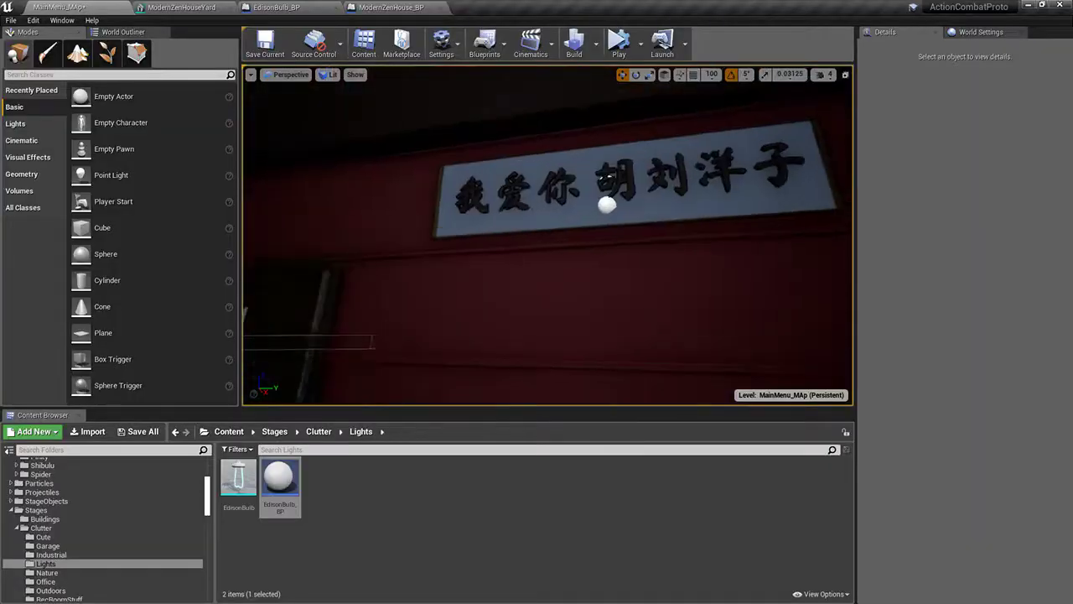
Step: Try an EdisonBulb_BP between the door and the shelves, raised to about Z 380, and delete it
{"action": "right_click_drag", "start_coordinate": [679, 251], "coordinate": [471, 352]}
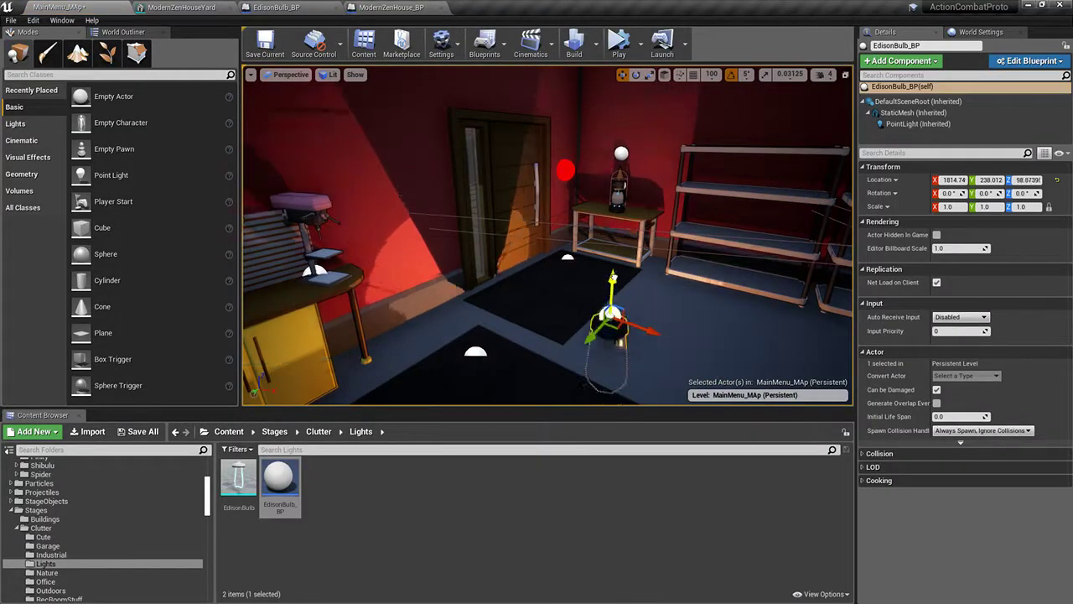
{"action": "left_click_drag", "start_coordinate": [575, 383], "coordinate": [612, 289]}
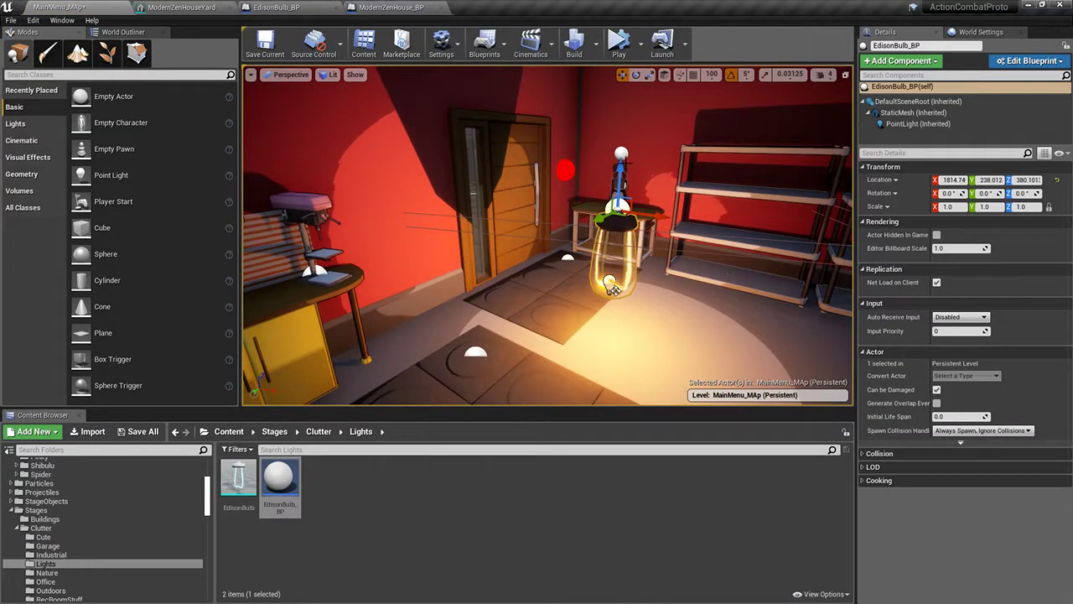
{"action": "left_click", "coordinate": [275, 7]}
{"action": "left_click", "coordinate": [384, 8]}
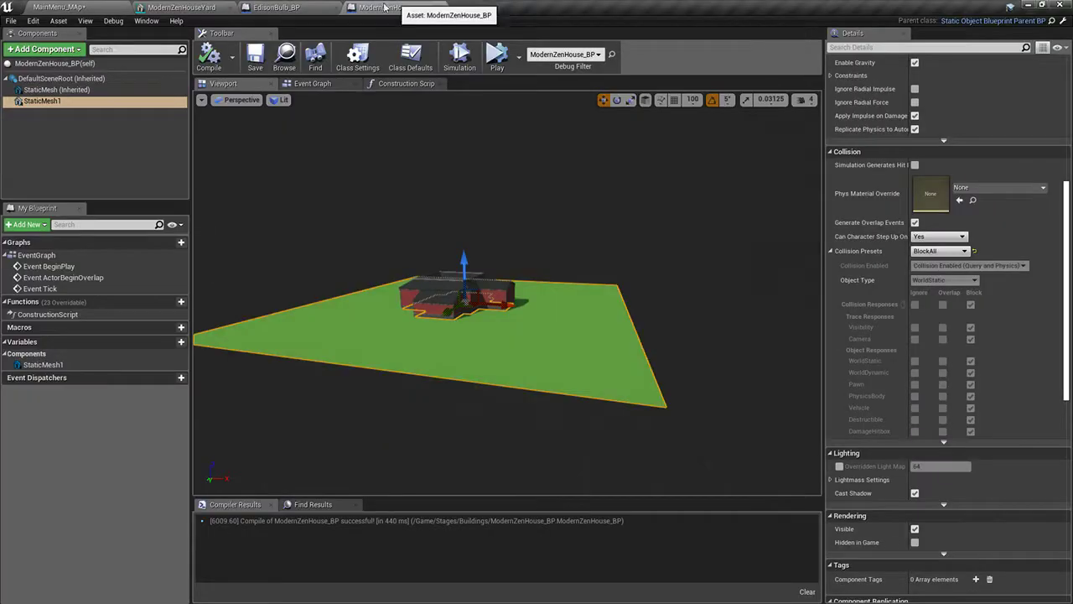
{"action": "left_click", "coordinate": [276, 7]}
{"action": "left_click", "coordinate": [59, 7]}
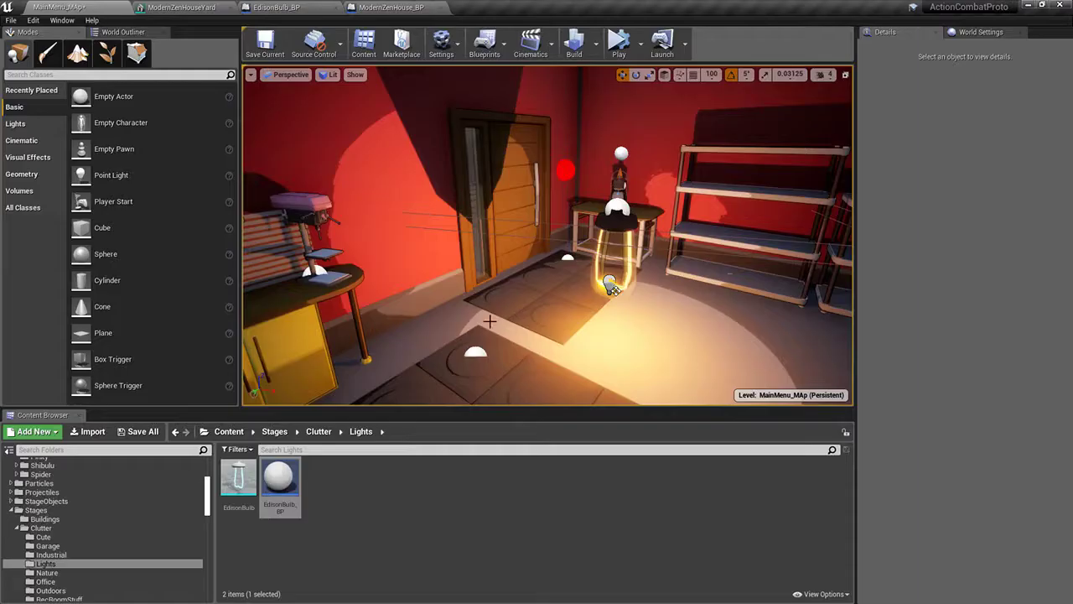
{"action": "left_click", "coordinate": [588, 237]}
{"action": "key", "text": "Delete"}
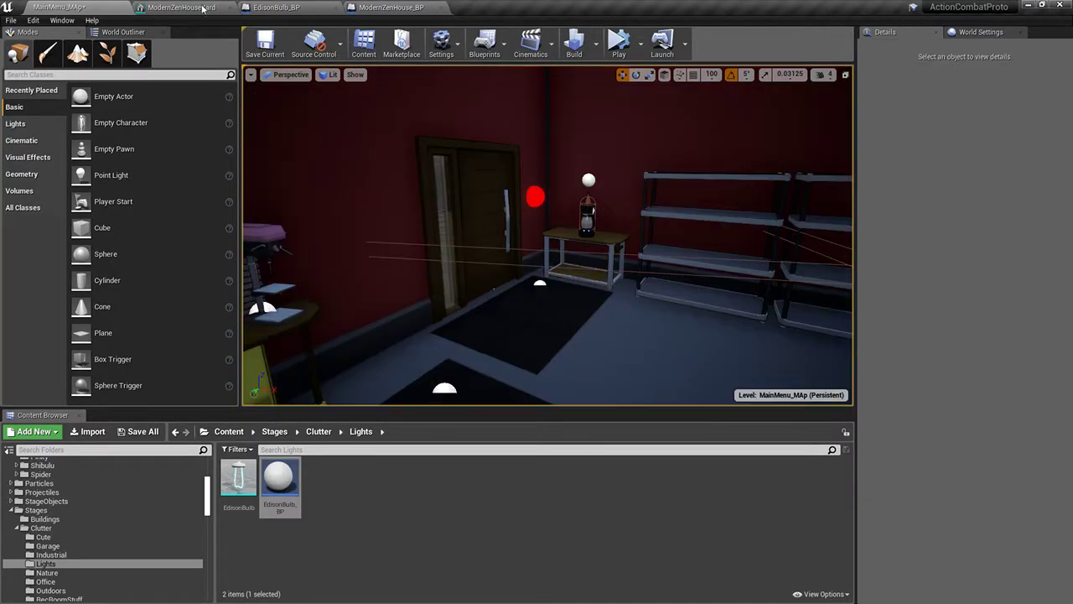
Step: Try to launch Blender from the Steam library, closing its blank console windows
{"action": "left_click", "coordinate": [272, 7]}
{"action": "key", "text": "alt+Tab"}
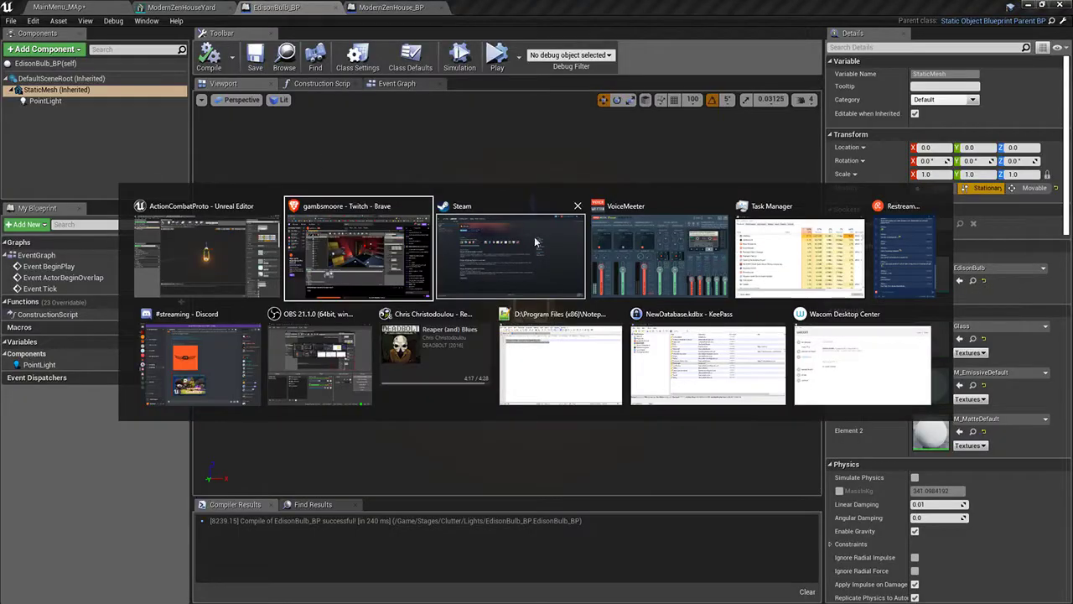
{"action": "left_click", "coordinate": [280, 283]}
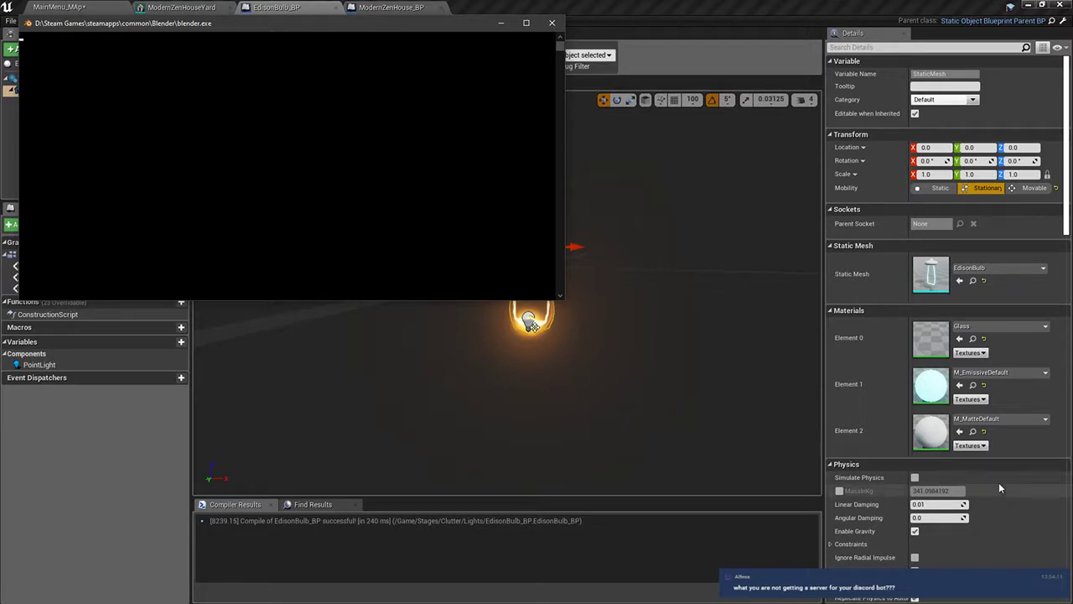
{"action": "left_click", "coordinate": [552, 22]}
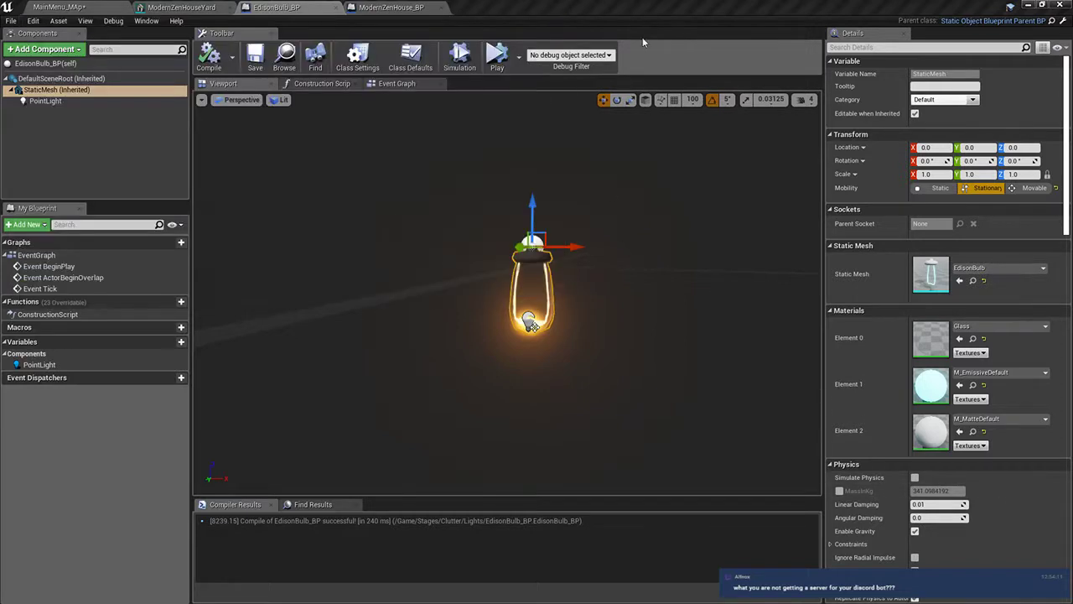
{"action": "key", "text": "alt+Tab"}
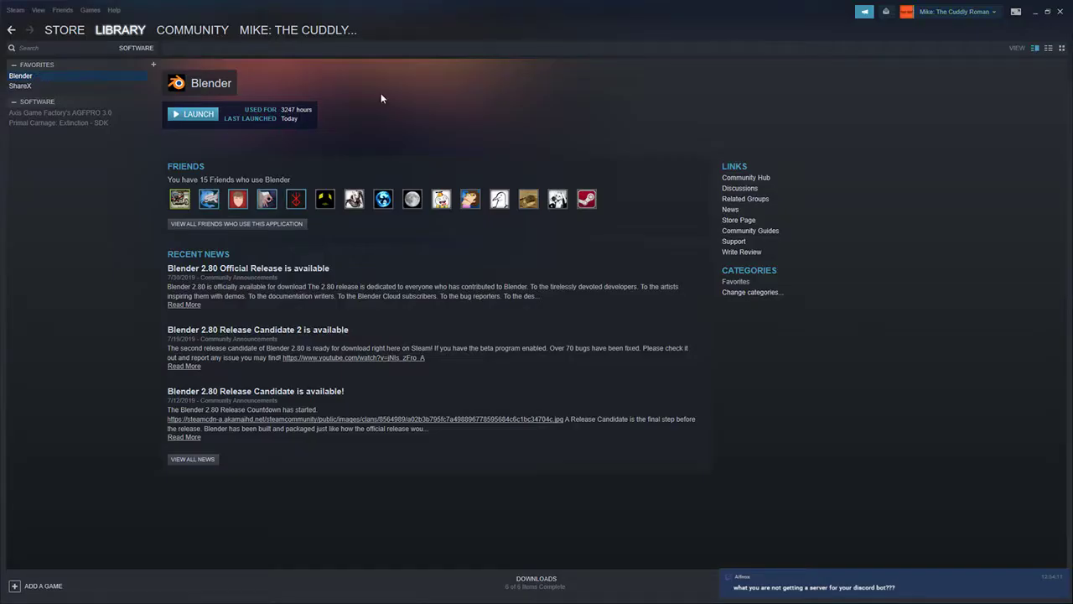
{"action": "left_click", "coordinate": [201, 114]}
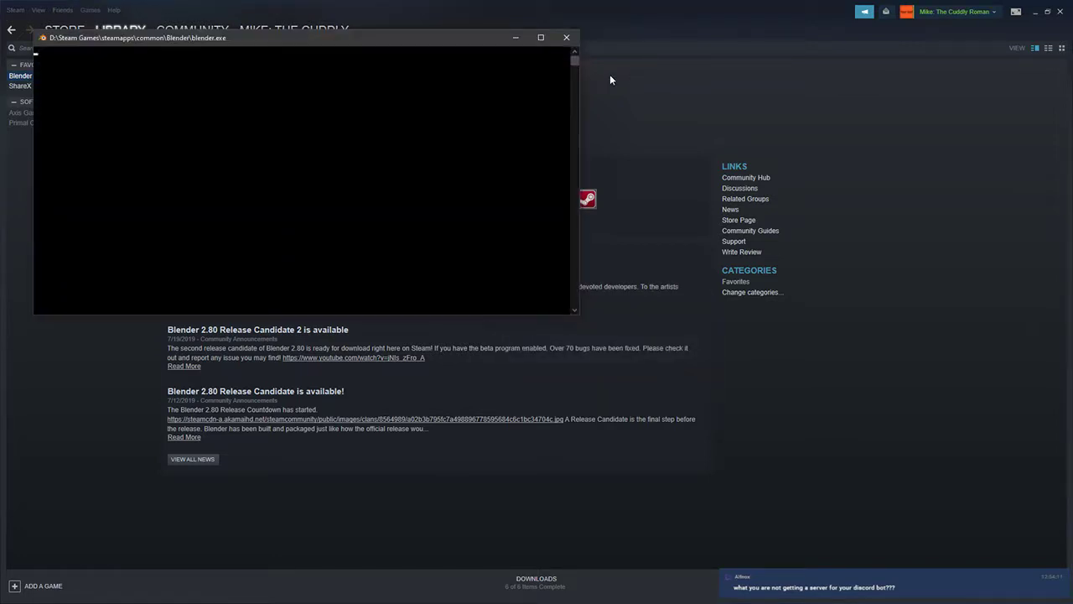
{"action": "left_click_drag", "start_coordinate": [359, 41], "coordinate": [491, 162]}
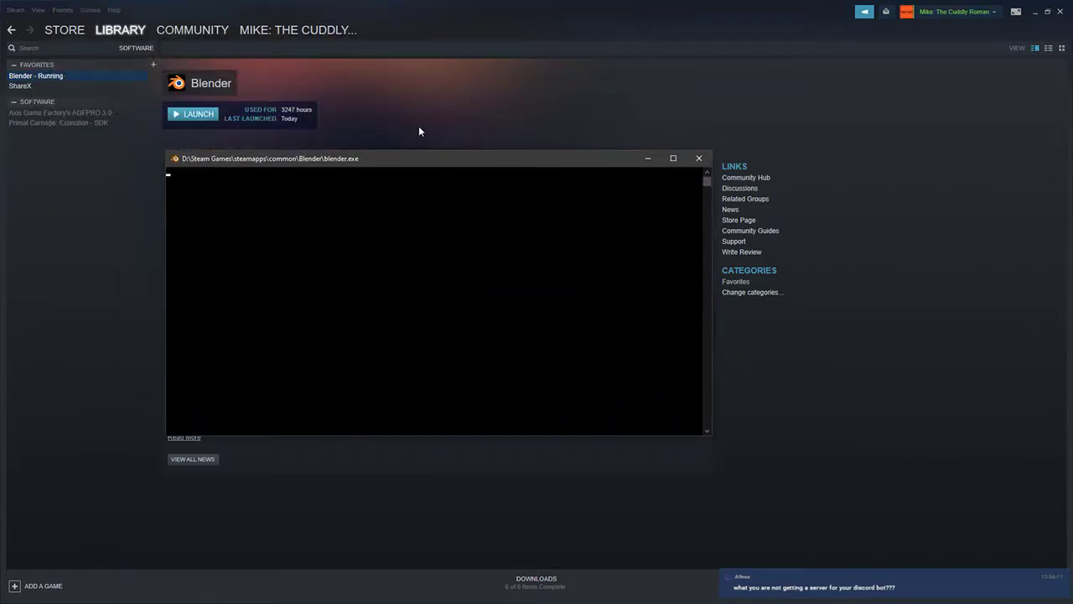
{"action": "left_click", "coordinate": [200, 114]}
{"action": "left_click", "coordinate": [699, 158]}
{"action": "left_click", "coordinate": [212, 114]}
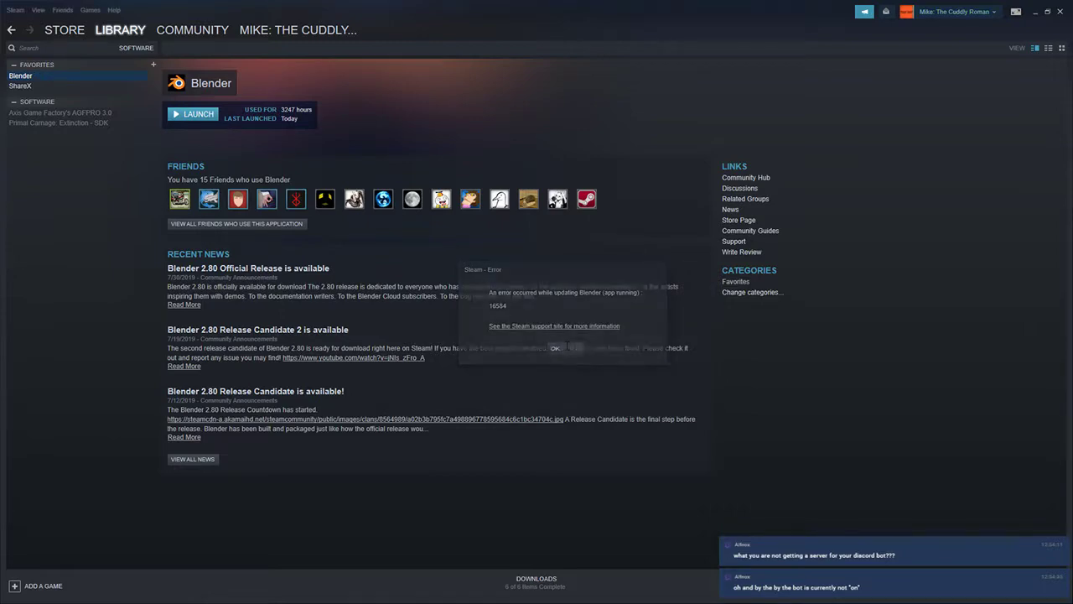
Step: Dismiss the Steam error, launch Blender and open the recent file EdisonBulb.blend
{"action": "left_click", "coordinate": [555, 347]}
{"action": "left_click", "coordinate": [193, 114]}
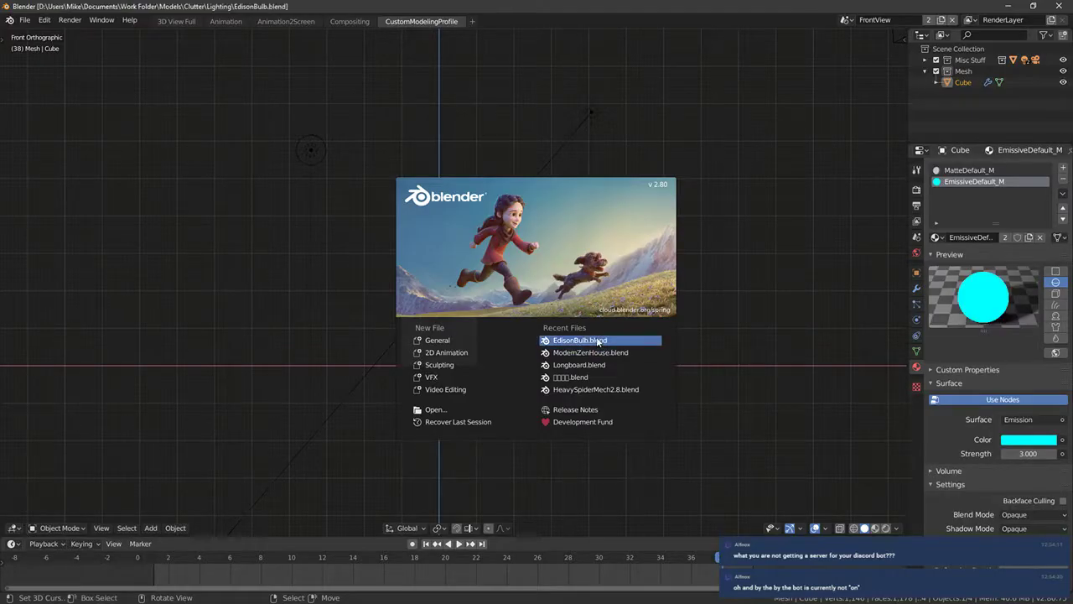
{"action": "left_click", "coordinate": [597, 341]}
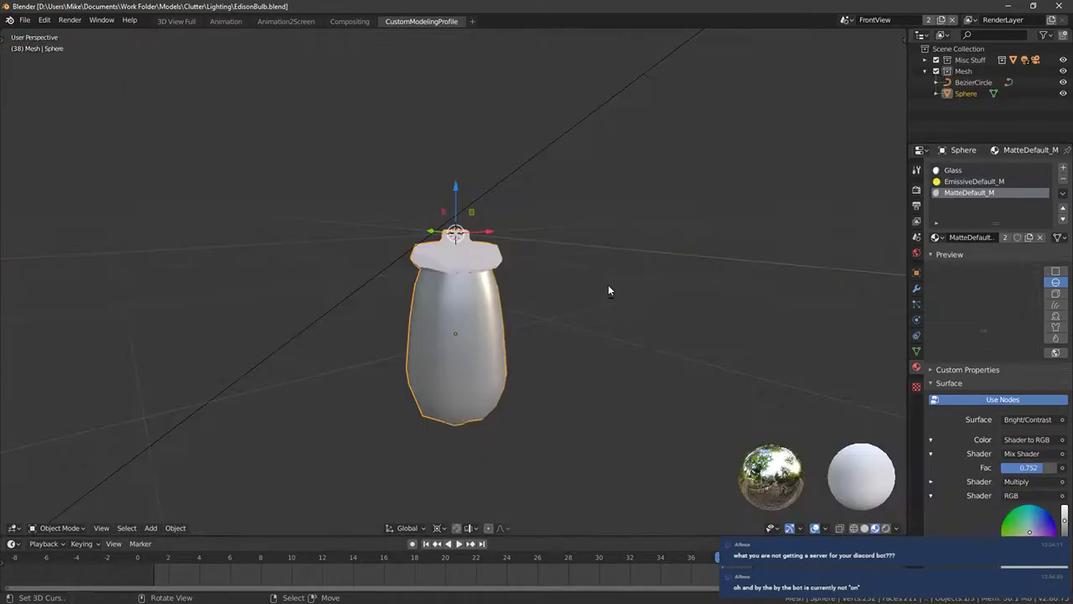
Step: In the Sphere's Edit Mode, duplicate in place the small vertex ring at the centre of the bulb cap's top
{"action": "scroll", "coordinate": [545, 249], "scroll_direction": "down", "scroll_amount": 4}
{"action": "middle_click_drag", "start_coordinate": [535, 258], "coordinate": [834, 453]}
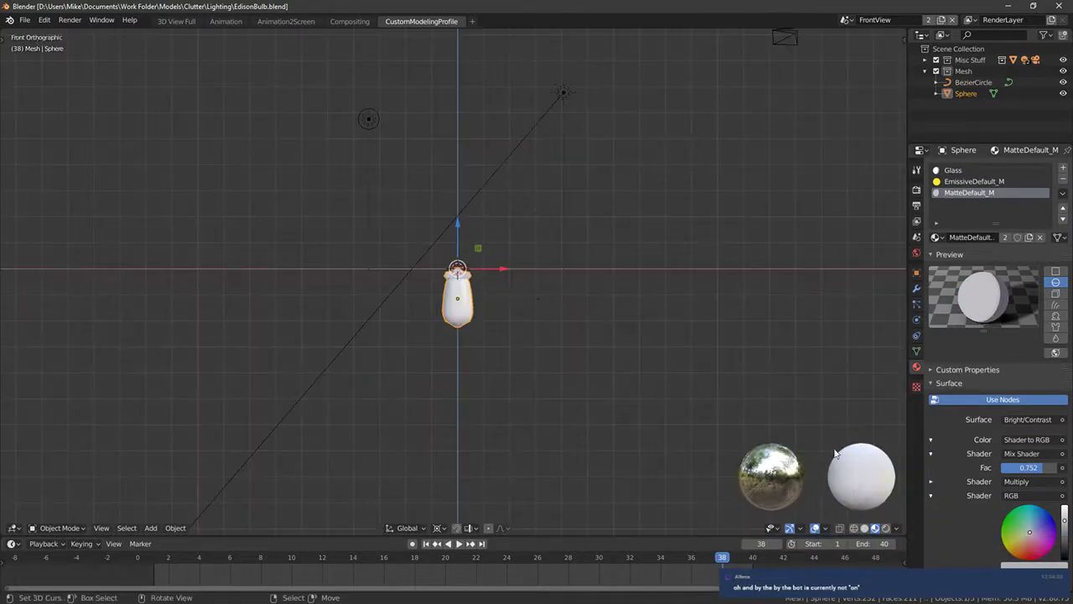
{"action": "scroll", "coordinate": [516, 261], "scroll_direction": "up", "scroll_amount": 5}
{"action": "middle_click_drag", "start_coordinate": [511, 284], "coordinate": [500, 406], "text": "shift"}
{"action": "key", "text": "Tab"}
{"action": "middle_click_drag", "start_coordinate": [445, 323], "coordinate": [495, 309]}
{"action": "scroll", "coordinate": [496, 309], "scroll_direction": "up", "scroll_amount": 6}
{"action": "middle_click_drag", "start_coordinate": [412, 356], "coordinate": [439, 332], "text": "shift"}
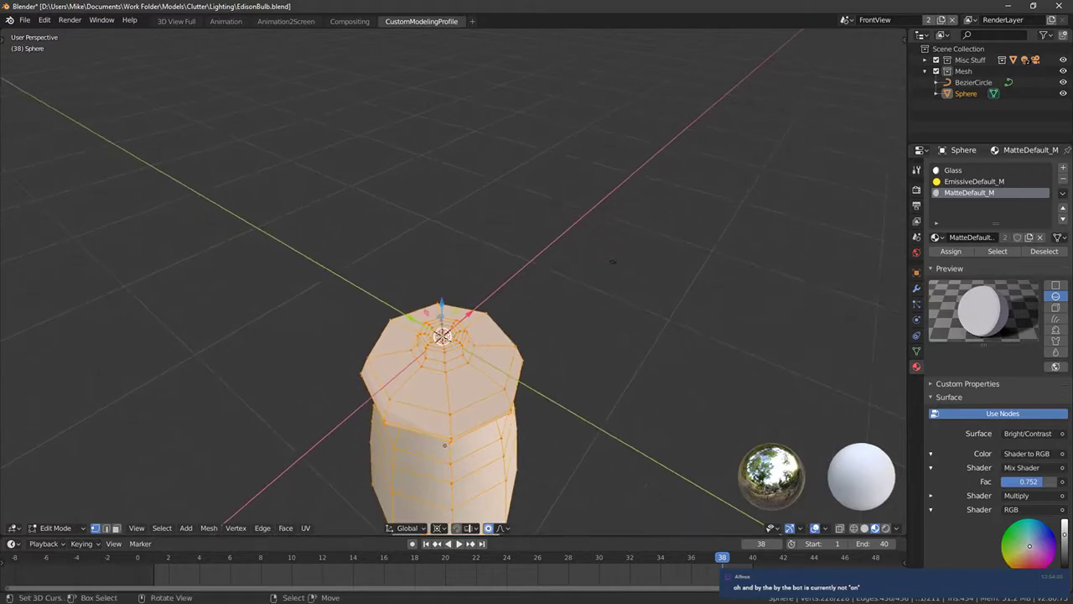
{"action": "key", "text": "alt+a"}
{"action": "scroll", "coordinate": [438, 327], "scroll_direction": "down", "scroll_amount": 8}
{"action": "key", "text": "shift+d"}
{"action": "right_click", "coordinate": [482, 321]}
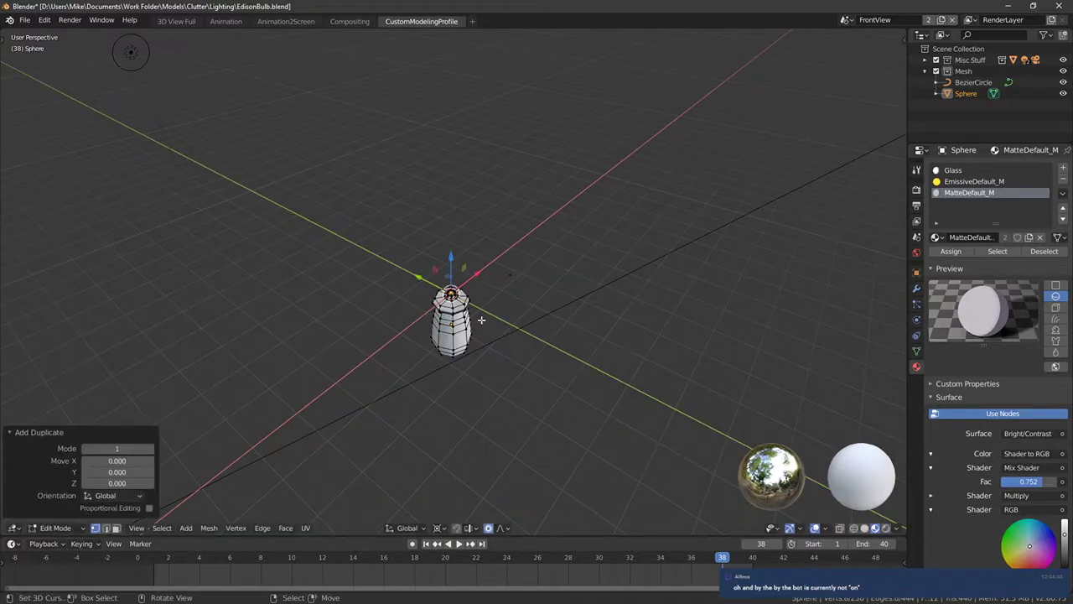
Step: Extrude the duplicated ring straight up by about 7.04 to form a hanging cord above the bulb
{"action": "key", "text": "e"}
{"action": "left_click", "coordinate": [570, 524]}
{"action": "key", "text": "KP_1"}
{"action": "scroll", "coordinate": [542, 271], "scroll_direction": "down", "scroll_amount": 8}
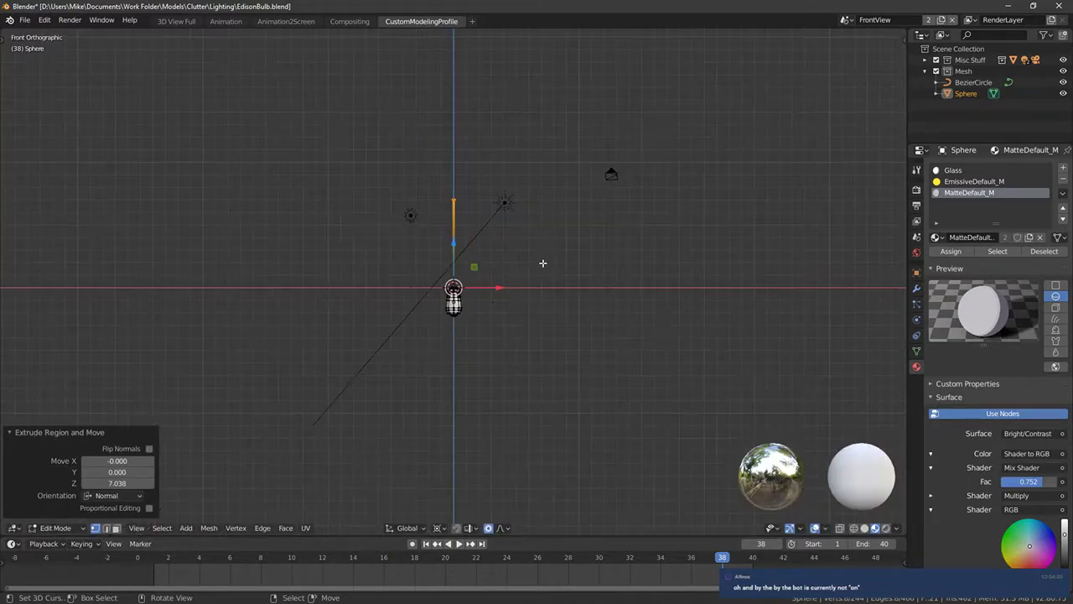
Step: Lengthen the cord by moving its upper end up along Z by about 2.54 and another 0.85
{"action": "key", "text": "g"}
{"action": "key", "text": "z"}
{"action": "left_click", "coordinate": [218, 38]}
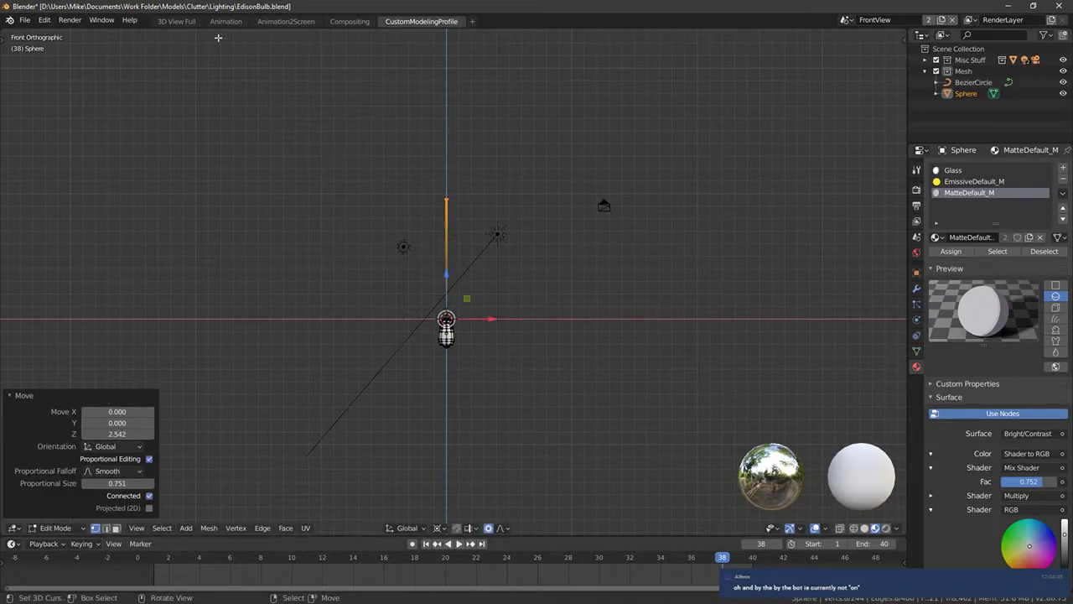
{"action": "left_click_drag", "start_coordinate": [446, 273], "coordinate": [446, 262]}
Step: Save EdisonBulb.blend and export the bulb with its cord as FBX, overwriting EdisonBulb.fbx in the Lighting folder
{"action": "left_click", "coordinate": [25, 20]}
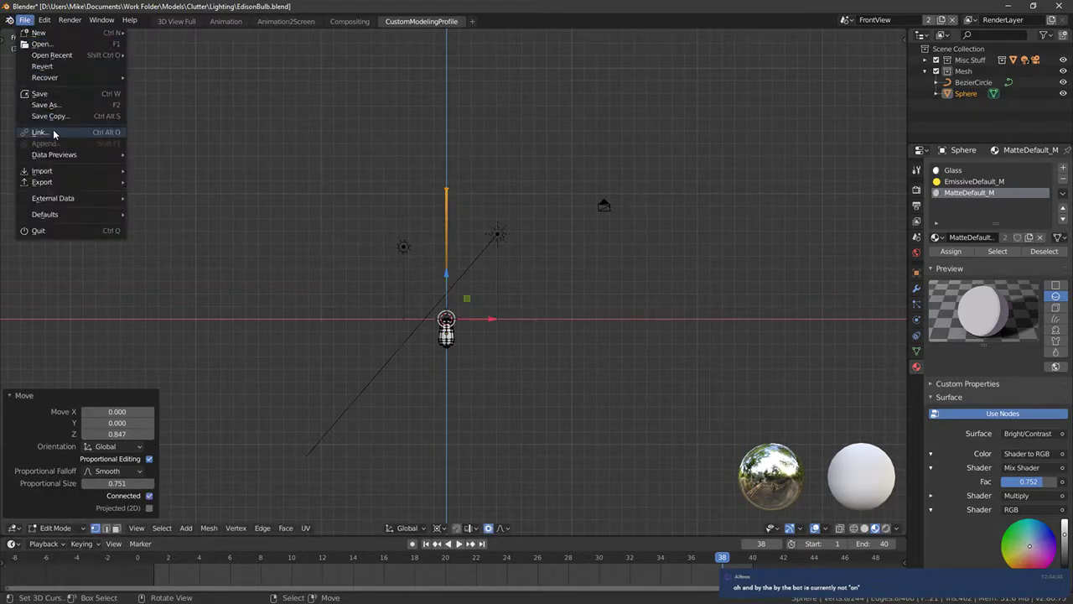
{"action": "left_click", "coordinate": [51, 96]}
{"action": "key", "text": "Tab"}
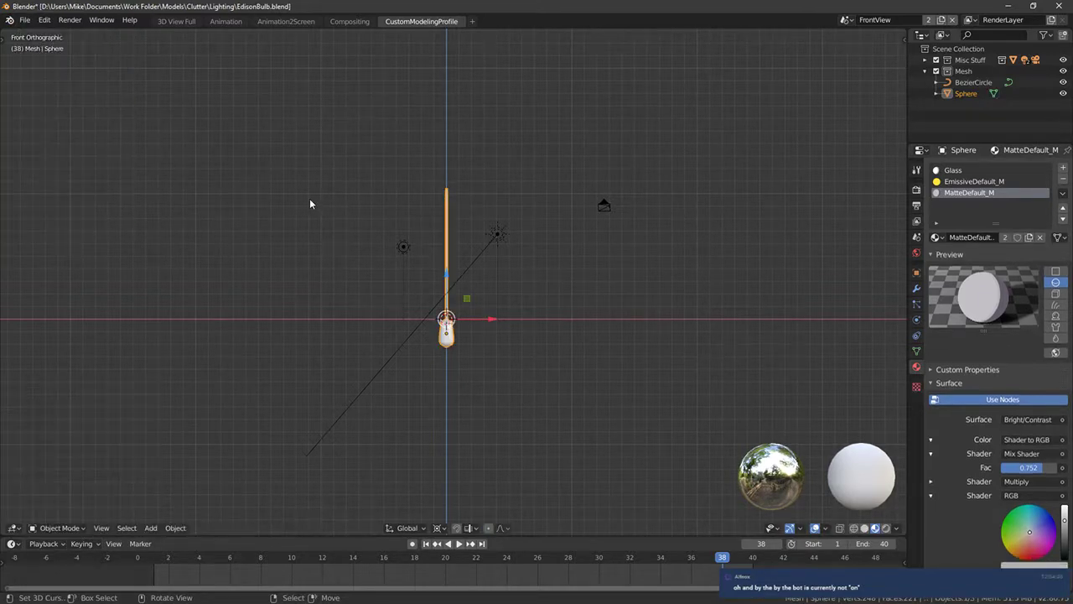
{"action": "left_click", "coordinate": [24, 20]}
{"action": "mouse_move", "coordinate": [102, 193]}
{"action": "left_click", "coordinate": [228, 216]}
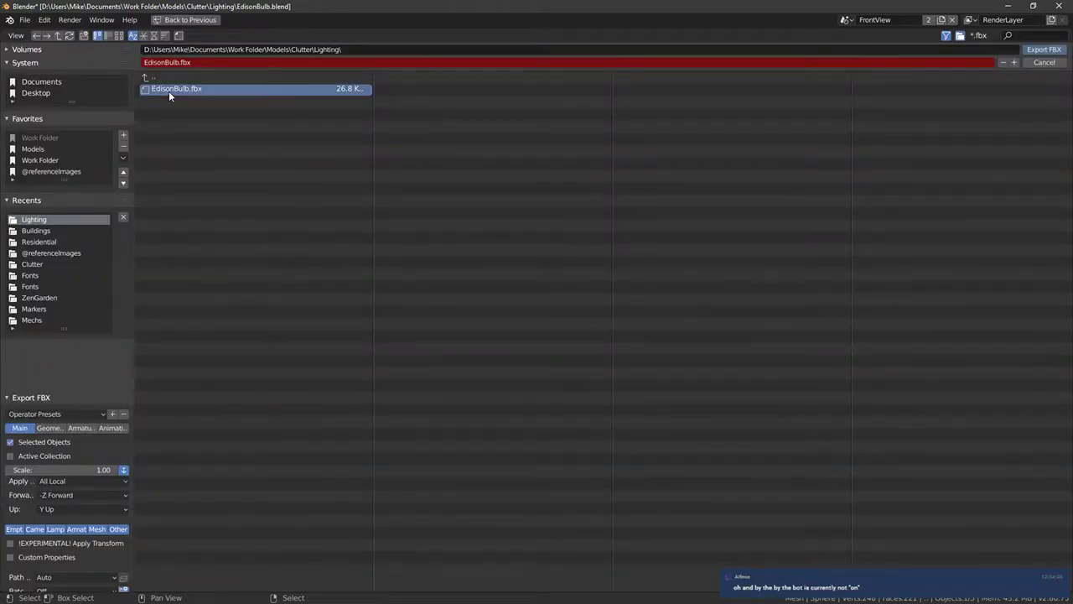
{"action": "double_click", "coordinate": [169, 90]}
Step: Switch back to the EdisonBulb_BP blueprint in Unreal Editor
{"action": "key", "text": "alt+Tab"}
{"action": "left_click", "coordinate": [633, 186]}
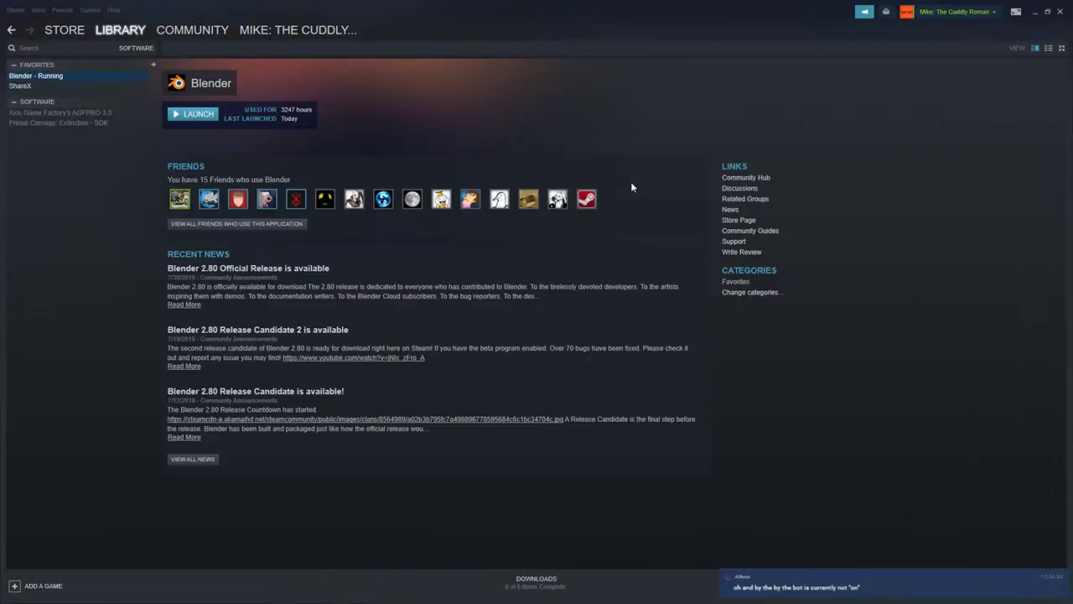
{"action": "key", "text": "alt+Tab"}
{"action": "left_click", "coordinate": [575, 193]}
{"action": "key", "text": "alt+Tab"}
{"action": "key", "text": "Tab"}
{"action": "key", "text": "Tab"}
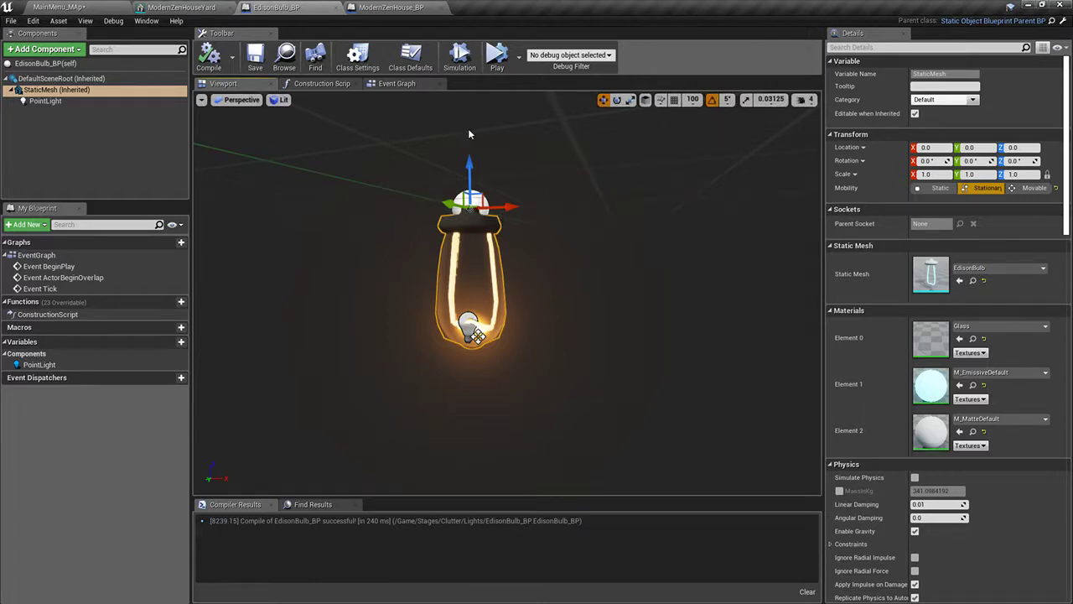
{"action": "right_click_drag", "start_coordinate": [496, 187], "coordinate": [478, 227]}
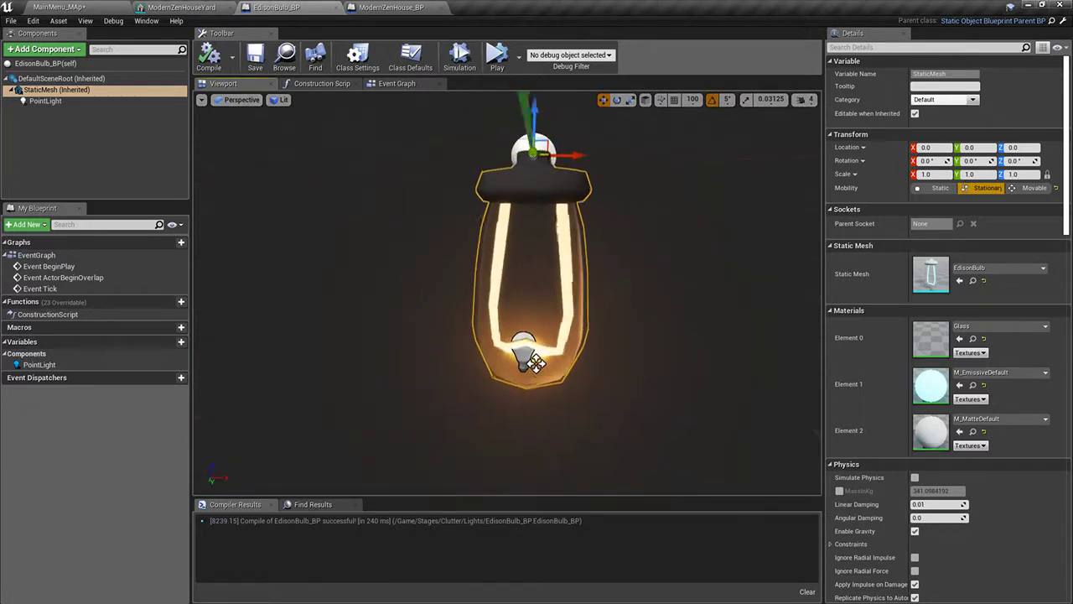
{"action": "scroll", "coordinate": [535, 362], "scroll_direction": "down", "scroll_amount": 5}
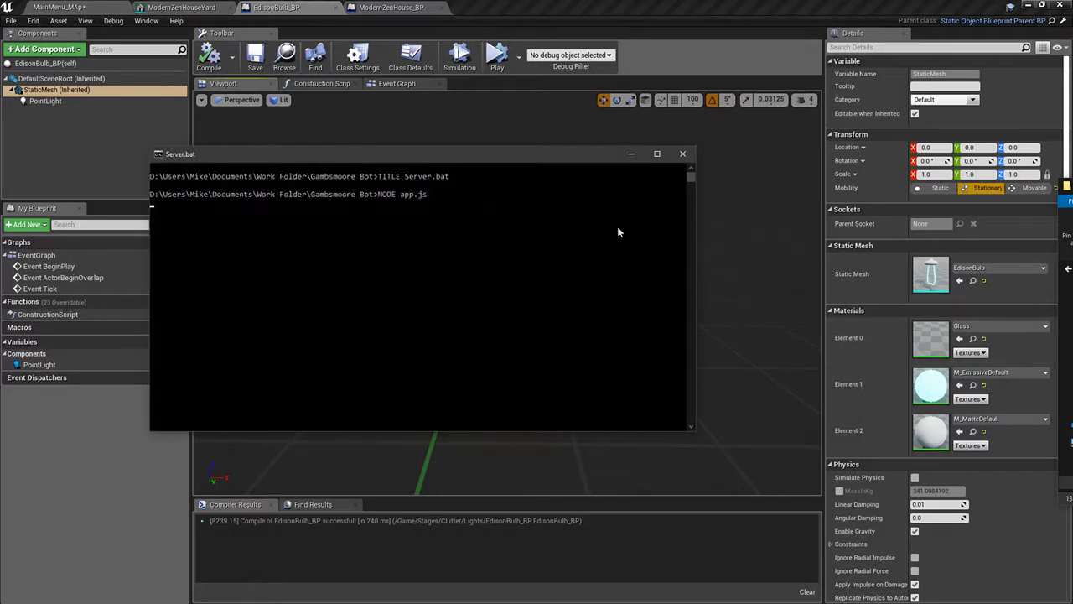
{"action": "left_click_drag", "start_coordinate": [333, 153], "coordinate": [1072, 134]}
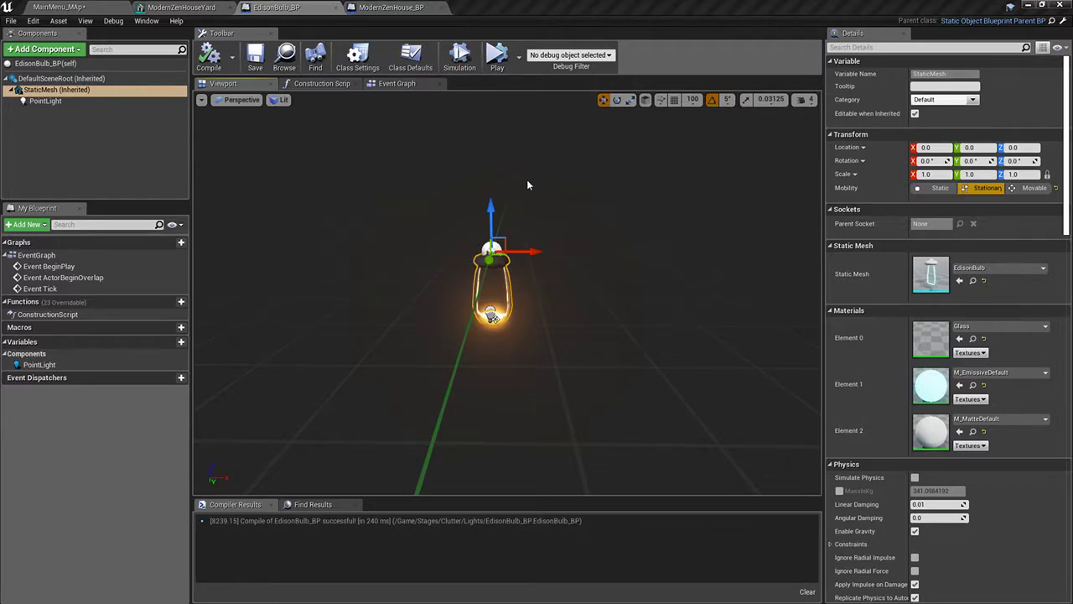
Step: Reimport the EdisonBulb static mesh from its updated FBX and recompile EdisonBulb_BP with the corded mesh
{"action": "left_click_drag", "start_coordinate": [527, 184], "coordinate": [508, 169]}
{"action": "left_click", "coordinate": [44, 6]}
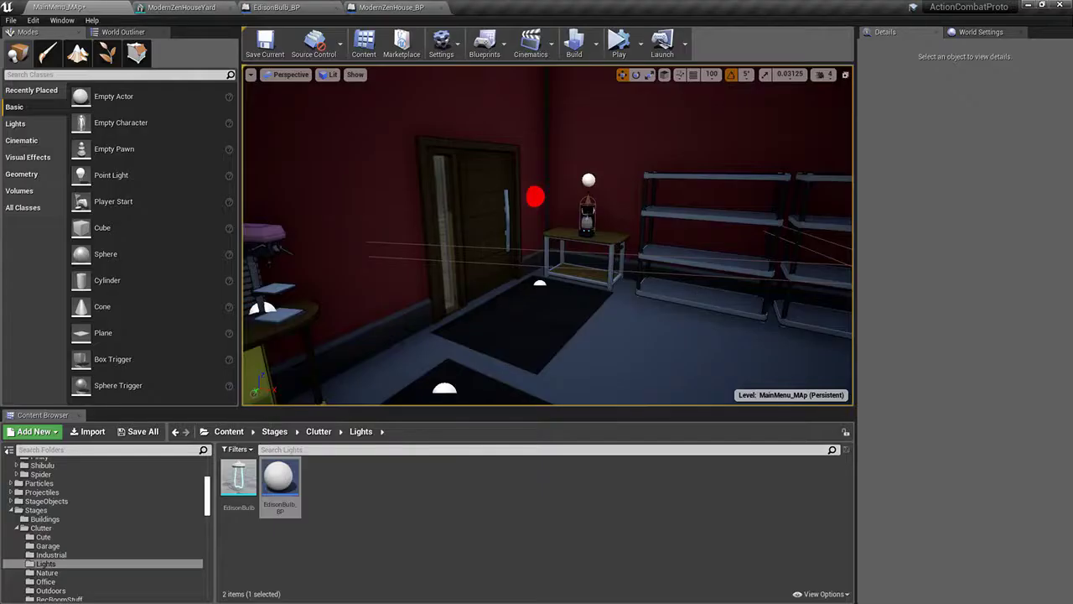
{"action": "right_click", "coordinate": [239, 480]}
{"action": "left_click", "coordinate": [326, 189]}
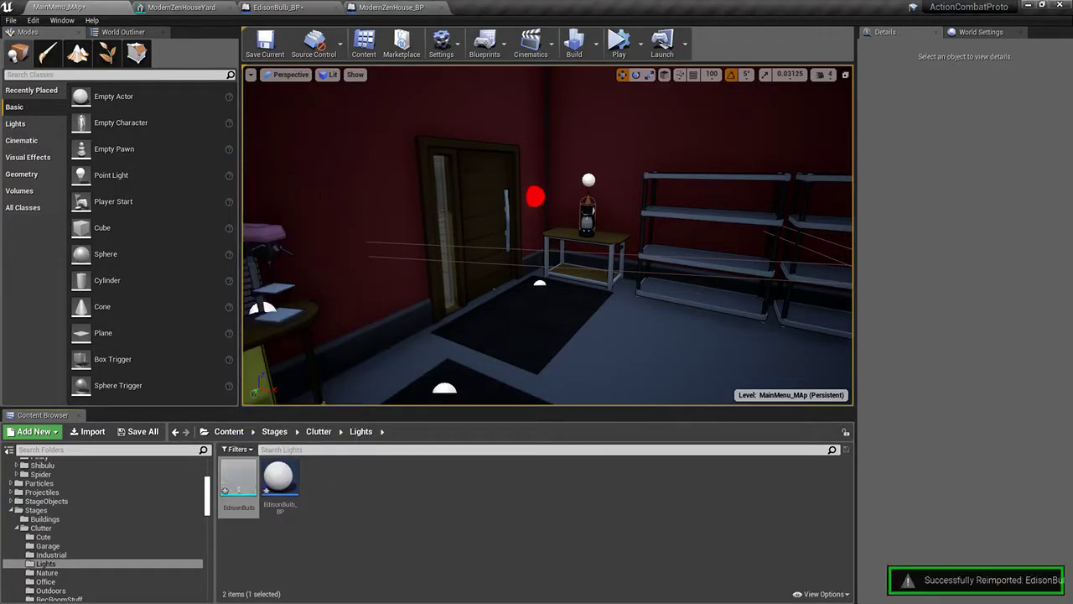
{"action": "left_click_drag", "start_coordinate": [369, 209], "coordinate": [306, 240]}
{"action": "left_click", "coordinate": [283, 7]}
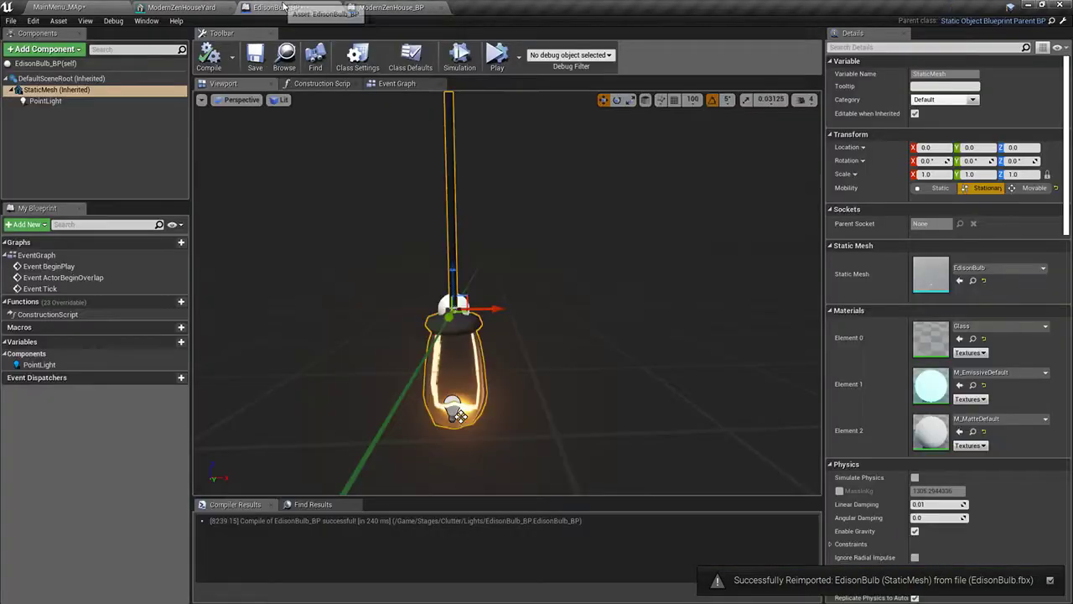
{"action": "right_click_drag", "start_coordinate": [394, 168], "coordinate": [333, 111]}
{"action": "left_click", "coordinate": [59, 7]}
{"action": "left_click", "coordinate": [277, 6]}
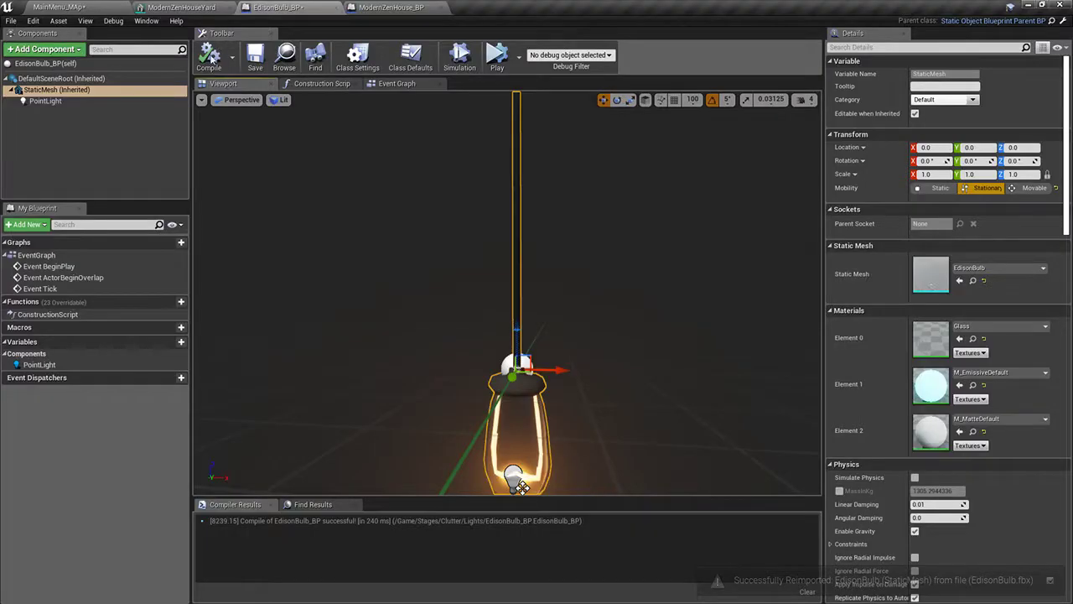
{"action": "left_click", "coordinate": [212, 59]}
Step: Place an EdisonBulb_BP in the wooden-floored hallway of MainMenu_MAp, at about X 791.3, Y 1041.7, Z 747.2
{"action": "left_click", "coordinate": [59, 7]}
{"action": "right_click_drag", "start_coordinate": [537, 235], "coordinate": [557, 349]}
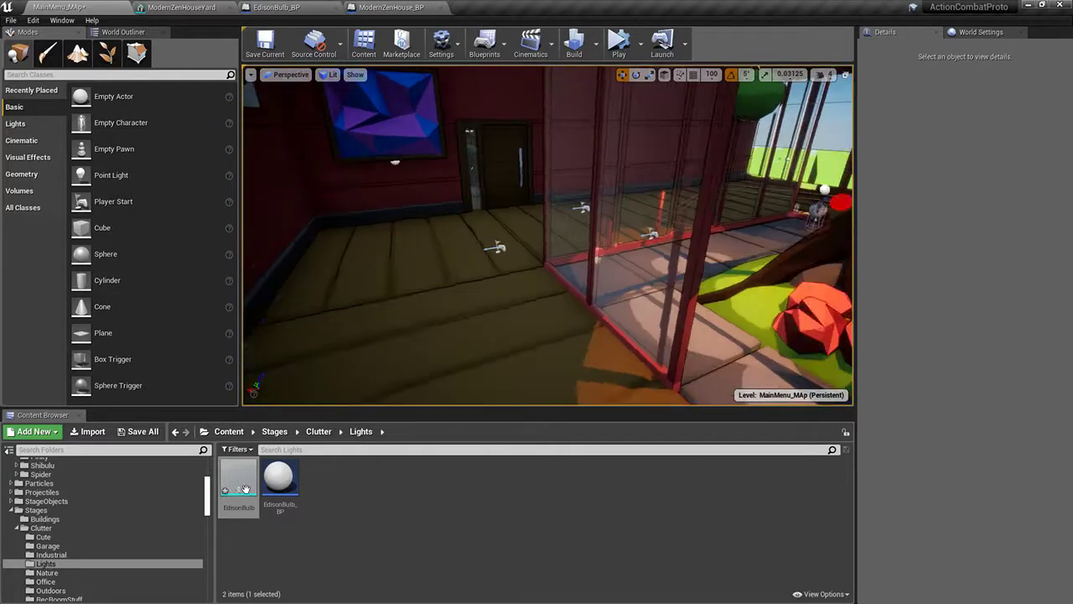
{"action": "left_click_drag", "start_coordinate": [279, 485], "coordinate": [412, 326]}
{"action": "mouse_move", "coordinate": [412, 326]}
{"action": "right_mouse_down"}
{"action": "mouse_move", "coordinate": [361, 260]}
{"action": "mouse_move", "coordinate": [343, 285]}
{"action": "mouse_move", "coordinate": [412, 327]}
{"action": "right_mouse_up"}
Step: Scale the StaticMesh component of EdisonBulb_BP uniformly to 0.3 and compile the blueprint
{"action": "left_click", "coordinate": [285, 7]}
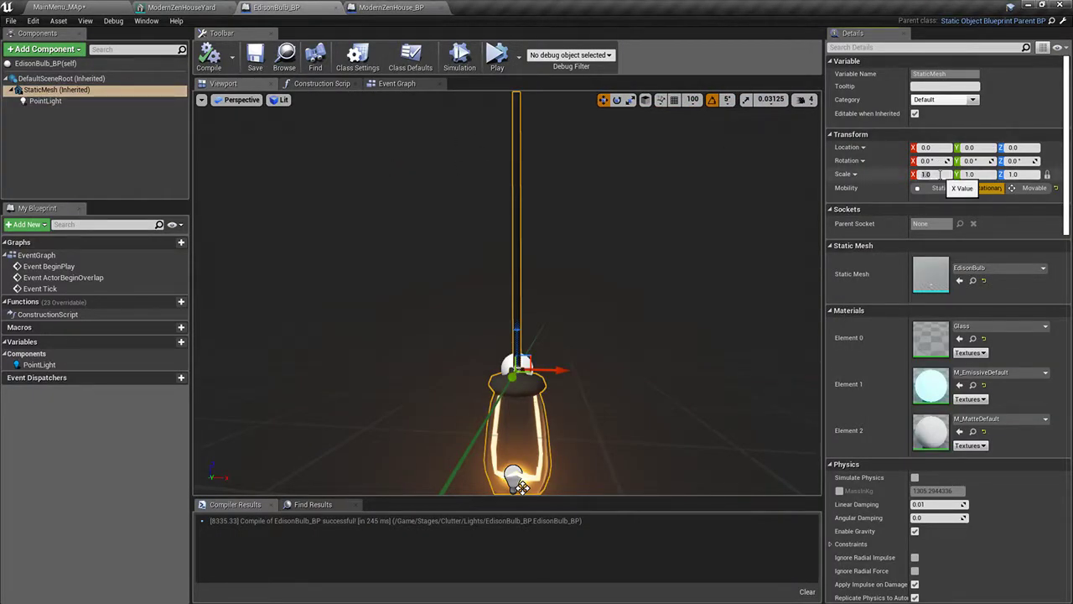
{"action": "left_click", "coordinate": [939, 174]}
{"action": "type", "text": "0.3"}
{"action": "key", "text": "Return"}
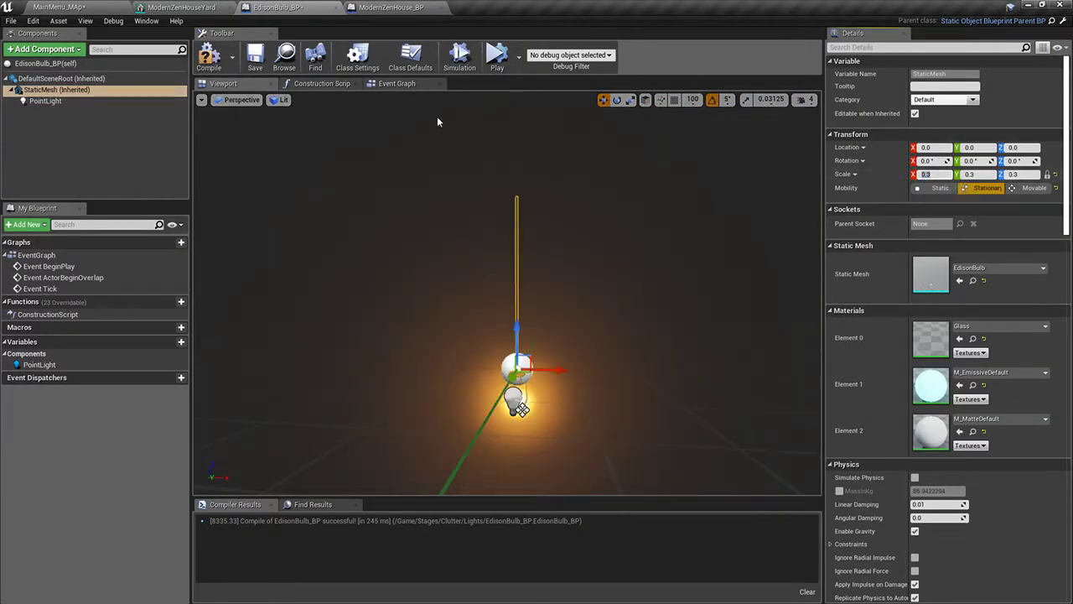
{"action": "left_click", "coordinate": [216, 58]}
Step: Raise the placed bulb in the MainMenu_MAp hallway to a Z location of about 761.84
{"action": "left_click", "coordinate": [72, 6]}
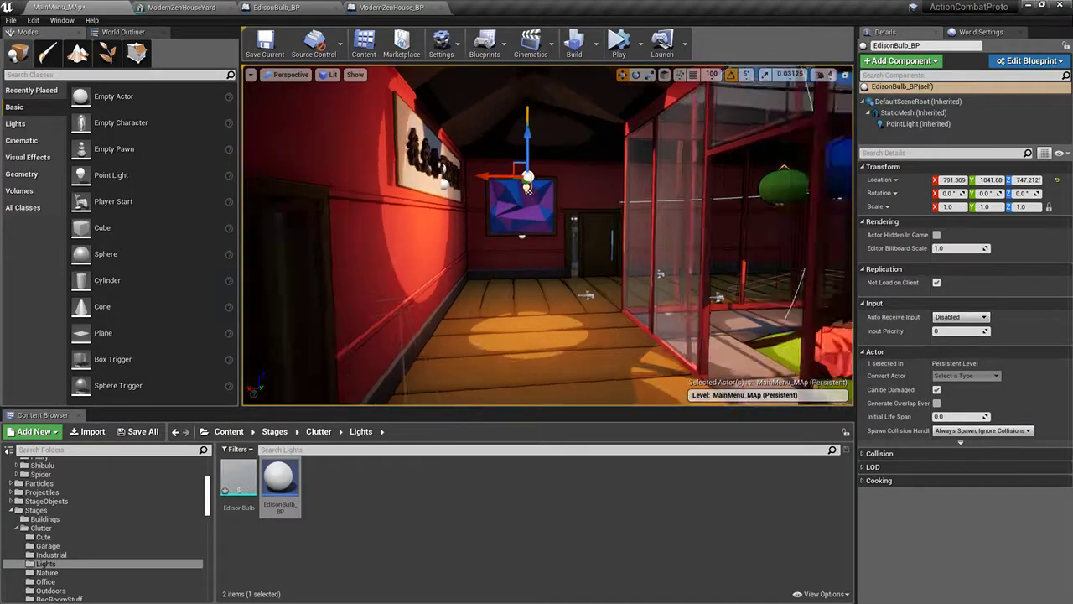
{"action": "left_click_drag", "start_coordinate": [472, 276], "coordinate": [476, 218]}
{"action": "right_click_drag", "start_coordinate": [476, 217], "coordinate": [469, 310]}
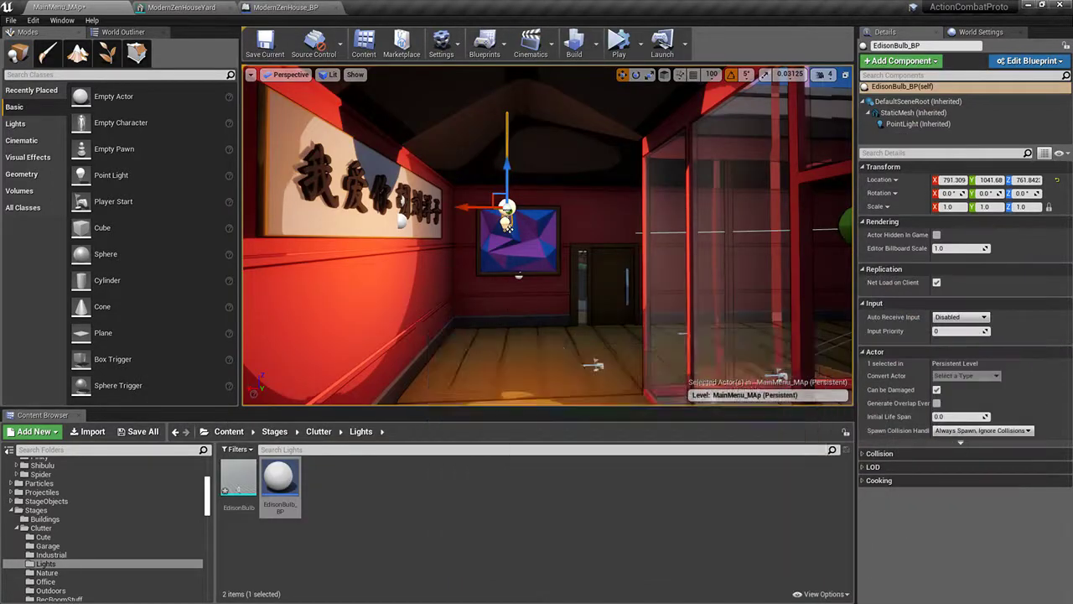
Step: Add a Set Light Color node targeting the PointLight component to the Construction Script of EdisonBulb_BP
{"action": "key", "text": "alt+Tab"}
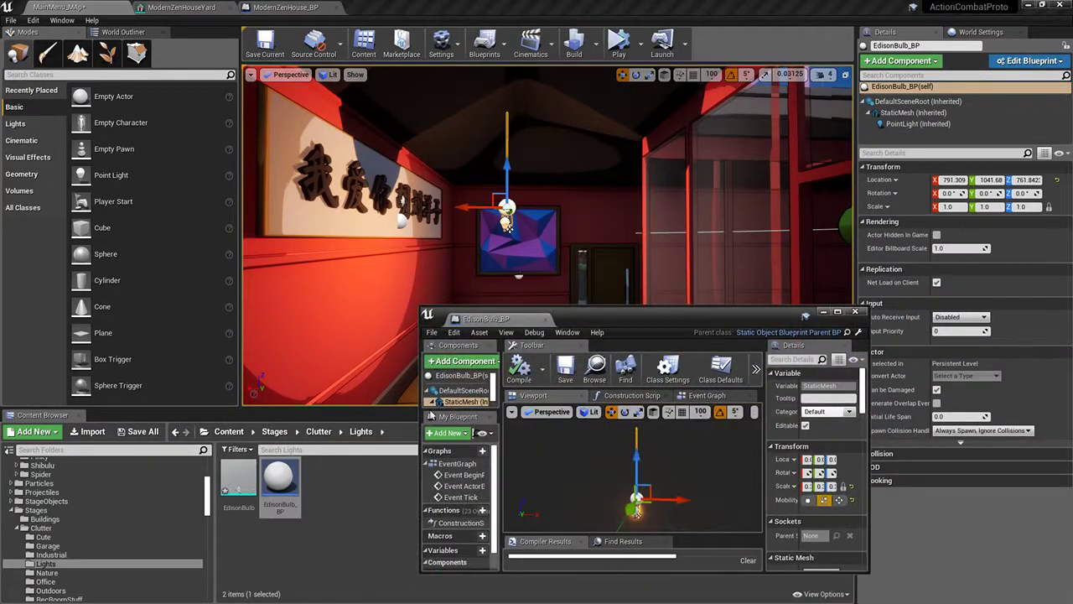
{"action": "scroll", "coordinate": [805, 469], "scroll_direction": "down", "scroll_amount": 3}
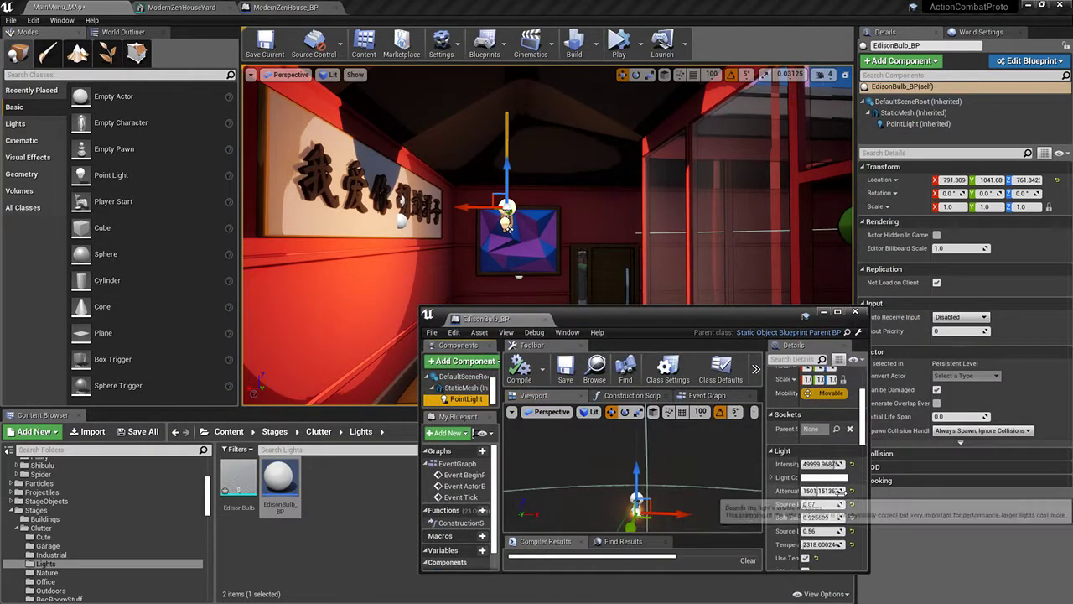
{"action": "left_click", "coordinate": [633, 395]}
{"action": "scroll", "coordinate": [694, 486], "scroll_direction": "down", "scroll_amount": 6}
{"action": "right_click_drag", "start_coordinate": [694, 486], "coordinate": [533, 493]}
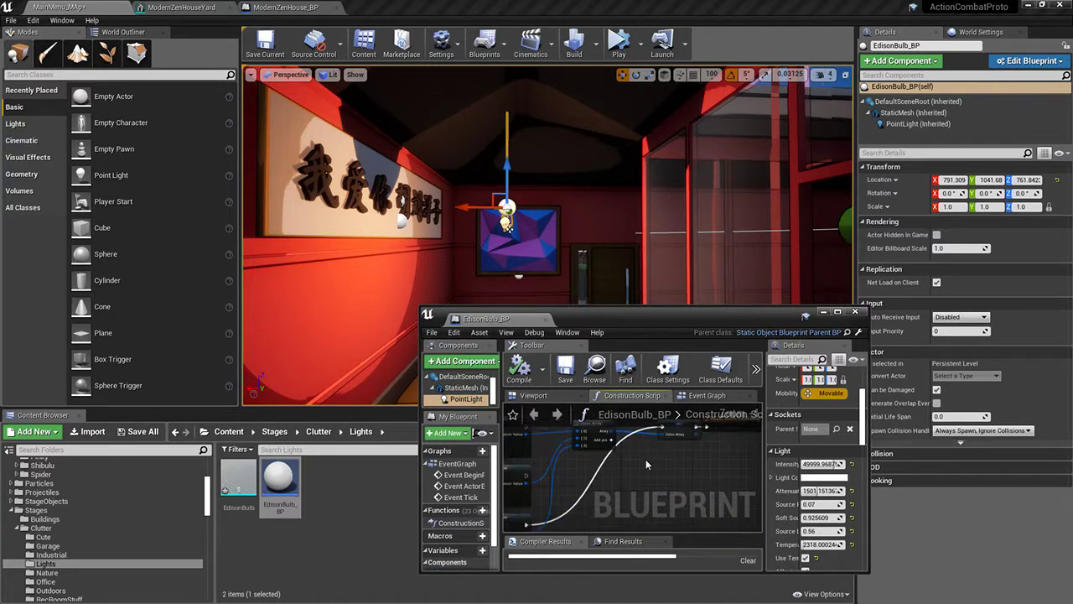
{"action": "right_click_drag", "start_coordinate": [646, 464], "coordinate": [600, 489]}
{"action": "left_click_drag", "start_coordinate": [458, 399], "coordinate": [720, 444]}
{"action": "type", "text": "set light color"}
{"action": "key", "text": "Return"}
{"action": "right_click_drag", "start_coordinate": [704, 437], "coordinate": [659, 511]}
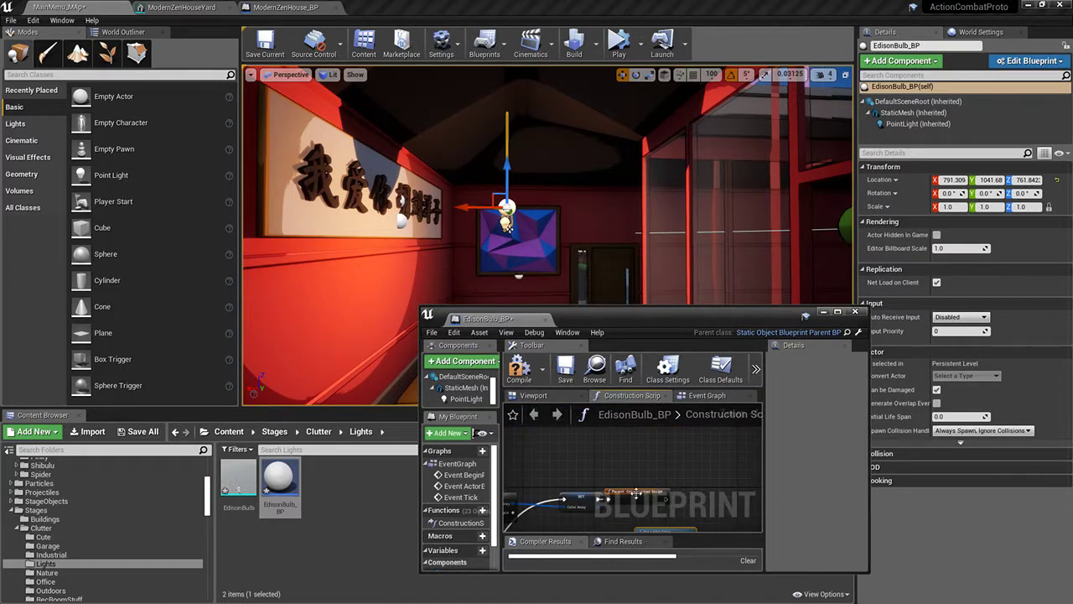
Step: Insert the Set Light Color node between the Color Array SET node and the Parent Construction Script call
{"action": "left_click_drag", "start_coordinate": [644, 493], "coordinate": [705, 493]}
{"action": "right_click_drag", "start_coordinate": [671, 510], "coordinate": [672, 475]}
{"action": "left_click_drag", "start_coordinate": [667, 495], "coordinate": [695, 459]}
{"action": "right_click_drag", "start_coordinate": [642, 469], "coordinate": [700, 453]}
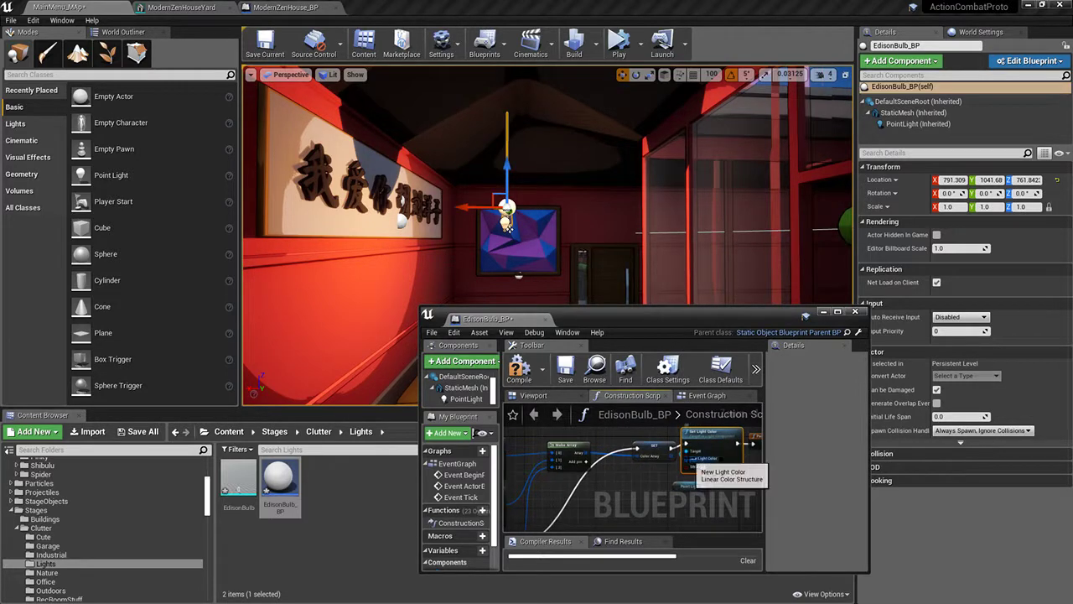
Step: Connect an existing color value in the graph to the New Light Color input, tidy the nodes, and compile and save EdisonBulb_BP
{"action": "left_click_drag", "start_coordinate": [687, 457], "coordinate": [611, 465]}
{"action": "right_click_drag", "start_coordinate": [713, 483], "coordinate": [609, 512]}
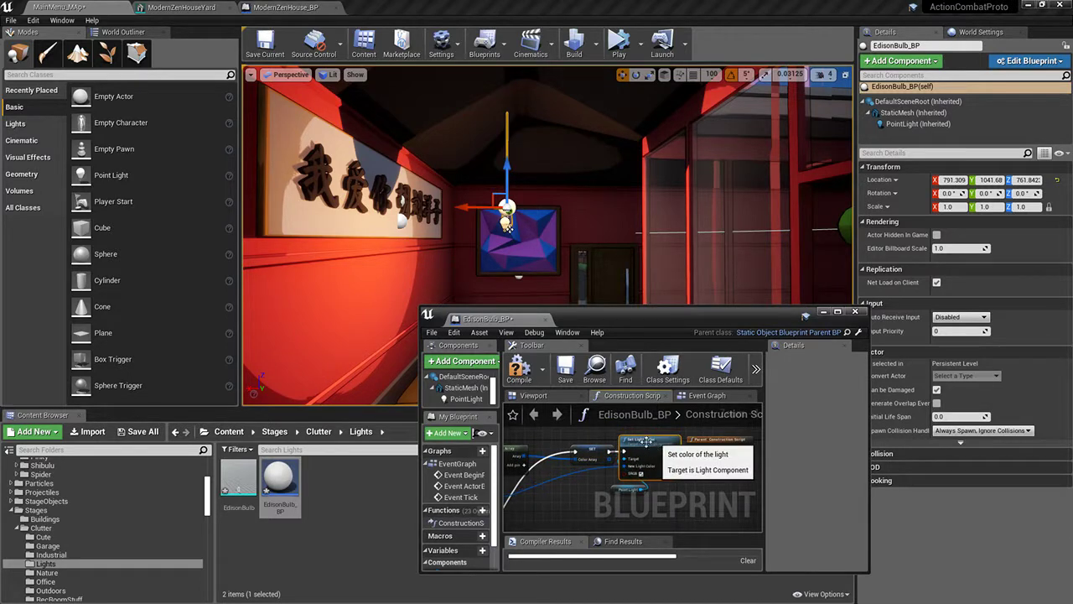
{"action": "left_click", "coordinate": [719, 445]}
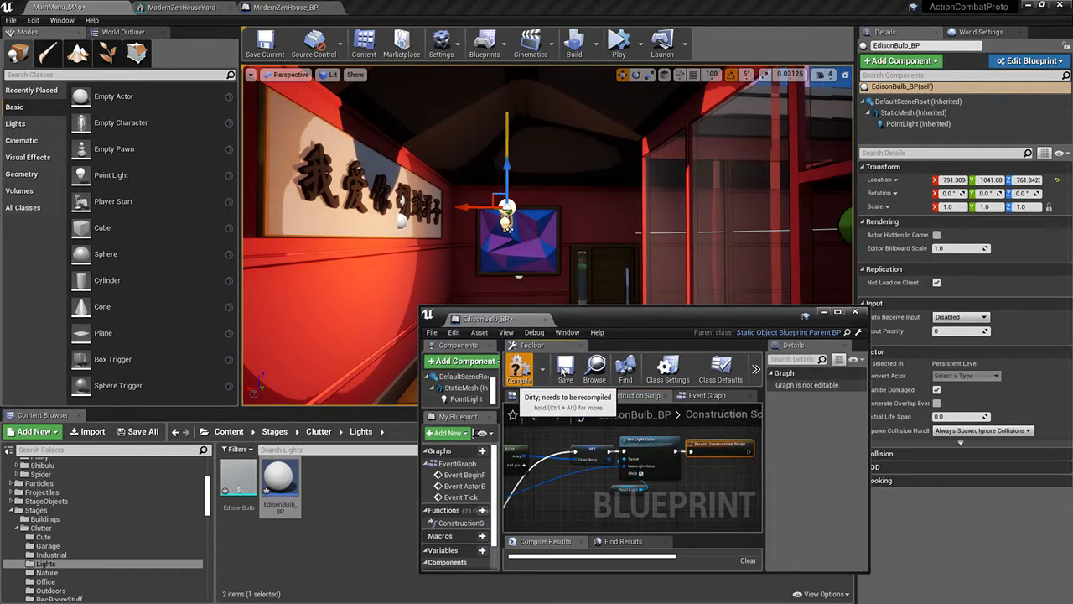
{"action": "left_click", "coordinate": [566, 369]}
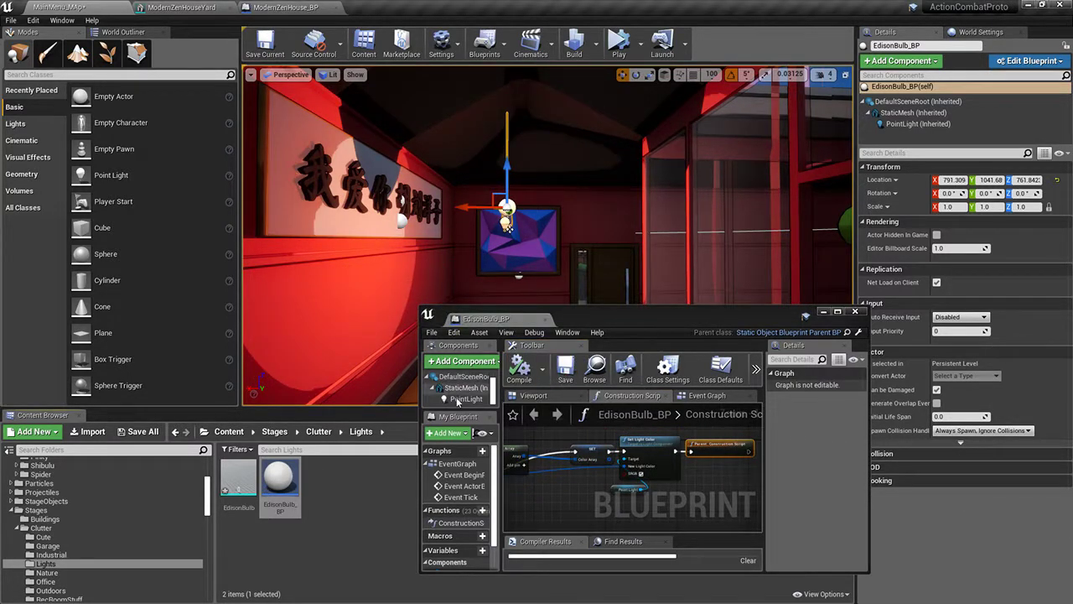
Step: Set the PointLight's attenuation radius to 16384.0 and its intensity to about 21259
{"action": "left_click", "coordinate": [465, 398]}
{"action": "scroll", "coordinate": [821, 528], "scroll_direction": "down", "scroll_amount": 1}
{"action": "left_click_drag", "start_coordinate": [820, 535], "coordinate": [843, 508]}
{"action": "scroll", "coordinate": [823, 543], "scroll_direction": "down", "scroll_amount": 1}
{"action": "scroll", "coordinate": [824, 543], "scroll_direction": "down", "scroll_amount": 2}
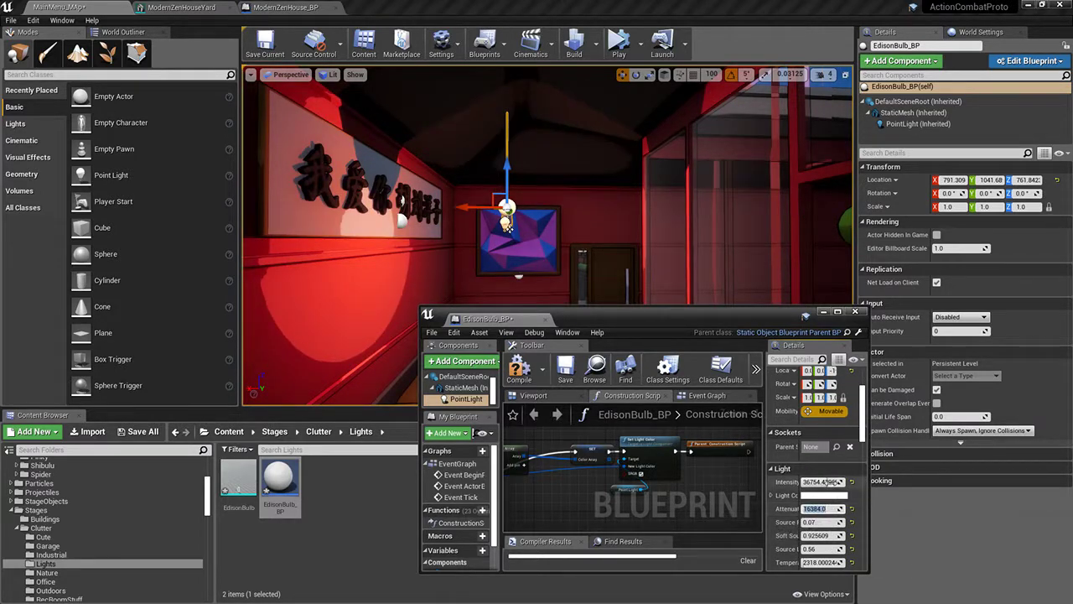
{"action": "left_click", "coordinate": [820, 482]}
{"action": "left_click_drag", "start_coordinate": [819, 482], "coordinate": [801, 483]}
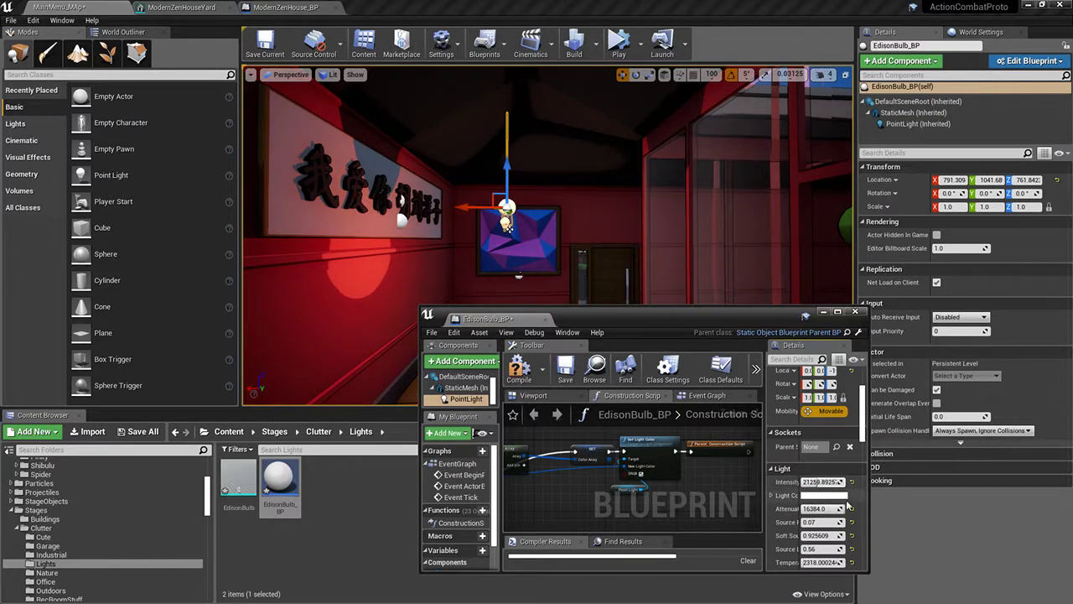
Step: Set the PointLight's source radius to about 4.33 and soft source radius to about 9.31, and compile and save the blueprint
{"action": "left_click_drag", "start_coordinate": [817, 522], "coordinate": [838, 535]}
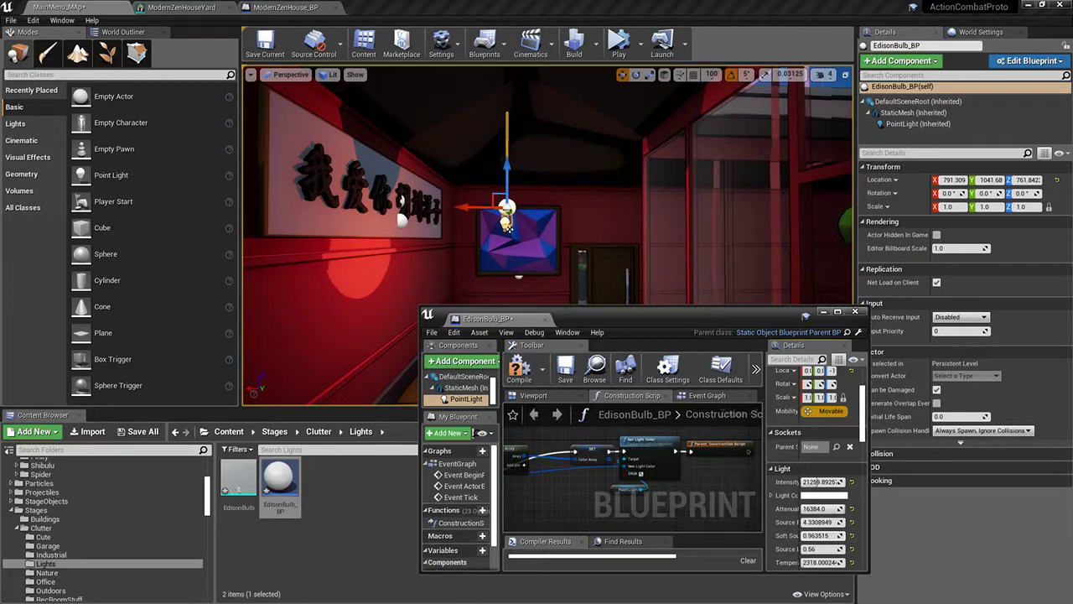
{"action": "scroll", "coordinate": [814, 560], "scroll_direction": "down", "scroll_amount": 2}
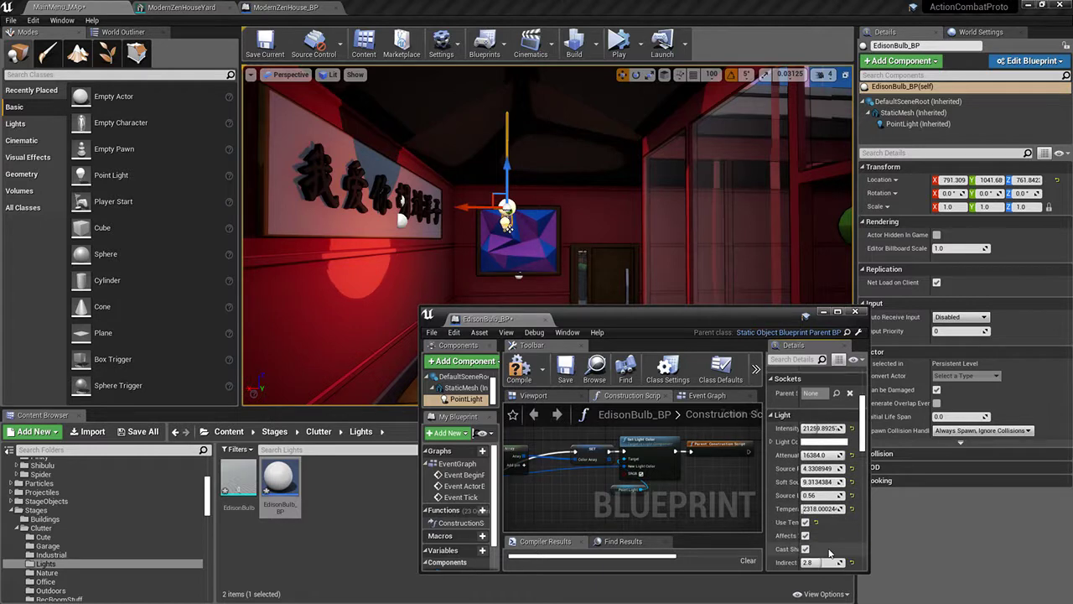
{"action": "left_click", "coordinate": [520, 371]}
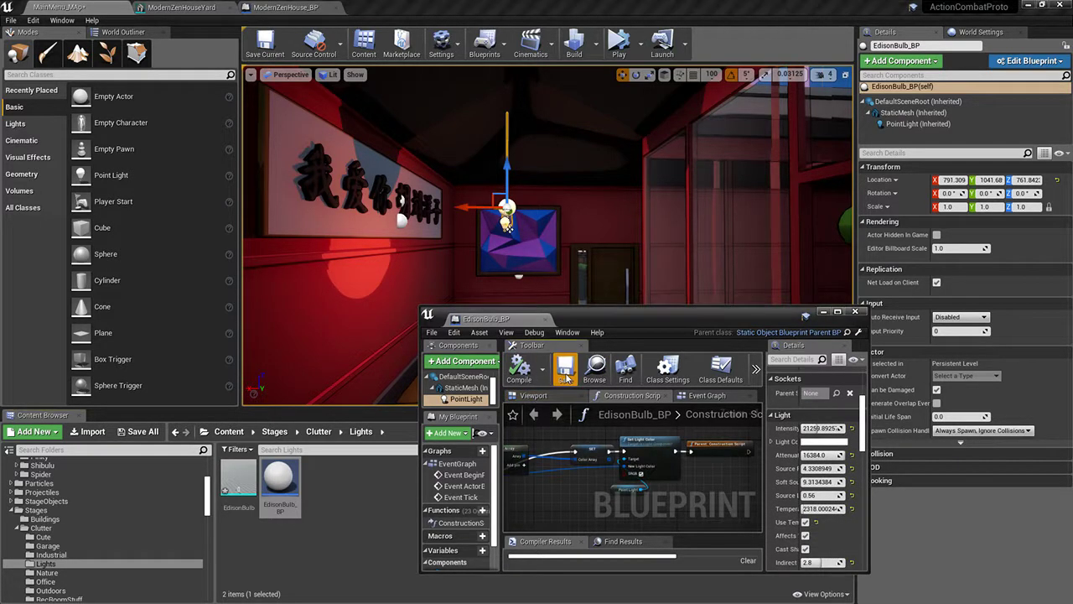
Step: Turn off Use Temperature on the PointLight, set its intensity to about 77639, and compile and save EdisonBulb_BP
{"action": "left_click", "coordinate": [805, 522]}
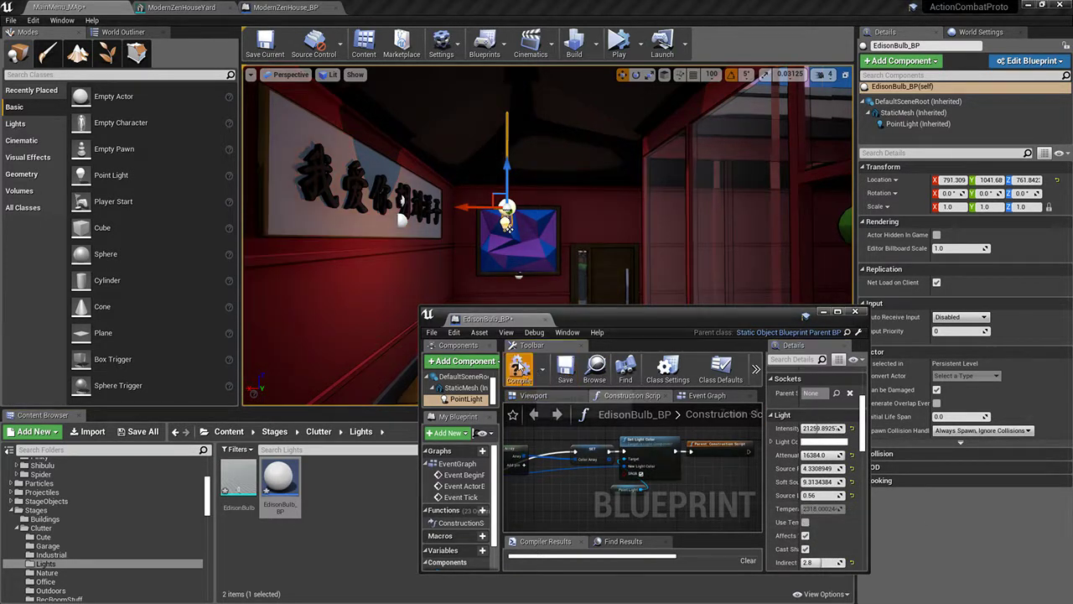
{"action": "left_click", "coordinate": [566, 369]}
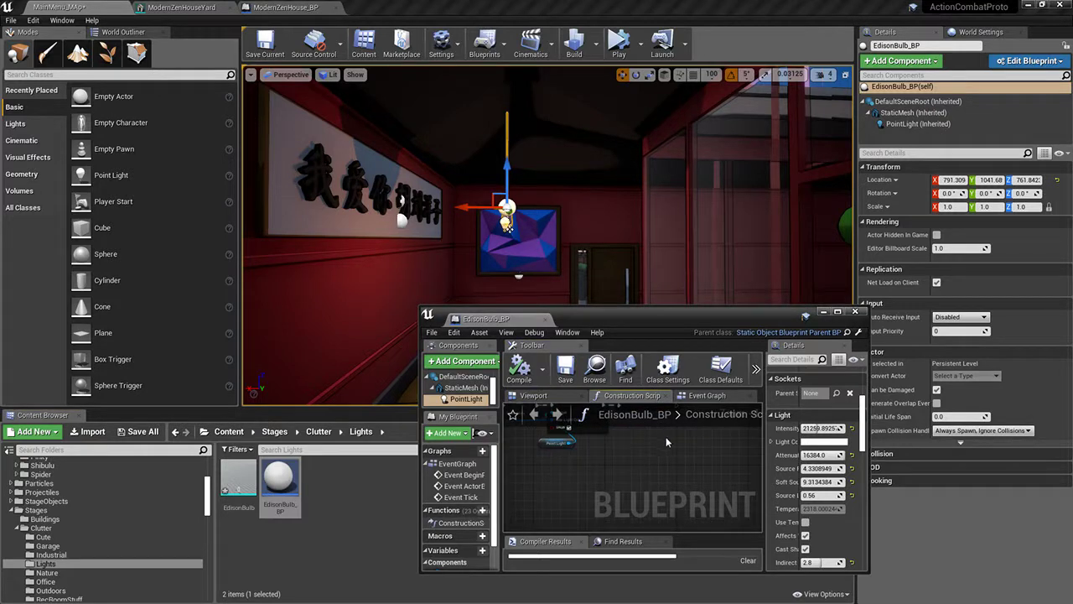
{"action": "left_click", "coordinate": [806, 522]}
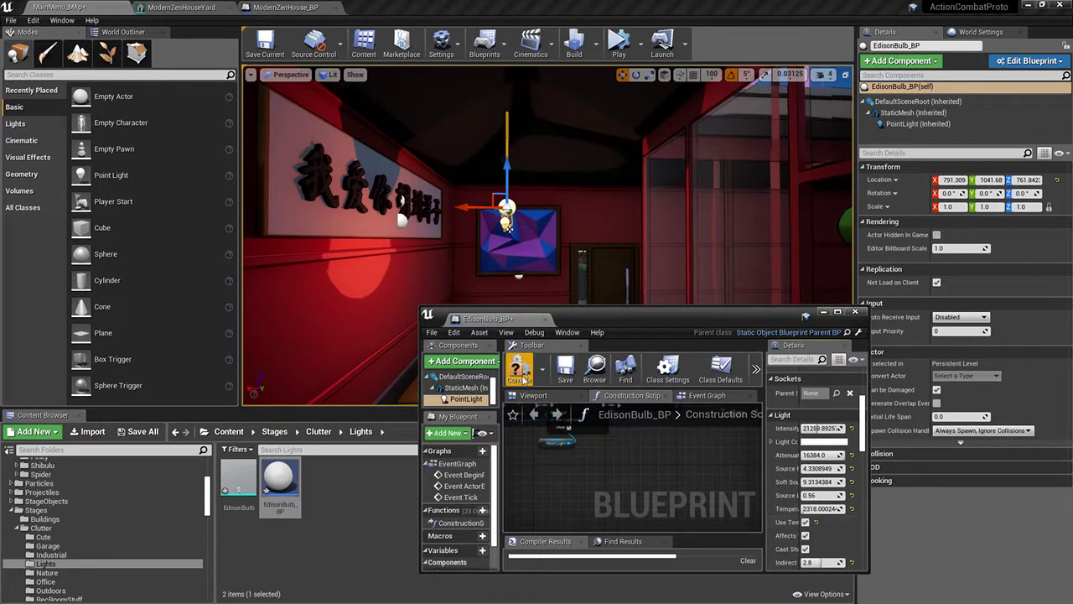
{"action": "left_click", "coordinate": [805, 522]}
{"action": "left_click_drag", "start_coordinate": [822, 429], "coordinate": [880, 429]}
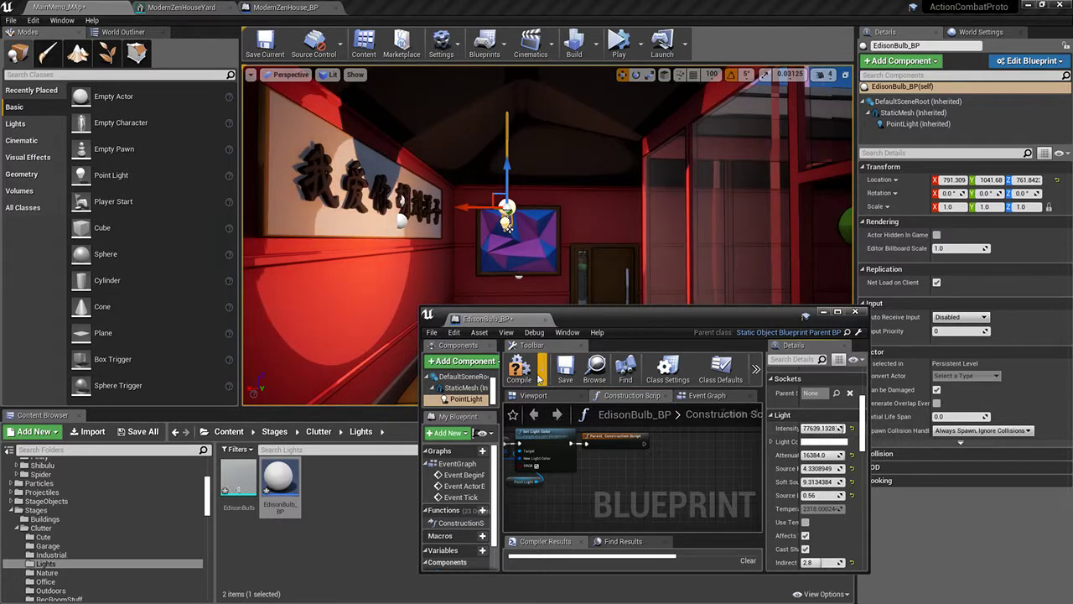
{"action": "left_click", "coordinate": [565, 370]}
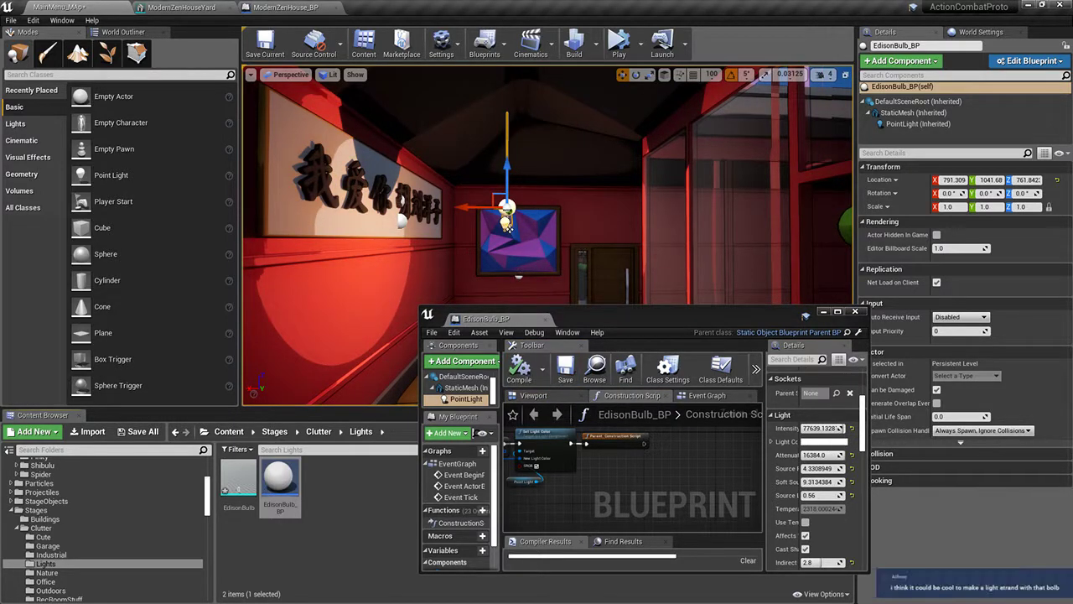
Step: Close the EdisonBulb_BP editor and examine the hanging bulb's lighting from around the hallway
{"action": "key", "text": "w"}
{"action": "right_click_drag", "start_coordinate": [566, 268], "coordinate": [411, 268]}
{"action": "key", "text": "d"}
{"action": "right_click_drag", "start_coordinate": [680, 251], "coordinate": [534, 267]}
{"action": "left_click", "coordinate": [545, 320]}
{"action": "right_click_drag", "start_coordinate": [545, 320], "coordinate": [442, 283]}
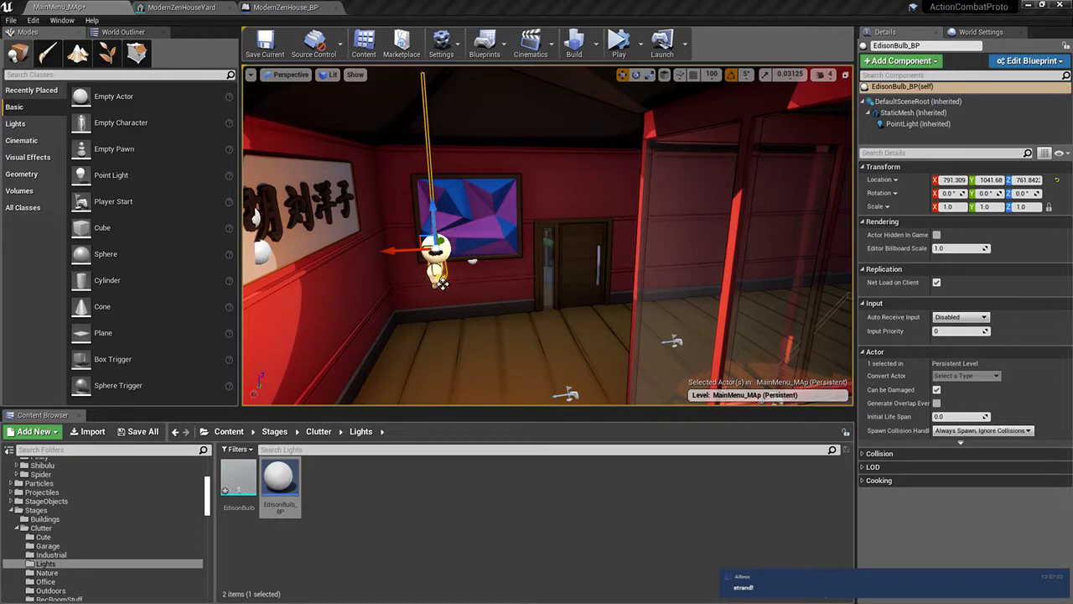
Step: Switch to Blender and save EdisonBulb.blend
{"action": "key", "text": "alt+Tab"}
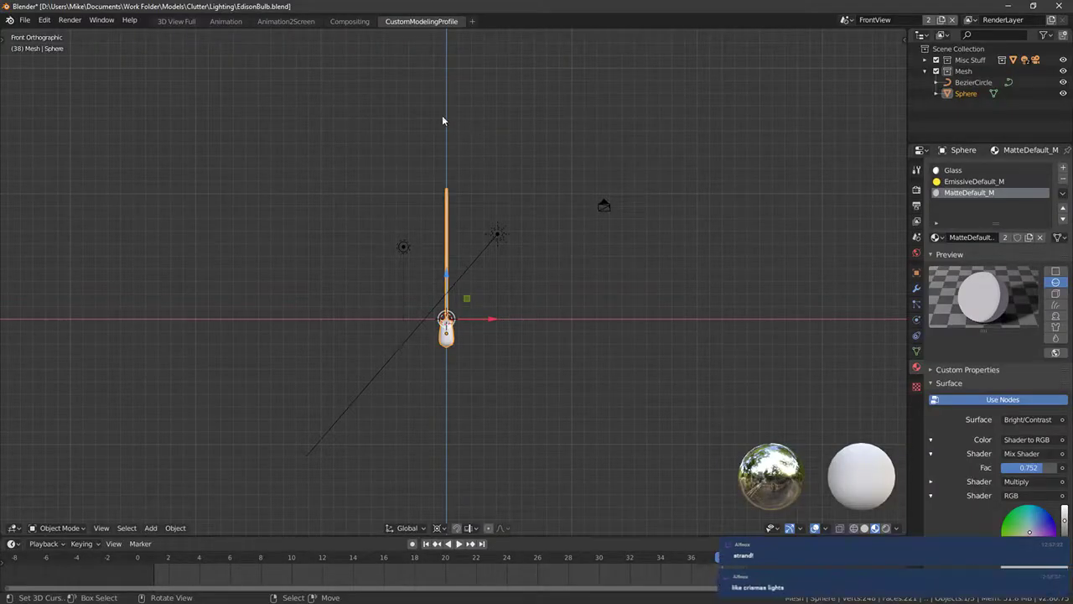
{"action": "left_click", "coordinate": [26, 19]}
{"action": "left_click", "coordinate": [45, 94]}
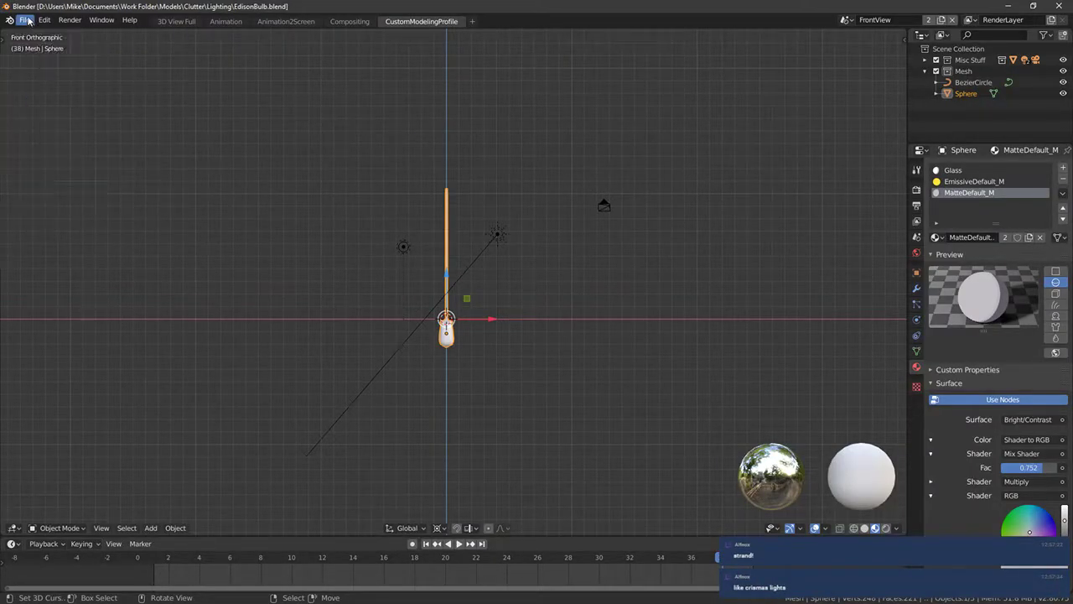
{"action": "left_click", "coordinate": [25, 19]}
{"action": "key", "text": "Escape"}
{"action": "left_click", "coordinate": [25, 19]}
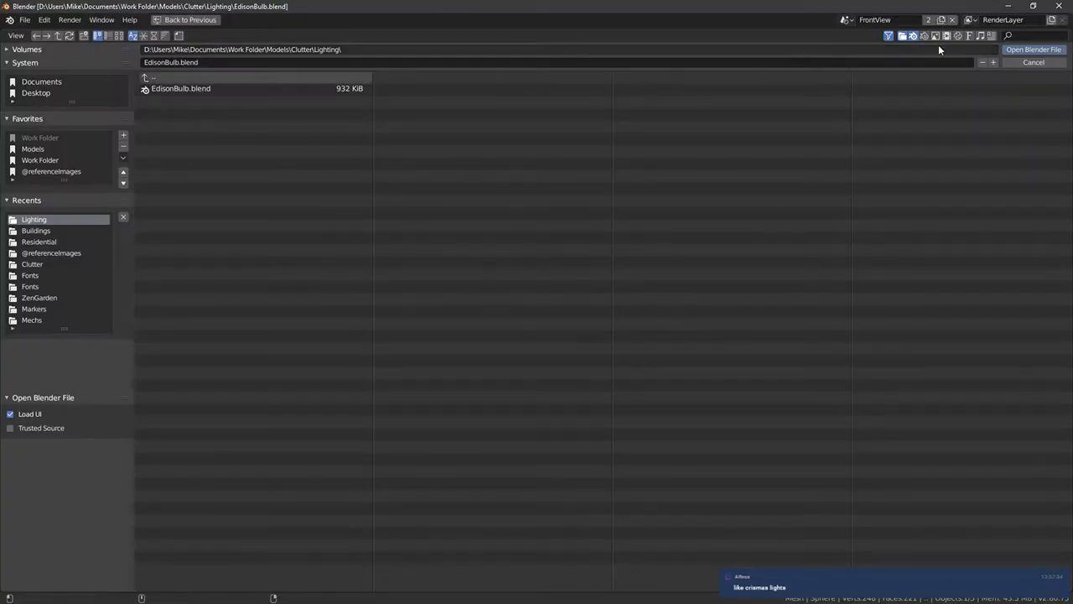
{"action": "left_click", "coordinate": [1010, 62]}
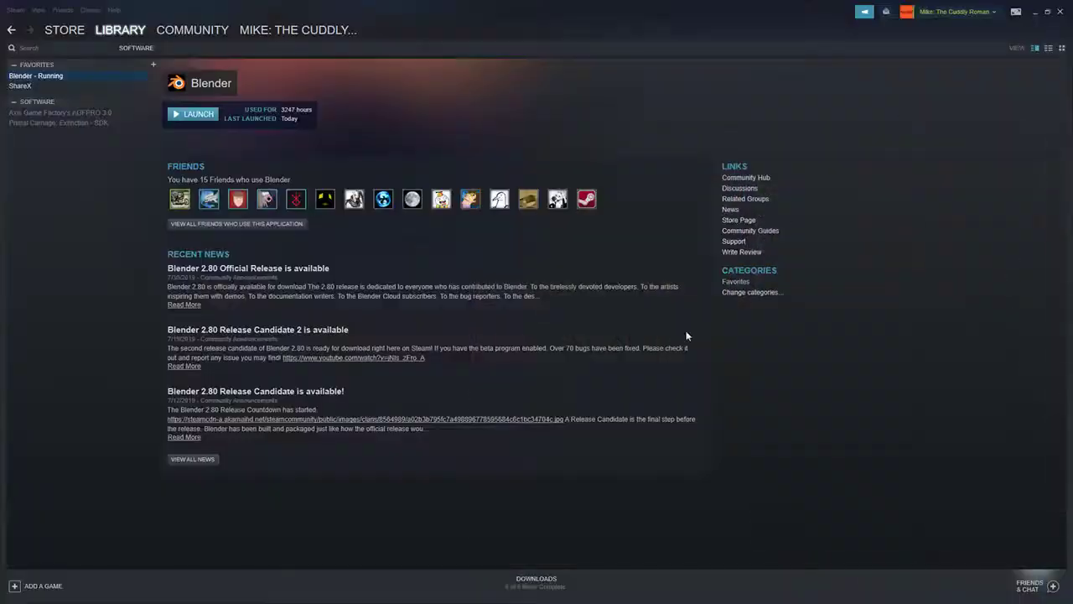
{"action": "left_click", "coordinate": [1035, 12]}
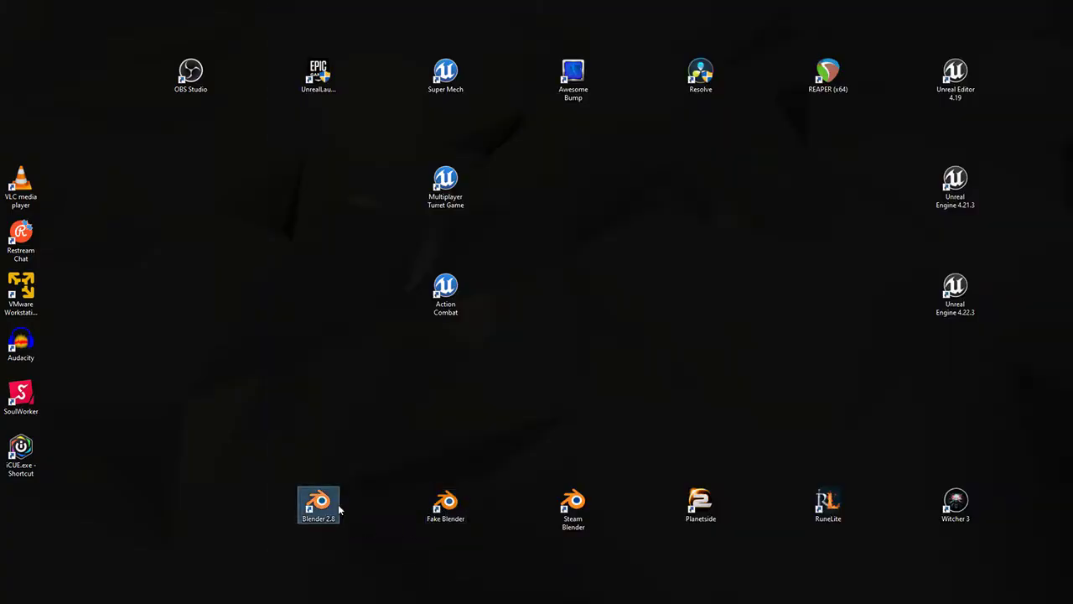
{"action": "double_click", "coordinate": [309, 506]}
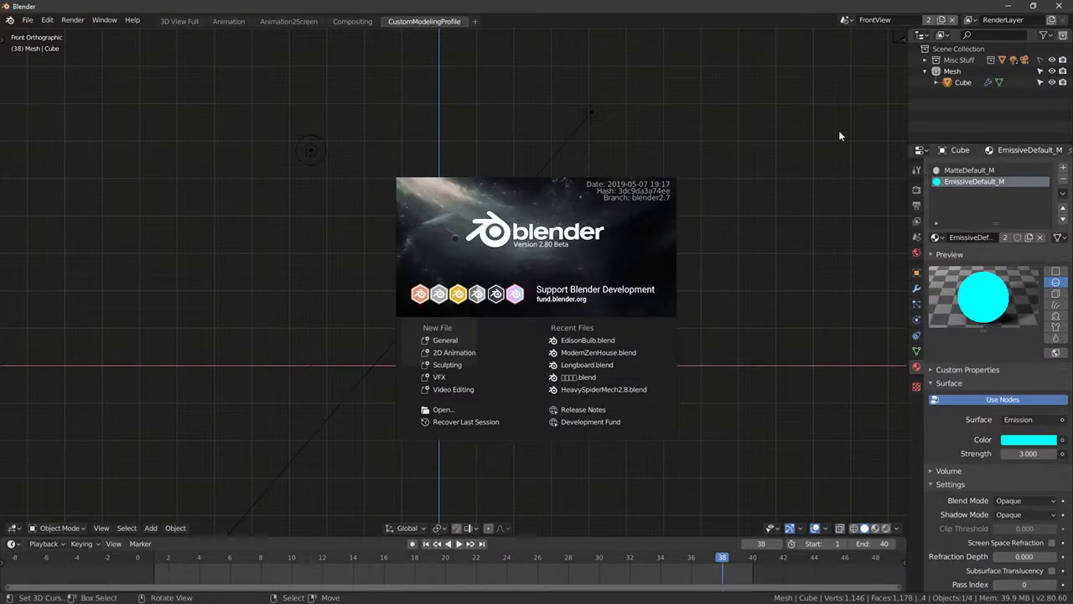
{"action": "left_click", "coordinate": [1059, 7]}
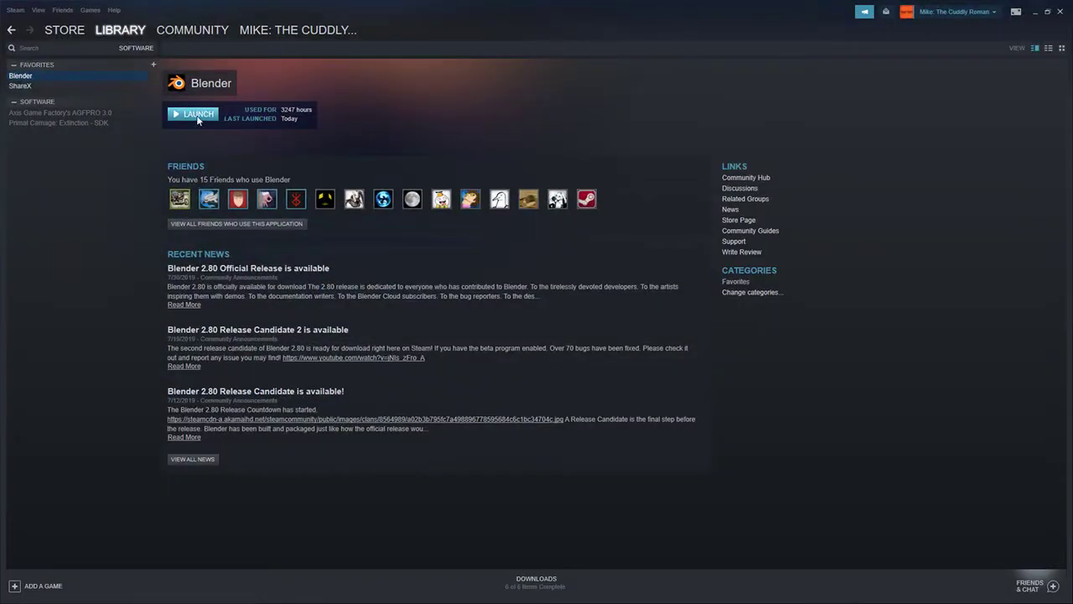
Step: Launch a new Blender session from Steam and open the recent file ModernZenHouse.blend
{"action": "left_click", "coordinate": [197, 116]}
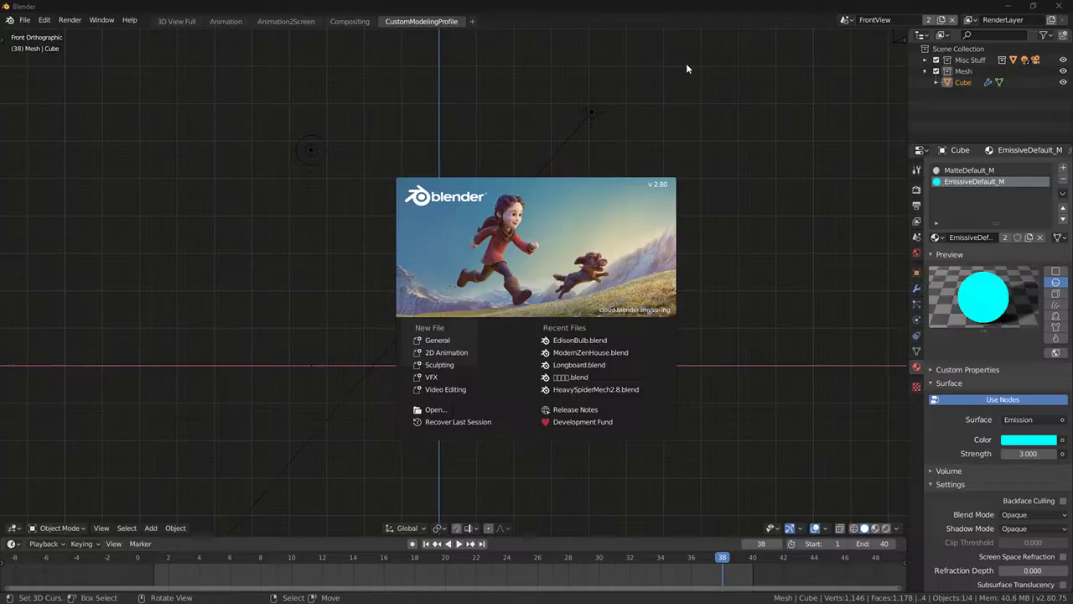
{"action": "left_click", "coordinate": [598, 355]}
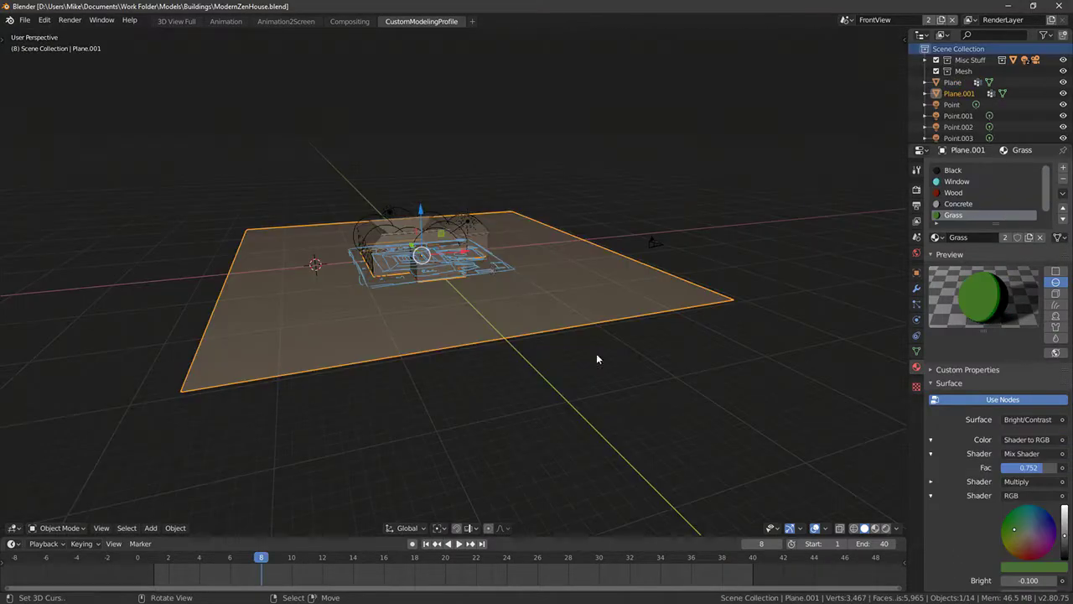
{"action": "middle_click_drag", "start_coordinate": [596, 353], "coordinate": [555, 293]}
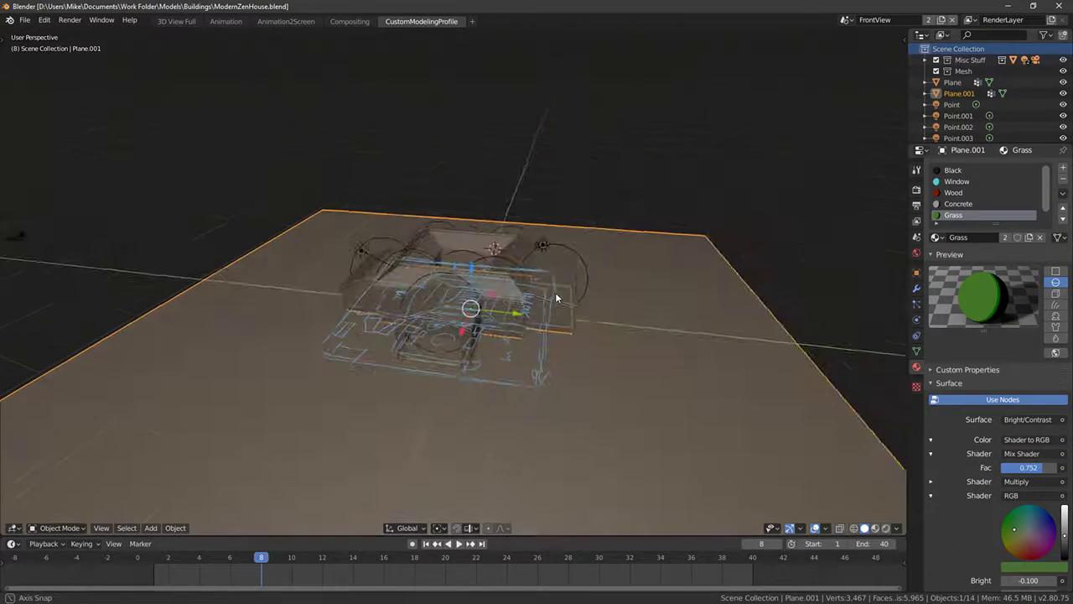
{"action": "scroll", "coordinate": [555, 294], "scroll_direction": "up", "scroll_amount": 7}
Step: Select the house mesh Plane and enter Edit Mode with a view inside the gabled room
{"action": "right_click", "coordinate": [385, 286]}
{"action": "key", "text": "g"}
{"action": "key", "text": "z"}
{"action": "mouse_move", "coordinate": [385, 286]}
{"action": "middle_mouse_down"}
{"action": "mouse_move", "coordinate": [410, 285]}
{"action": "mouse_move", "coordinate": [374, 258]}
{"action": "mouse_move", "coordinate": [513, 259]}
{"action": "mouse_move", "coordinate": [599, 238]}
{"action": "mouse_move", "coordinate": [523, 288]}
{"action": "mouse_move", "coordinate": [466, 272]}
{"action": "mouse_move", "coordinate": [312, 325]}
{"action": "middle_mouse_up"}
{"action": "right_click", "coordinate": [394, 262]}
{"action": "key", "text": "Tab"}
{"action": "scroll", "coordinate": [513, 259], "scroll_direction": "up", "scroll_amount": 4}
{"action": "key", "text": "shift+z"}
{"action": "key", "text": "shift+z"}
{"action": "scroll", "coordinate": [545, 283], "scroll_direction": "up", "scroll_amount": 2}
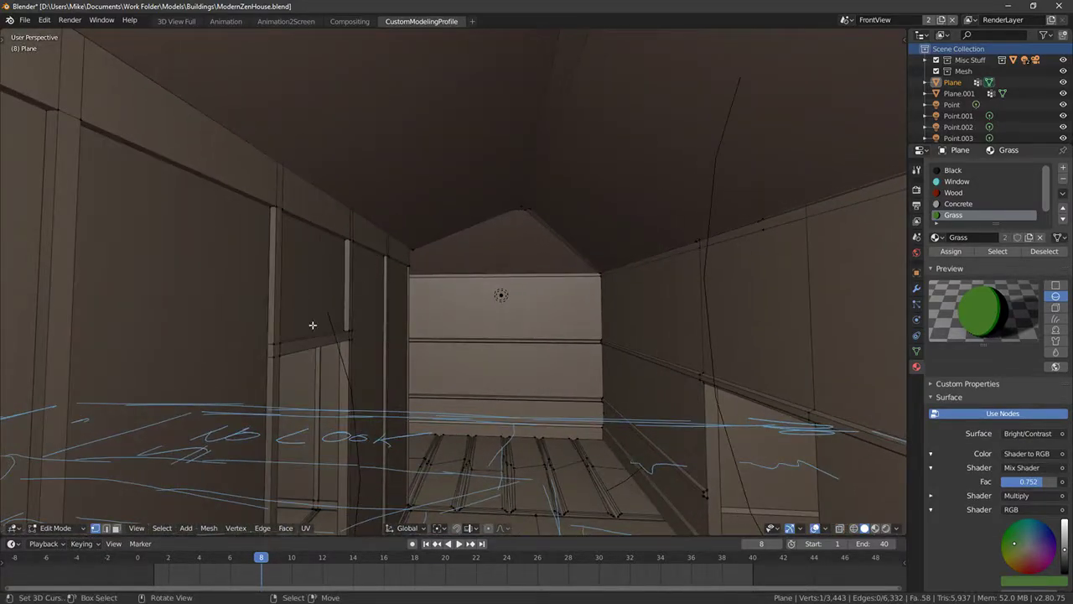
Step: Duplicate the wall trim face under the roof in place and extrude it about 3.29 across the room as a beam
{"action": "left_click", "coordinate": [317, 213]}
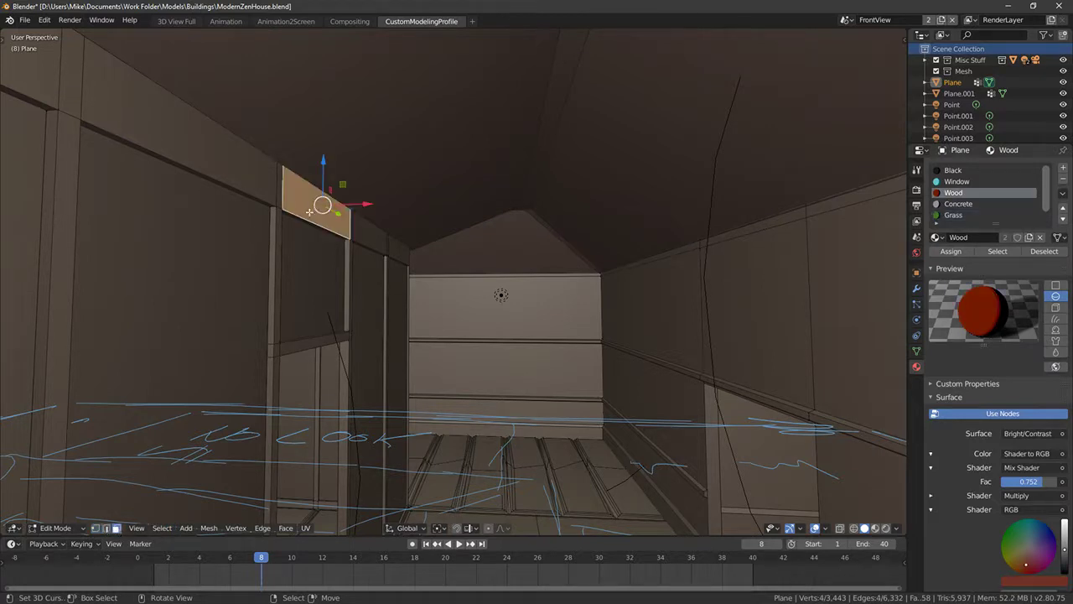
{"action": "middle_click_drag", "start_coordinate": [318, 213], "coordinate": [383, 196]}
{"action": "key", "text": "shift+d"}
{"action": "right_click", "coordinate": [365, 177]}
{"action": "key", "text": "e"}
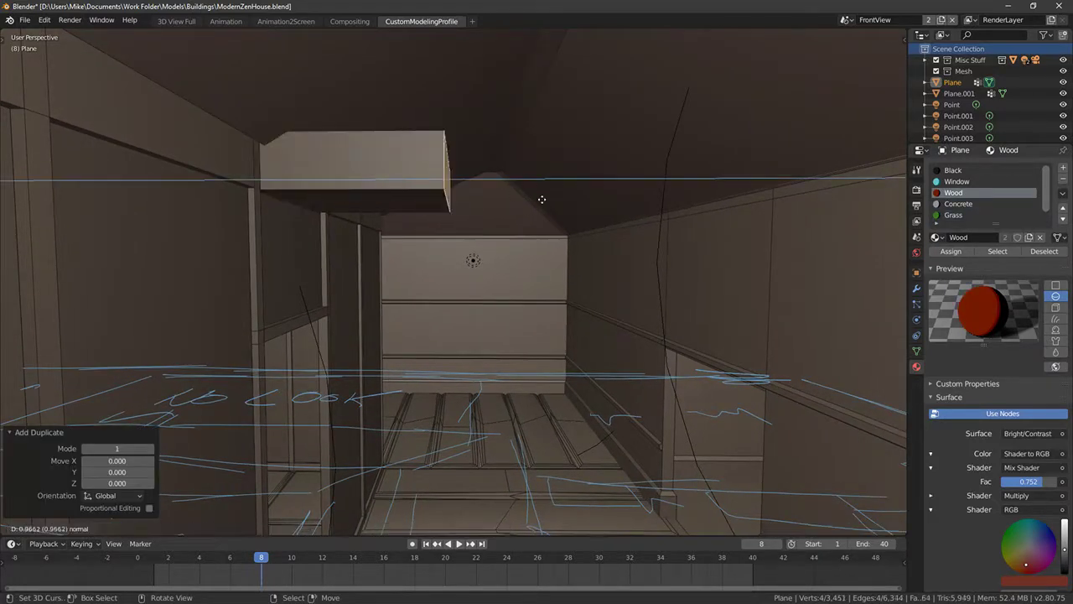
{"action": "left_click", "coordinate": [878, 212]}
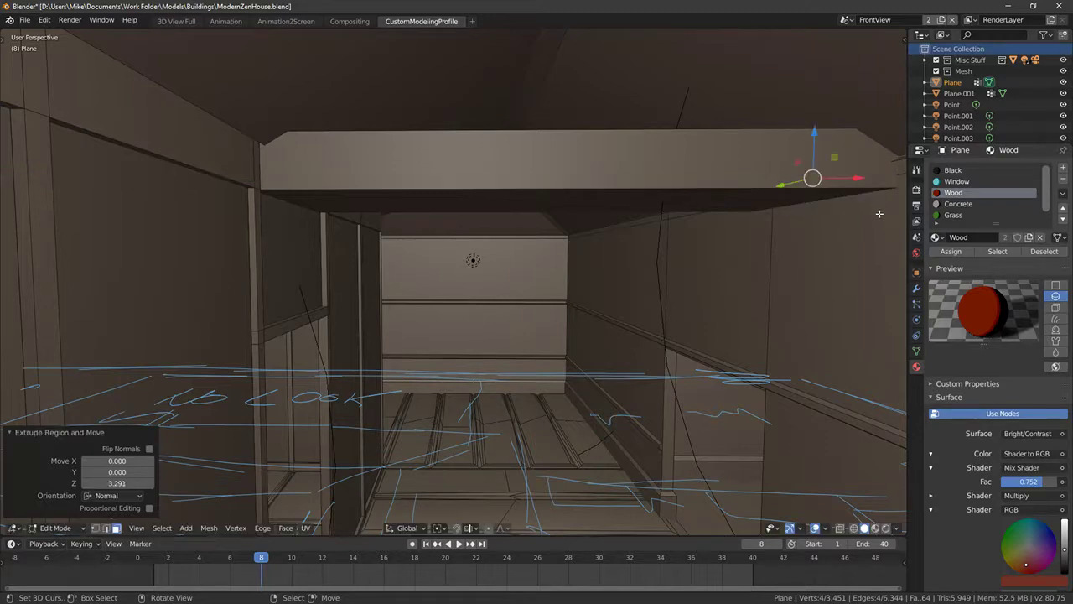
Step: Select the whole linked beam and scale it to about 0.171 along Y
{"action": "middle_click_drag", "start_coordinate": [878, 212], "coordinate": [760, 192]}
{"action": "key", "text": "ctrl+l"}
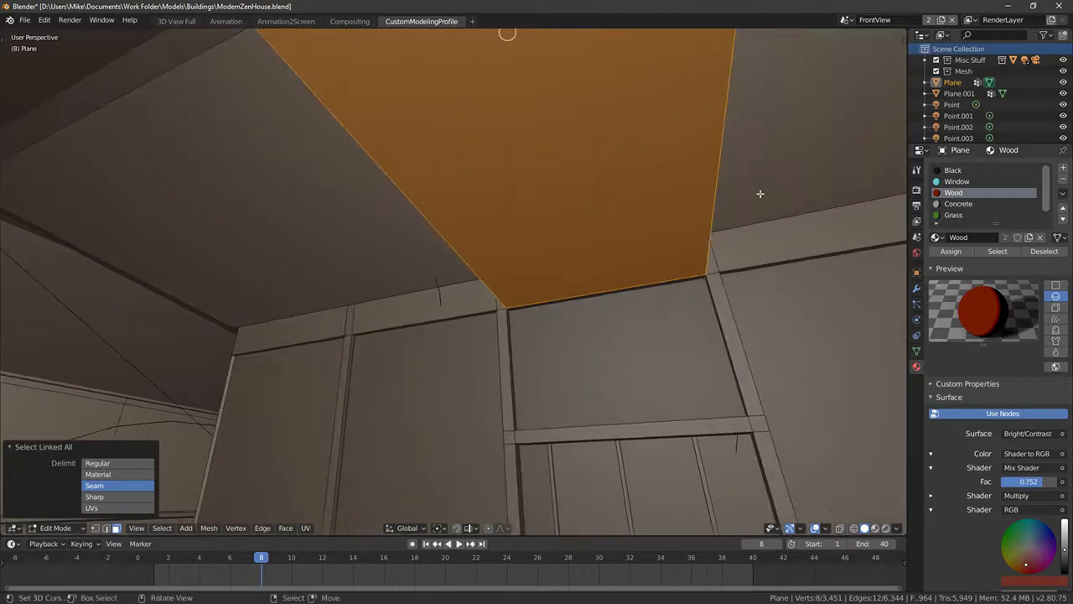
{"action": "key", "text": "s"}
{"action": "key", "text": "y"}
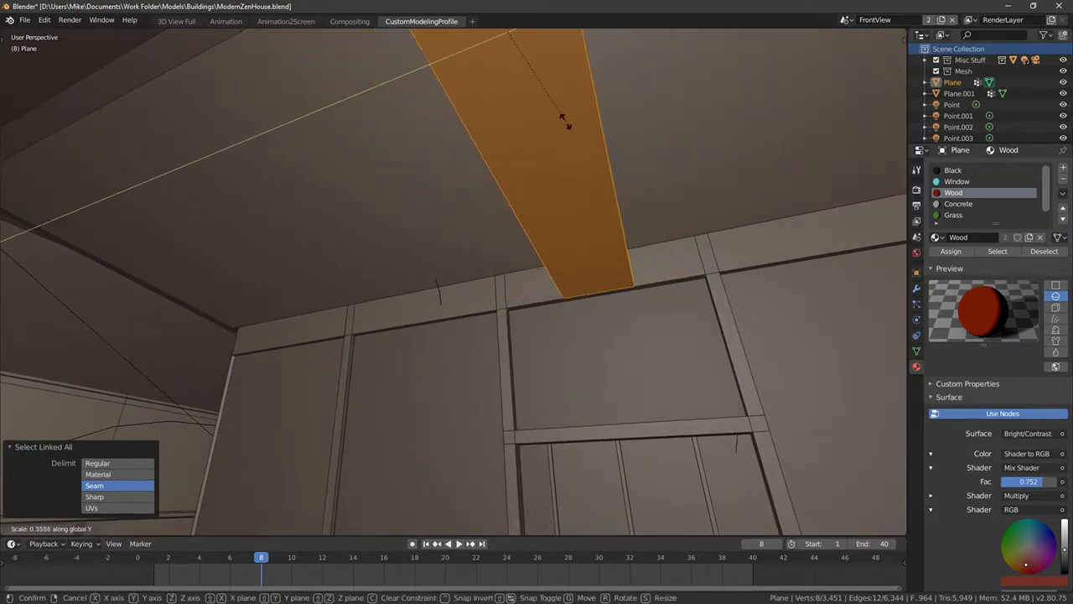
{"action": "left_click", "coordinate": [500, 84]}
Step: Reduce the beam's height along Z and lower it by about 0.031
{"action": "middle_click_drag", "start_coordinate": [500, 84], "coordinate": [517, 168]}
{"action": "scroll", "coordinate": [585, 193], "scroll_direction": "up", "scroll_amount": 7}
{"action": "scroll", "coordinate": [589, 197], "scroll_direction": "down", "scroll_amount": 9}
{"action": "key", "text": "s"}
{"action": "key", "text": "z"}
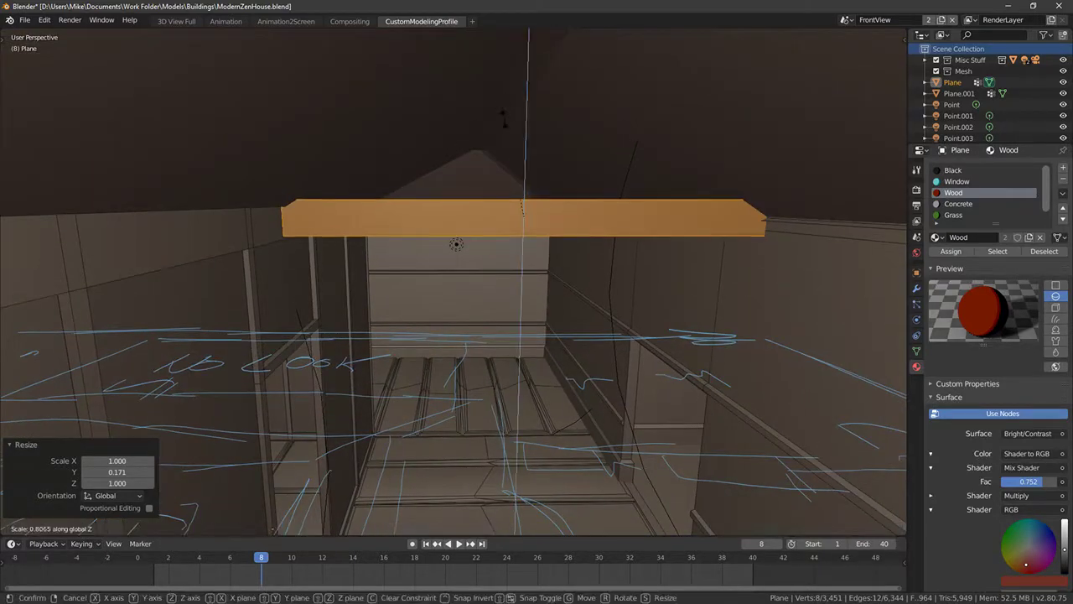
{"action": "left_click", "coordinate": [506, 125]}
{"action": "left_click_drag", "start_coordinate": [522, 175], "coordinate": [521, 181]}
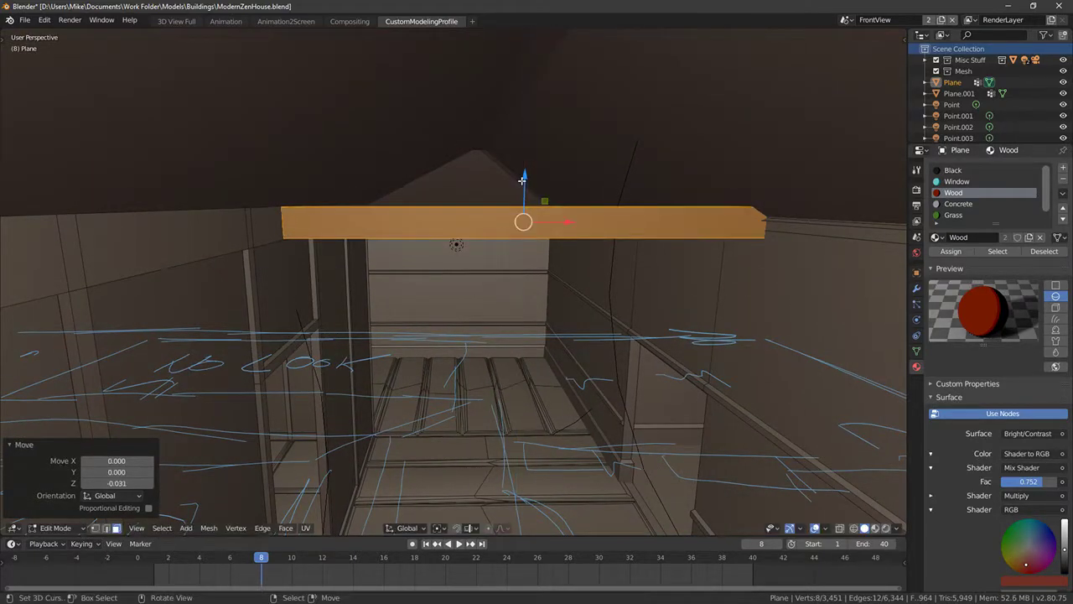
Step: Readjust the beam's vertical position by about 0.035 along Z and scale its height to about 0.824
{"action": "middle_click_drag", "start_coordinate": [522, 181], "coordinate": [520, 191]}
{"action": "left_click_drag", "start_coordinate": [533, 191], "coordinate": [532, 201]}
{"action": "key", "text": "s"}
{"action": "key", "text": "z"}
{"action": "left_click", "coordinate": [541, 208]}
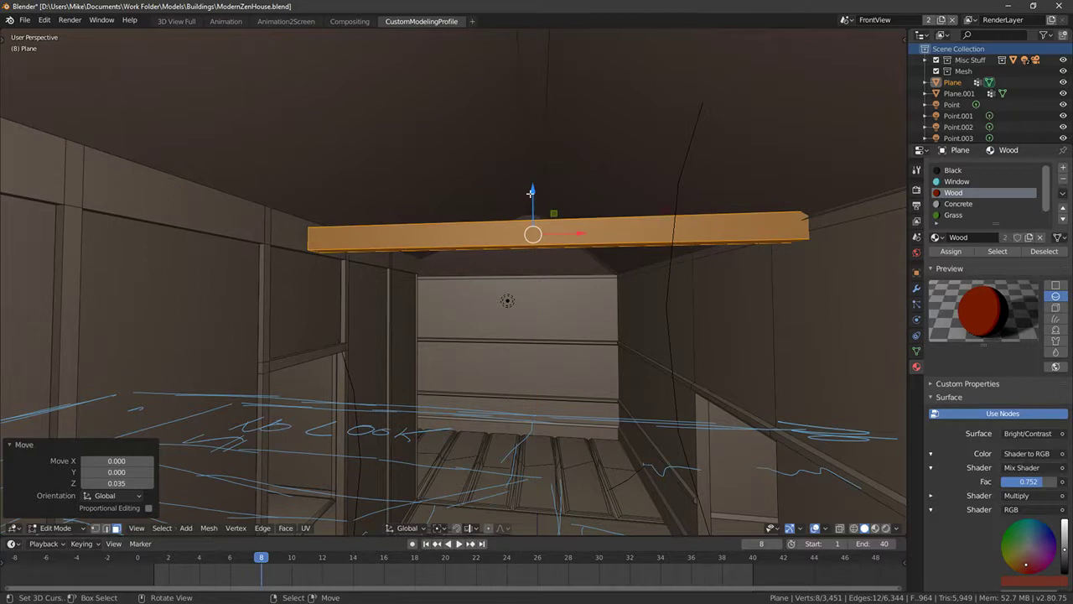
{"action": "key", "text": "s"}
{"action": "key", "text": "z"}
{"action": "left_click", "coordinate": [537, 198]}
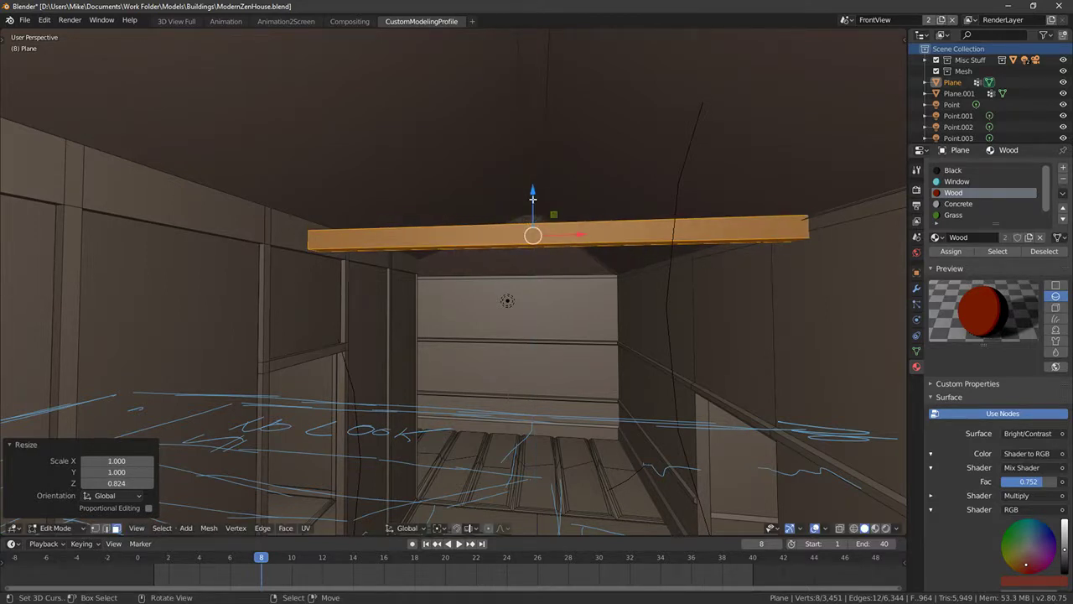
Step: Separate the linked beam geometry from the house mesh into its own object and return to Object Mode
{"action": "middle_click_drag", "start_coordinate": [435, 225], "coordinate": [456, 236], "text": "shift"}
{"action": "key", "text": "alt+a"}
{"action": "key", "text": "ctrl+r"}
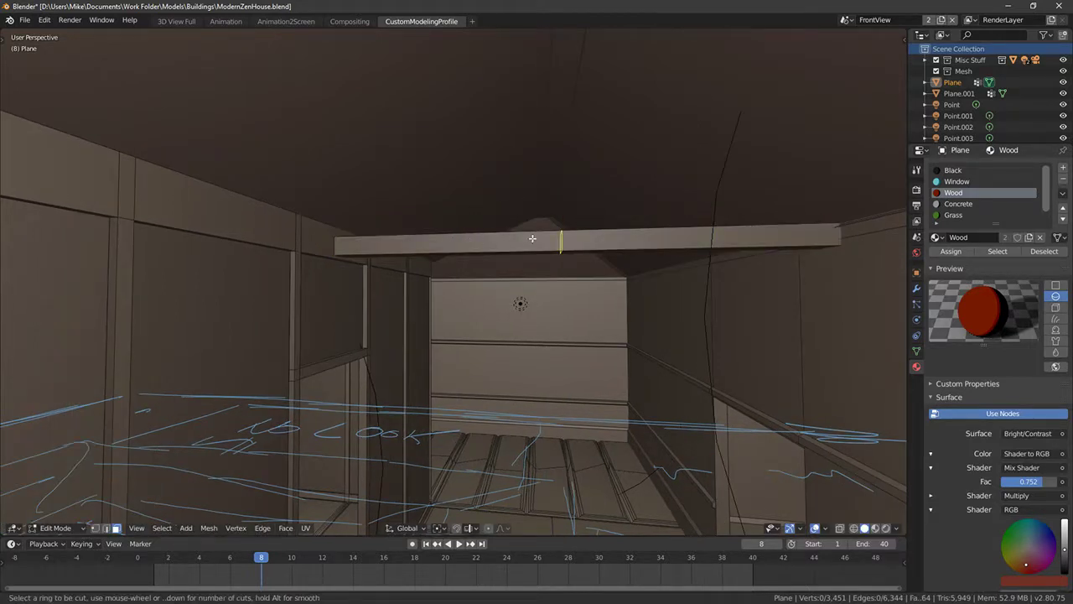
{"action": "key", "text": "Escape"}
{"action": "key", "text": "ctrl+l"}
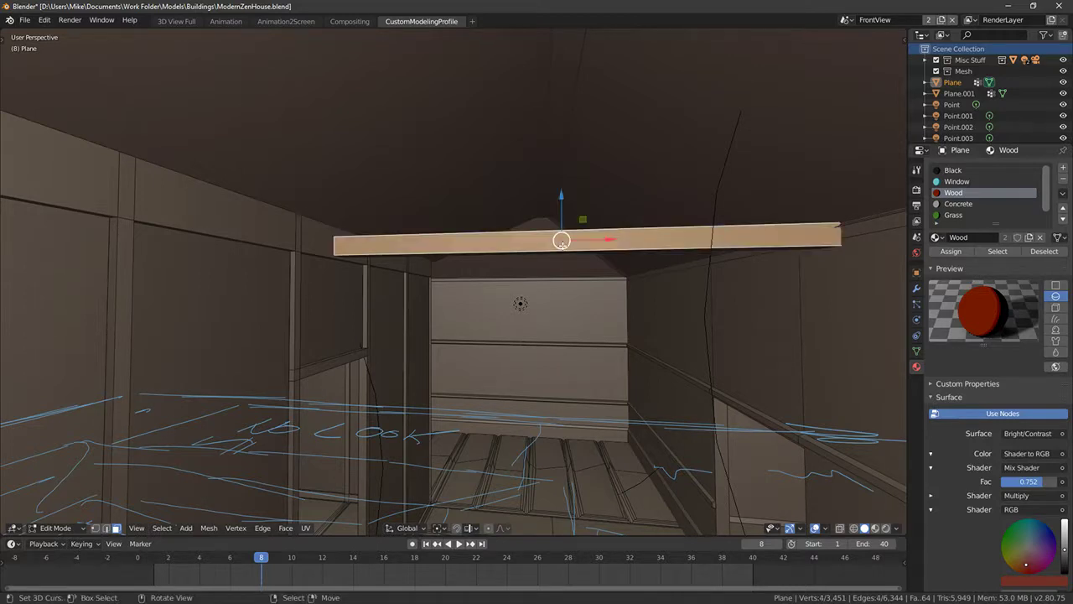
{"action": "key", "text": "p"}
{"action": "left_click", "coordinate": [563, 250]}
{"action": "key", "text": "Tab"}
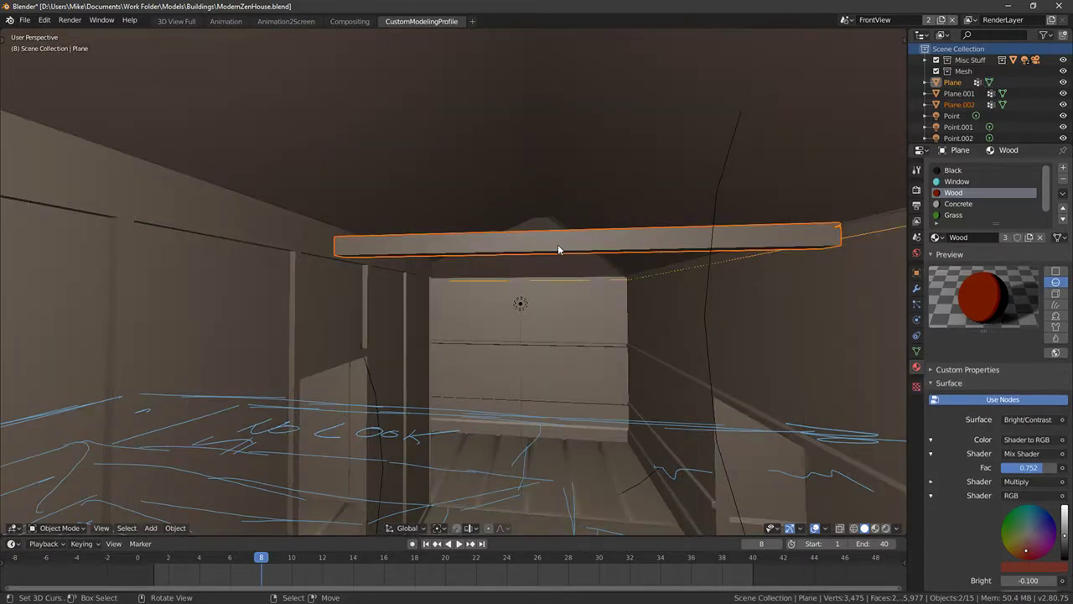
Step: Copy the separated beam object and start a new General file
{"action": "left_click", "coordinate": [558, 243]}
{"action": "key", "text": "ctrl+c"}
{"action": "left_click", "coordinate": [26, 20]}
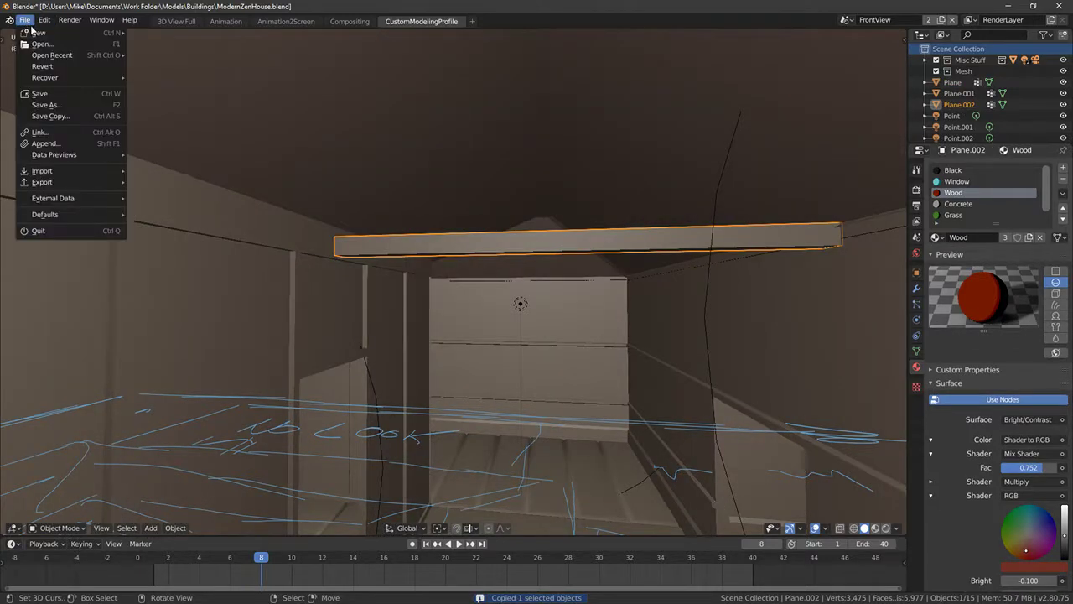
{"action": "mouse_move", "coordinate": [38, 33]}
{"action": "left_click", "coordinate": [151, 34]}
{"action": "left_click", "coordinate": [570, 322]}
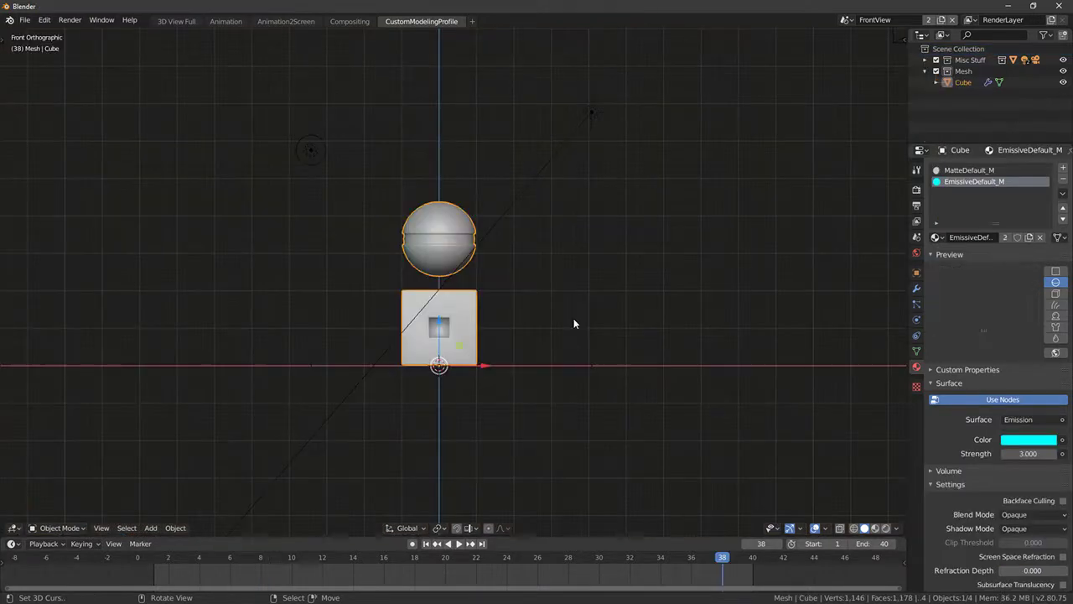
Step: Delete the default Cube object and paste the copied beam into the scene
{"action": "key", "text": "x"}
{"action": "left_click", "coordinate": [461, 314]}
{"action": "key", "text": "ctrl+v"}
{"action": "middle_click_drag", "start_coordinate": [461, 315], "coordinate": [500, 293]}
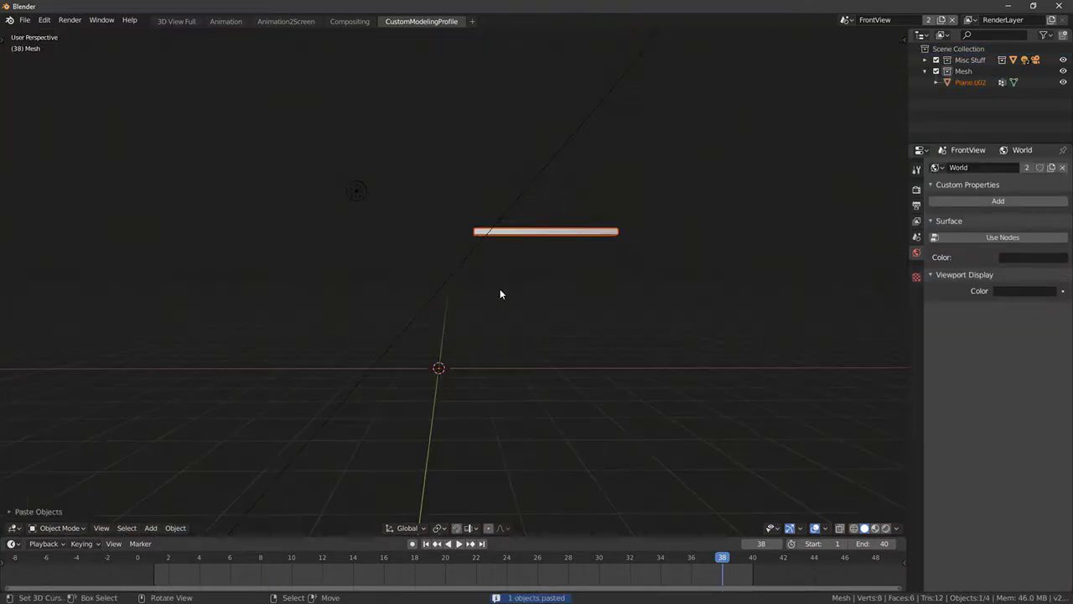
{"action": "key", "text": "KP_1"}
Step: Snap all of the pasted beam's geometry to the 3D cursor at the world origin
{"action": "left_click", "coordinate": [519, 237]}
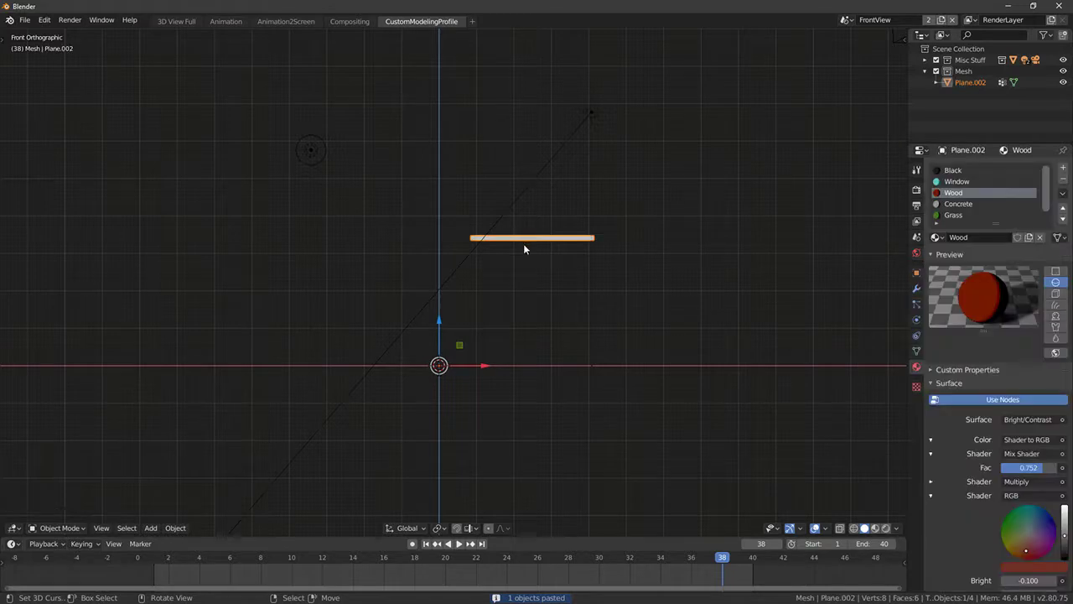
{"action": "key", "text": "shift+s"}
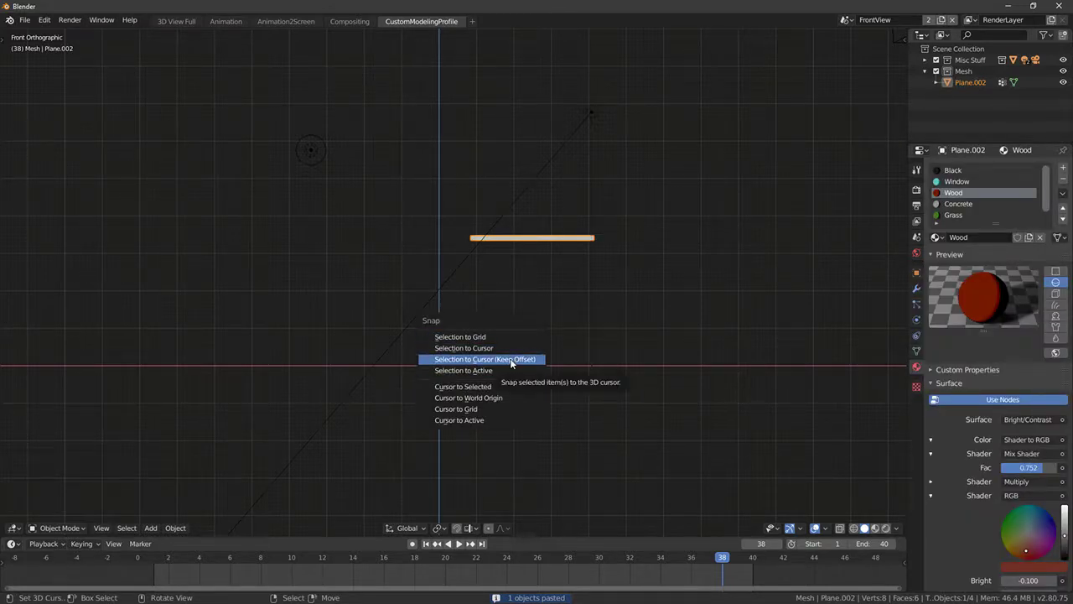
{"action": "left_click", "coordinate": [510, 360]}
{"action": "key", "text": "shift+s"}
{"action": "key", "text": "Tab"}
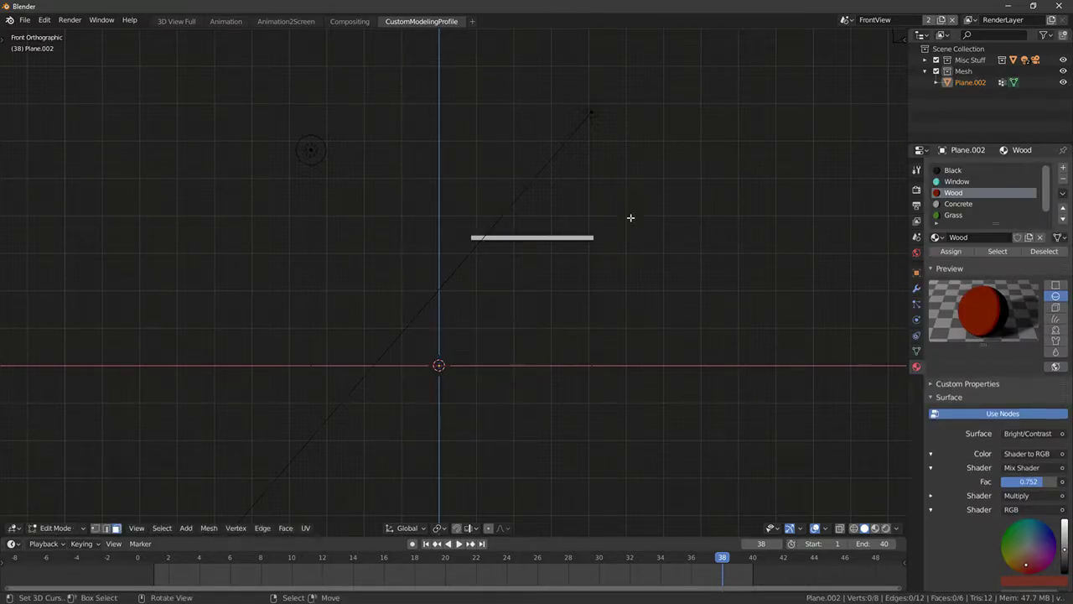
{"action": "key", "text": "a"}
{"action": "key", "text": "shift+s"}
{"action": "left_click", "coordinate": [531, 249]}
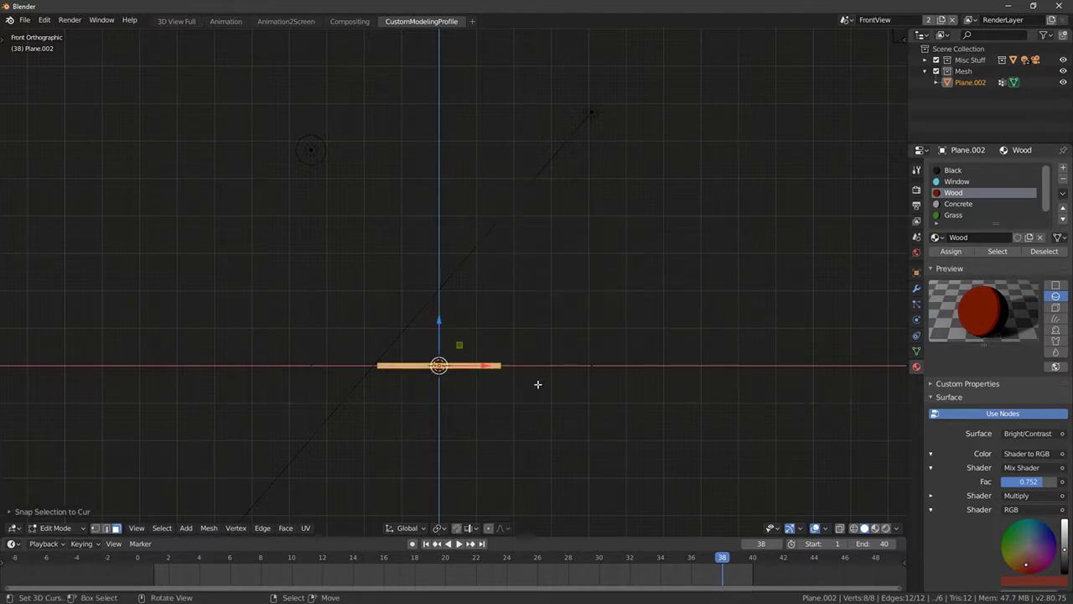
Step: Add a centred horizontal loop cut around the beam's sides and ends, and bevel it into a wide band
{"action": "key", "text": "Tab"}
{"action": "middle_click_drag", "start_coordinate": [537, 383], "coordinate": [479, 453]}
{"action": "key", "text": "KP_7"}
{"action": "scroll", "coordinate": [476, 411], "scroll_direction": "up", "scroll_amount": 4}
{"action": "middle_click_drag", "start_coordinate": [475, 411], "coordinate": [446, 280], "text": "shift"}
{"action": "key", "text": "KP_3"}
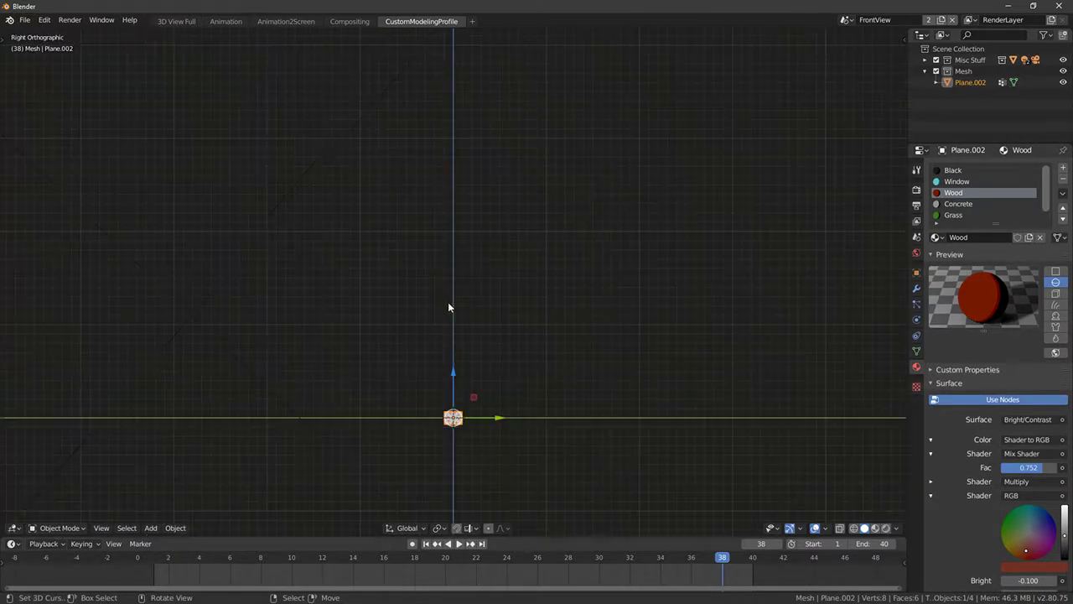
{"action": "scroll", "coordinate": [448, 307], "scroll_direction": "up", "scroll_amount": 8}
{"action": "middle_click_drag", "start_coordinate": [498, 446], "coordinate": [427, 377], "text": "shift"}
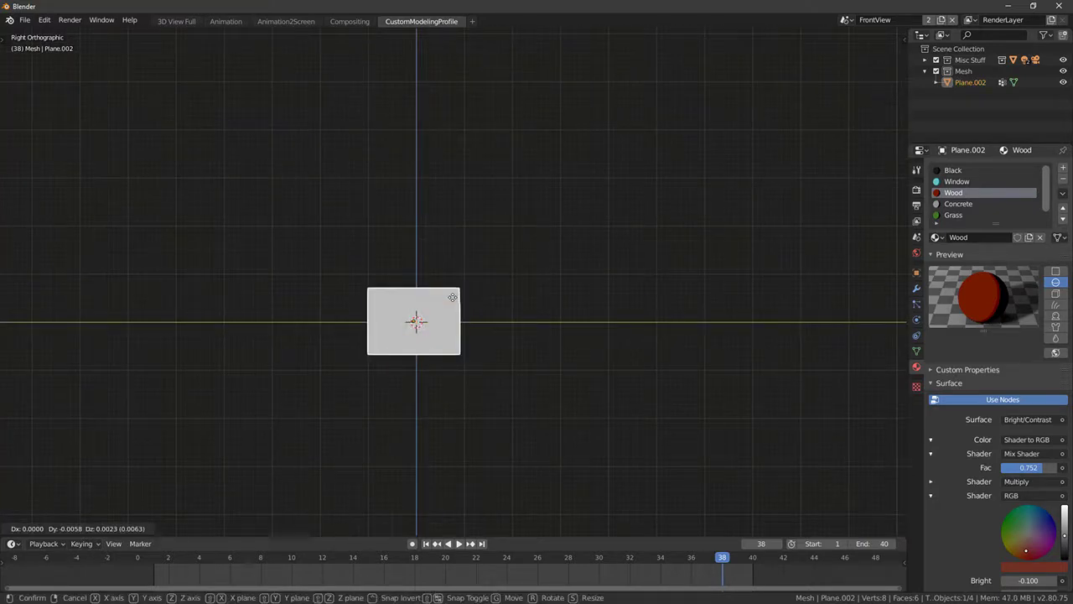
{"action": "key", "text": "Tab"}
{"action": "middle_click_drag", "start_coordinate": [436, 300], "coordinate": [438, 330]}
{"action": "key", "text": "alt+a"}
{"action": "key", "text": "ctrl+r"}
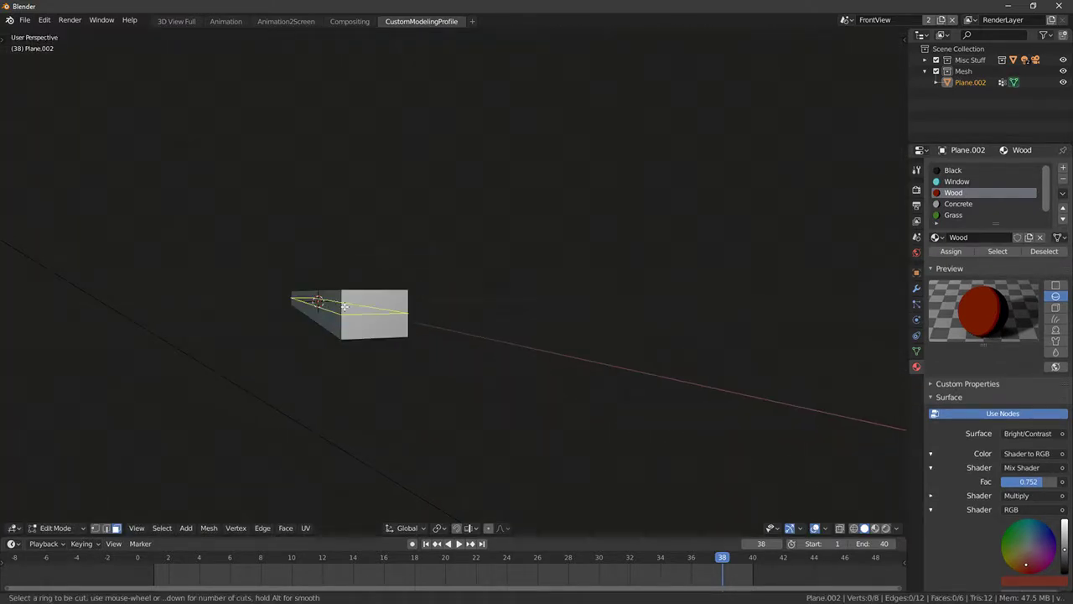
{"action": "left_click", "coordinate": [351, 307]}
{"action": "right_click", "coordinate": [455, 294]}
{"action": "key", "text": "ctrl+b"}
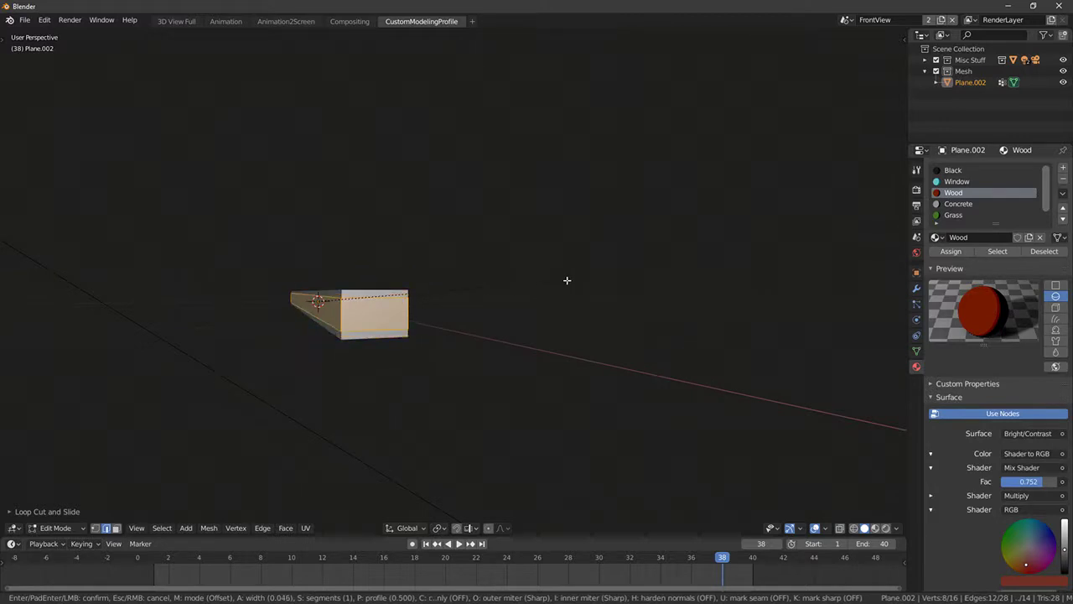
{"action": "left_click", "coordinate": [604, 304]}
Step: Extrude the band in place and narrow it along Y to give the beam an I-shaped profile
{"action": "key", "text": "e"}
{"action": "right_click", "coordinate": [604, 305]}
{"action": "key", "text": "alt+s"}
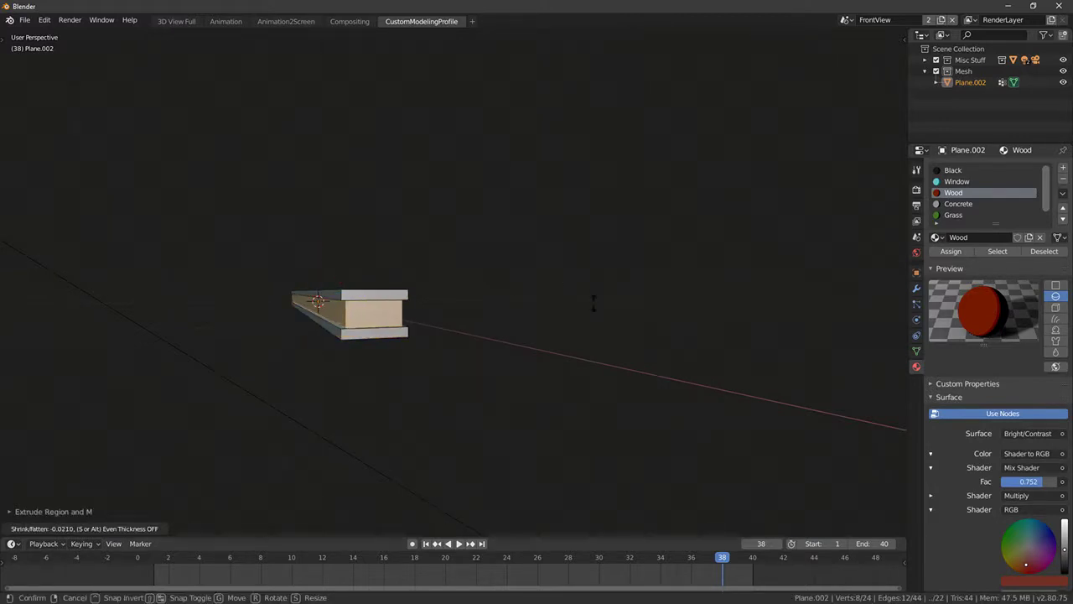
{"action": "right_click", "coordinate": [539, 299]}
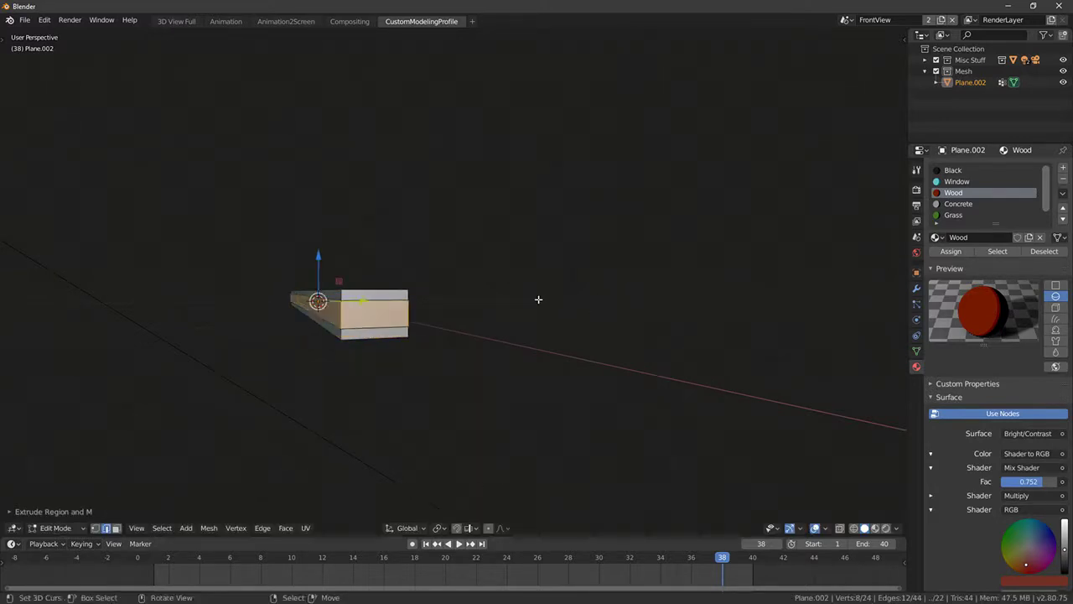
{"action": "middle_click_drag", "start_coordinate": [539, 299], "coordinate": [593, 294]}
{"action": "key", "text": "s"}
{"action": "key", "text": "x"}
{"action": "key", "text": "y"}
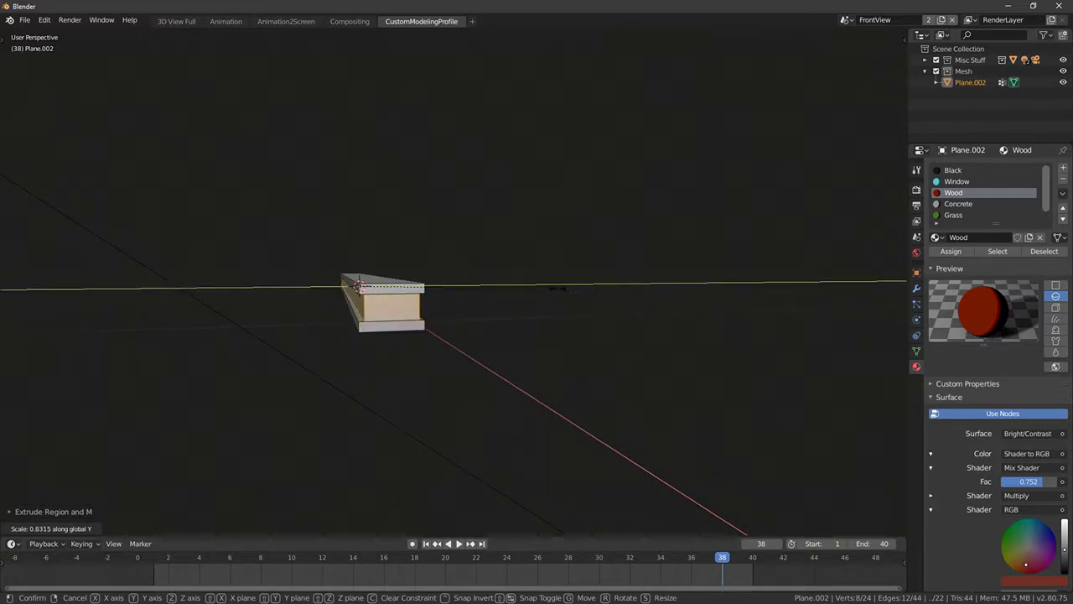
{"action": "left_click", "coordinate": [528, 291]}
Step: Select the faces capping one end of the I-beam and delete them
{"action": "middle_click_drag", "start_coordinate": [528, 291], "coordinate": [460, 402]}
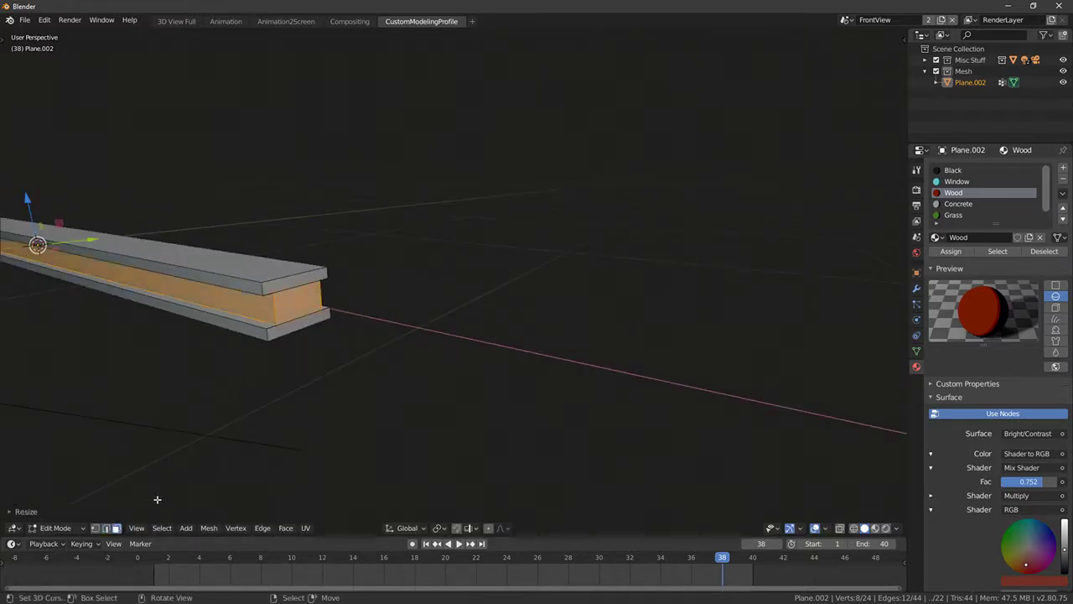
{"action": "right_click", "coordinate": [294, 280]}
{"action": "right_click", "coordinate": [295, 312], "text": "ctrl"}
{"action": "right_click", "coordinate": [295, 327], "text": "ctrl"}
{"action": "key", "text": "x"}
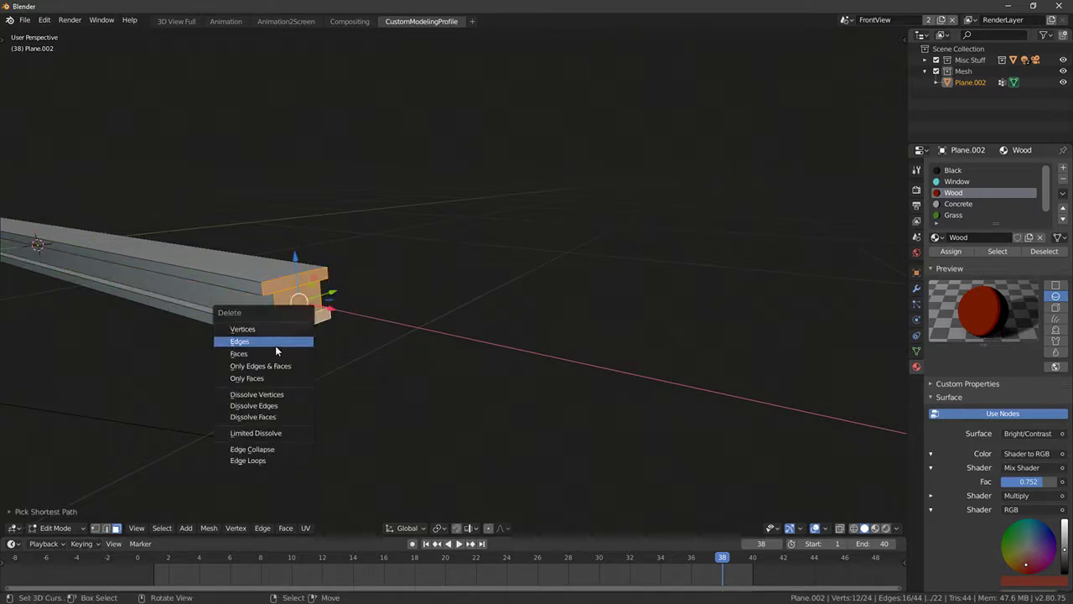
{"action": "left_click", "coordinate": [275, 344]}
{"action": "scroll", "coordinate": [271, 360], "scroll_direction": "down", "scroll_amount": 3}
Step: Delete the faces capping the I-beam's opposite end and return to Object Mode
{"action": "middle_click_drag", "start_coordinate": [232, 360], "coordinate": [436, 379]}
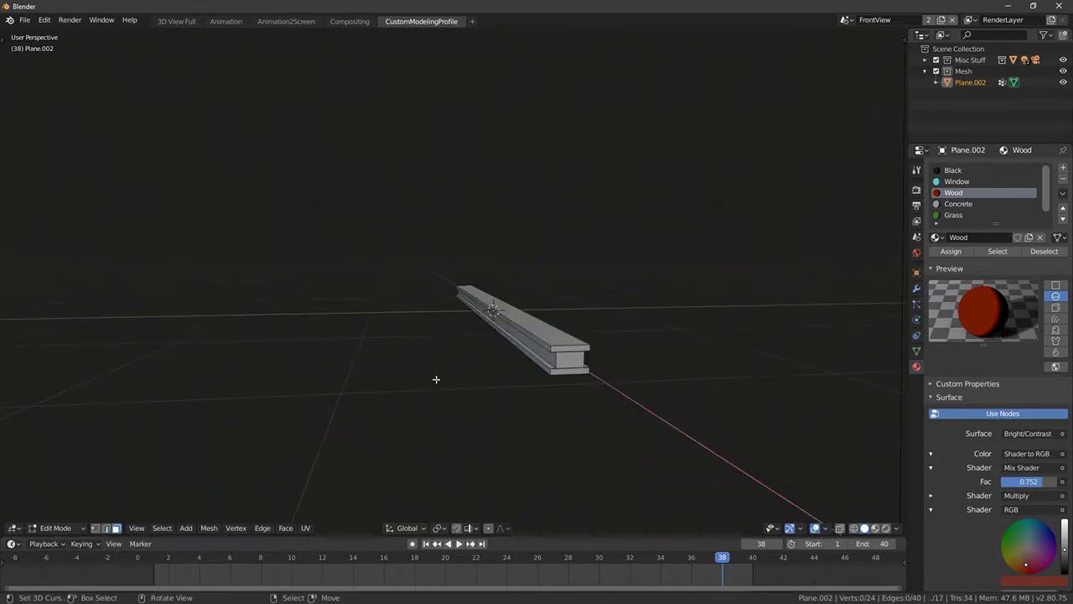
{"action": "right_click", "coordinate": [571, 349]}
{"action": "key", "text": "x"}
{"action": "left_click", "coordinate": [570, 372]}
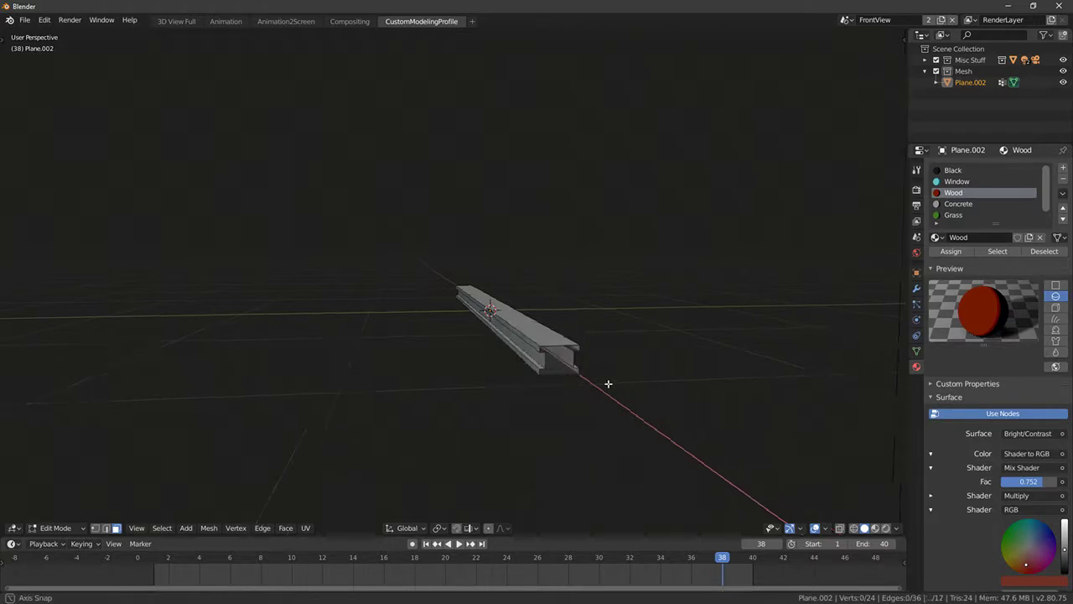
{"action": "middle_click_drag", "start_coordinate": [609, 383], "coordinate": [334, 304]}
{"action": "right_click", "coordinate": [321, 310], "text": "alt"}
{"action": "scroll", "coordinate": [334, 303], "scroll_direction": "up", "scroll_amount": 2}
{"action": "key", "text": "Tab"}
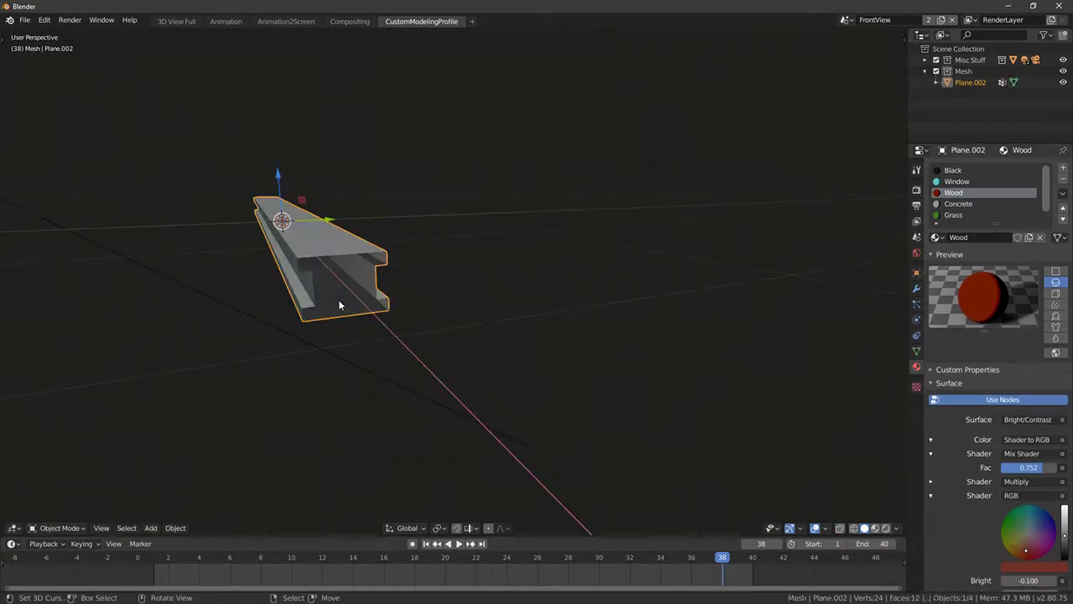
Step: Duplicate the I-beam in place, hide the original and open the copy for mesh editing
{"action": "key", "text": "shift+d"}
{"action": "right_click", "coordinate": [305, 248]}
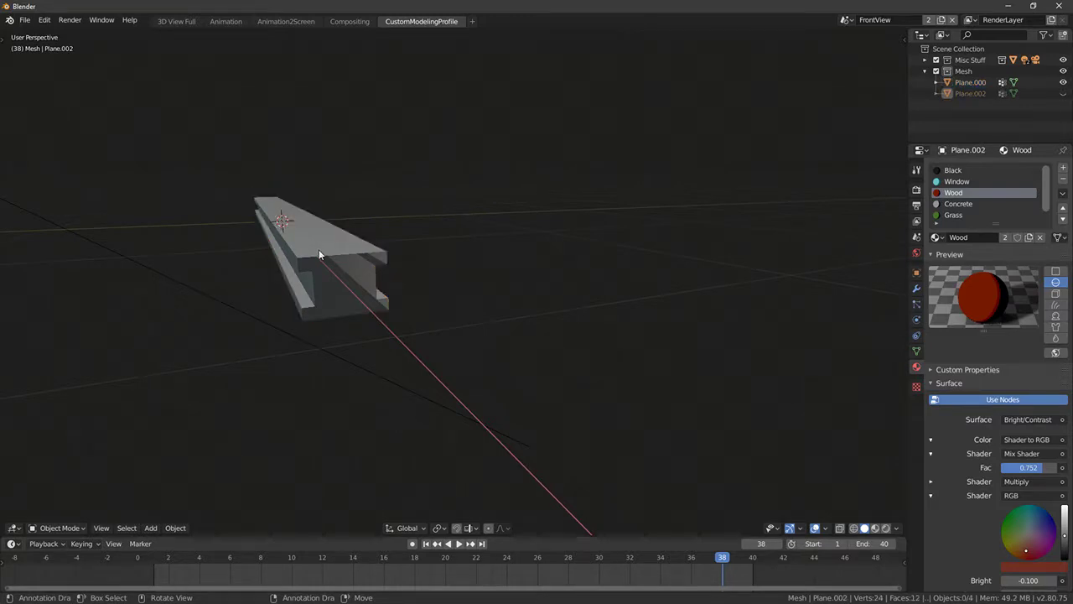
{"action": "right_click", "coordinate": [319, 254]}
{"action": "key", "text": "Tab"}
Step: Dissolve the recessed side faces' edges and the leftover lengthwise edges on the copy to make a plain open-ended box
{"action": "right_click", "coordinate": [309, 290]}
{"action": "right_click", "coordinate": [352, 285], "text": "shift"}
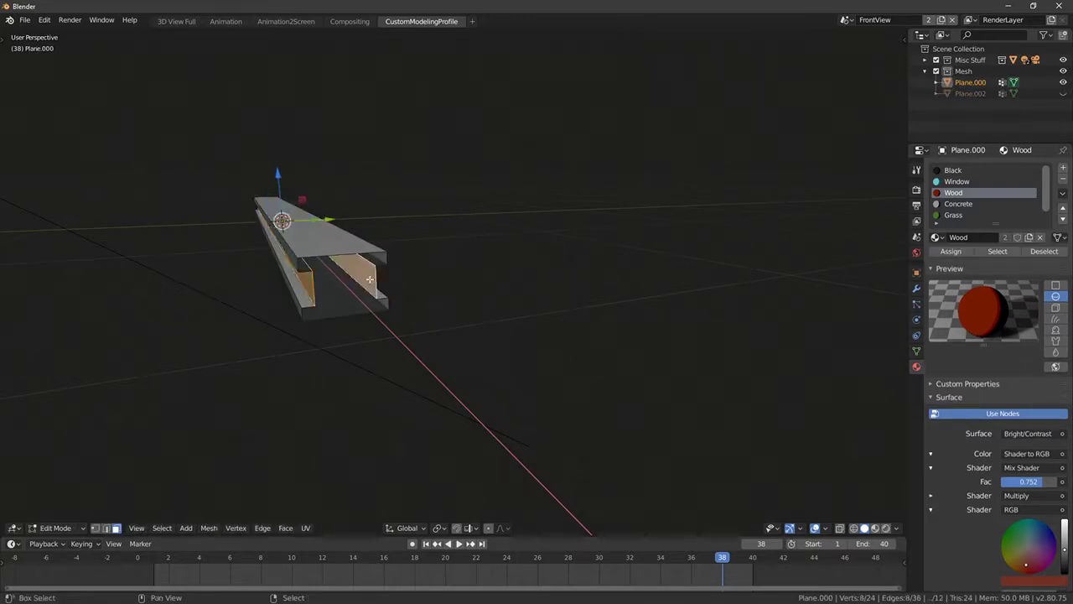
{"action": "key", "text": "x"}
{"action": "left_click", "coordinate": [333, 333]}
{"action": "middle_click_drag", "start_coordinate": [335, 328], "coordinate": [184, 292]}
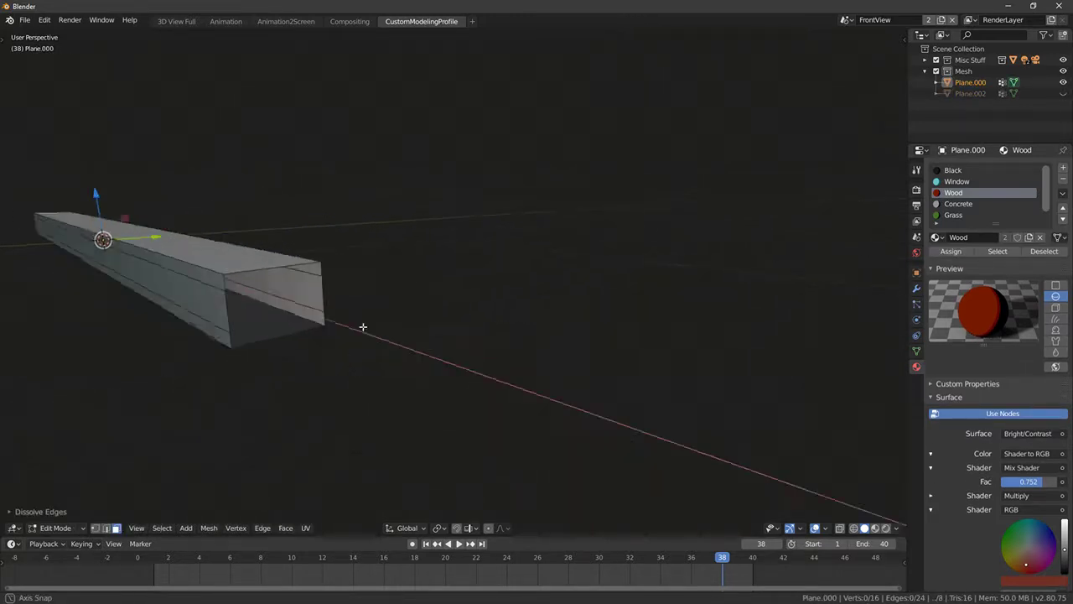
{"action": "key", "text": "x"}
{"action": "left_click", "coordinate": [290, 300]}
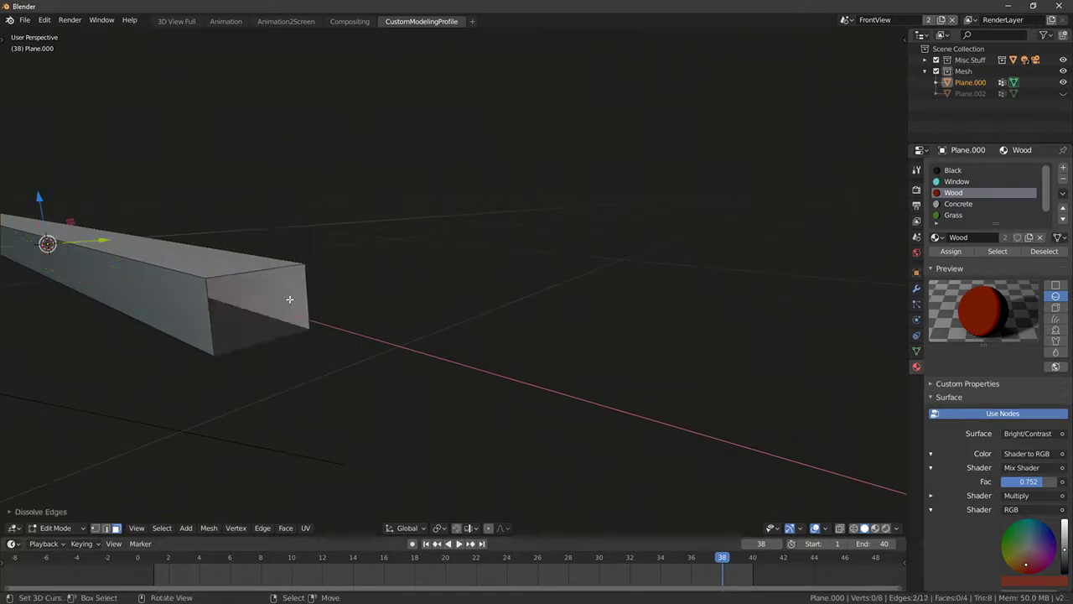
Step: Add two lengthwise loop cuts to the box's underside, bevel them into narrow strips and extrude the strips inward as grooves
{"action": "middle_click_drag", "start_coordinate": [286, 309], "coordinate": [404, 386]}
{"action": "key", "text": "ctrl+r"}
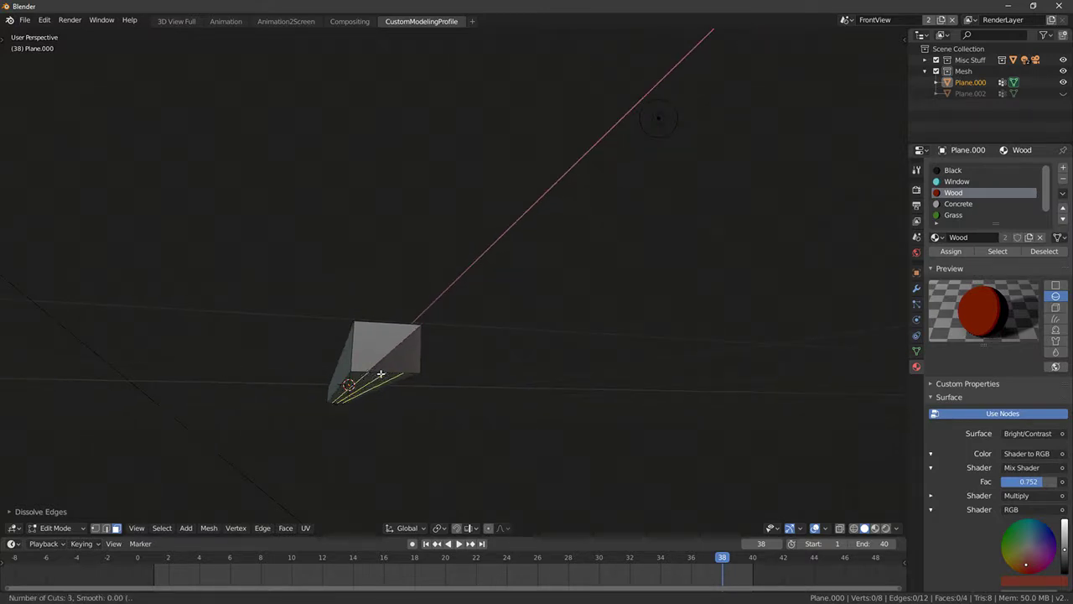
{"action": "left_click", "coordinate": [381, 374]}
{"action": "right_click", "coordinate": [381, 374]}
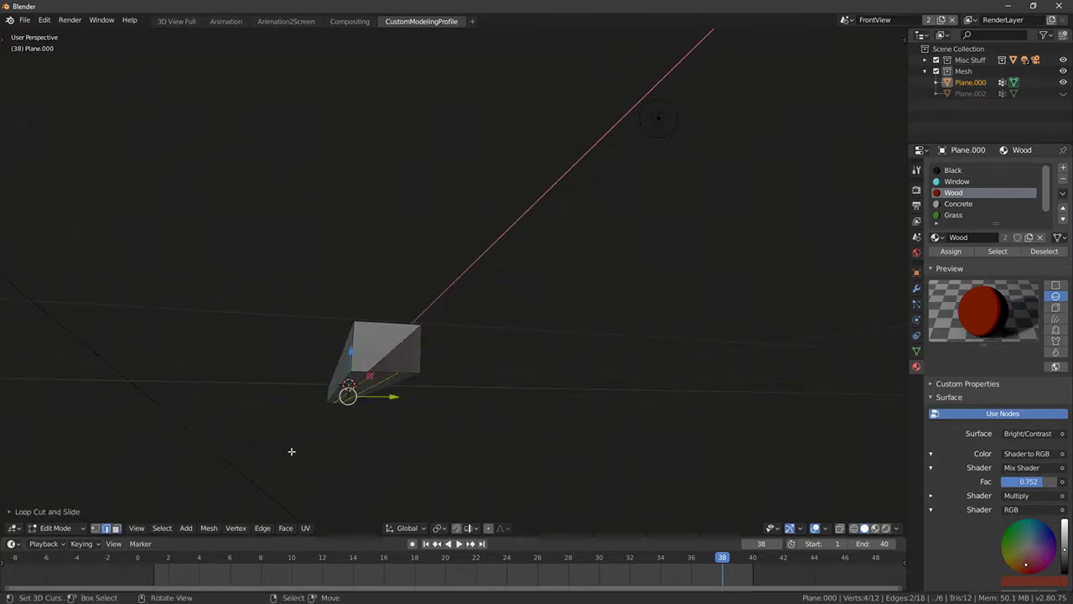
{"action": "key", "text": "ctrl+b"}
{"action": "left_click", "coordinate": [569, 325]}
{"action": "key", "text": "e"}
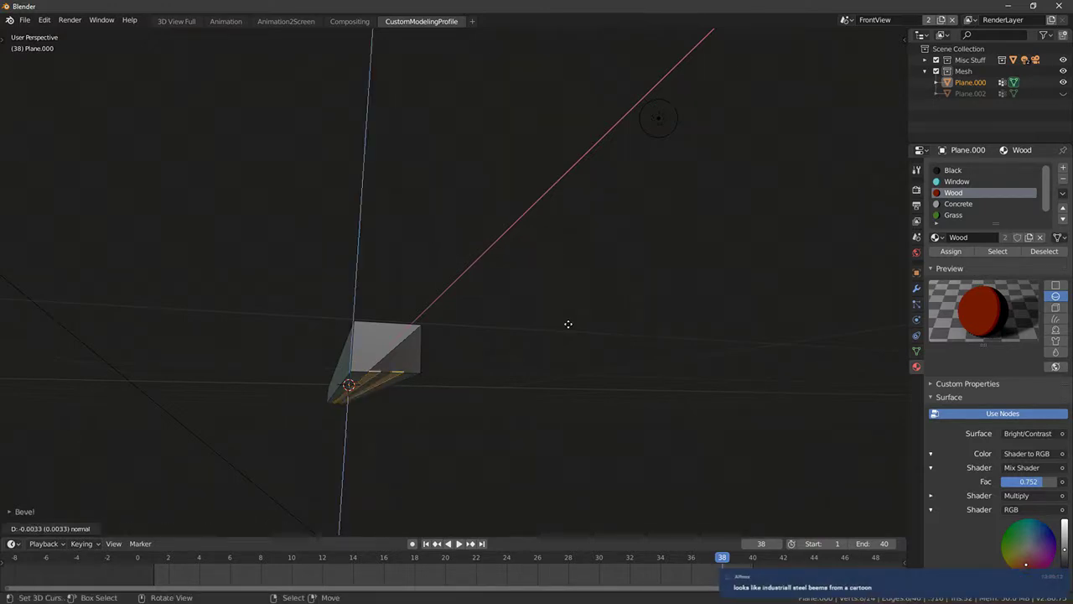
{"action": "left_click", "coordinate": [570, 318]}
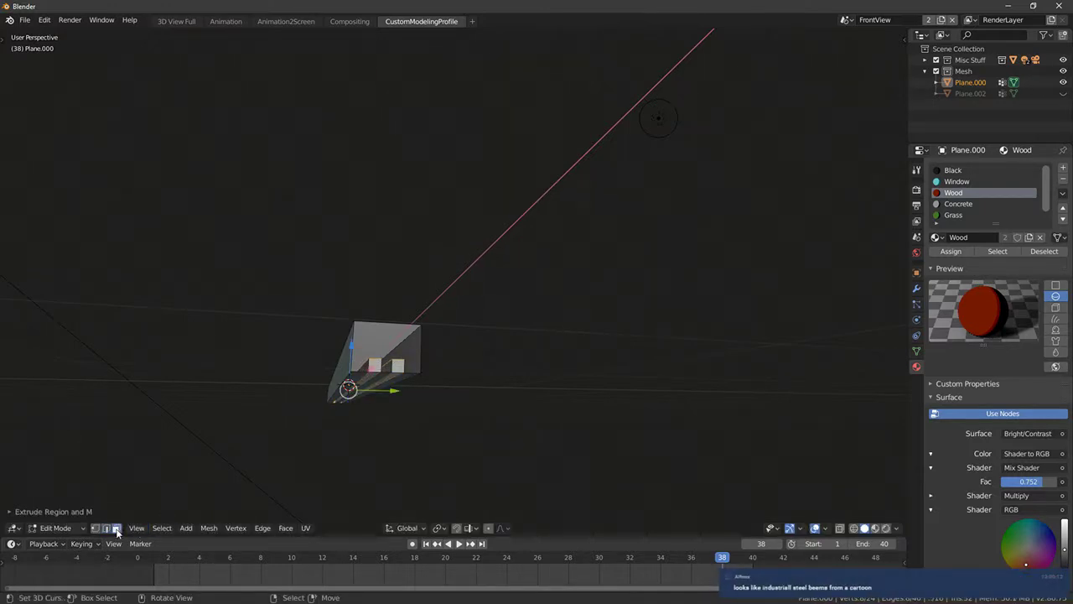
Step: Select the small faces capping both ends of the two underside grooves and delete them
{"action": "right_click_drag", "start_coordinate": [377, 362], "coordinate": [389, 372]}
{"action": "right_click", "coordinate": [389, 372]}
{"action": "right_click", "coordinate": [398, 366], "text": "shift"}
{"action": "middle_click_drag", "start_coordinate": [397, 365], "coordinate": [527, 382]}
{"action": "right_click", "coordinate": [528, 209], "text": "shift"}
{"action": "right_click", "coordinate": [554, 209], "text": "shift"}
{"action": "key", "text": "x"}
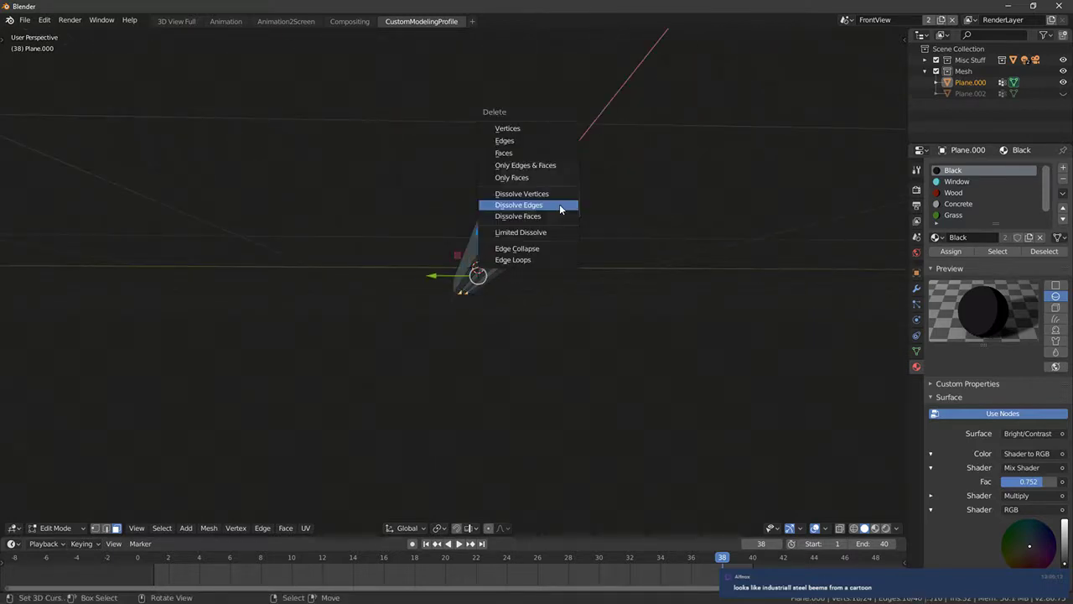
{"action": "left_click", "coordinate": [530, 164]}
{"action": "middle_click_drag", "start_coordinate": [632, 252], "coordinate": [420, 285]}
{"action": "scroll", "coordinate": [420, 286], "scroll_direction": "up", "scroll_amount": 3}
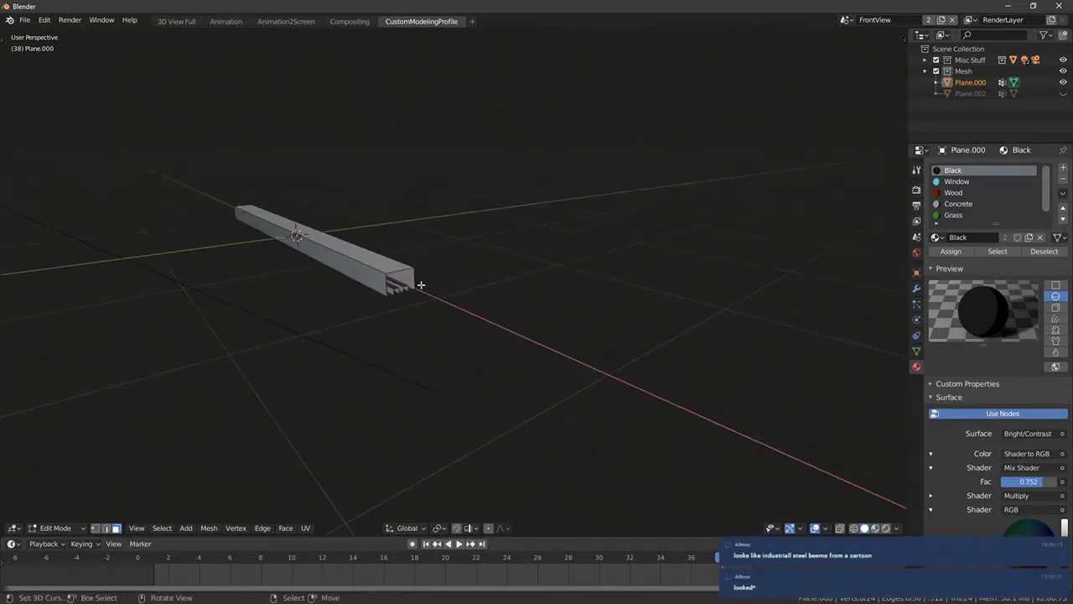
Step: Rename the grooved beam as Beam02 and the original I-beam as Beam01
{"action": "left_click", "coordinate": [966, 93]}
{"action": "left_click", "coordinate": [965, 83]}
{"action": "double_click", "coordinate": [965, 84]}
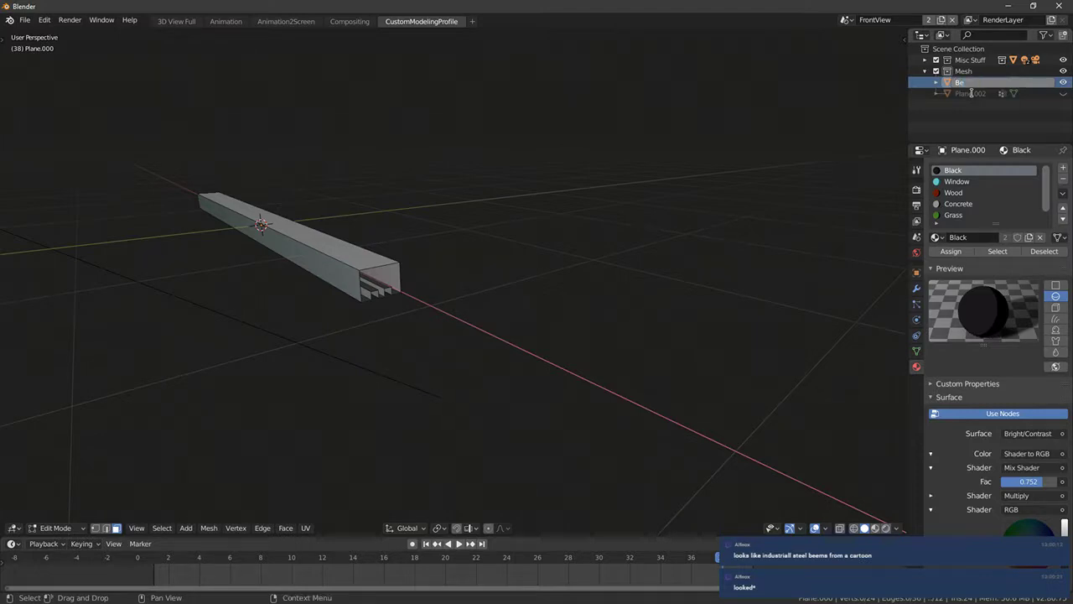
{"action": "type", "text": "Beam02"}
{"action": "key", "text": "Return"}
{"action": "left_click", "coordinate": [971, 94]}
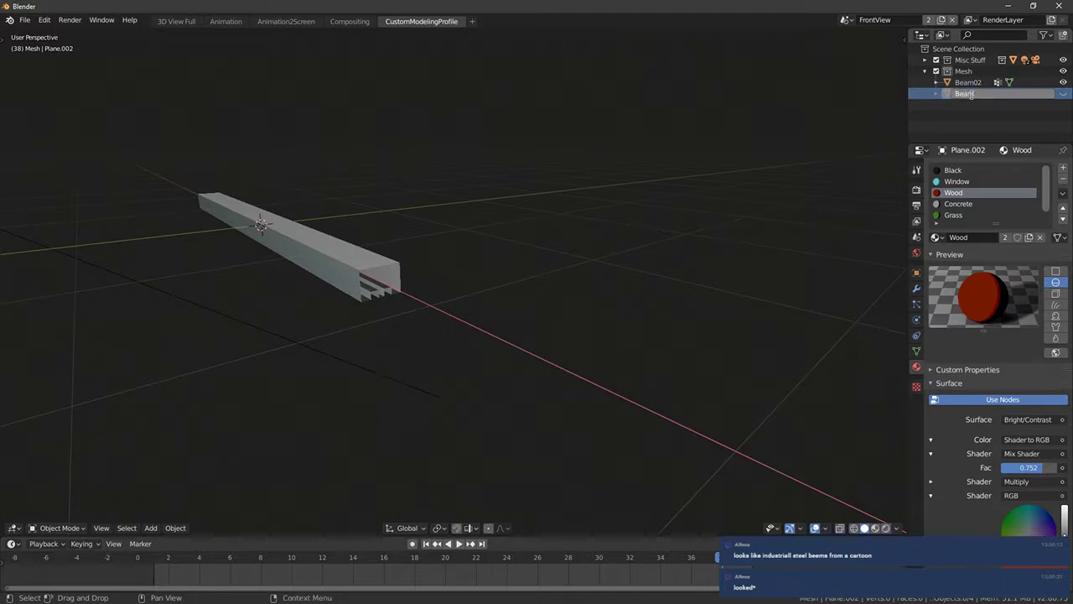
{"action": "type", "text": "Beam01"}
{"action": "key", "text": "Return"}
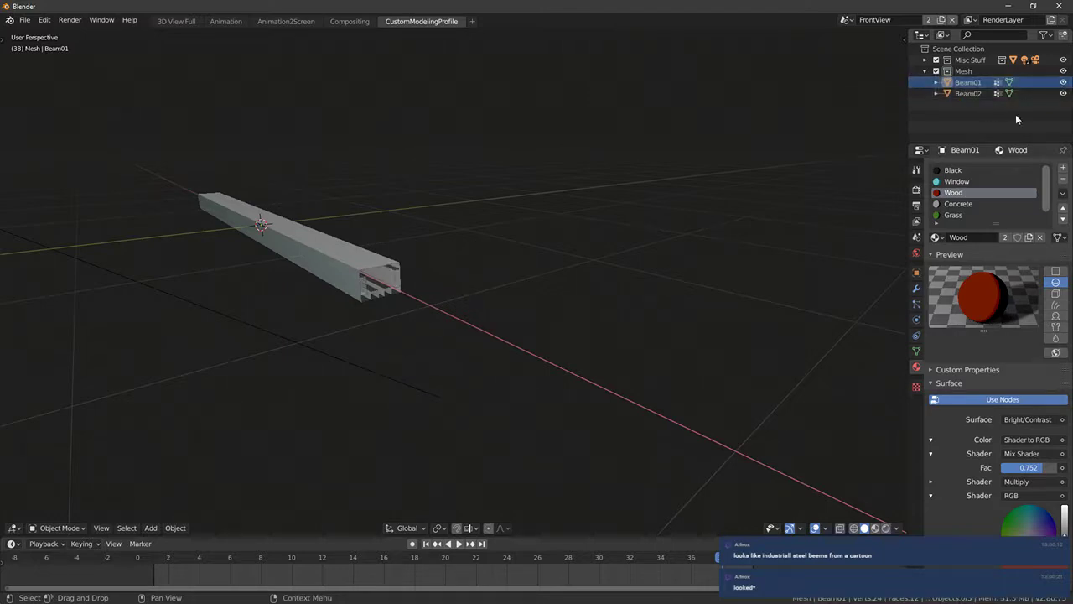
Step: Hide Beam02 to examine the I-beam on its own, reveal it again and start saving the file
{"action": "right_click", "coordinate": [344, 261]}
{"action": "middle_click_drag", "start_coordinate": [390, 289], "coordinate": [404, 256]}
{"action": "right_click", "coordinate": [315, 302]}
{"action": "key", "text": "Tab"}
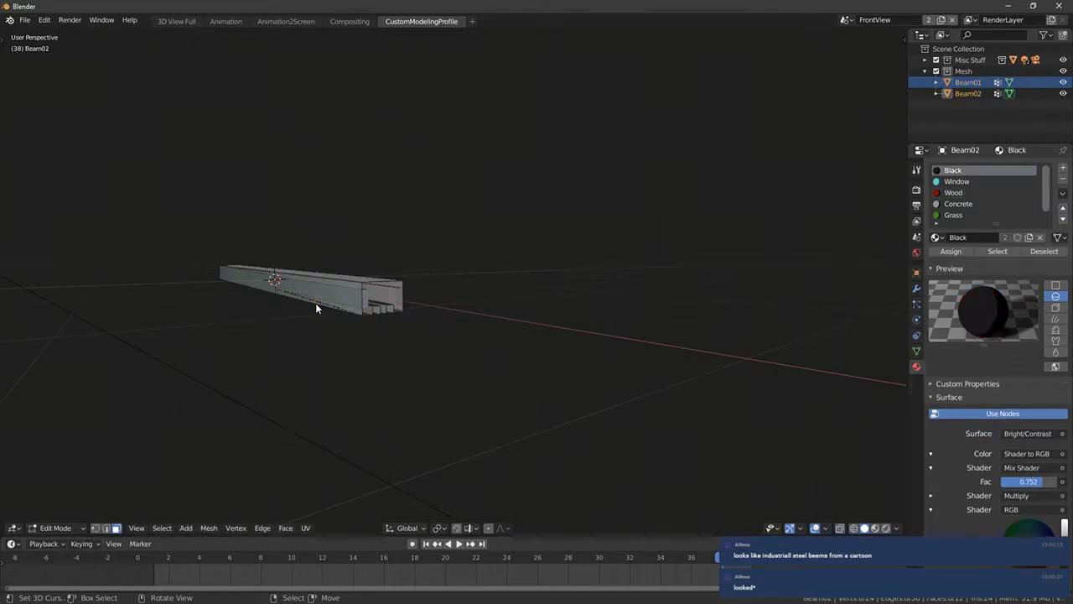
{"action": "right_click", "coordinate": [323, 293]}
{"action": "key", "text": "Tab"}
{"action": "right_click", "coordinate": [307, 339]}
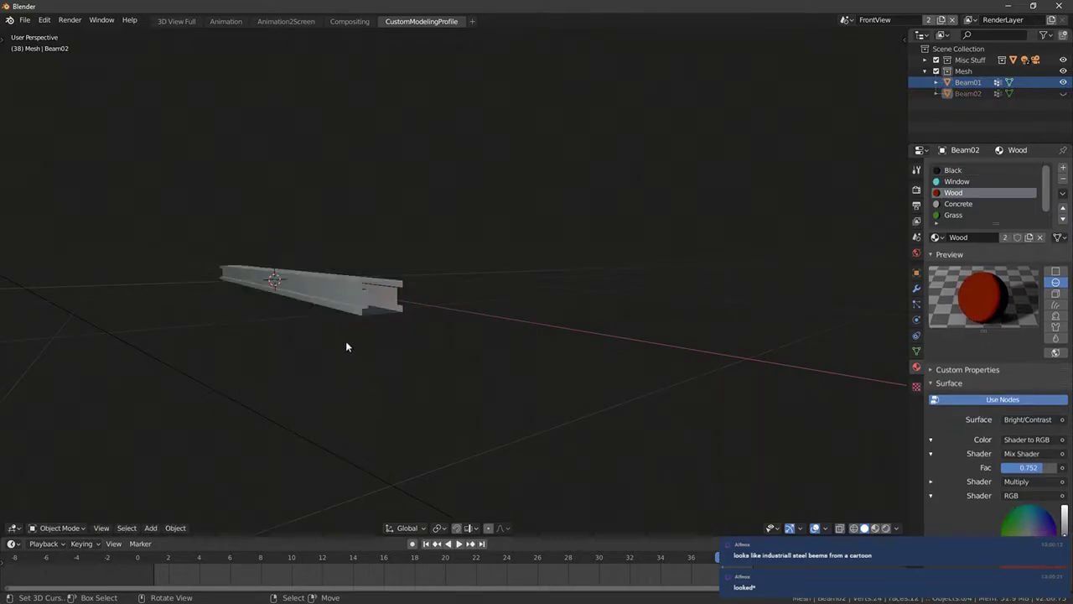
{"action": "key", "text": "alt+h"}
{"action": "mouse_move", "coordinate": [434, 366]}
{"action": "middle_mouse_down"}
{"action": "mouse_move", "coordinate": [489, 366]}
{"action": "mouse_move", "coordinate": [434, 361]}
{"action": "middle_mouse_up"}
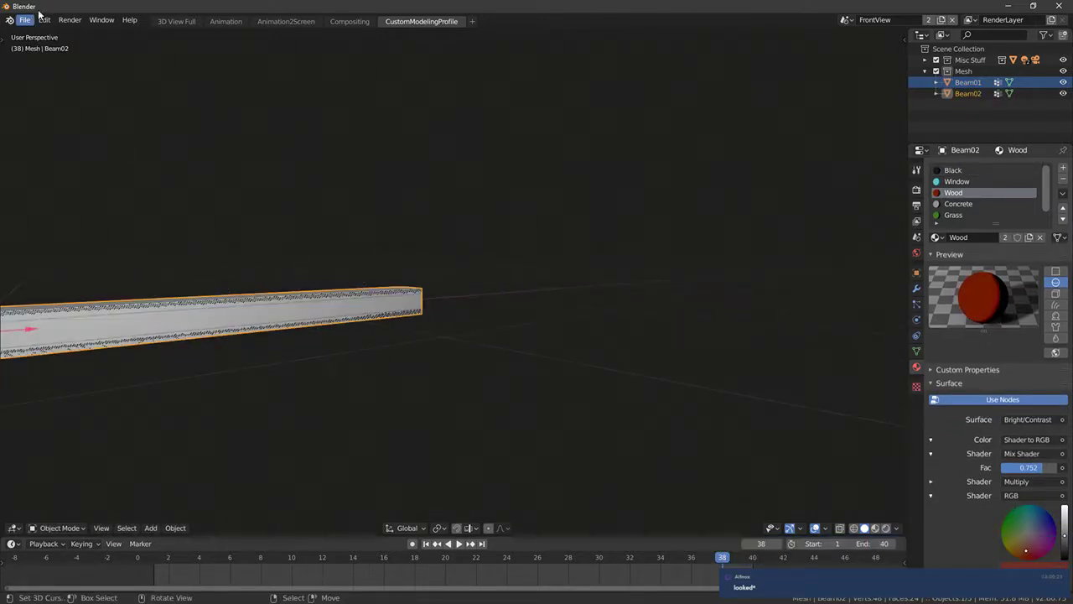
{"action": "left_click", "coordinate": [25, 21]}
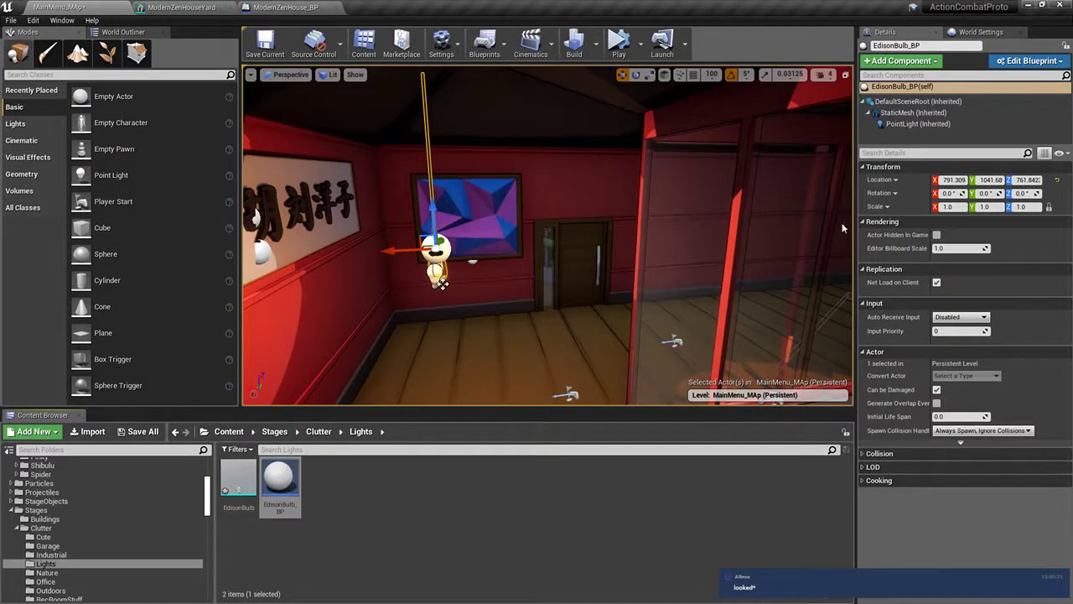
Step: Switch to Unreal Editor and move the hanging EdisonBulb_BP along X to about 749, lining it up with the ceiling ridge
{"action": "scroll", "coordinate": [772, 239], "scroll_direction": "up", "scroll_amount": 3}
{"action": "right_click_drag", "start_coordinate": [772, 239], "coordinate": [1039, 235]}
{"action": "right_click_drag", "start_coordinate": [547, 335], "coordinate": [570, 285]}
{"action": "key", "text": "f"}
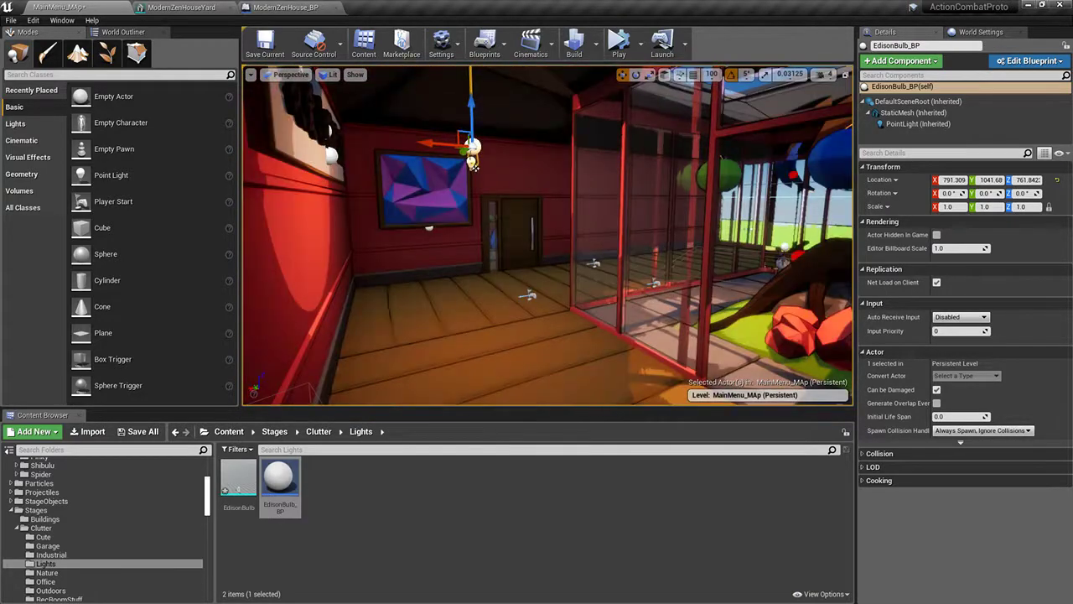
{"action": "right_click_drag", "start_coordinate": [428, 283], "coordinate": [377, 382]}
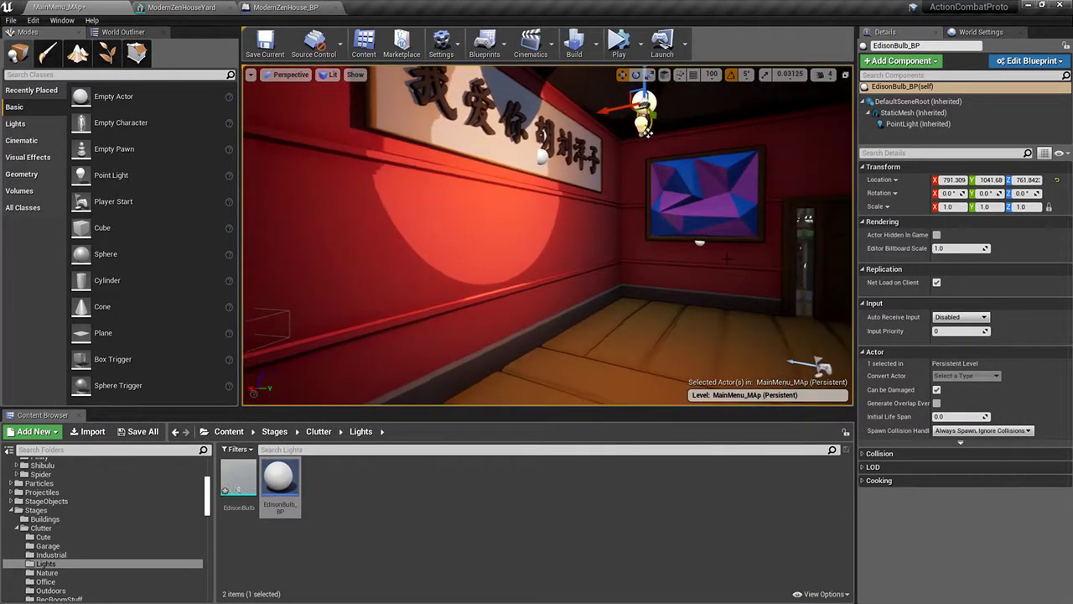
{"action": "right_click_drag", "start_coordinate": [457, 250], "coordinate": [658, 96]}
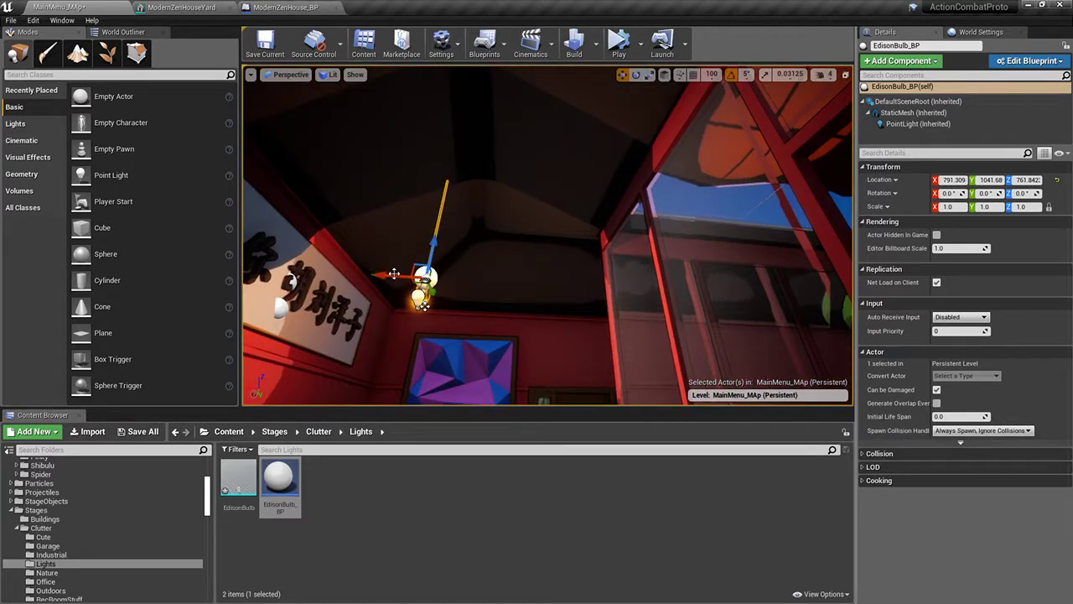
{"action": "left_click_drag", "start_coordinate": [389, 274], "coordinate": [421, 277]}
{"action": "right_click_drag", "start_coordinate": [421, 277], "coordinate": [390, 285]}
{"action": "right_click_drag", "start_coordinate": [448, 312], "coordinate": [458, 327]}
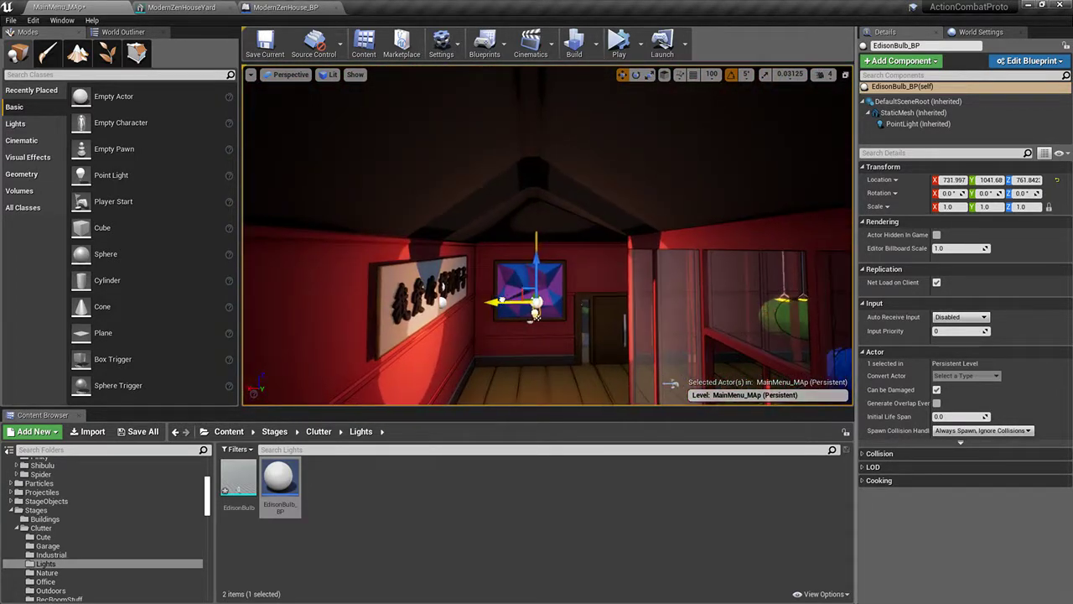
{"action": "right_click_drag", "start_coordinate": [671, 383], "coordinate": [680, 276]}
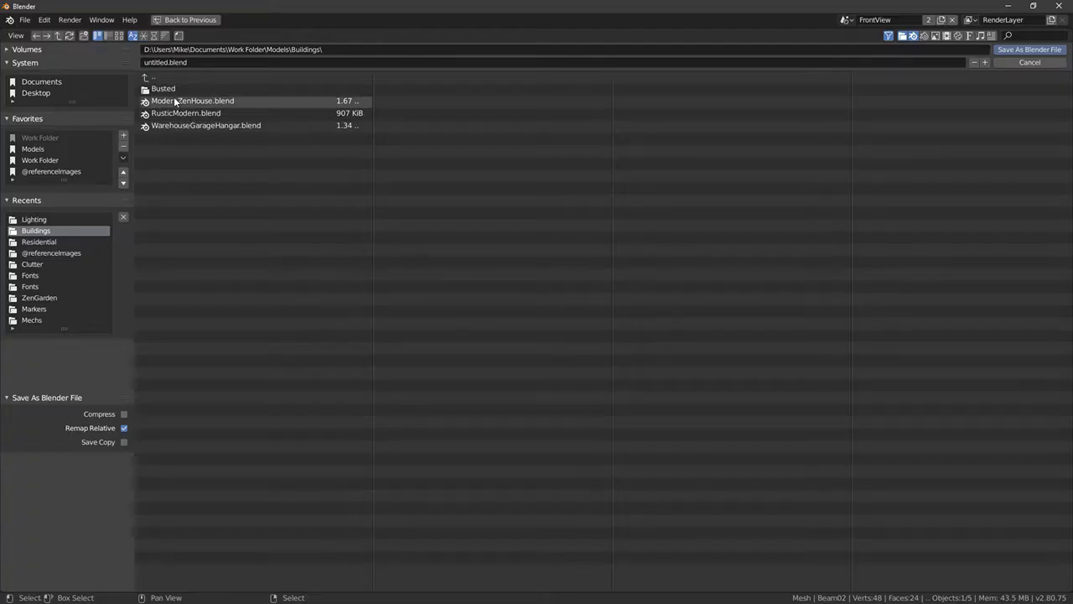
Step: Save the Blender file as Beams.blend in the Models\Buildings folder
{"action": "left_click", "coordinate": [166, 62]}
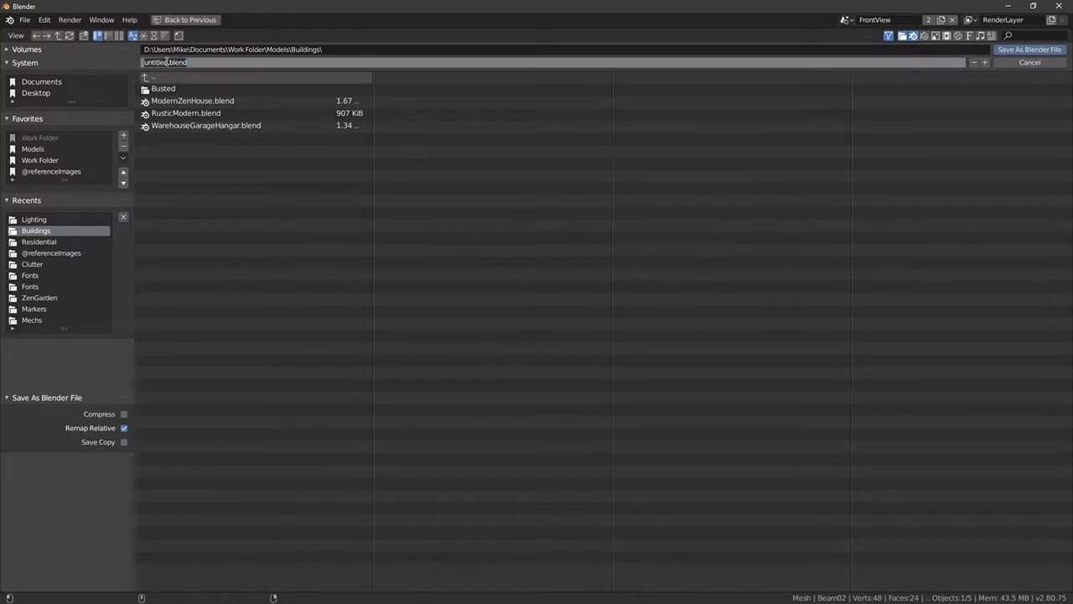
{"action": "key", "text": "Return"}
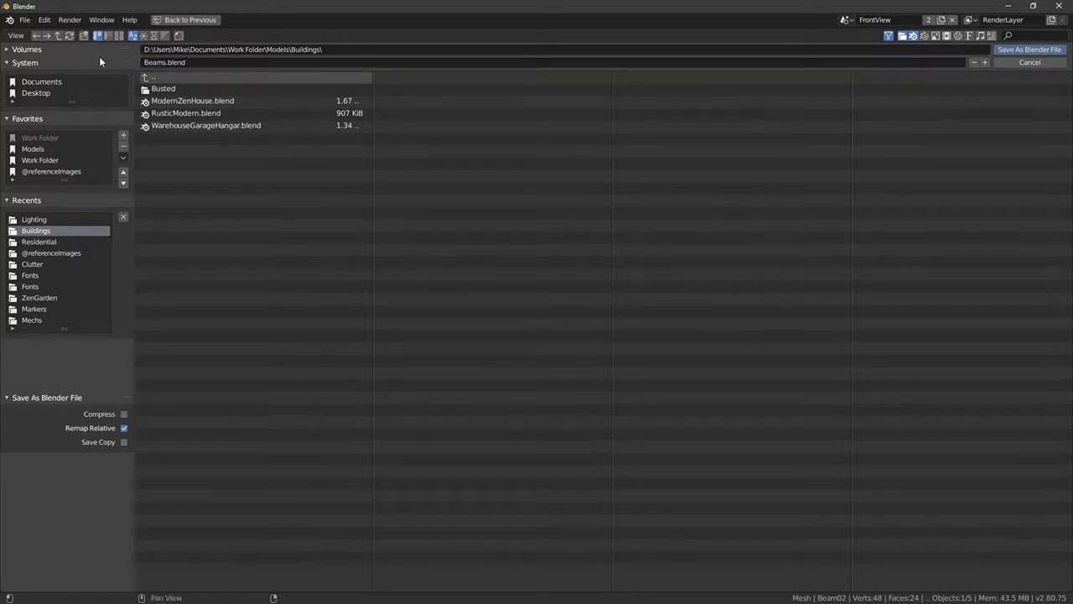
{"action": "key", "text": "Return"}
Step: Export the selected beam as Beam01.fbx to the Buildings folder, with Selected Objects enabled
{"action": "middle_click_drag", "start_coordinate": [335, 311], "coordinate": [203, 159]}
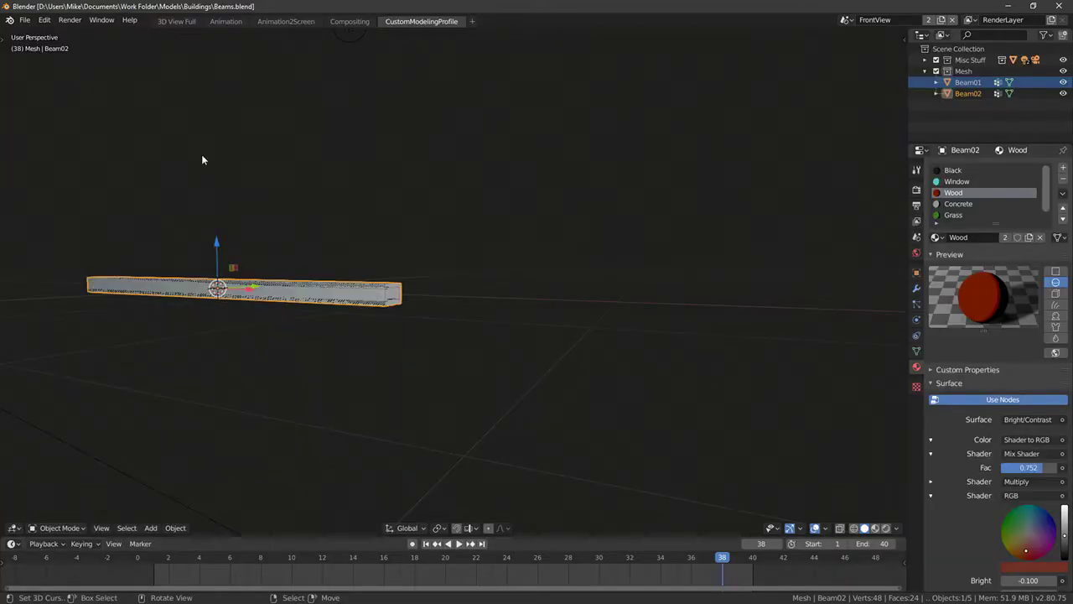
{"action": "left_click", "coordinate": [26, 22]}
{"action": "mouse_move", "coordinate": [52, 181]}
{"action": "left_click", "coordinate": [145, 203]}
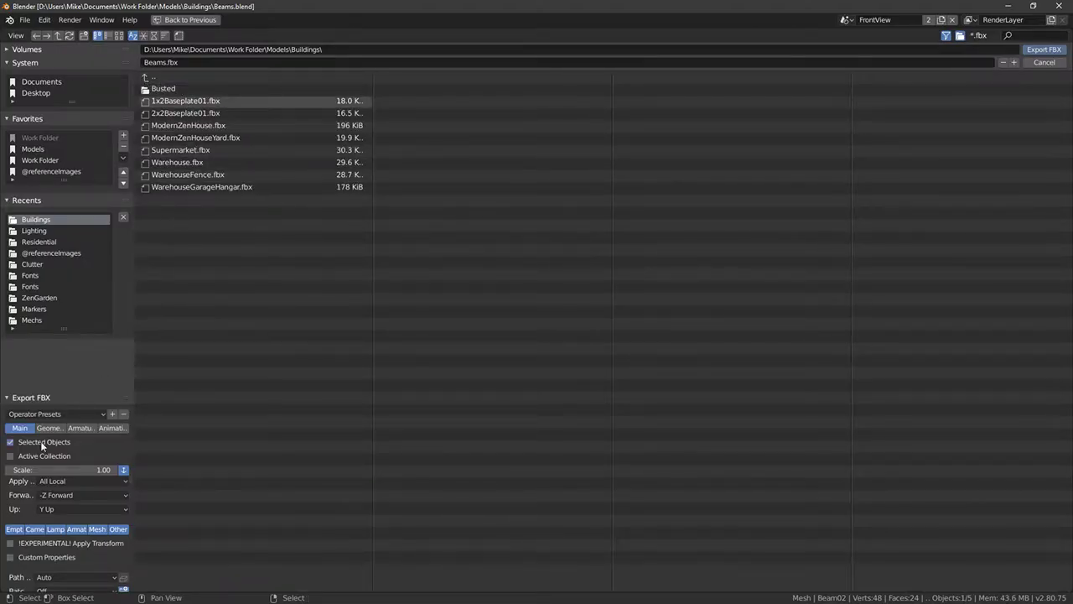
{"action": "left_click", "coordinate": [176, 62]}
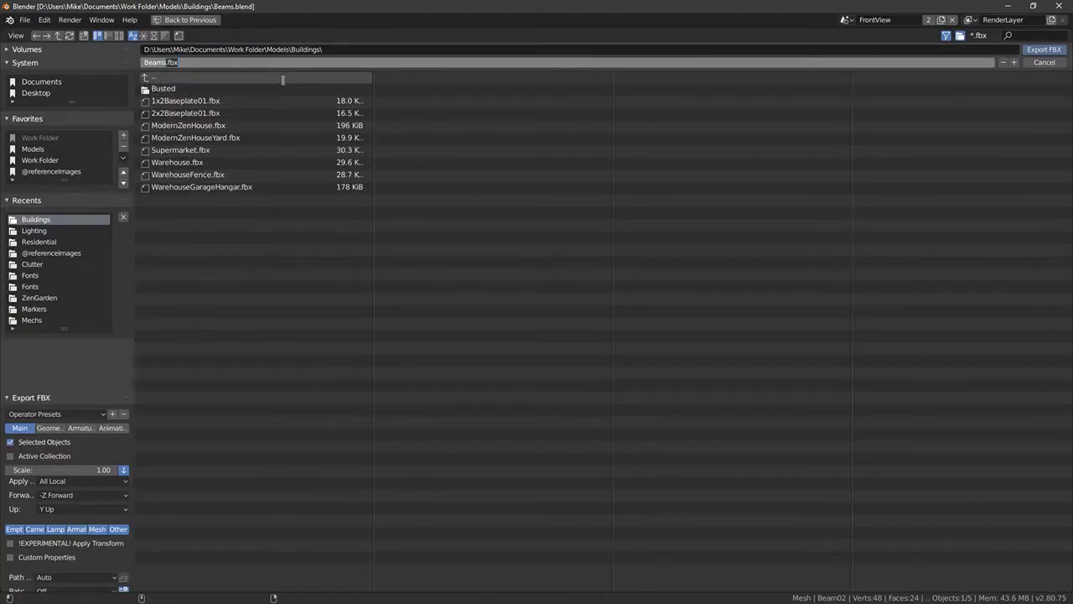
{"action": "type", "text": "Beam01.fbx"}
{"action": "key", "text": "Return"}
{"action": "left_click", "coordinate": [1044, 50]}
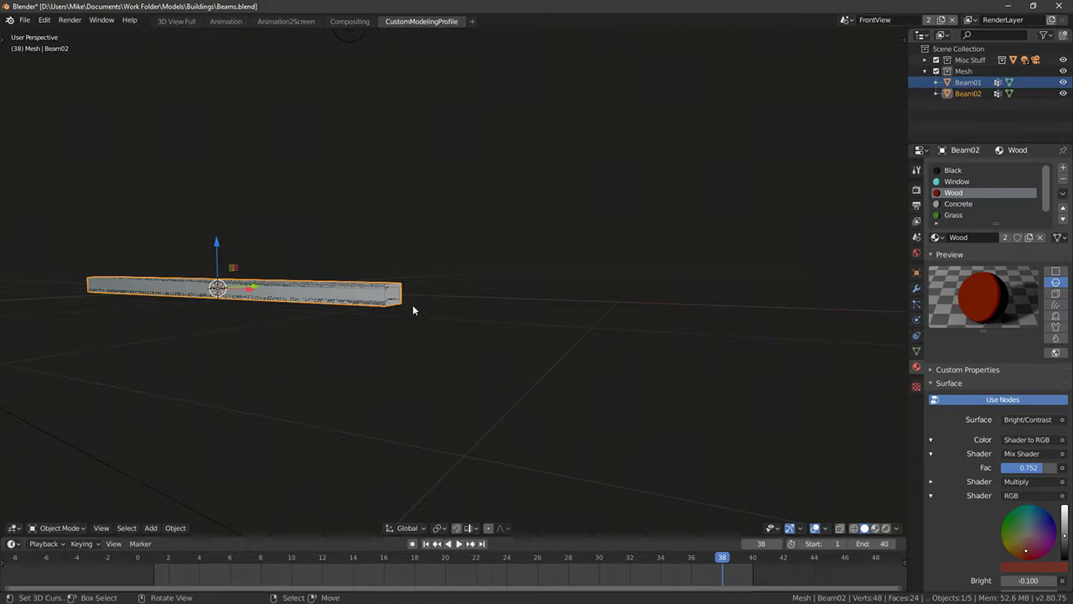
Step: Hide Beam02, select Beam01 and export it as an FBX file to the Buildings folder
{"action": "key", "text": "Delete"}
{"action": "left_click", "coordinate": [363, 302]}
{"action": "left_click", "coordinate": [25, 20]}
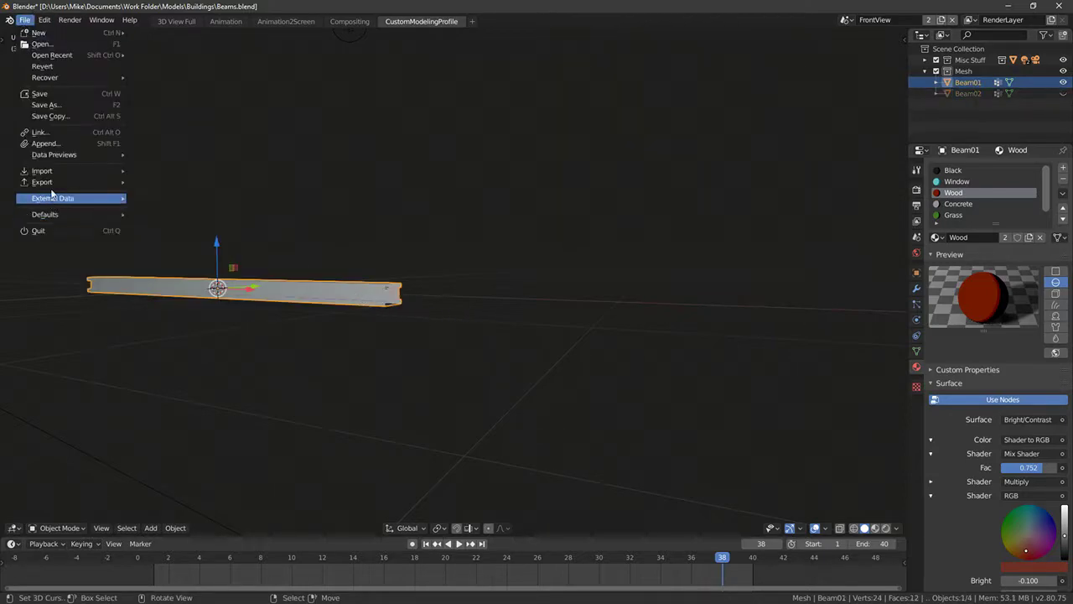
{"action": "mouse_move", "coordinate": [42, 182]}
{"action": "left_click", "coordinate": [167, 193]}
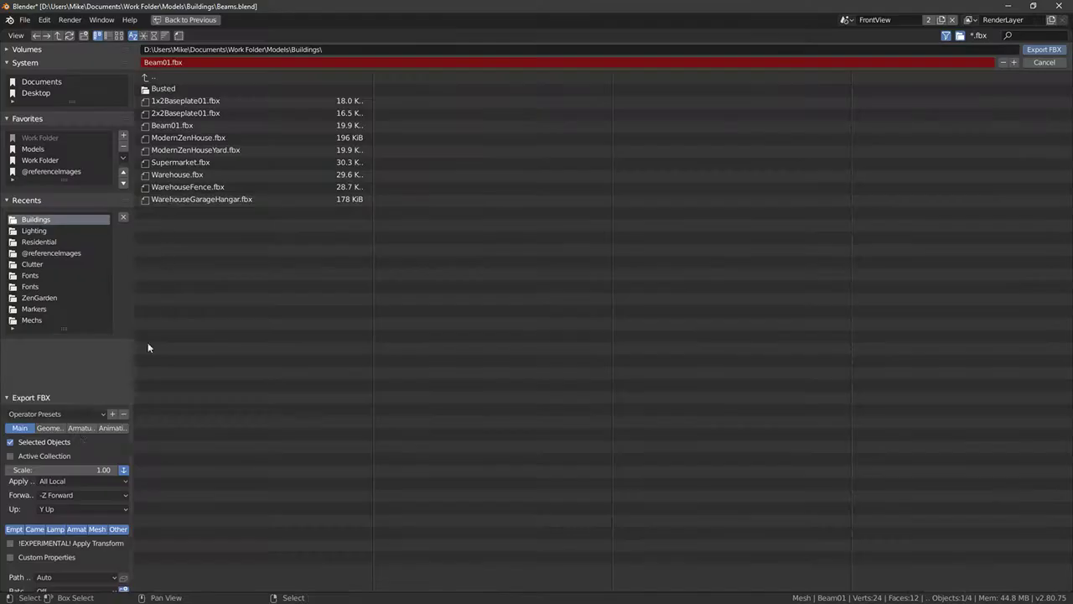
{"action": "left_click", "coordinate": [166, 62]}
{"action": "key", "text": "Return"}
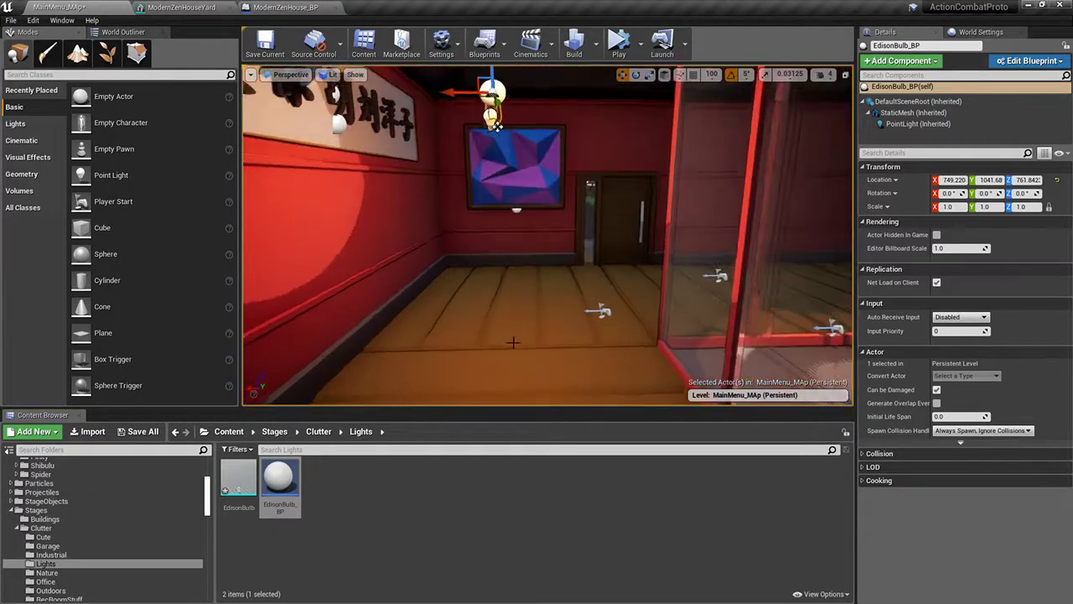
Step: Open the Industrial folder under Stages/Clutter in the project content
{"action": "left_click", "coordinate": [46, 518]}
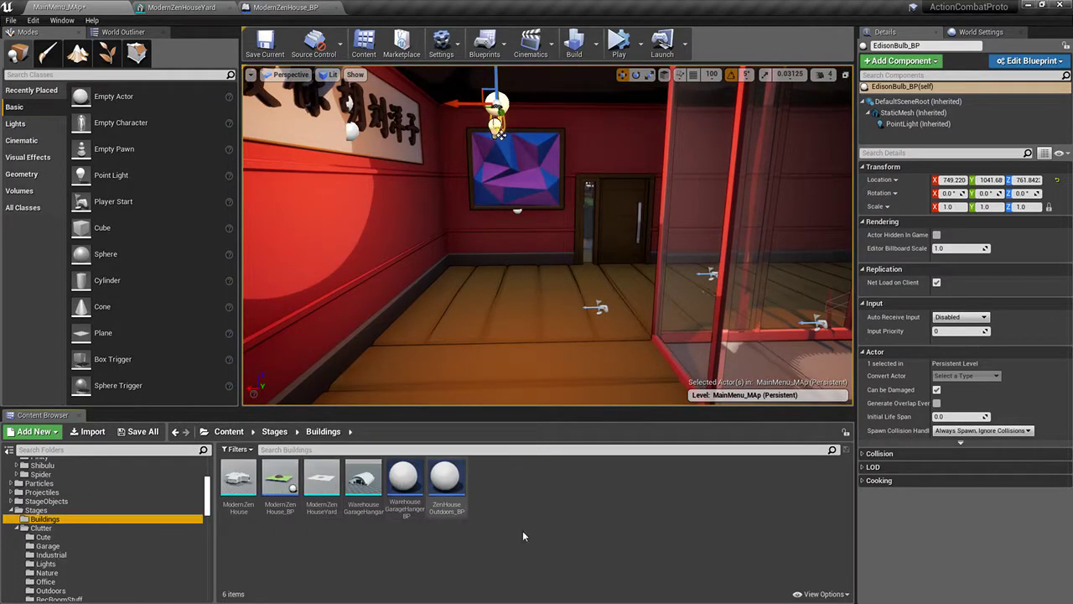
{"action": "scroll", "coordinate": [101, 519], "scroll_direction": "down", "scroll_amount": 2}
{"action": "left_click", "coordinate": [68, 519]}
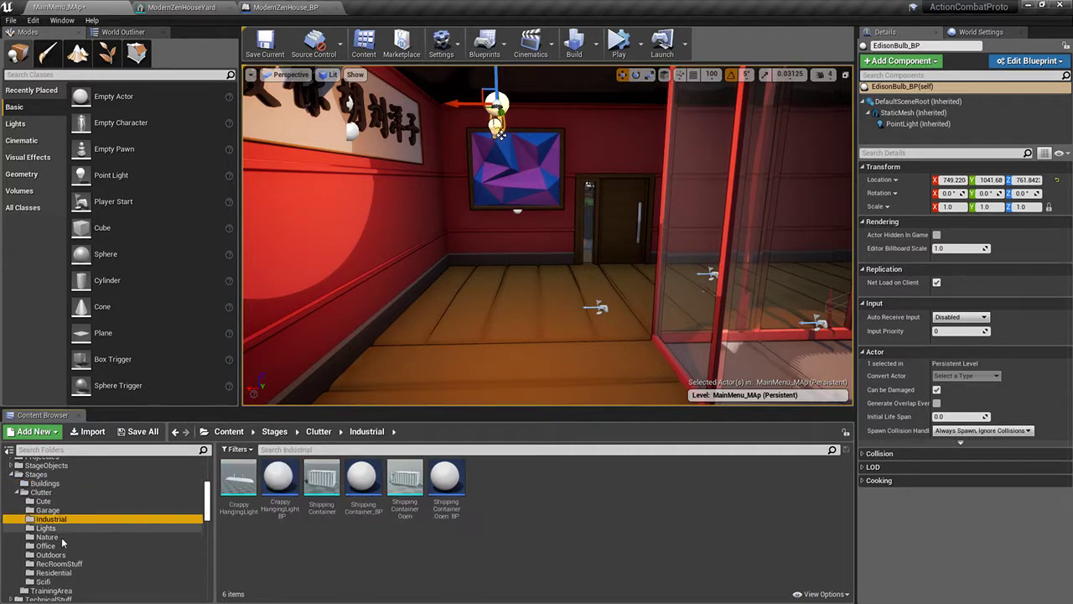
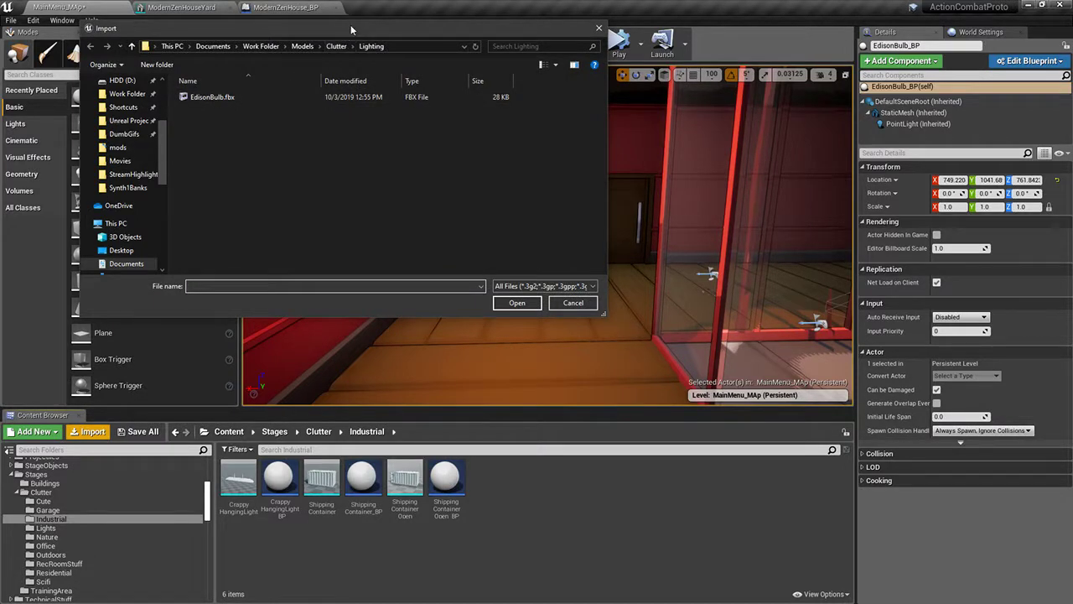
Step: Import Beam01.fbx and Beam02.fbx from the Models\Buildings folder with the default FBX options, and dismiss the message log
{"action": "left_click", "coordinate": [337, 46]}
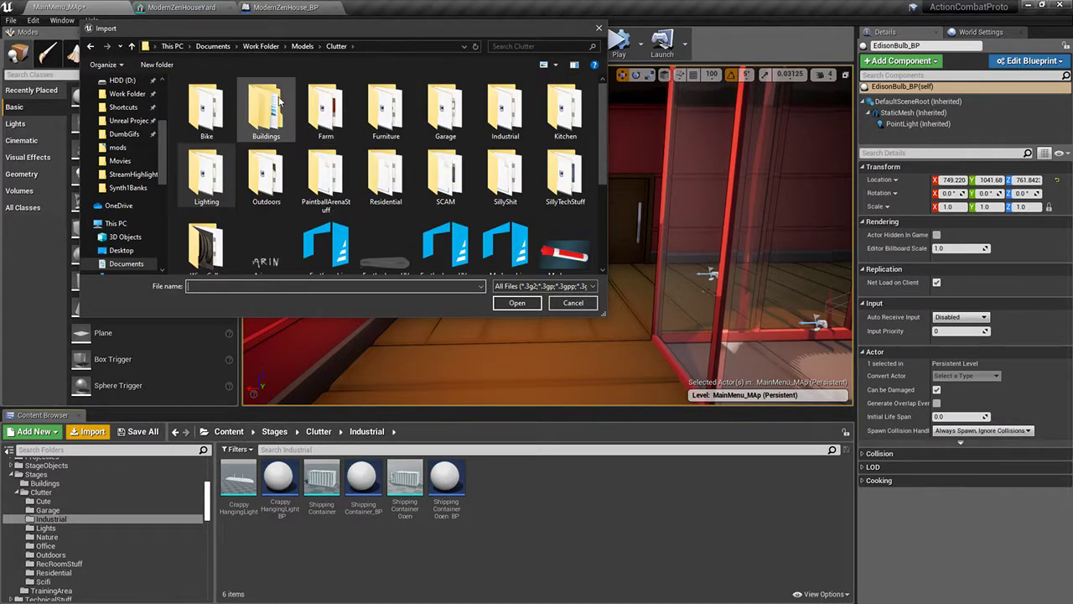
{"action": "left_click", "coordinate": [269, 120]}
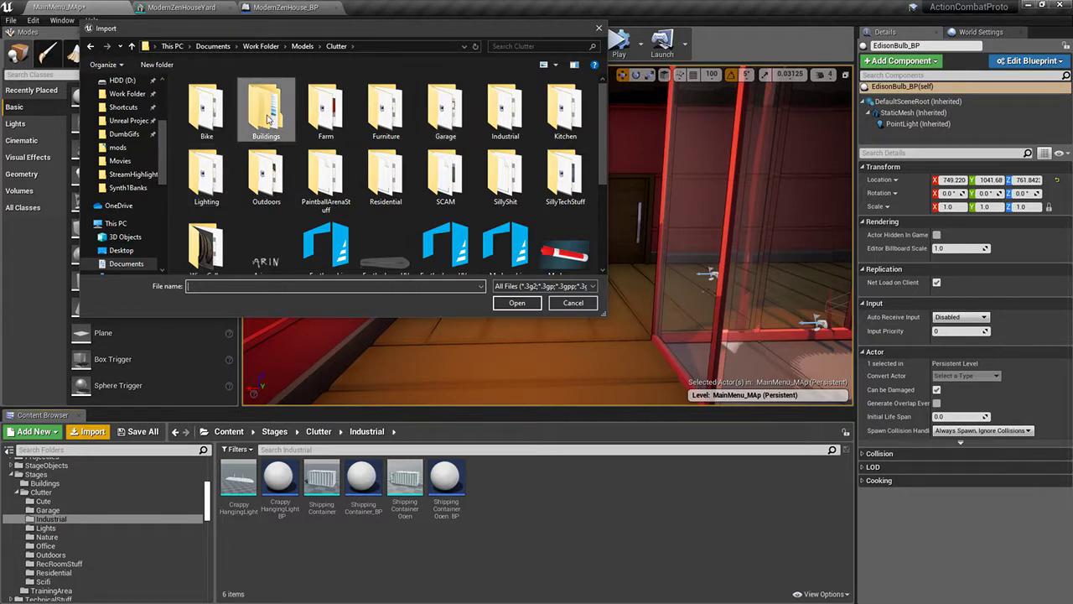
{"action": "double_click", "coordinate": [269, 120]}
{"action": "left_click", "coordinate": [299, 46]}
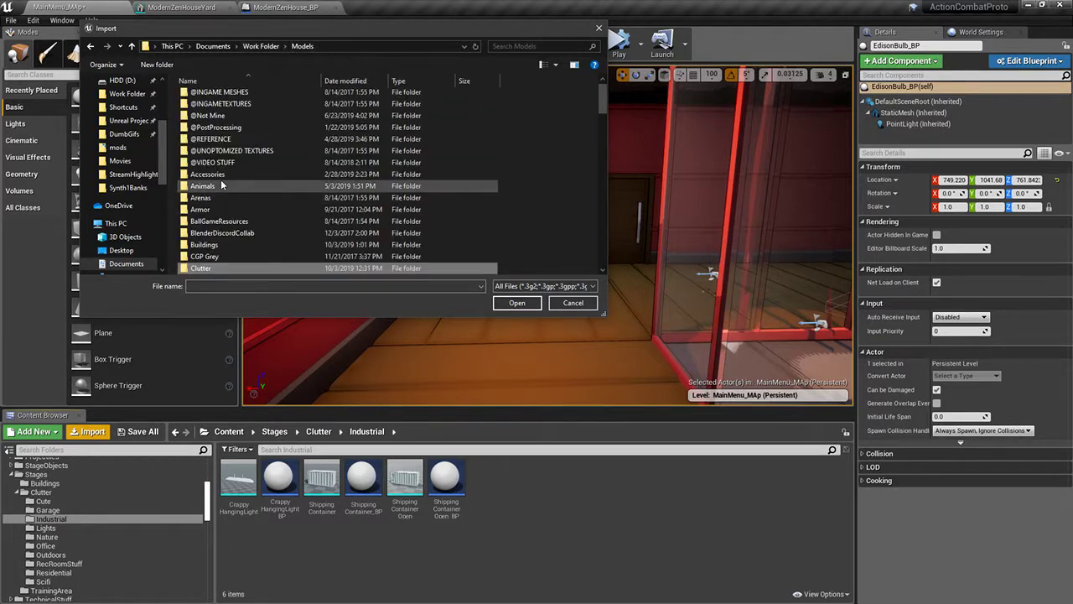
{"action": "double_click", "coordinate": [205, 244]}
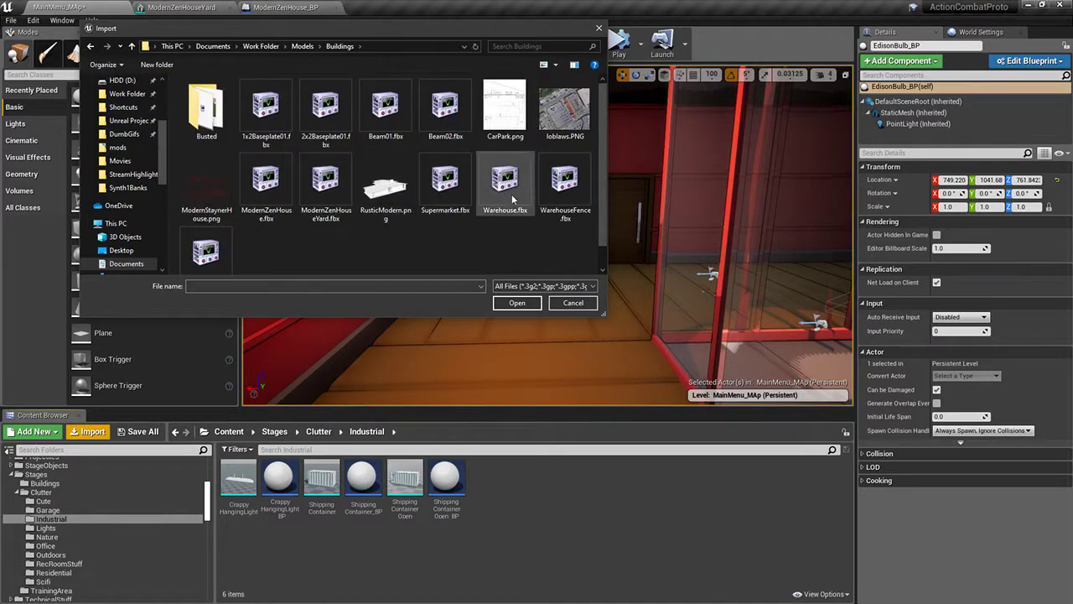
{"action": "left_click", "coordinate": [457, 119]}
{"action": "left_click", "coordinate": [385, 109], "text": "ctrl"}
{"action": "left_click", "coordinate": [516, 301]}
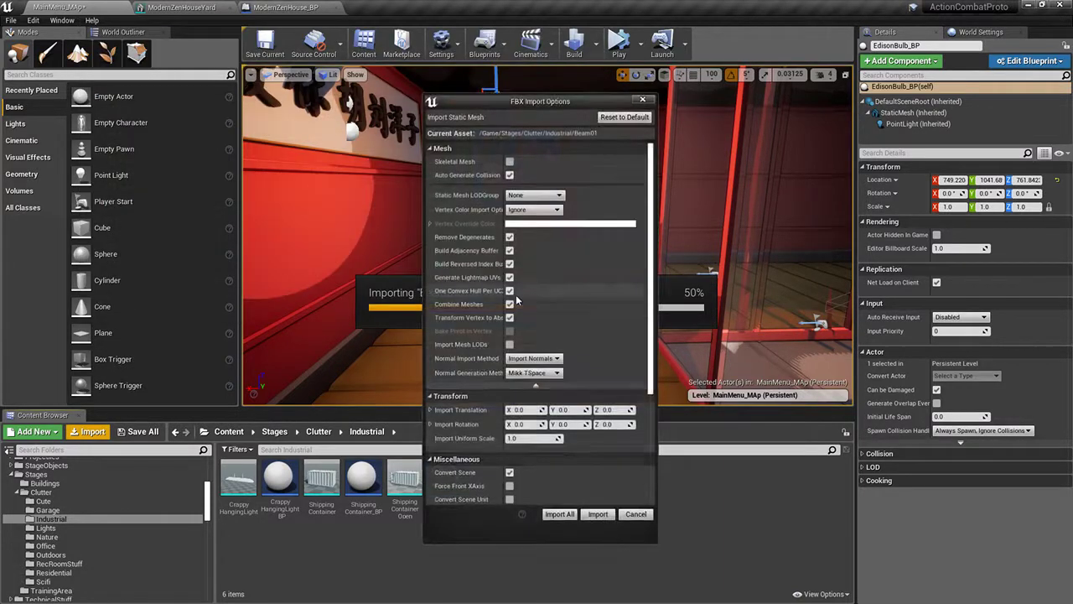
{"action": "left_click", "coordinate": [598, 514]}
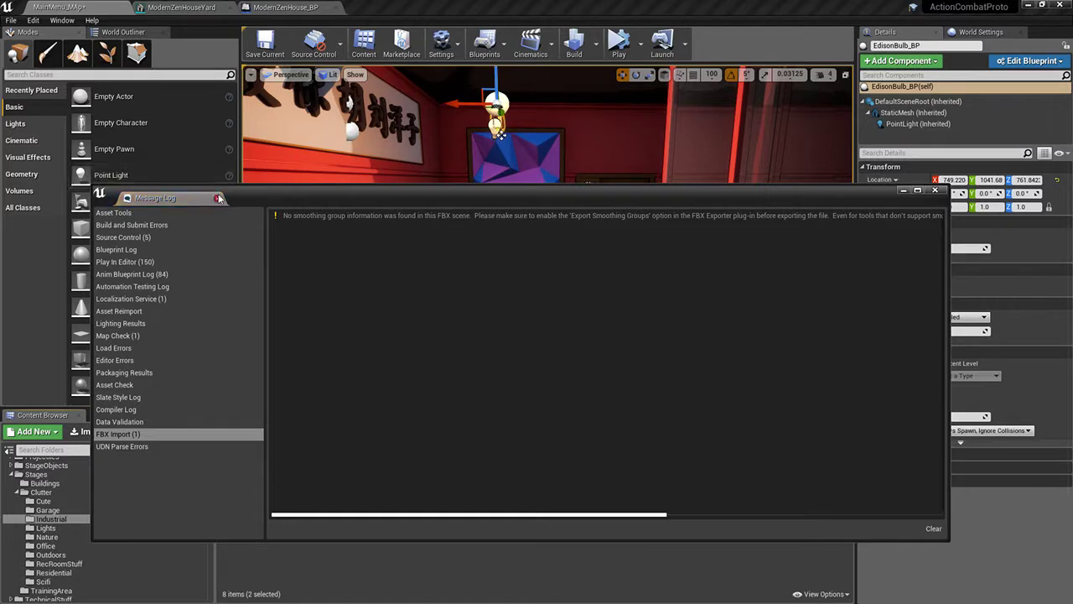
{"action": "left_click", "coordinate": [219, 198]}
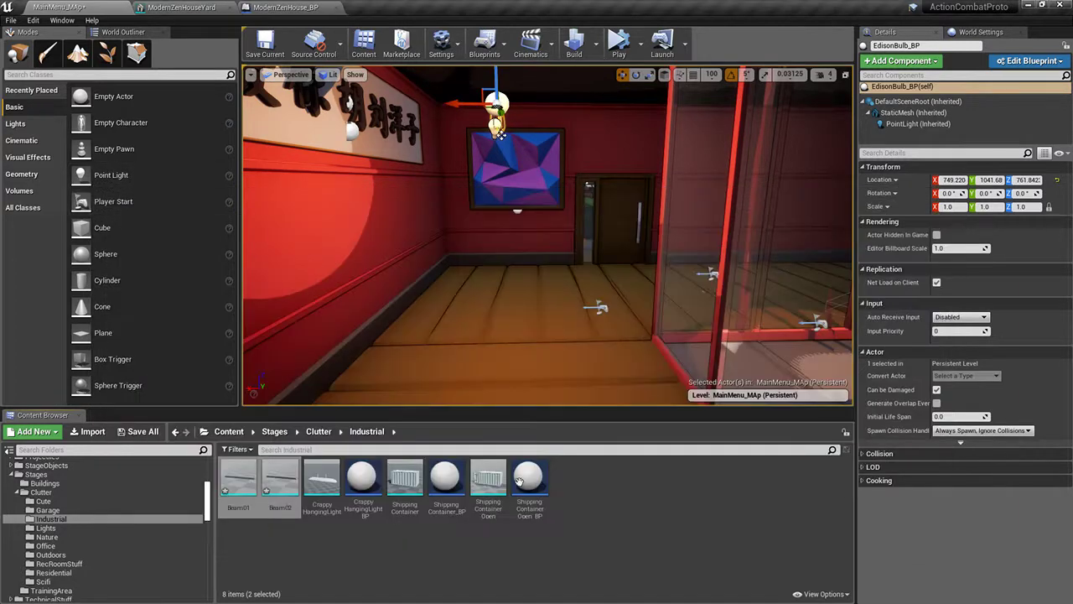
Step: Duplicate the CrappyHangingLight_BP blueprint and name the copy Beam01_BP
{"action": "left_click", "coordinate": [405, 482]}
{"action": "left_click", "coordinate": [366, 484]}
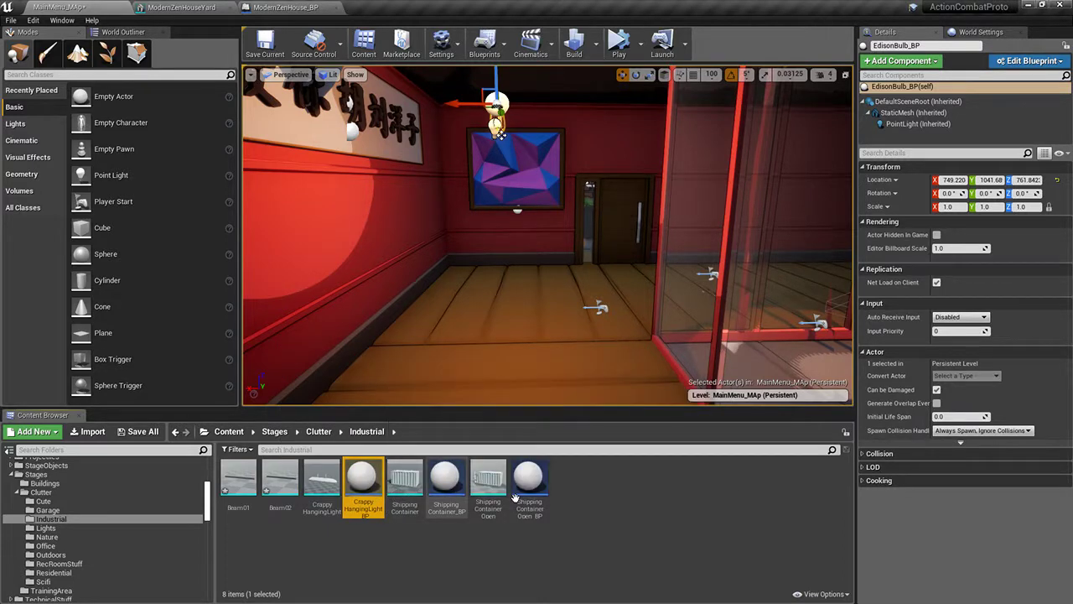
{"action": "key", "text": "ctrl+w"}
{"action": "type", "text": "B"}
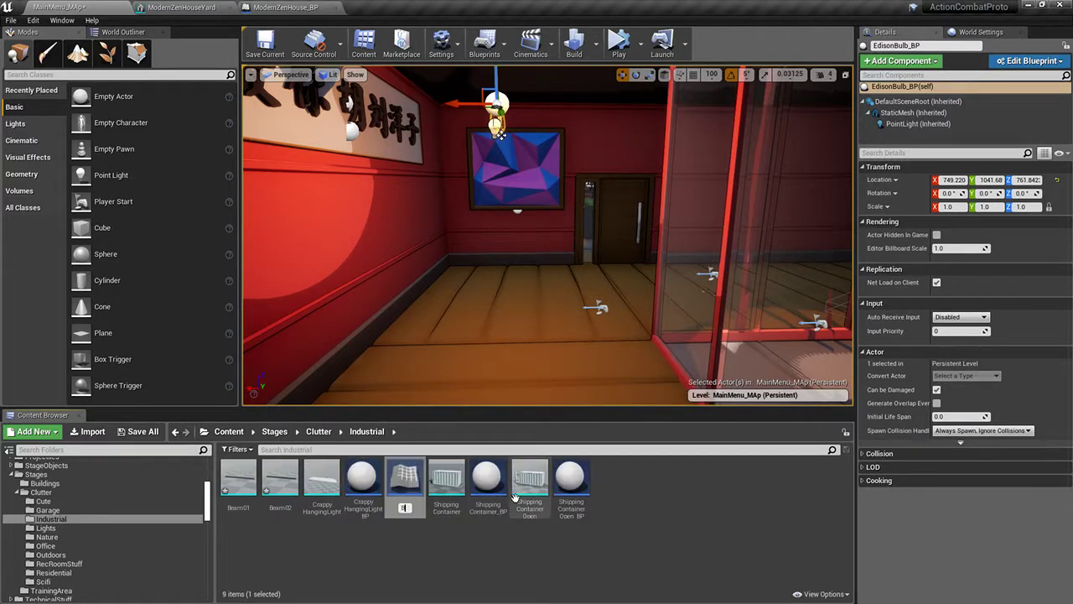
{"action": "type", "text": "eam01_BP"}
{"action": "key", "text": "Return"}
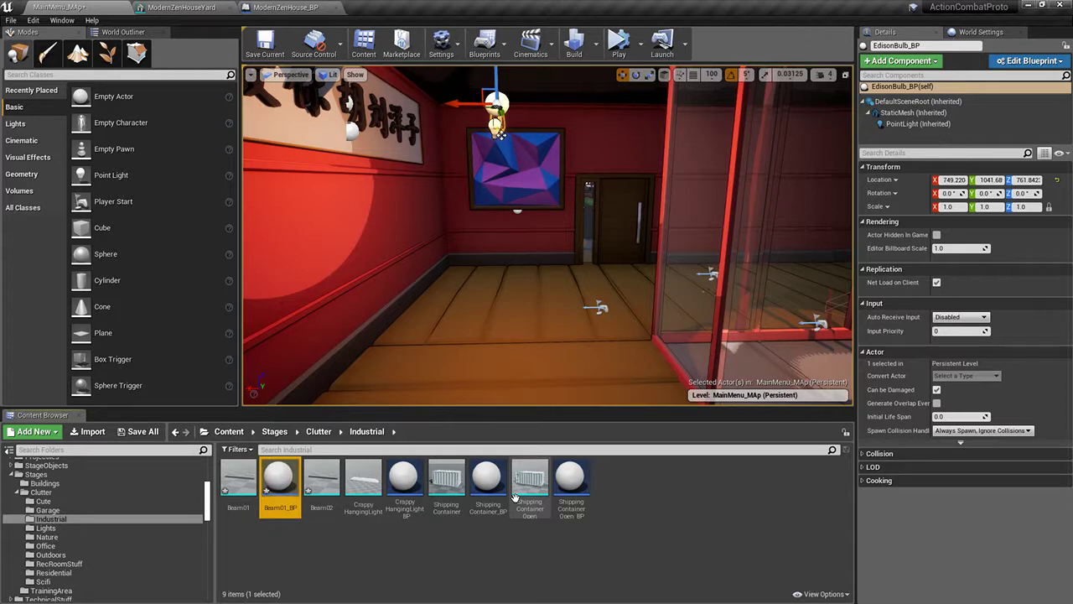
Step: Assign the Beam01 mesh to the StaticMesh component of Beam01_BP, and compile and save the blueprint
{"action": "double_click", "coordinate": [275, 477]}
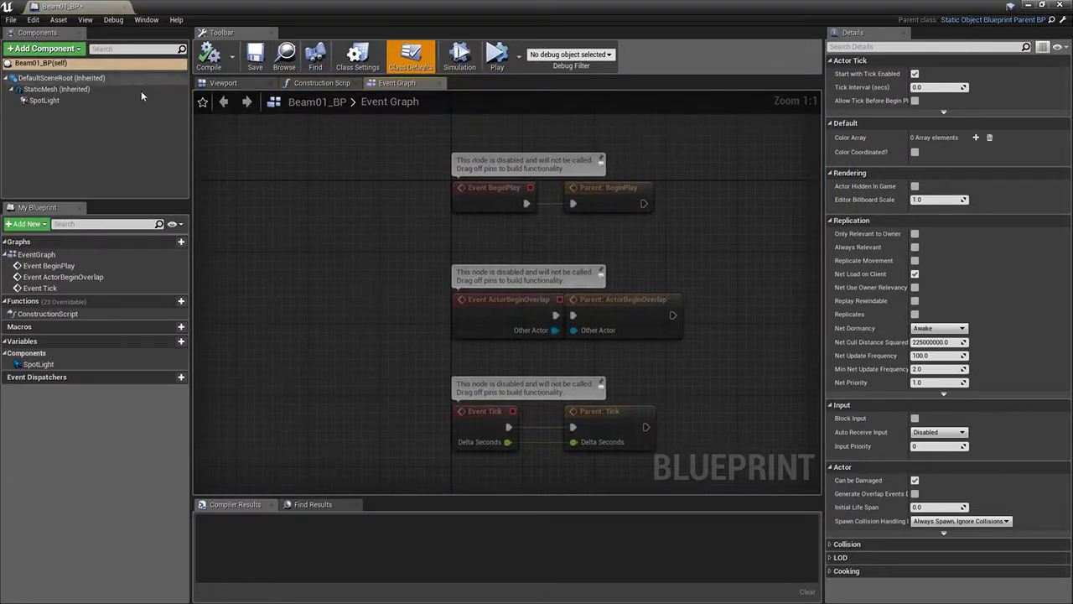
{"action": "left_click", "coordinate": [223, 83]}
{"action": "left_click", "coordinate": [209, 56]}
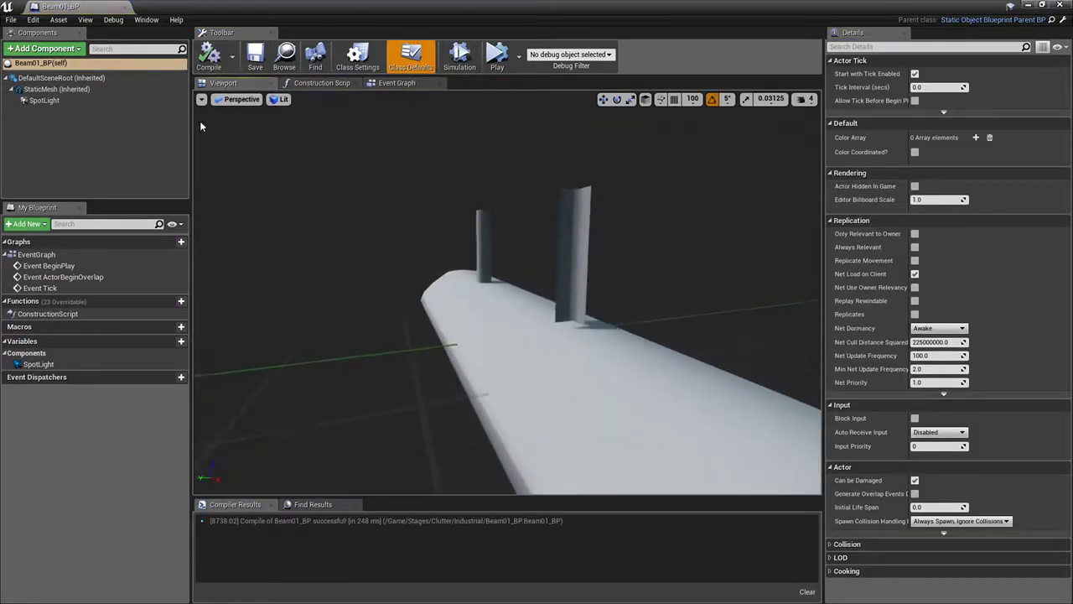
{"action": "left_click", "coordinate": [45, 99]}
{"action": "left_click", "coordinate": [79, 89]}
{"action": "left_click", "coordinate": [1001, 268]}
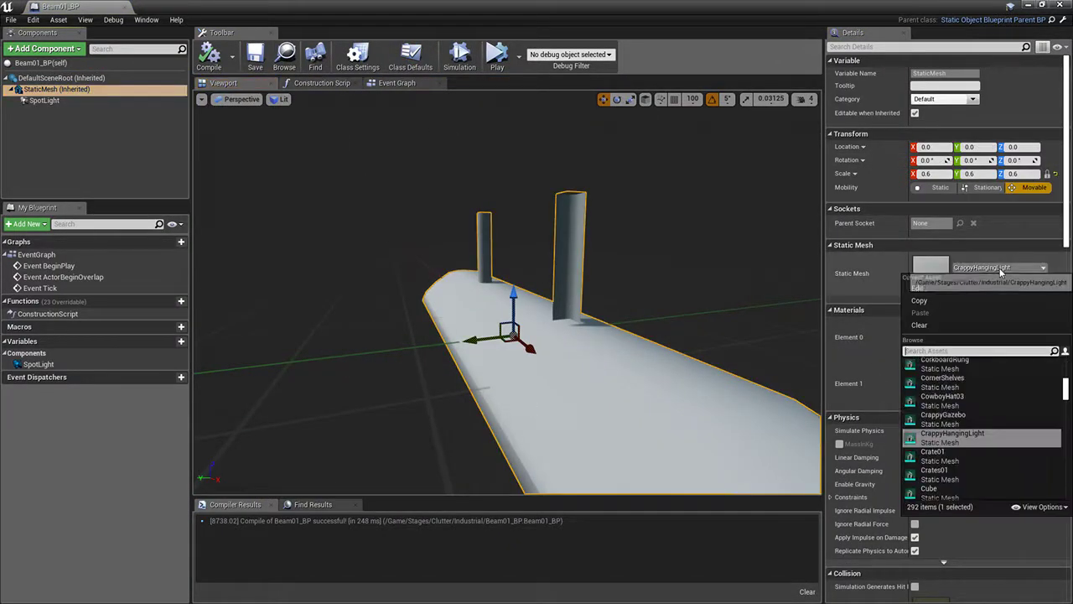
{"action": "left_click", "coordinate": [989, 378]}
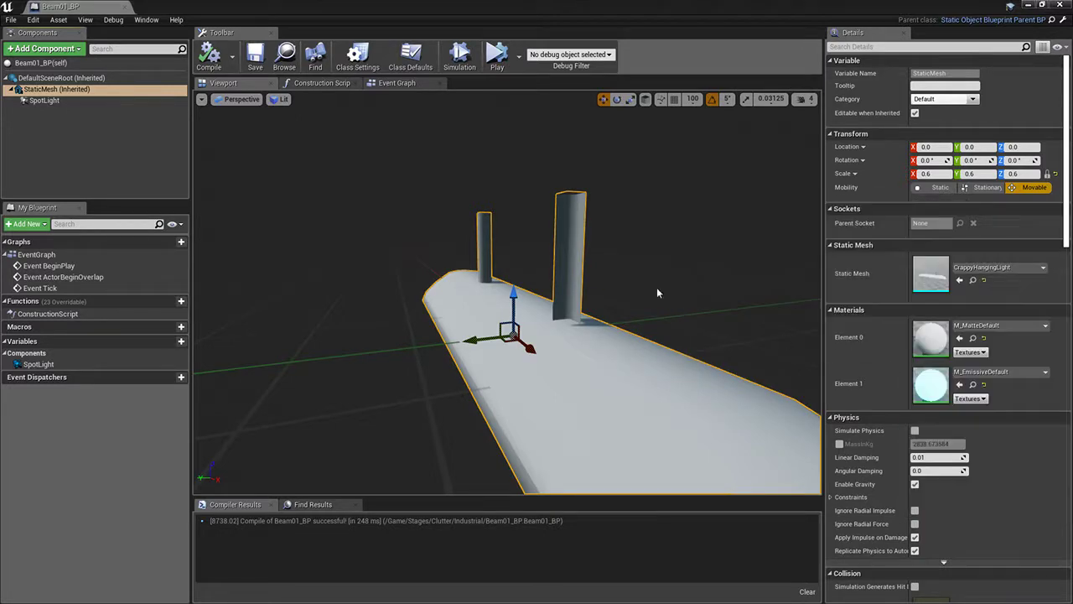
{"action": "left_click_drag", "start_coordinate": [522, 395], "coordinate": [534, 194], "text": "alt"}
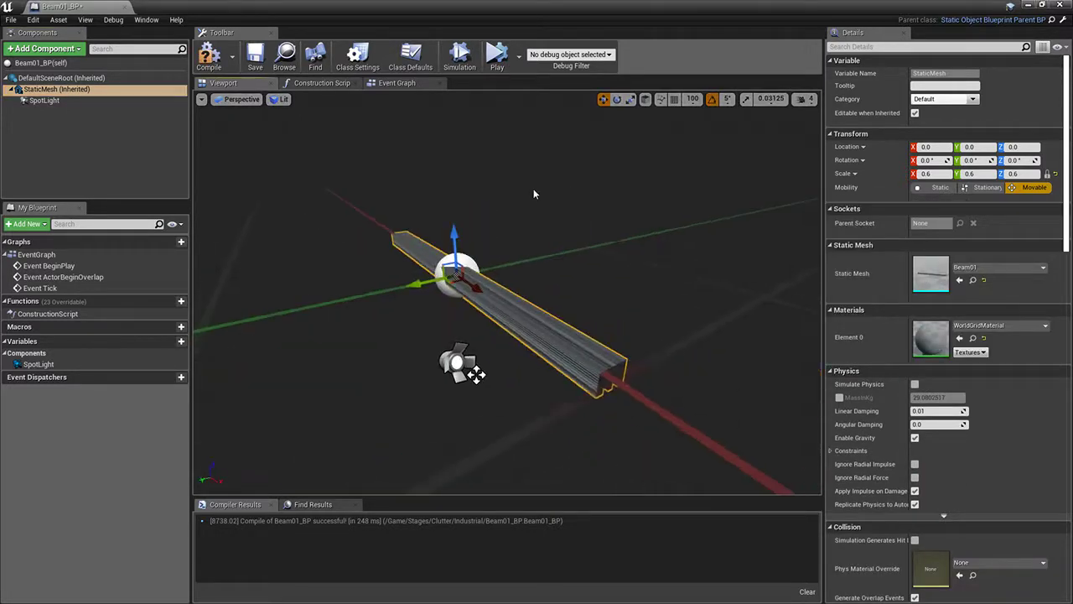
{"action": "left_click", "coordinate": [208, 56]}
{"action": "left_click", "coordinate": [256, 57]}
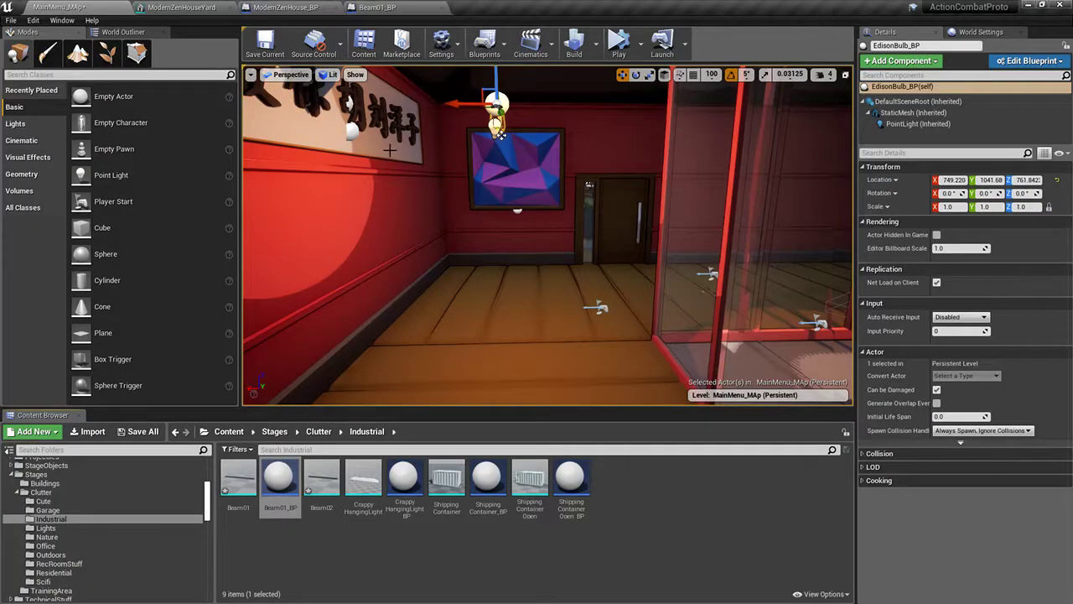
Step: Check the scale of ModernZenHouse_BP and its components in the level
{"action": "left_click", "coordinate": [390, 150]}
{"action": "left_click", "coordinate": [604, 164]}
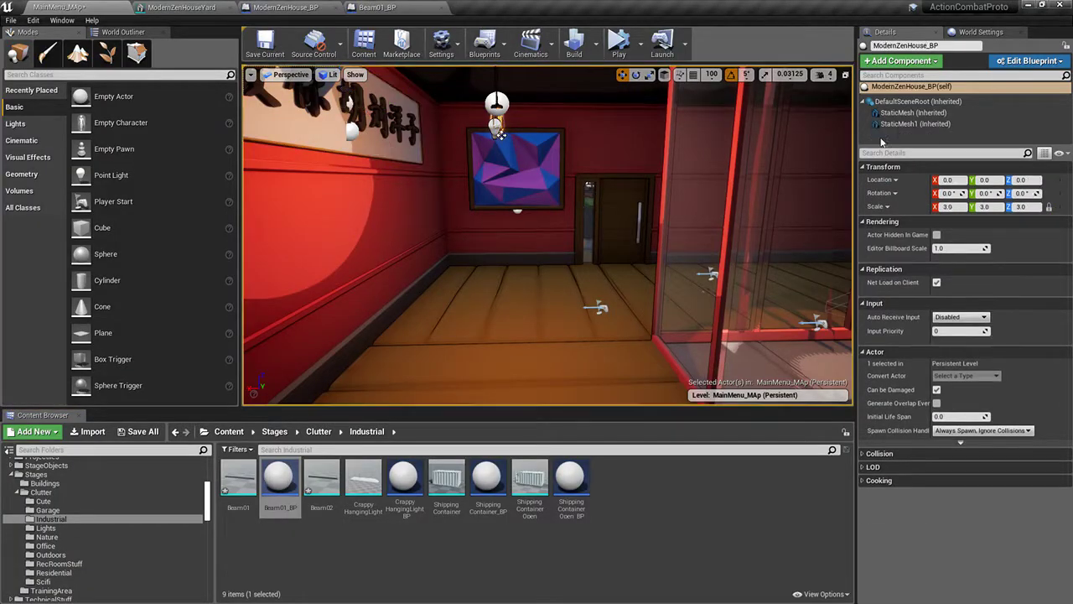
{"action": "left_click", "coordinate": [911, 101]}
{"action": "left_click", "coordinate": [921, 125]}
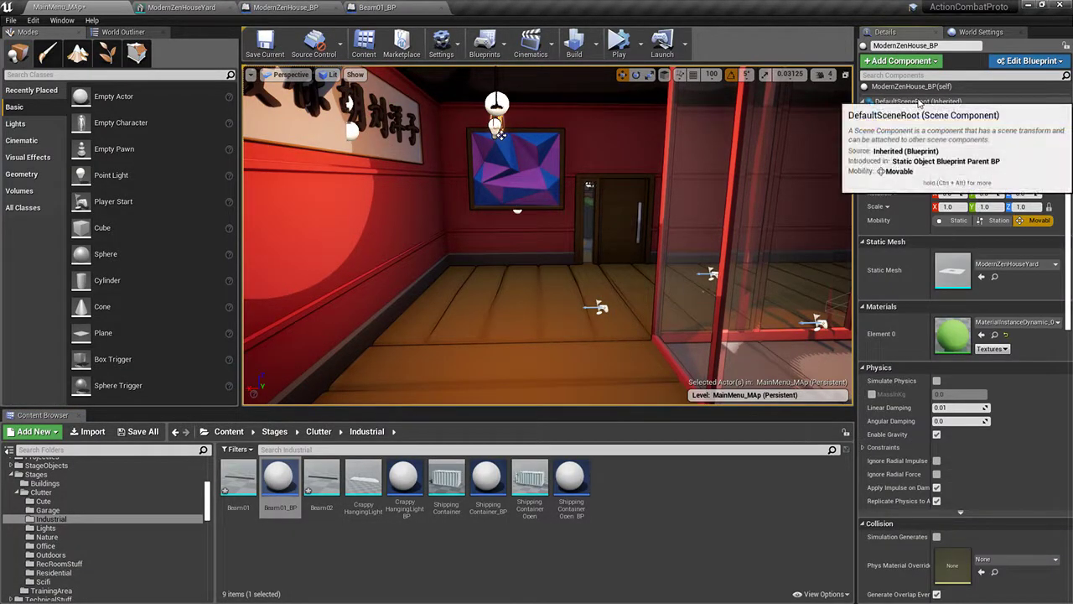
{"action": "left_click", "coordinate": [913, 101]}
Step: In Beam01_BP, set the StaticMesh scale to 1 and the DefaultSceneRoot scale to 3
{"action": "left_click", "coordinate": [435, 6]}
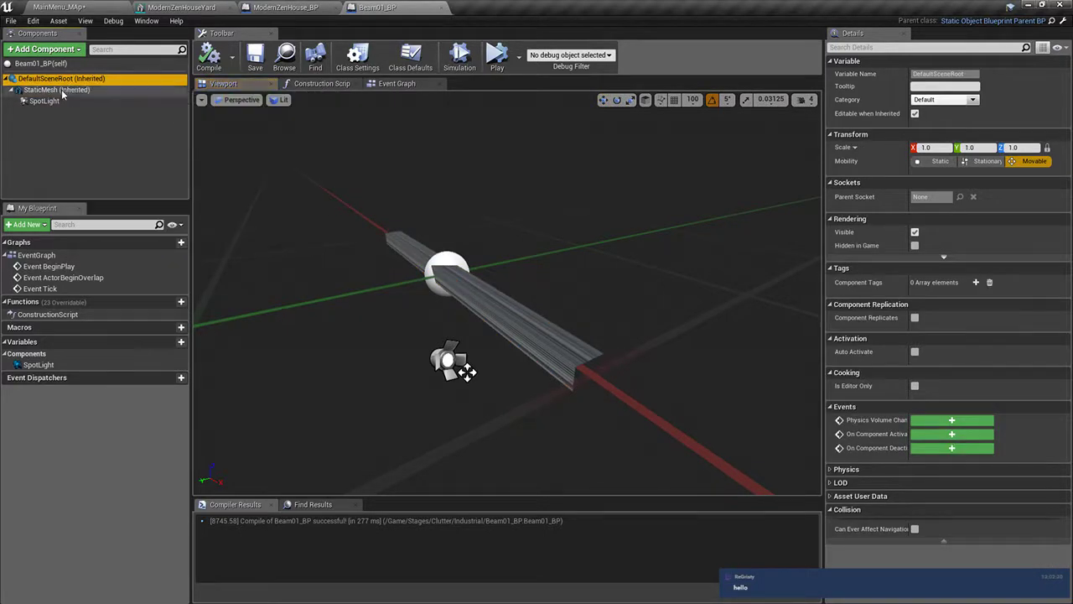
{"action": "left_click", "coordinate": [52, 89]}
{"action": "left_click", "coordinate": [931, 174]}
{"action": "type", "text": "1"}
{"action": "key", "text": "Return"}
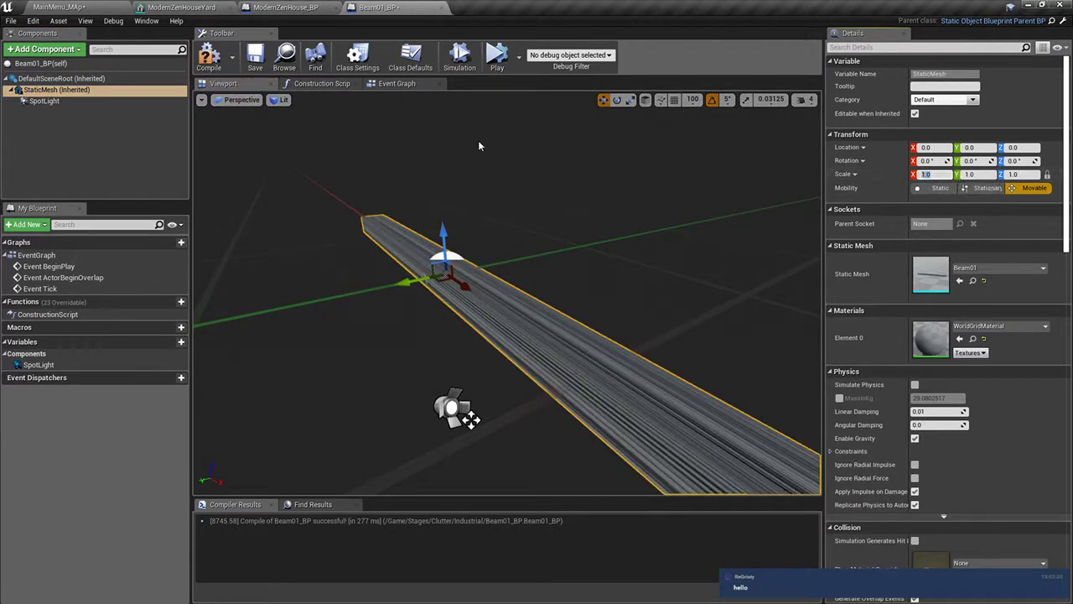
{"action": "left_click", "coordinate": [92, 78]}
{"action": "left_click", "coordinate": [929, 148]}
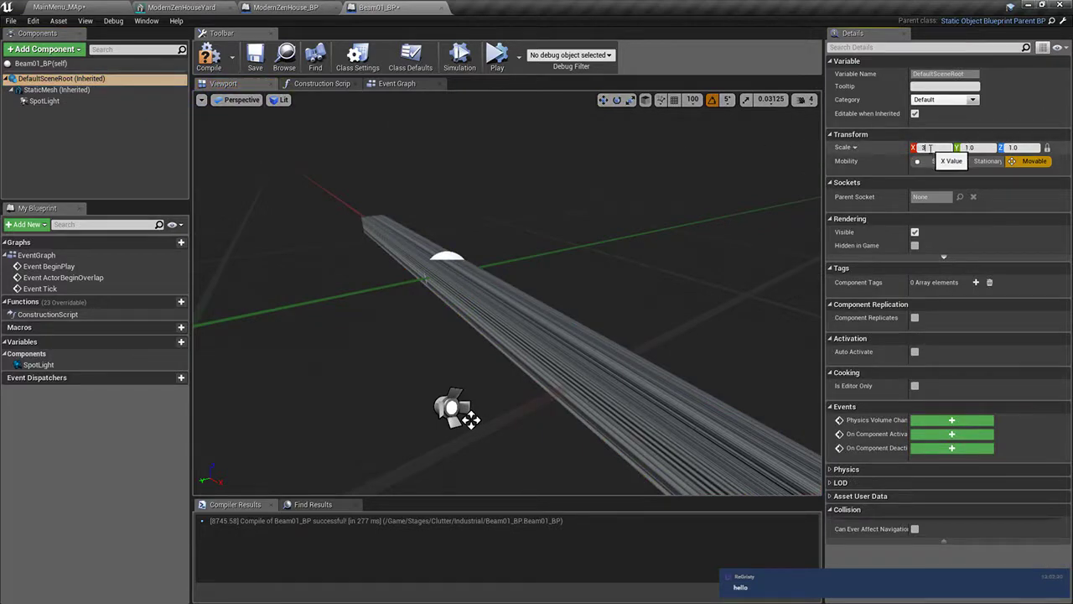
{"action": "type", "text": "3"}
{"action": "key", "text": "Return"}
{"action": "right_click_drag", "start_coordinate": [506, 292], "coordinate": [244, 130]}
Step: Delete the SpotLight component from Beam01_BP and compile the blueprint
{"action": "left_click", "coordinate": [56, 89]}
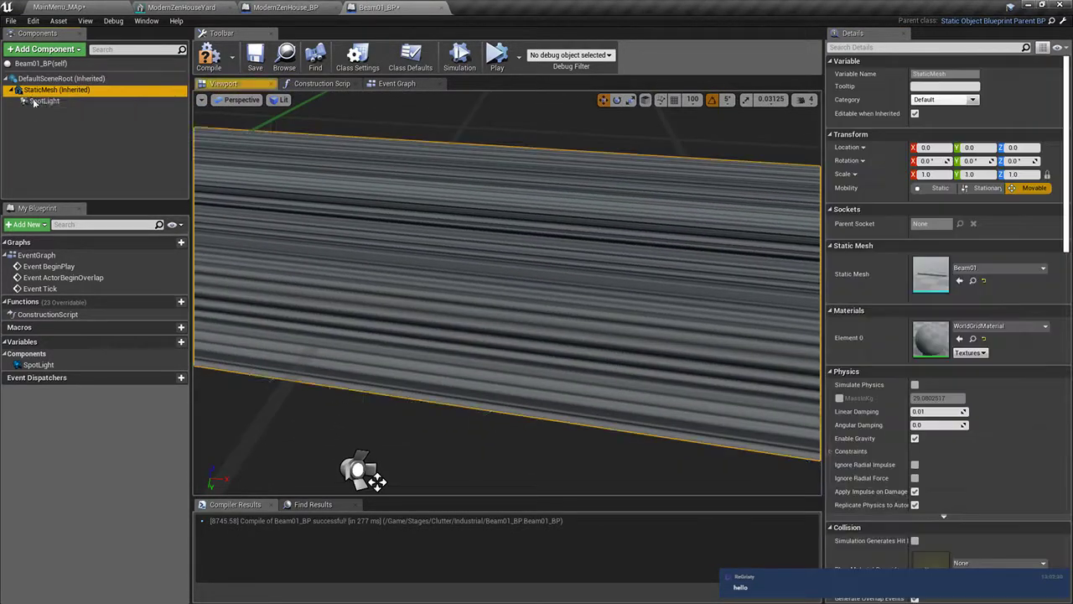
{"action": "left_click", "coordinate": [43, 101]}
{"action": "key", "text": "Delete"}
{"action": "left_click", "coordinate": [209, 57]}
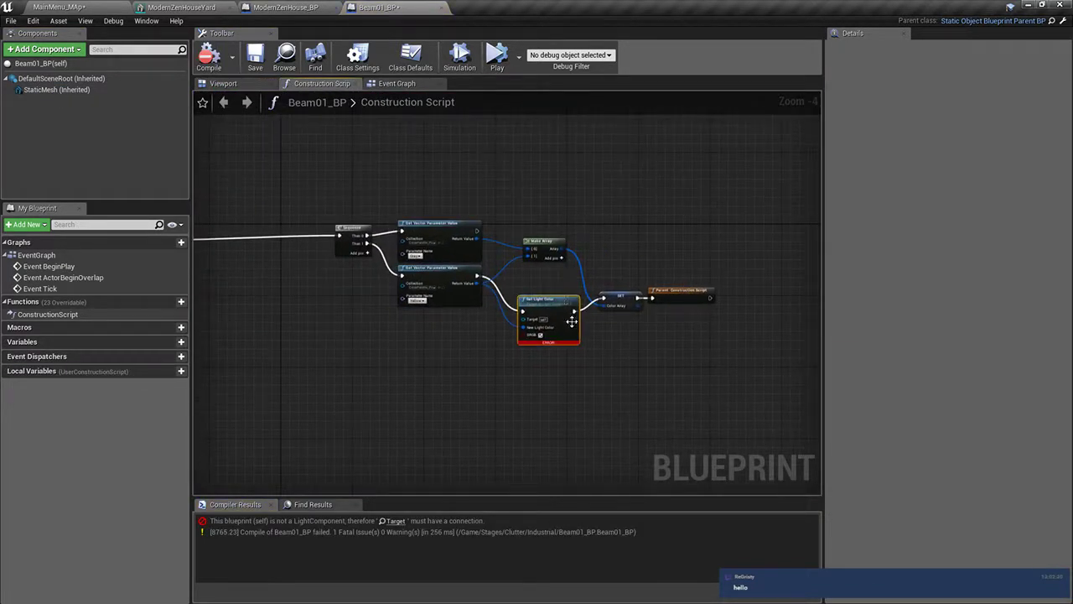
Step: Delete the Set Light Color node, connect the Yellow Get Vector Parameter Value node's execution output to SET Color Array, and recompile
{"action": "key", "text": "Delete"}
{"action": "scroll", "coordinate": [558, 364], "scroll_direction": "up", "scroll_amount": 3}
{"action": "left_click_drag", "start_coordinate": [628, 257], "coordinate": [373, 218]}
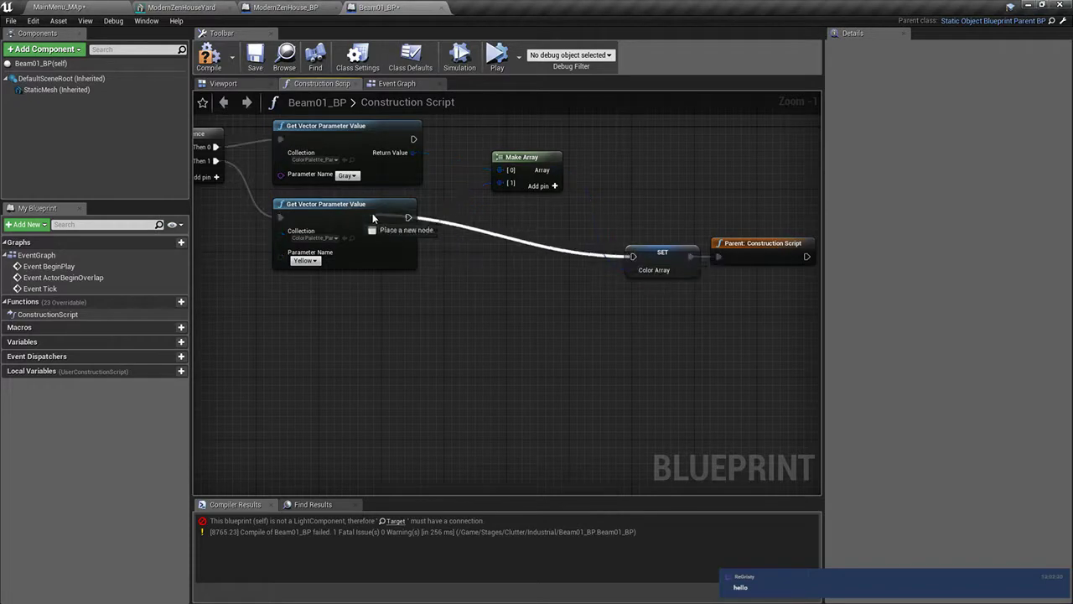
{"action": "left_click", "coordinate": [208, 57]}
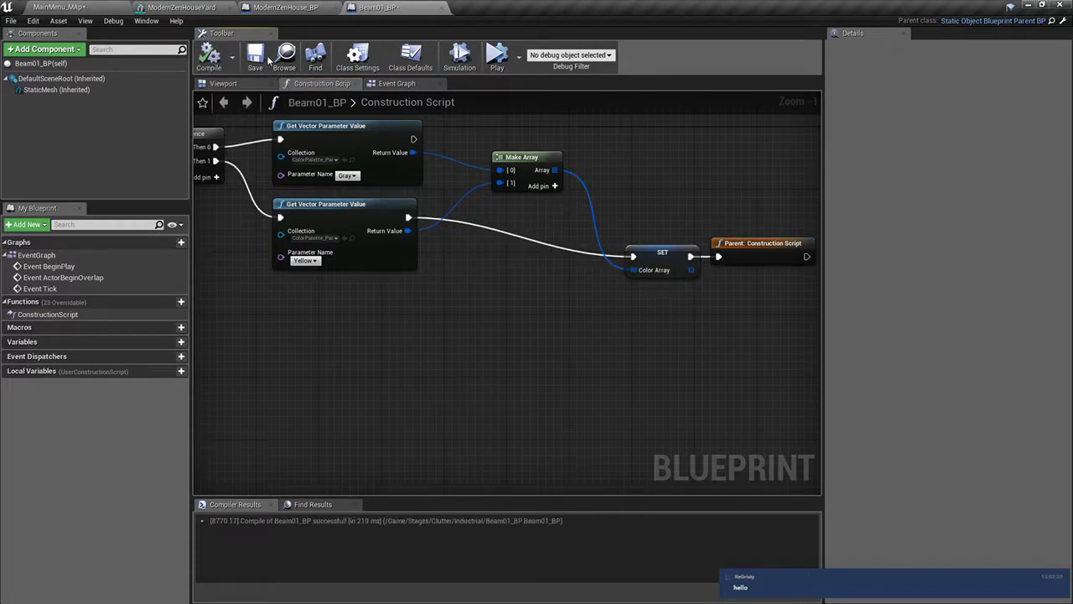
Step: Return to the MainMenu_MAp level, briefly simulate it and save the level
{"action": "left_click", "coordinate": [56, 6]}
{"action": "right_click_drag", "start_coordinate": [505, 263], "coordinate": [457, 266]}
{"action": "key", "text": "alt+s"}
{"action": "key", "text": "Escape"}
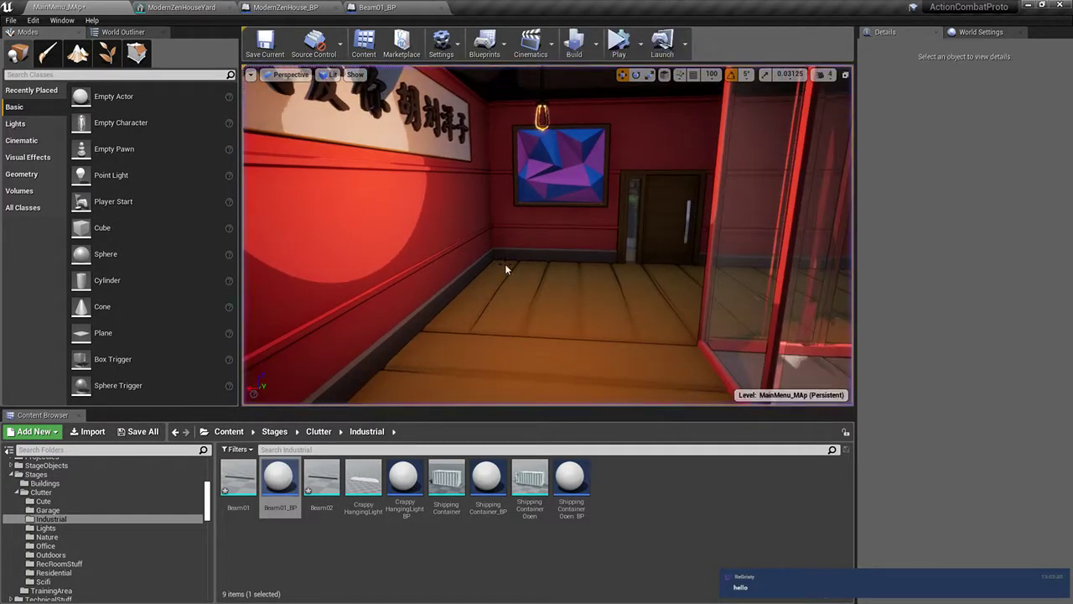
{"action": "key", "text": "ctrl+s"}
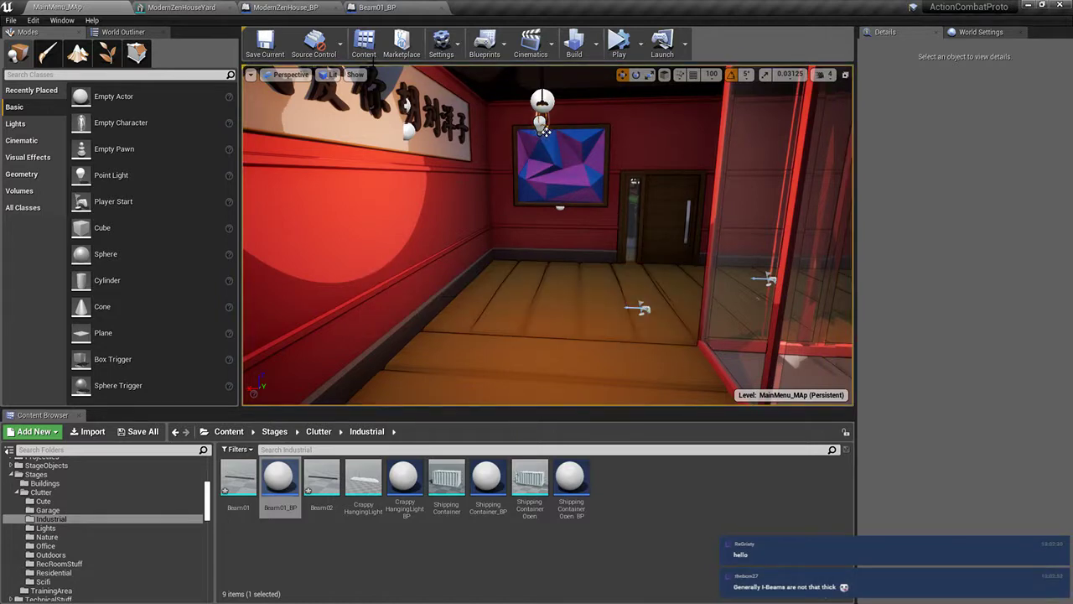
{"action": "left_click", "coordinate": [377, 7]}
{"action": "right_click_drag", "start_coordinate": [506, 250], "coordinate": [482, 293]}
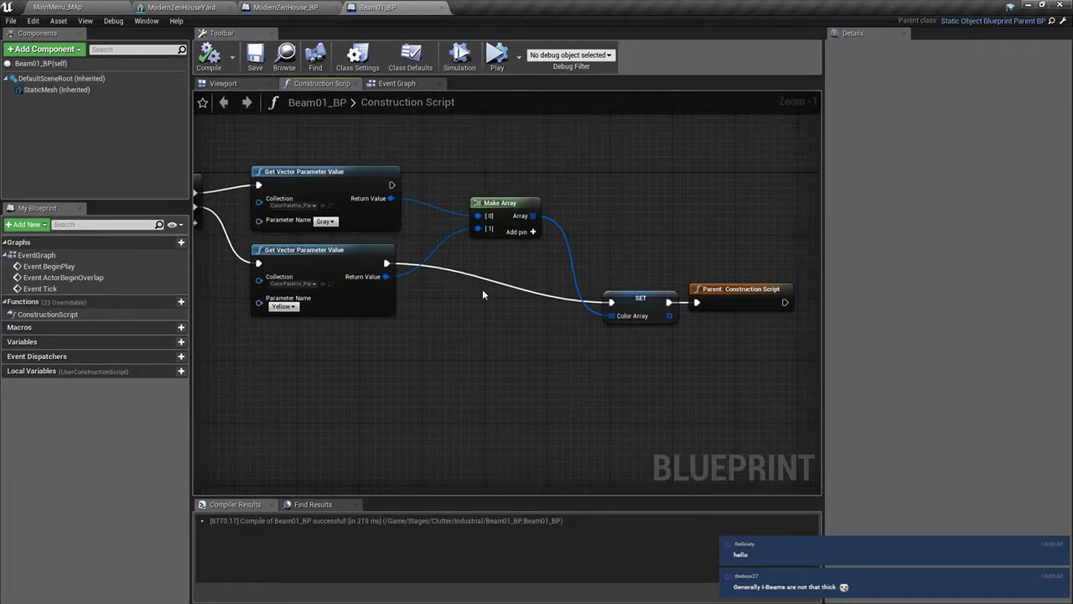
{"action": "right_click_drag", "start_coordinate": [587, 296], "coordinate": [605, 340]}
{"action": "left_click", "coordinate": [86, 5]}
{"action": "right_click_drag", "start_coordinate": [540, 102], "coordinate": [587, 117]}
{"action": "key", "text": "s"}
{"action": "right_click_drag", "start_coordinate": [515, 178], "coordinate": [518, 179]}
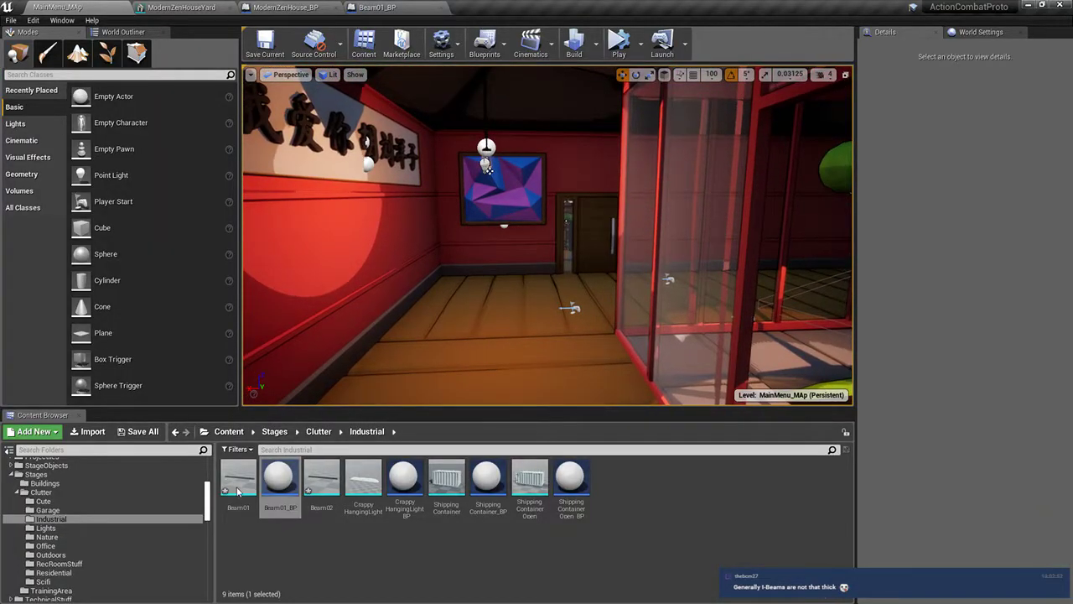
Step: Open the Beam01 static mesh and assign M_MatteDefault to its Wood material slot
{"action": "double_click", "coordinate": [238, 482]}
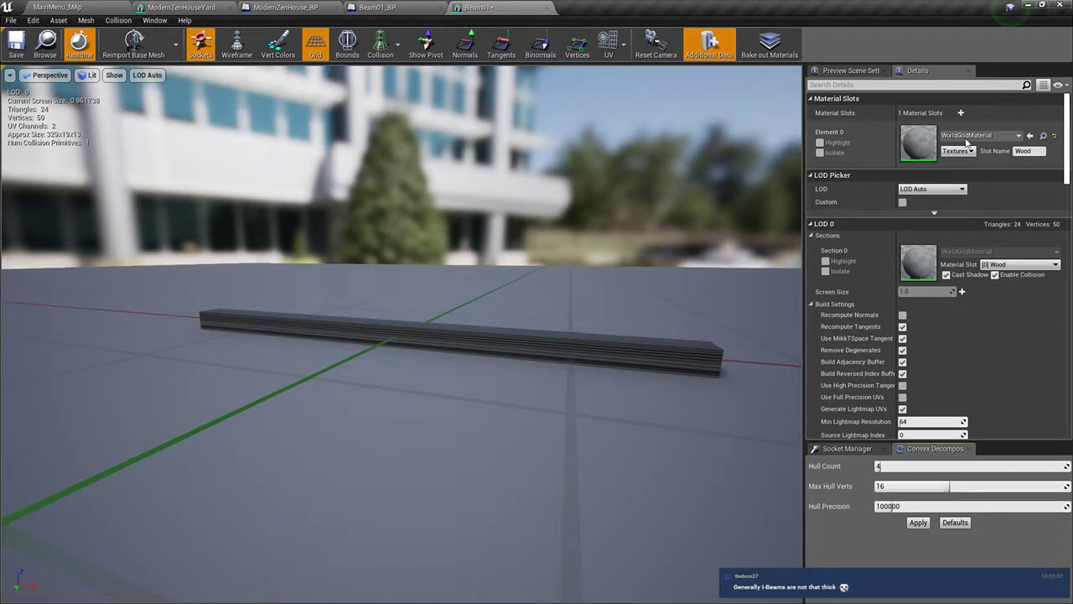
{"action": "left_click", "coordinate": [964, 139]}
{"action": "type", "text": "mat"}
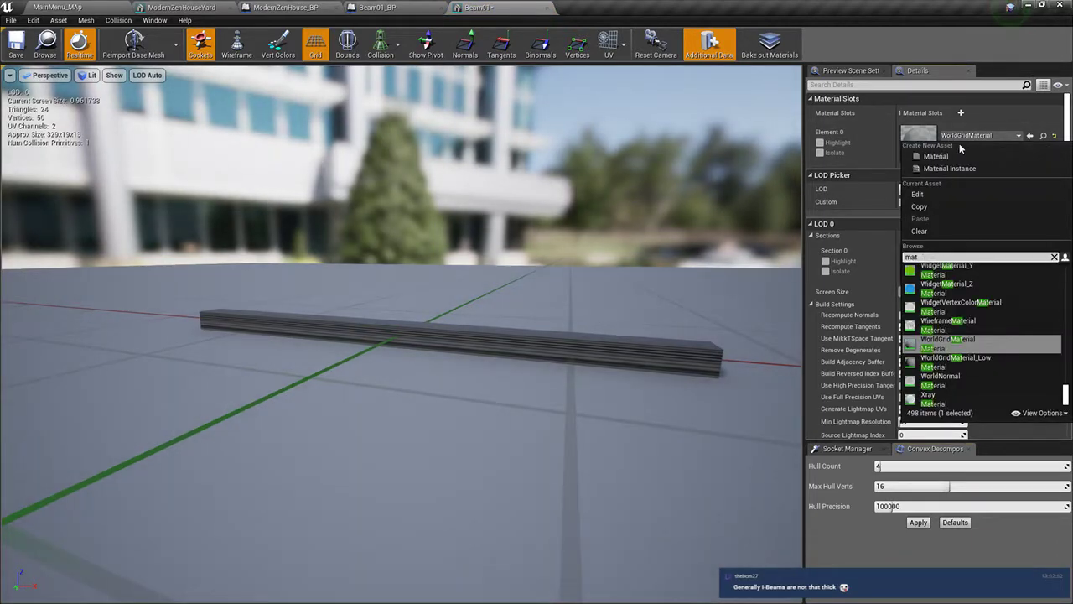
{"action": "type", "text": "tedefa"}
{"action": "left_click", "coordinate": [937, 275]}
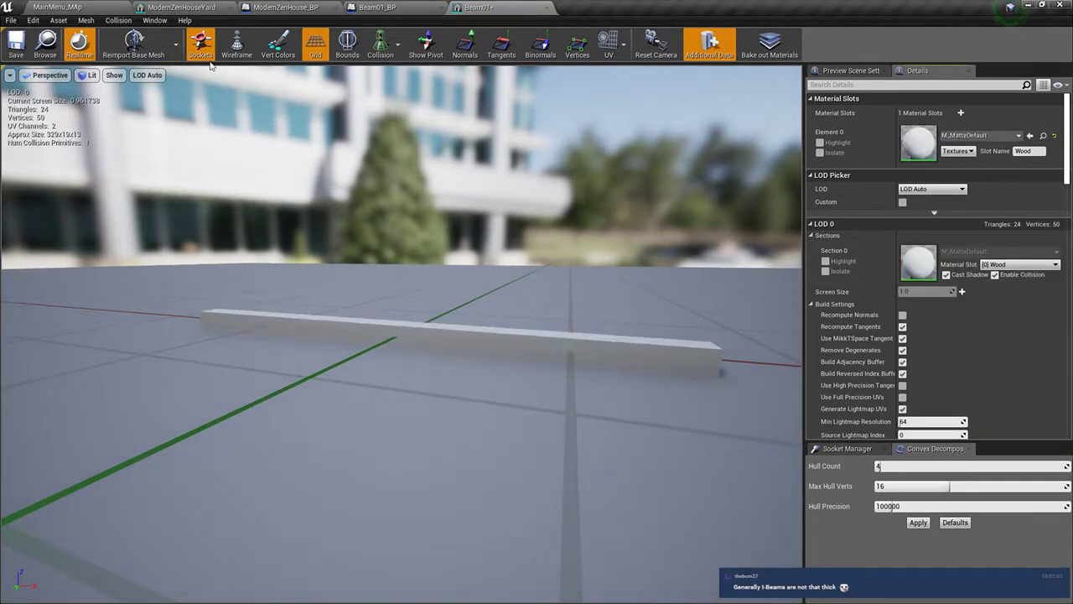
Step: Open the Beam02 static mesh, assign M_MatteDefault to its Wood material slot and save the mesh
{"action": "left_click", "coordinate": [57, 7]}
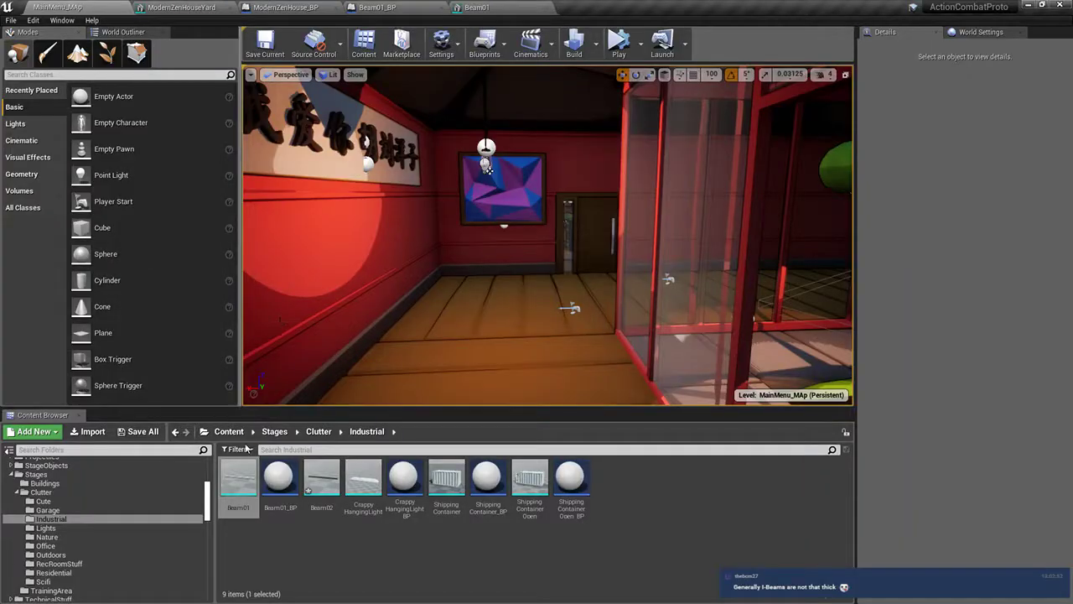
{"action": "double_click", "coordinate": [324, 487]}
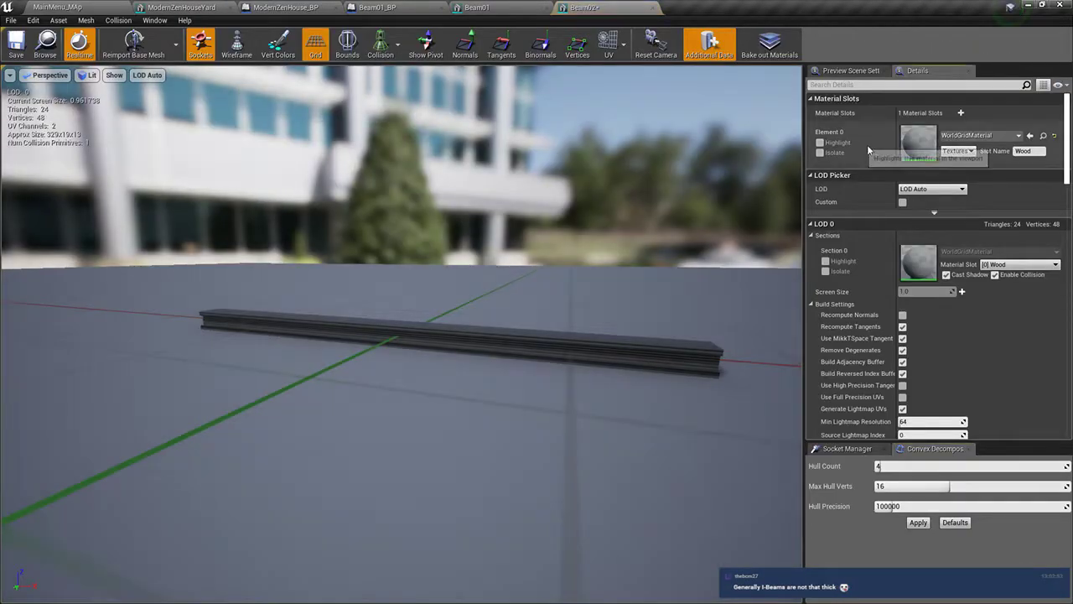
{"action": "right_click", "coordinate": [946, 144]}
{"action": "left_click", "coordinate": [947, 136]}
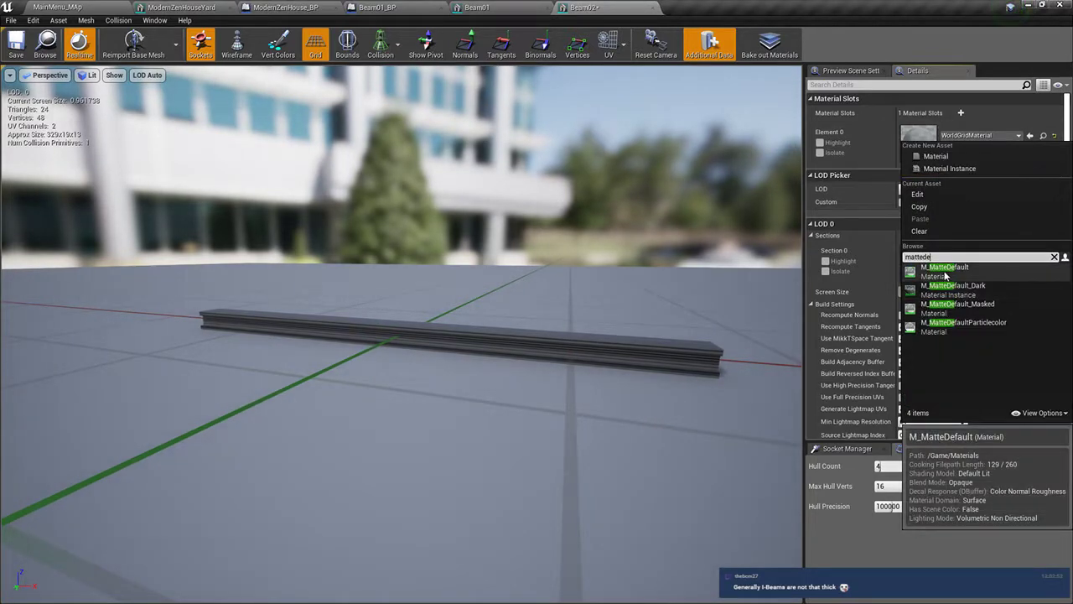
{"action": "left_click", "coordinate": [963, 293]}
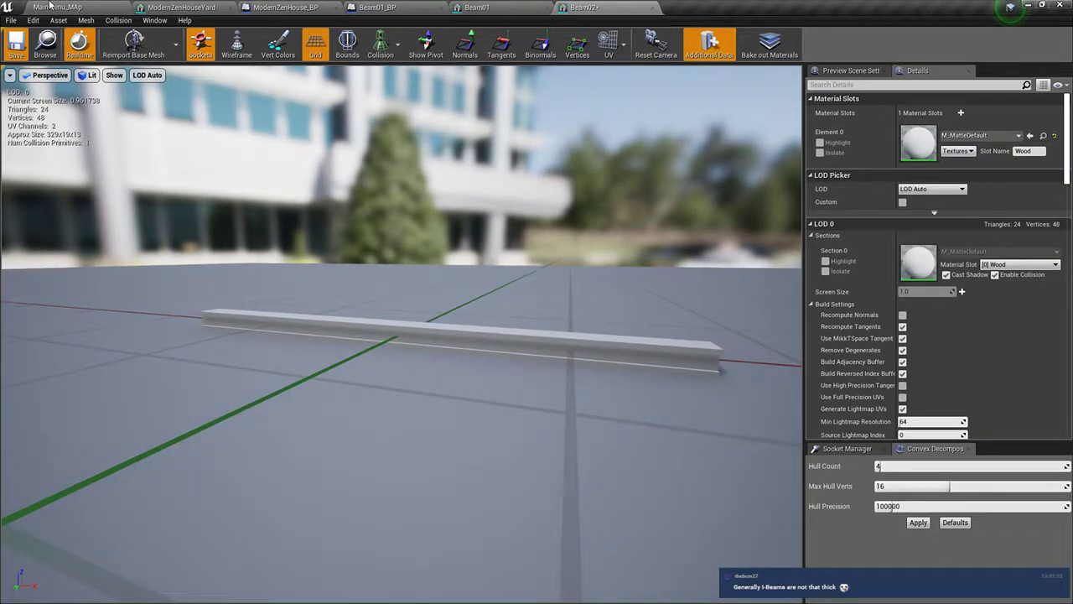
Step: Return to the MainMenu_MAp level and duplicate the Beam01_BP blueprint as Beam02_BP in the Industrial folder
{"action": "left_click", "coordinate": [51, 7]}
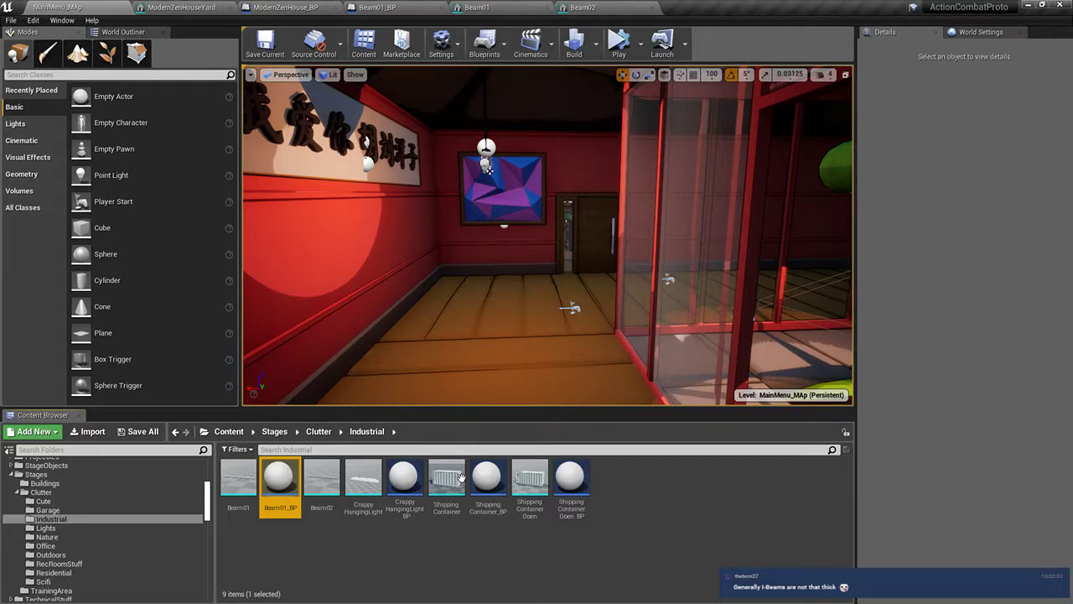
{"action": "key", "text": "ctrl+w"}
{"action": "type", "text": "Beam02"}
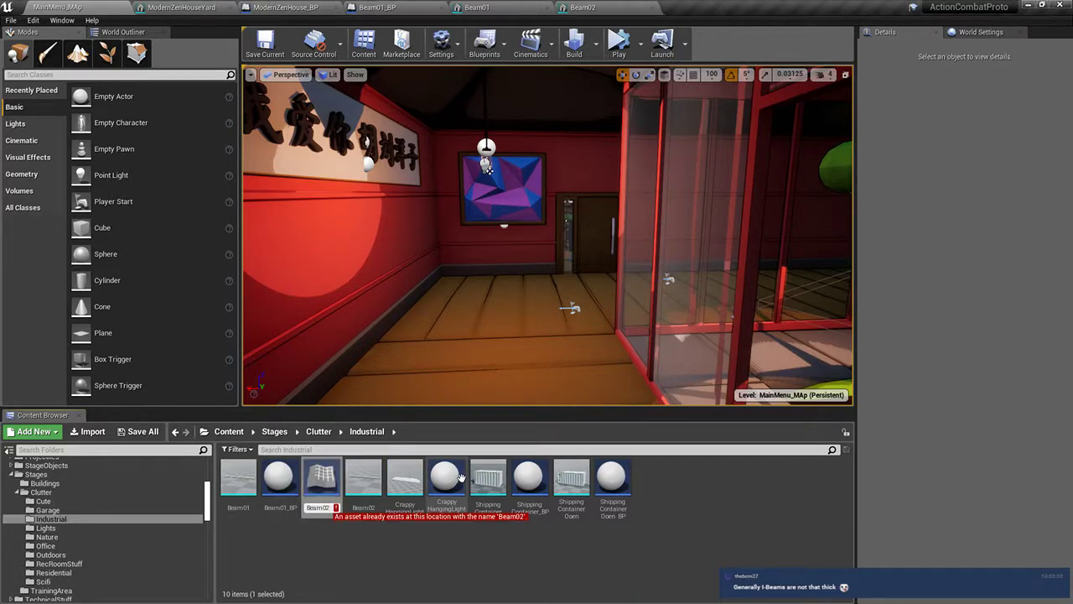
{"action": "type", "text": "_BP"}
{"action": "key", "text": "Return"}
Step: Open Beam02_BP, set its StaticMesh component to the Beam02 mesh, then compile and save the blueprint
{"action": "double_click", "coordinate": [612, 479]}
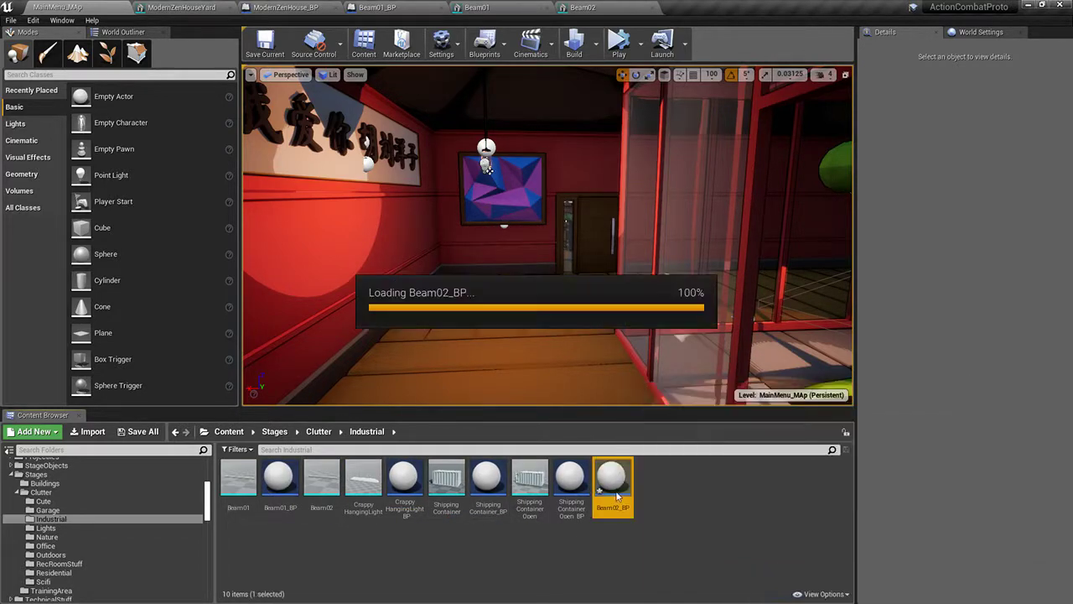
{"action": "left_click", "coordinate": [52, 90]}
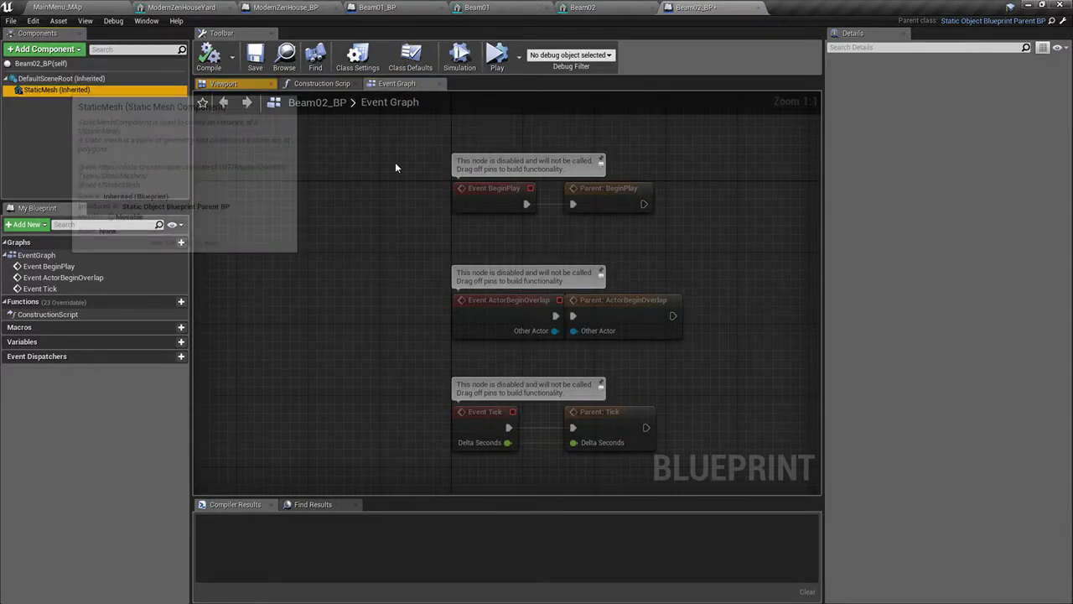
{"action": "left_click", "coordinate": [973, 266]}
{"action": "type", "text": "beam02"}
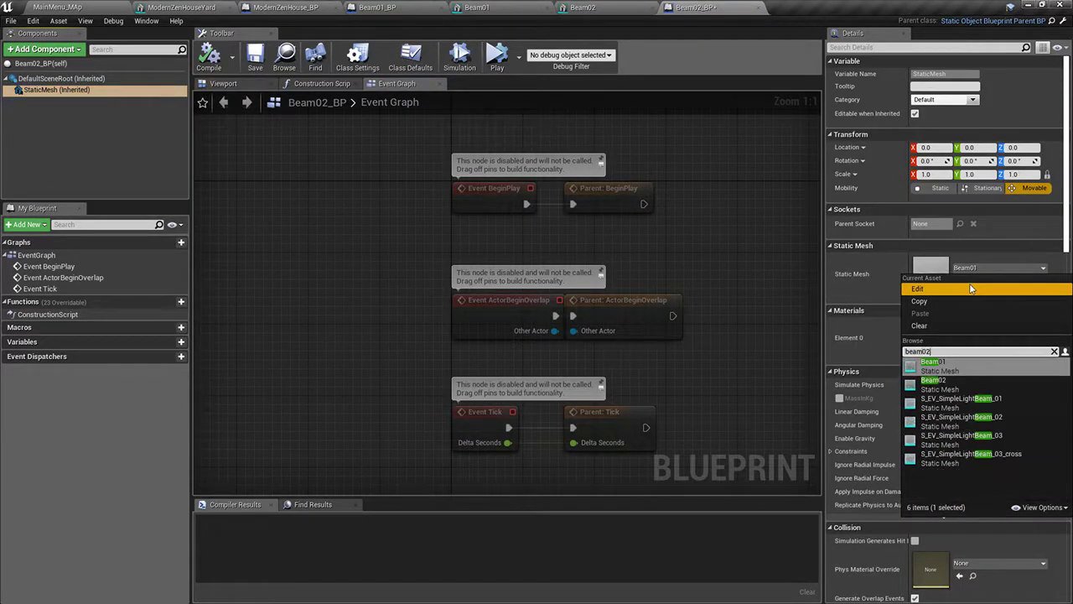
{"action": "left_click", "coordinate": [929, 370]}
{"action": "left_click", "coordinate": [210, 59]}
{"action": "left_click", "coordinate": [255, 59]}
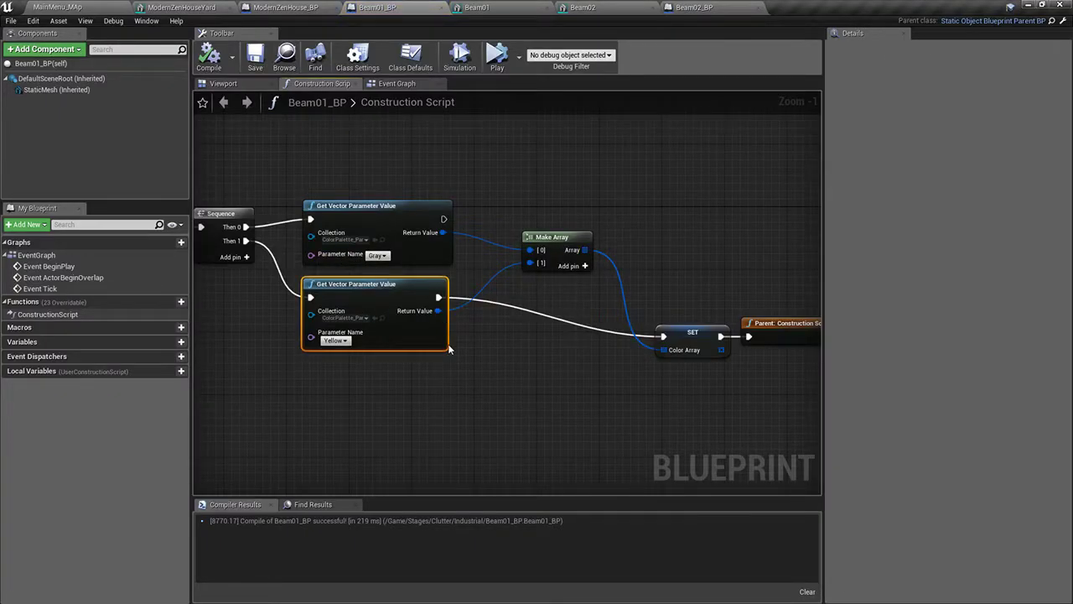
Step: Delete the Yellow Get Vector Parameter Value node in Beam01_BP and remove the second element pin from Make Array
{"action": "key", "text": "Delete"}
{"action": "right_click", "coordinate": [502, 242]}
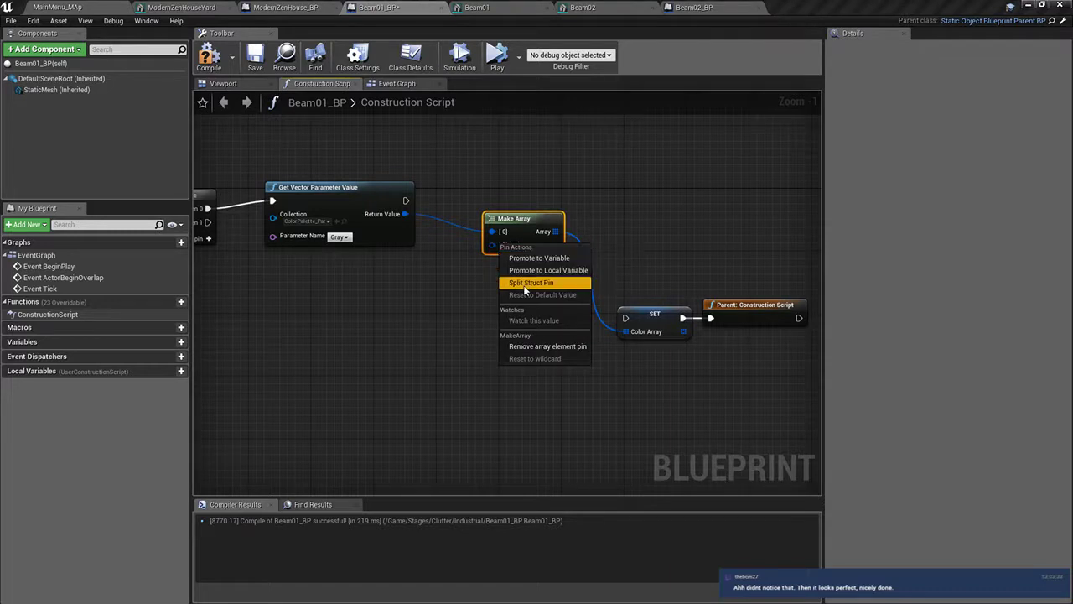
{"action": "left_click", "coordinate": [520, 352]}
Step: Connect the Construction Script node directly to the Gray Get Vector Parameter Value node and delete the Sequence node
{"action": "right_click_drag", "start_coordinate": [461, 294], "coordinate": [713, 300]}
{"action": "right_click_drag", "start_coordinate": [368, 231], "coordinate": [648, 259]}
{"action": "scroll", "coordinate": [398, 262], "scroll_direction": "down", "scroll_amount": 1}
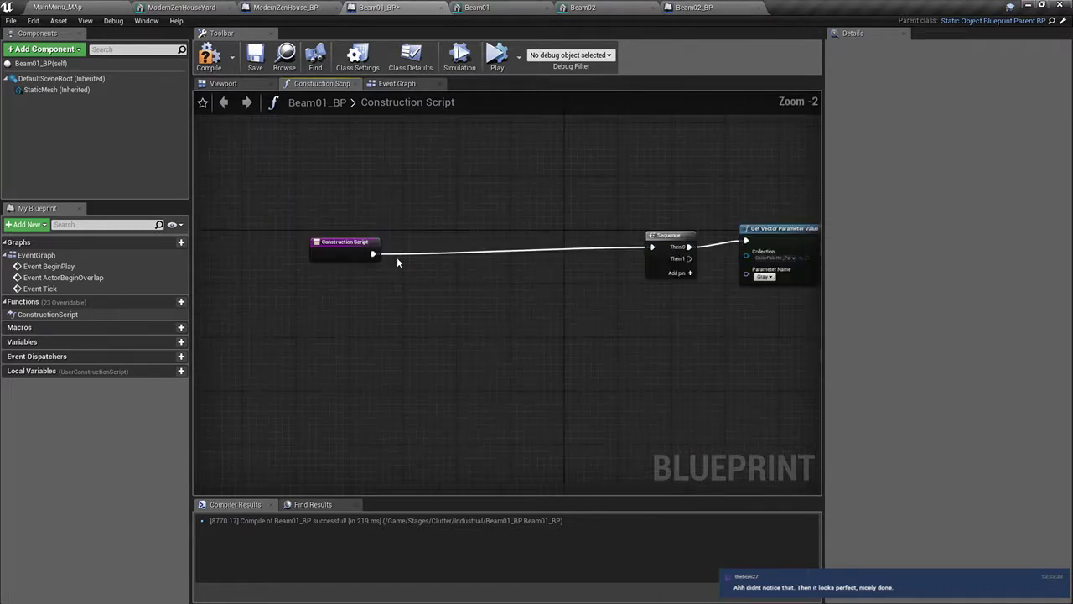
{"action": "left_click_drag", "start_coordinate": [471, 253], "coordinate": [746, 240]}
{"action": "left_click", "coordinate": [675, 260]}
{"action": "key", "text": "Delete"}
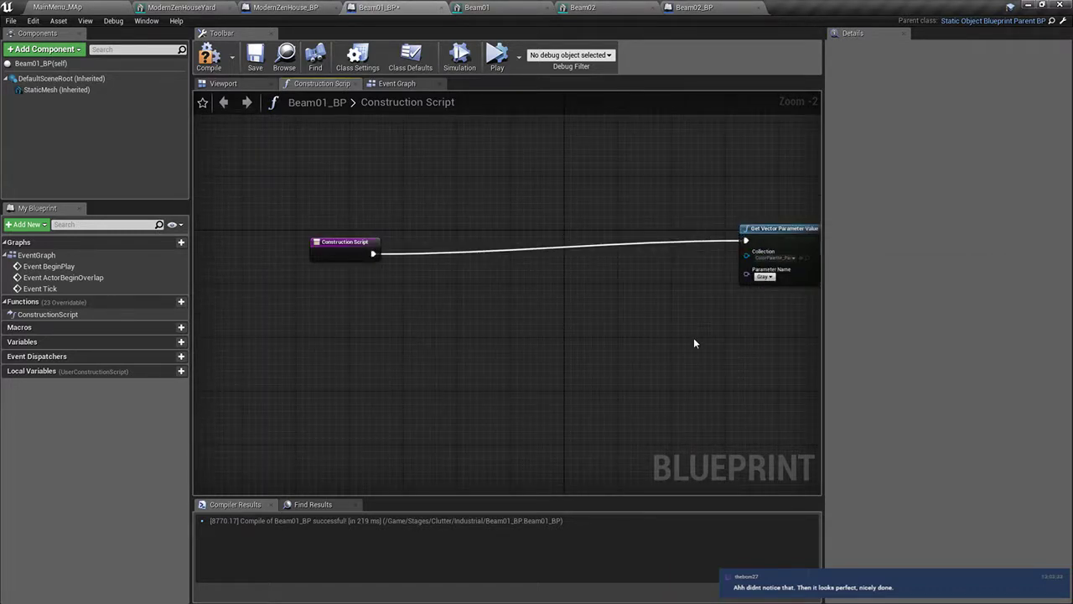
Step: Connect Get Vector Parameter Value's execution output to SET Color Array and set its parameter name to DarkBrown
{"action": "right_click_drag", "start_coordinate": [703, 344], "coordinate": [315, 335]}
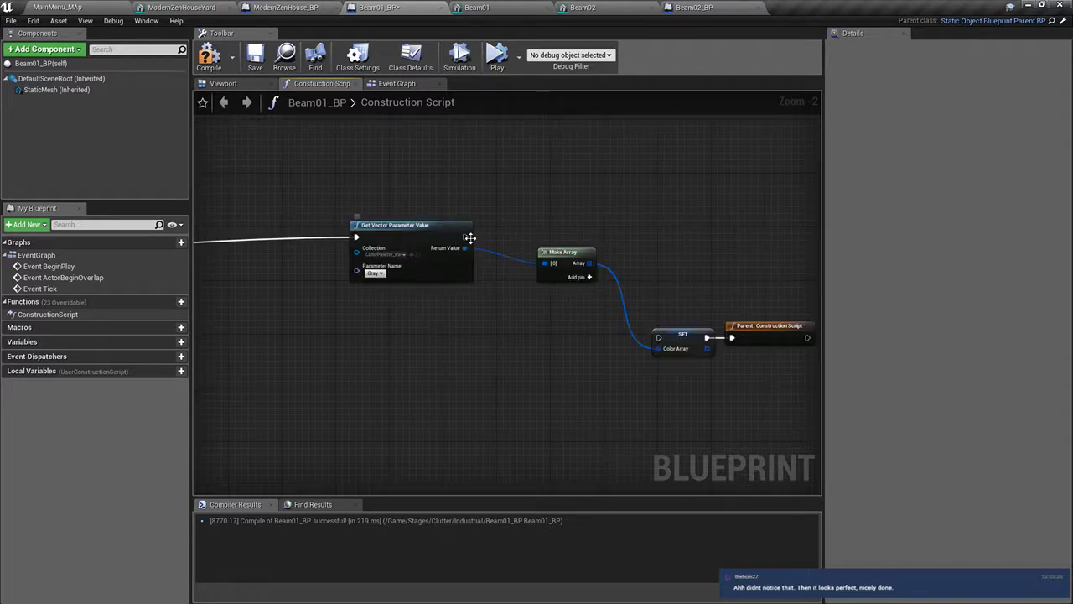
{"action": "left_click_drag", "start_coordinate": [465, 235], "coordinate": [589, 321]}
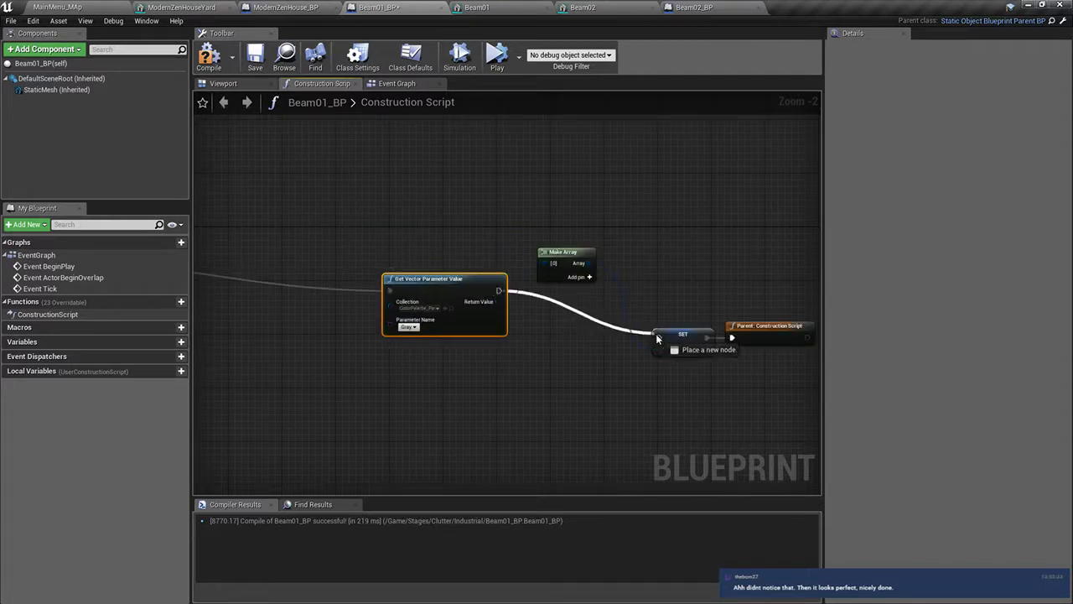
{"action": "left_click", "coordinate": [410, 327]}
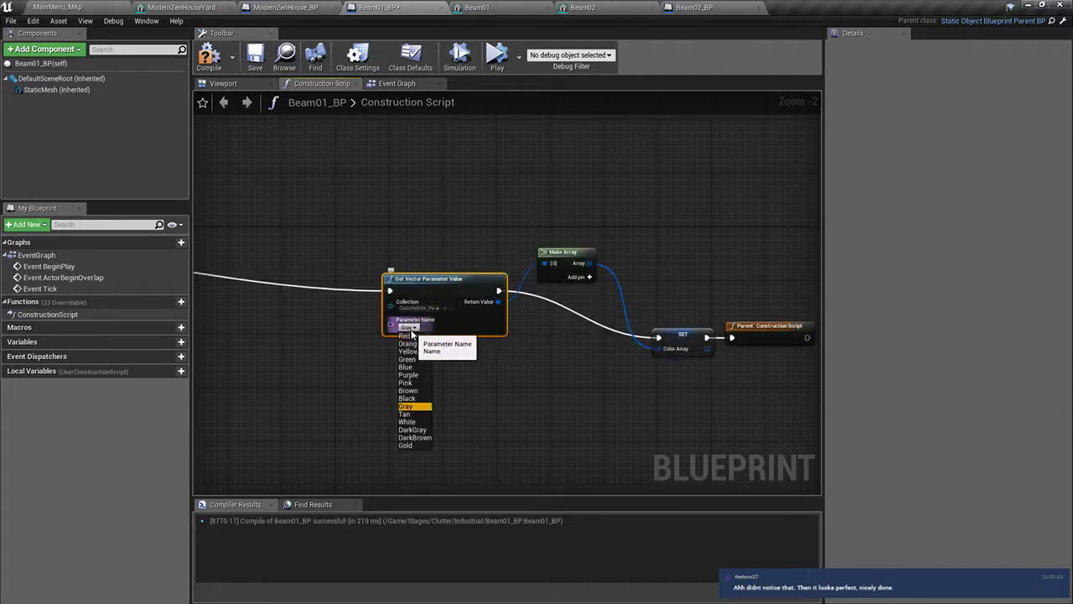
{"action": "left_click", "coordinate": [416, 436]}
Step: Copy the Get Vector Parameter Value, Make Array and SET nodes, and close the Beam01, Beam02 and ModernZenHouseYard mesh editors
{"action": "left_click_drag", "start_coordinate": [371, 228], "coordinate": [696, 378]}
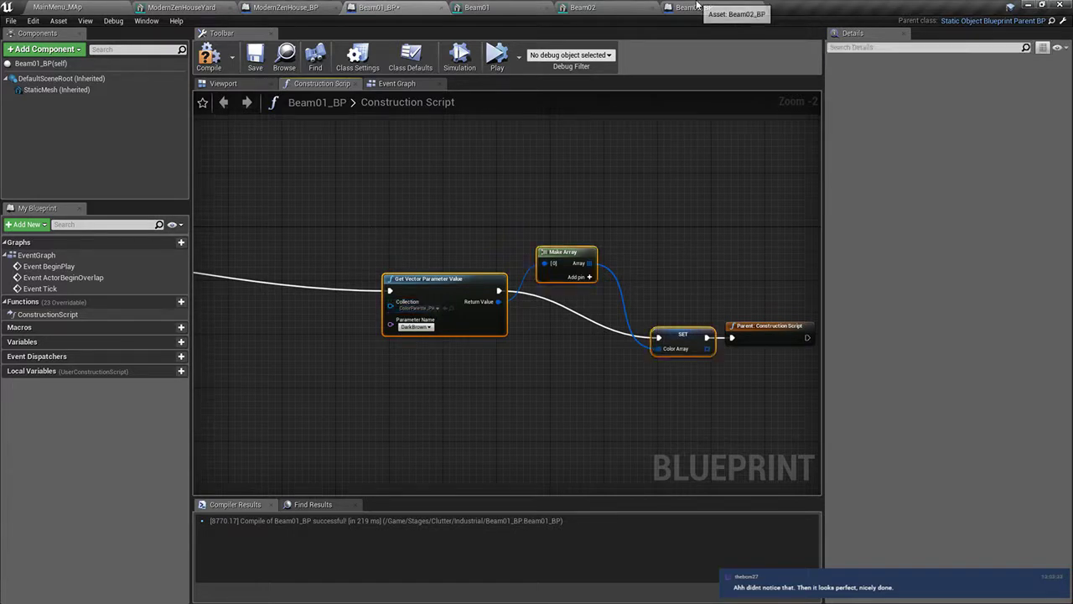
{"action": "left_click", "coordinate": [696, 7]}
{"action": "left_click", "coordinate": [546, 8]}
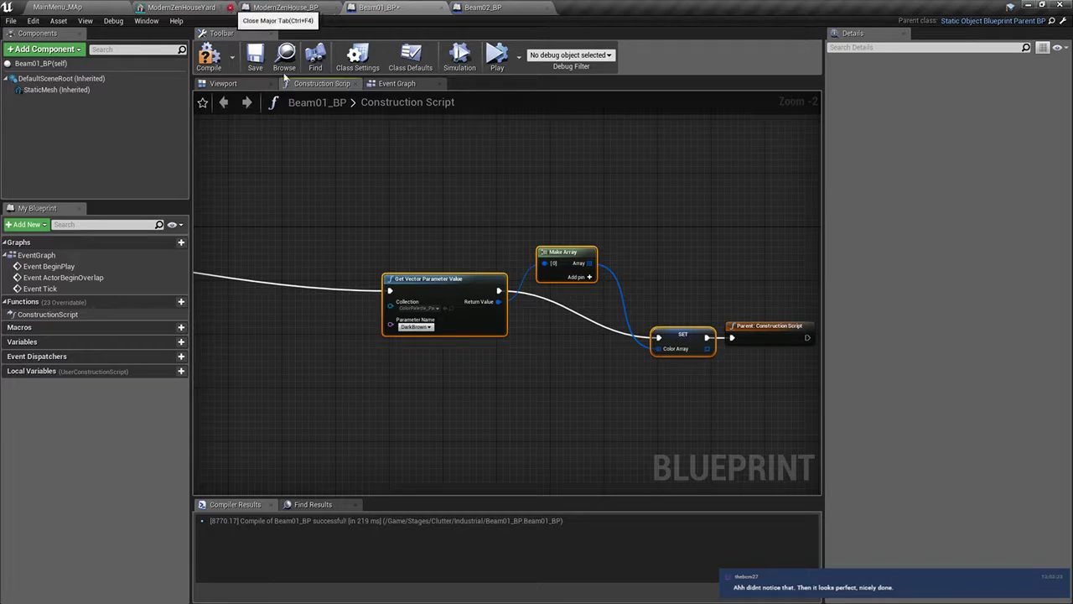
{"action": "right_click_drag", "start_coordinate": [351, 217], "coordinate": [324, 202]}
Step: Replace the old color nodes in Beam02_BP's construction script with the nodes copied from Beam01_BP
{"action": "left_click", "coordinate": [367, 4]}
{"action": "scroll", "coordinate": [471, 228], "scroll_direction": "down", "scroll_amount": 4}
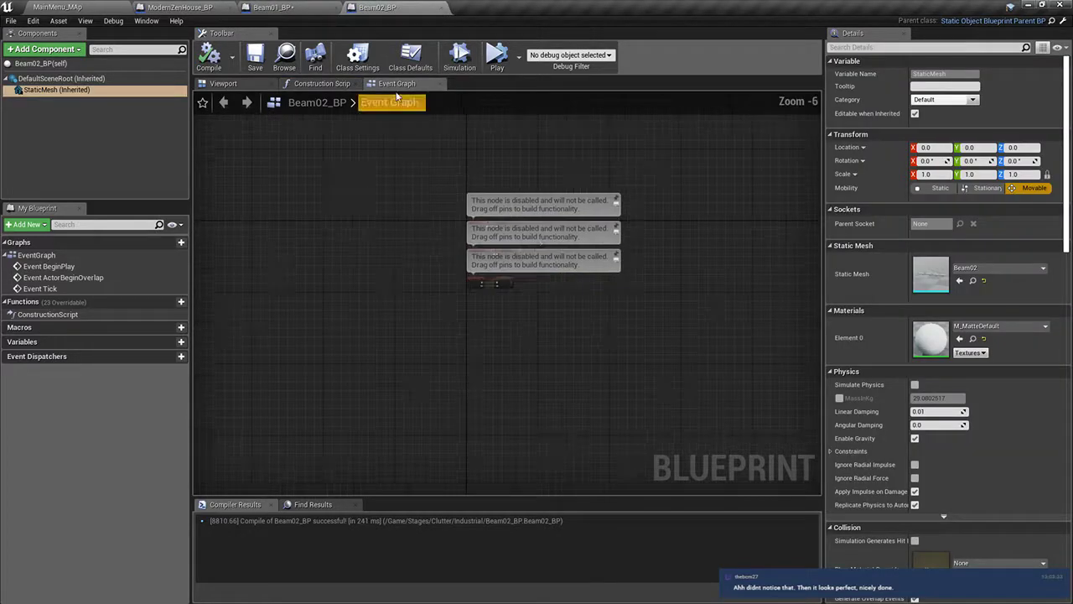
{"action": "left_click", "coordinate": [322, 83]}
{"action": "scroll", "coordinate": [435, 227], "scroll_direction": "down", "scroll_amount": 4}
{"action": "left_click_drag", "start_coordinate": [573, 301], "coordinate": [597, 308]}
{"action": "scroll", "coordinate": [547, 299], "scroll_direction": "up", "scroll_amount": 5}
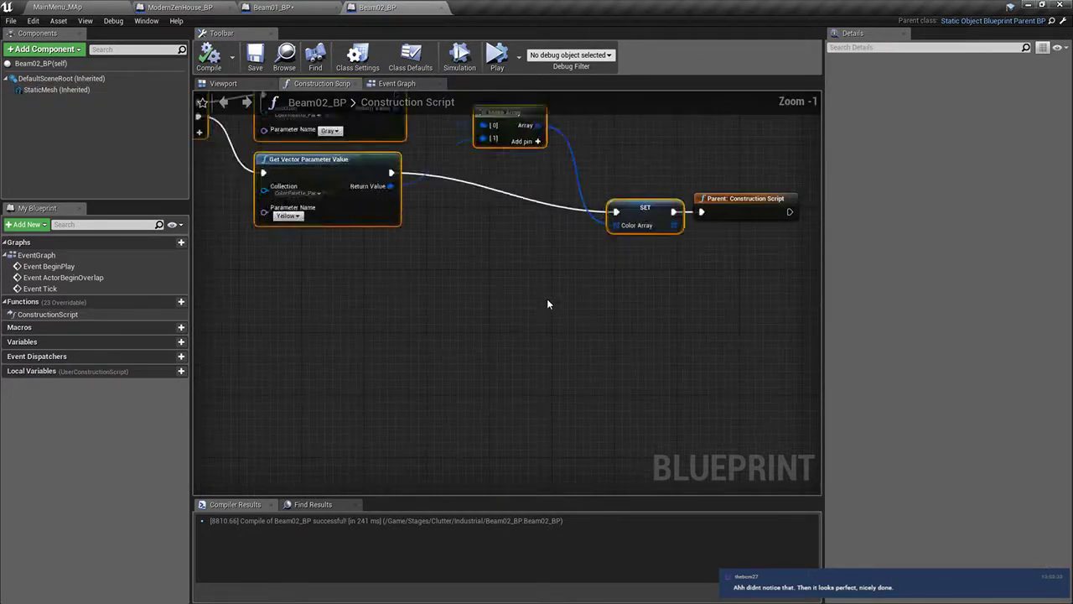
{"action": "key", "text": "Delete"}
{"action": "scroll", "coordinate": [513, 252], "scroll_direction": "down", "scroll_amount": 1}
{"action": "key", "text": "ctrl+v"}
{"action": "scroll", "coordinate": [486, 197], "scroll_direction": "down", "scroll_amount": 4}
{"action": "scroll", "coordinate": [399, 204], "scroll_direction": "up", "scroll_amount": 5}
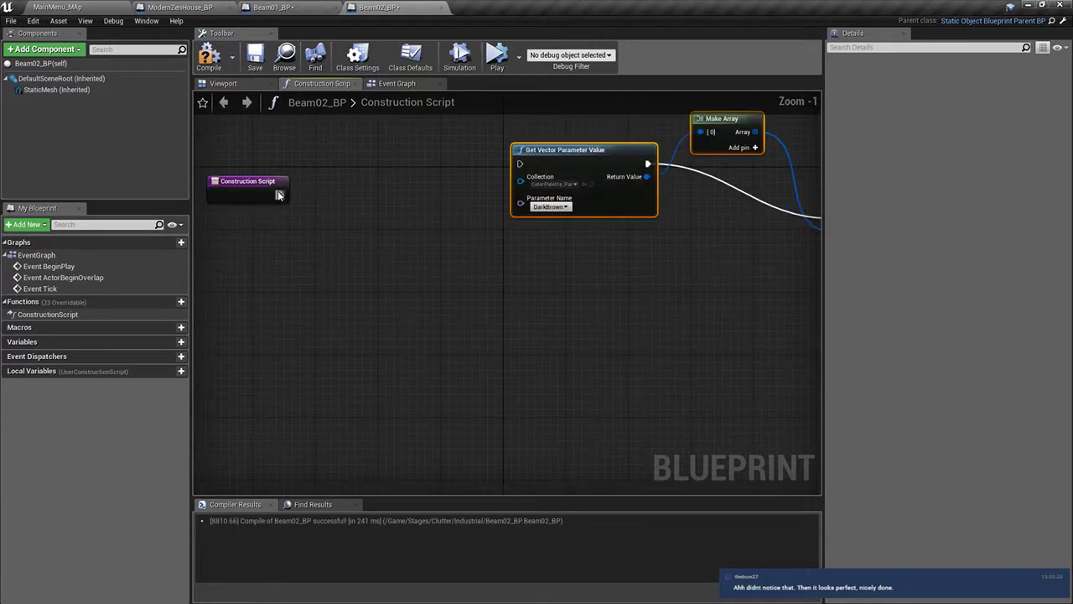
Step: Connect the pasted nodes between Construction Script and Parent: Construction Script, then compile and save both beam blueprints
{"action": "left_click_drag", "start_coordinate": [512, 163], "coordinate": [520, 165]}
{"action": "right_click_drag", "start_coordinate": [564, 186], "coordinate": [96, 165]}
{"action": "left_click_drag", "start_coordinate": [421, 196], "coordinate": [643, 274]}
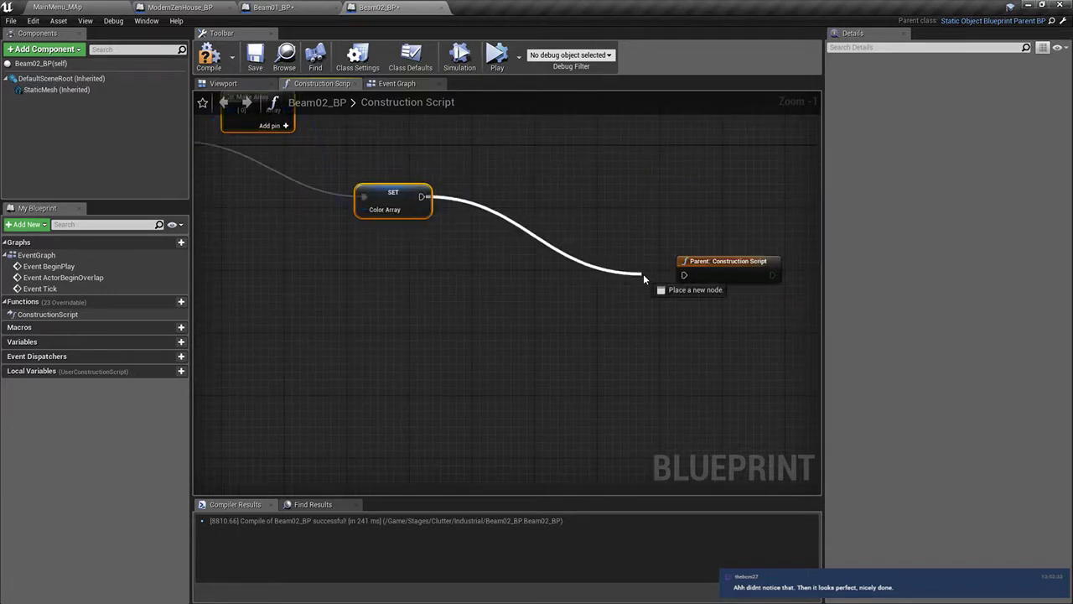
{"action": "left_click", "coordinate": [255, 56]}
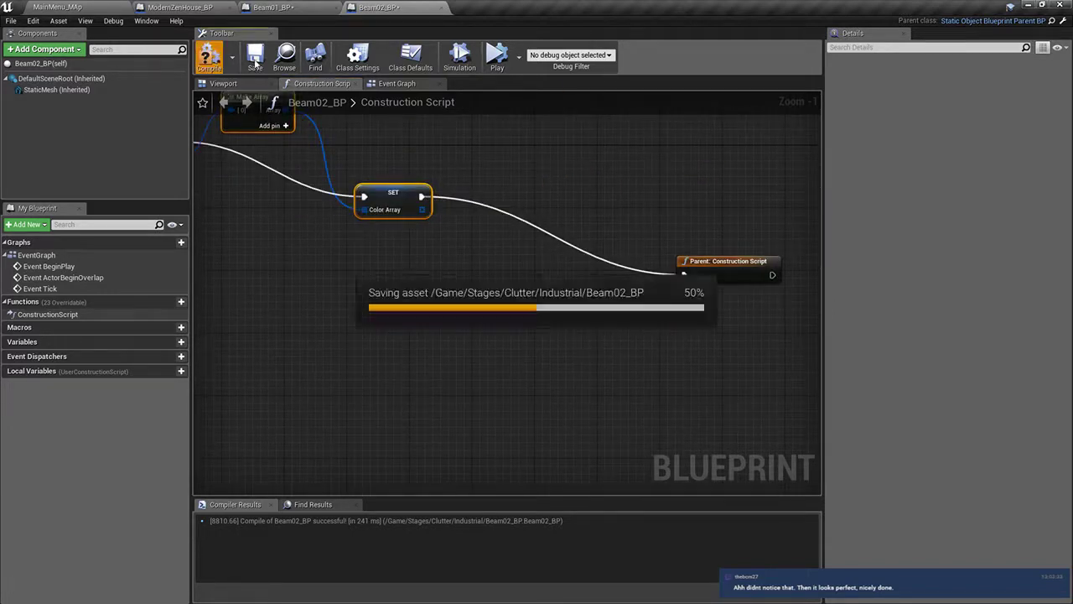
{"action": "left_click", "coordinate": [272, 7]}
Step: Place Beam02_BP across the hallway of the MainMenu_MAp level and raise it to a height of about 870
{"action": "left_click", "coordinate": [84, 8]}
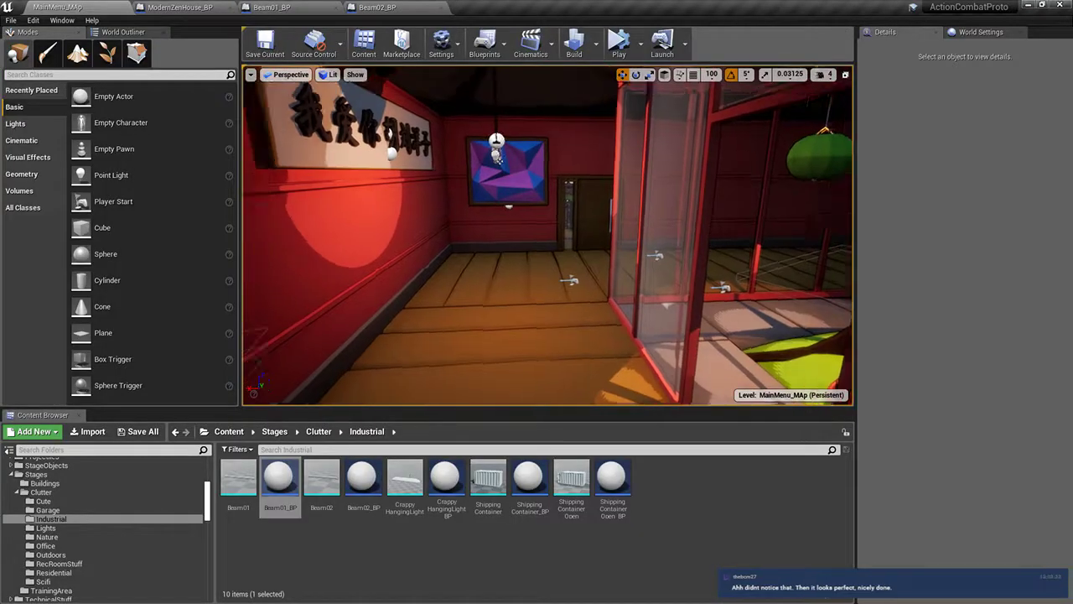
{"action": "mouse_move", "coordinate": [547, 235]}
{"action": "right_mouse_down"}
{"action": "mouse_move", "coordinate": [533, 208]}
{"action": "mouse_move", "coordinate": [543, 243]}
{"action": "mouse_move", "coordinate": [531, 243]}
{"action": "right_mouse_up"}
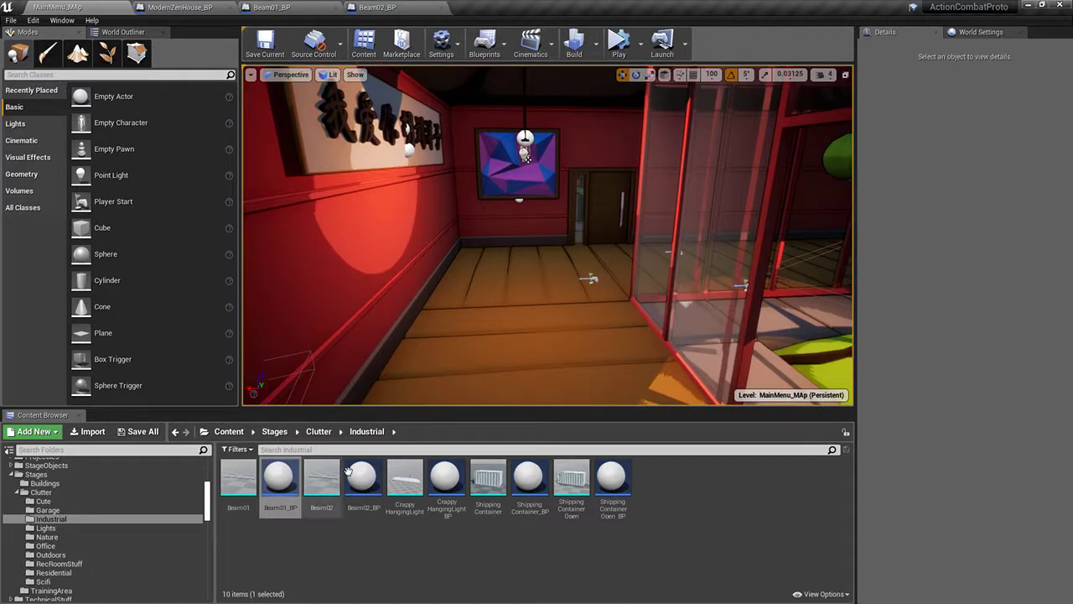
{"action": "left_click_drag", "start_coordinate": [360, 477], "coordinate": [524, 308]}
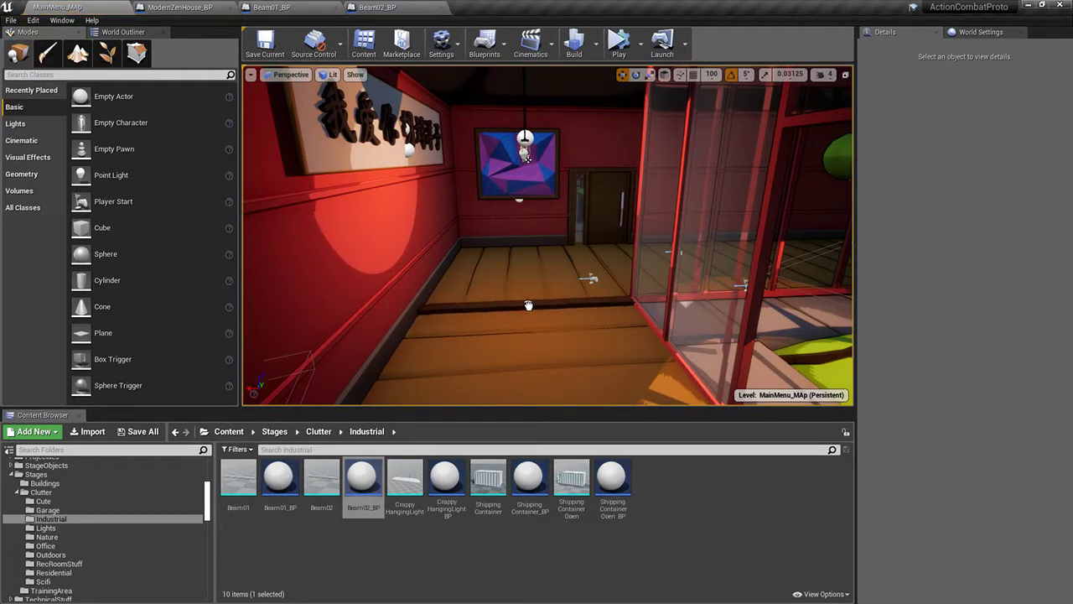
{"action": "left_click_drag", "start_coordinate": [529, 303], "coordinate": [524, 84]}
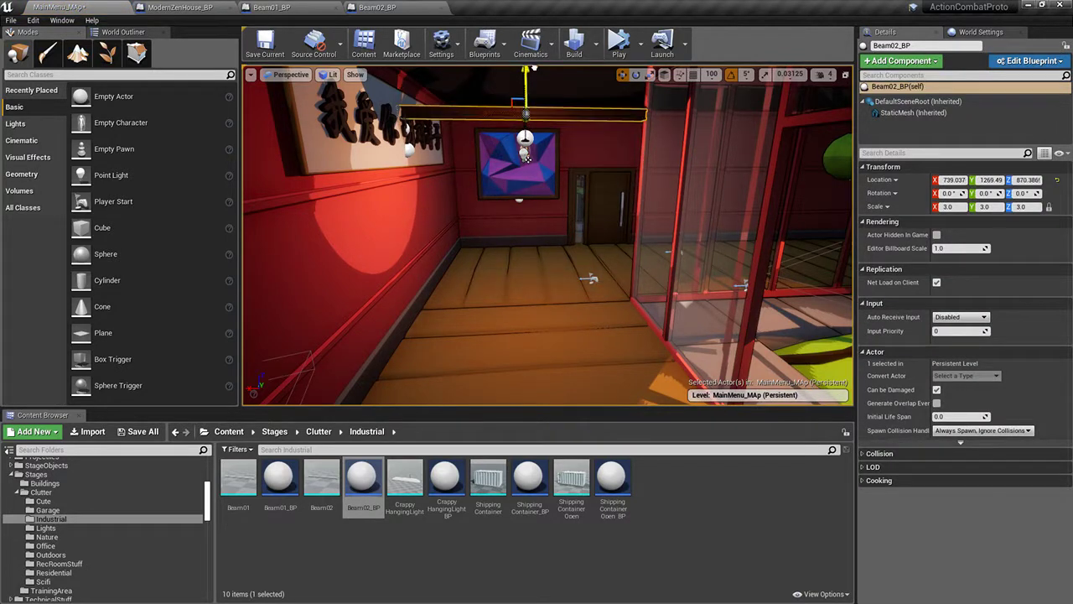
Step: Move the beam up under the roof to about Y 1187, Z 1028 and stretch its X scale to about 3.05
{"action": "mouse_move", "coordinate": [525, 83]}
{"action": "right_mouse_down"}
{"action": "mouse_move", "coordinate": [534, 70]}
{"action": "mouse_move", "coordinate": [542, 379]}
{"action": "right_mouse_up"}
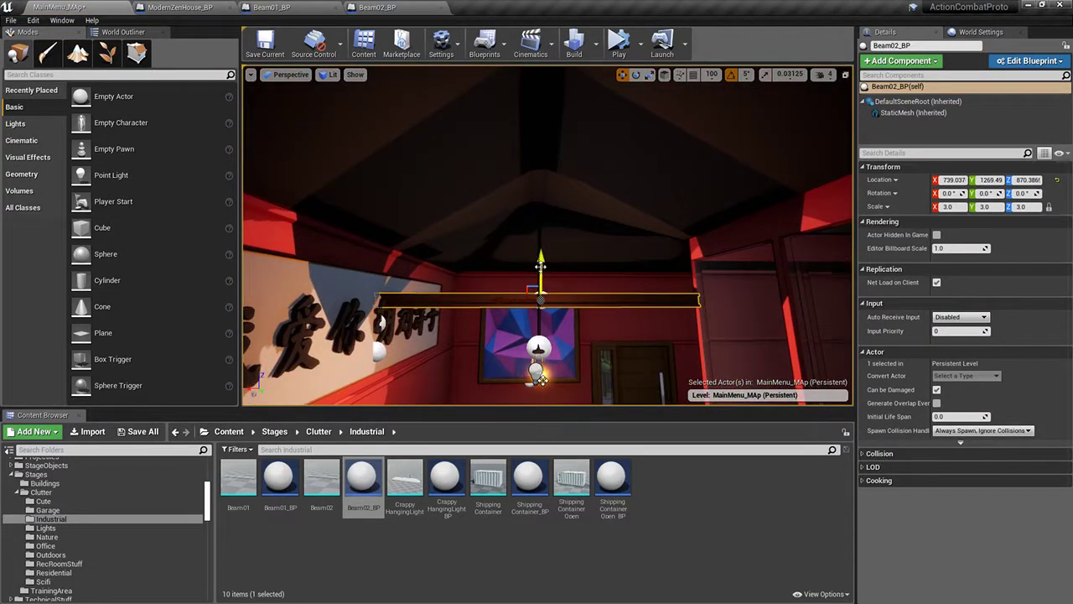
{"action": "left_click_drag", "start_coordinate": [541, 267], "coordinate": [541, 201]}
{"action": "right_click_drag", "start_coordinate": [542, 379], "coordinate": [352, 373]}
{"action": "left_click_drag", "start_coordinate": [594, 205], "coordinate": [541, 204]}
{"action": "right_click_drag", "start_coordinate": [541, 204], "coordinate": [377, 210]}
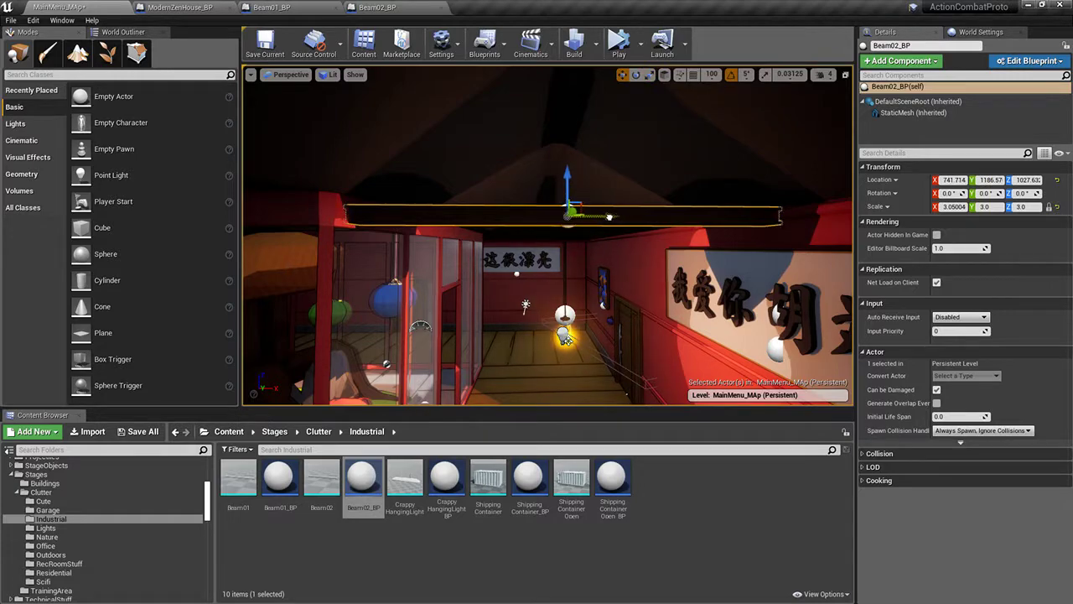
Step: Fit the beam between the walls at about X 743, Z 1023 with an X scale of about 3.02
{"action": "right_click_drag", "start_coordinate": [614, 221], "coordinate": [620, 276]}
{"action": "left_click", "coordinate": [614, 221]}
{"action": "mouse_move", "coordinate": [613, 221]}
{"action": "right_mouse_down"}
{"action": "mouse_move", "coordinate": [830, 168]}
{"action": "mouse_move", "coordinate": [812, 171]}
{"action": "right_mouse_up"}
{"action": "mouse_move", "coordinate": [590, 216]}
{"action": "right_mouse_down"}
{"action": "mouse_move", "coordinate": [596, 234]}
{"action": "mouse_move", "coordinate": [584, 221]}
{"action": "right_mouse_up"}
{"action": "left_click", "coordinate": [587, 213]}
{"action": "key", "text": "s"}
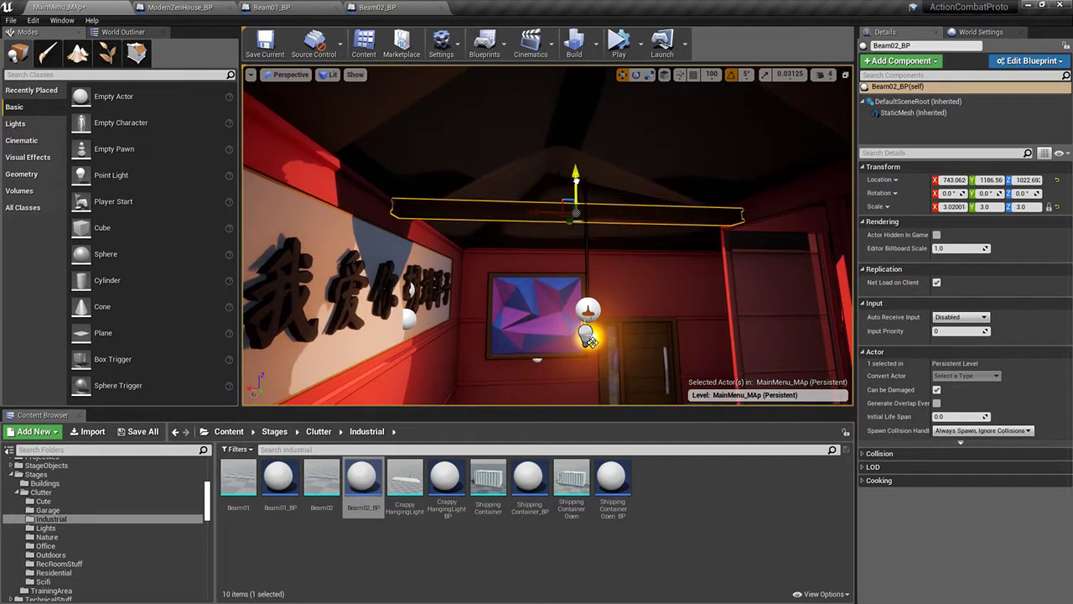
Step: Hide the editor icons with game view and examine the beam from farther down the hallway
{"action": "key", "text": "w"}
{"action": "mouse_move", "coordinate": [577, 182]}
{"action": "right_mouse_down"}
{"action": "mouse_move", "coordinate": [599, 266]}
{"action": "mouse_move", "coordinate": [651, 262]}
{"action": "mouse_move", "coordinate": [654, 304]}
{"action": "right_mouse_up"}
{"action": "key", "text": "s"}
{"action": "left_click", "coordinate": [600, 267]}
{"action": "key", "text": "s"}
{"action": "key", "text": "g"}
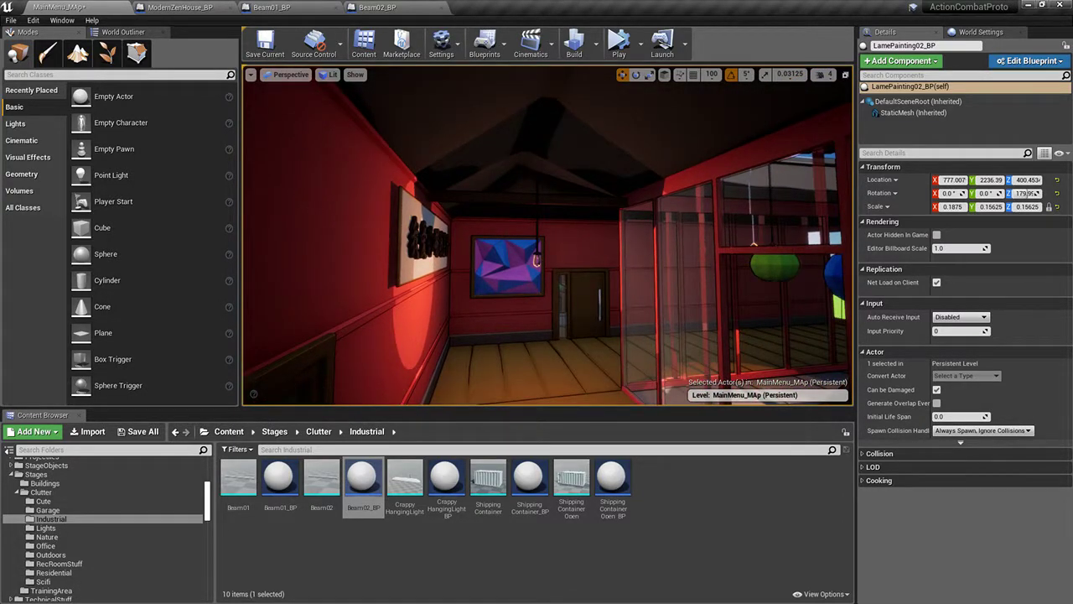
Step: Reselect the ceiling beam and raise it to a height of about 1033
{"action": "key", "text": "w"}
{"action": "right_click_drag", "start_coordinate": [546, 224], "coordinate": [696, 186]}
{"action": "left_click", "coordinate": [546, 224]}
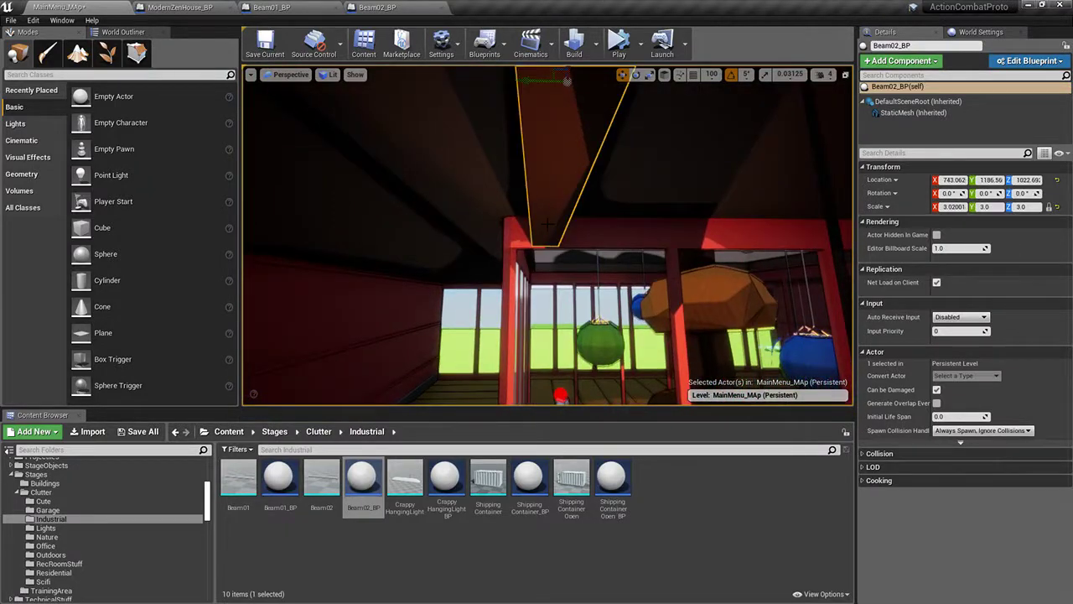
{"action": "key", "text": "a"}
{"action": "right_click_drag", "start_coordinate": [558, 172], "coordinate": [640, 196]}
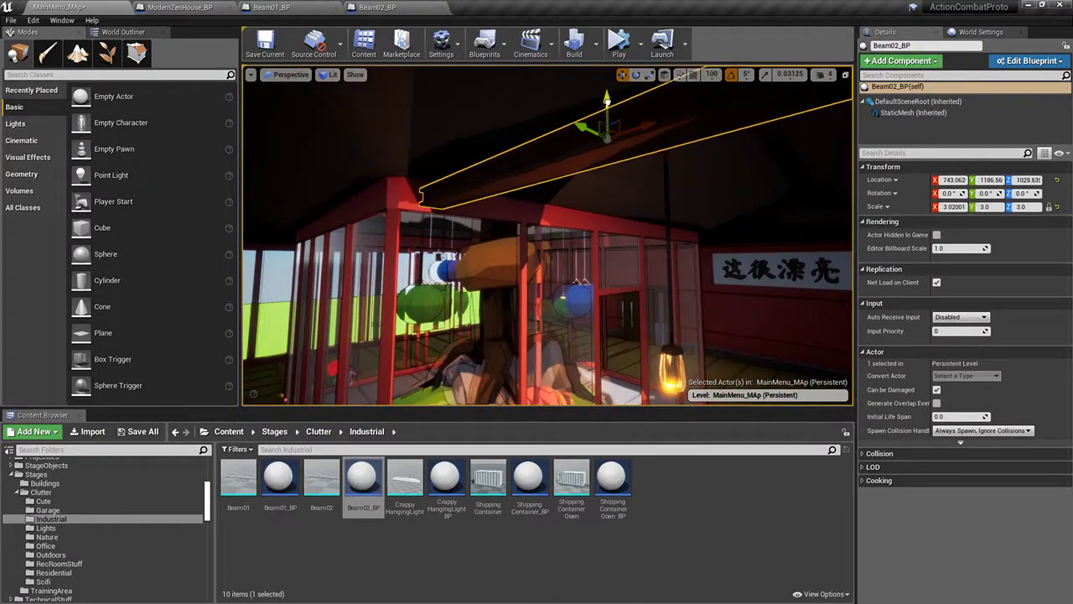
{"action": "left_click_drag", "start_coordinate": [607, 102], "coordinate": [607, 94]}
Step: Shift the beam along the hallway to about Y 1214, lining it up with the glass room's corner post
{"action": "right_click_drag", "start_coordinate": [607, 93], "coordinate": [505, 89]}
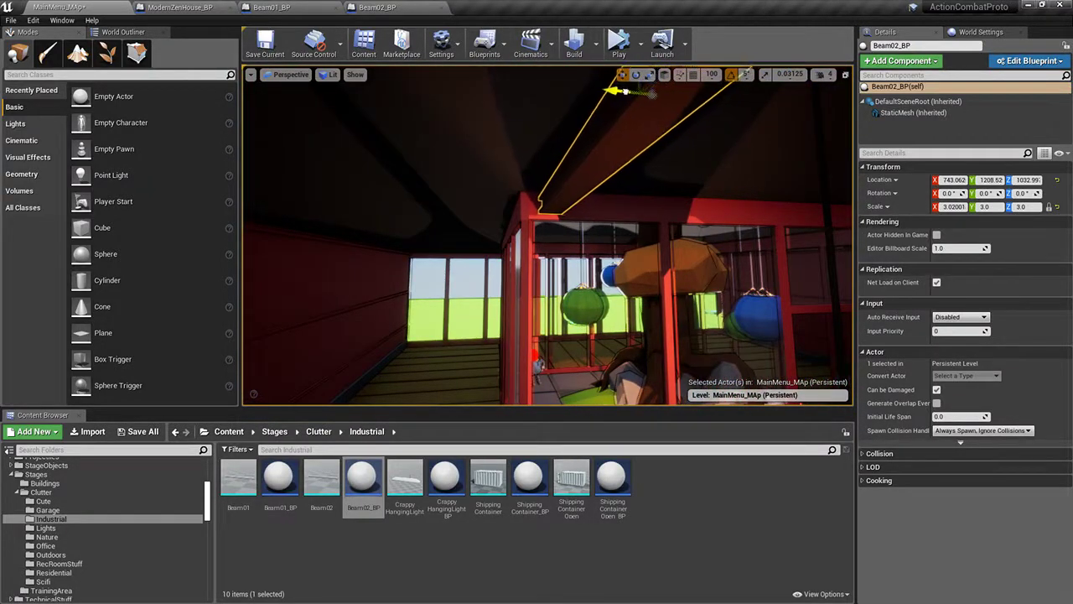
{"action": "left_click_drag", "start_coordinate": [625, 92], "coordinate": [612, 92]}
{"action": "right_click_drag", "start_coordinate": [612, 91], "coordinate": [424, 104]}
{"action": "key", "text": "s"}
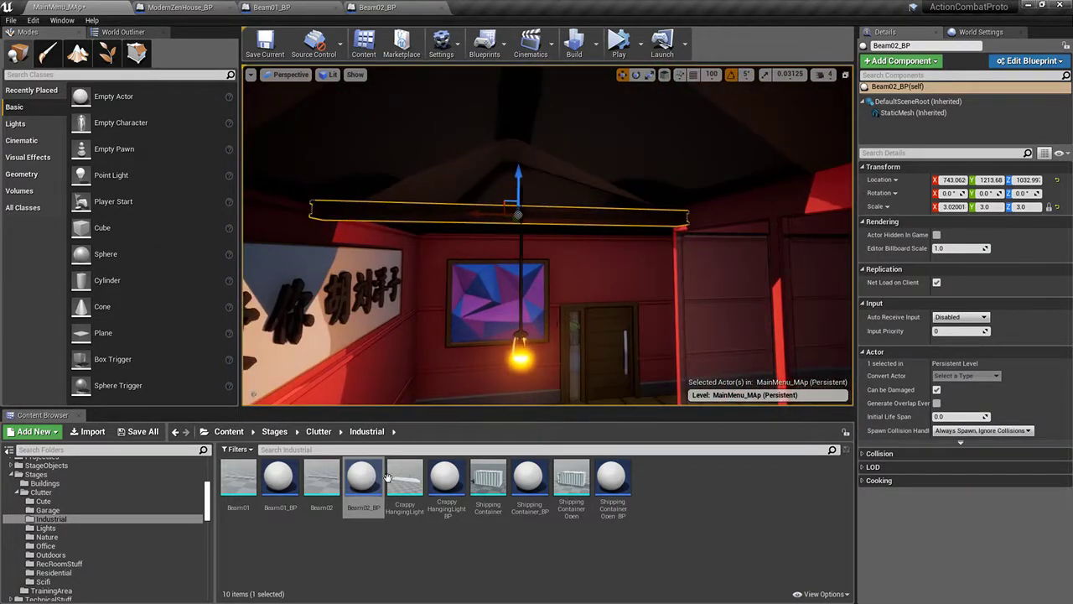
Step: Replace the selected Beam02_BP ceiling beam with a Beam01_BP actor
{"action": "left_click", "coordinate": [280, 478]}
{"action": "right_click", "coordinate": [439, 215]}
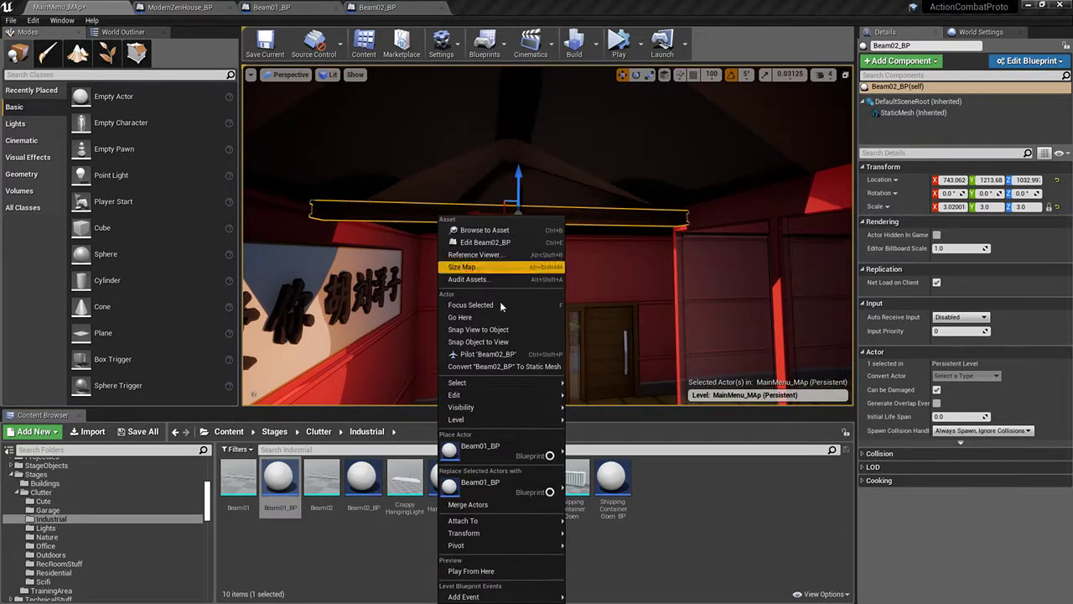
{"action": "left_click", "coordinate": [486, 479]}
{"action": "key", "text": "w"}
{"action": "right_click_drag", "start_coordinate": [441, 369], "coordinate": [441, 324]}
Step: Simulate the level briefly and examine the replaced beam and bulb from the hallway
{"action": "key", "text": "alt+s"}
{"action": "right_click_drag", "start_coordinate": [611, 295], "coordinate": [372, 281]}
{"action": "key", "text": "Escape"}
{"action": "key", "text": "s"}
{"action": "key", "text": "w"}
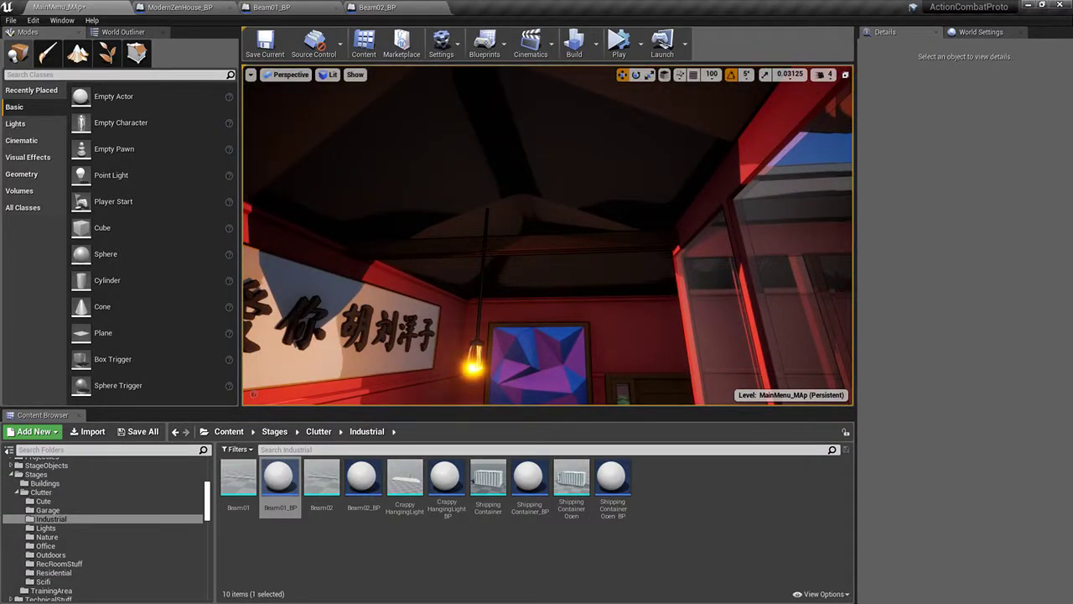
{"action": "right_click_drag", "start_coordinate": [478, 209], "coordinate": [545, 255]}
Step: Change the colour parameter in Beam01_BP's construction script to Brown, compile, and return to the MainMenu_MAp level
{"action": "left_click", "coordinate": [289, 5]}
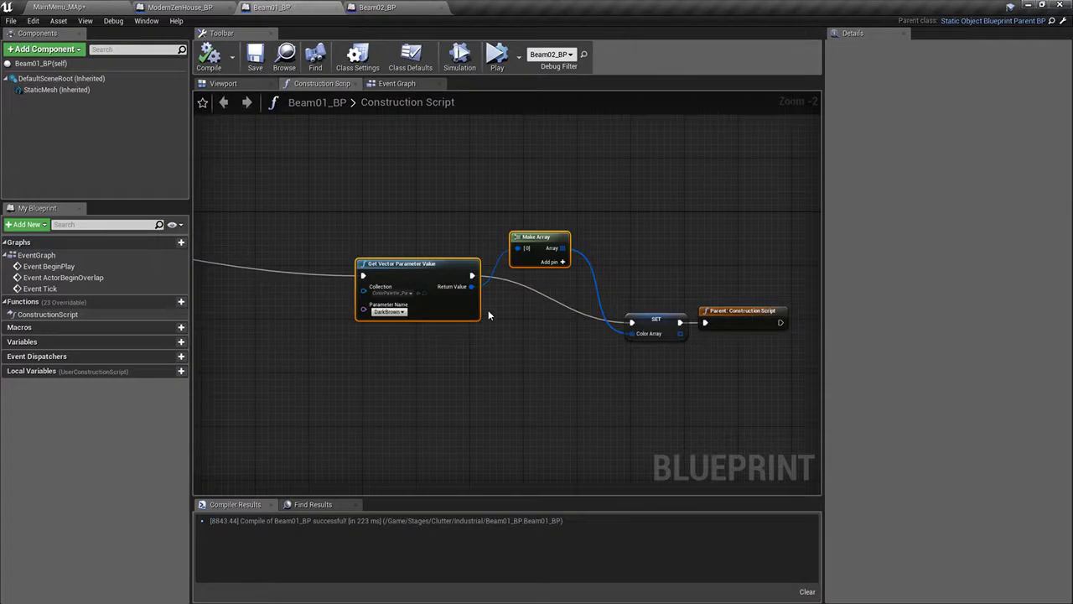
{"action": "left_click", "coordinate": [388, 311]}
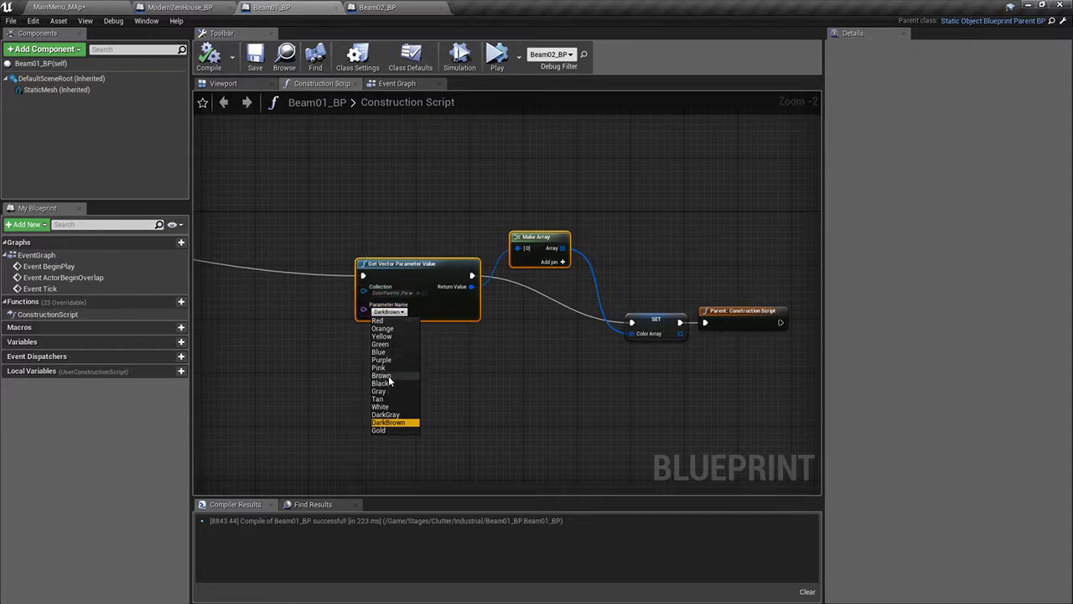
{"action": "left_click", "coordinate": [381, 376]}
{"action": "left_click", "coordinate": [209, 57]}
{"action": "left_click", "coordinate": [59, 7]}
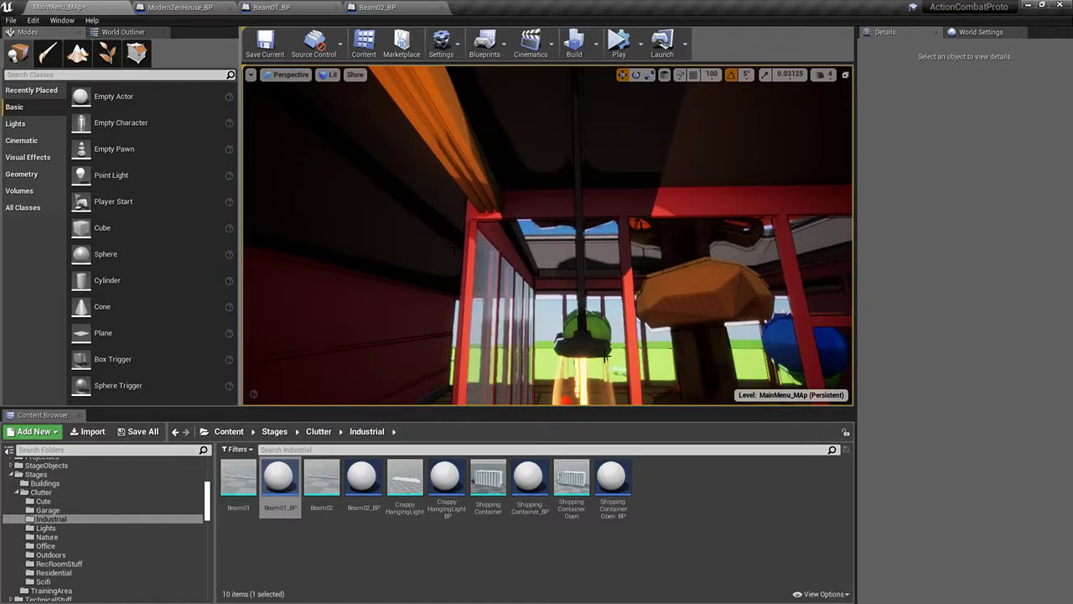
Step: Move the EdisonBulb_BP light under the ceiling beam at about Y 1218 and lower it to about Z 718
{"action": "left_click", "coordinate": [606, 356]}
{"action": "mouse_move", "coordinate": [461, 248]}
{"action": "right_mouse_down"}
{"action": "mouse_move", "coordinate": [503, 260]}
{"action": "mouse_move", "coordinate": [293, 210]}
{"action": "mouse_move", "coordinate": [461, 248]}
{"action": "right_mouse_up"}
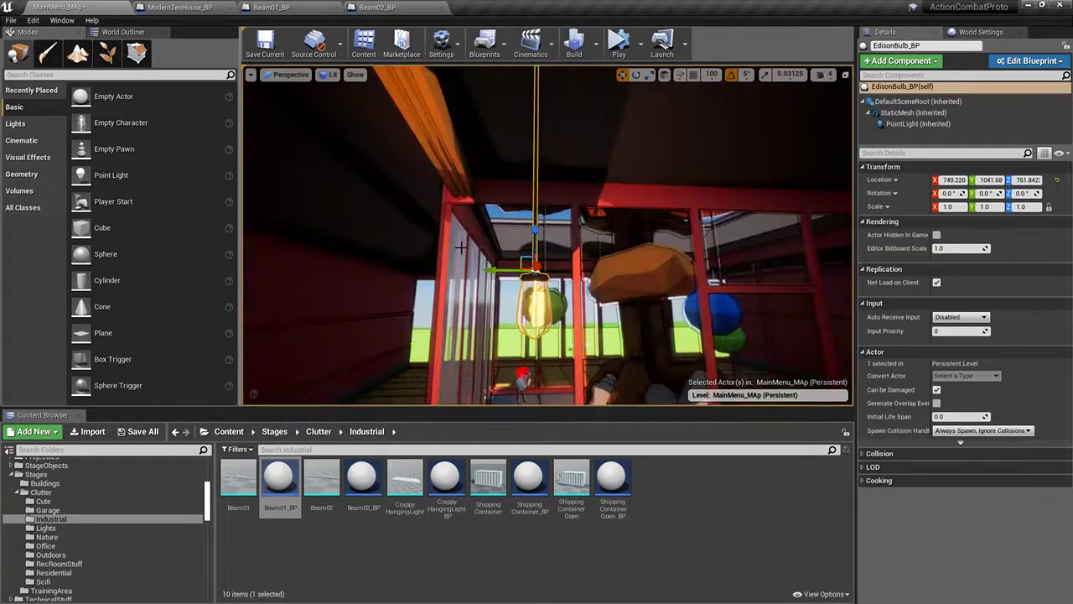
{"action": "left_click_drag", "start_coordinate": [505, 268], "coordinate": [342, 256]}
{"action": "right_click_drag", "start_coordinate": [342, 256], "coordinate": [251, 243]}
{"action": "left_click_drag", "start_coordinate": [550, 302], "coordinate": [566, 303]}
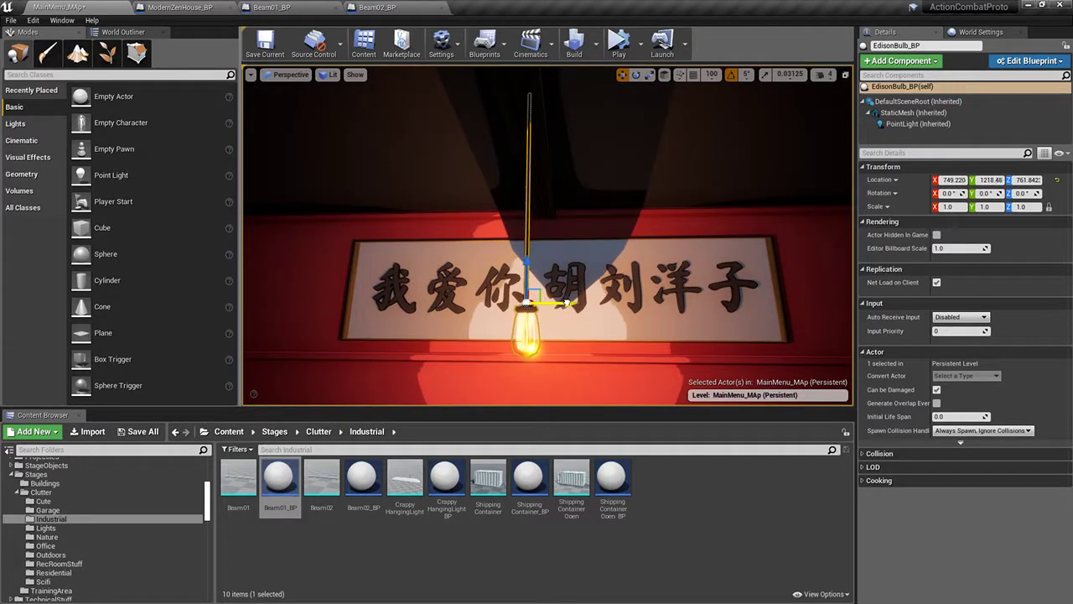
{"action": "left_click_drag", "start_coordinate": [530, 253], "coordinate": [530, 294]}
{"action": "right_click_drag", "start_coordinate": [529, 293], "coordinate": [645, 283]}
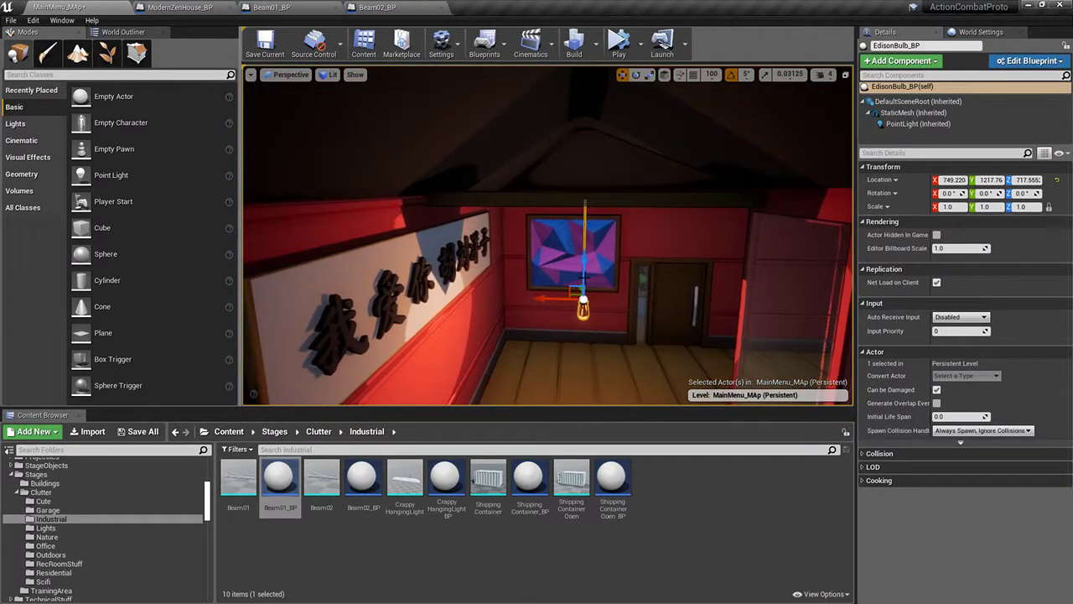
Step: Duplicate the beam and its hanging bulb twice along the hallway, spacing the copies out beside the glass room
{"action": "left_click", "coordinate": [609, 204], "text": "shift"}
{"action": "right_click_drag", "start_coordinate": [609, 204], "coordinate": [352, 243]}
{"action": "left_click_drag", "start_coordinate": [337, 166], "coordinate": [701, 222], "text": "alt"}
{"action": "right_click_drag", "start_coordinate": [738, 226], "coordinate": [796, 201]}
{"action": "right_click_drag", "start_coordinate": [425, 249], "coordinate": [359, 259]}
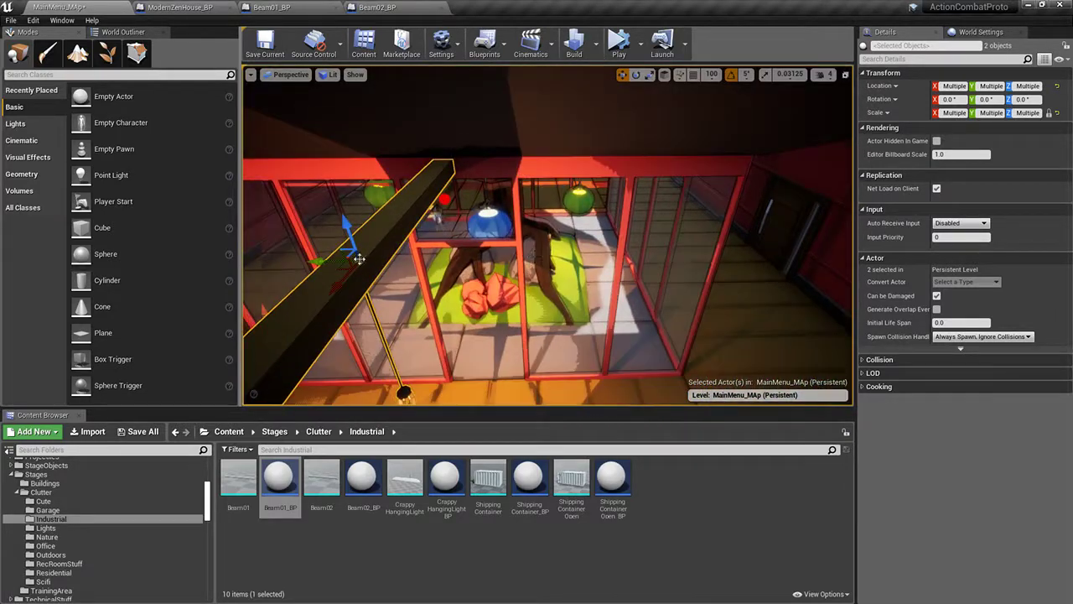
{"action": "left_click_drag", "start_coordinate": [319, 260], "coordinate": [850, 251], "text": "alt"}
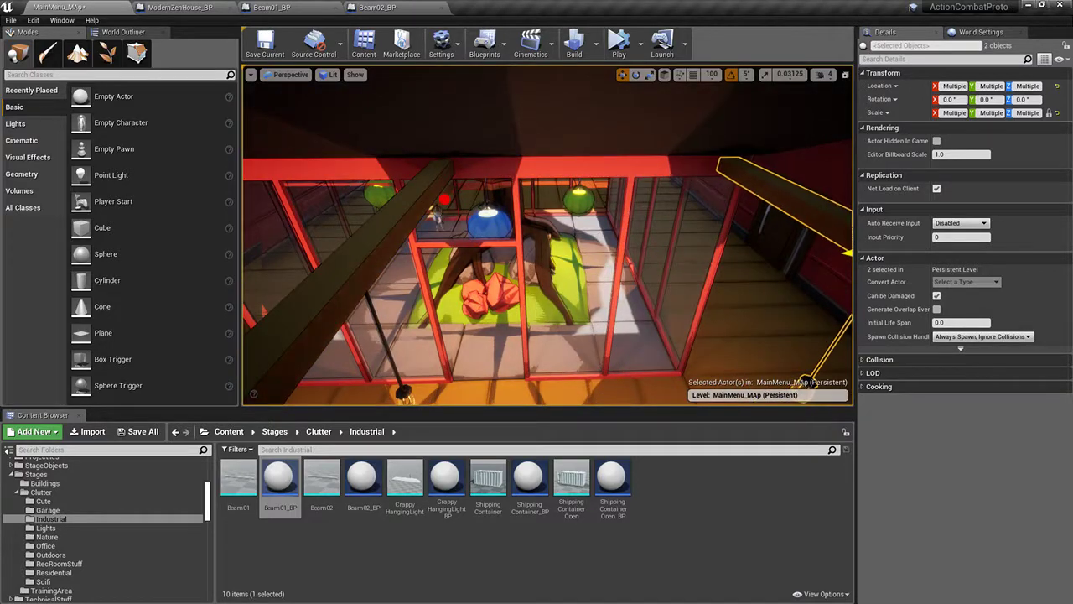
{"action": "mouse_move", "coordinate": [850, 250]}
{"action": "right_mouse_down"}
{"action": "mouse_move", "coordinate": [754, 318]}
{"action": "mouse_move", "coordinate": [663, 220]}
{"action": "mouse_move", "coordinate": [587, 220]}
{"action": "mouse_move", "coordinate": [554, 191]}
{"action": "right_mouse_up"}
Step: Set the PointLight intensity in EdisonBulb_BP to 50000, compile the blueprint, and return to the level
{"action": "left_click", "coordinate": [663, 221]}
{"action": "left_click", "coordinate": [553, 191]}
{"action": "left_click", "coordinate": [1031, 61]}
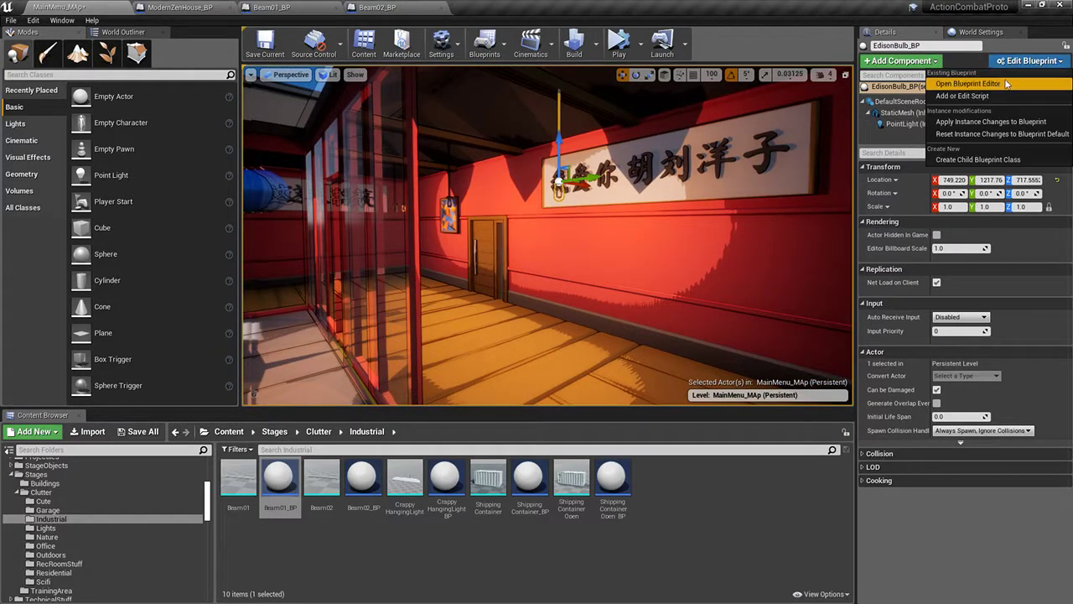
{"action": "left_click", "coordinate": [997, 87]}
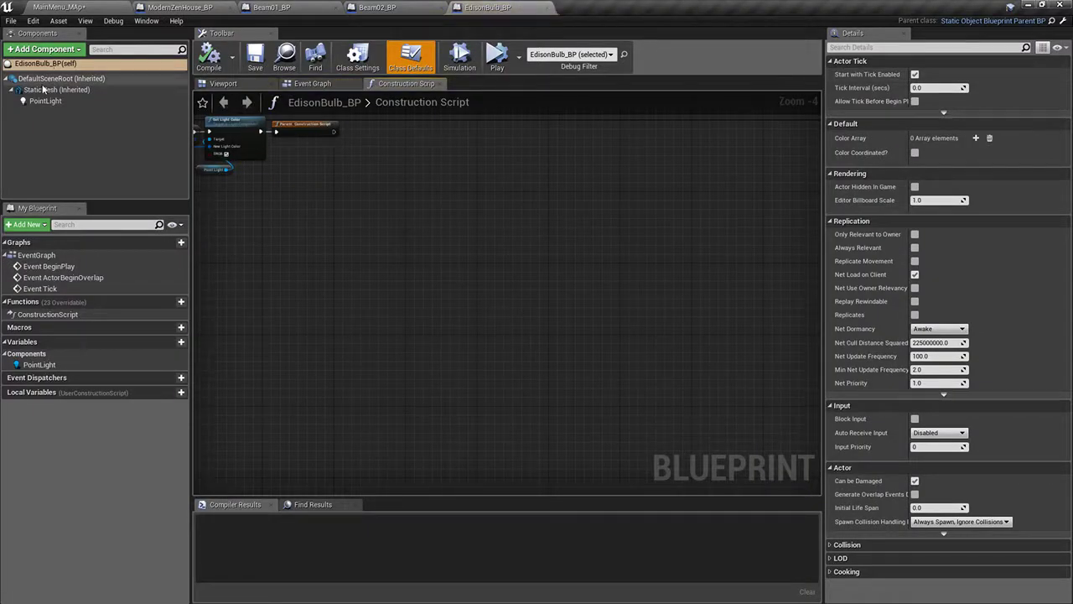
{"action": "left_click", "coordinate": [52, 90]}
{"action": "left_click", "coordinate": [43, 104]}
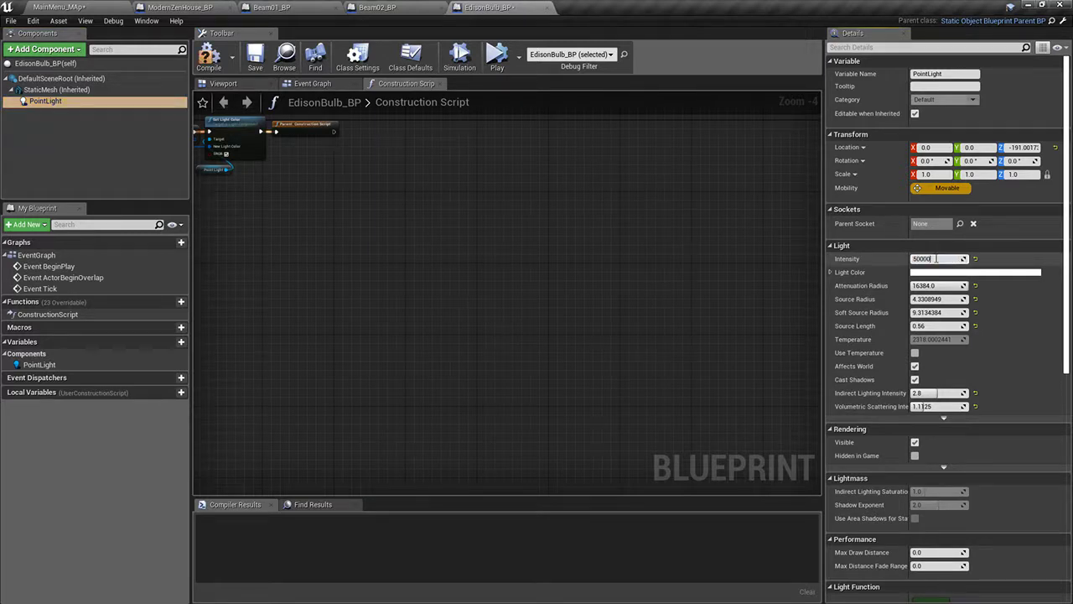
{"action": "left_click", "coordinate": [214, 60]}
{"action": "left_click", "coordinate": [60, 7]}
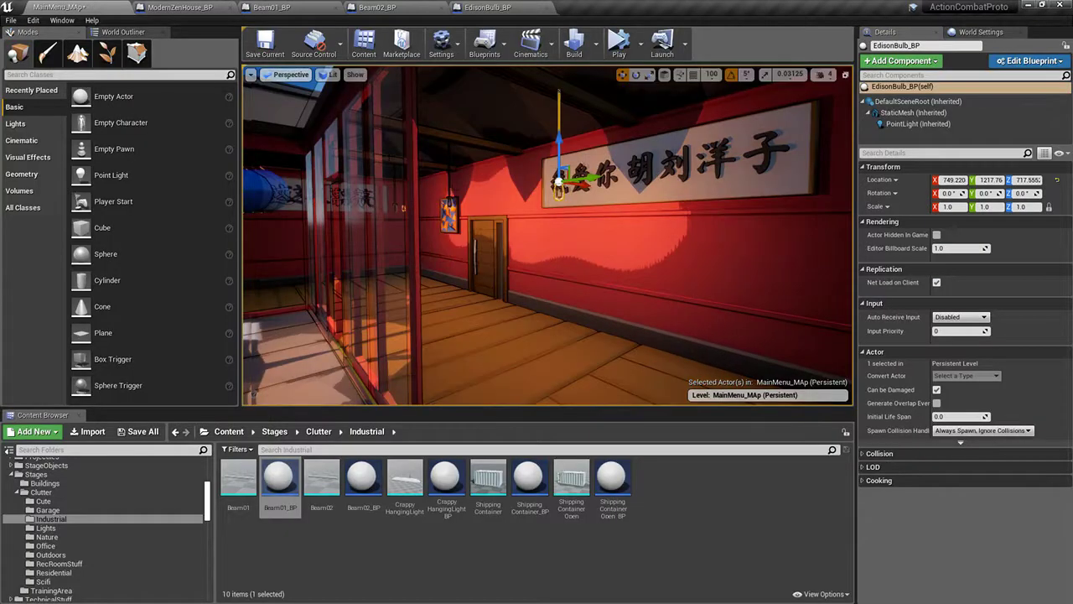
Step: Select all three hallway beams together with their hanging bulbs, undoing the mistaken selection click
{"action": "right_click_drag", "start_coordinate": [547, 235], "coordinate": [621, 267]}
{"action": "mouse_move", "coordinate": [452, 192]}
{"action": "right_mouse_down"}
{"action": "mouse_move", "coordinate": [482, 211]}
{"action": "mouse_move", "coordinate": [464, 92]}
{"action": "mouse_move", "coordinate": [301, 101]}
{"action": "mouse_move", "coordinate": [251, 193]}
{"action": "mouse_move", "coordinate": [451, 179]}
{"action": "right_mouse_up"}
{"action": "left_click", "coordinate": [515, 157], "text": "ctrl"}
{"action": "right_click_drag", "start_coordinate": [516, 157], "coordinate": [668, 194]}
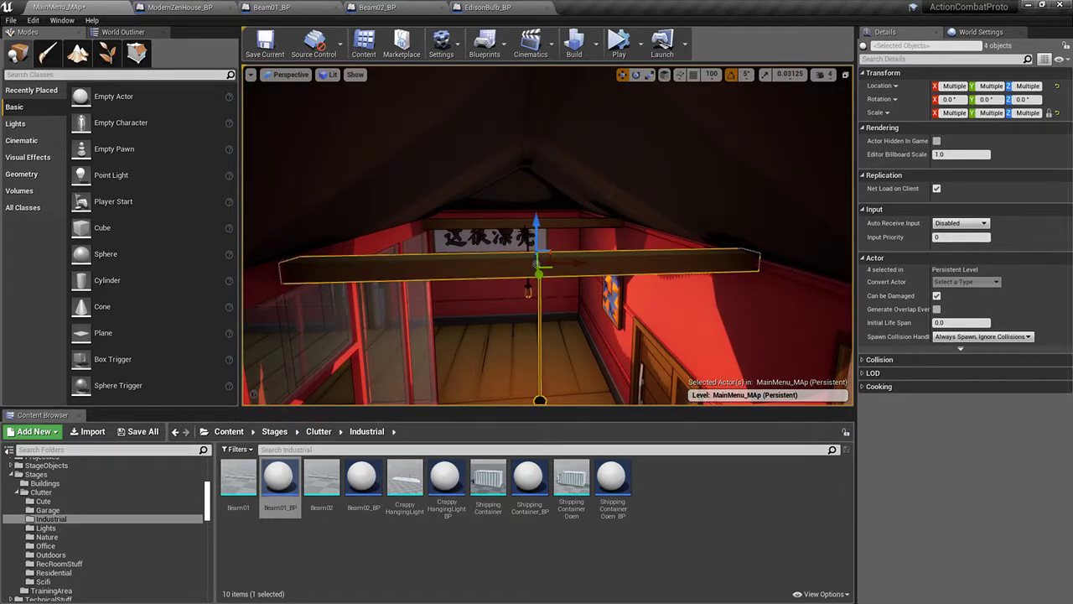
{"action": "right_click_drag", "start_coordinate": [547, 235], "coordinate": [536, 206]}
{"action": "key", "text": "ctrl+z"}
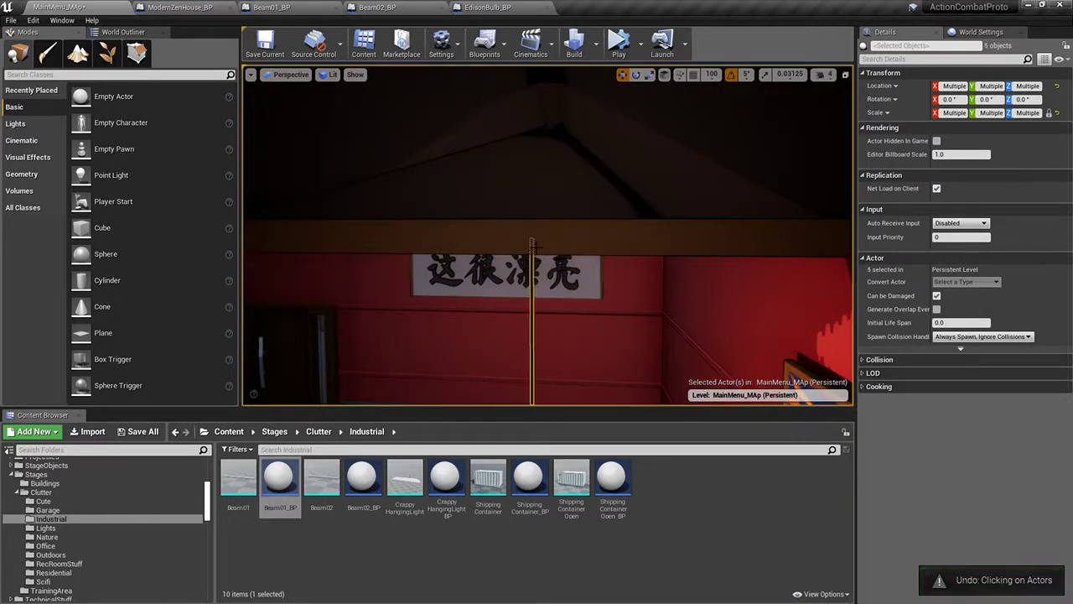
{"action": "left_click", "coordinate": [535, 247], "text": "ctrl"}
{"action": "right_click_drag", "start_coordinate": [535, 246], "coordinate": [654, 254]}
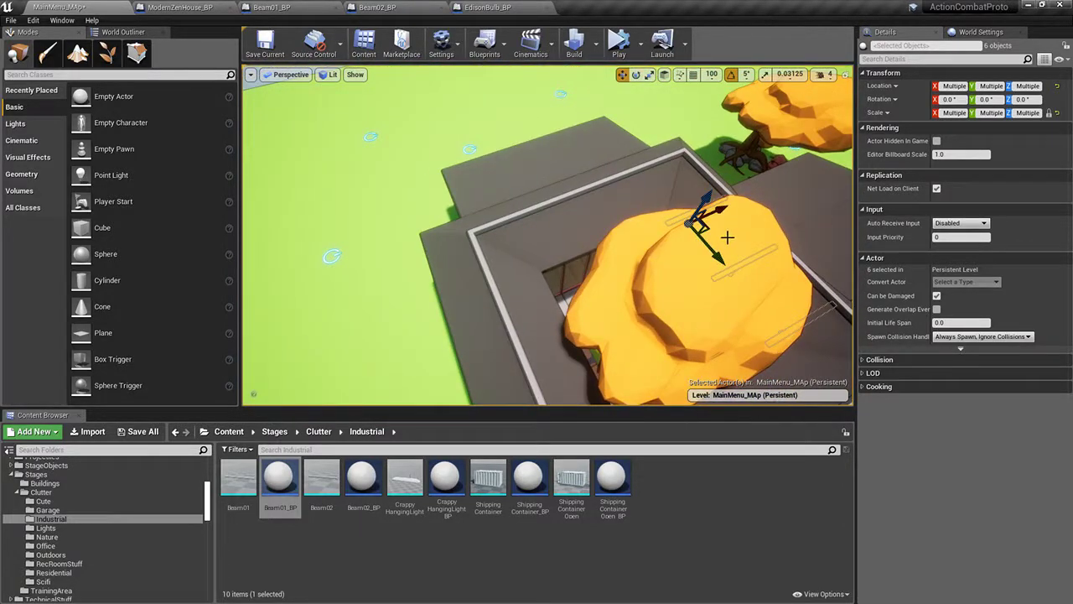
Step: Duplicate the beam and bulb set to the opposite hallway and align it between the glass room and the outer windows
{"action": "left_click_drag", "start_coordinate": [716, 217], "coordinate": [534, 250]}
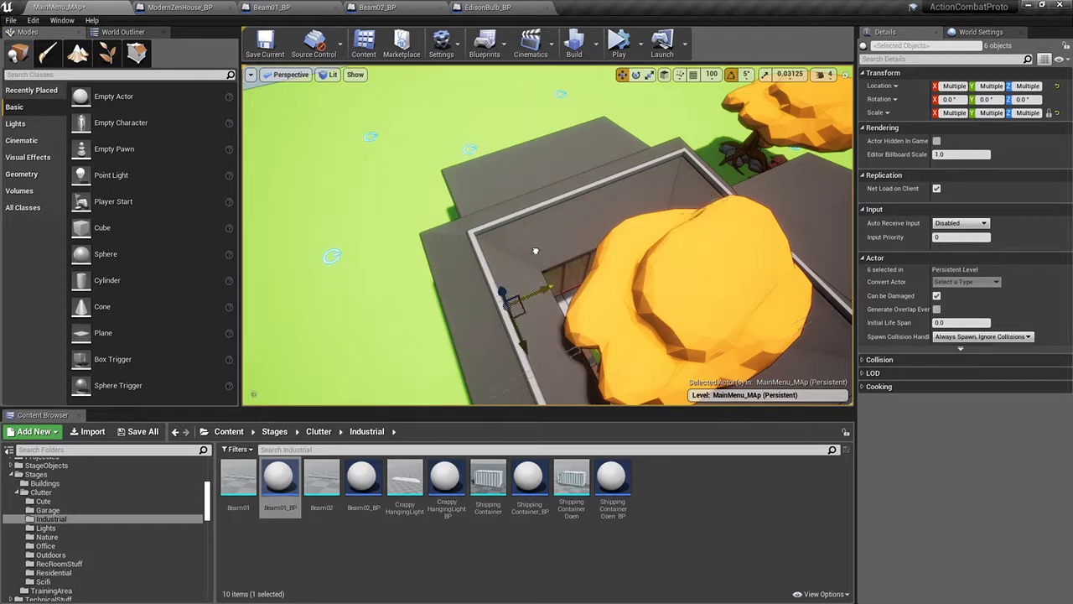
{"action": "right_click_drag", "start_coordinate": [537, 251], "coordinate": [536, 168]}
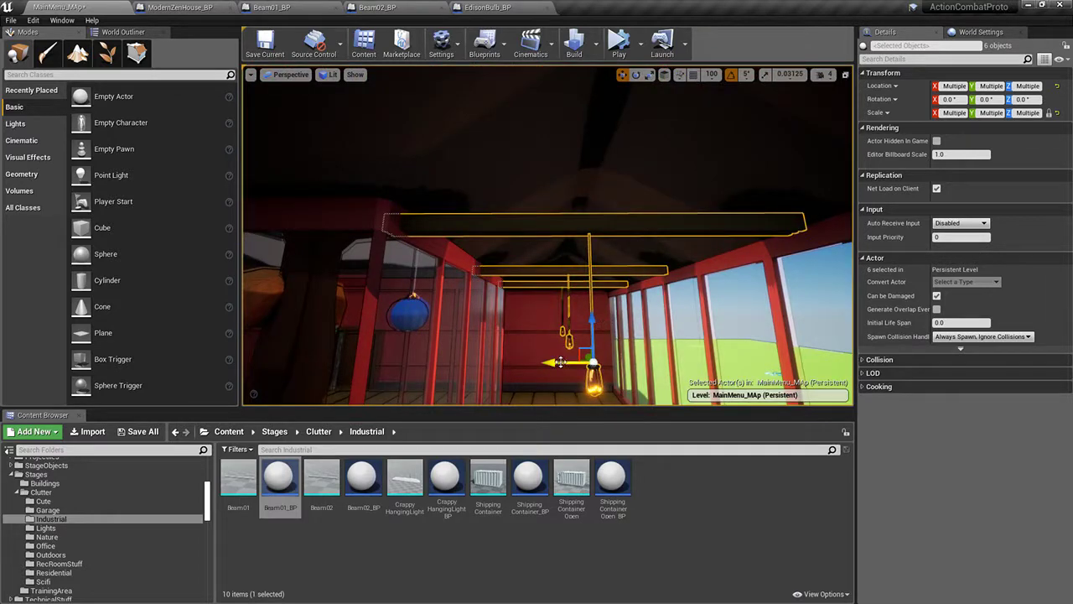
{"action": "left_click_drag", "start_coordinate": [560, 362], "coordinate": [581, 365]}
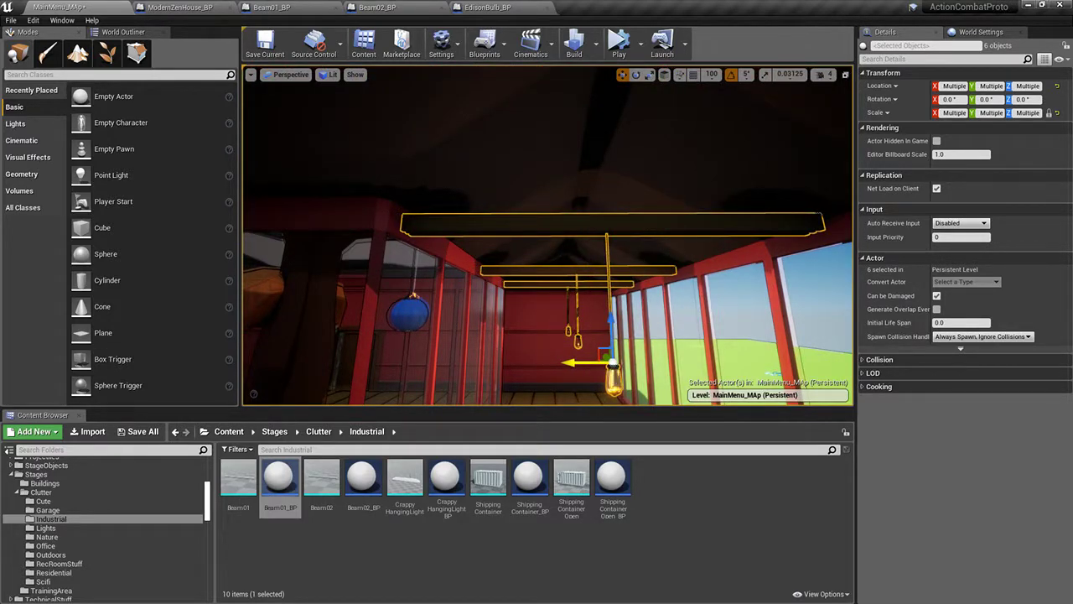
{"action": "right_click_drag", "start_coordinate": [643, 356], "coordinate": [542, 356]}
{"action": "right_click_drag", "start_coordinate": [643, 356], "coordinate": [444, 359]}
Step: Rotate a copy of the beam and bulb set to -90° about Z for the adjoining hallway
{"action": "key", "text": "e"}
{"action": "left_click_drag", "start_coordinate": [428, 373], "coordinate": [361, 368]}
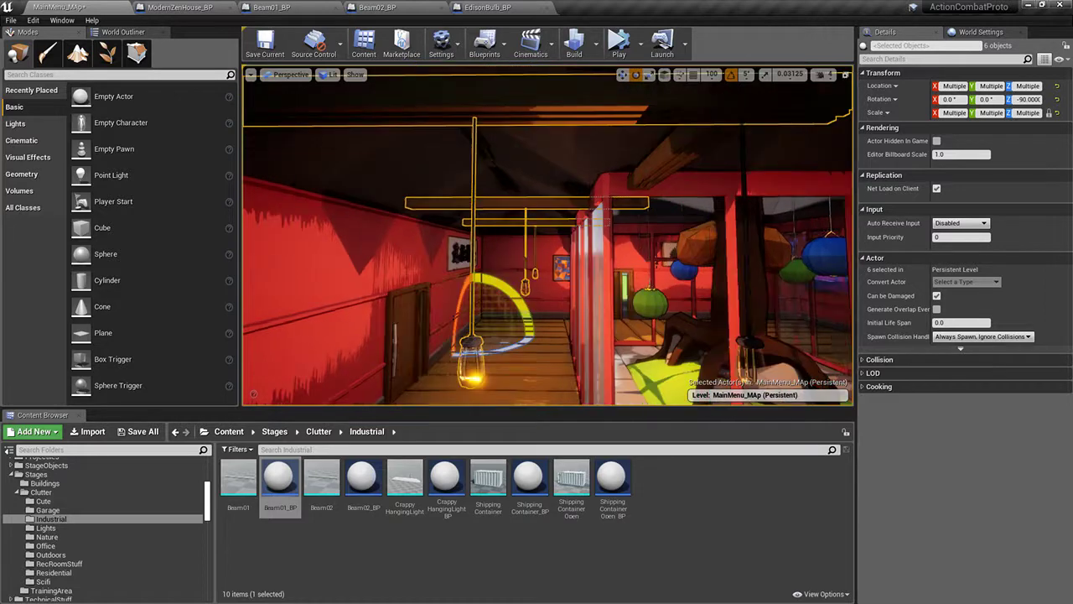
{"action": "right_click_drag", "start_coordinate": [504, 340], "coordinate": [587, 369]}
{"action": "key", "text": "w"}
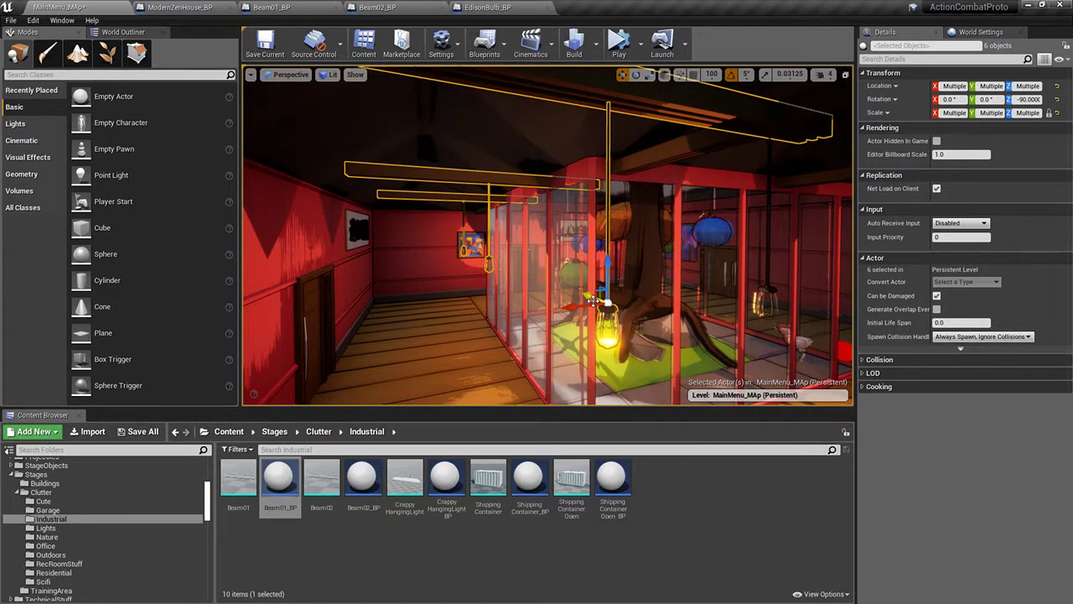
Step: Move the rotated set into the adjoining hallway, fitting the beams between the red wall and the glass room
{"action": "left_click_drag", "start_coordinate": [592, 300], "coordinate": [417, 271]}
{"action": "key", "text": "f"}
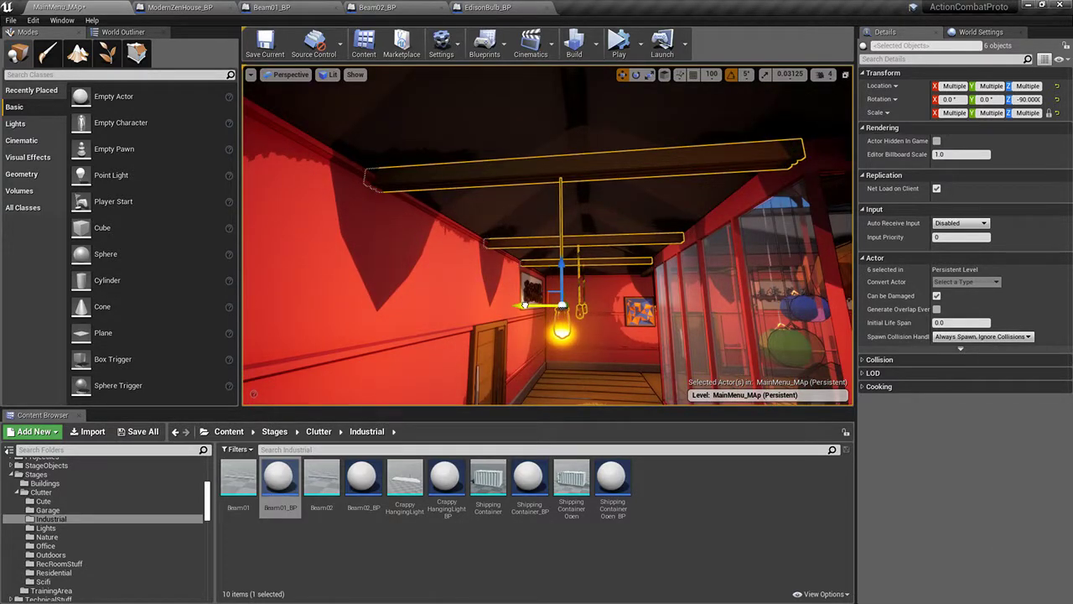
{"action": "left_click_drag", "start_coordinate": [525, 305], "coordinate": [538, 305]}
{"action": "mouse_move", "coordinate": [551, 292]}
{"action": "right_mouse_down"}
{"action": "mouse_move", "coordinate": [478, 293]}
{"action": "mouse_move", "coordinate": [551, 293]}
{"action": "right_mouse_up"}
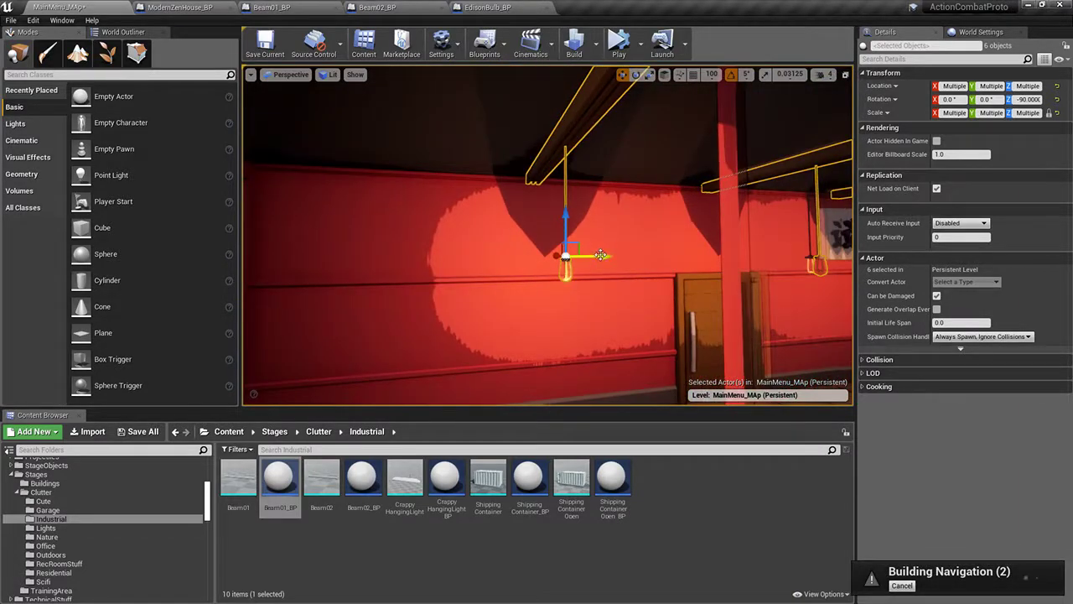
{"action": "left_click_drag", "start_coordinate": [600, 255], "coordinate": [639, 258]}
{"action": "right_click_drag", "start_coordinate": [639, 258], "coordinate": [737, 273]}
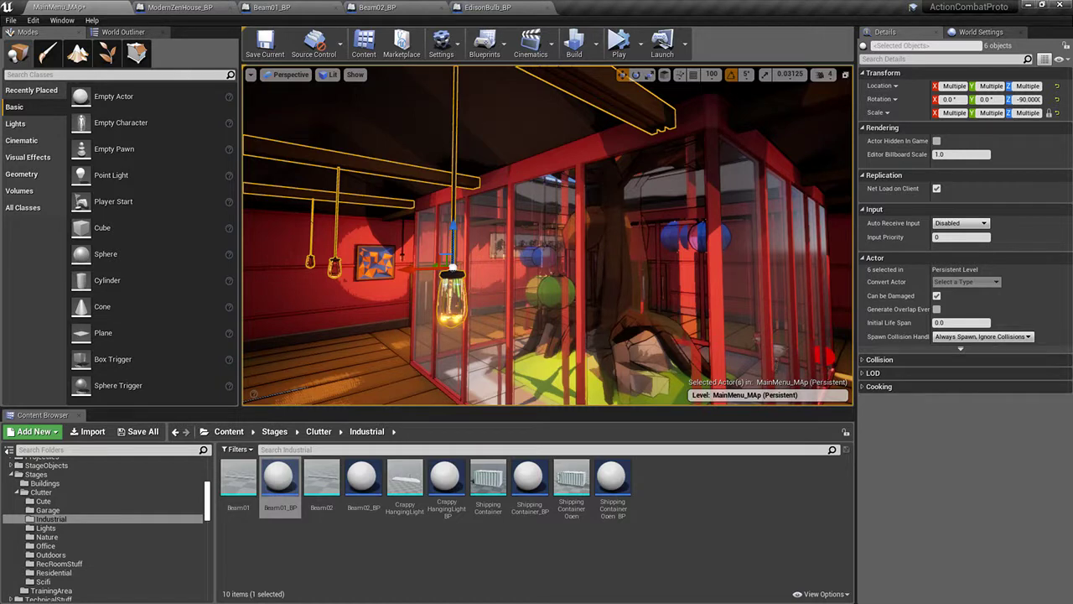
Step: Duplicate the rotated set across the glass room into the remaining hallway and align it between the walls
{"action": "right_click_drag", "start_coordinate": [536, 269], "coordinate": [321, 260]}
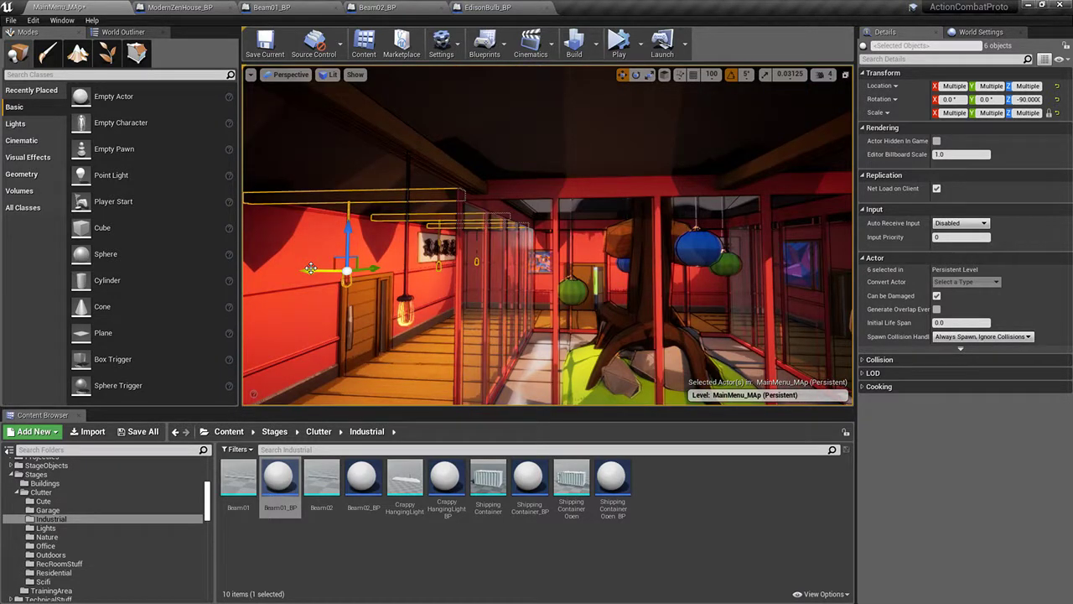
{"action": "left_click_drag", "start_coordinate": [310, 267], "coordinate": [830, 270]}
{"action": "right_click_drag", "start_coordinate": [592, 289], "coordinate": [713, 286]}
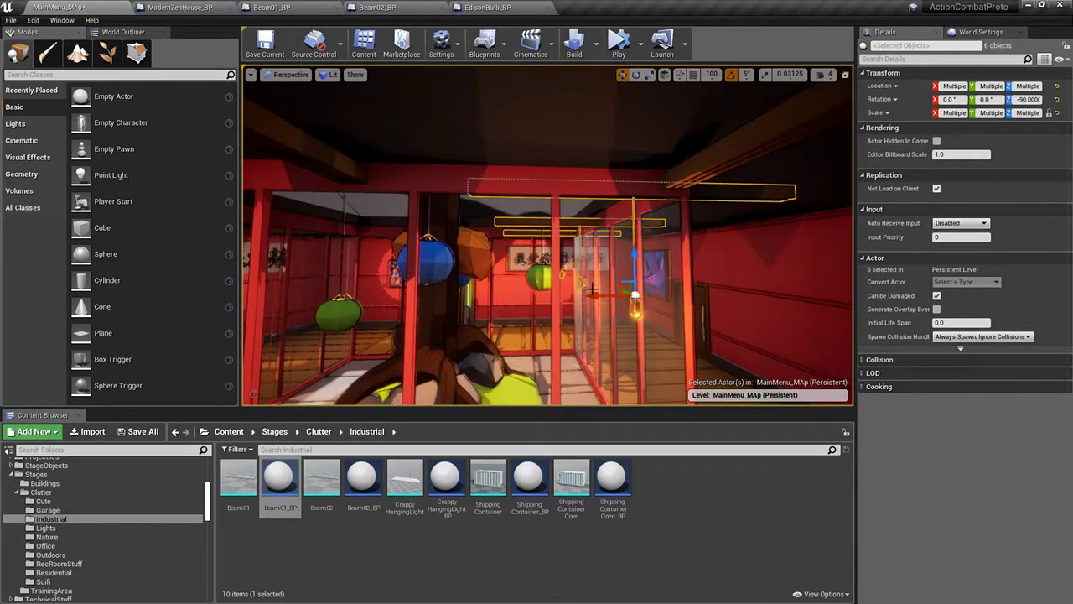
{"action": "left_click_drag", "start_coordinate": [606, 295], "coordinate": [802, 293]}
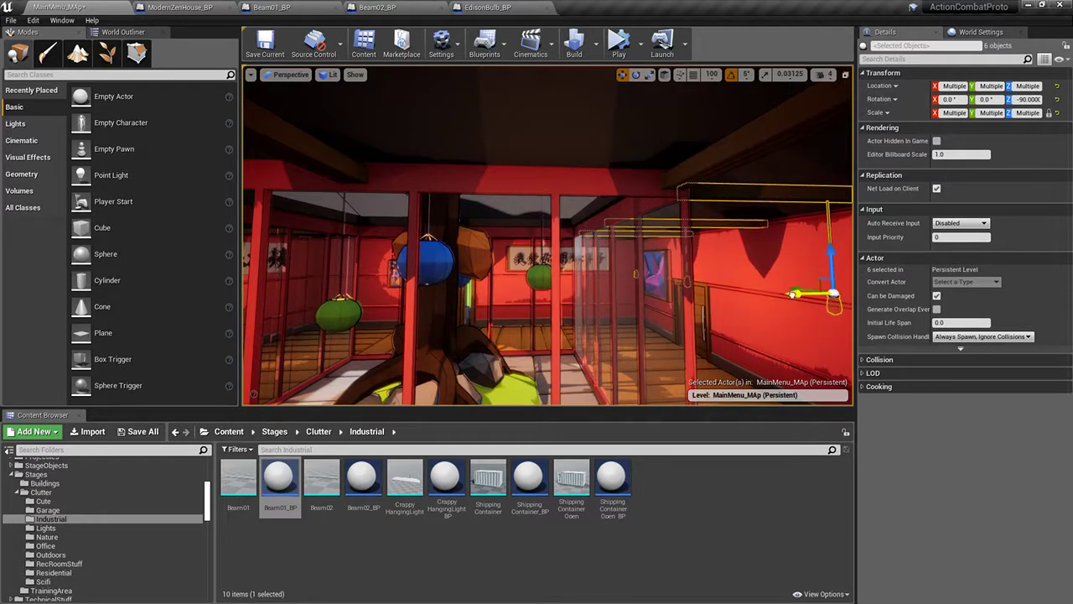
{"action": "right_click_drag", "start_coordinate": [801, 298], "coordinate": [826, 299]}
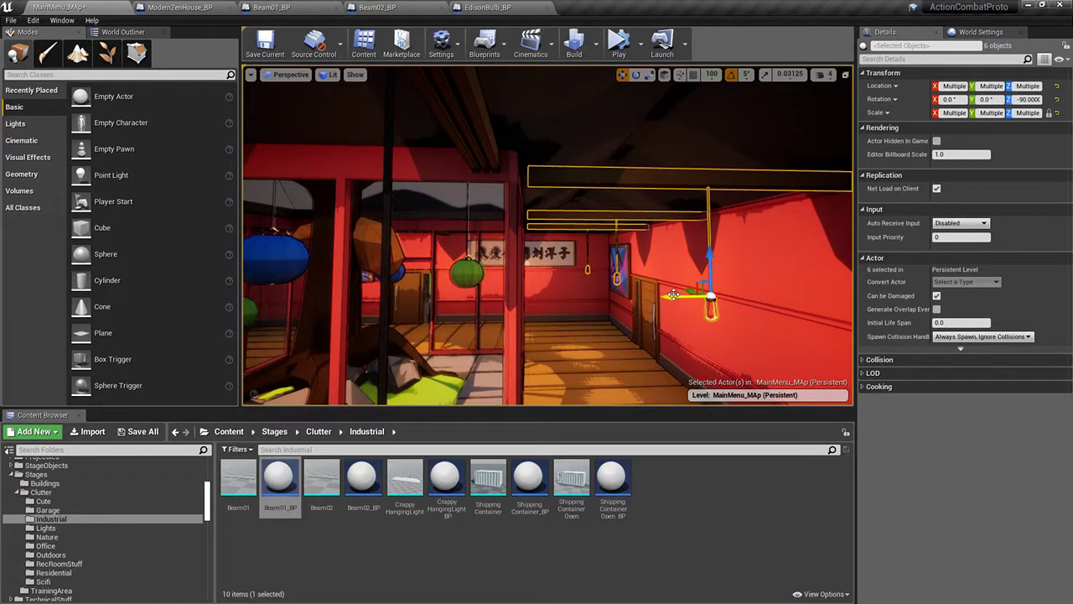
{"action": "left_click_drag", "start_coordinate": [672, 296], "coordinate": [615, 281]}
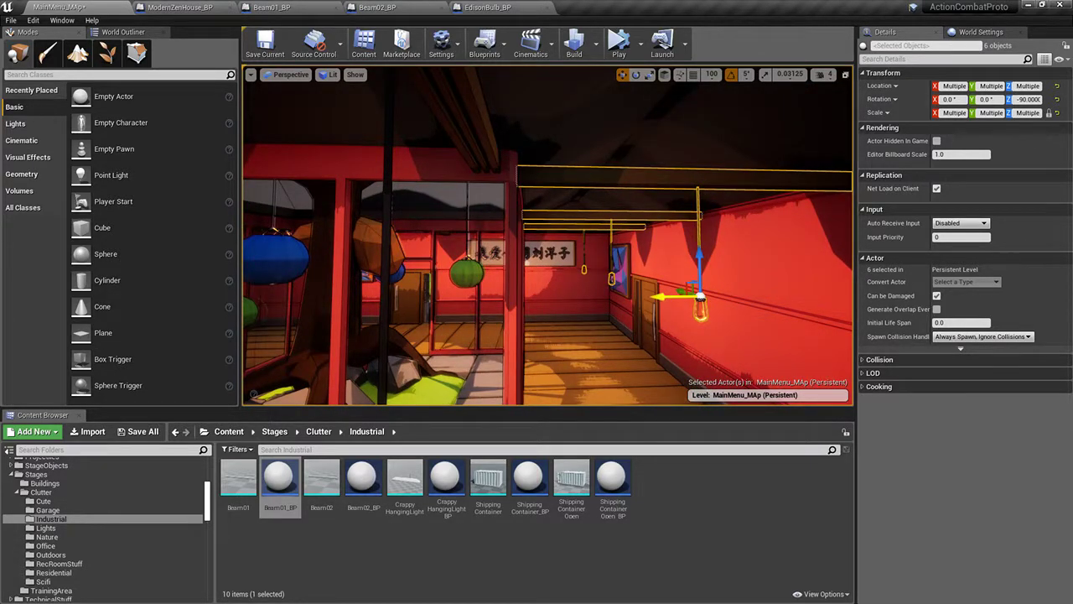
Step: Play the level in the viewport and examine the beams and hanging bulbs around the glass room
{"action": "right_click_drag", "start_coordinate": [658, 294], "coordinate": [650, 335]}
{"action": "left_click", "coordinate": [646, 293]}
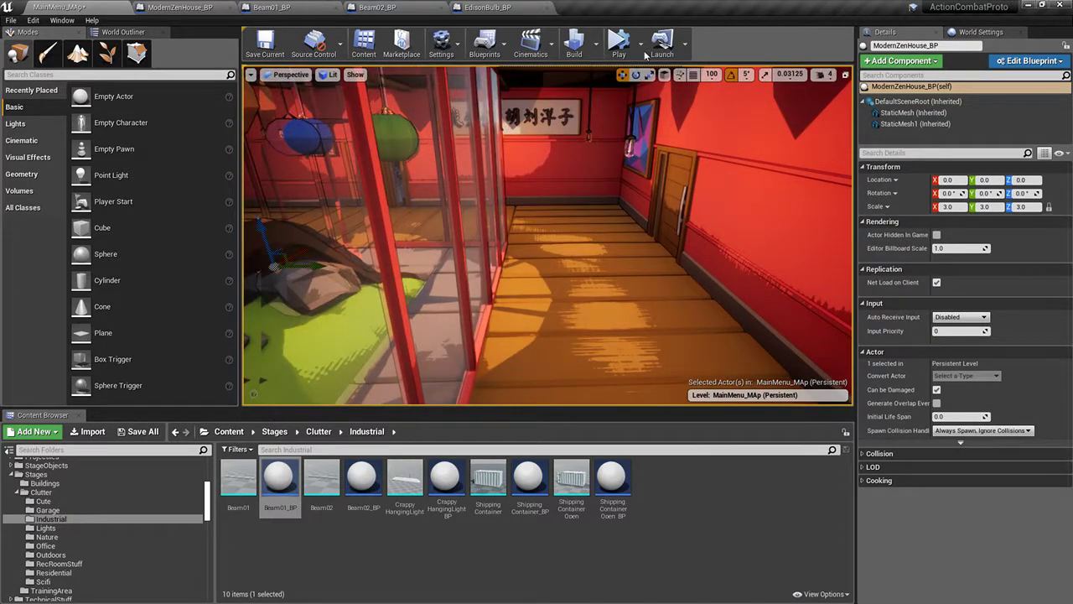
{"action": "left_click", "coordinate": [641, 45]}
{"action": "left_click", "coordinate": [663, 75]}
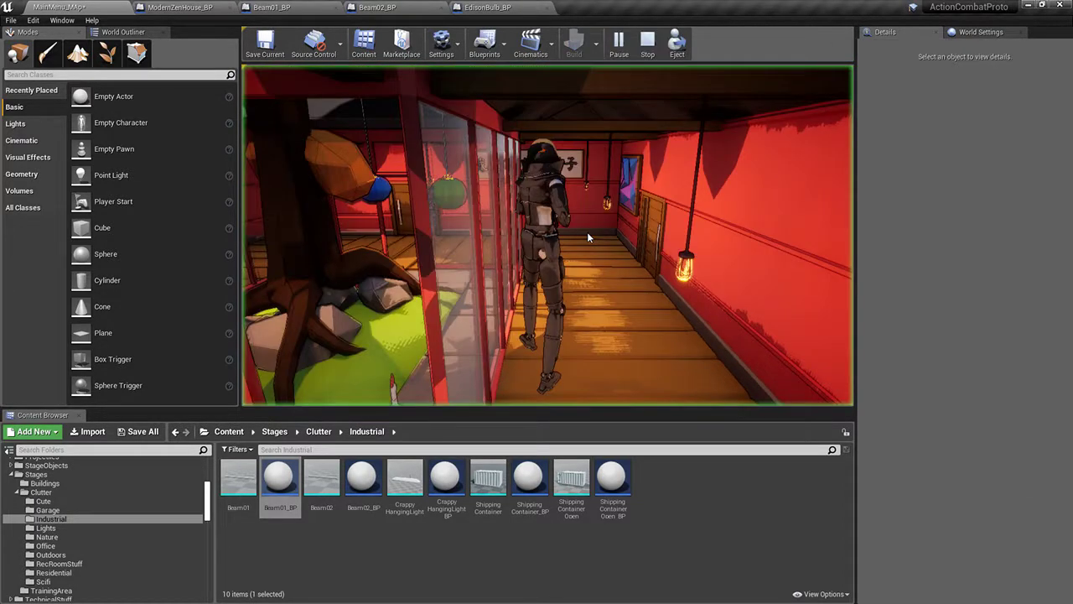
{"action": "left_click", "coordinate": [588, 237]}
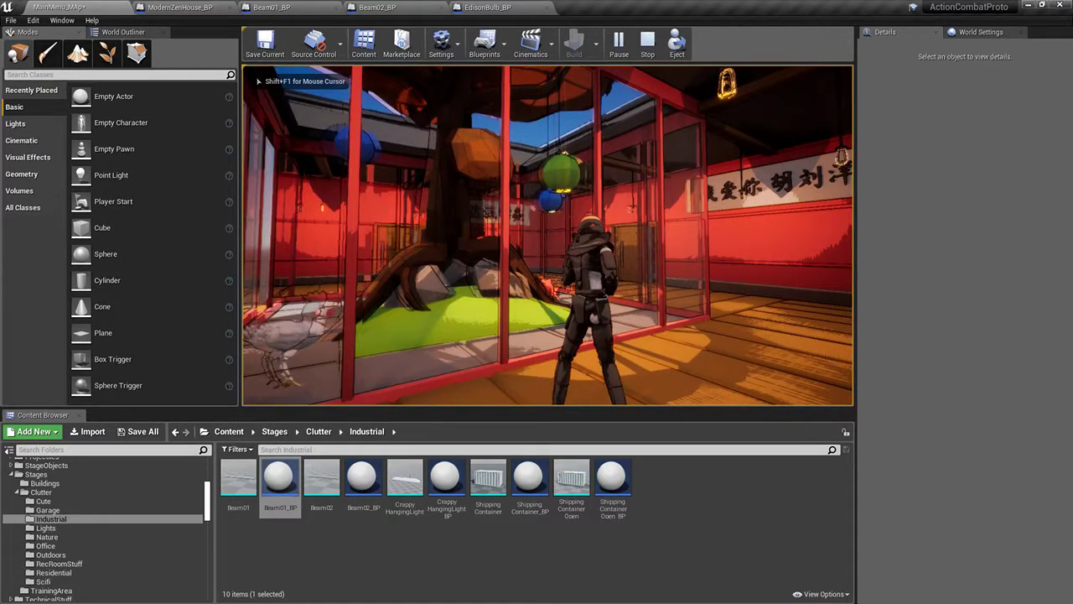
{"action": "key", "text": "Escape"}
Step: Delete the middle hanging bulb in the hallway with the large calligraphy sign
{"action": "right_click_drag", "start_coordinate": [522, 295], "coordinate": [394, 295]}
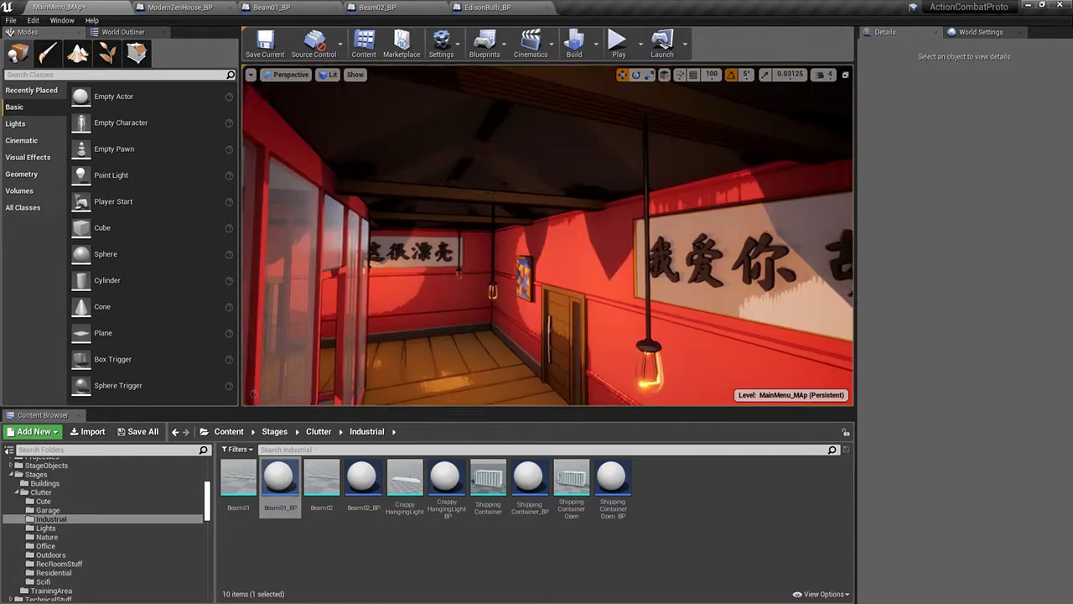
{"action": "left_click", "coordinate": [494, 289]}
{"action": "key", "text": "Delete"}
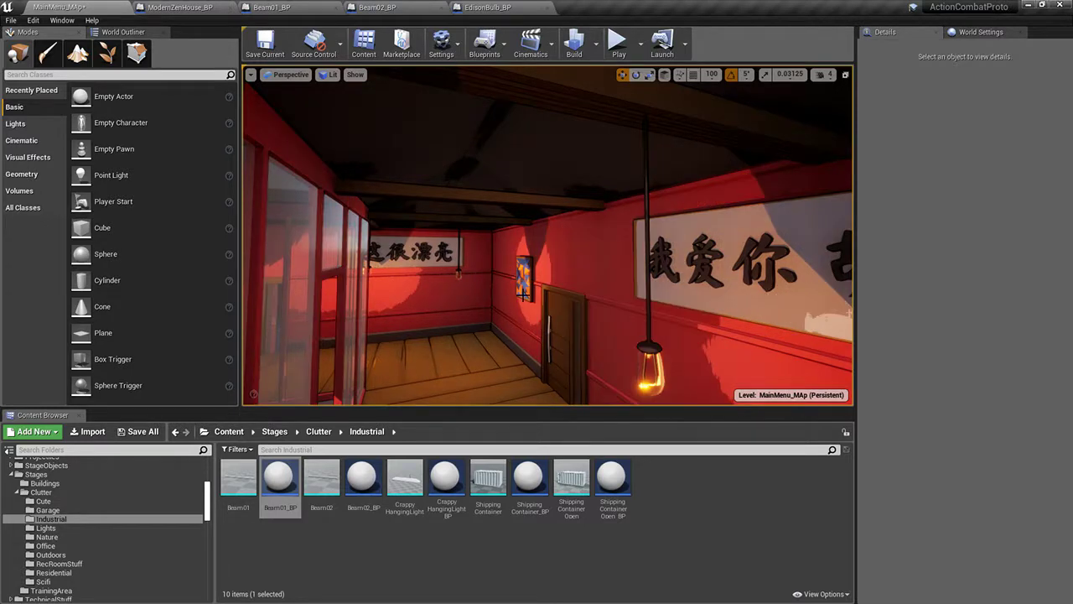
Step: Delete the hanging bulb beside the calligraphy sign in the red-walled hallway with the wooden door
{"action": "right_click_drag", "start_coordinate": [522, 295], "coordinate": [586, 306]}
{"action": "right_click_drag", "start_coordinate": [440, 226], "coordinate": [386, 224]}
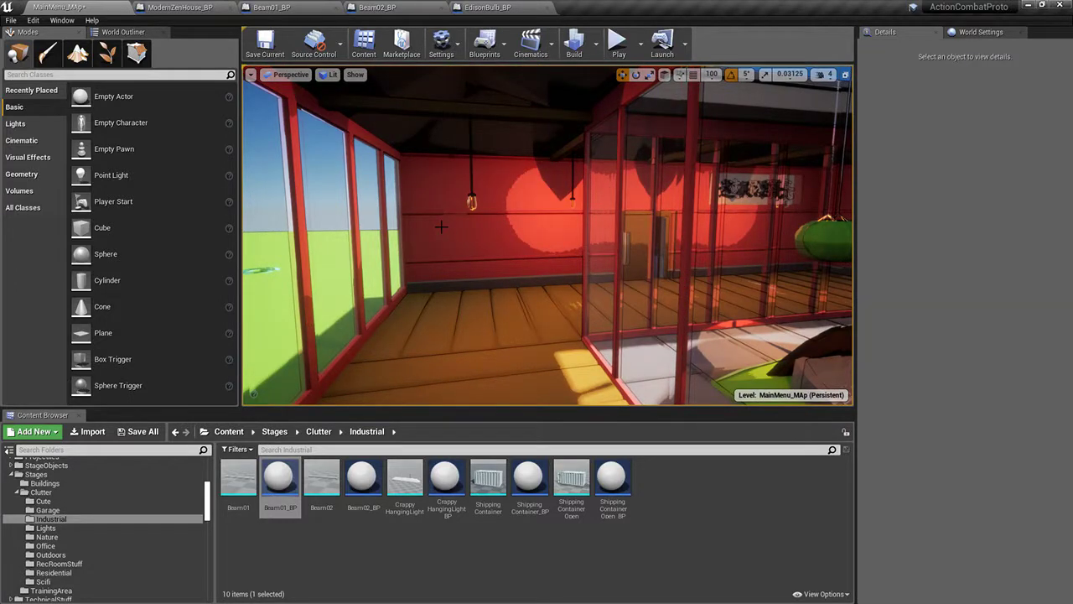
{"action": "right_click_drag", "start_coordinate": [467, 209], "coordinate": [587, 209]}
{"action": "left_click", "coordinate": [540, 219]}
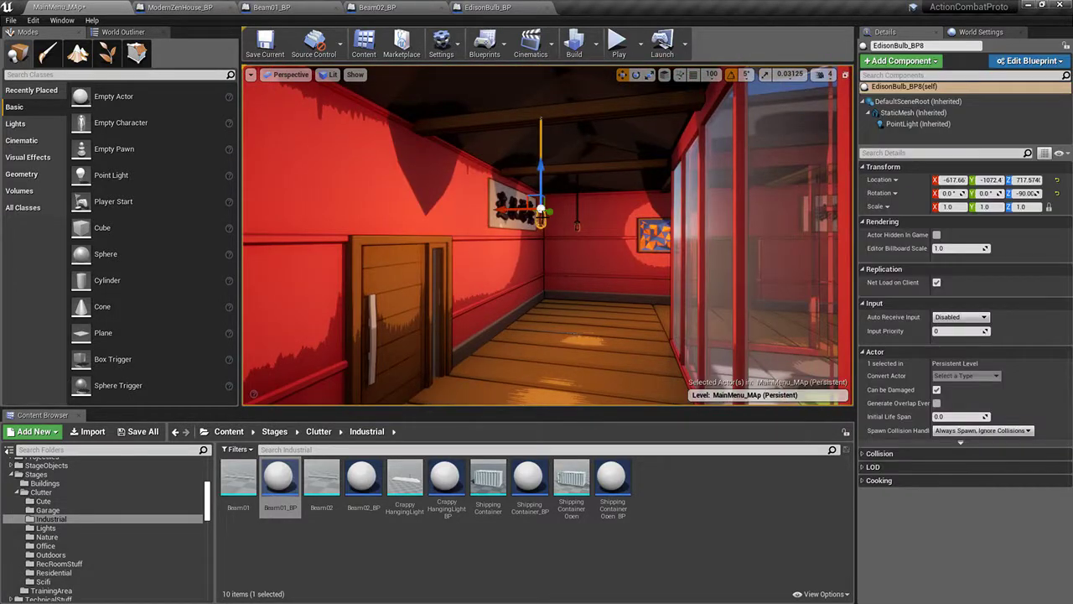
{"action": "key", "text": "Delete"}
Step: Set the mobility of the DefaultSceneRoot in EdisonBulb_BP to Stationary and compile the blueprint
{"action": "left_click", "coordinate": [485, 7]}
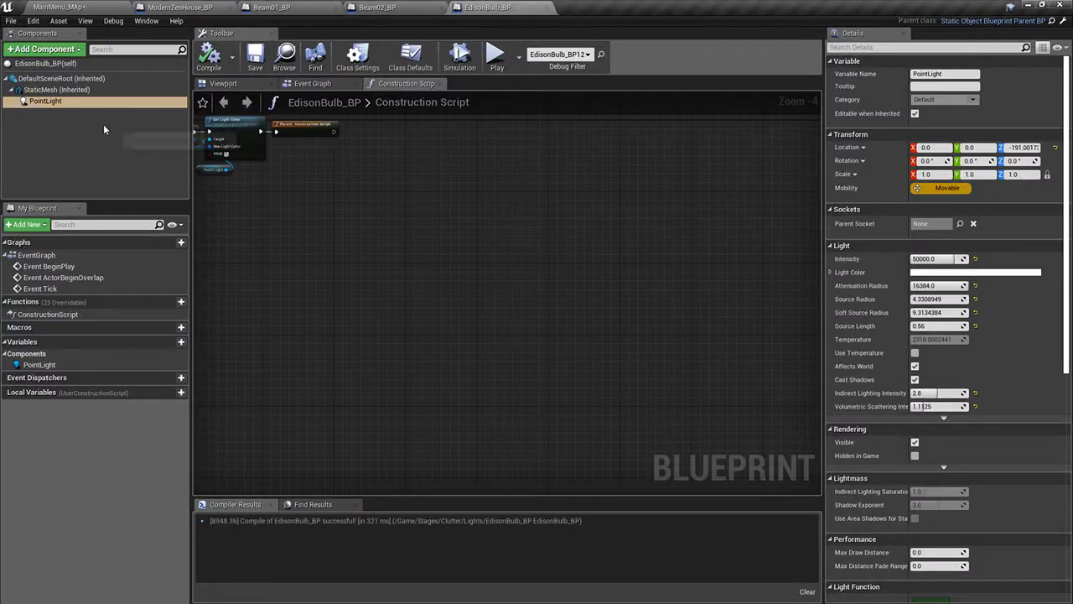
{"action": "left_click", "coordinate": [50, 100]}
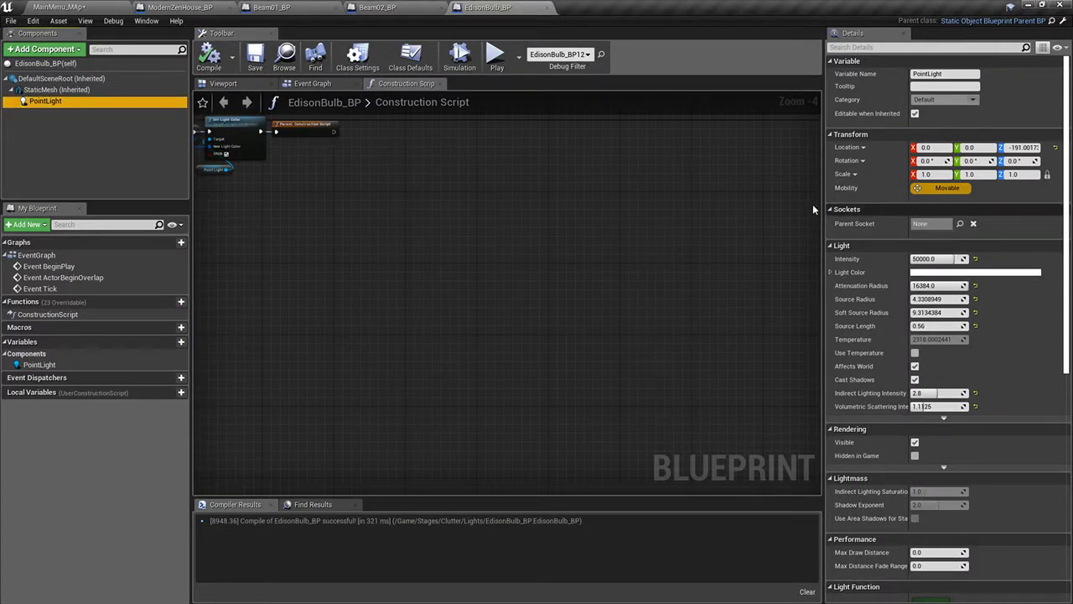
{"action": "left_click", "coordinate": [57, 89]}
{"action": "left_click", "coordinate": [60, 78]}
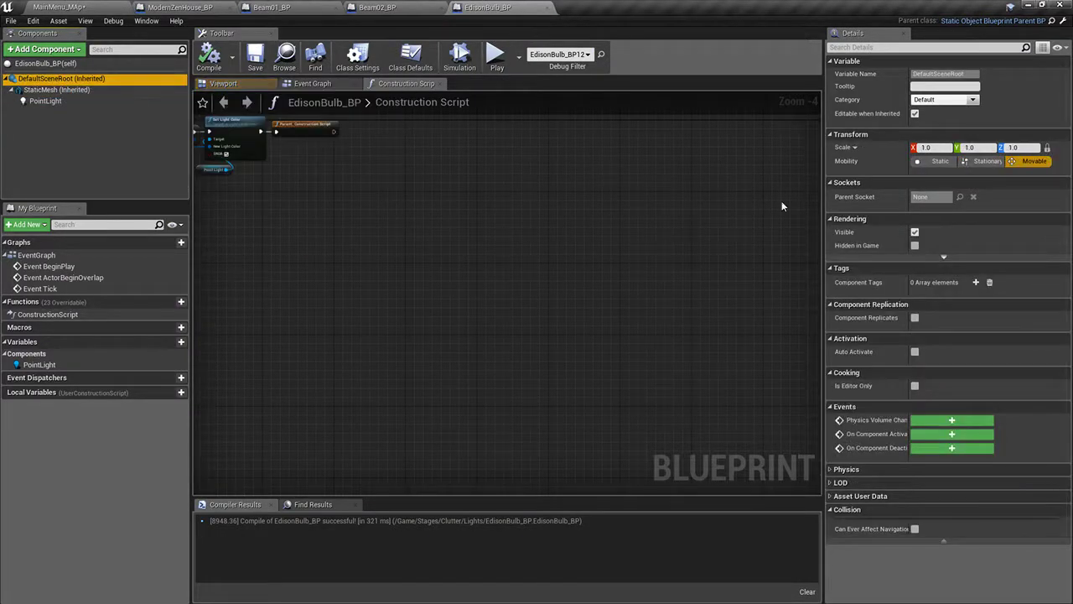
{"action": "left_click", "coordinate": [985, 161]}
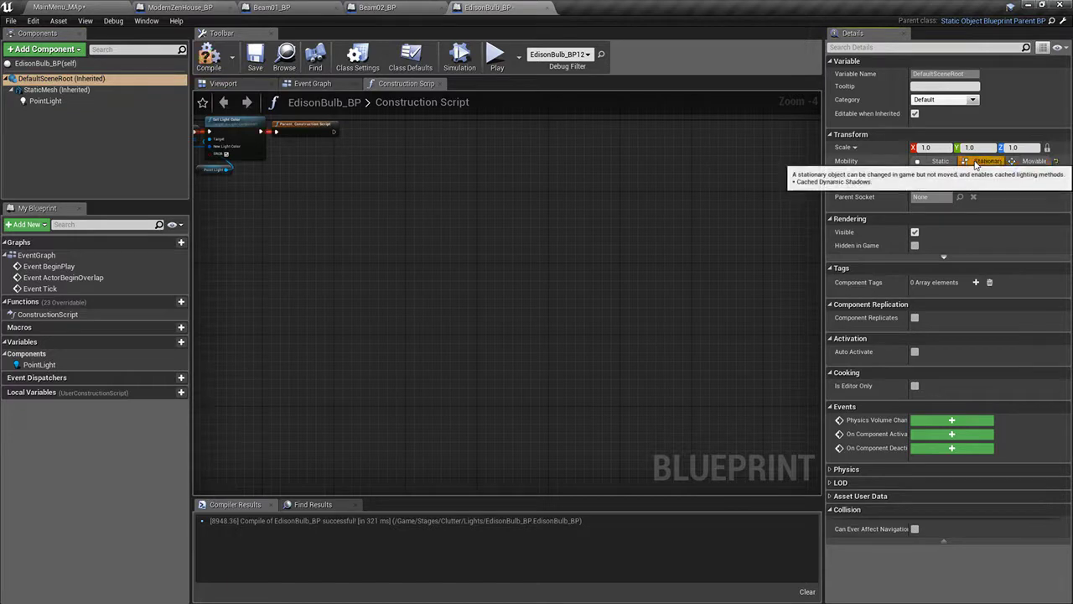
{"action": "left_click", "coordinate": [220, 57]}
Step: Review the PointLight and root component settings of EdisonBulb_BP, and check the hanging bulbs in the level
{"action": "left_click", "coordinate": [45, 101]}
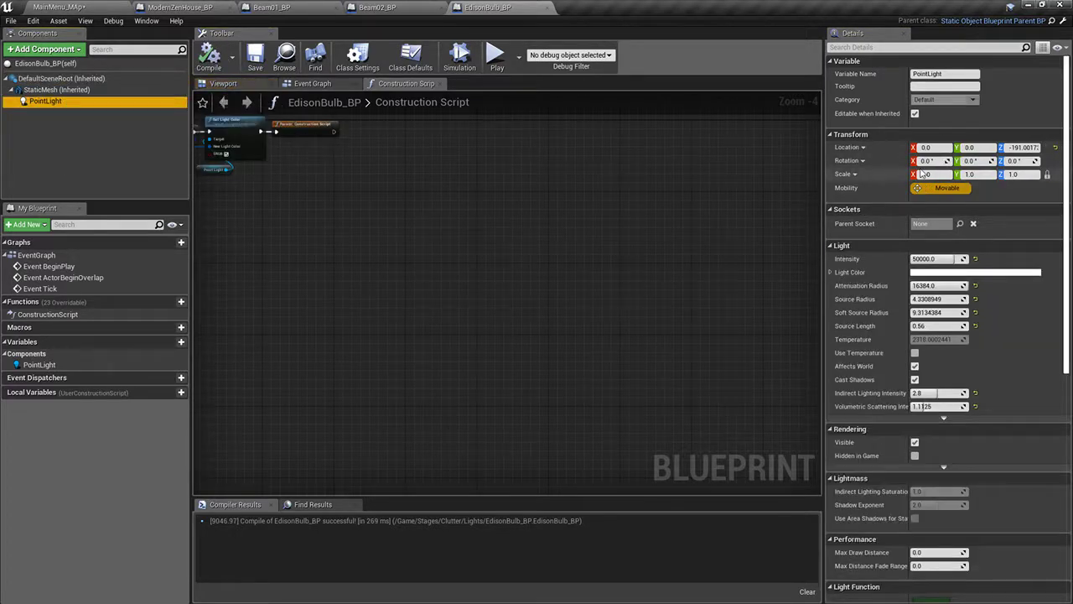
{"action": "left_click", "coordinate": [60, 78]}
{"action": "left_click", "coordinate": [180, 63]}
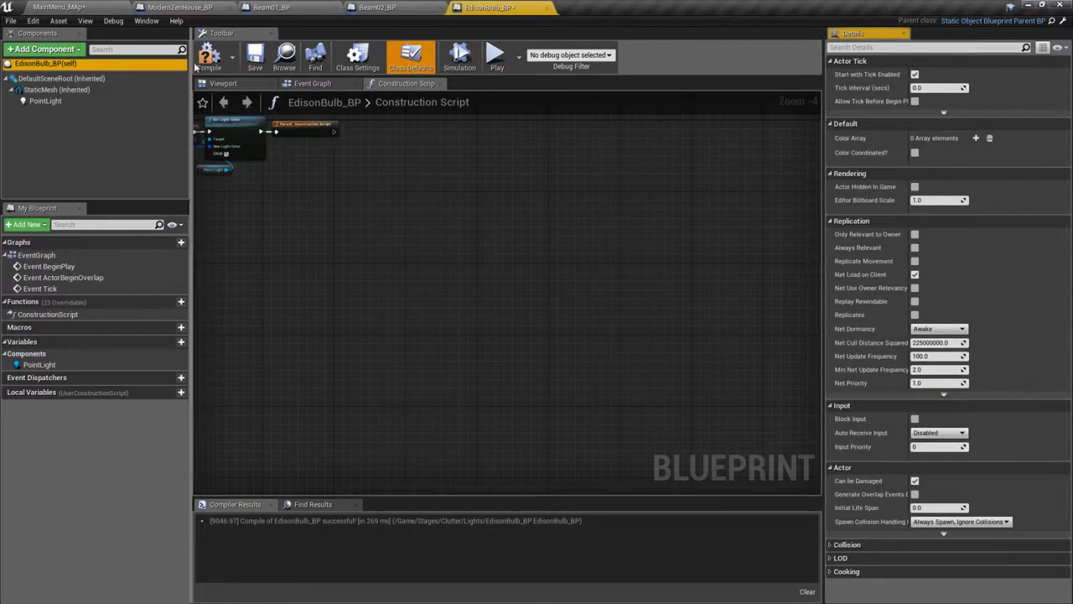
{"action": "left_click", "coordinate": [48, 6]}
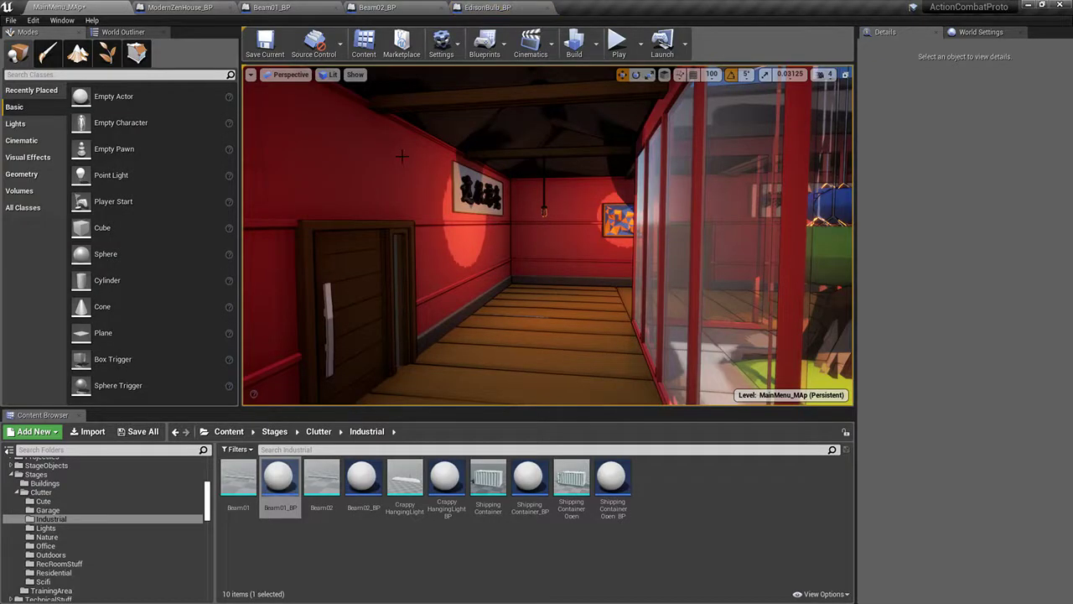
{"action": "right_click_drag", "start_coordinate": [401, 156], "coordinate": [453, 156]}
Step: Adjust the mobility of the StaticMesh in EdisonBulb_BP, recompile, and check the PointLight's mobility
{"action": "left_click", "coordinate": [488, 6]}
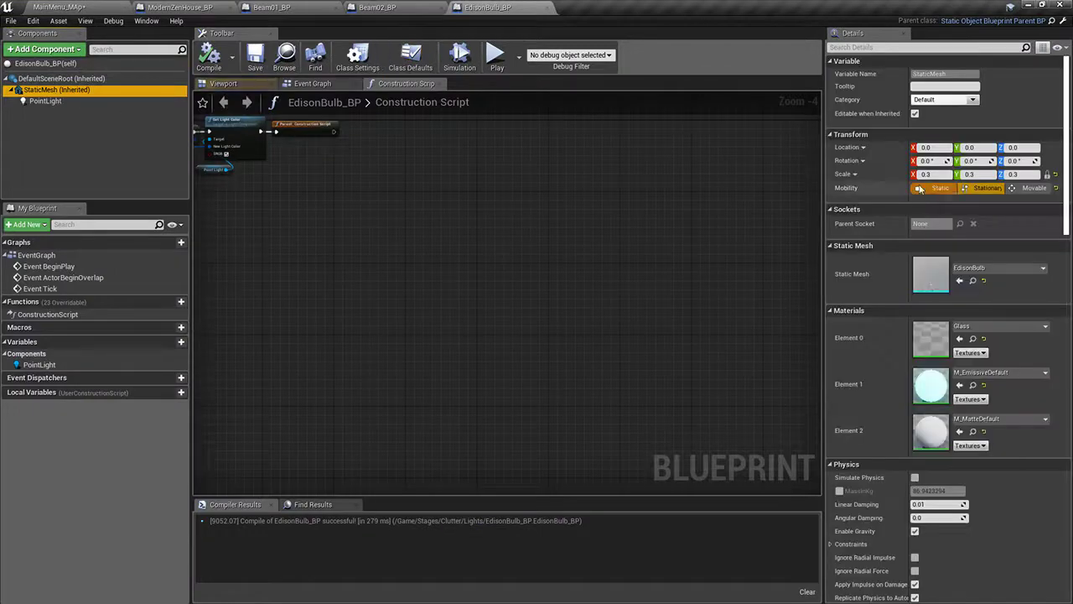
{"action": "left_click", "coordinate": [210, 61]}
{"action": "left_click", "coordinate": [45, 100]}
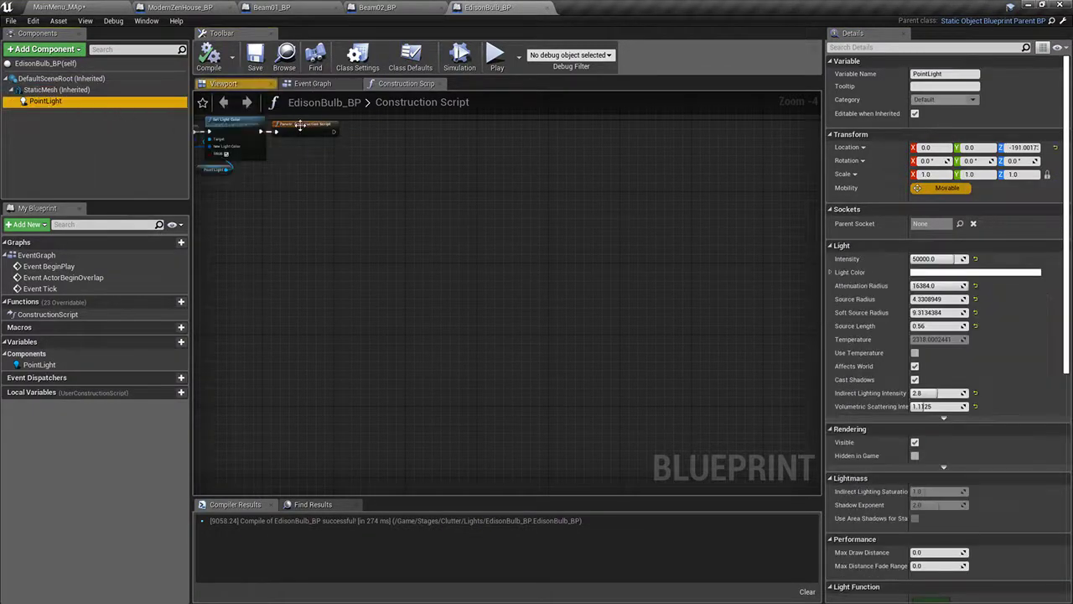
{"action": "left_click", "coordinate": [209, 58]}
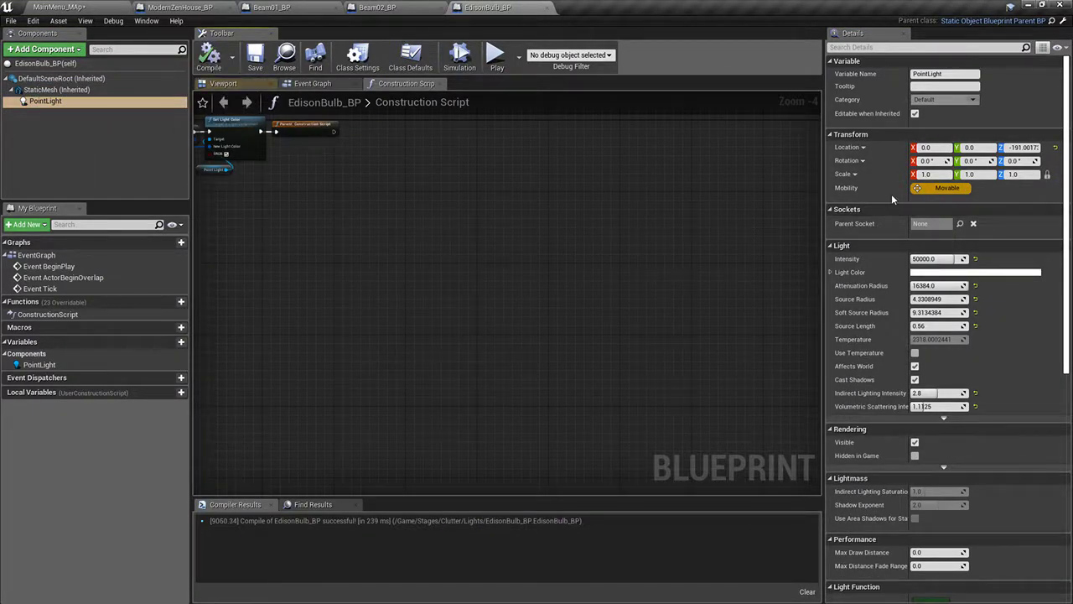
Step: Return to the level and examine the beams, hanging bulbs and their lighting along all hallways, using a full-screen viewport
{"action": "left_click", "coordinate": [68, 7]}
{"action": "right_click_drag", "start_coordinate": [547, 235], "coordinate": [755, 235]}
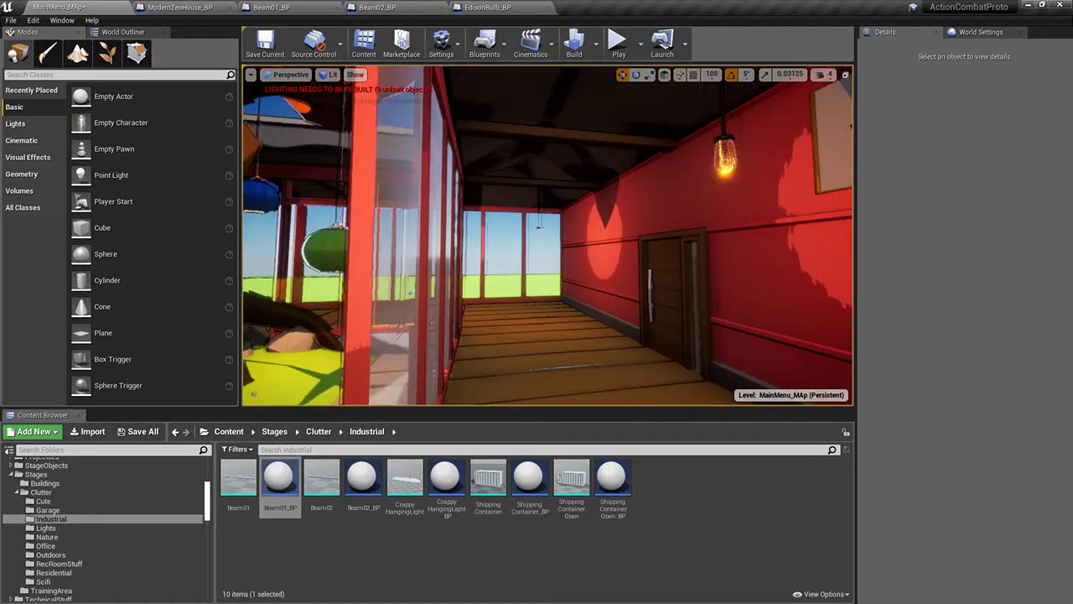
{"action": "right_click_drag", "start_coordinate": [547, 235], "coordinate": [452, 177]}
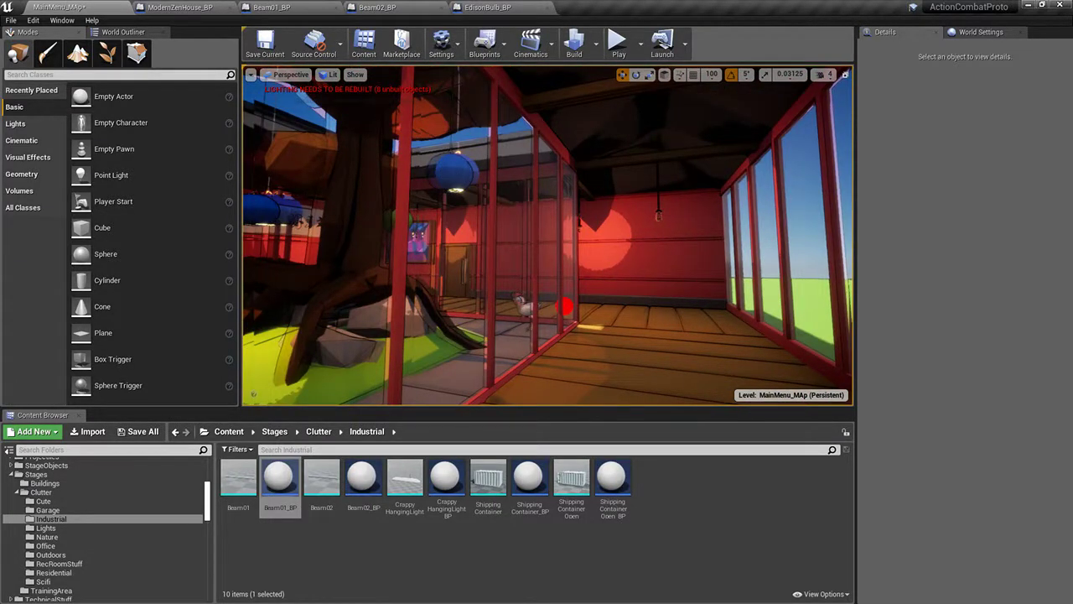
{"action": "right_click_drag", "start_coordinate": [566, 308], "coordinate": [637, 301]}
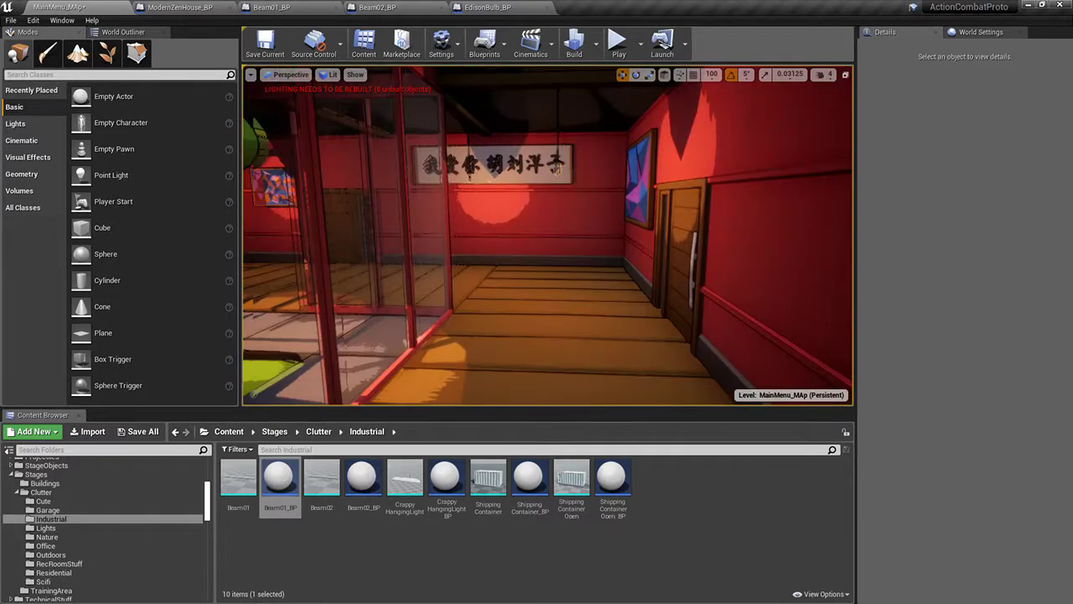
{"action": "right_click_drag", "start_coordinate": [546, 235], "coordinate": [361, 229]}
{"action": "key", "text": "F11"}
{"action": "right_click_drag", "start_coordinate": [536, 302], "coordinate": [377, 256]}
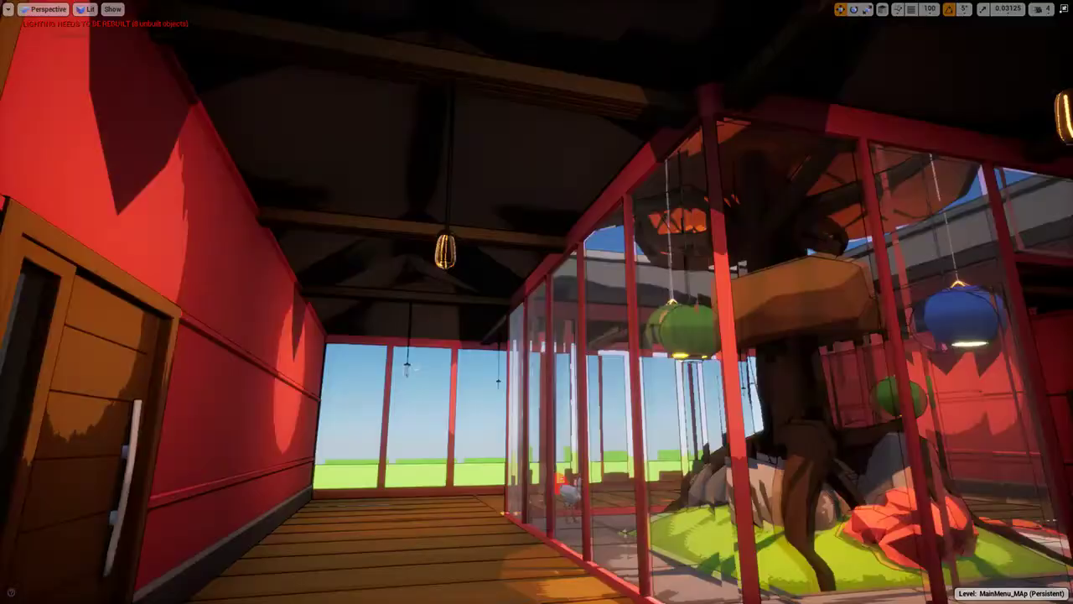
{"action": "right_click_drag", "start_coordinate": [537, 301], "coordinate": [755, 298]}
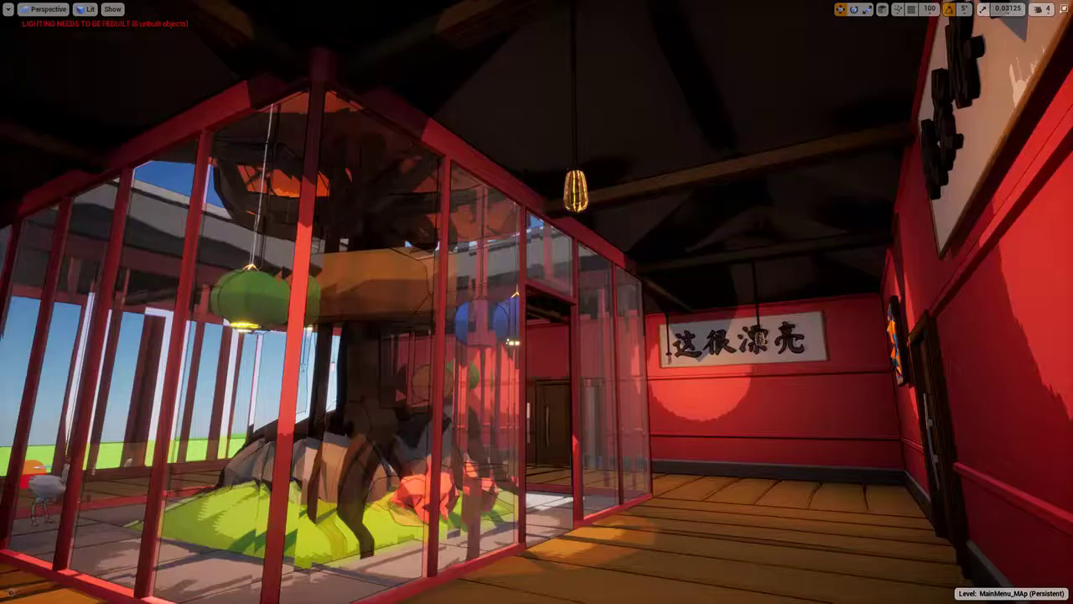
{"action": "right_click_drag", "start_coordinate": [505, 197], "coordinate": [507, 184]}
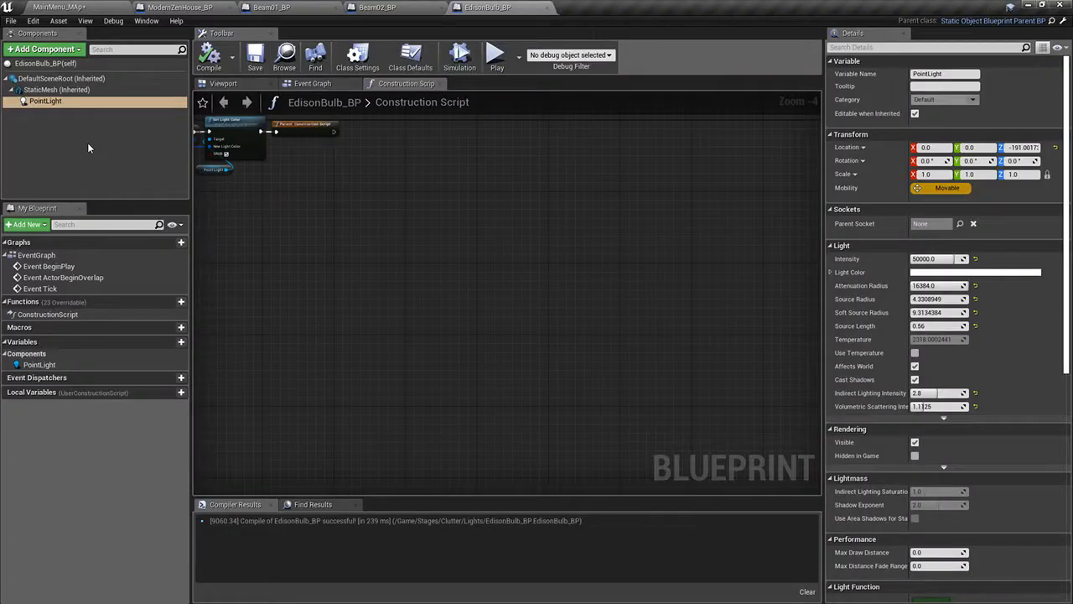
Step: Check the collision preset of the StaticMesh in EdisonBulb_BP
{"action": "left_click", "coordinate": [52, 89]}
{"action": "scroll", "coordinate": [954, 367], "scroll_direction": "down", "scroll_amount": 10}
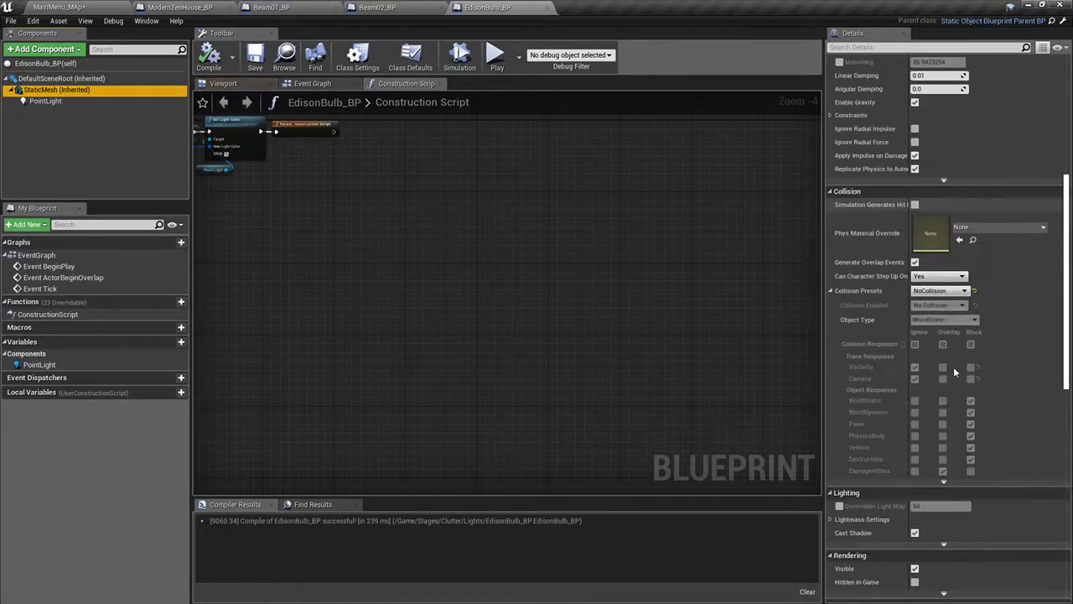
{"action": "left_click", "coordinate": [919, 291]}
{"action": "left_click", "coordinate": [920, 292]}
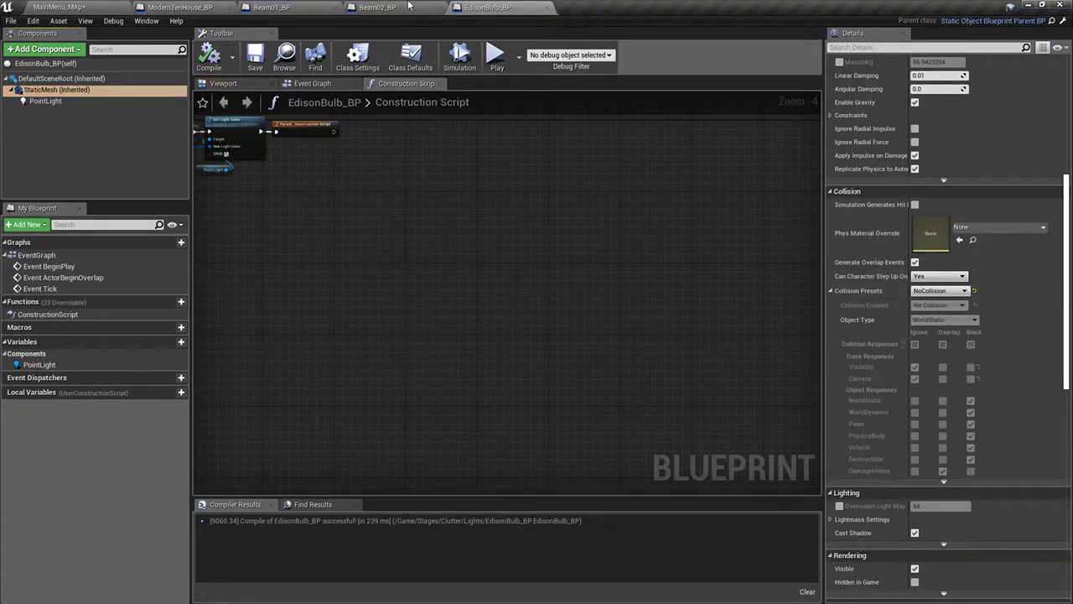
Step: Change the collision preset of the StaticMesh in Beam02_BP
{"action": "left_click", "coordinate": [411, 8]}
{"action": "left_click", "coordinate": [87, 93]}
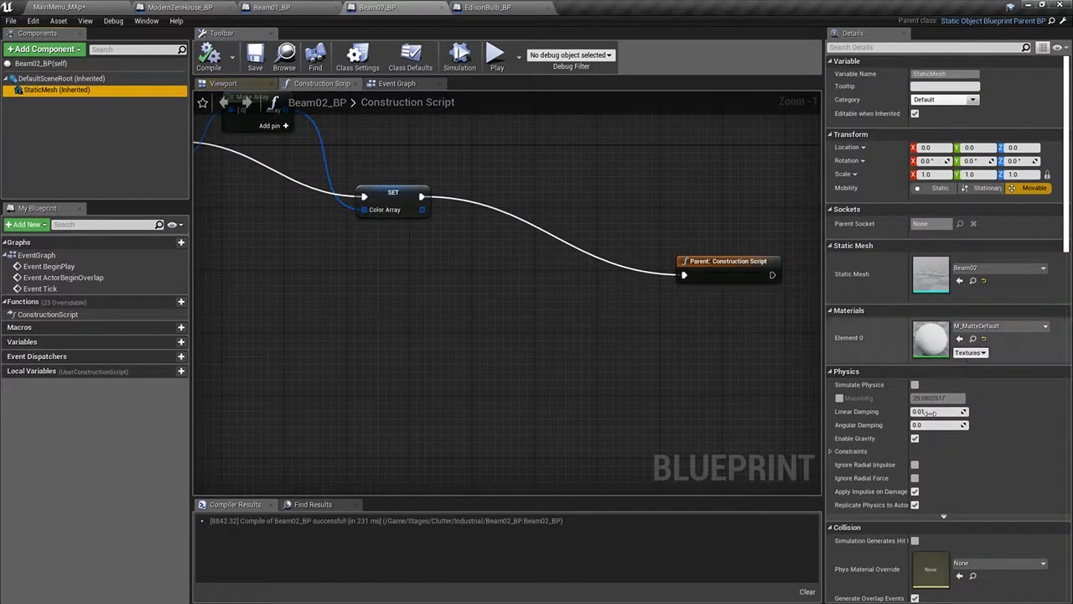
{"action": "scroll", "coordinate": [962, 453], "scroll_direction": "down", "scroll_amount": 10}
{"action": "left_click", "coordinate": [939, 467]}
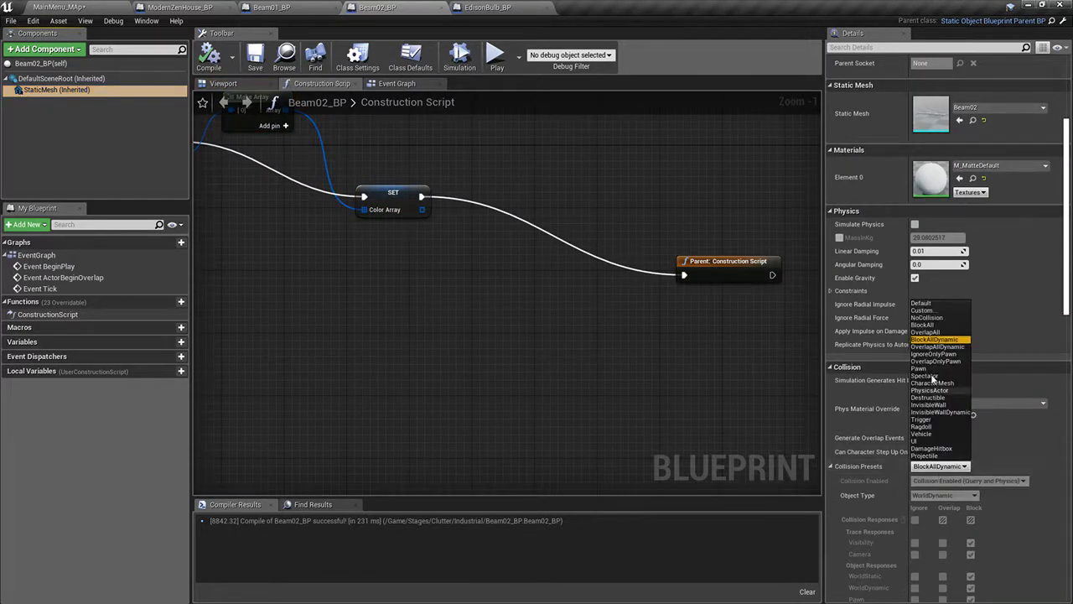
{"action": "left_click", "coordinate": [930, 329]}
Step: Set the collision preset of the StaticMesh in Beam01_BP to NoCollision
{"action": "left_click", "coordinate": [306, 7]}
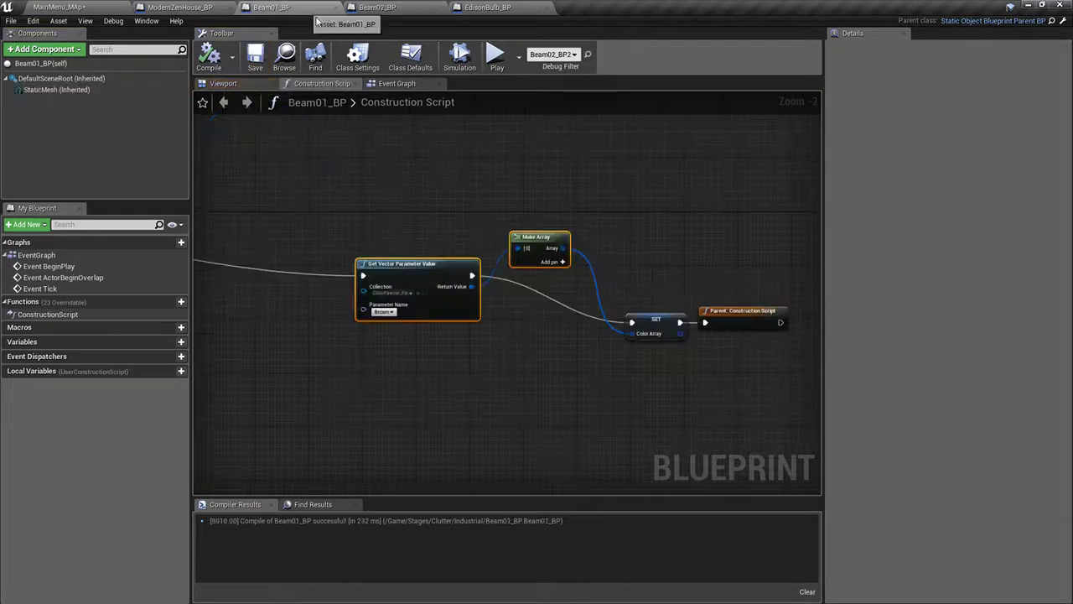
{"action": "left_click", "coordinate": [56, 90]}
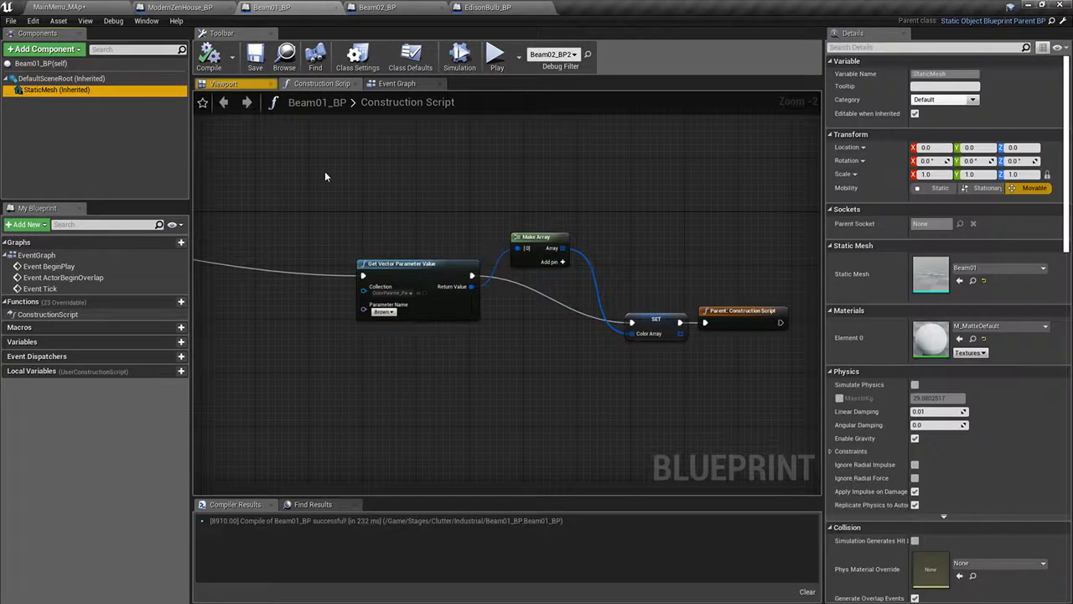
{"action": "scroll", "coordinate": [942, 440], "scroll_direction": "down", "scroll_amount": 10}
{"action": "left_click", "coordinate": [939, 429]}
{"action": "left_click", "coordinate": [939, 456]}
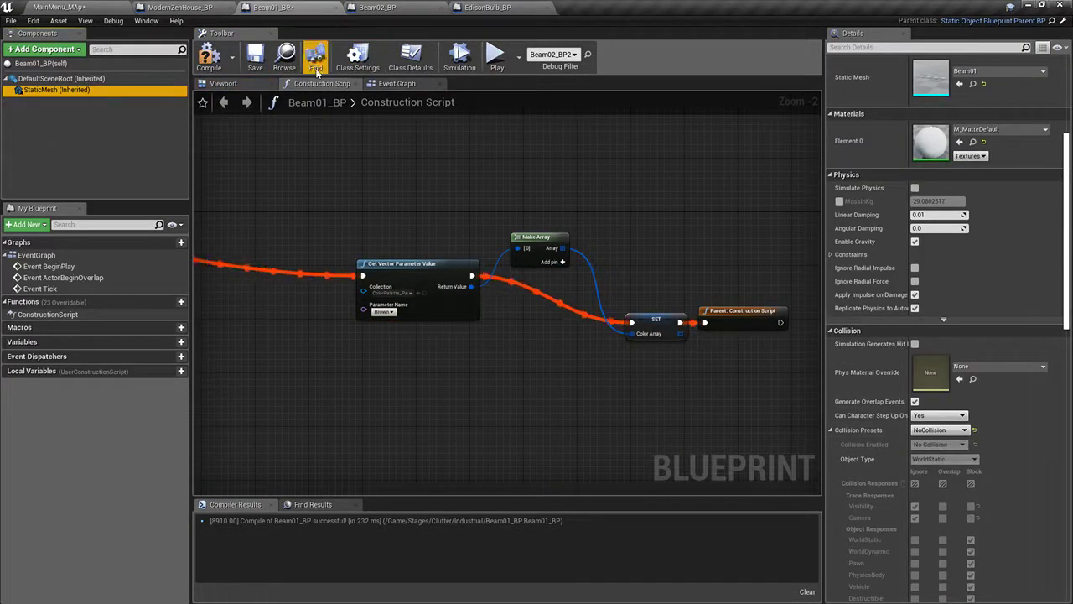
Step: Close all open blueprint editors and save every modified asset, including the MainMenu_MAp level
{"action": "left_click", "coordinate": [223, 83]}
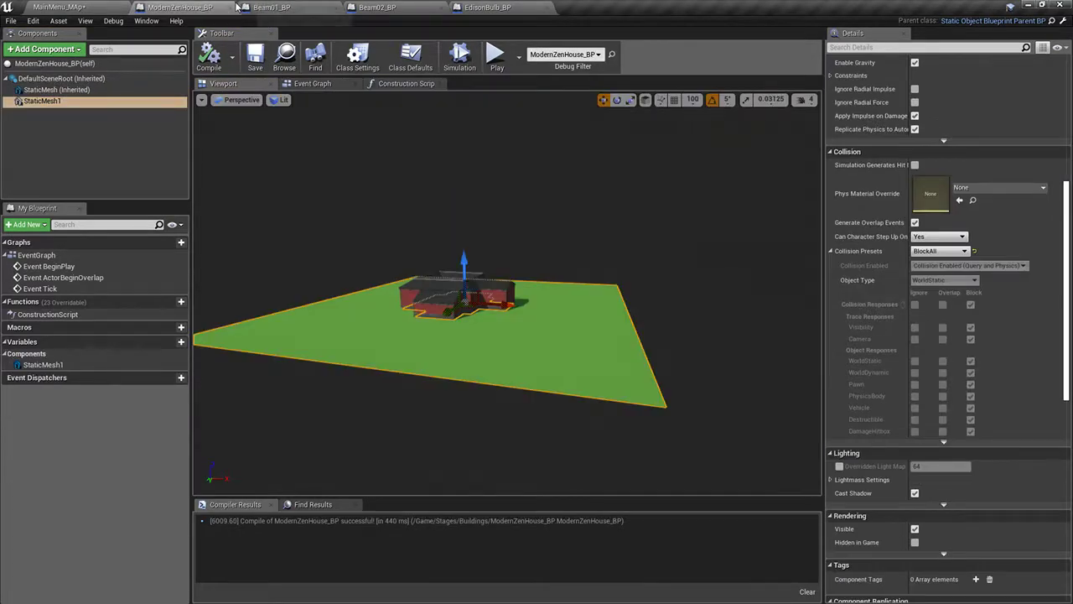
{"action": "left_click", "coordinate": [235, 7]}
{"action": "left_click", "coordinate": [229, 8]}
{"action": "left_click", "coordinate": [229, 7]}
{"action": "left_click", "coordinate": [229, 8]}
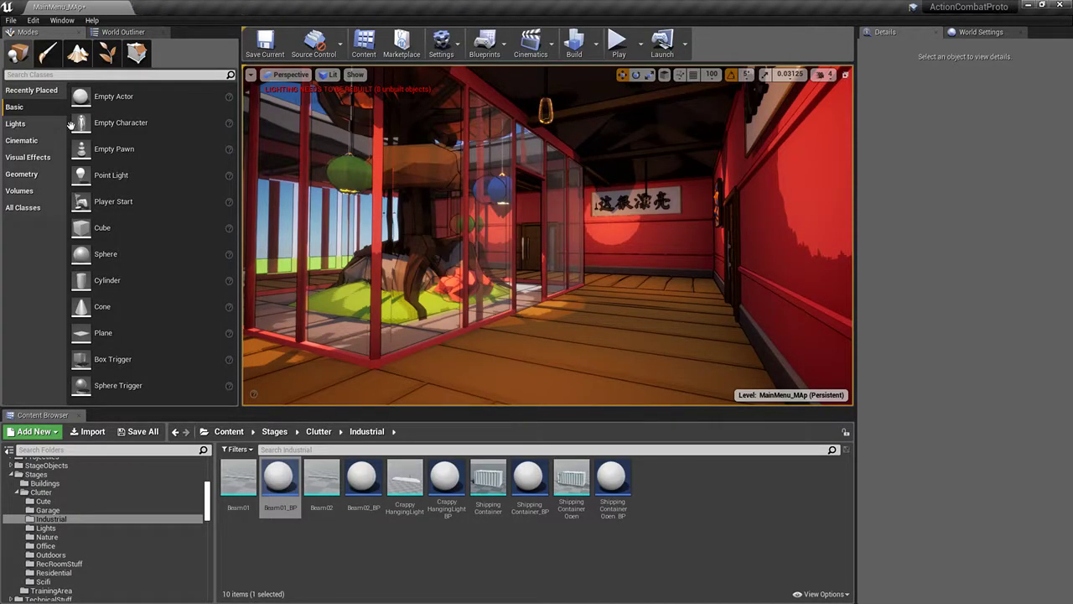
{"action": "left_click", "coordinate": [138, 431]}
{"action": "left_click", "coordinate": [637, 411]}
Step: Examine the wall art, the room with the teddy bear and television, and the hallways around the glass tree room
{"action": "right_click_drag", "start_coordinate": [675, 362], "coordinate": [843, 318]}
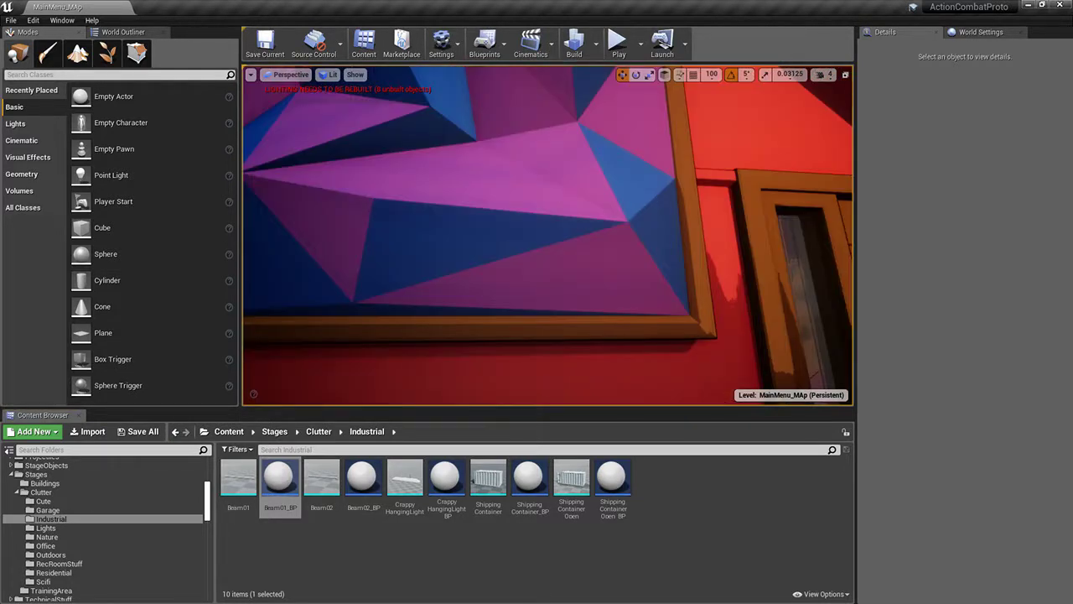
{"action": "right_click_drag", "start_coordinate": [547, 234], "coordinate": [547, 352]}
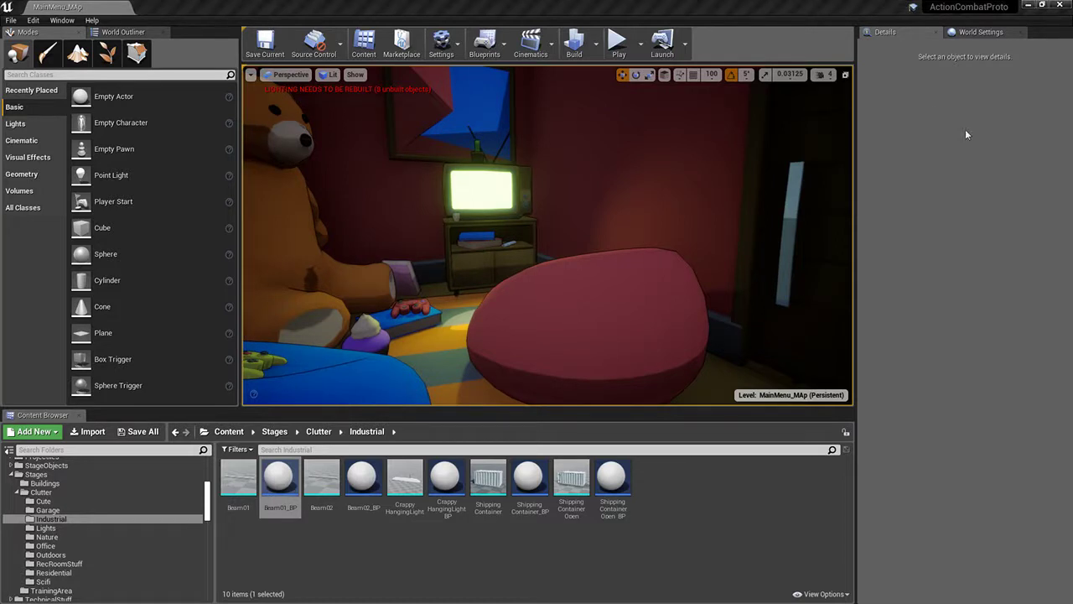
{"action": "right_click_drag", "start_coordinate": [607, 164], "coordinate": [754, 164]}
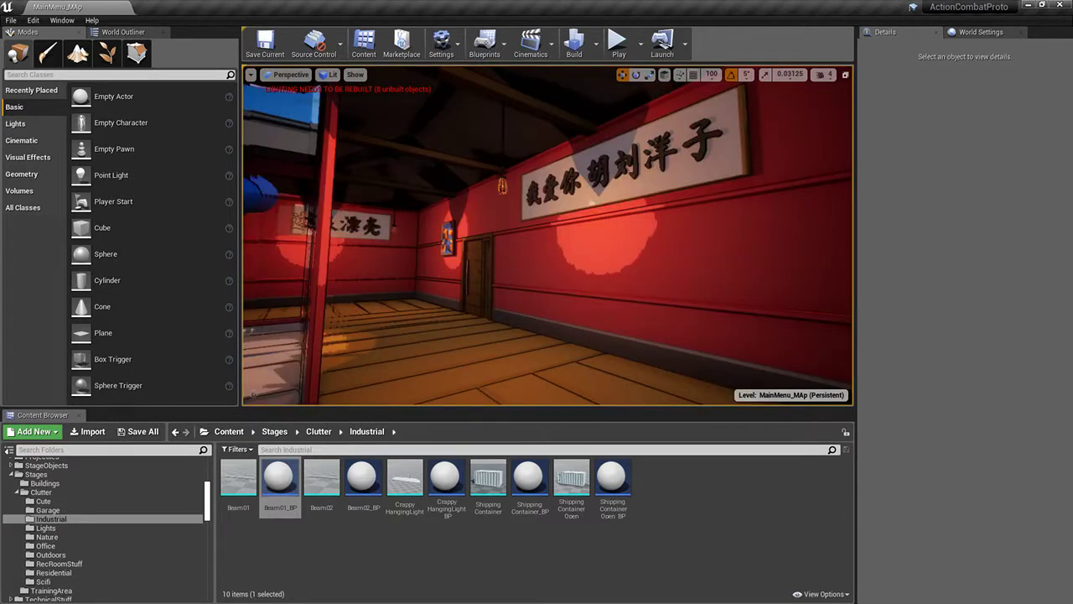
{"action": "right_click_drag", "start_coordinate": [547, 235], "coordinate": [352, 235]}
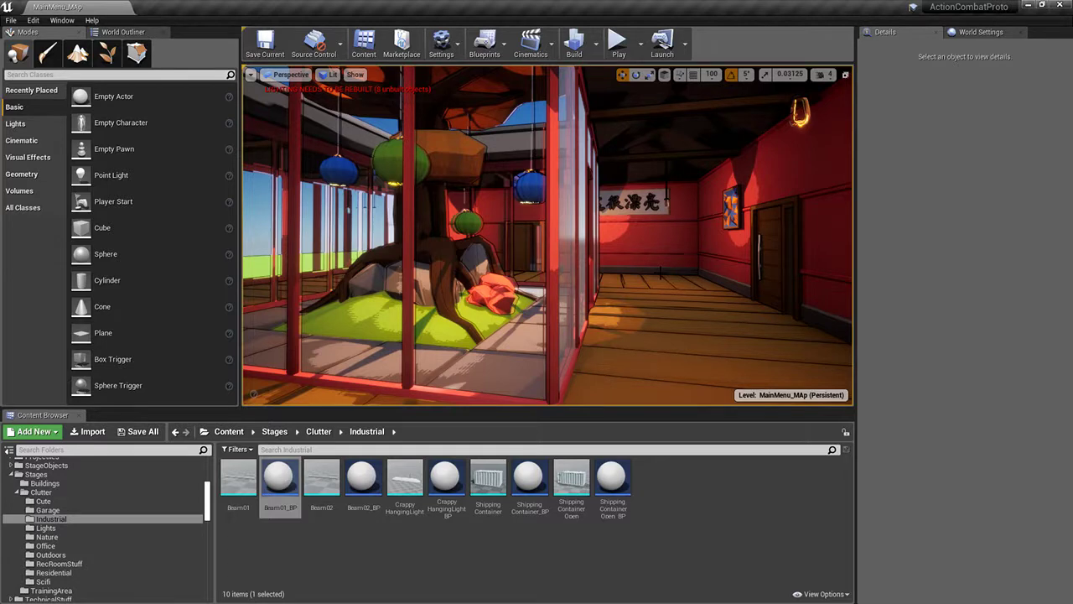
{"action": "key", "text": "d"}
{"action": "right_click_drag", "start_coordinate": [660, 272], "coordinate": [713, 264]}
{"action": "key", "text": "w"}
{"action": "key", "text": "a"}
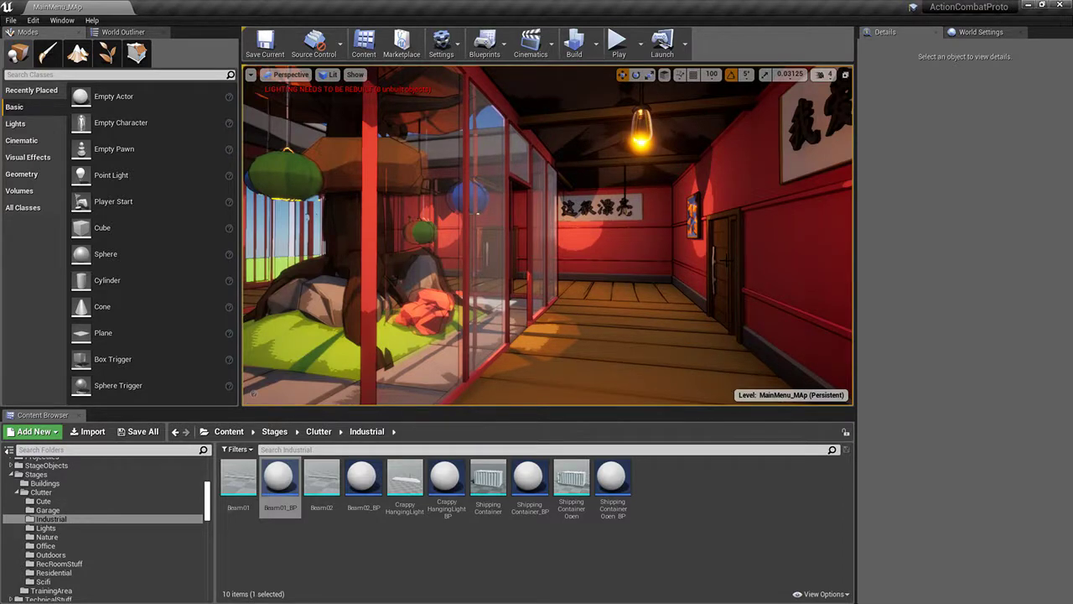
{"action": "right_click_drag", "start_coordinate": [509, 311], "coordinate": [509, 311]}
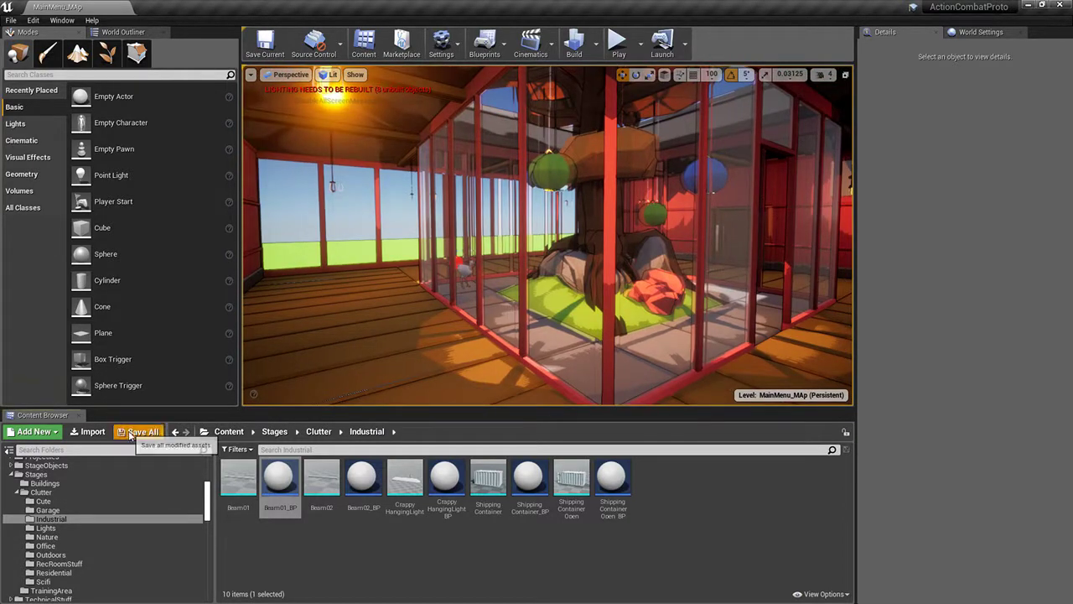
Step: Save all modified assets once more and close the editor
{"action": "left_click", "coordinate": [131, 431]}
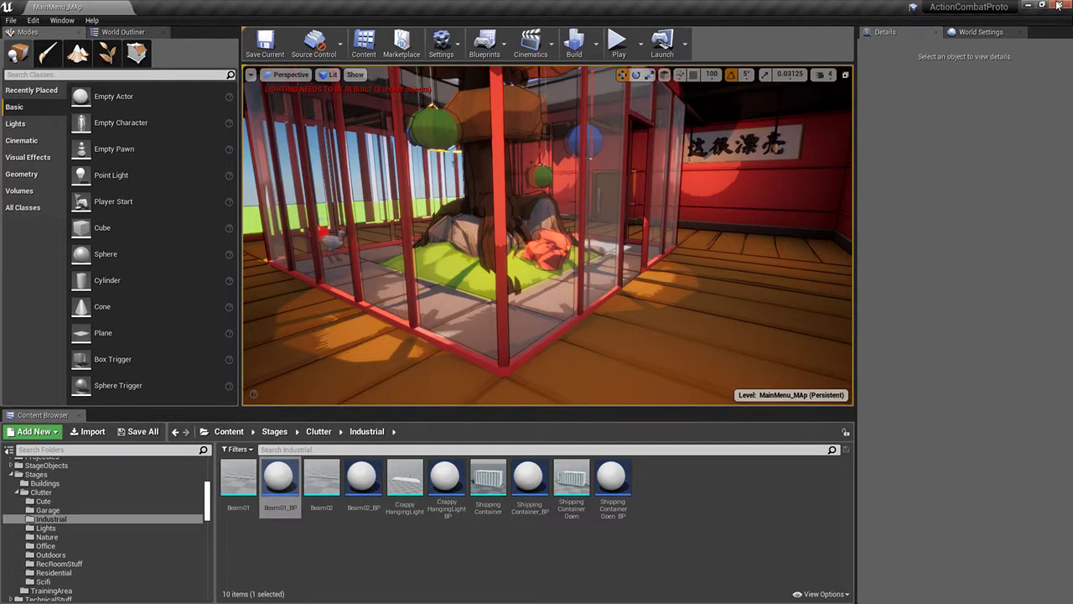
{"action": "left_click", "coordinate": [1058, 6]}
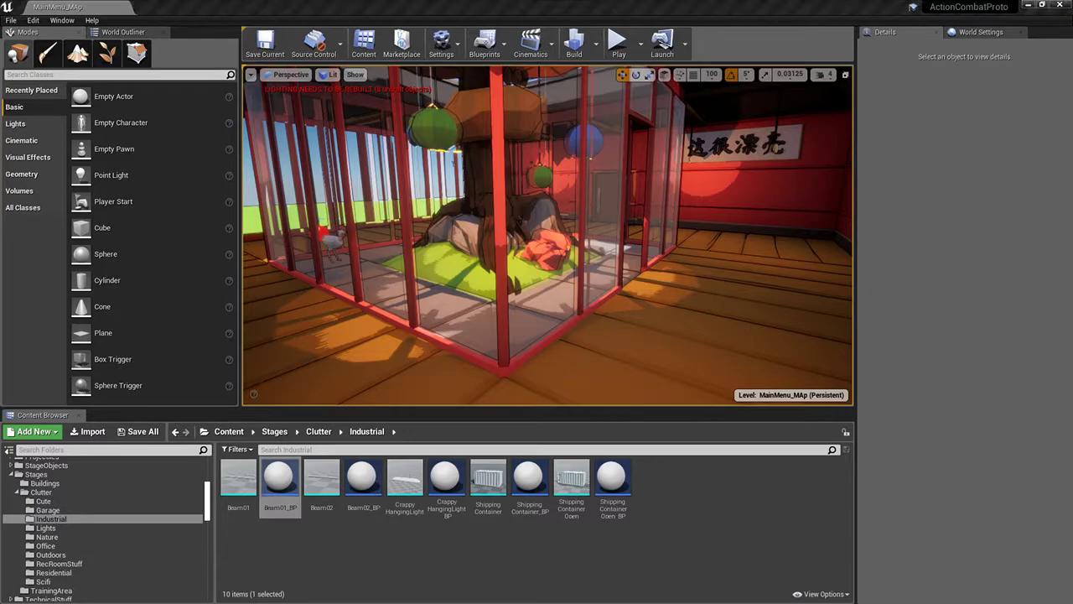